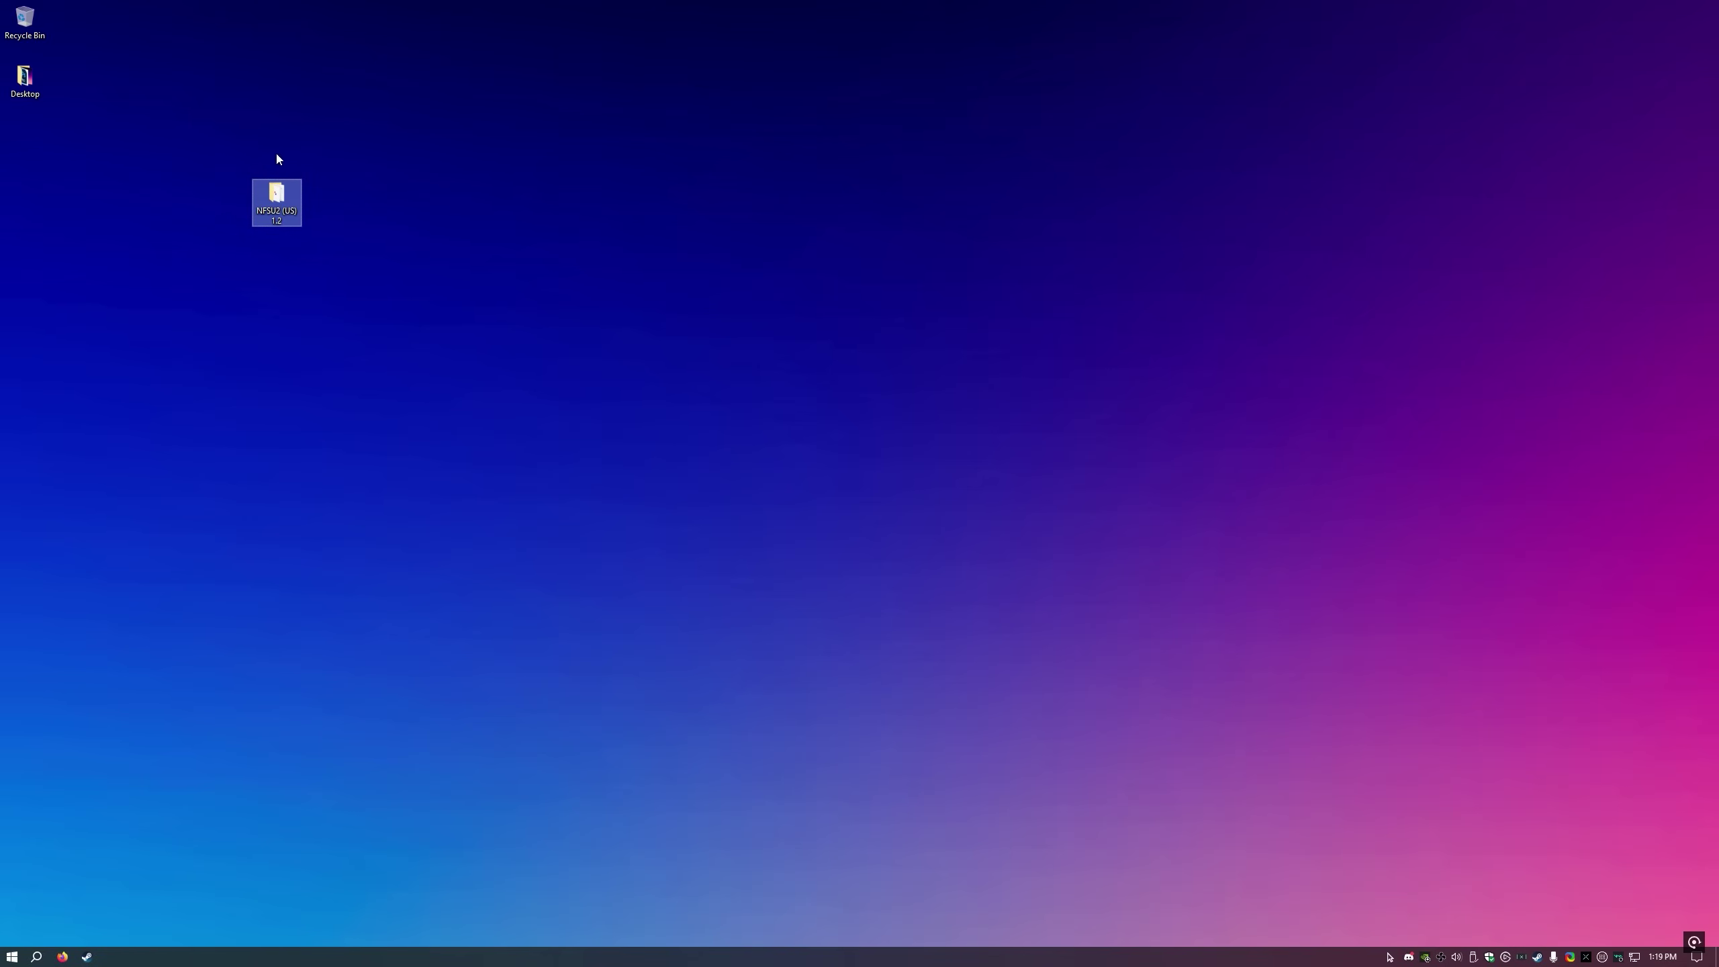
- Open the NFSU2 (US) 1.2 folder, try to start the game from SPEED2.EXE, and cancel the disc request
double_click(274, 195)
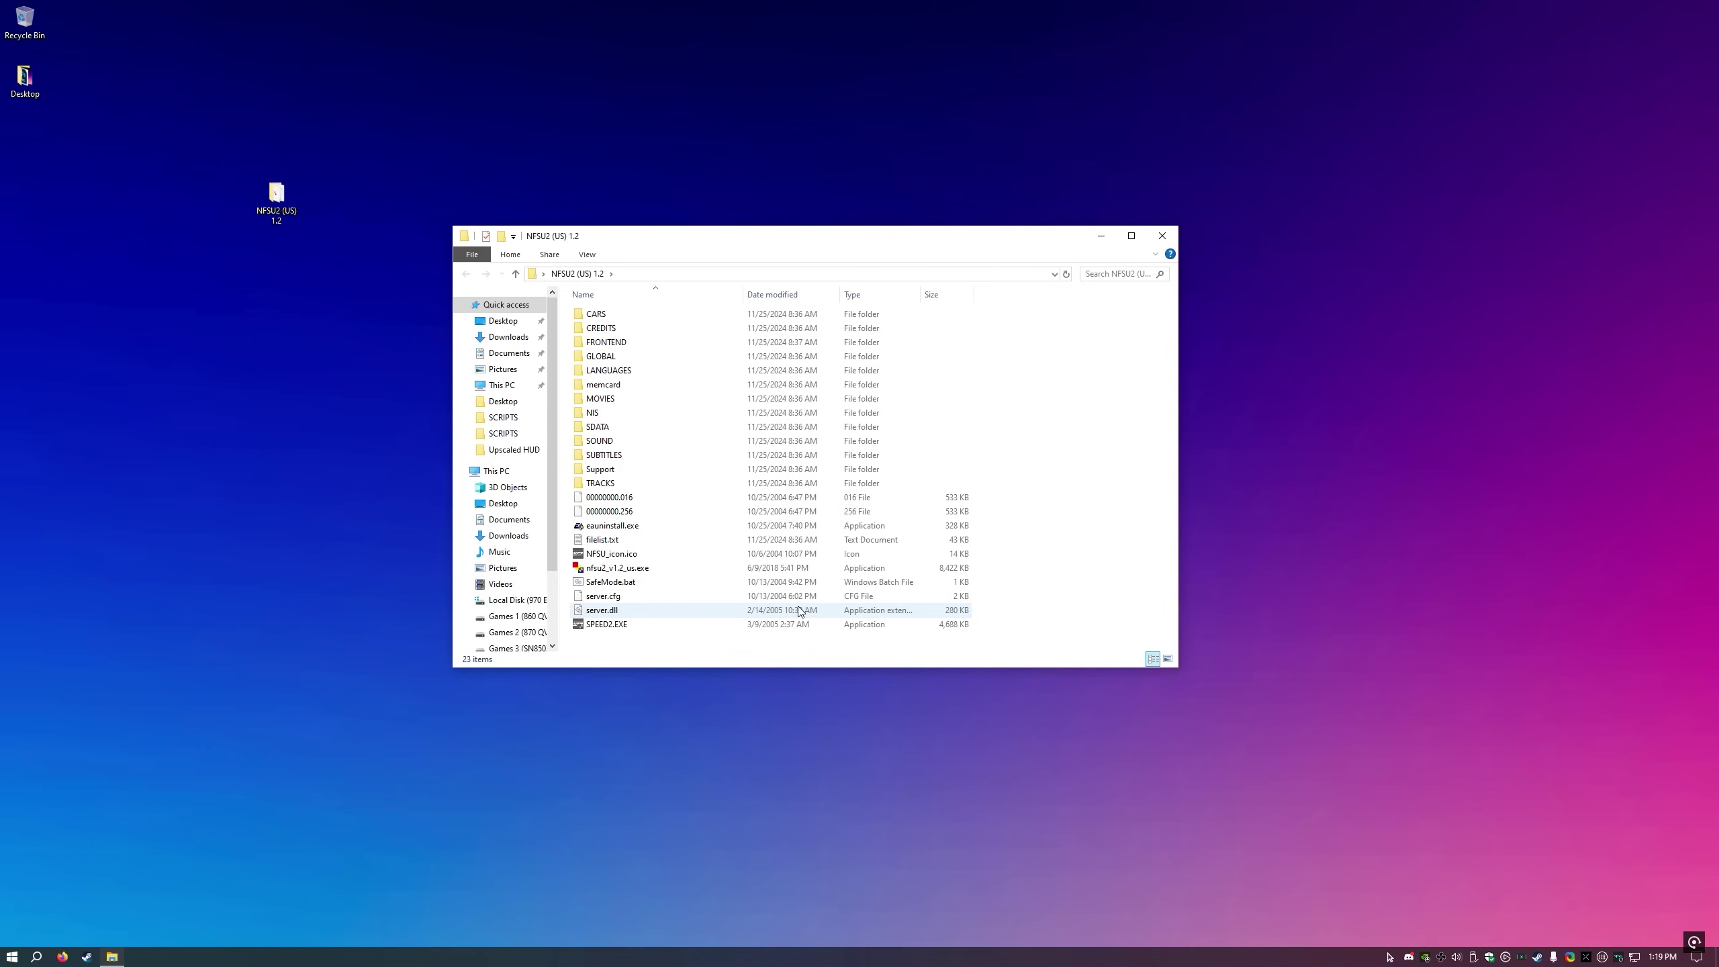
double_click(608, 625)
click(743, 566)
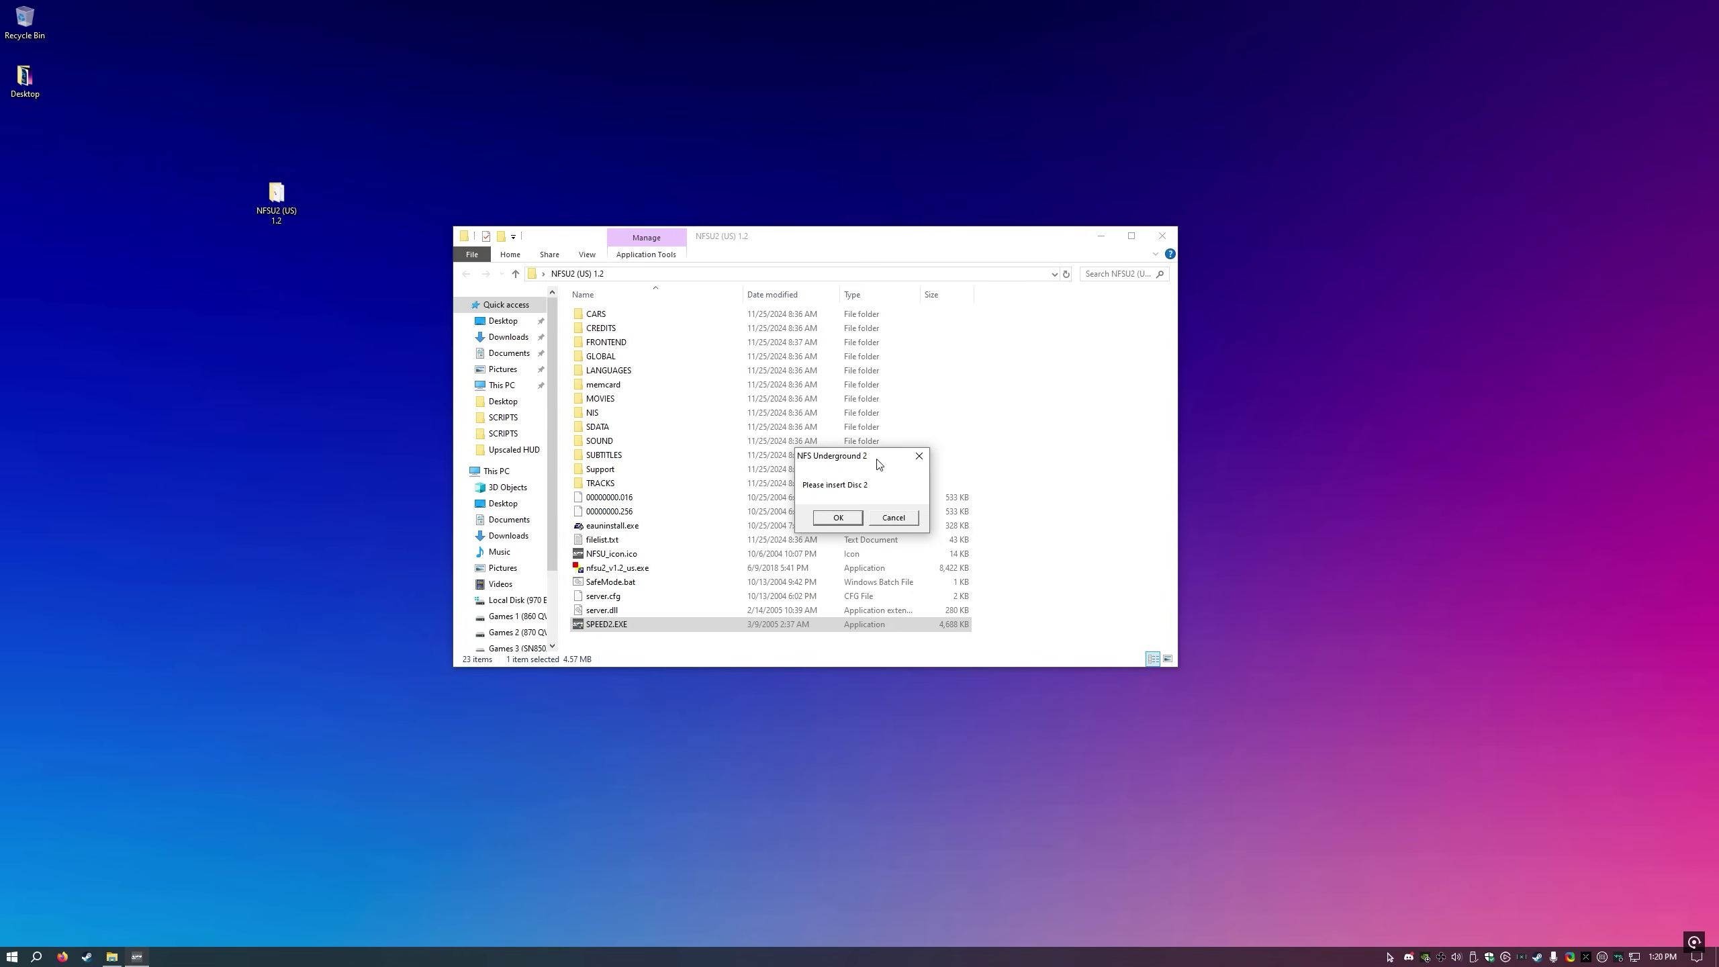
click(882, 519)
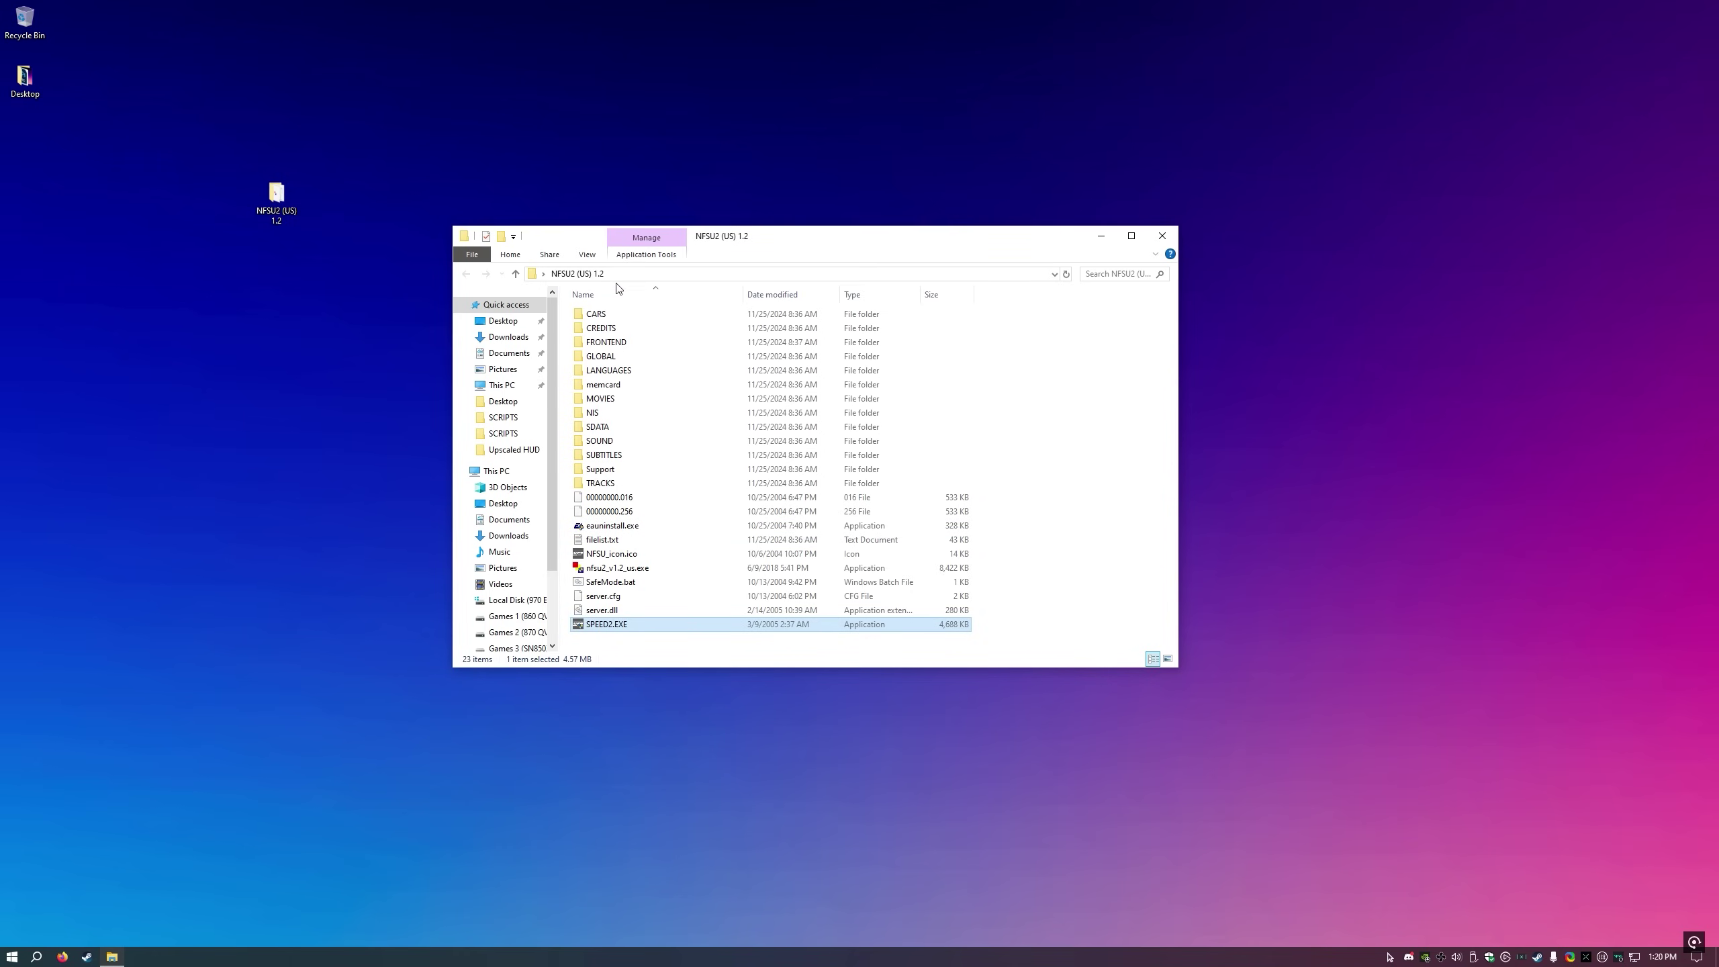
- Create an empty file named FOOBAR without an extension in the game folder and start SPEED2.EXE again
click(586, 255)
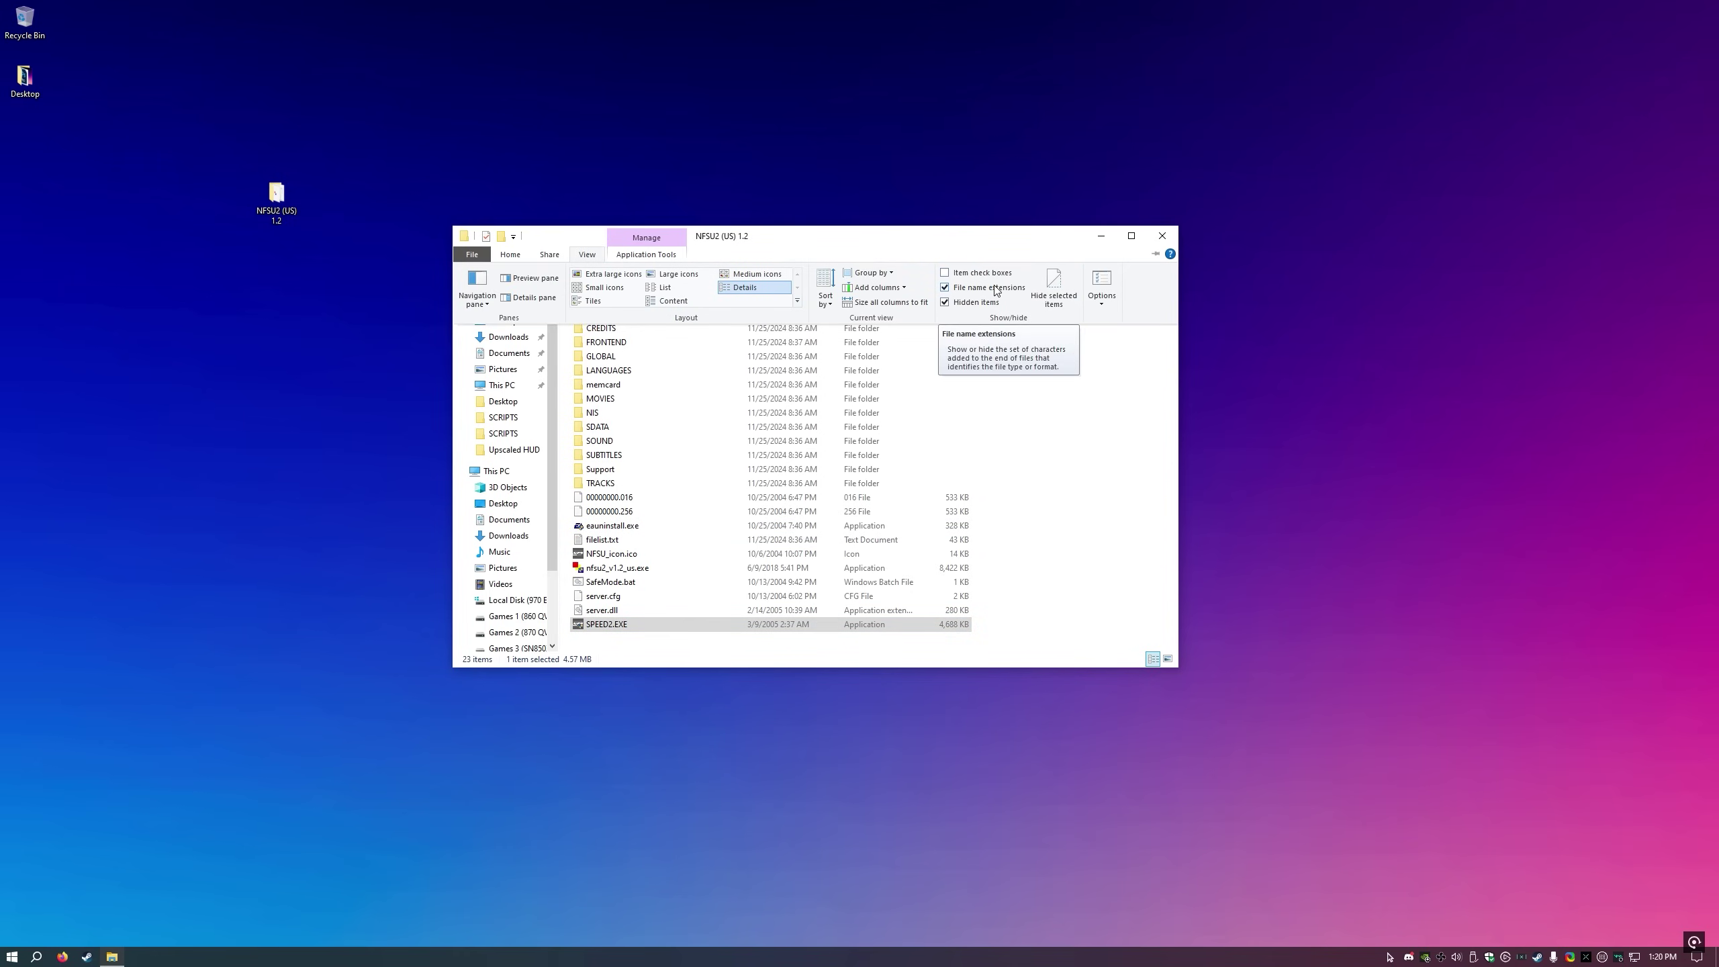
click(1040, 457)
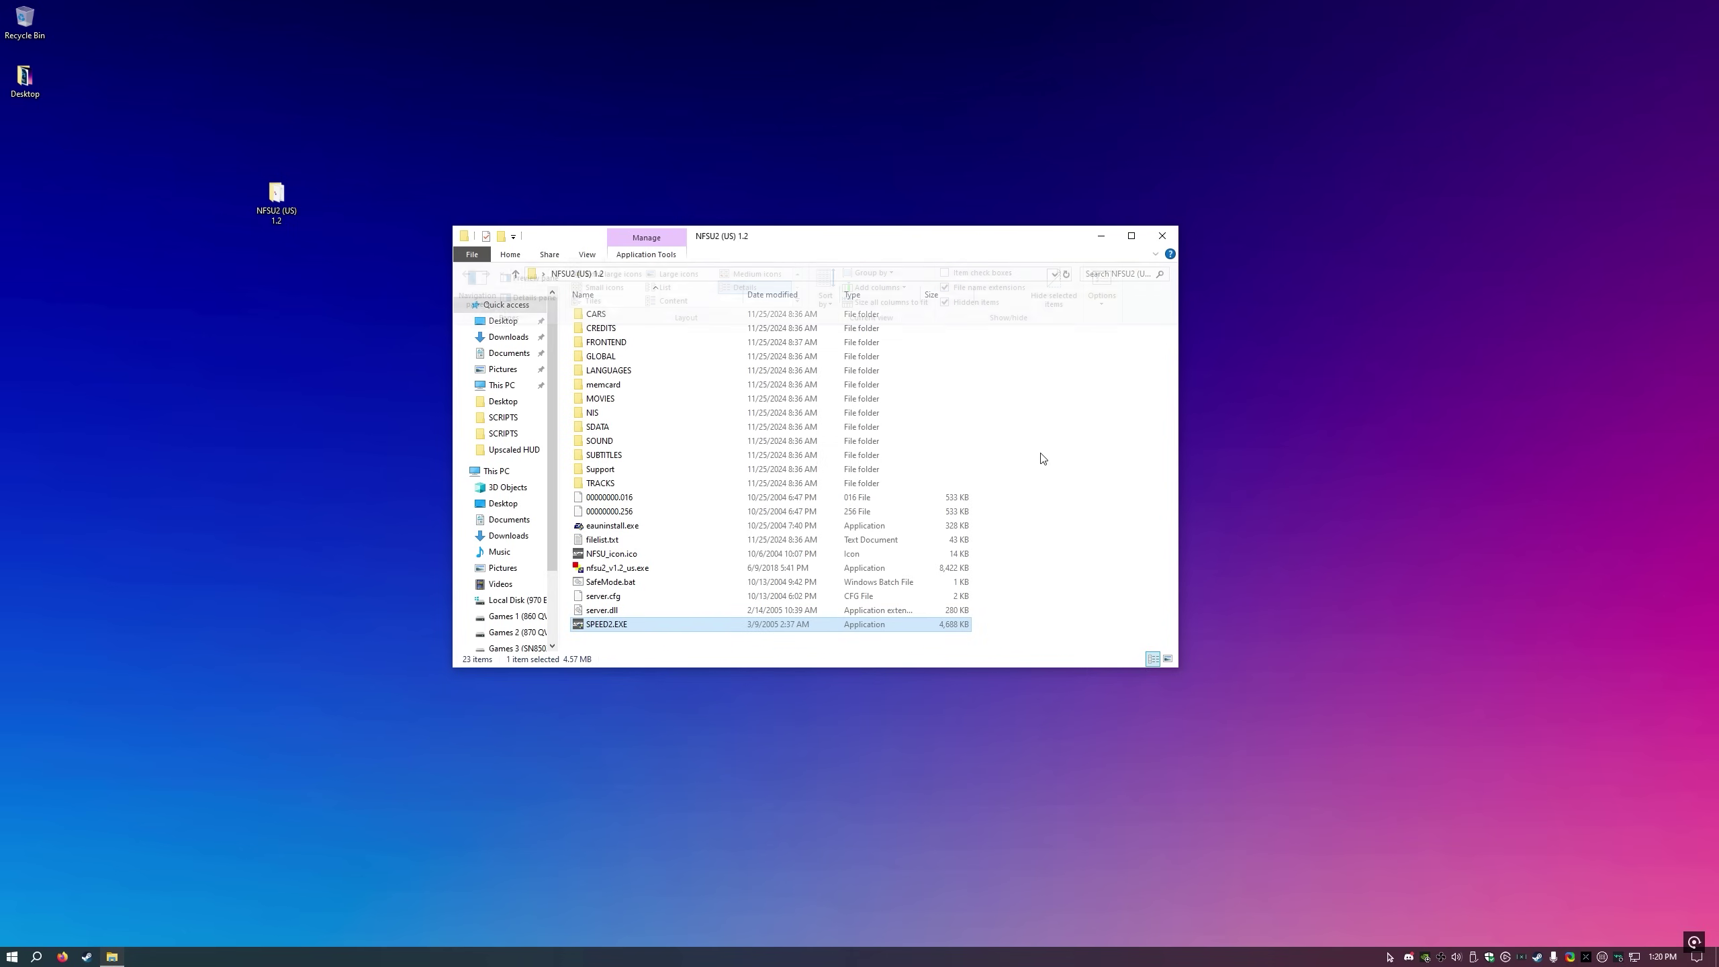
right_click(1042, 459)
mouse_move(1142, 623)
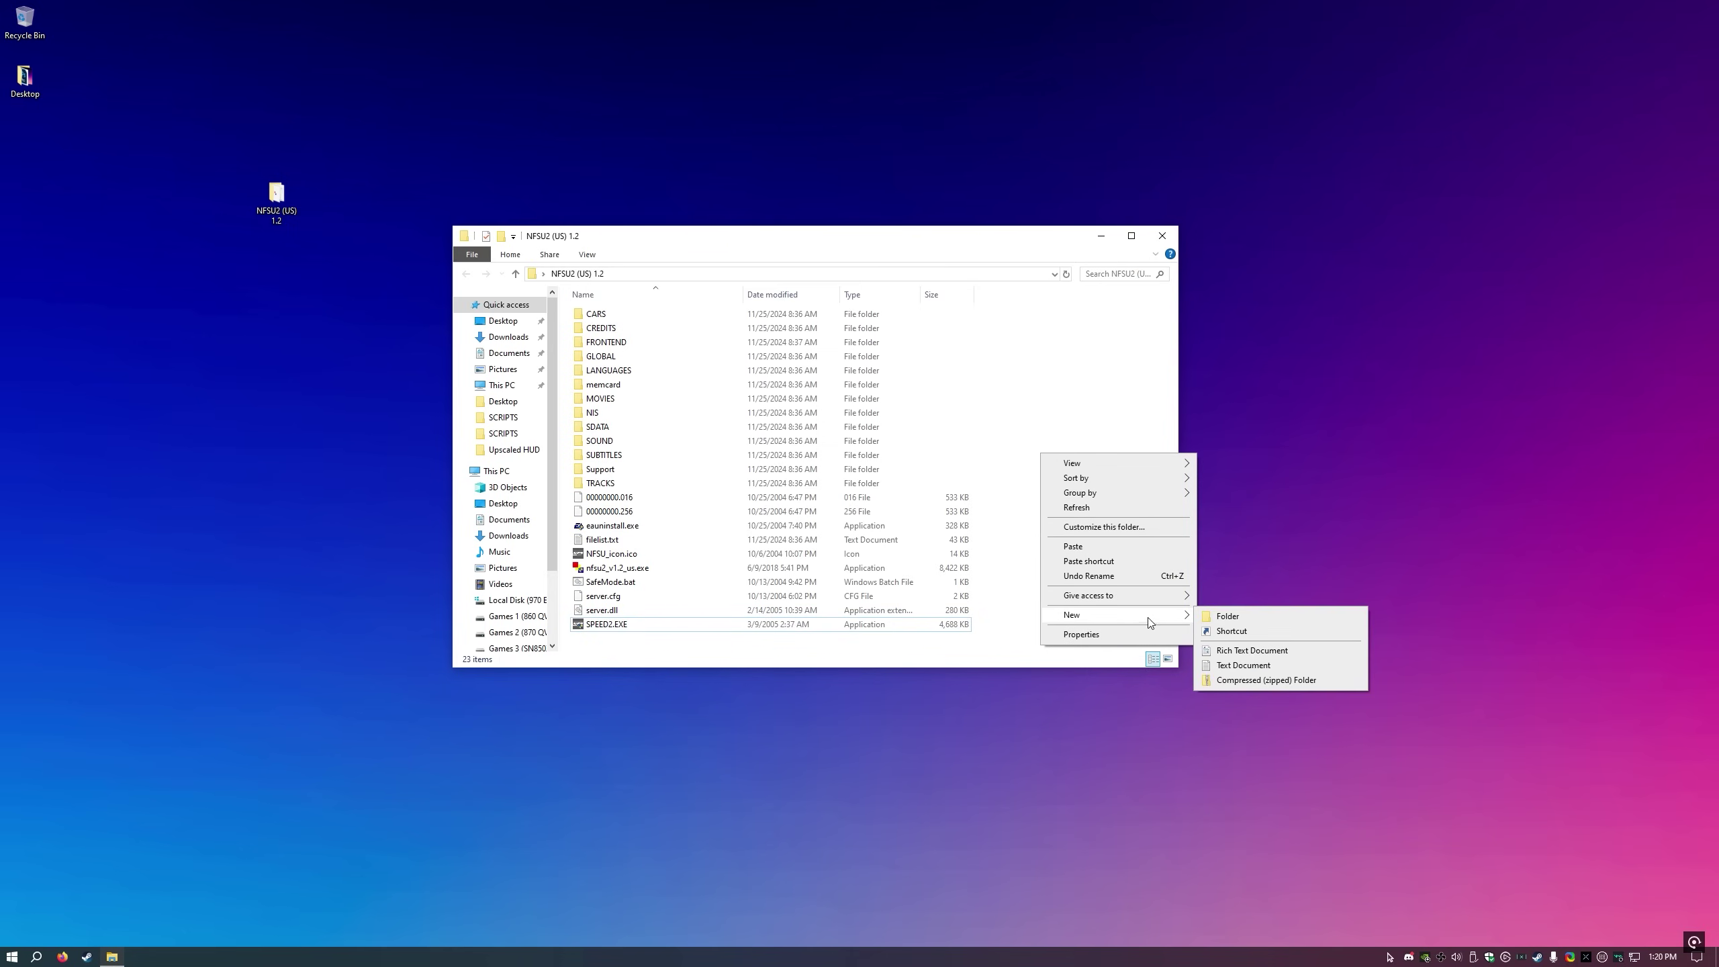
click(1238, 667)
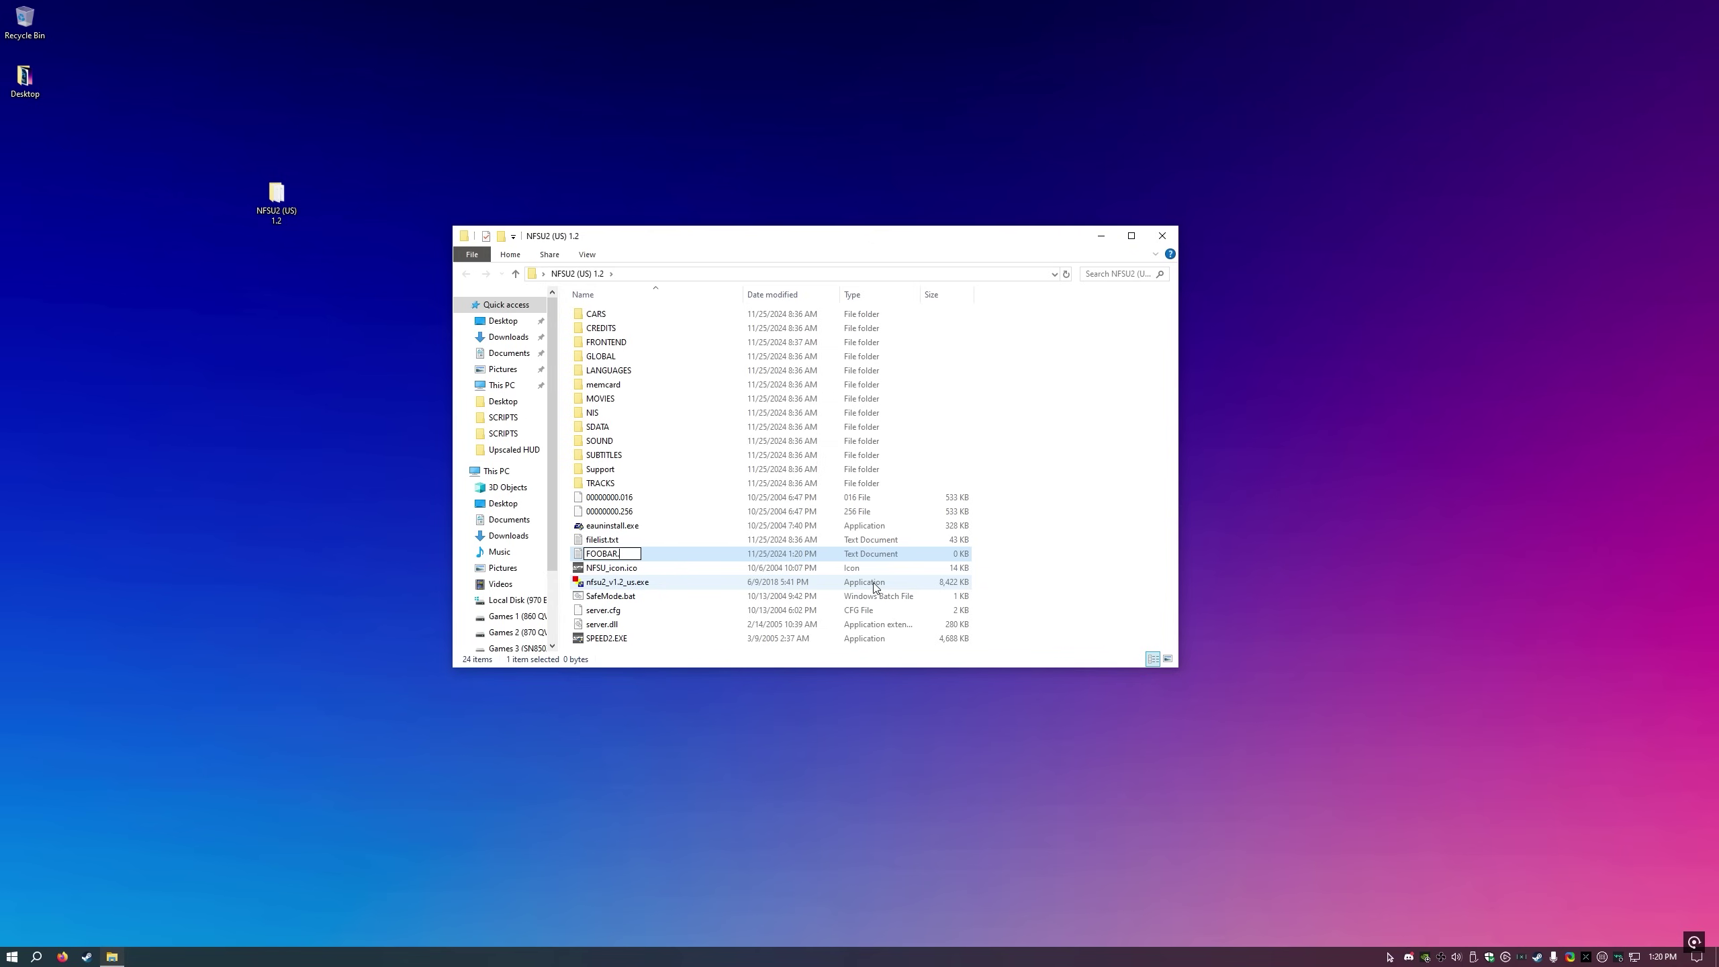
text(FOOBAR)
key(Return)
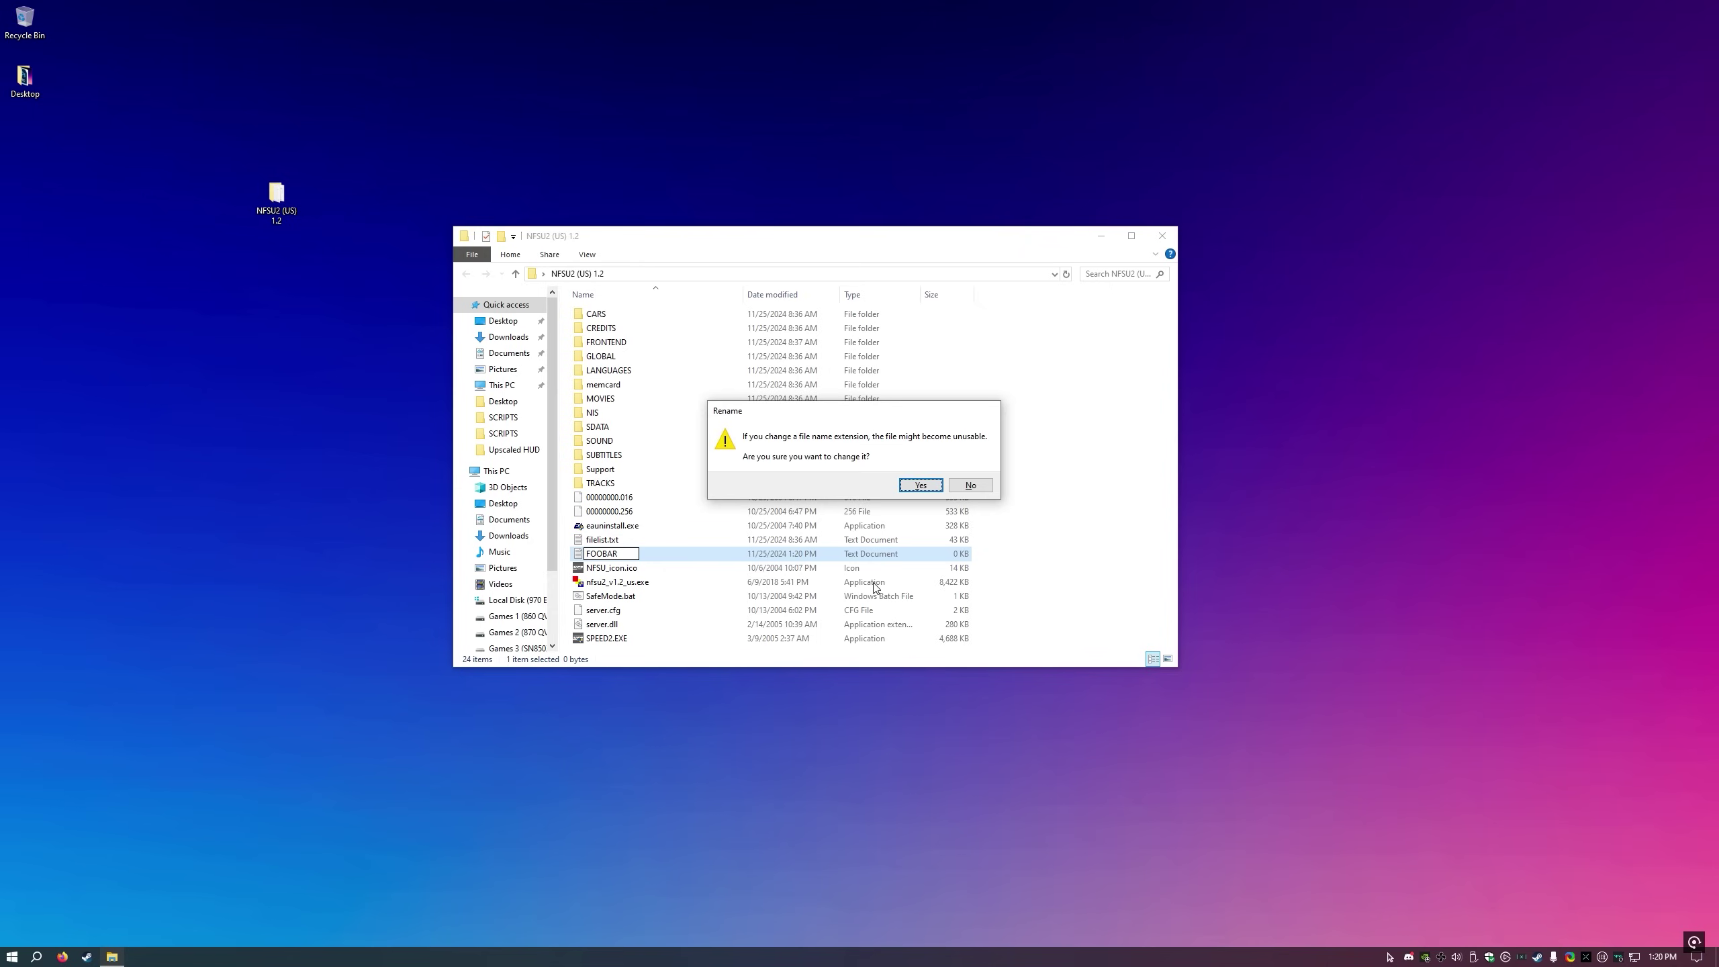
click(912, 491)
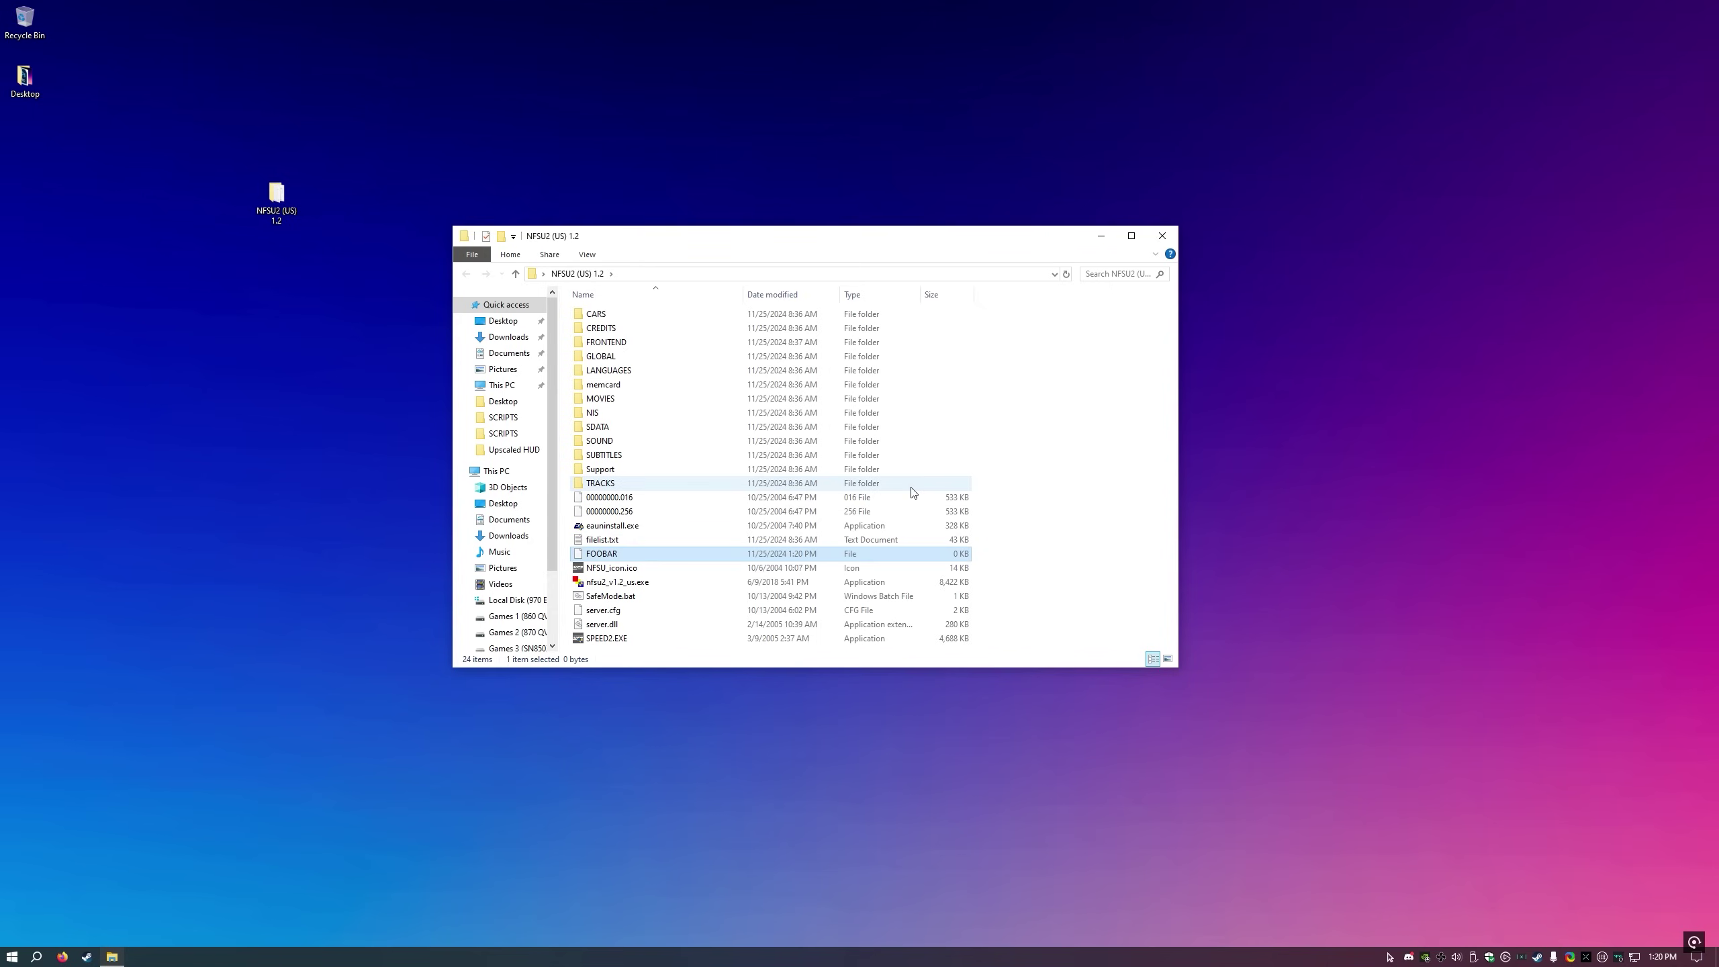
double_click(626, 640)
click(729, 564)
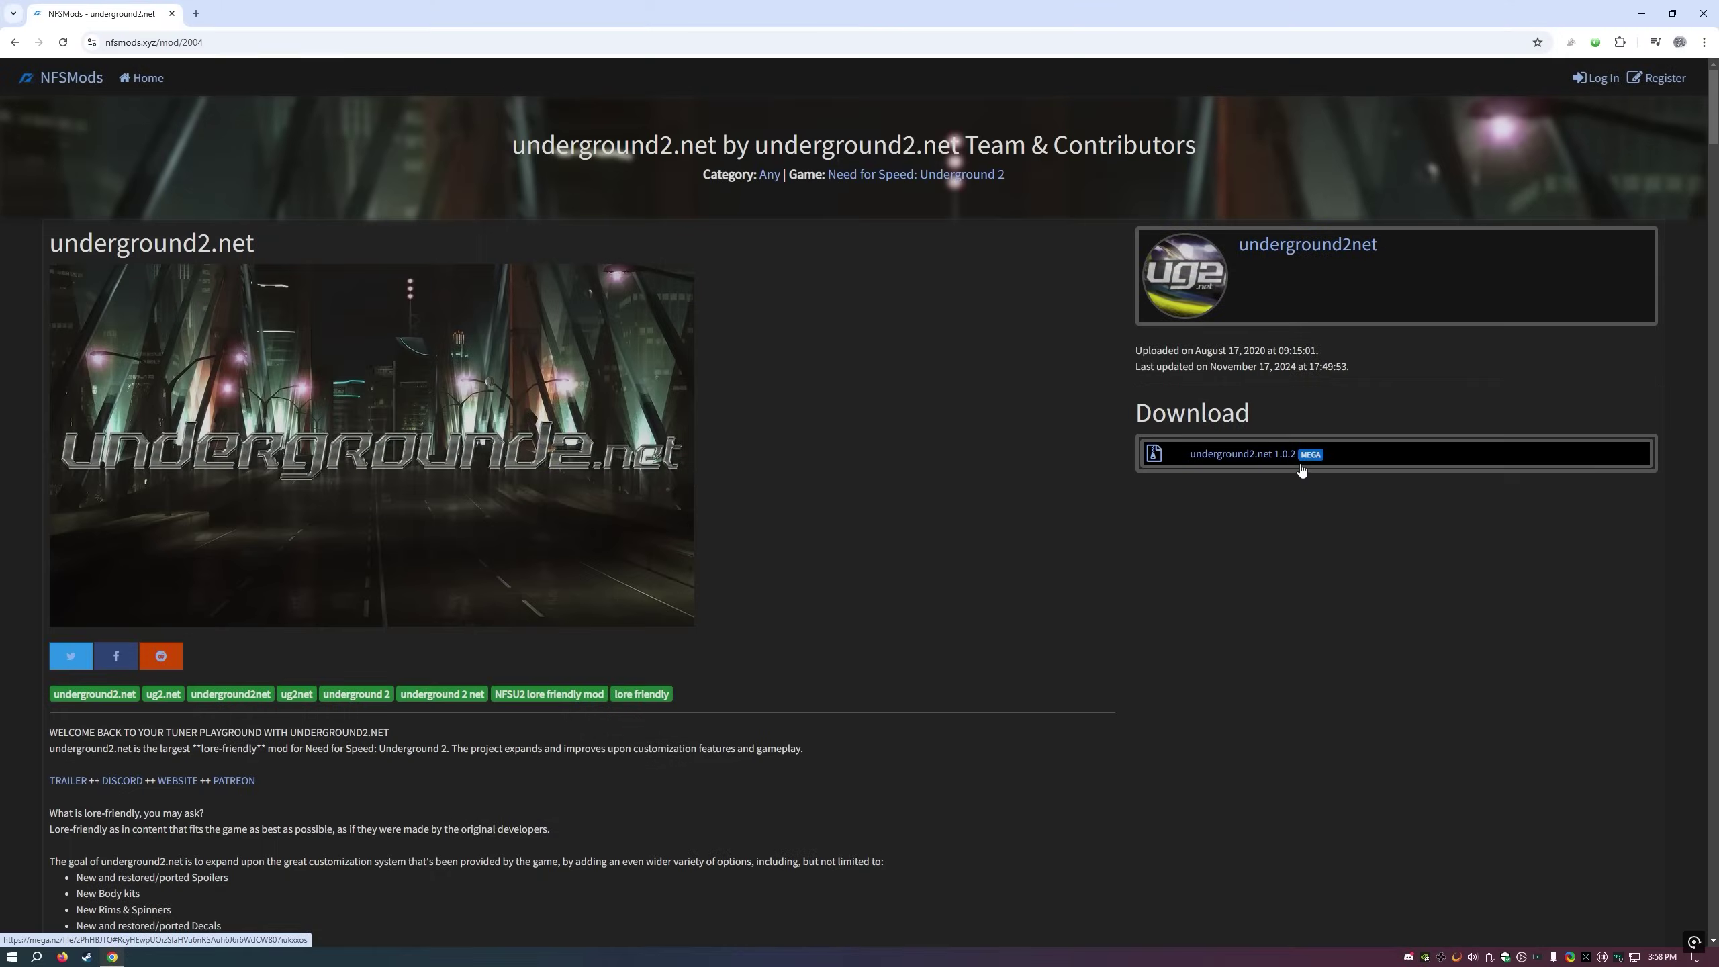
- Copy everything in the underground2.net_1.0.2.zip folder "1 - Mod Files" into NFSU2 (US) 1.2, replacing files with the same names
click(1641, 16)
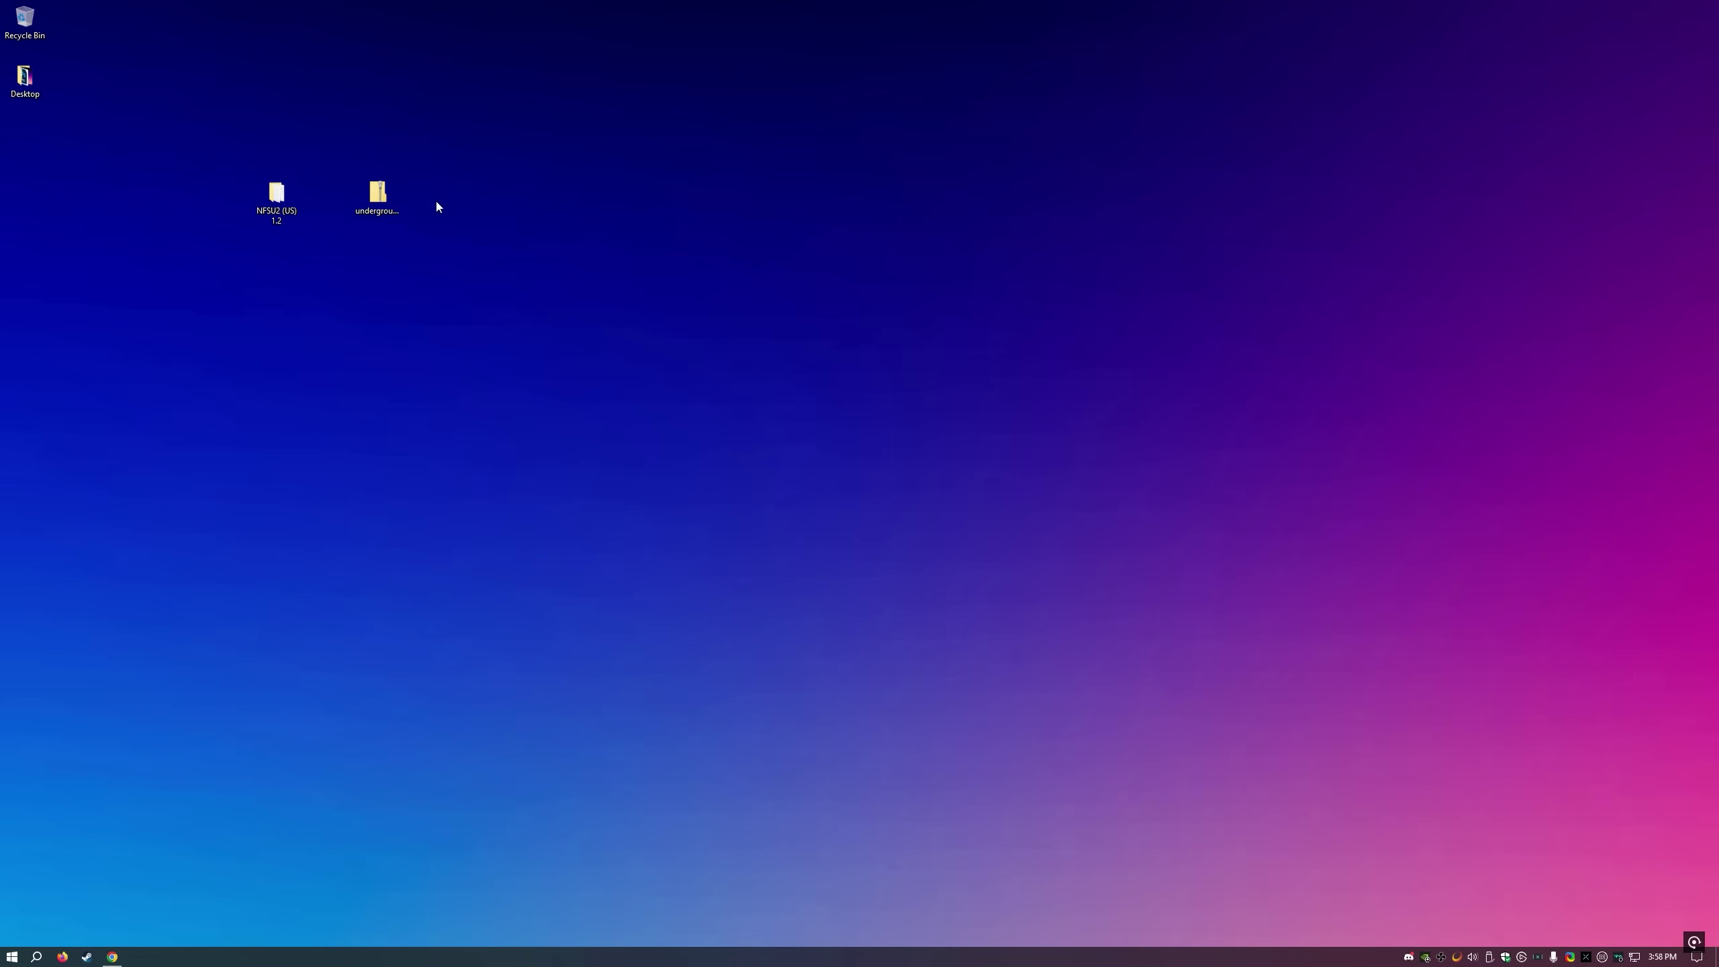
double_click(380, 202)
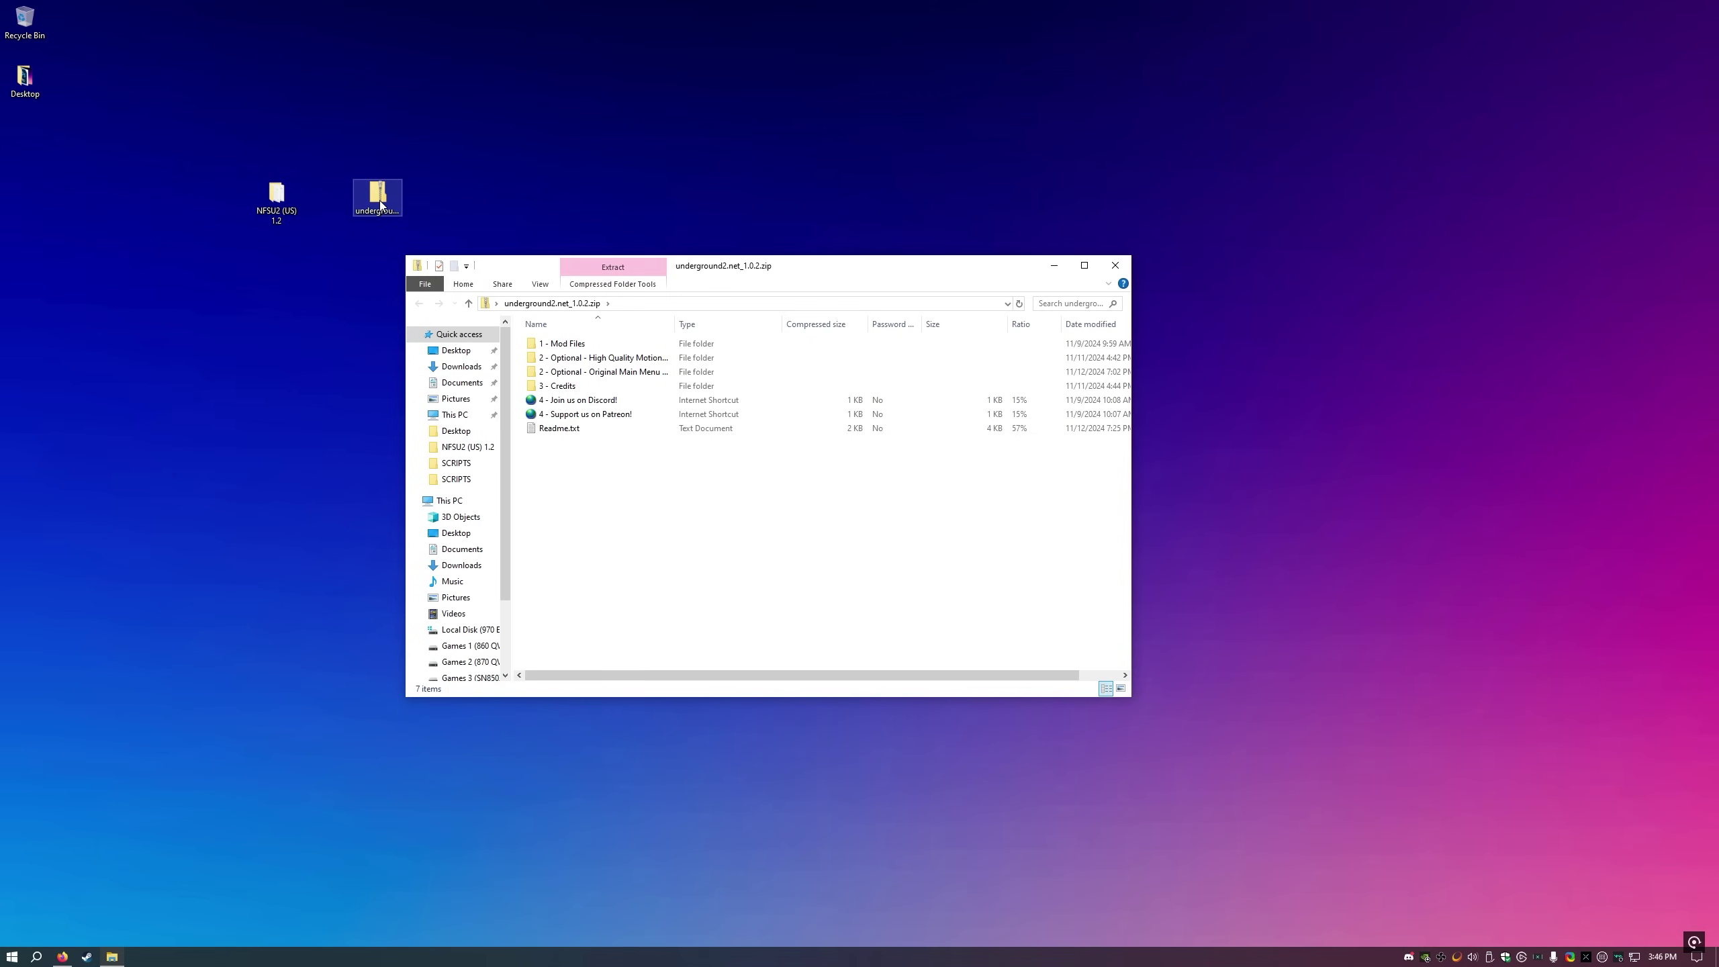
double_click(568, 344)
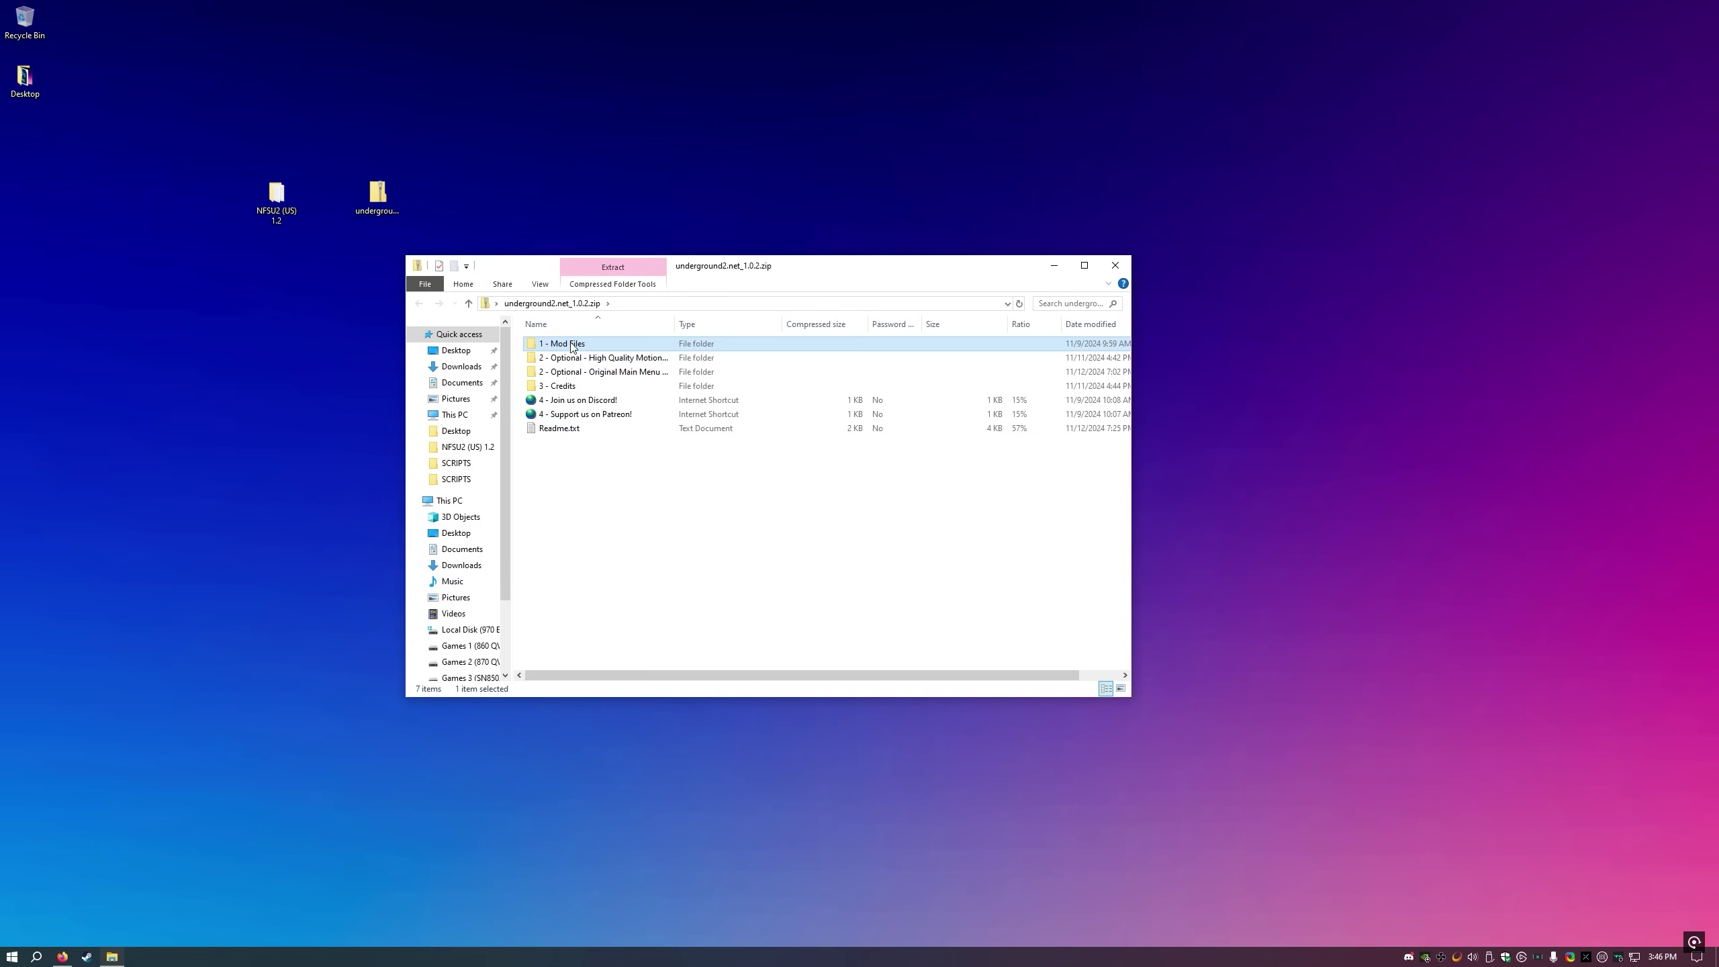
drag(571, 519, 276, 206)
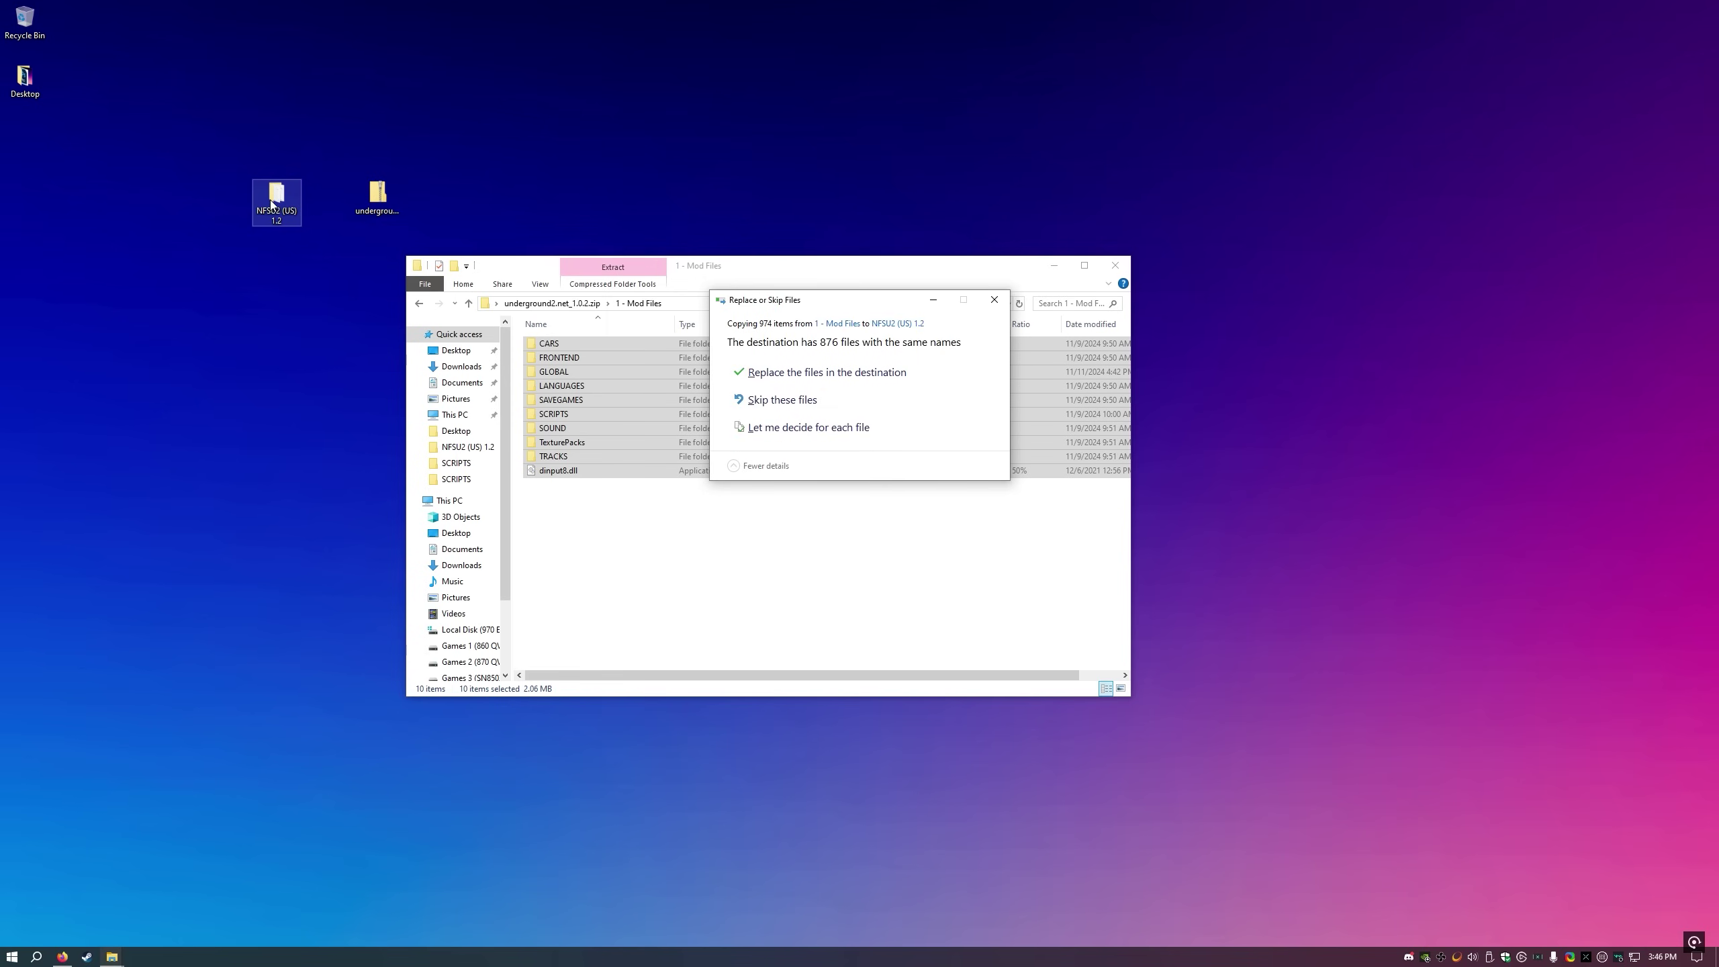
click(806, 374)
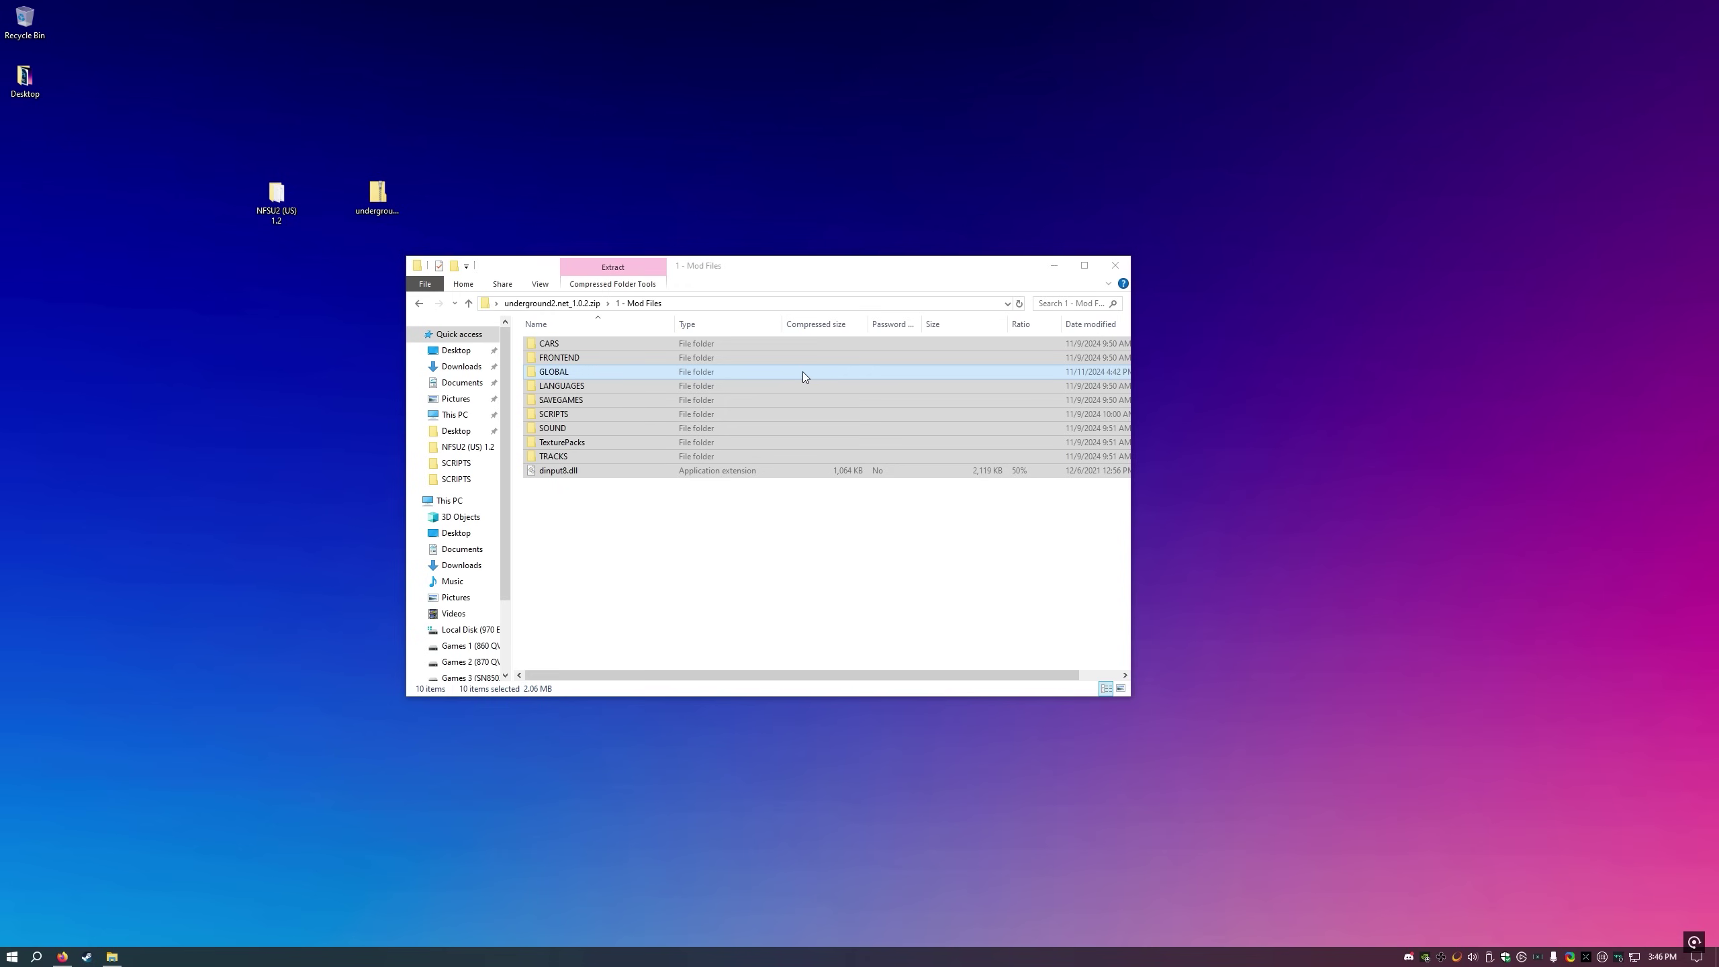
click(729, 526)
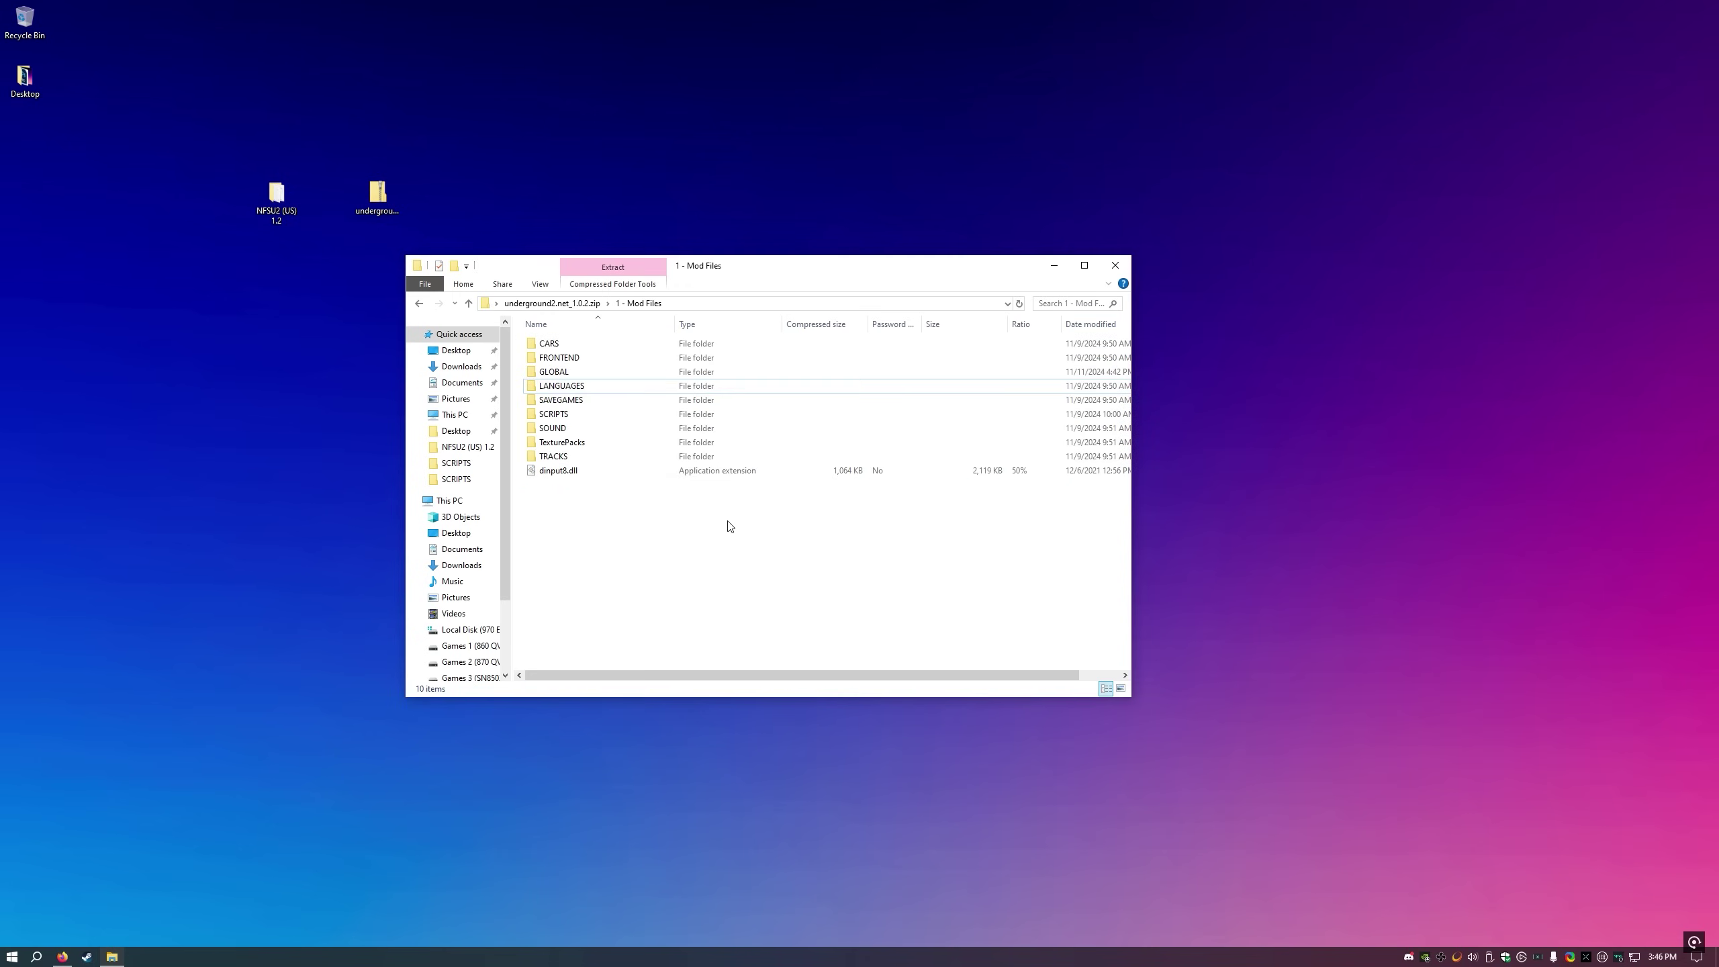
- Copy the FRONTEND folder from "2 - Optional - Original Main Menu Background" into NFSU2 (US) 1.2 and close the archive
key(alt+Left)
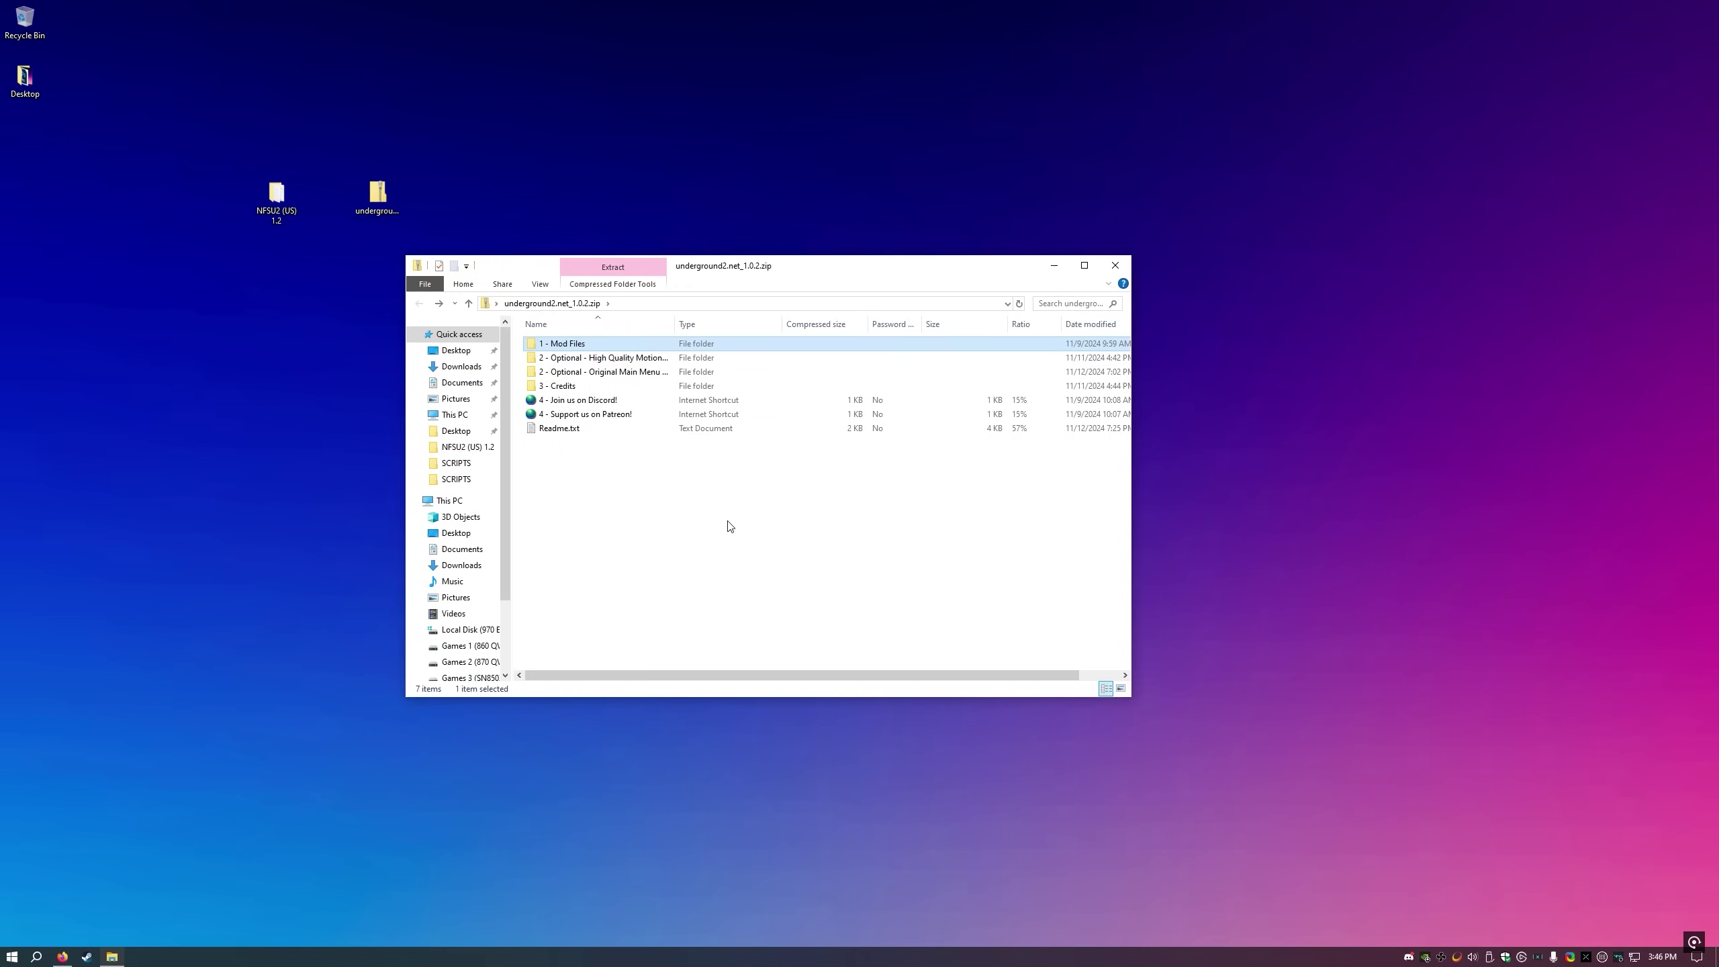
drag(674, 318, 721, 319)
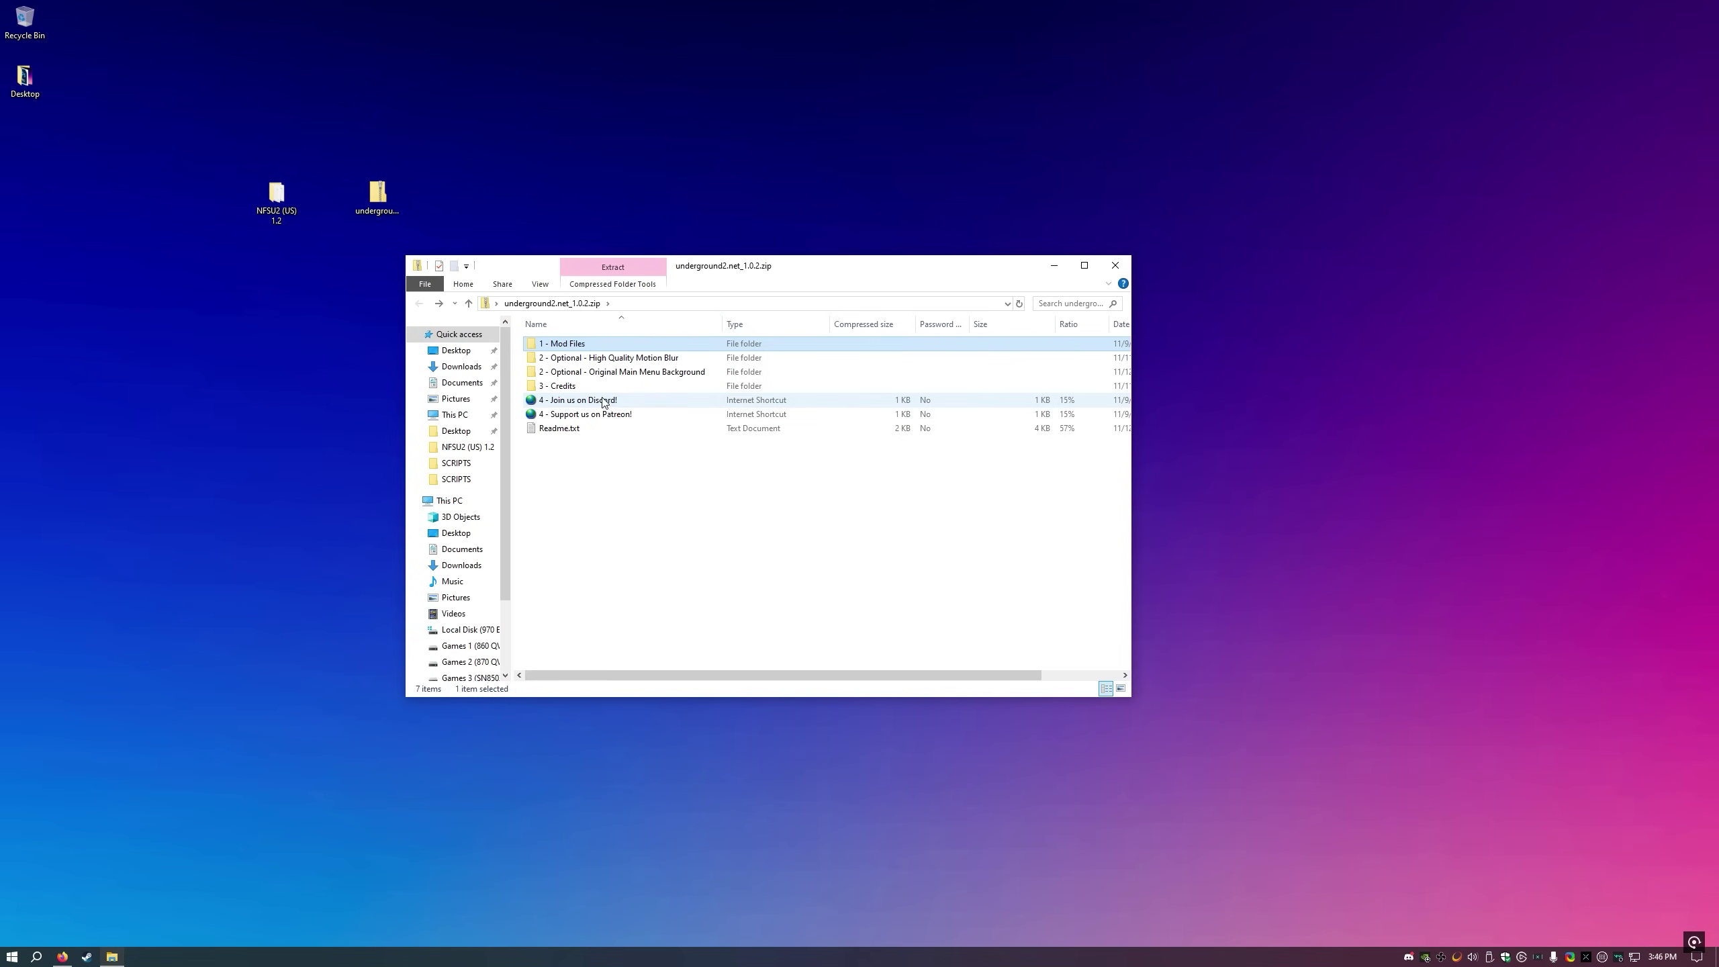
click(583, 376)
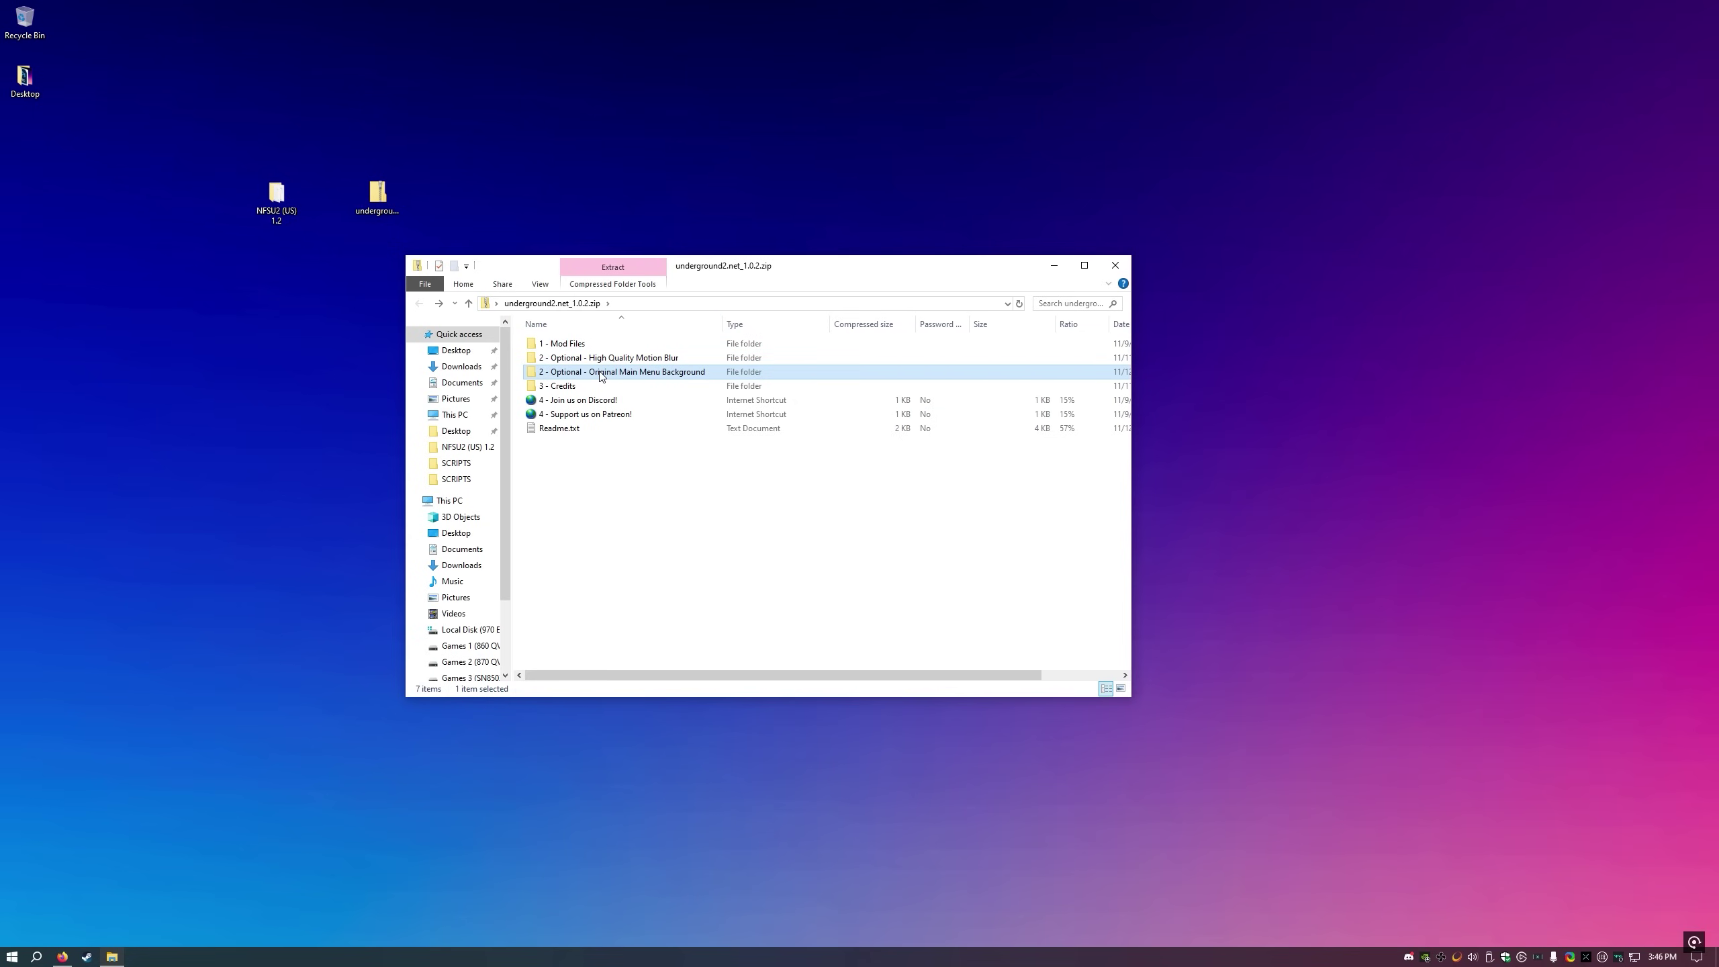
double_click(602, 374)
click(561, 346)
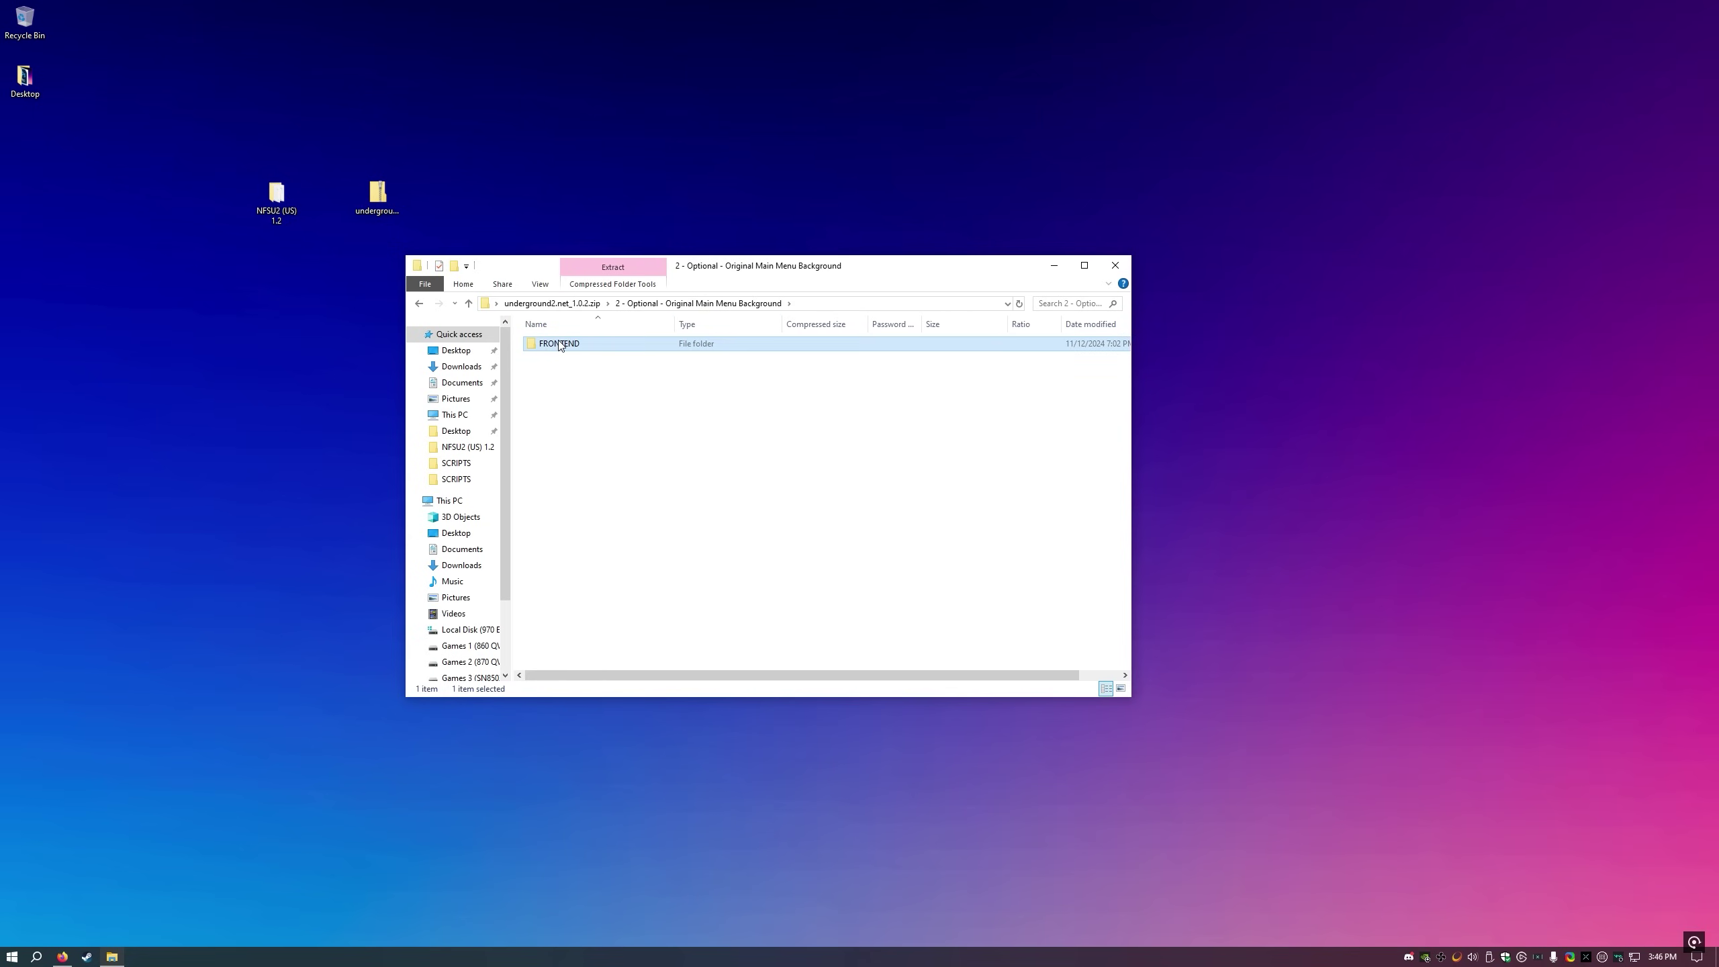
drag(403, 211, 273, 200)
click(572, 397)
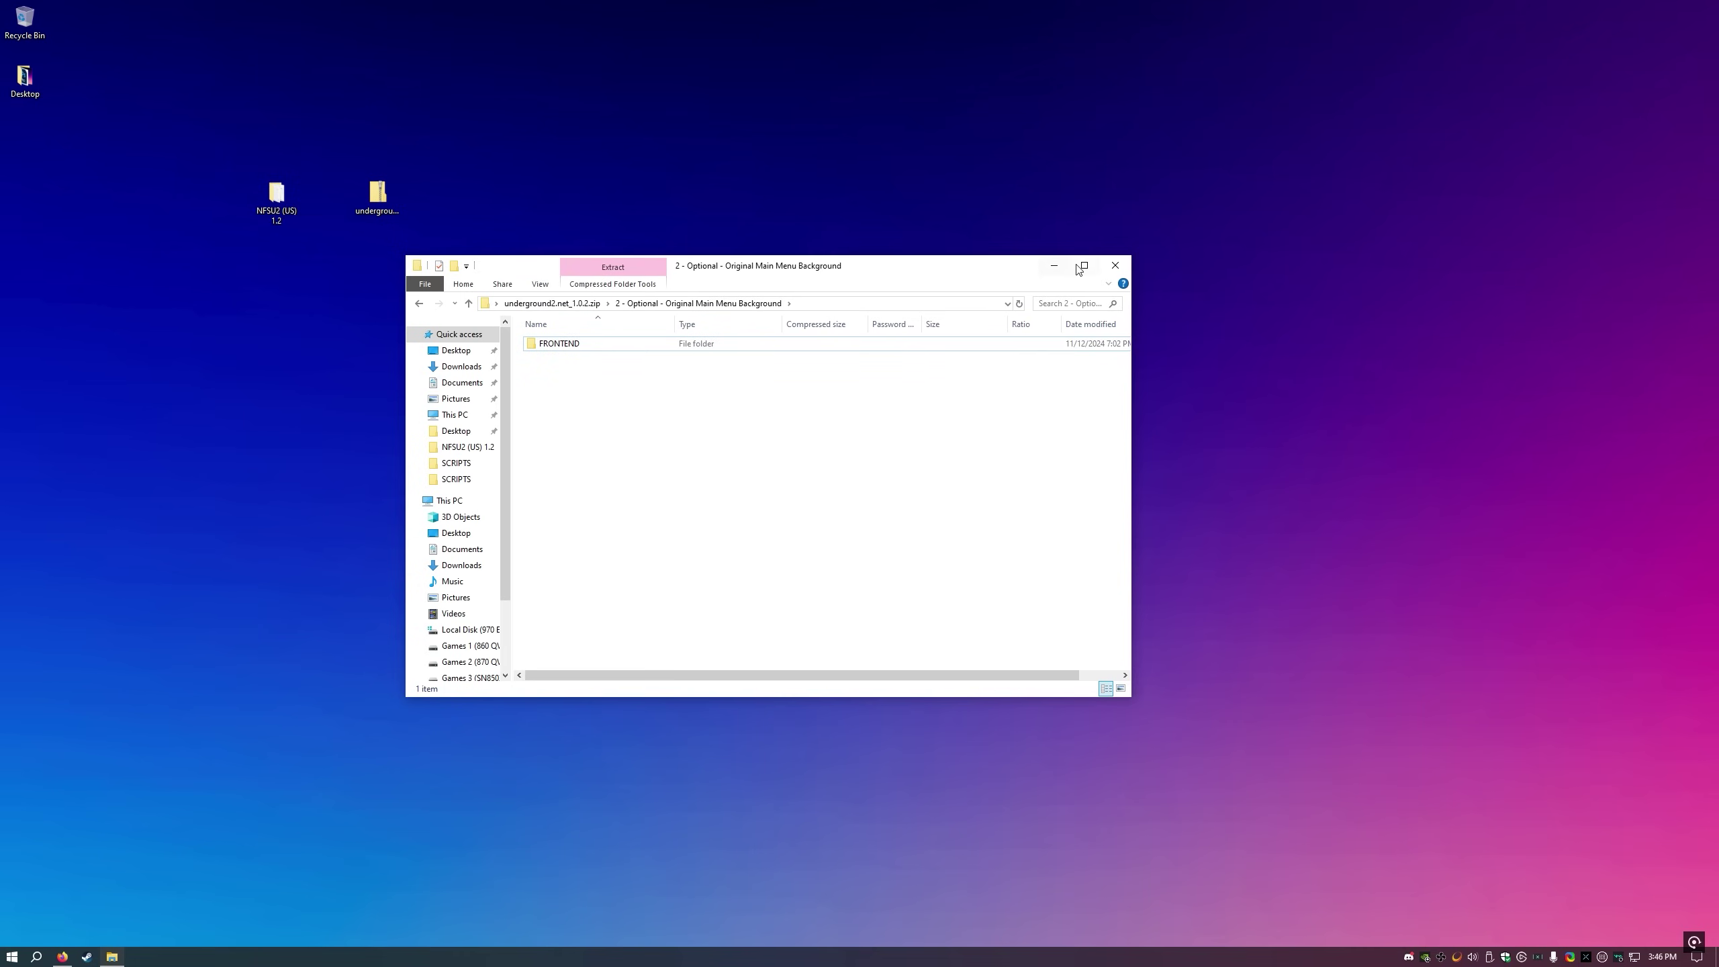
click(1114, 267)
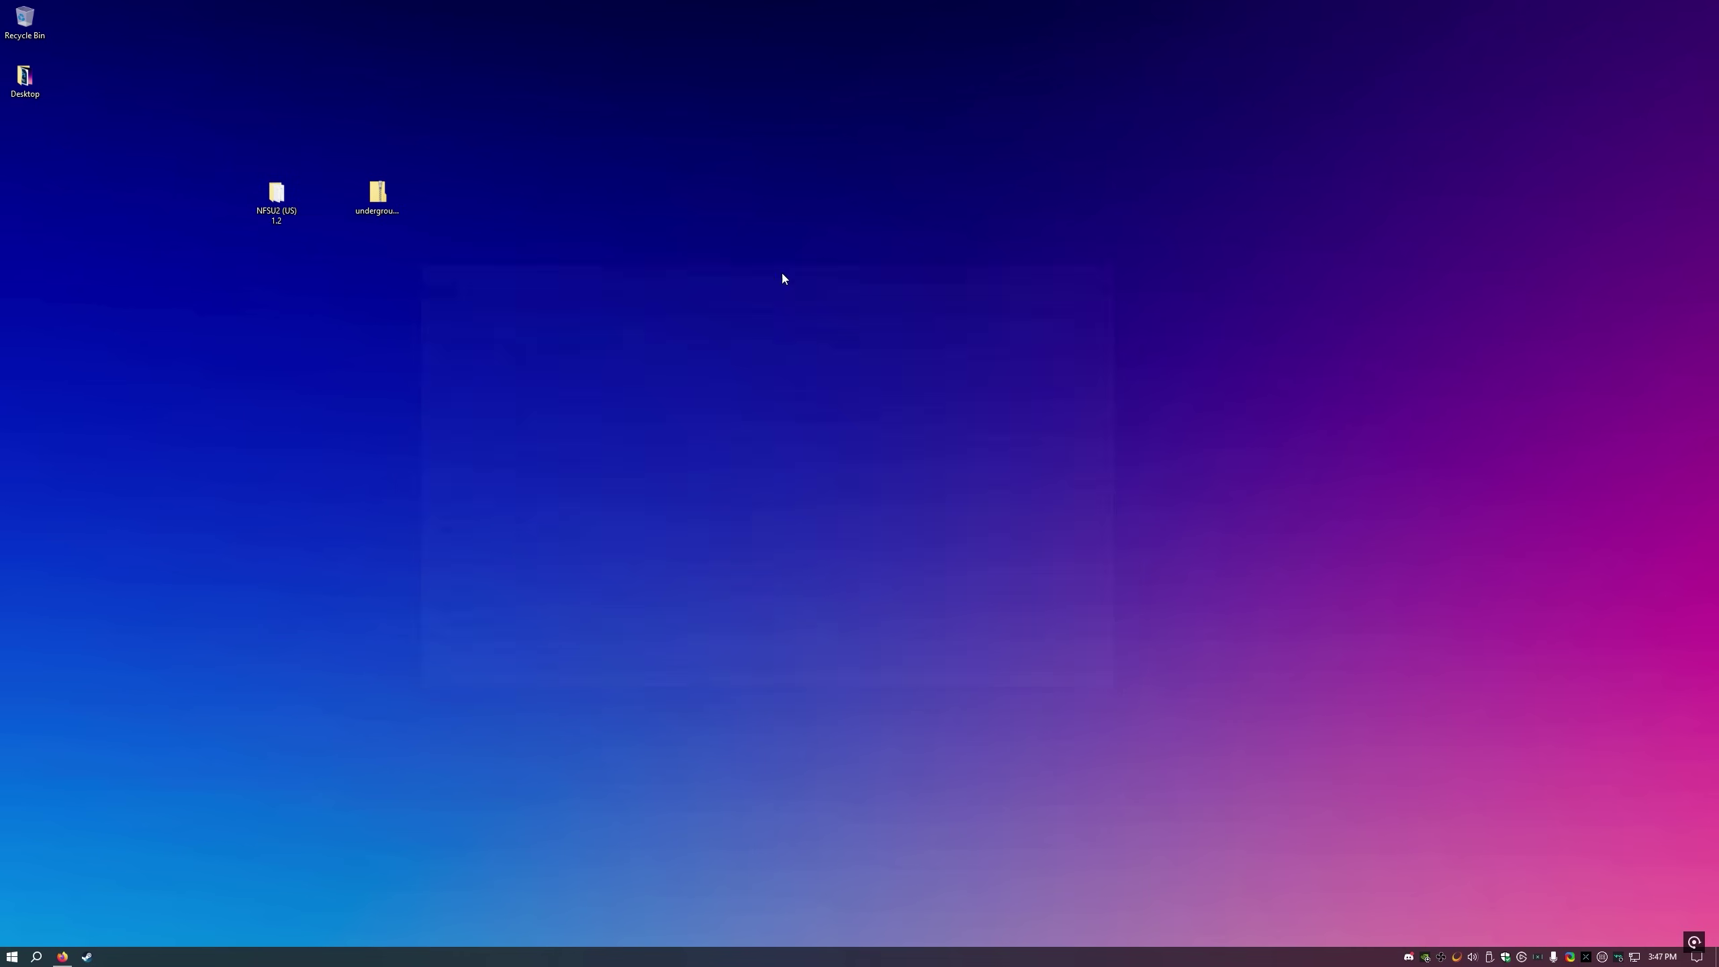
- Open AnimationController.ini from the SCRIPTS folder of NFSU2 (US) 1.2
double_click(279, 202)
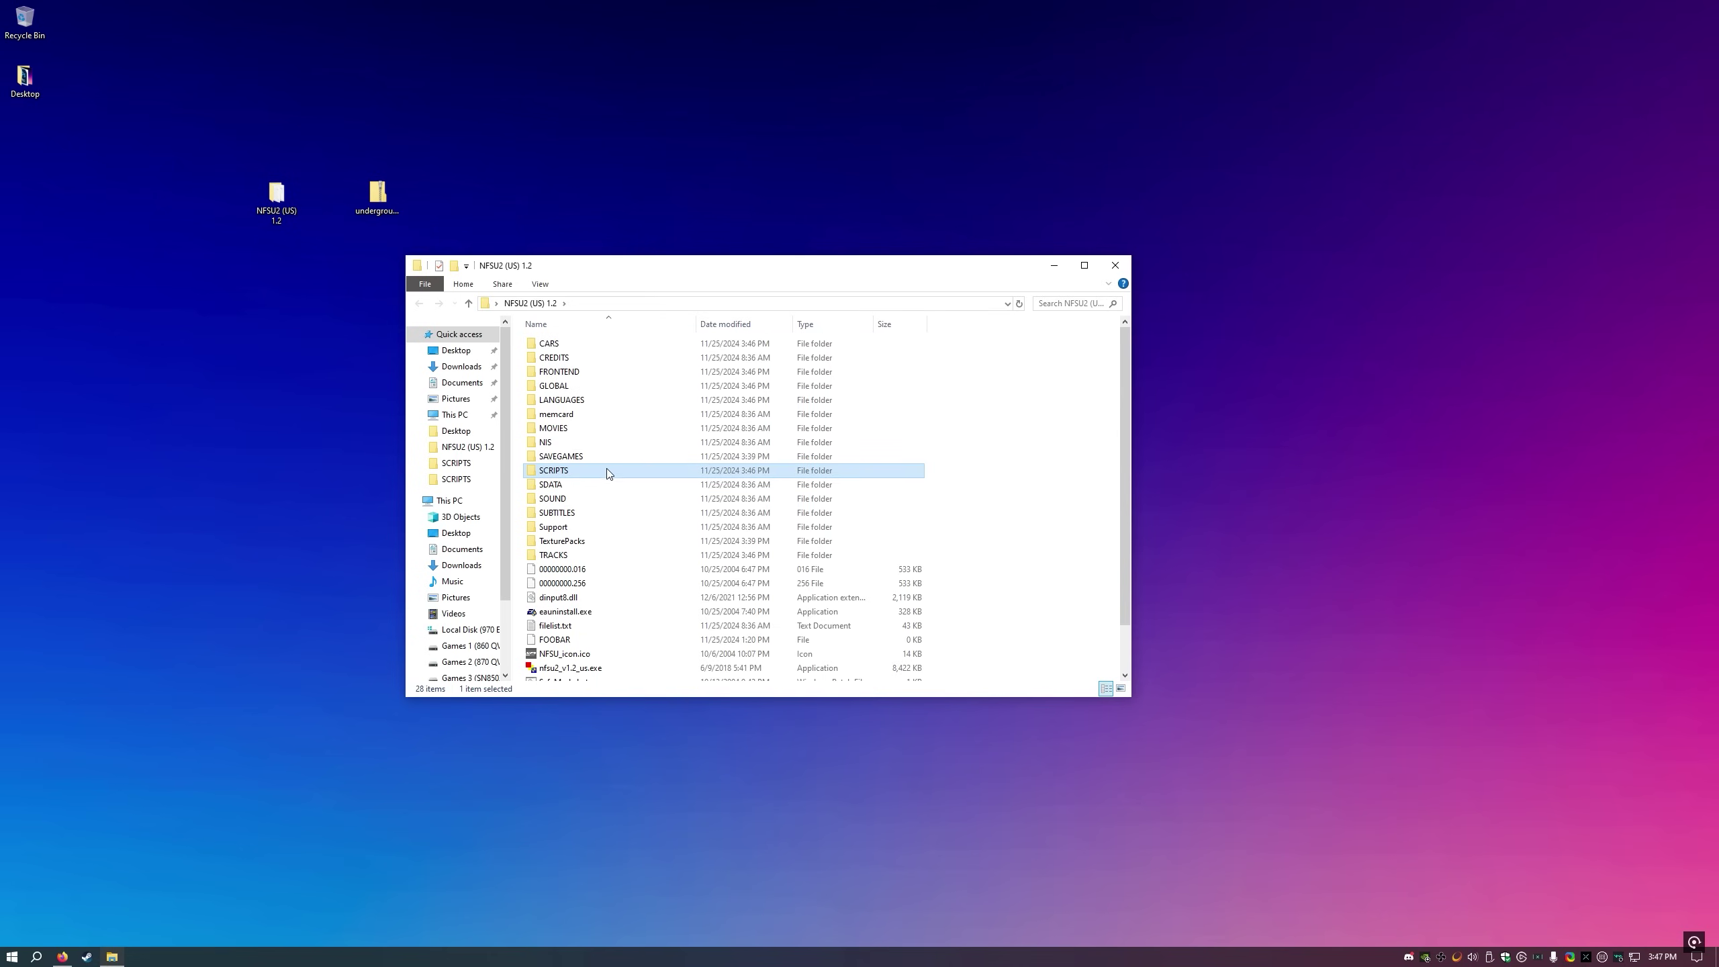
double_click(579, 472)
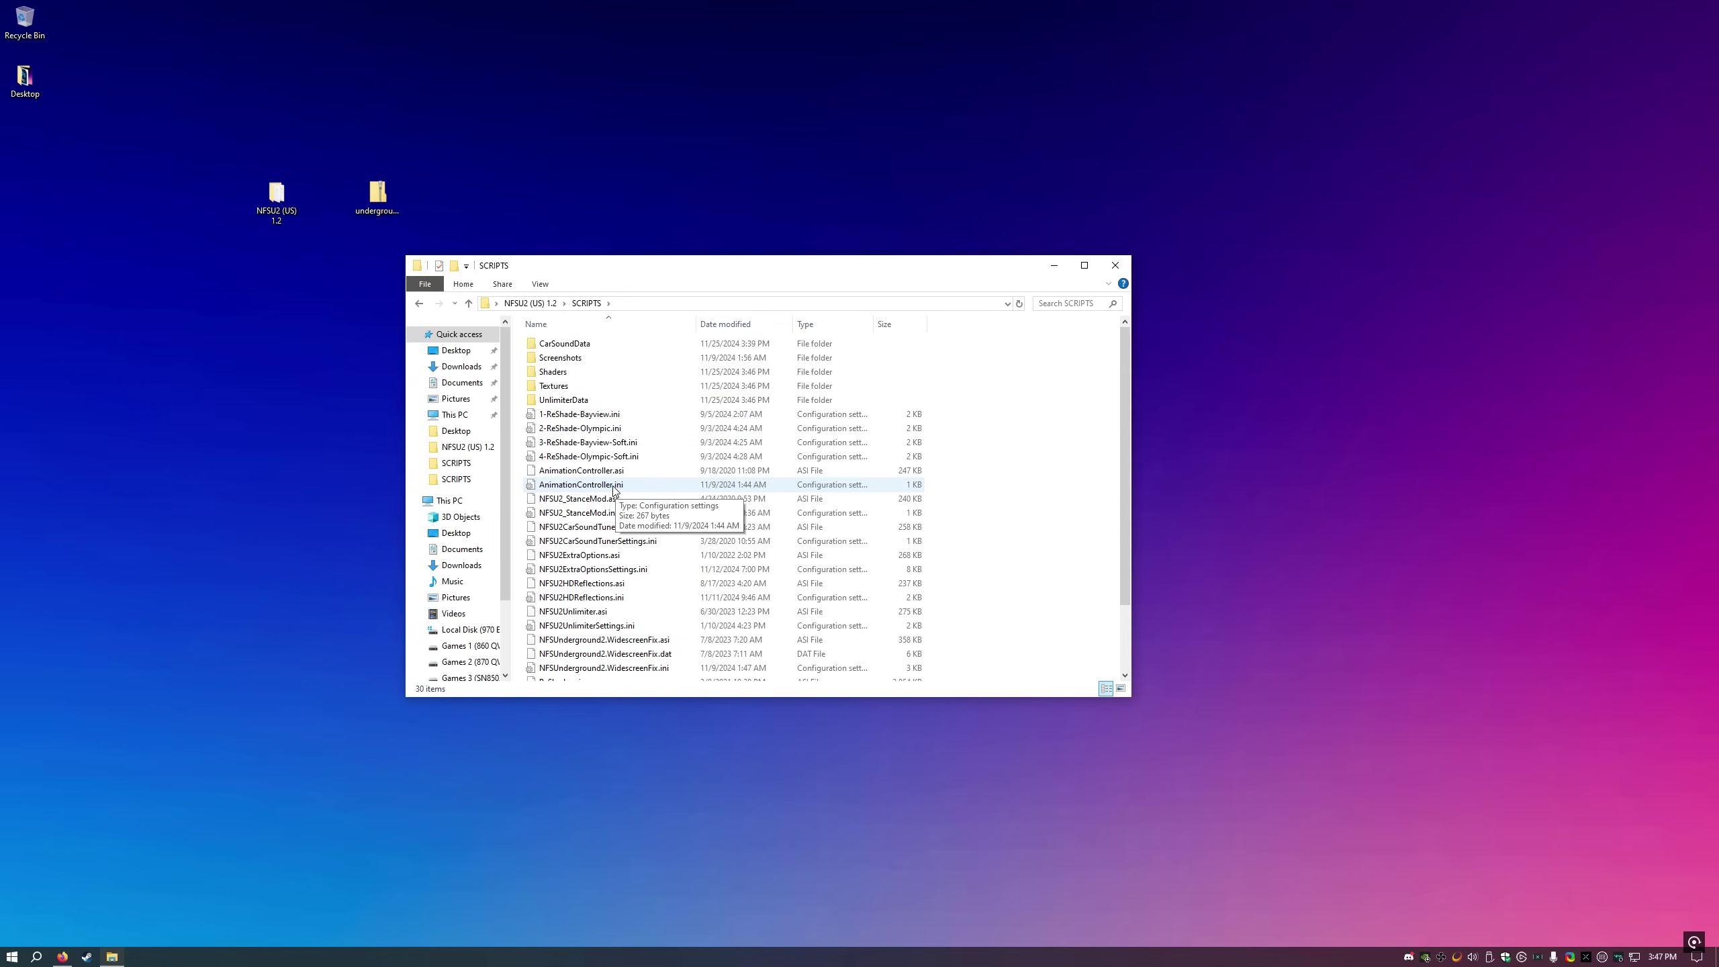
click(634, 486)
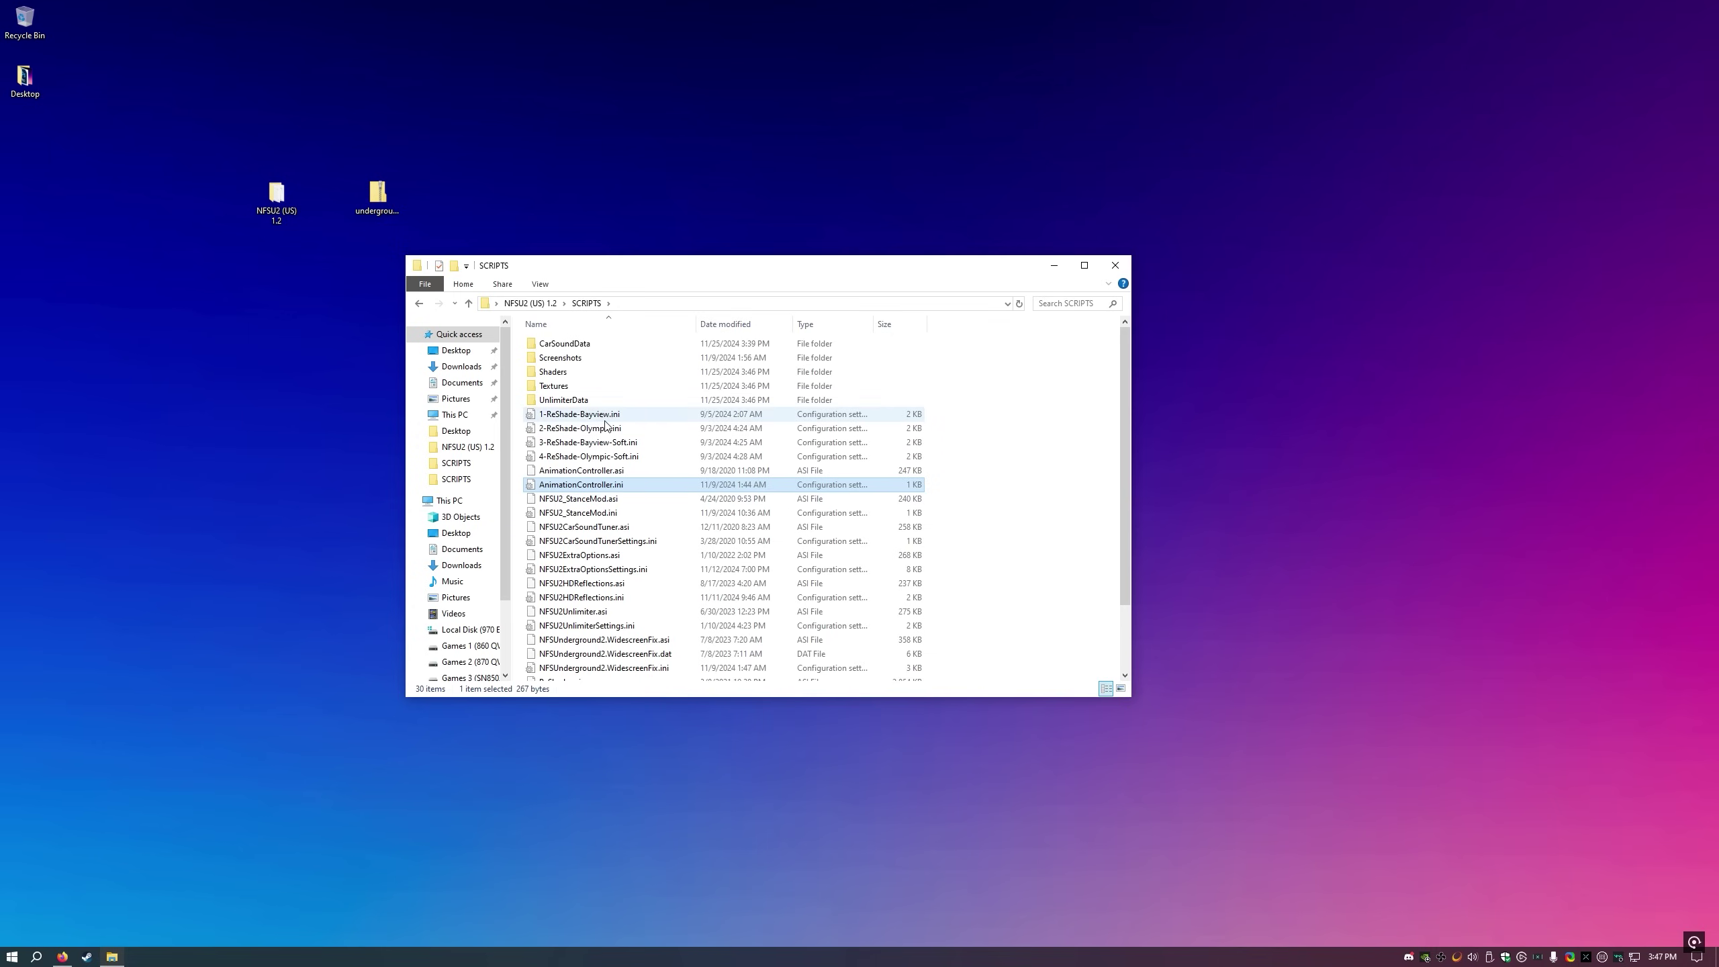
double_click(603, 491)
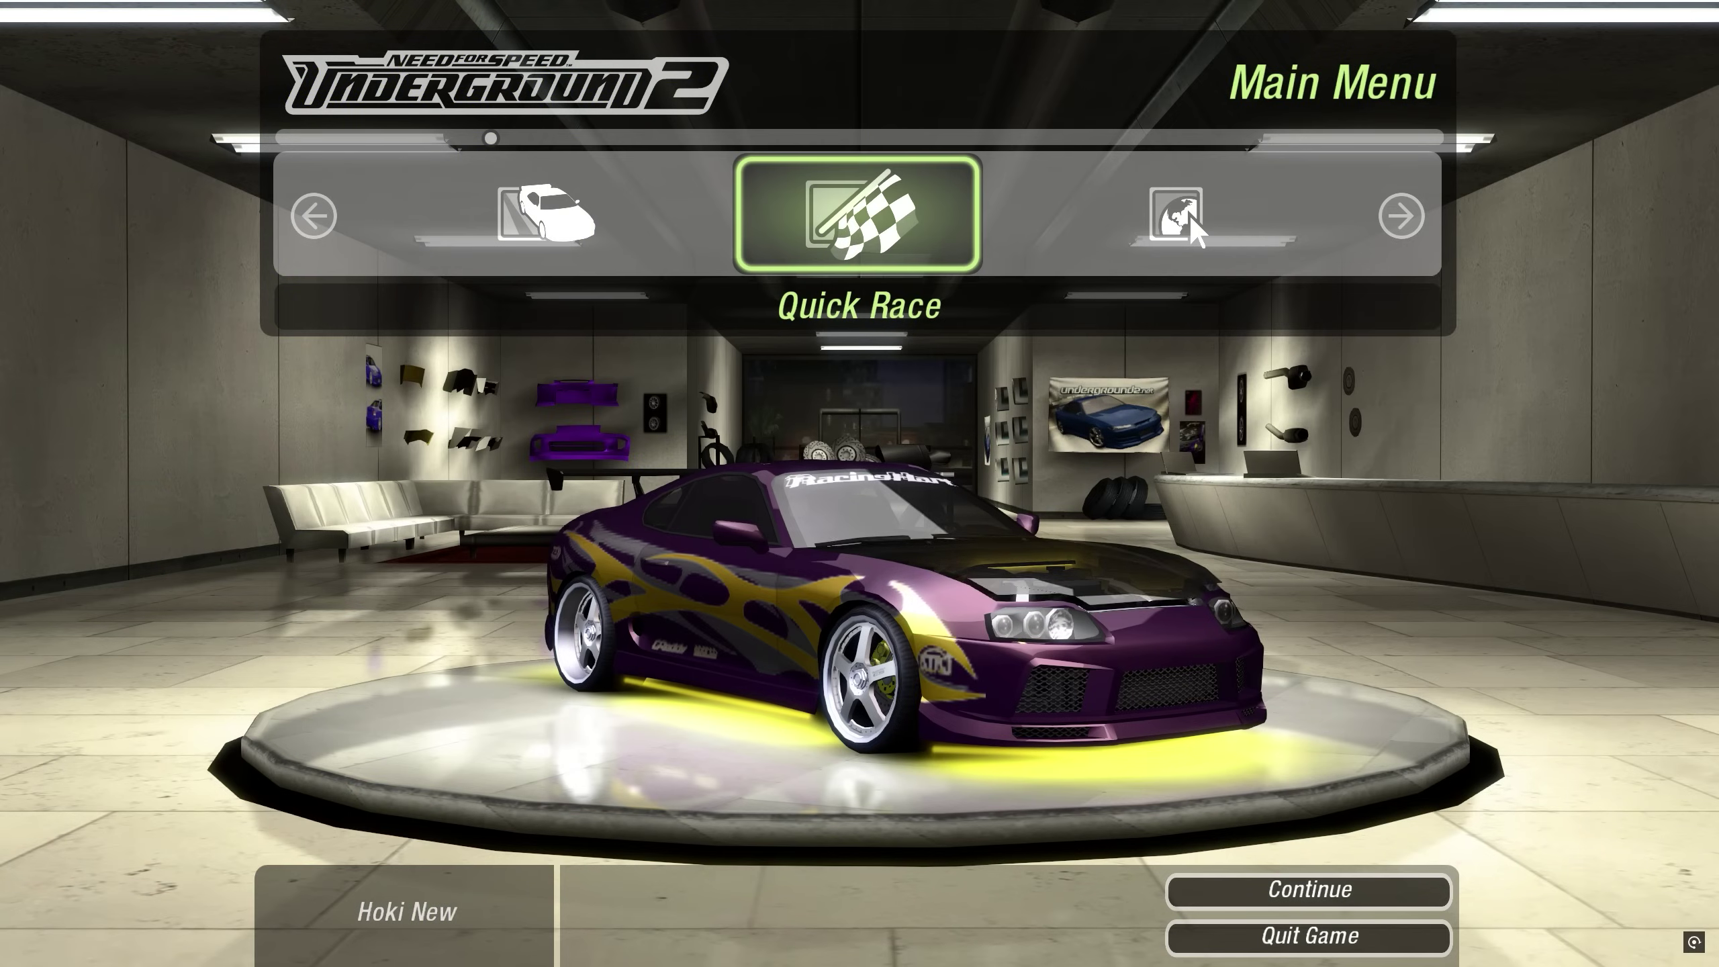
key(F13)
key(F14)
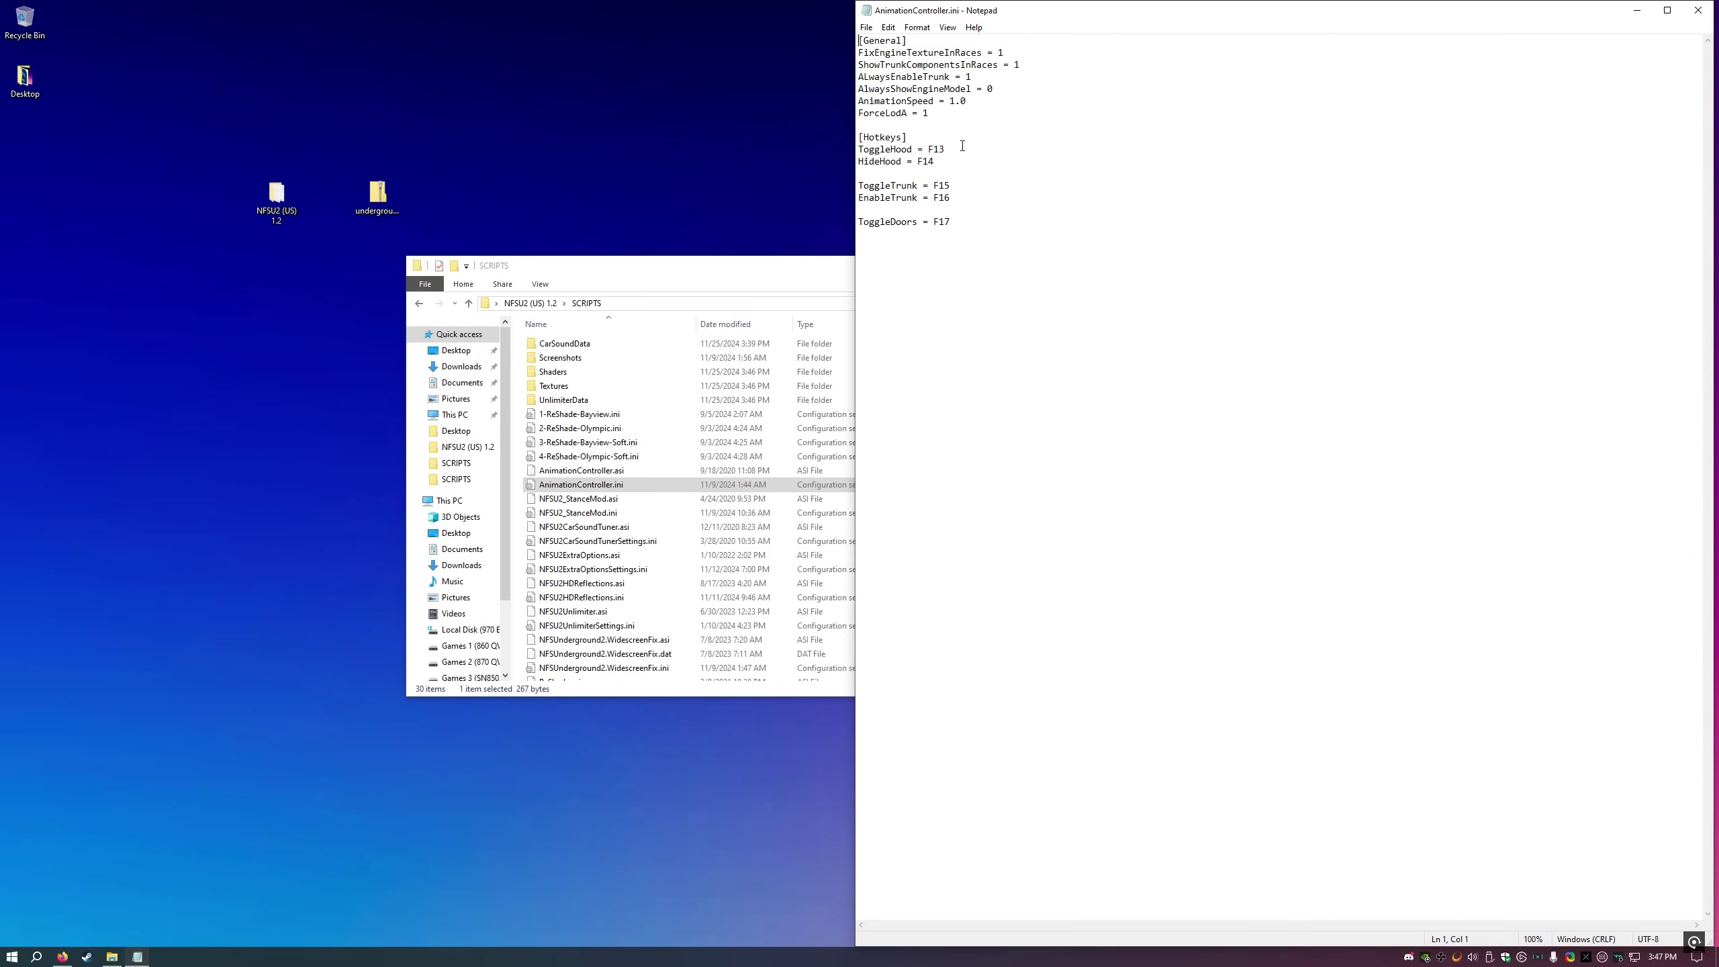
- Set the ToggleDoors hotkey to D in AnimationController.ini, then save and close the file
drag(931, 113, 861, 53)
click(978, 154)
click(959, 224)
key(BackSpace)
key(BackSpace)
key(BackSpace)
key(ctrl+s)
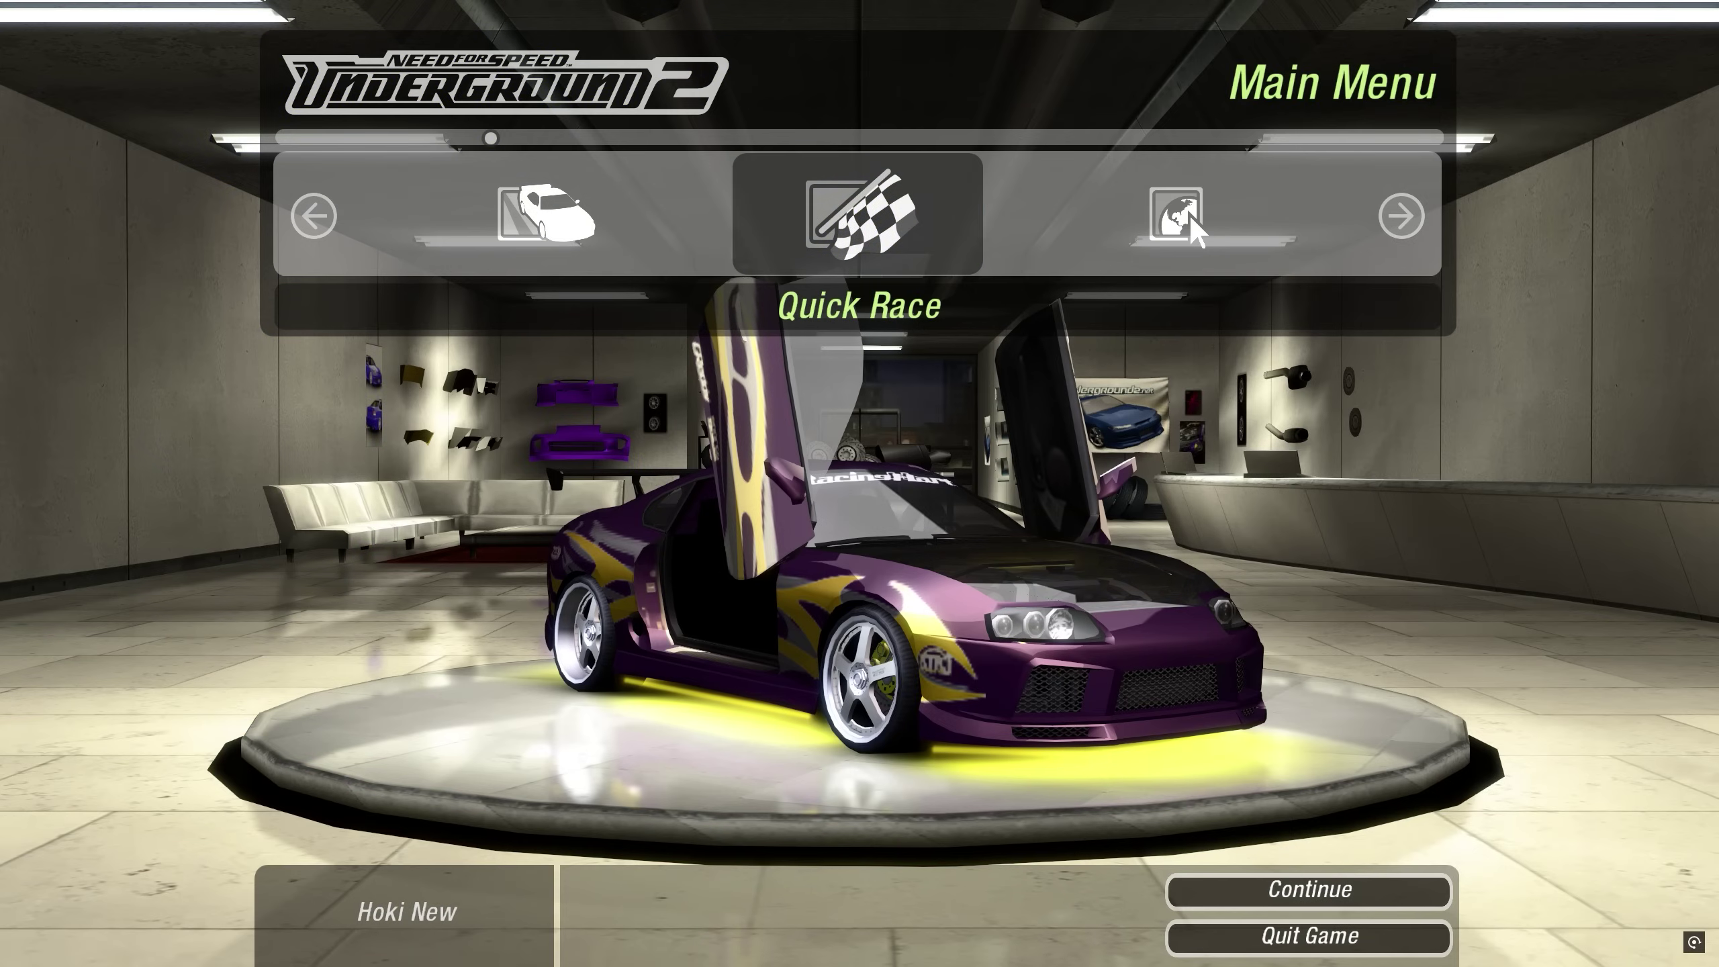
key(d)
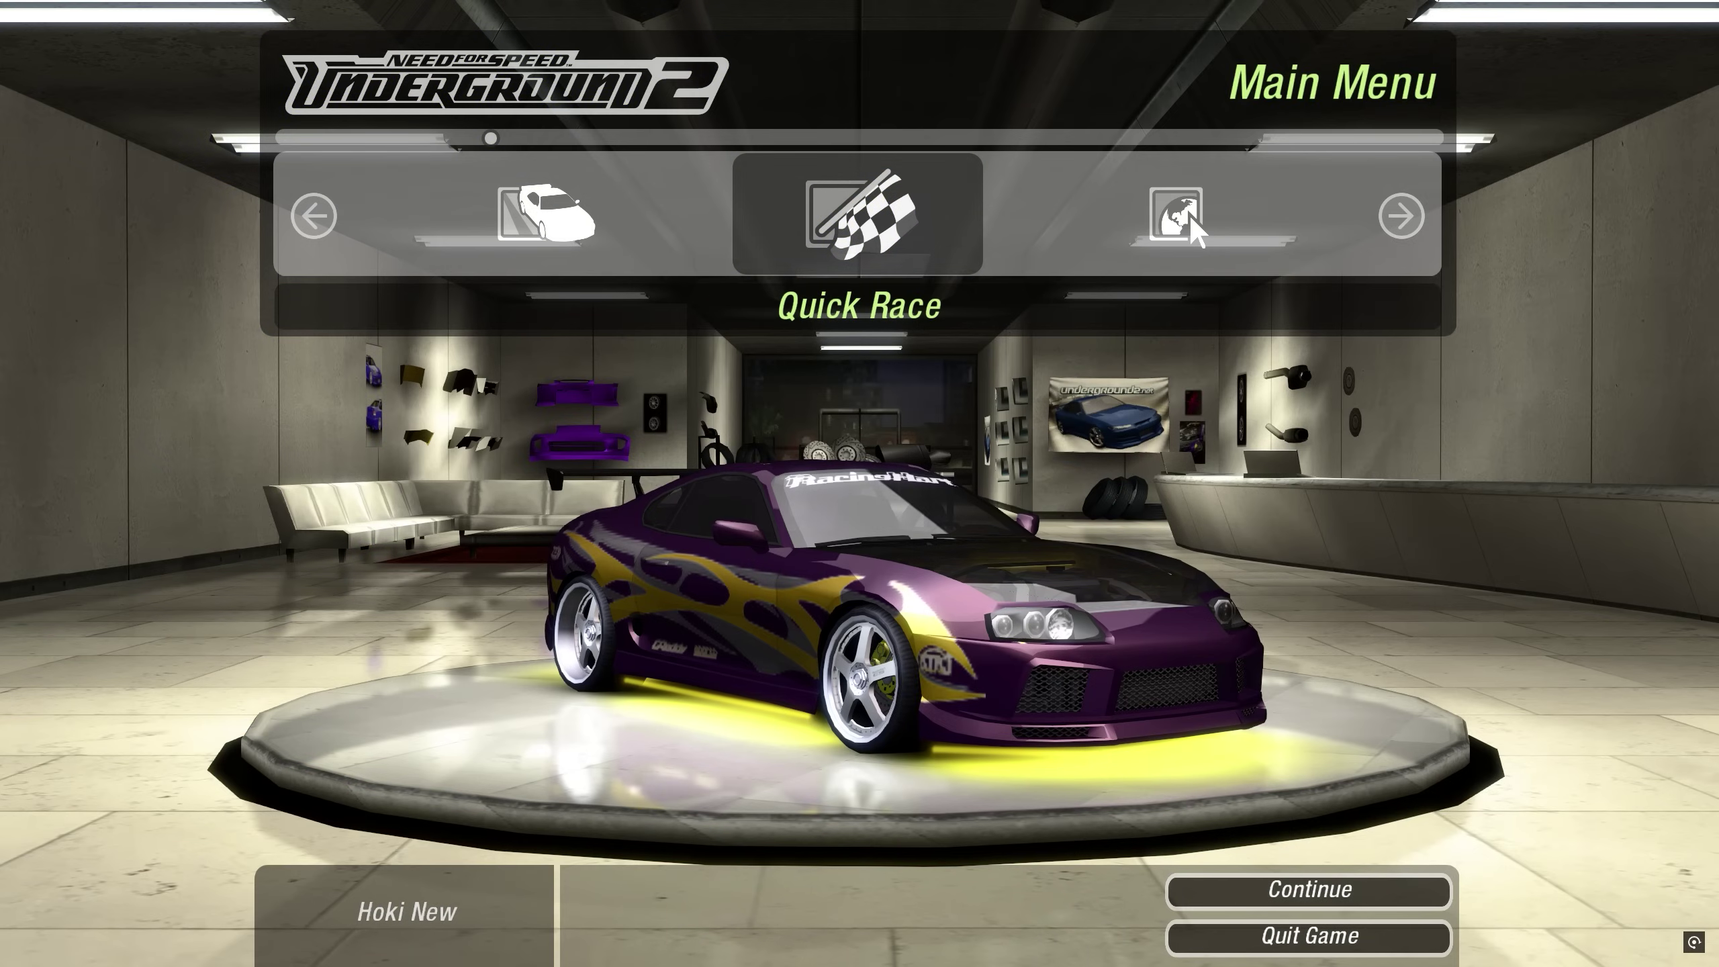
click(1696, 13)
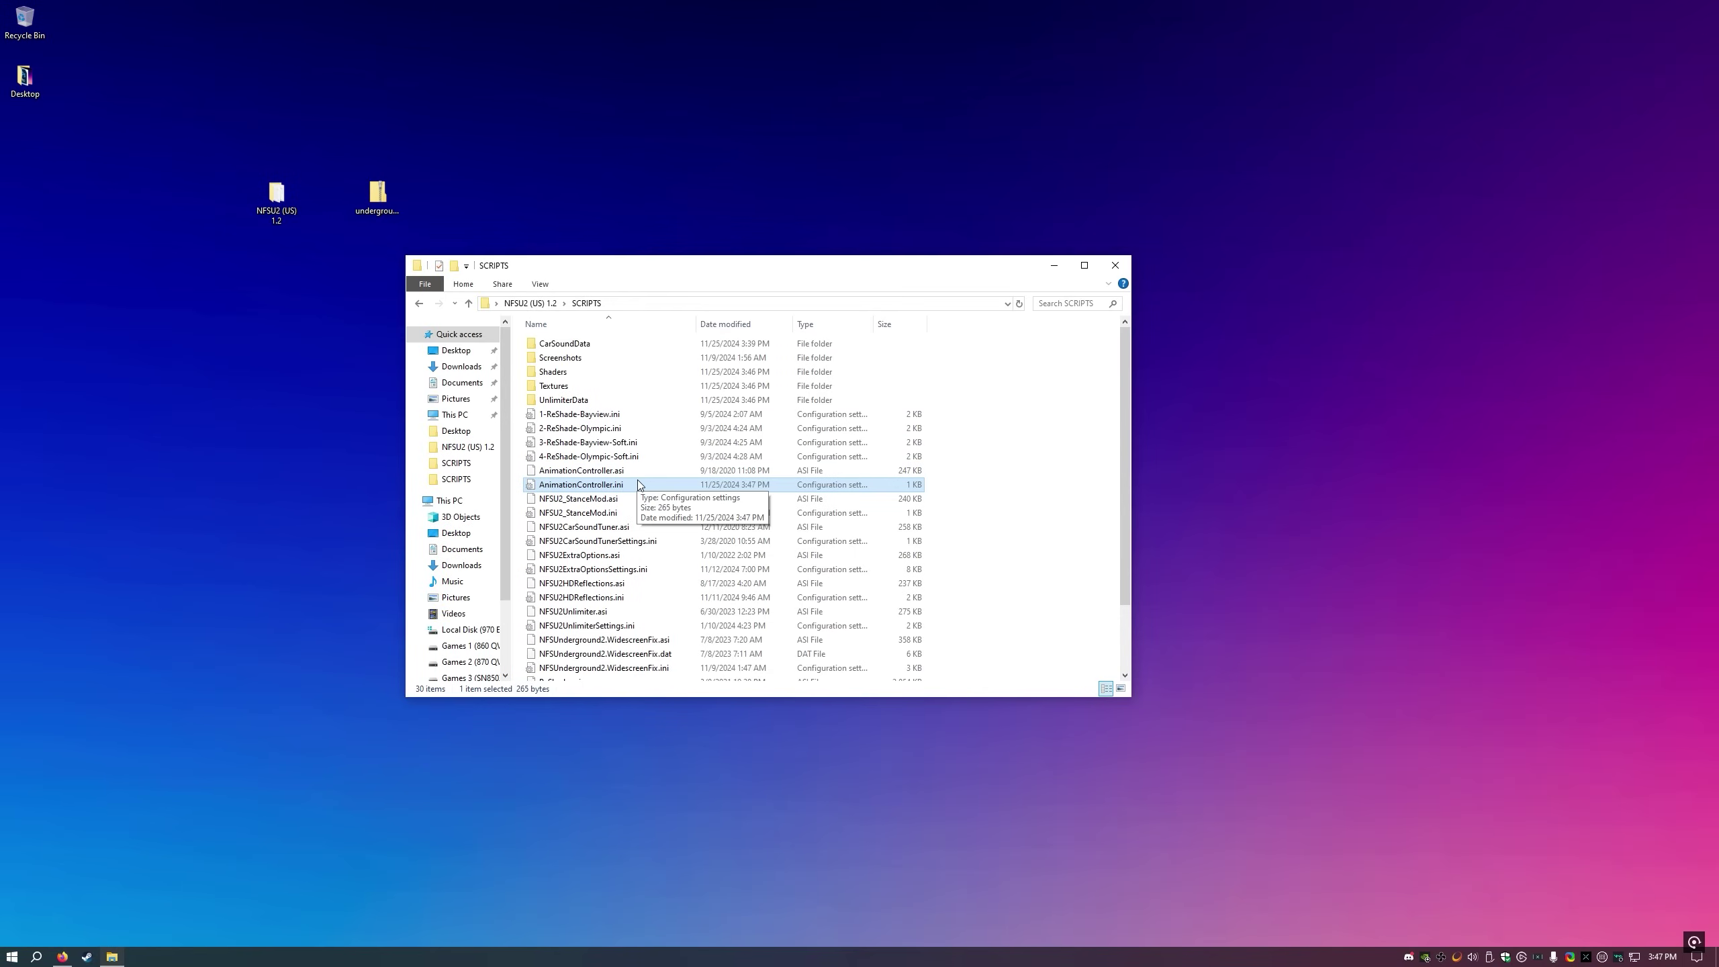
- Open NFSU2_StanceMod.ini and set CamberAngle to 4.0 and TrackWidthOffset to 1.7
double_click(580, 513)
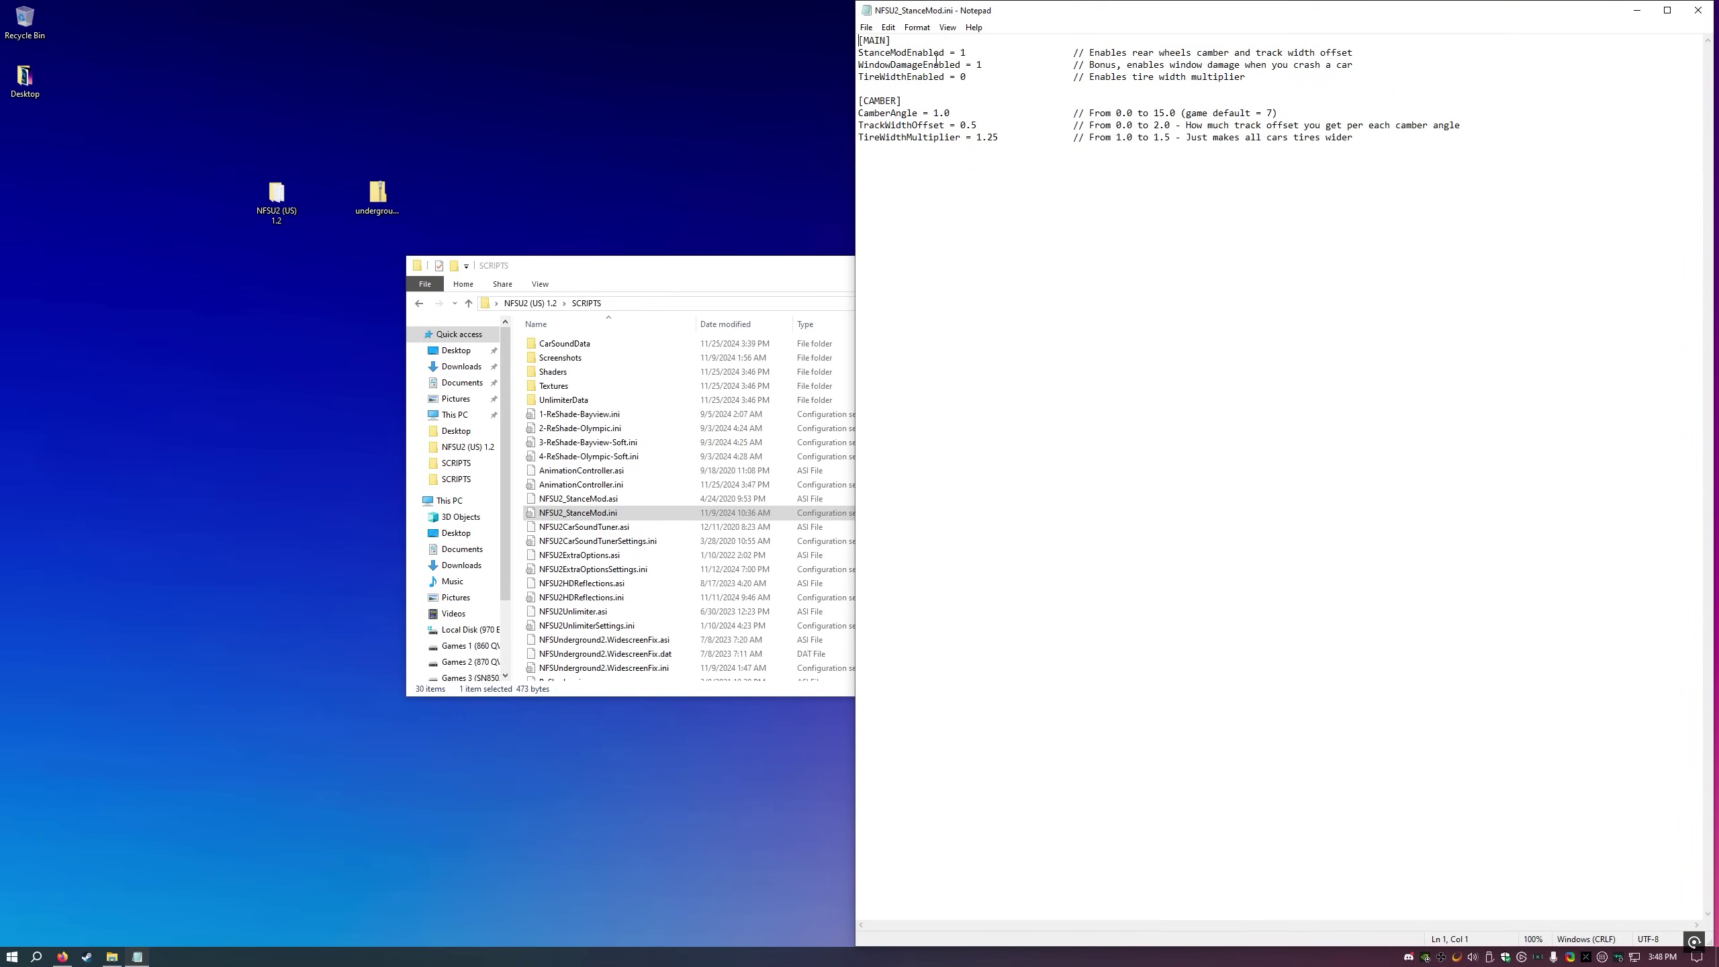
drag(954, 113, 934, 113)
text(4)
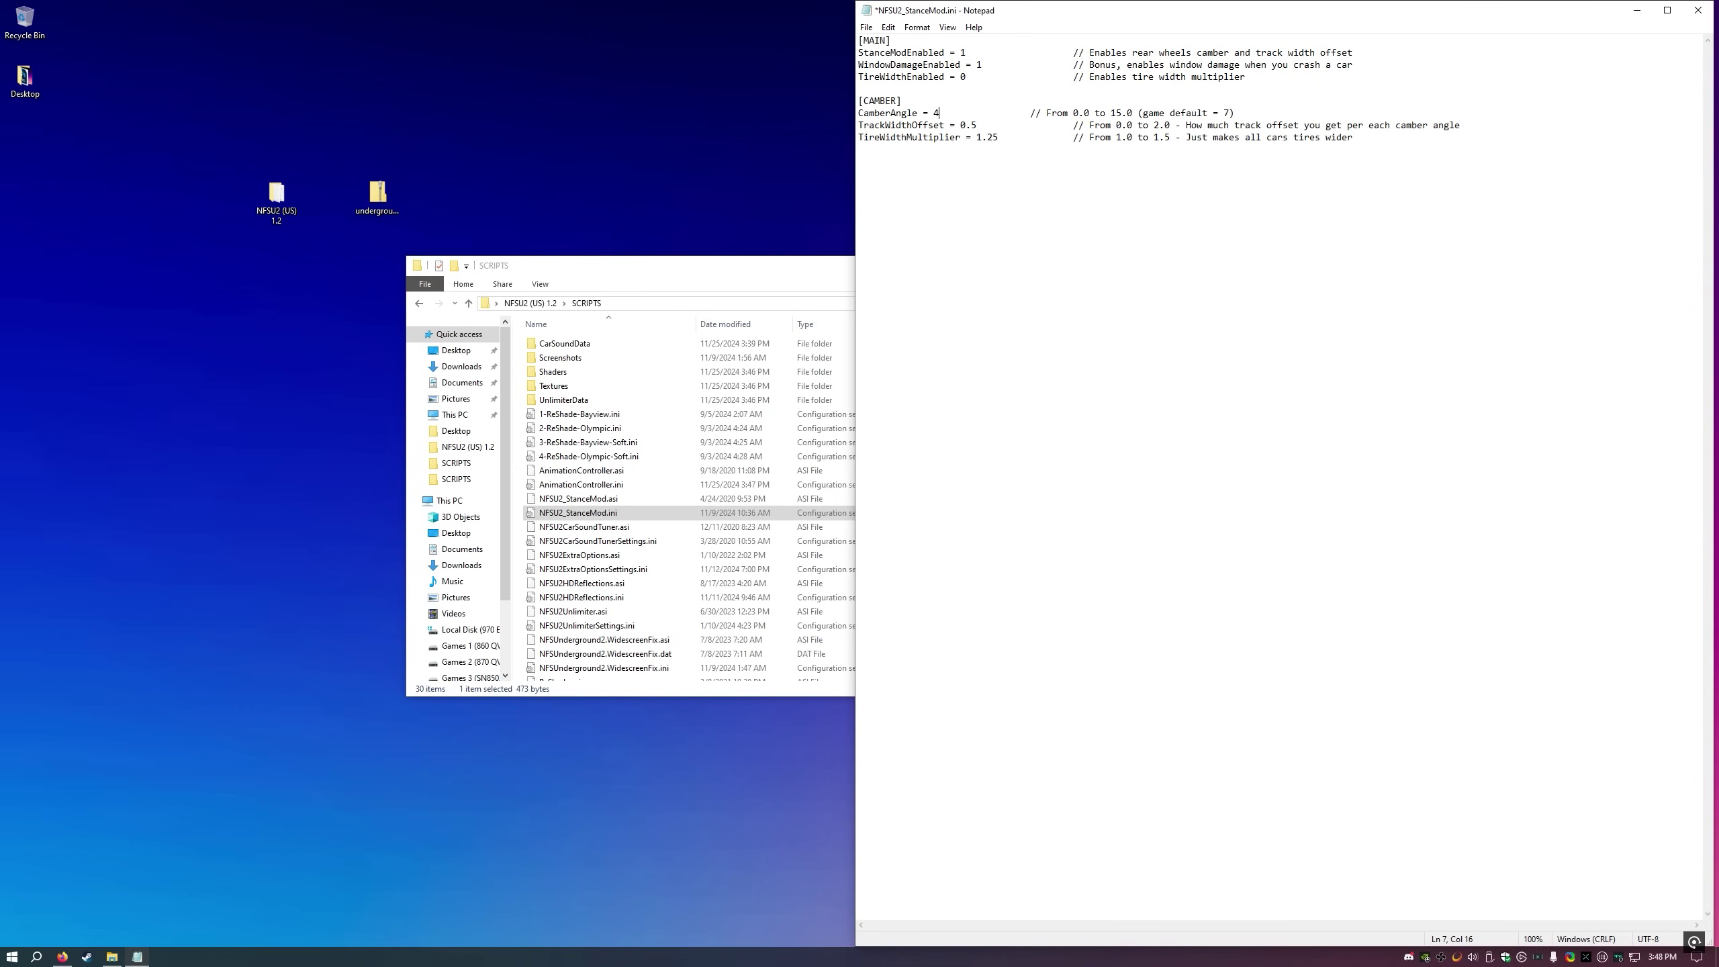
text(.0)
drag(962, 125, 978, 126)
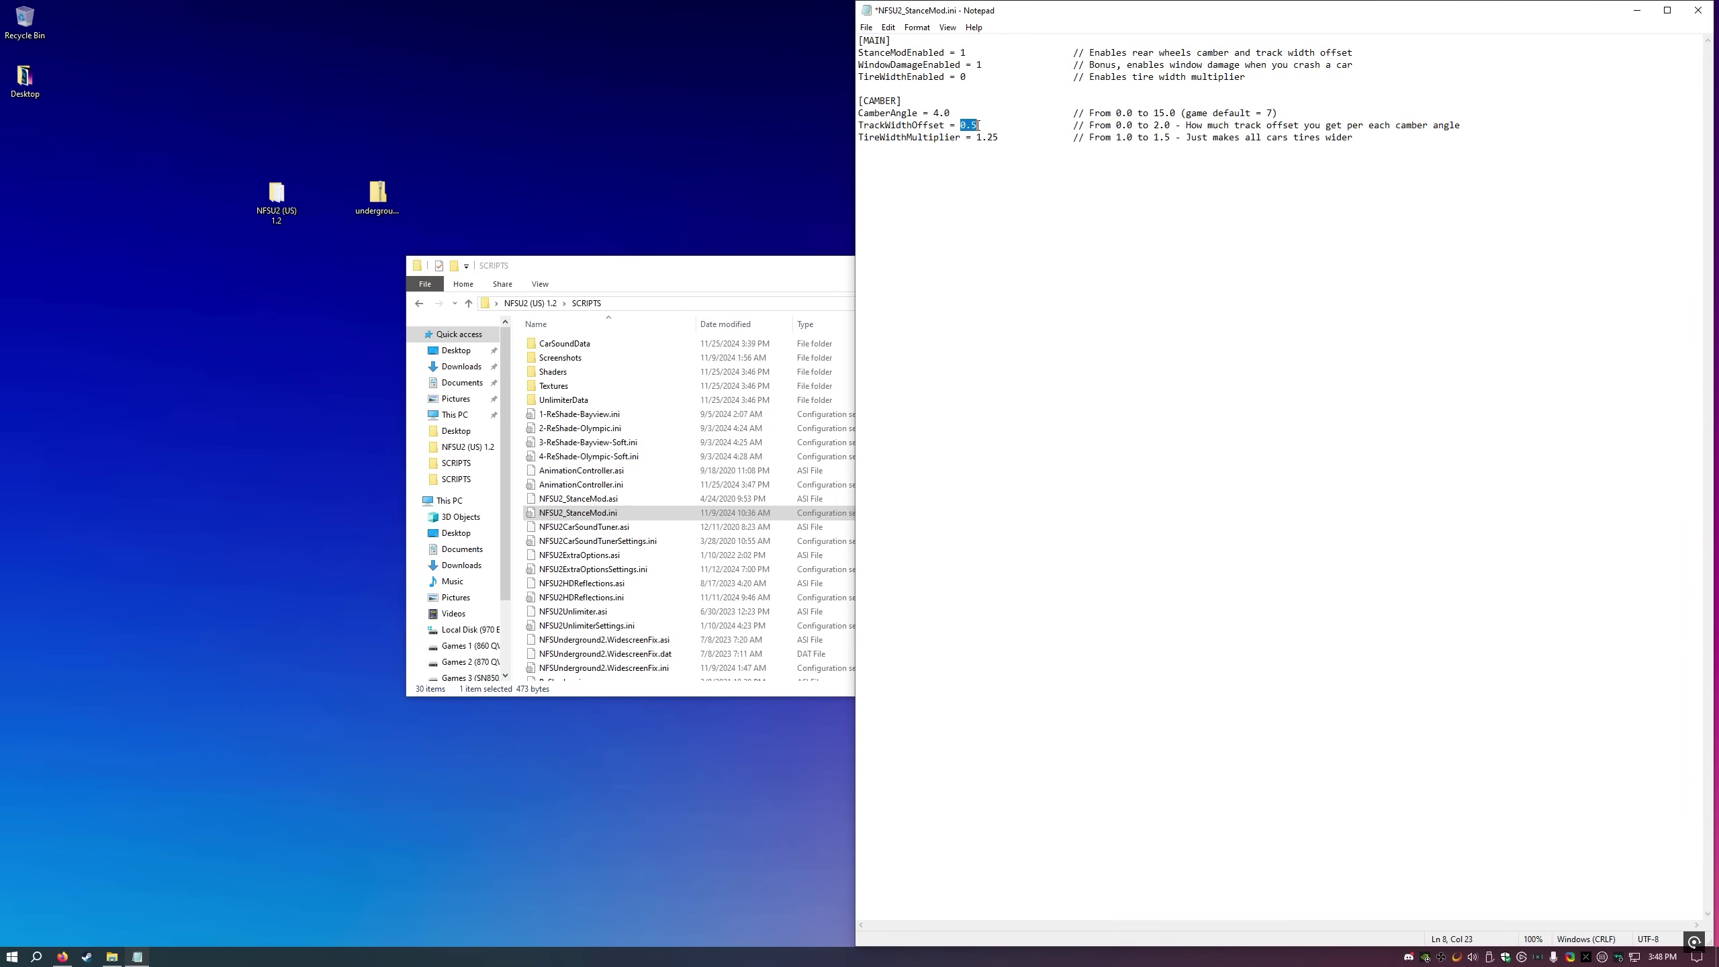
text(1.7)
- Set TireWidthEnabled to 1 in the stance mod settings, then save and close the file
drag(965, 77, 857, 77)
click(966, 78)
mouse_move(1000, 138)
mouse_down()
mouse_move(962, 138)
mouse_move(979, 139)
mouse_up()
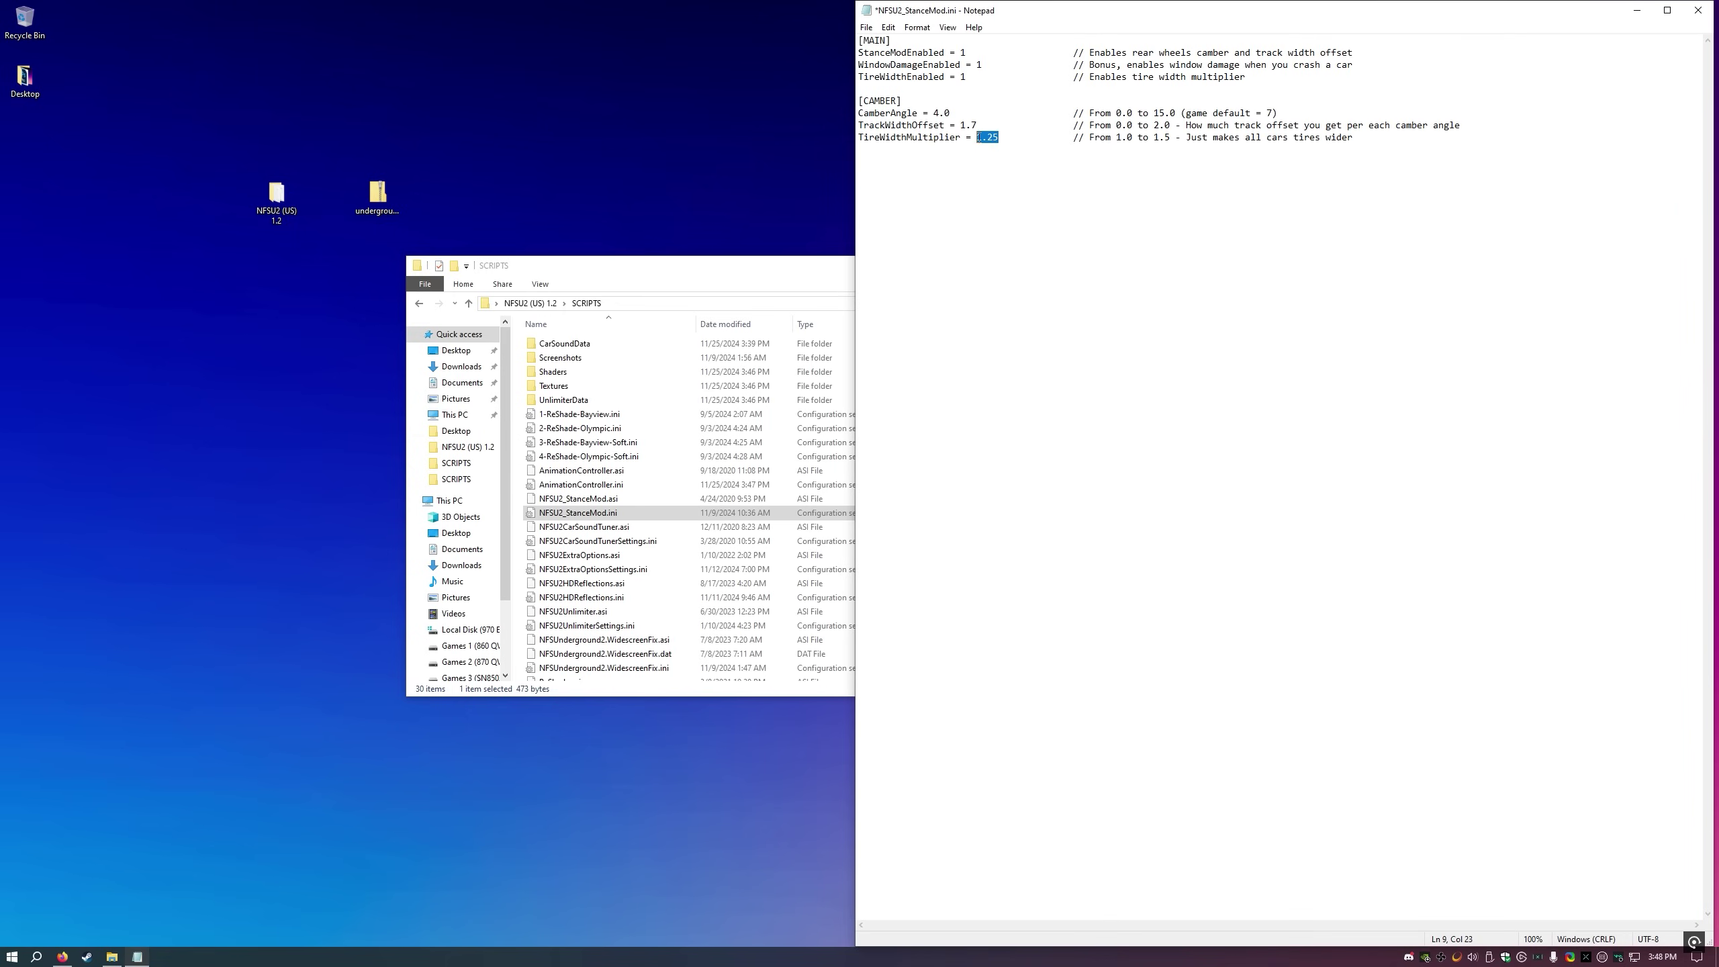
click(1002, 179)
key(ctrl+s)
click(1698, 10)
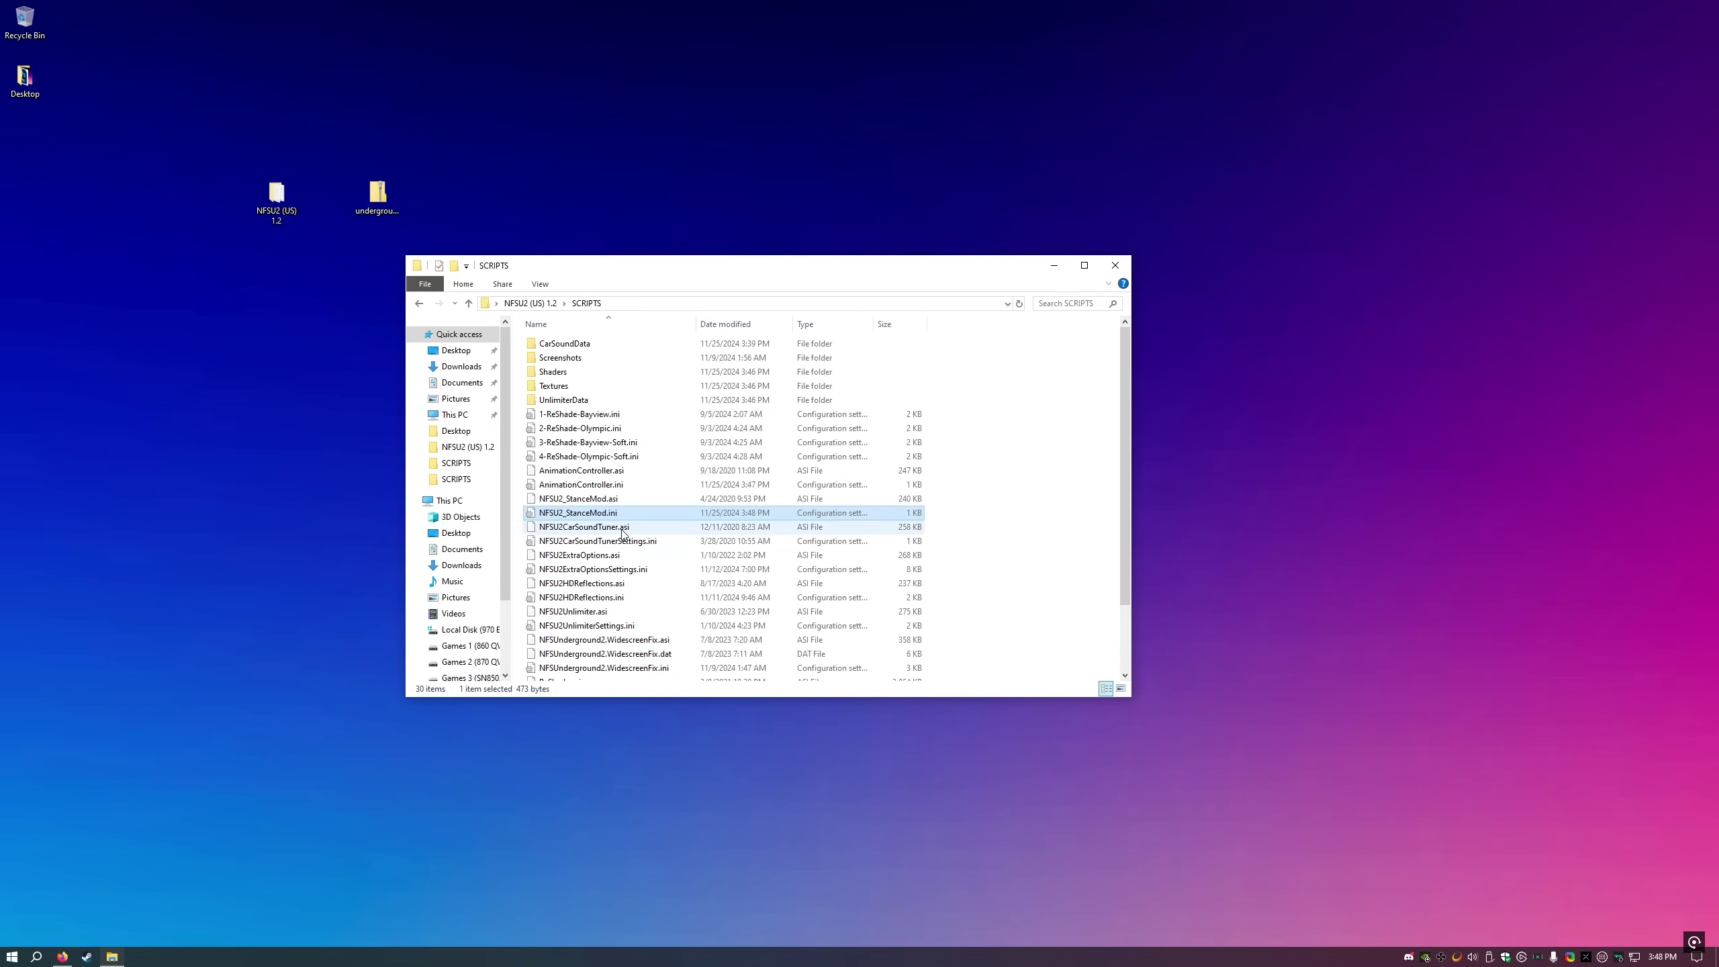
- Open NFSU2ExtraOptionsSettings.ini, set UnlockAllThings under [Gameplay] to 0, and save the file
click(574, 542)
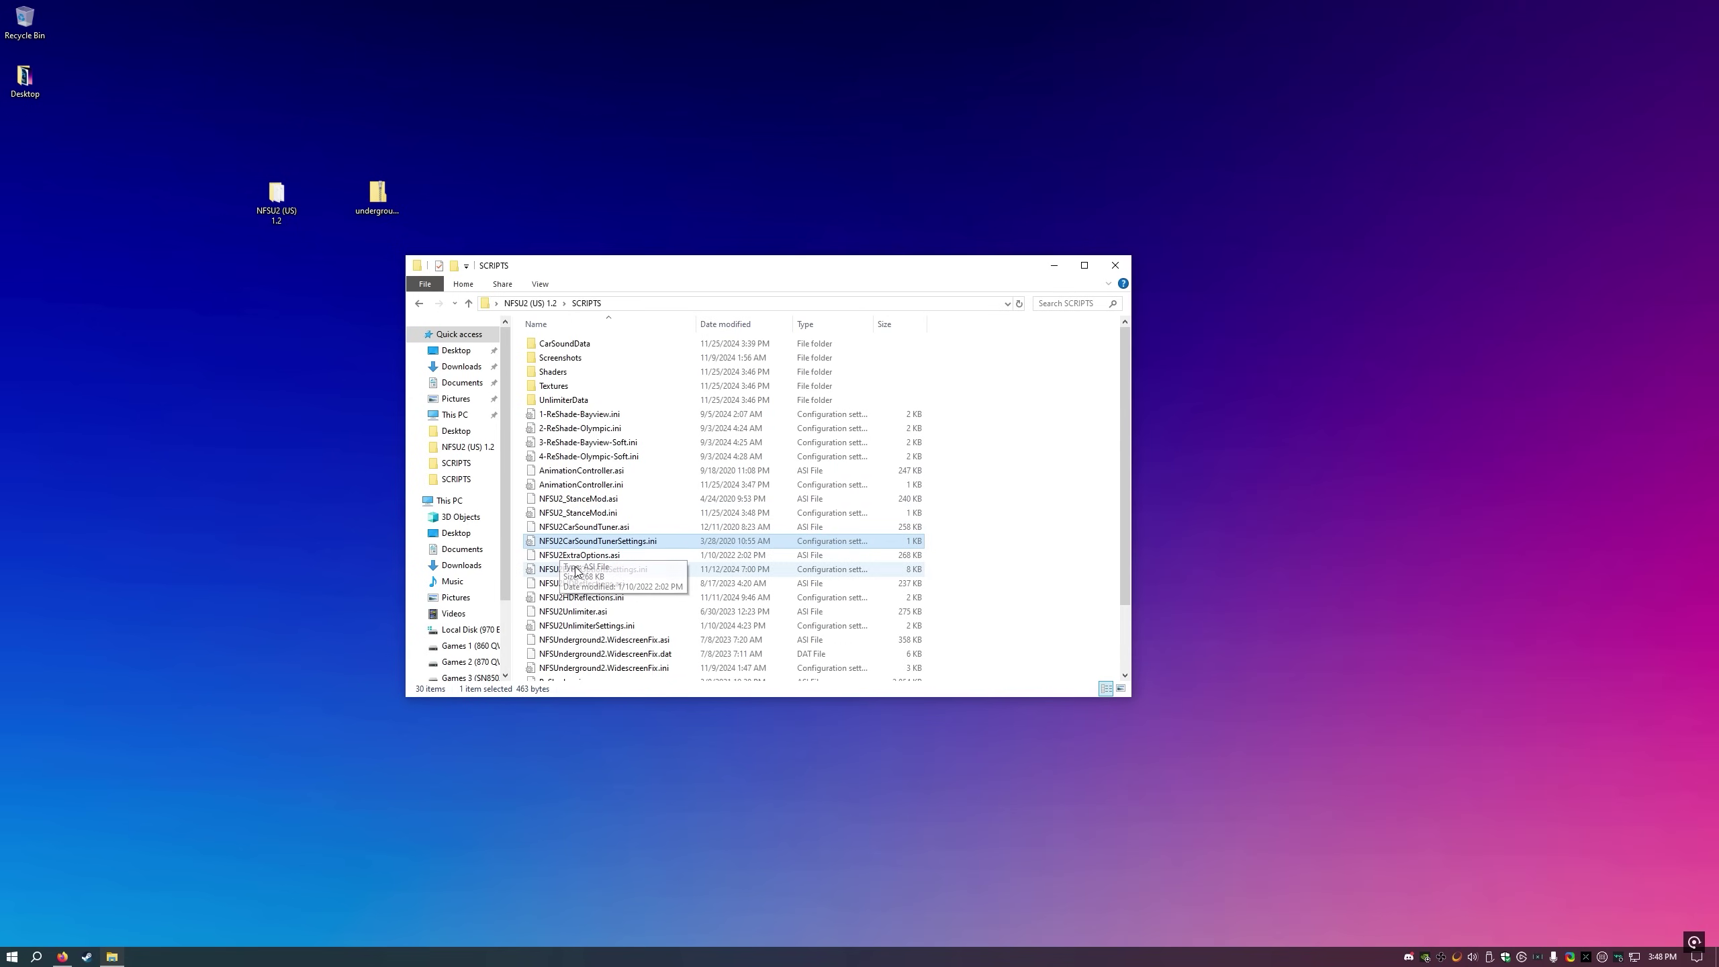
click(569, 570)
double_click(602, 573)
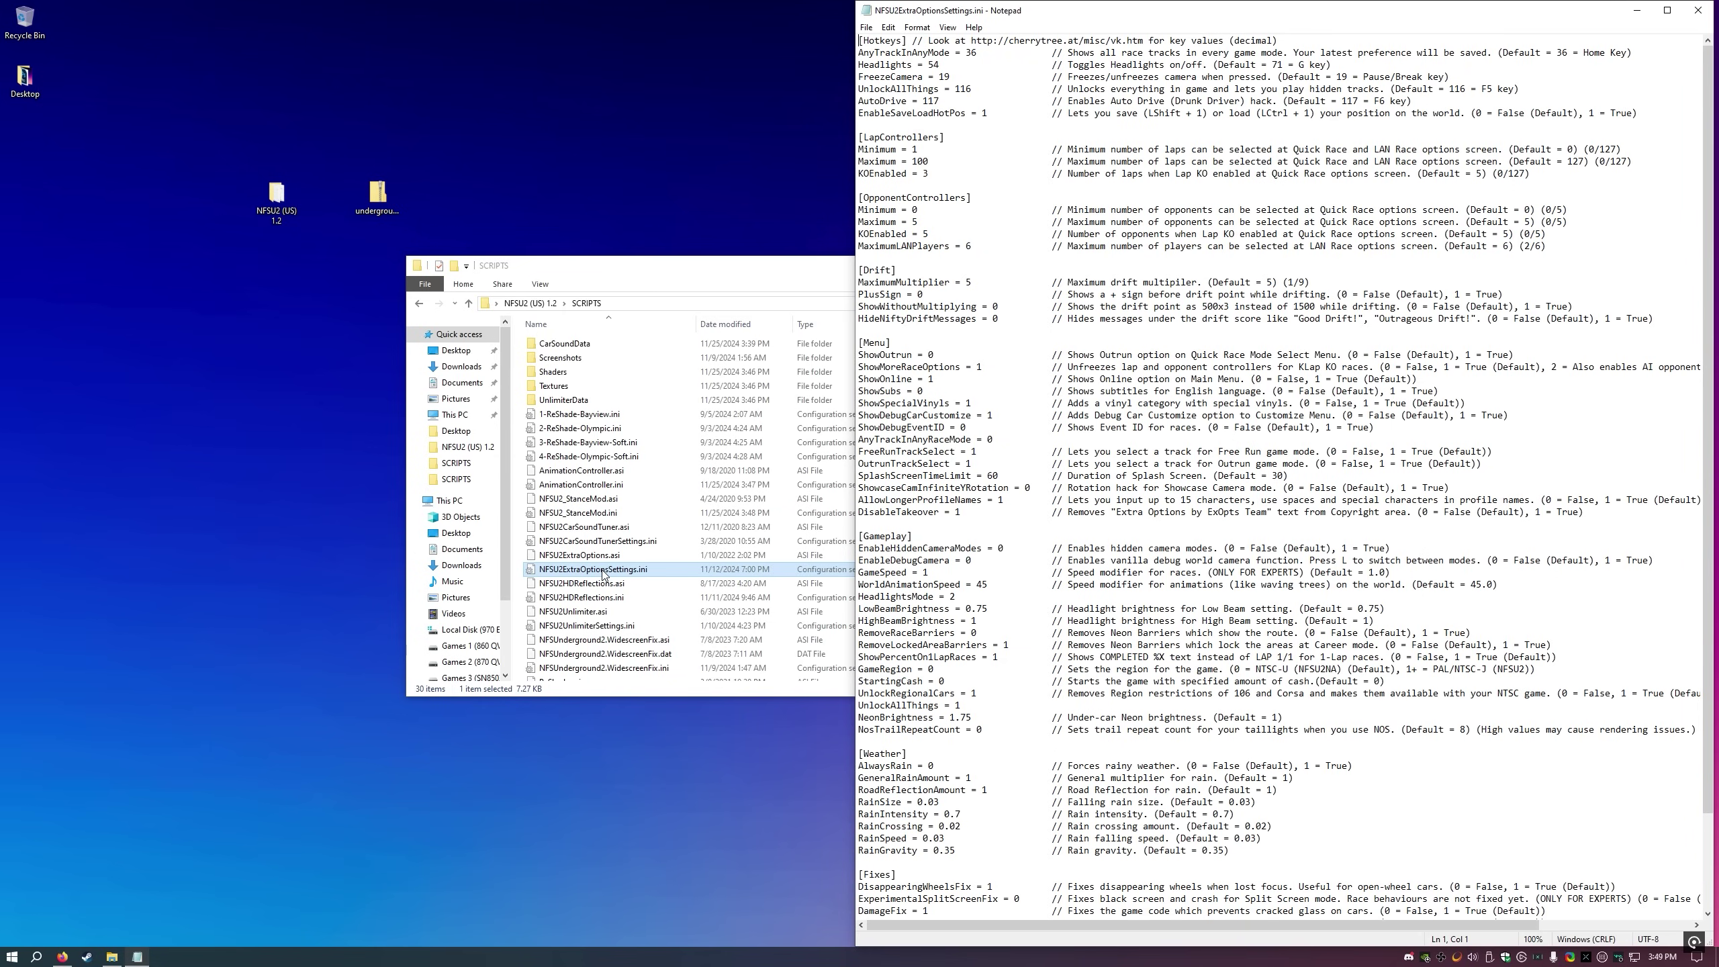
drag(973, 705, 856, 706)
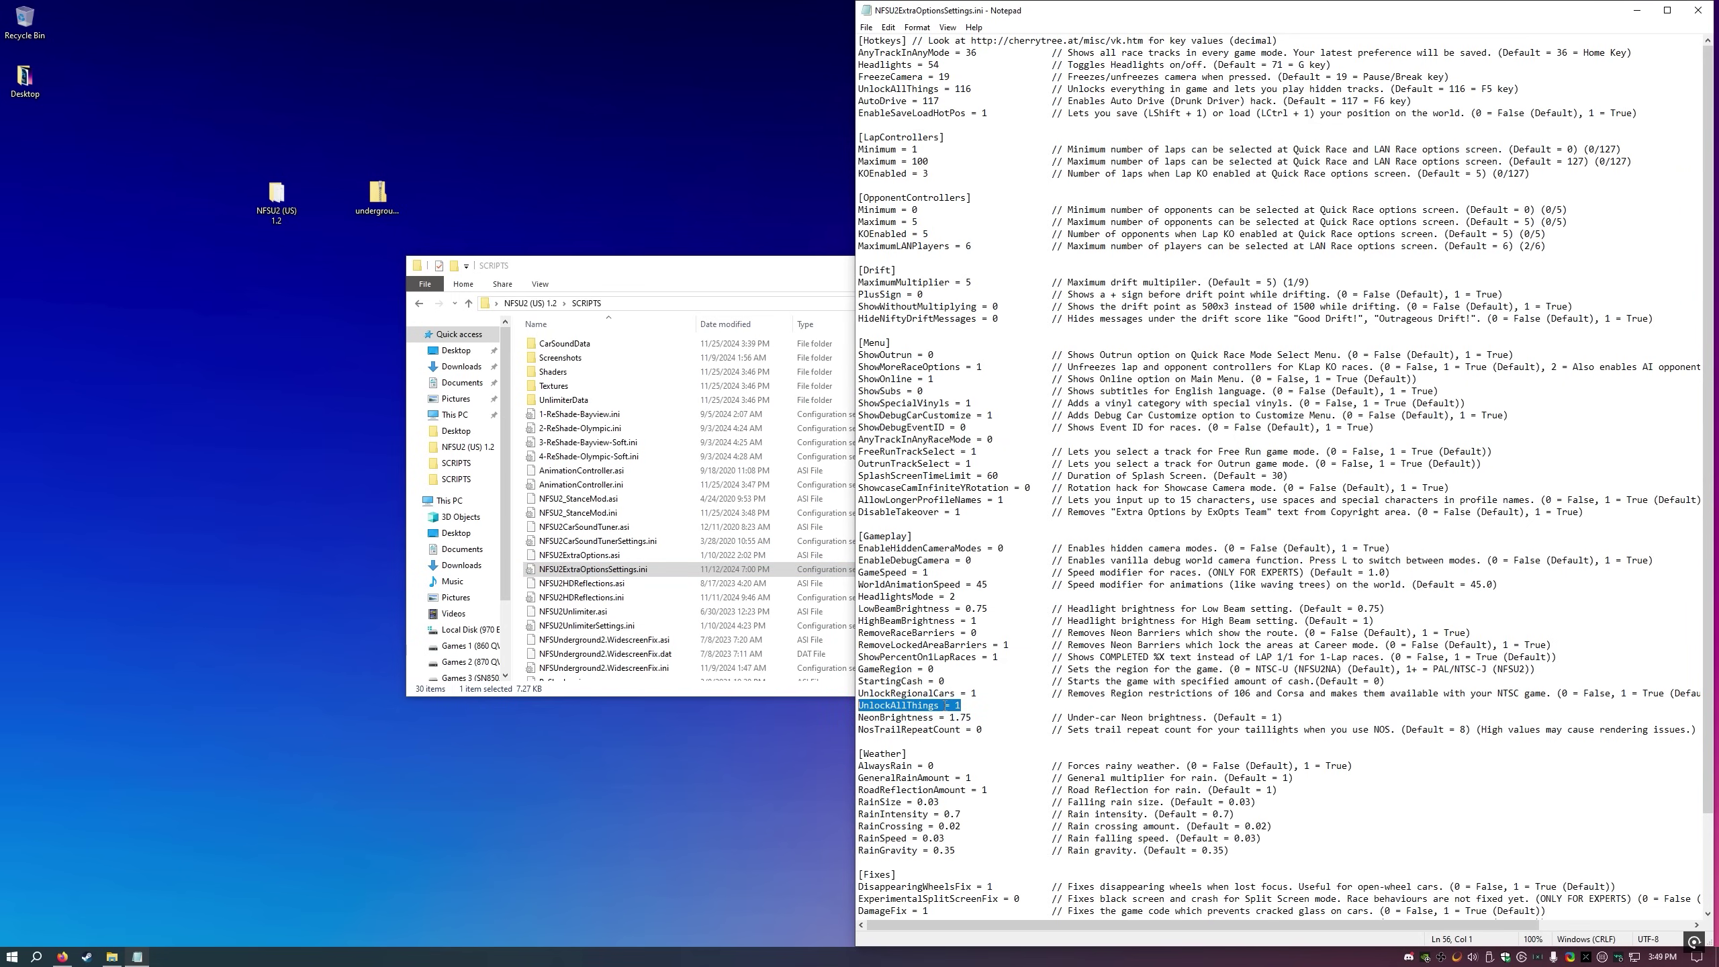
click(973, 707)
key(BackSpace)
text(0)
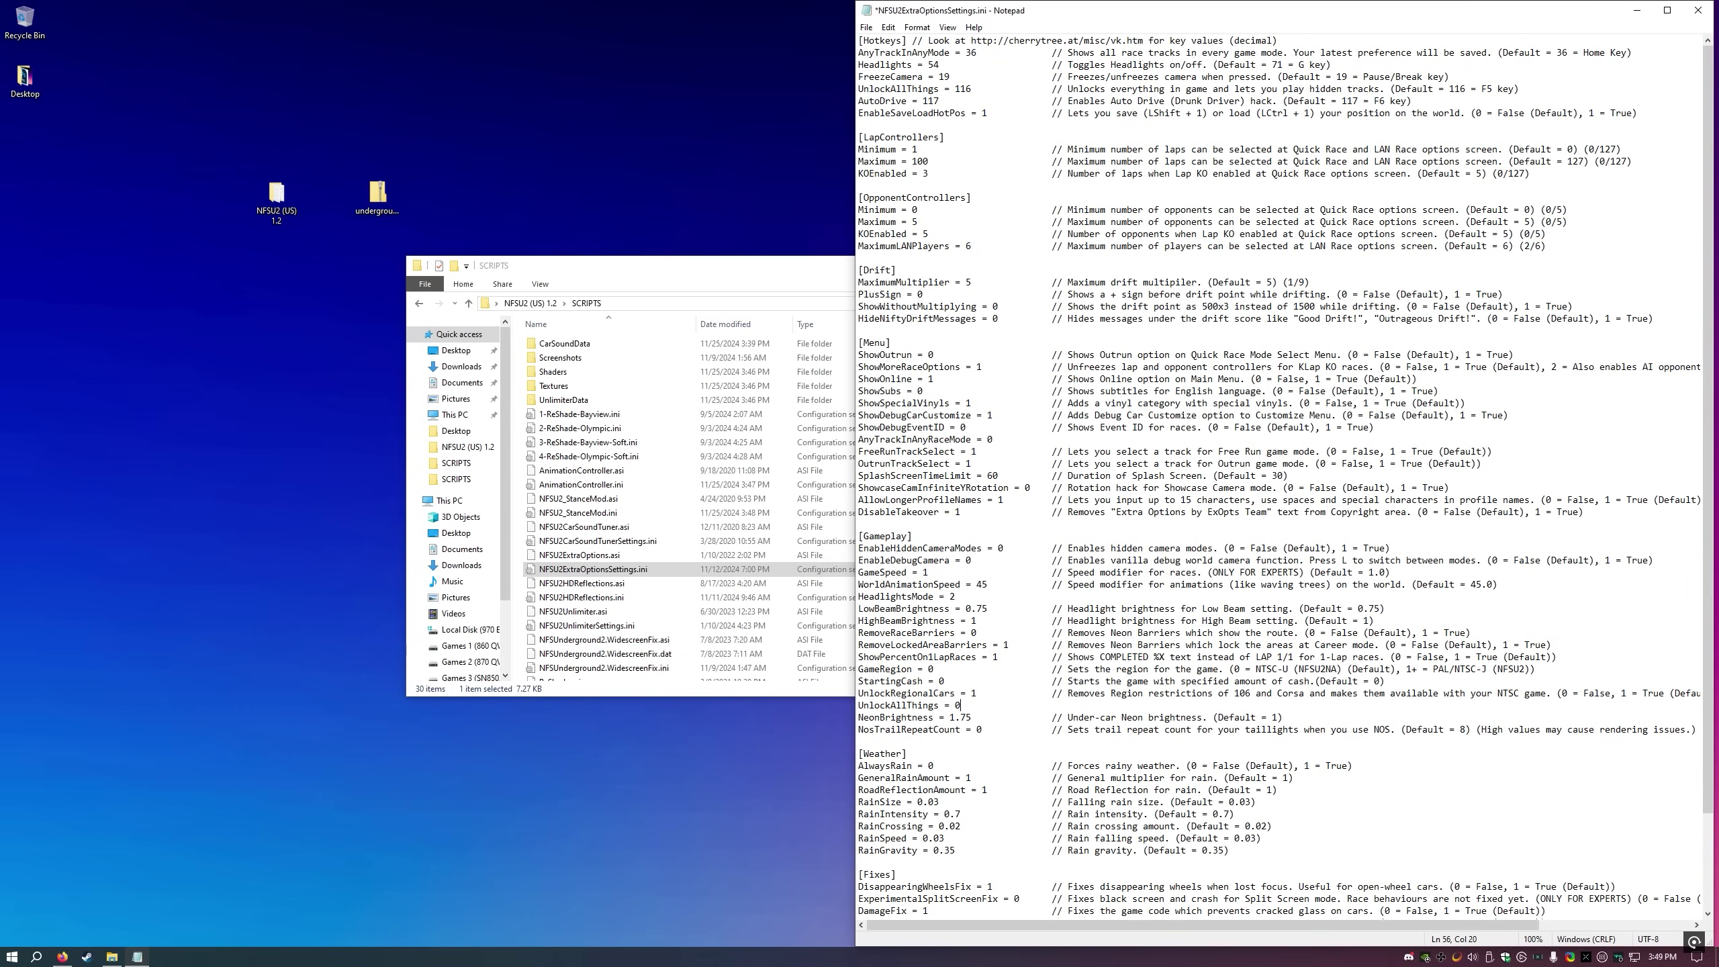
key(ctrl+s)
- Check the UnlockRegionalCars option and the remaining extra options settings, and close the file
drag(977, 694, 858, 689)
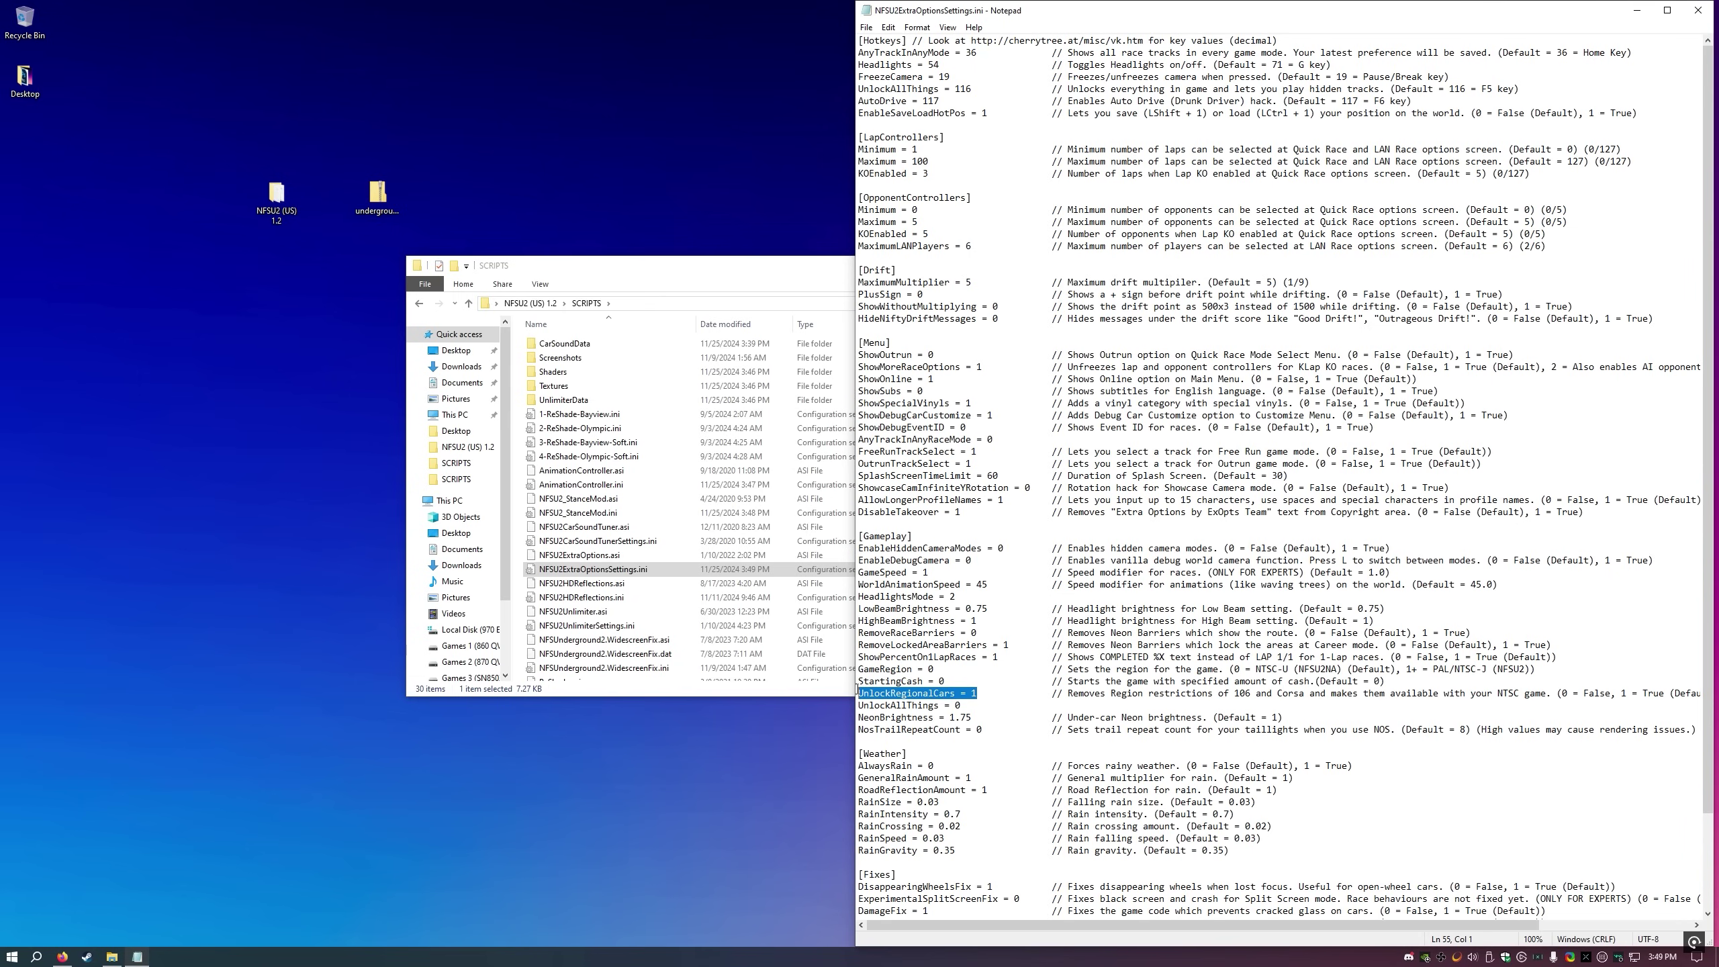
click(981, 692)
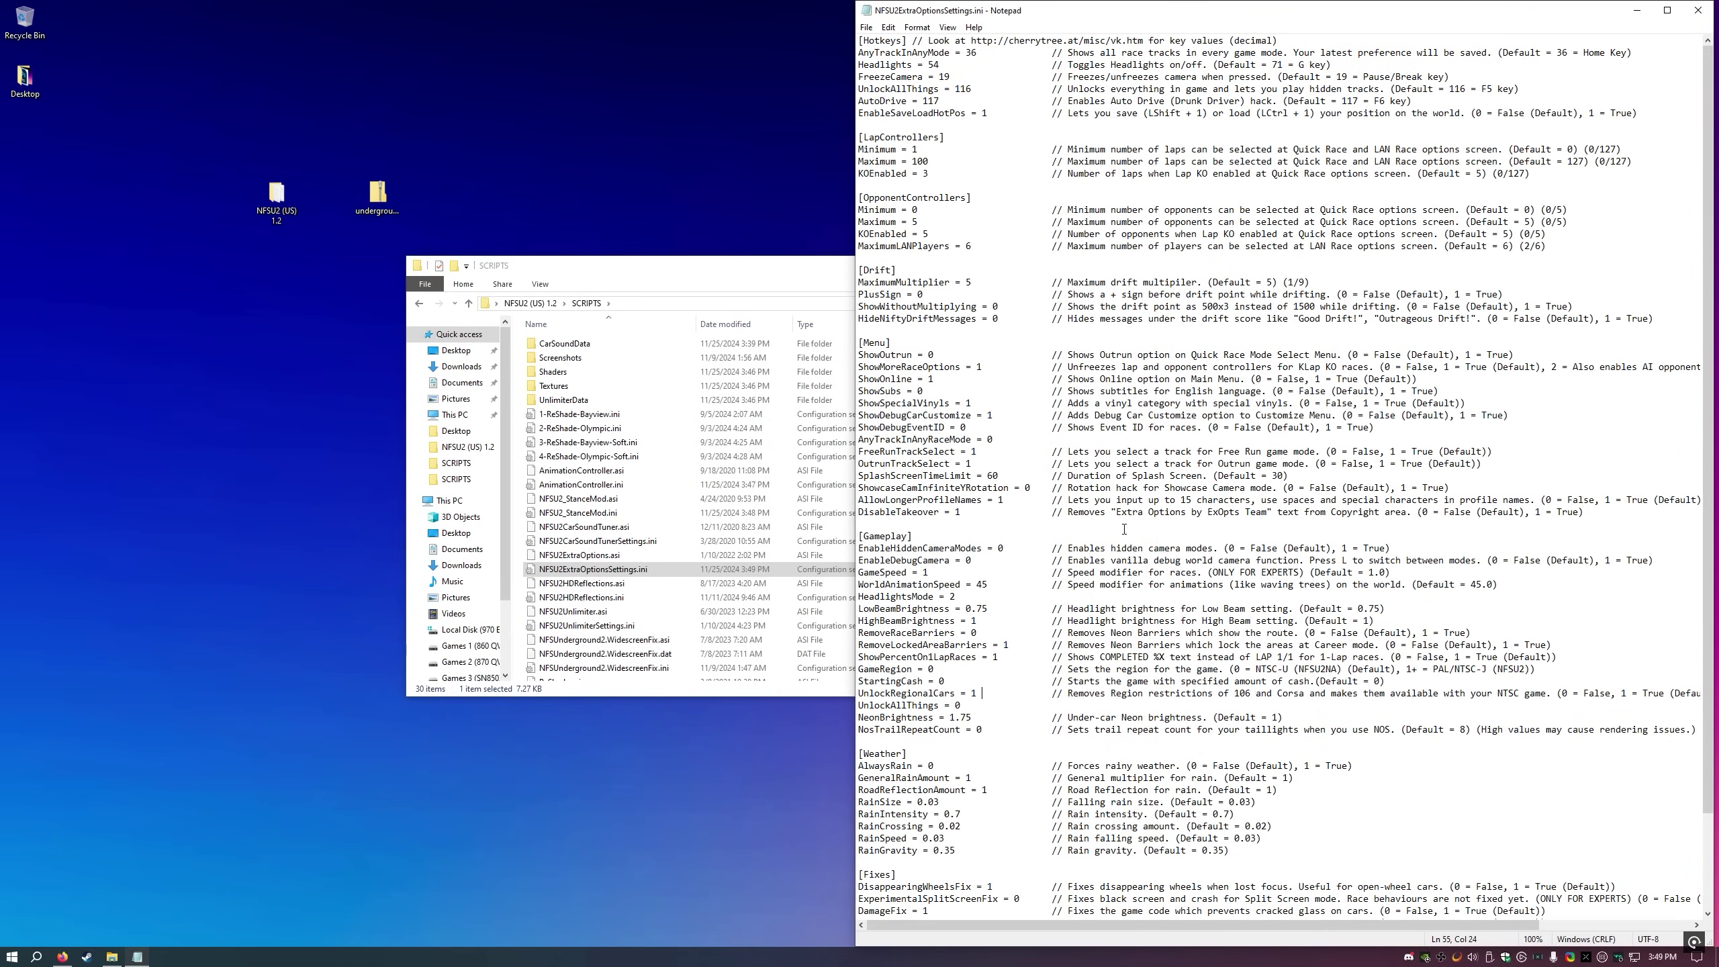
scroll(1125, 529, down, 3)
scroll(954, 735, up, 3)
click(1698, 10)
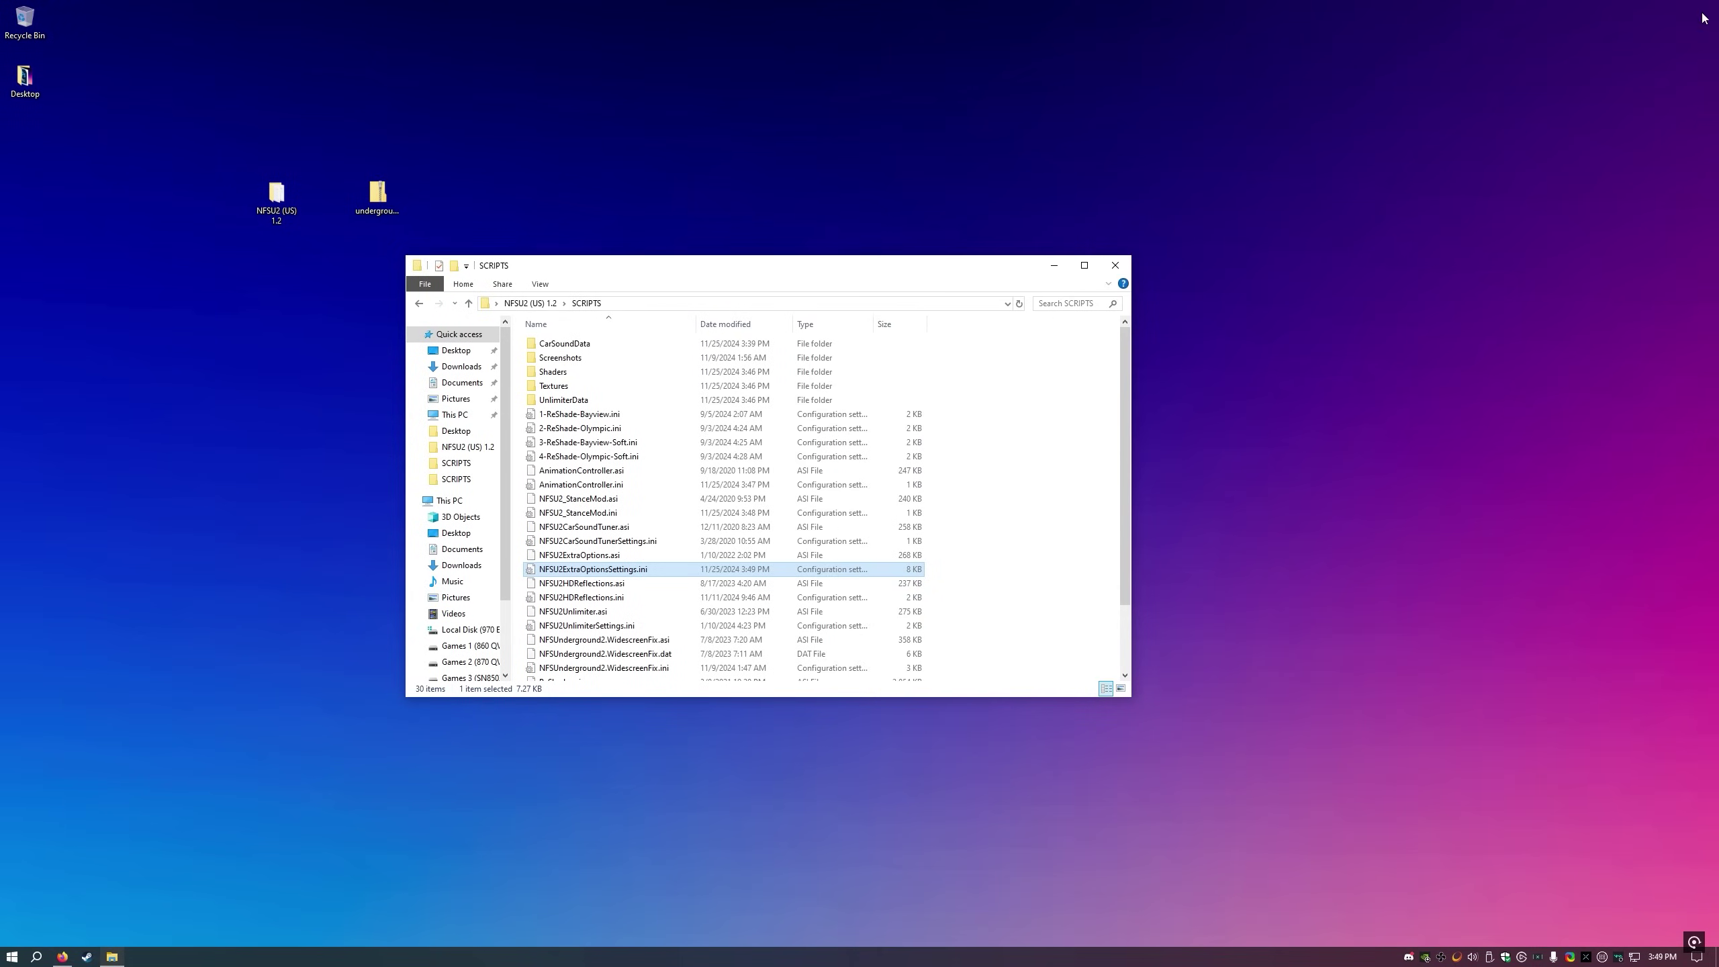
- Open NFSU2HDReflections.ini and set both VehicleScale and RoadScale to 1
click(581, 598)
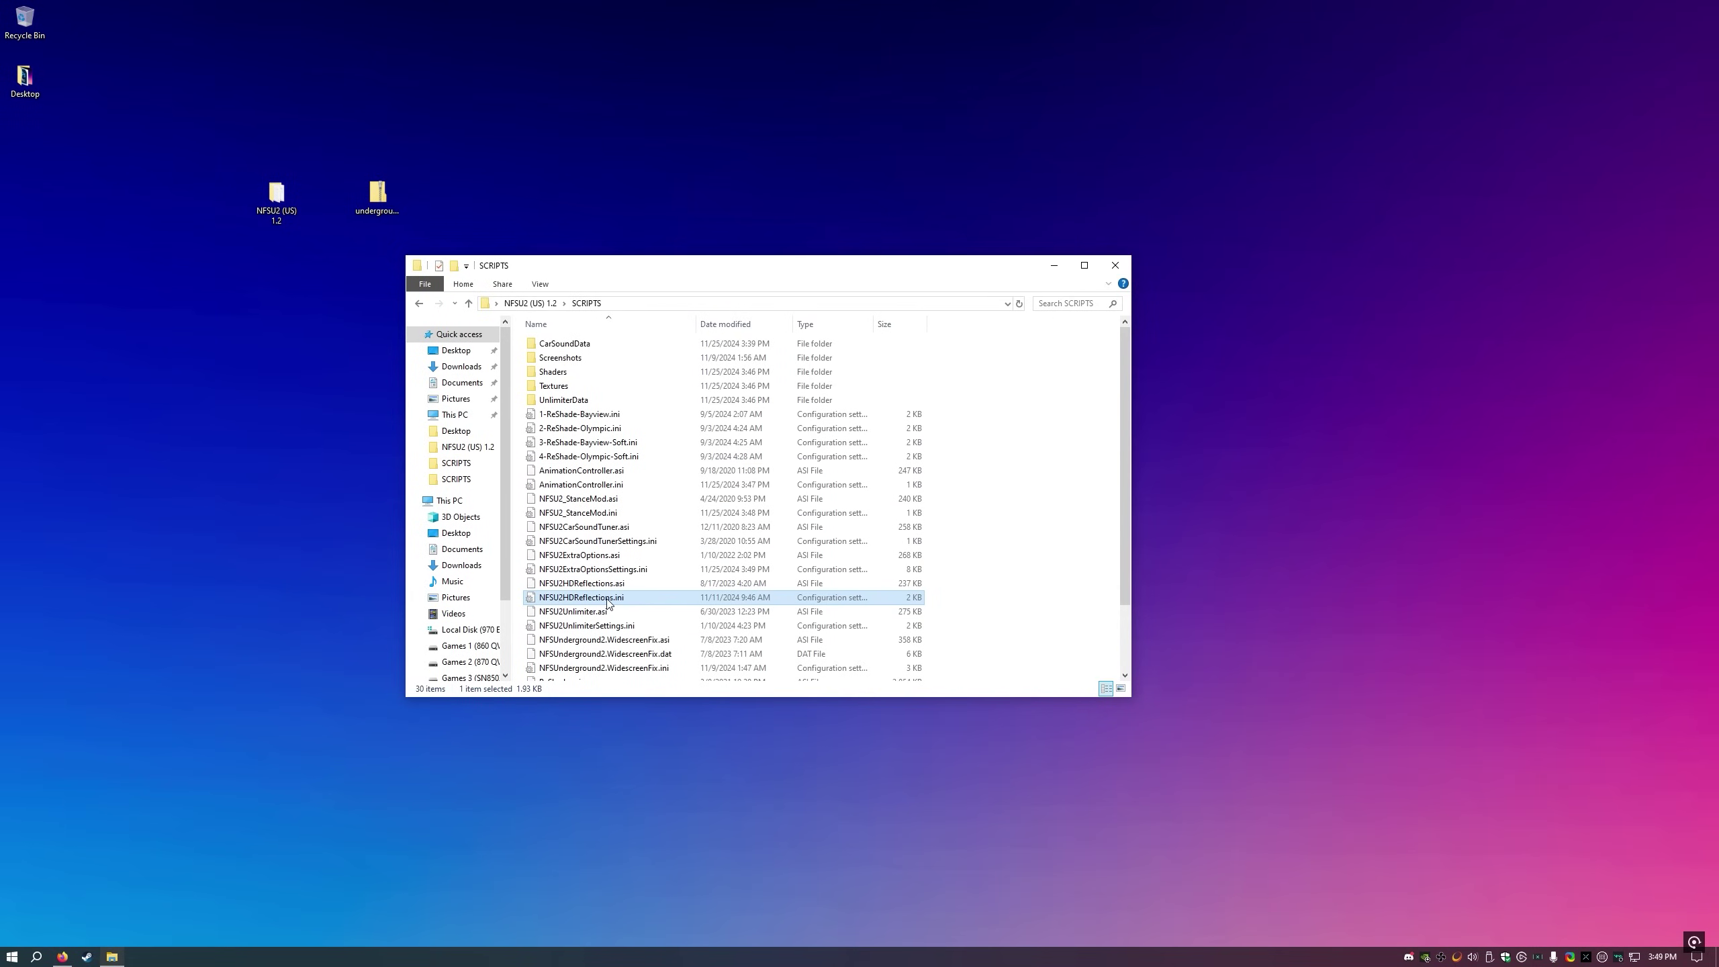
double_click(574, 598)
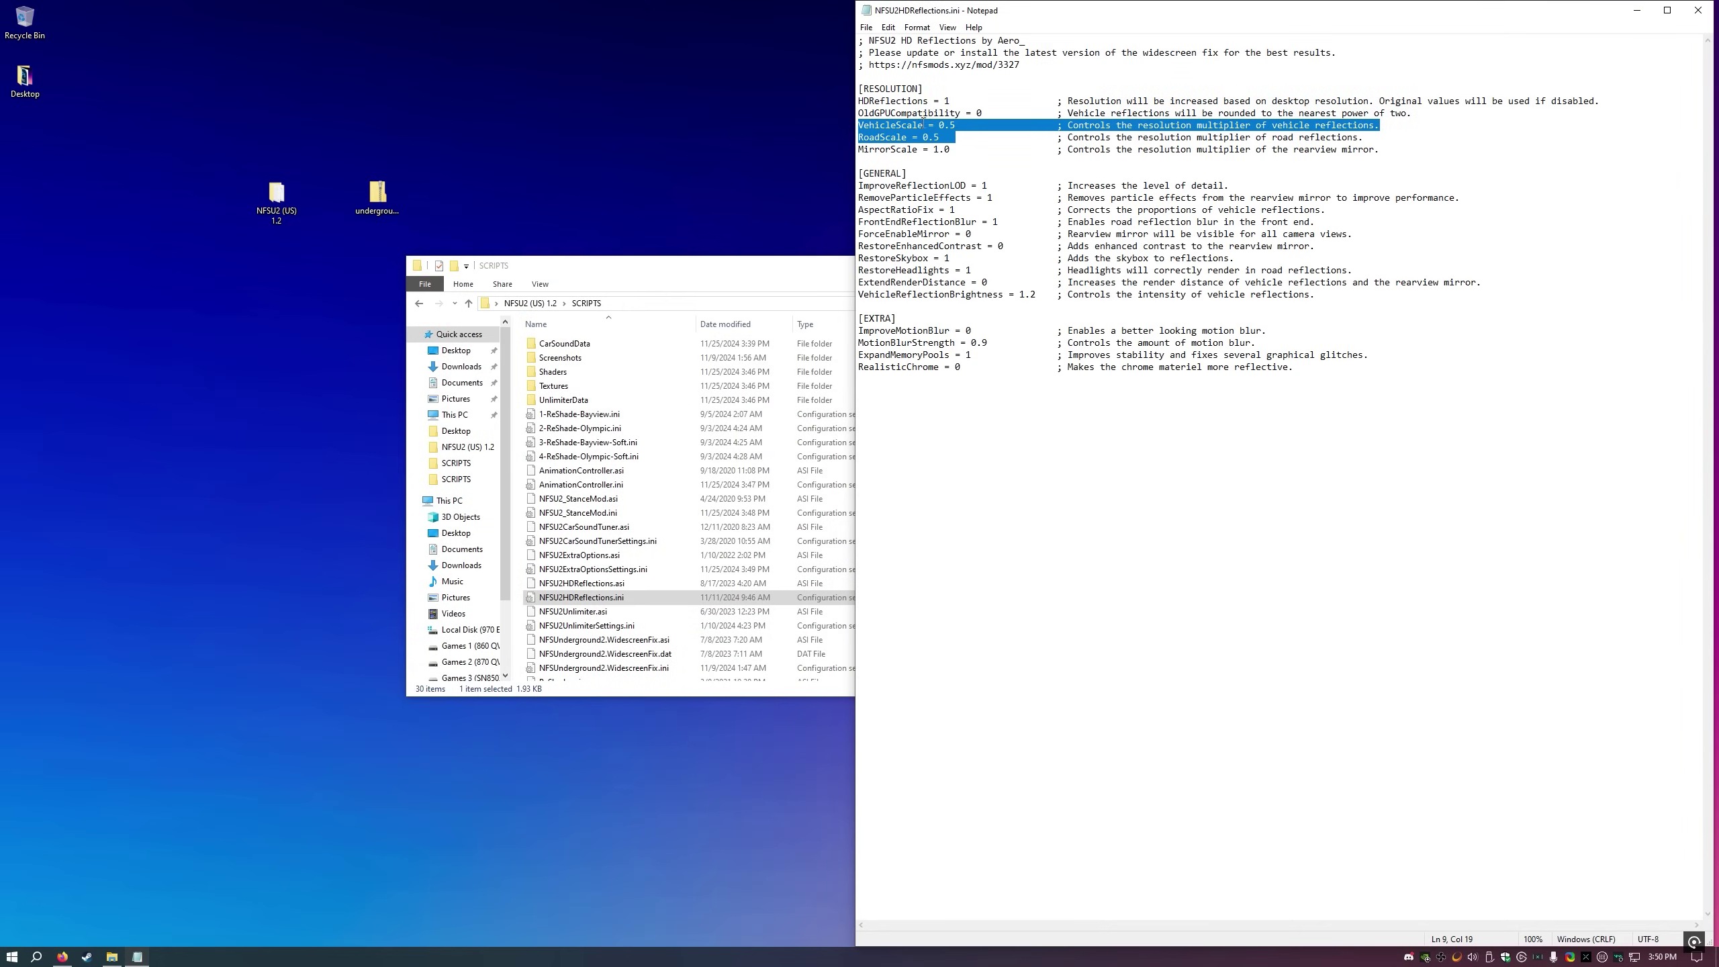
click(950, 127)
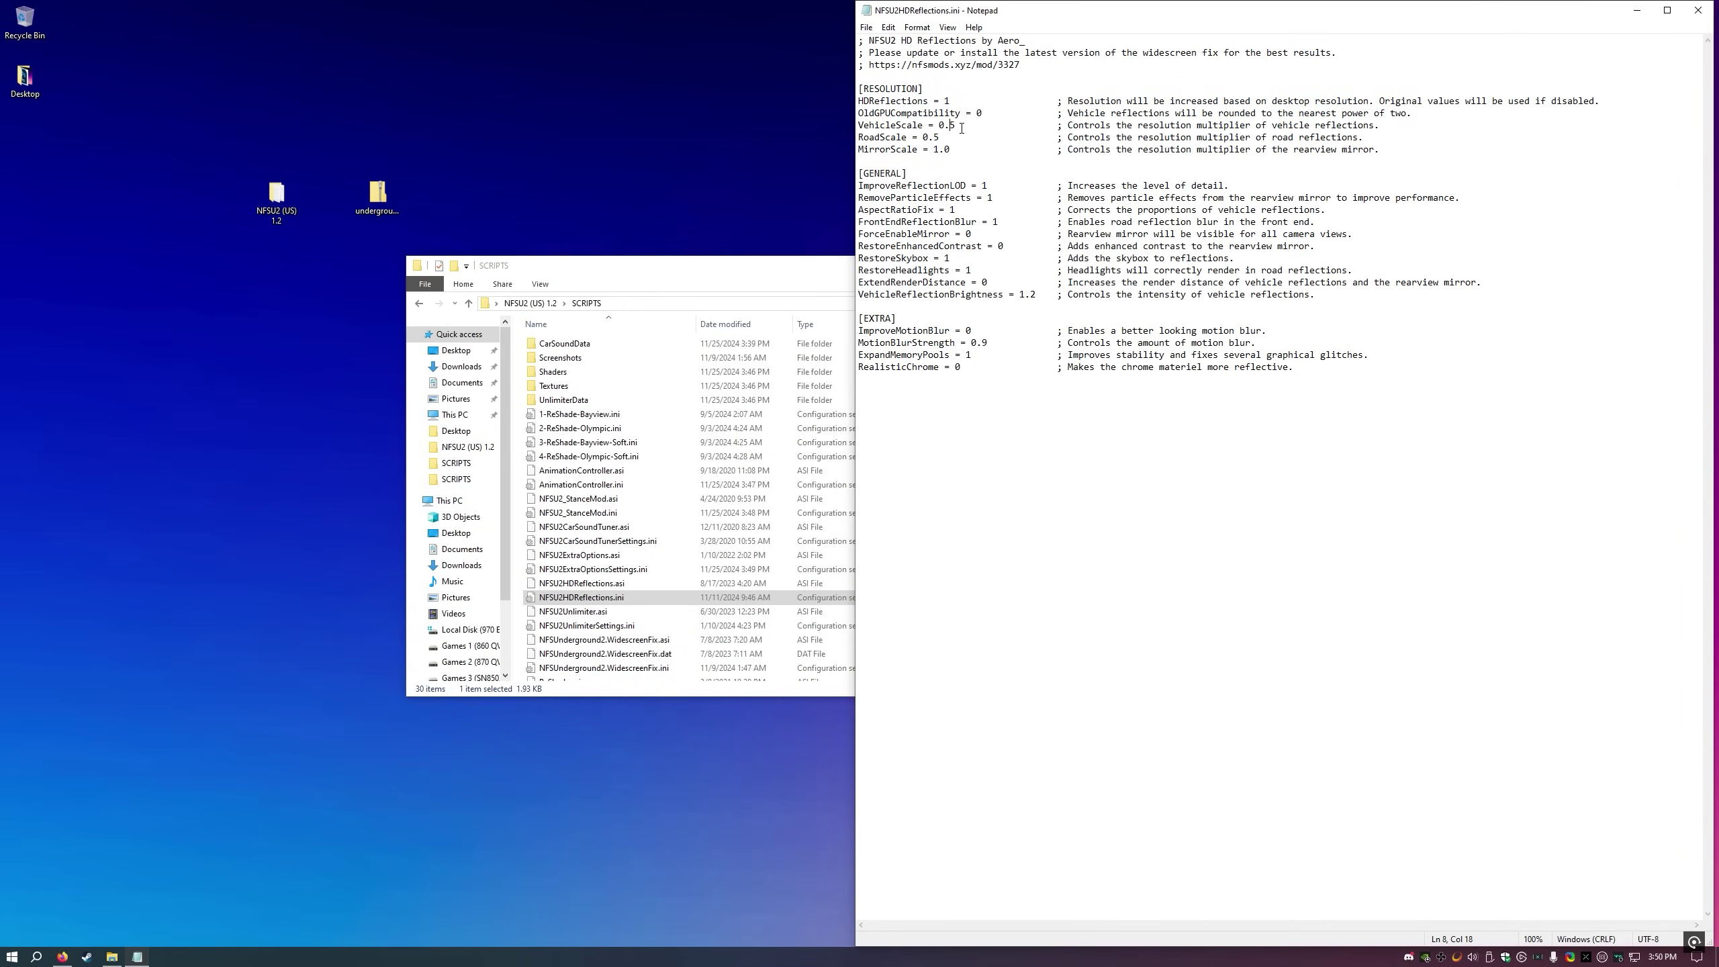
key(BackSpace)
key(BackSpace)
key(BackSpace)
text(1)
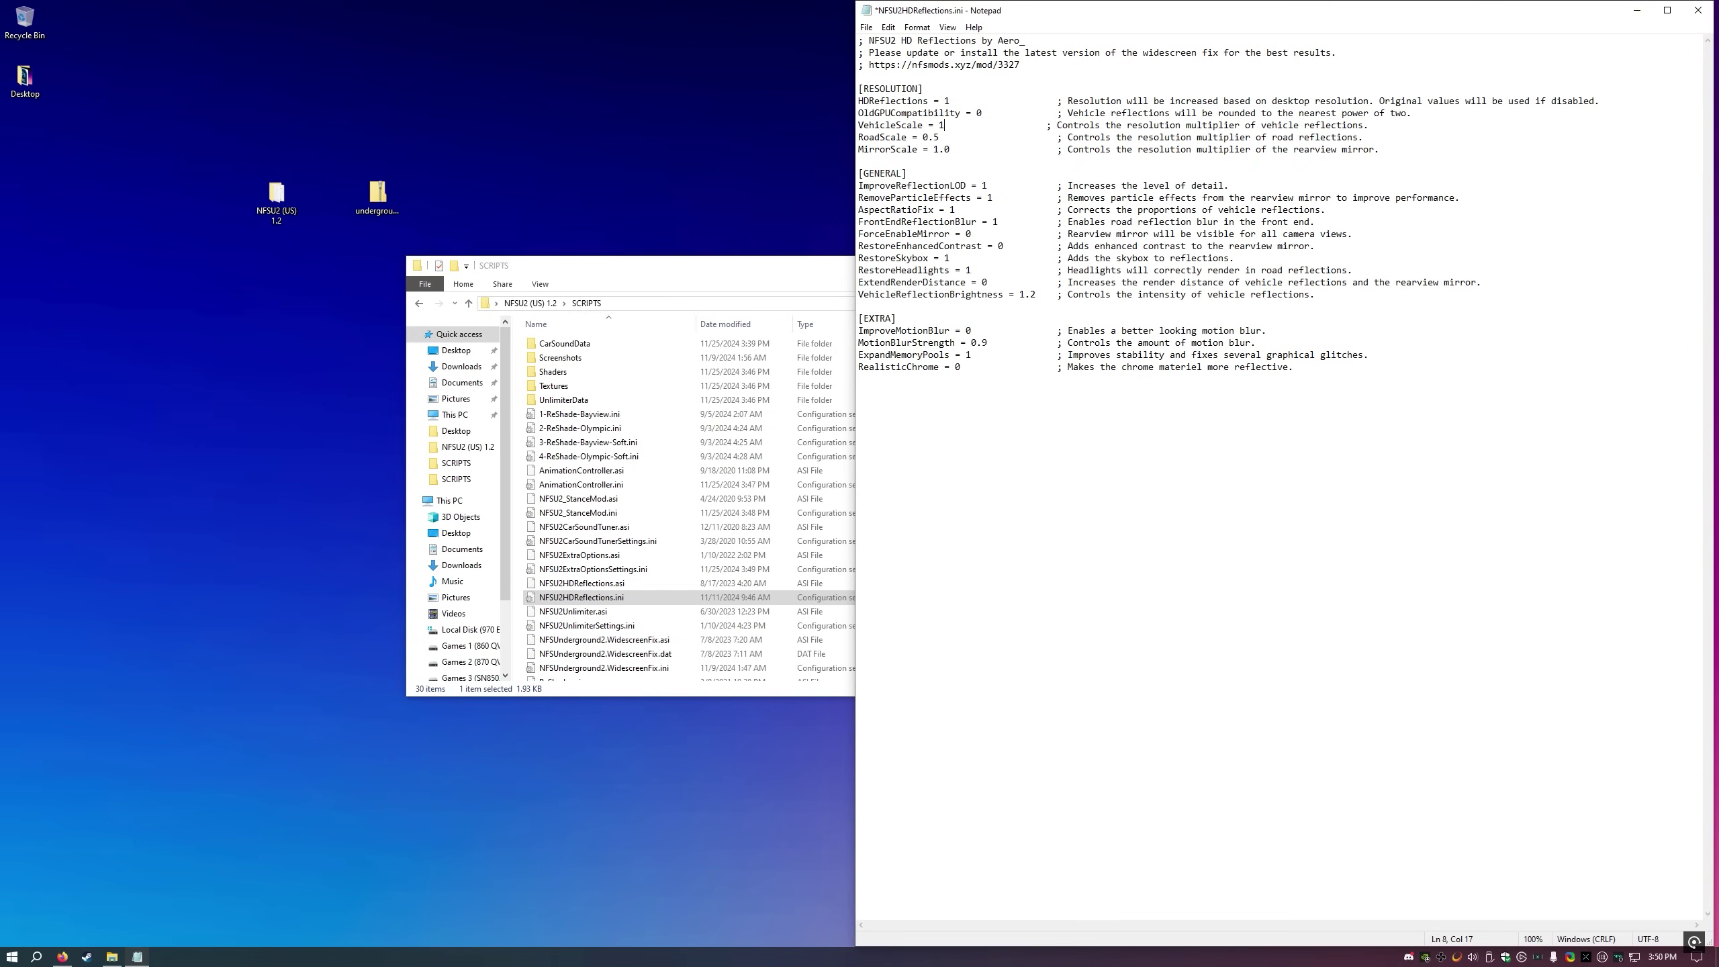
drag(938, 138, 922, 138)
text(1)
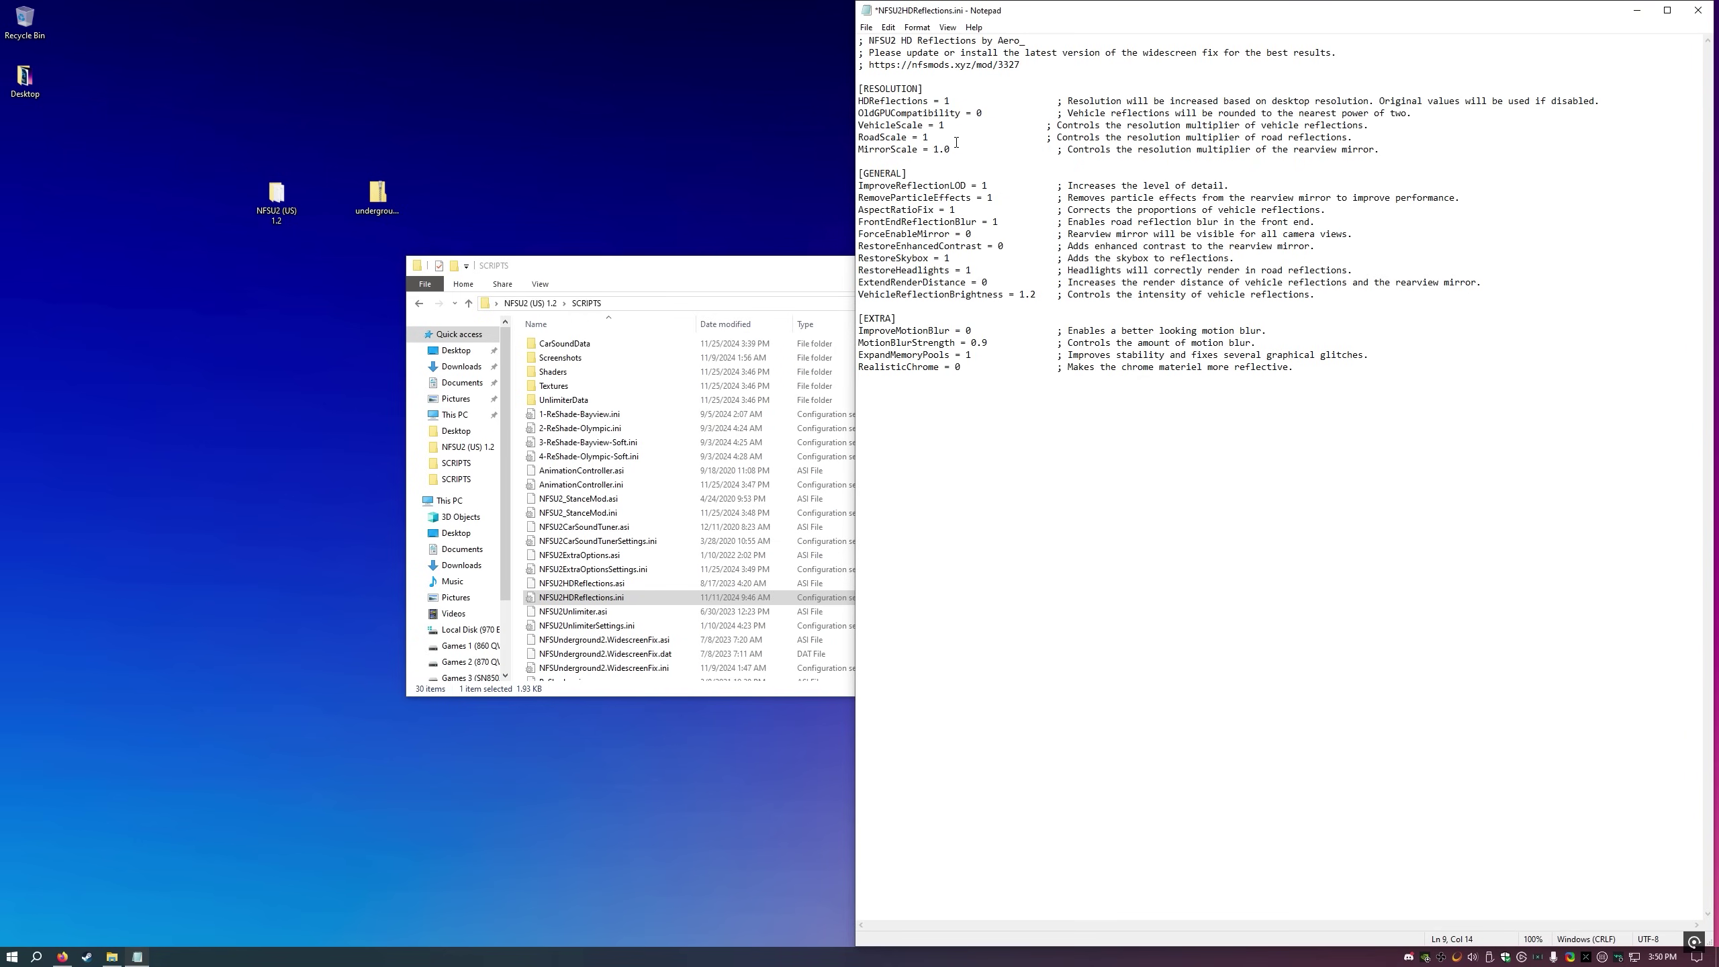
- Set ExtendRenderDistance to 1 in the HD reflections settings, then save and close the file
drag(954, 101, 859, 101)
click(955, 101)
drag(992, 282, 860, 284)
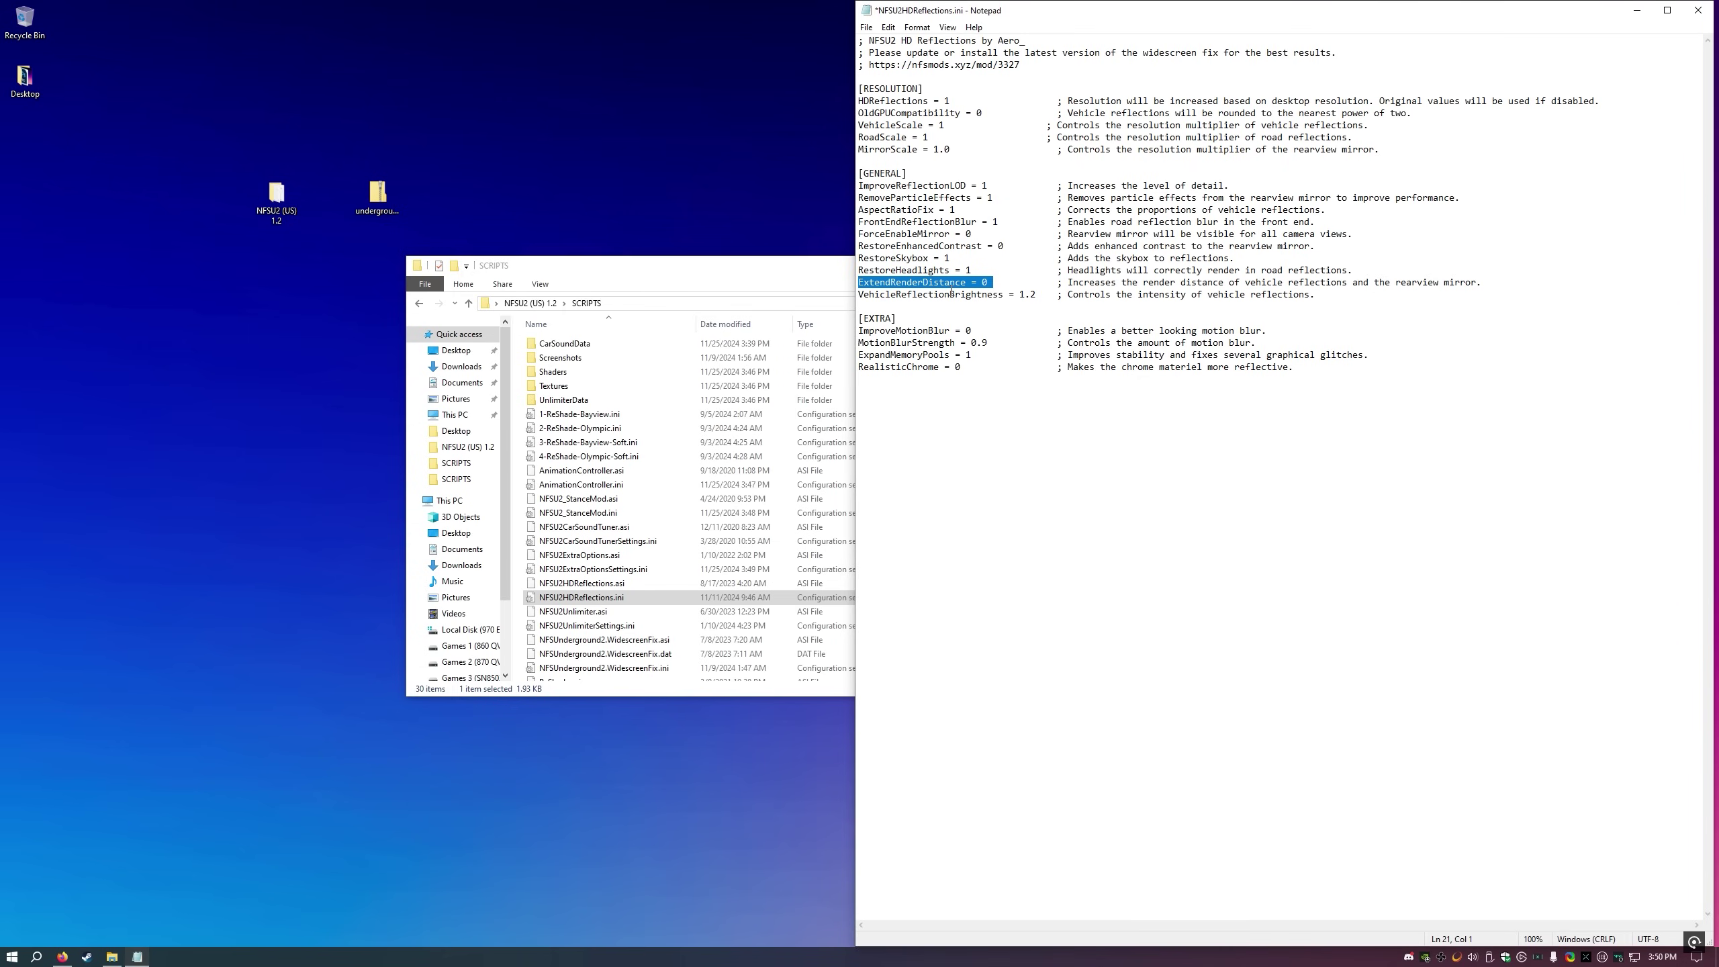
click(987, 282)
key(BackSpace)
text(1)
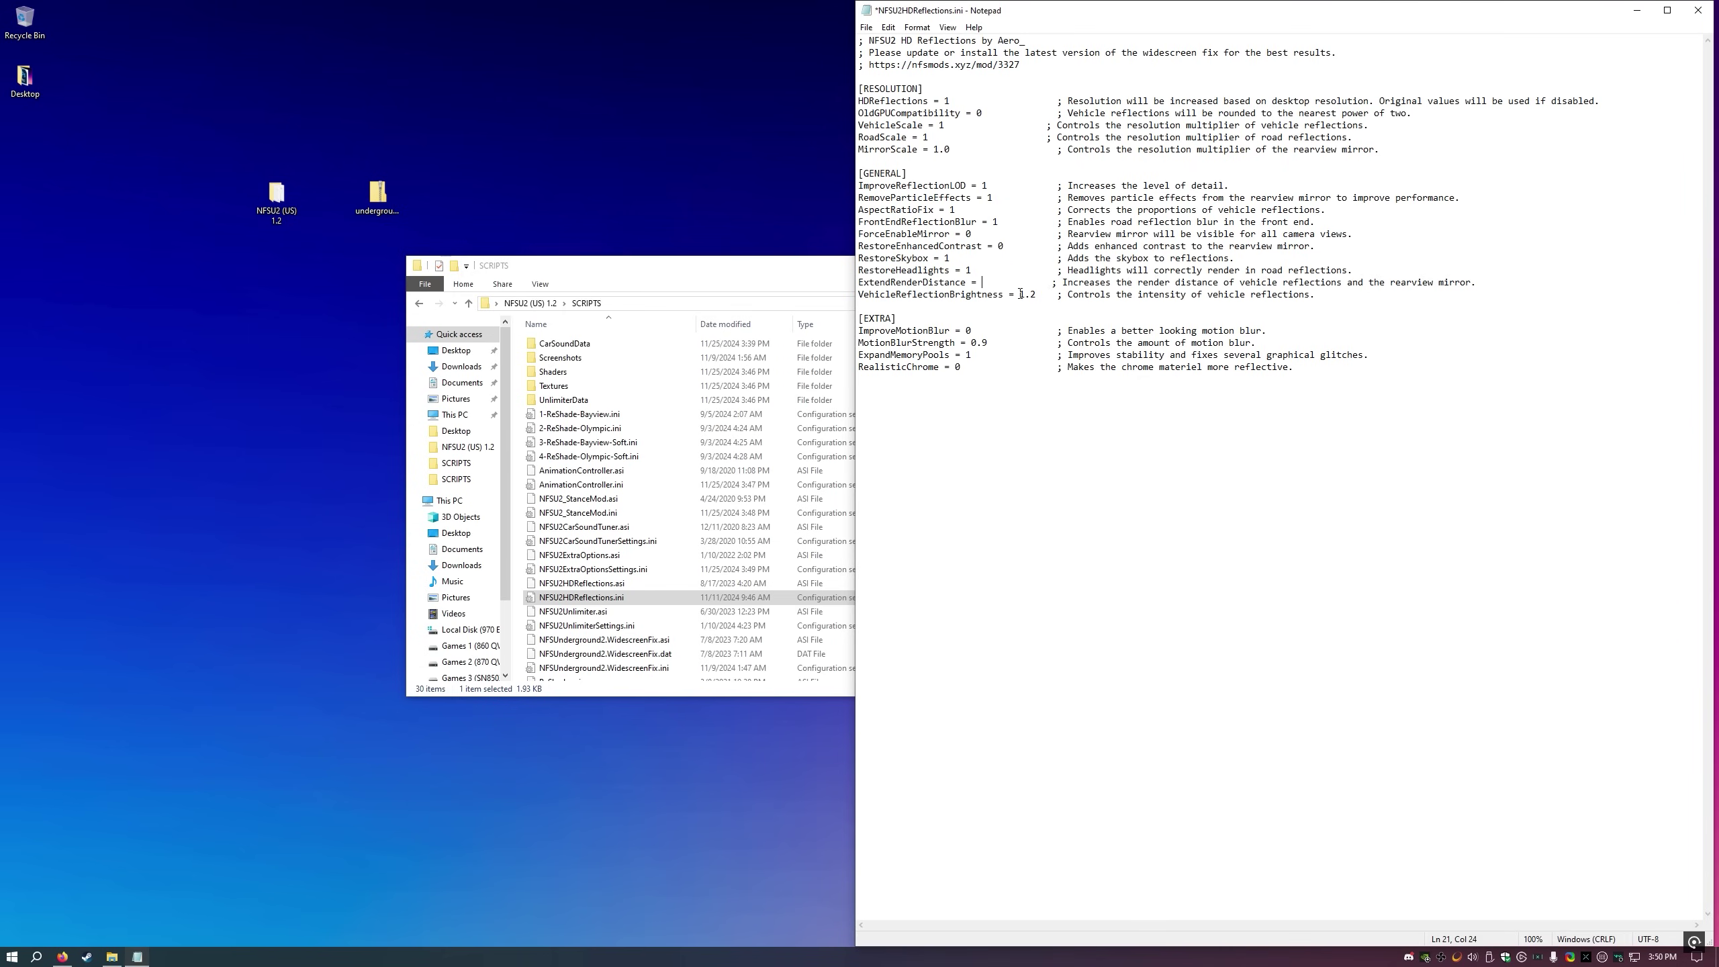
drag(891, 331, 953, 323)
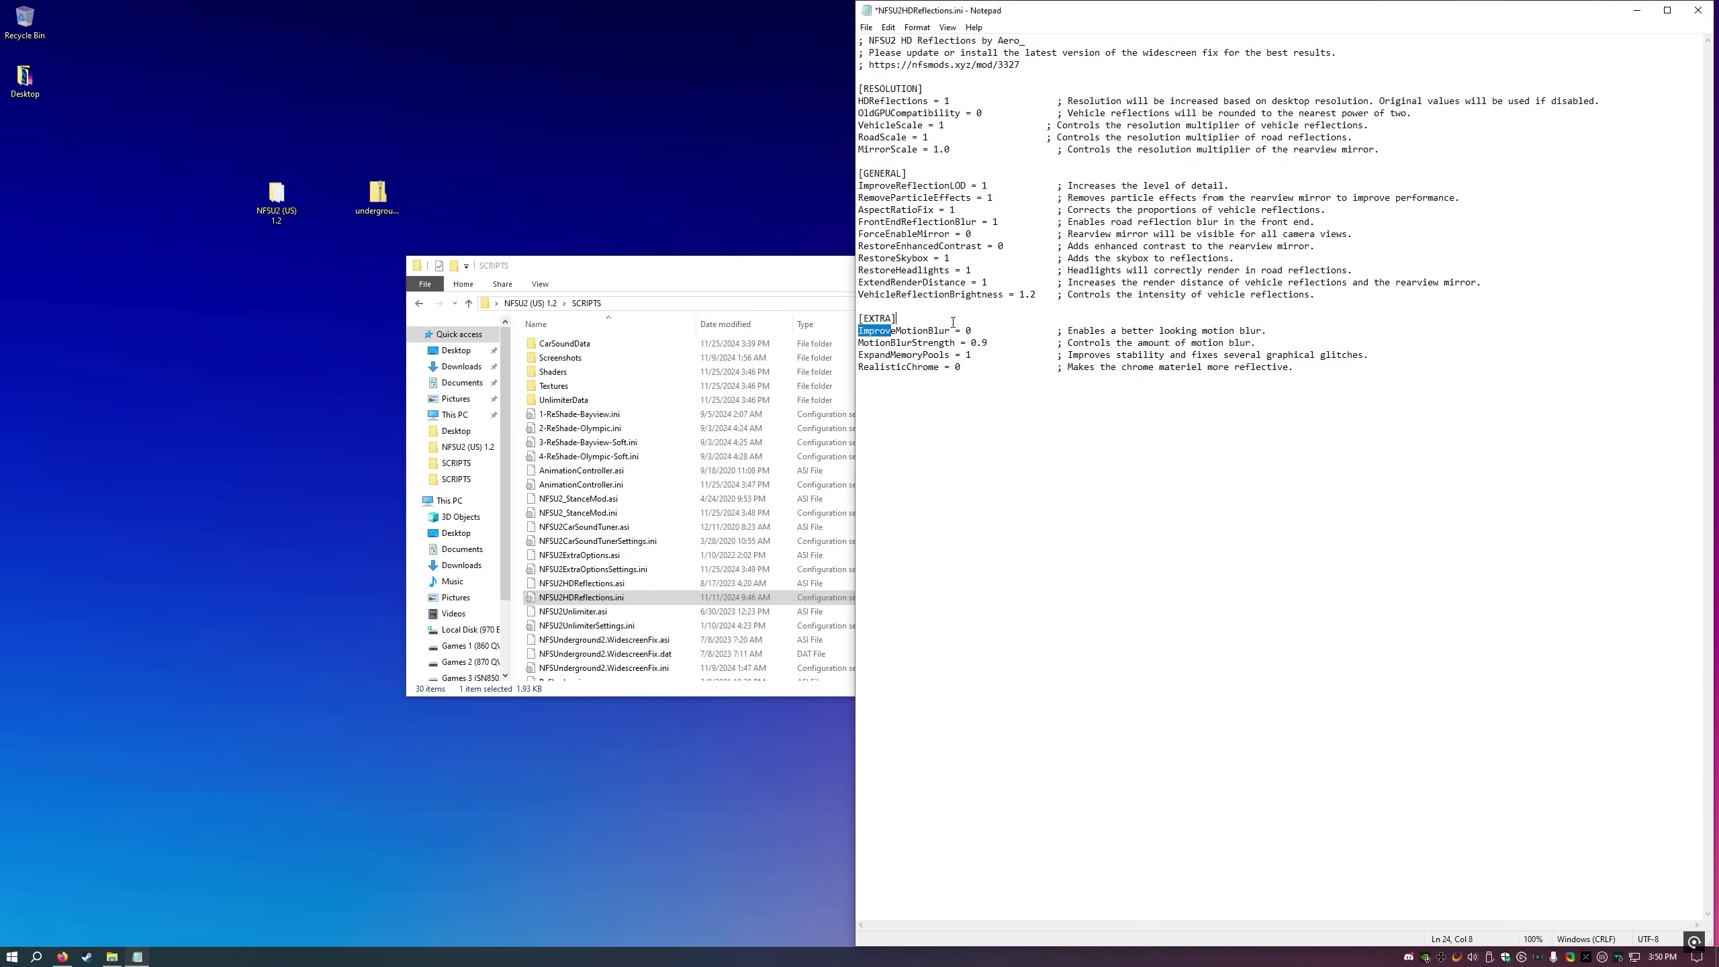
drag(873, 367, 956, 369)
click(960, 370)
key(ctrl+s)
click(1698, 10)
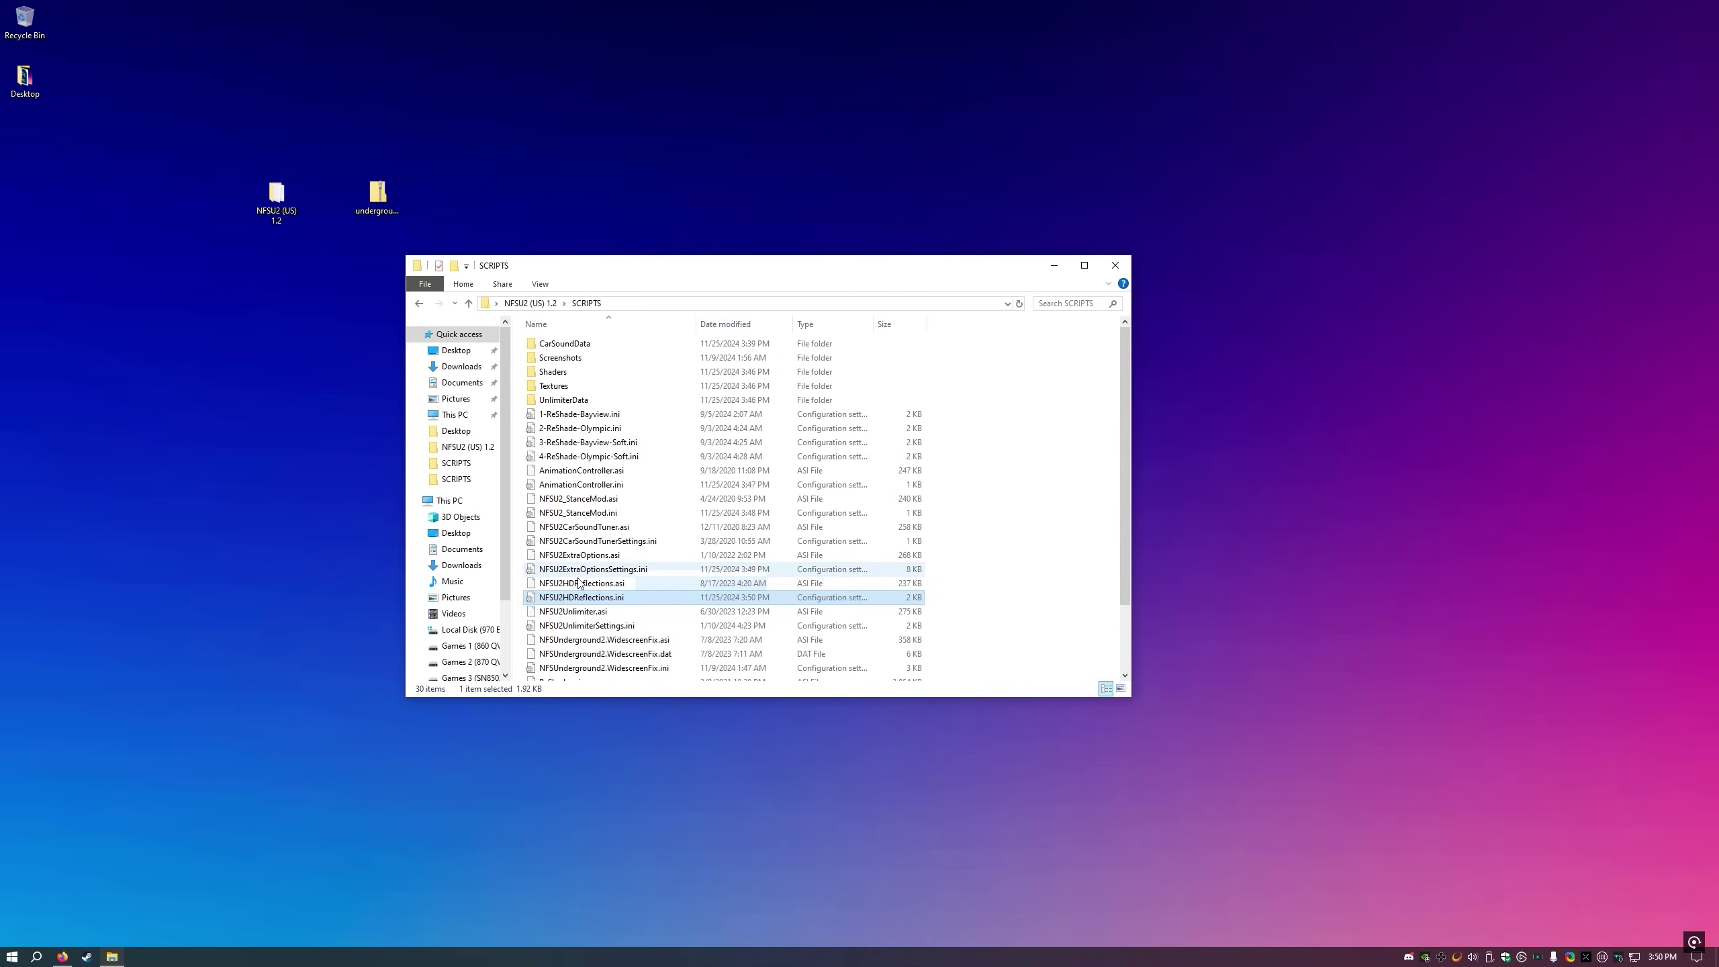
- Open NFSU2UnlimiterSettings.ini and set AllNewCarsCanBeDrivenByAI to 1
click(550, 628)
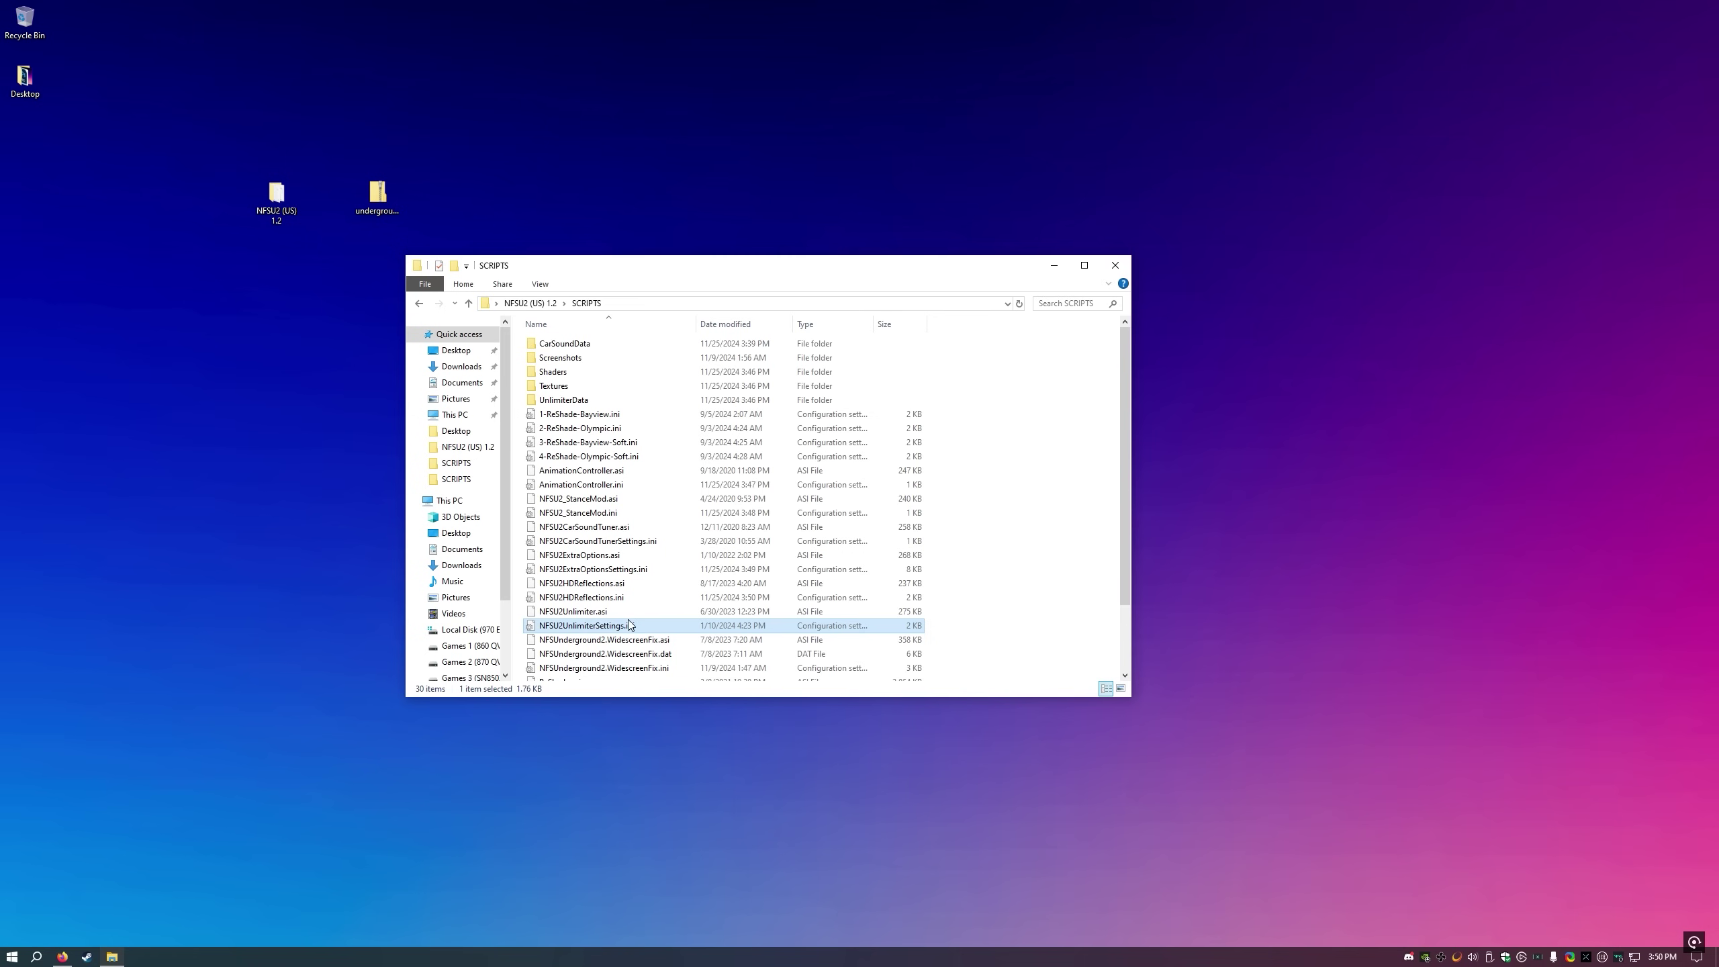
double_click(590, 628)
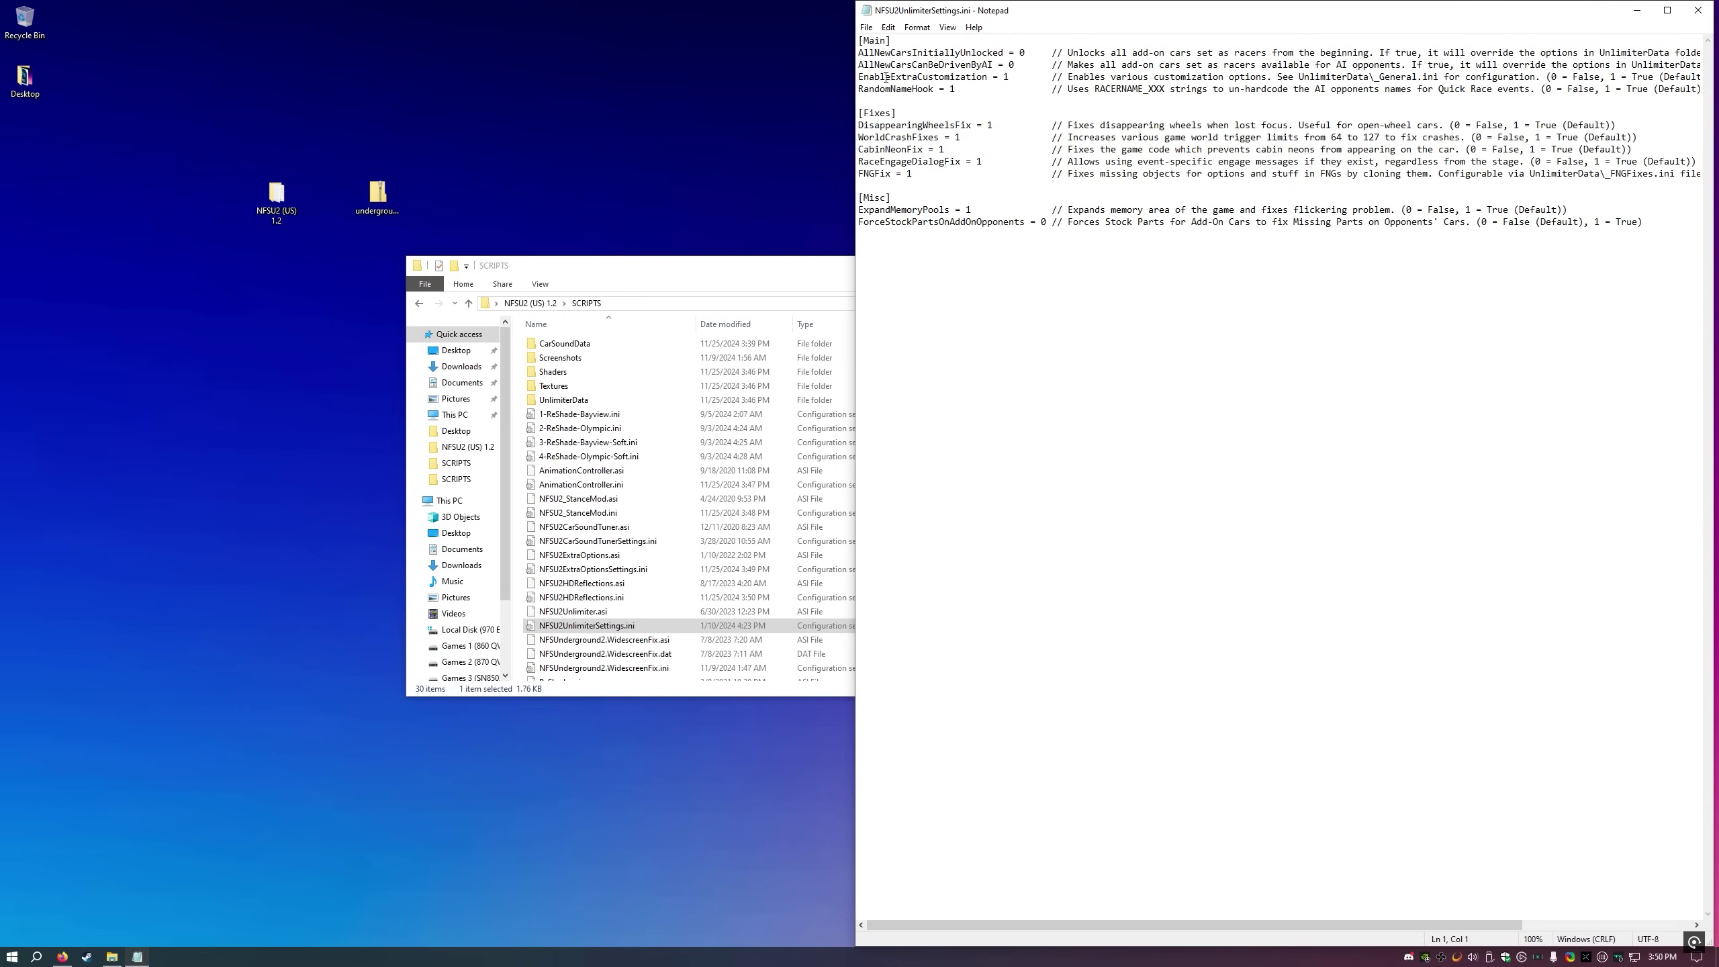
drag(859, 68, 1017, 64)
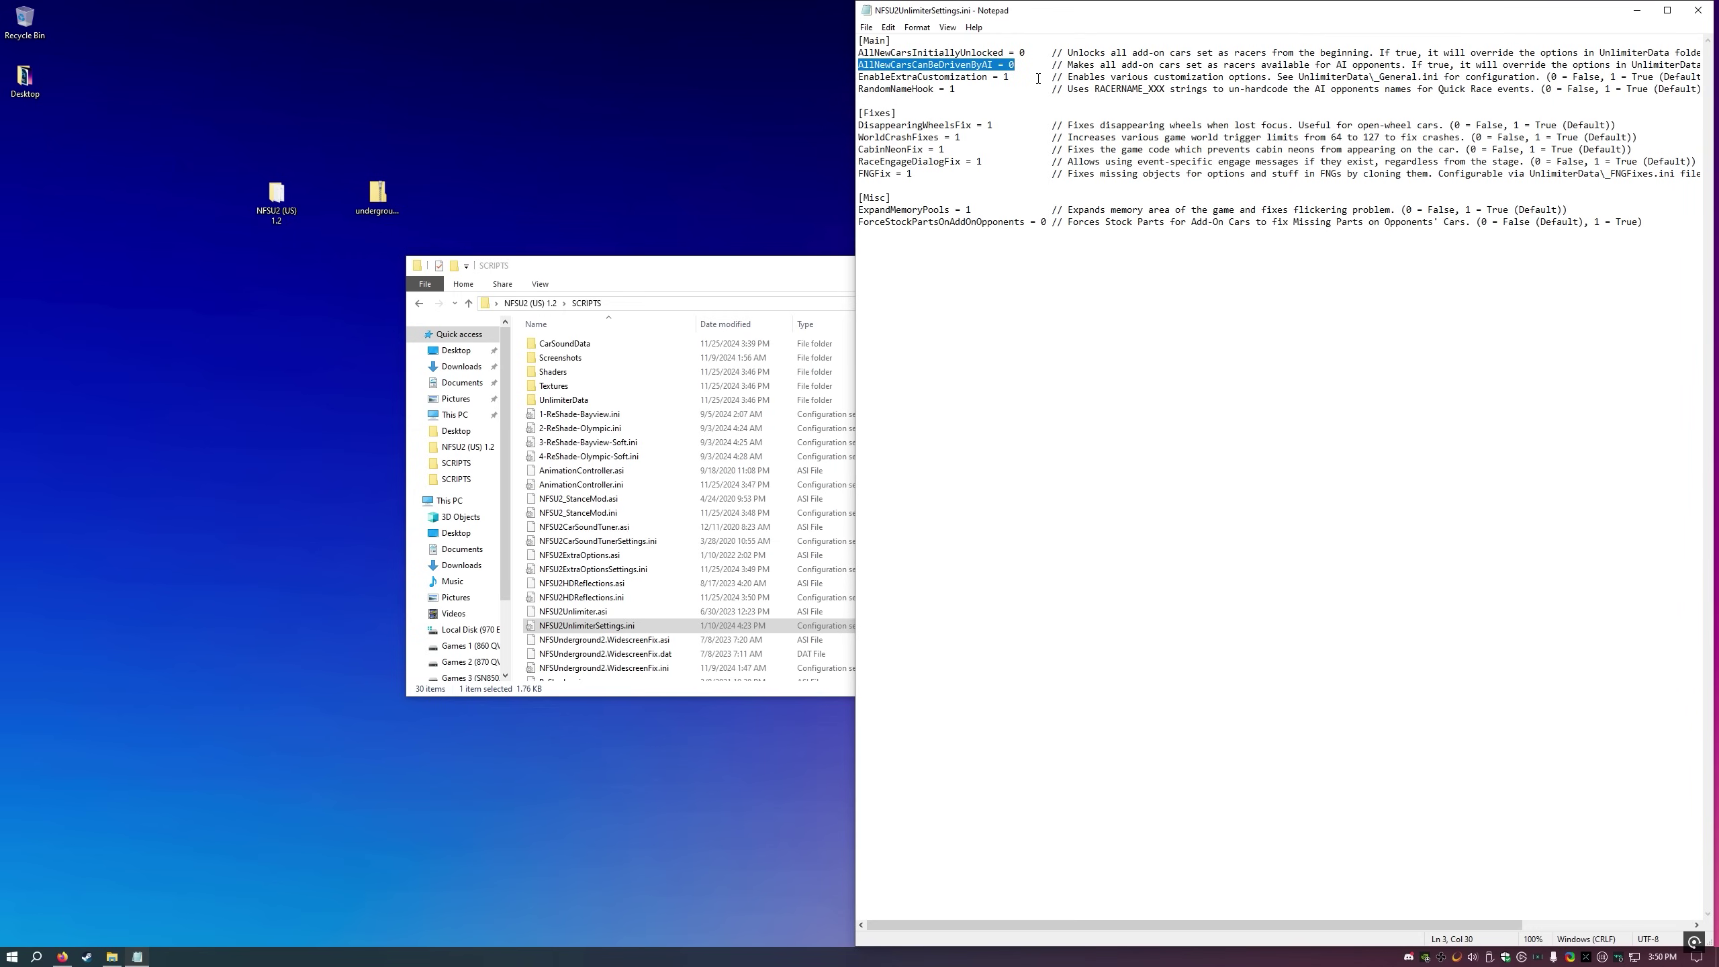
click(1014, 66)
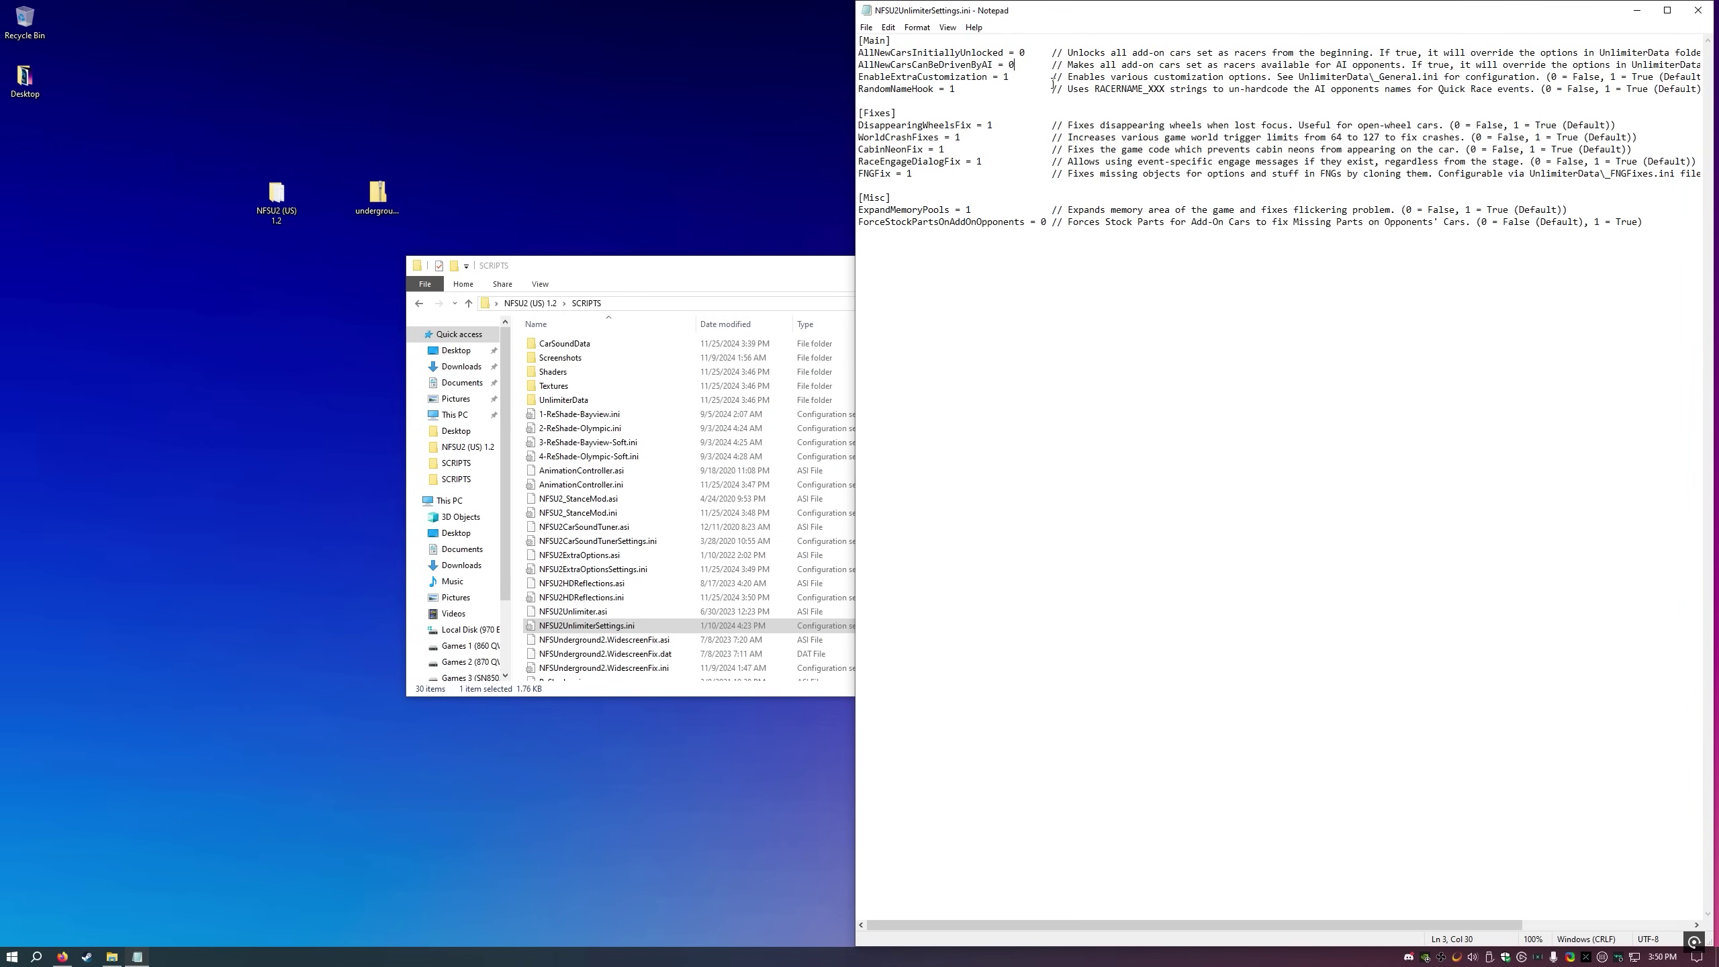
key(BackSpace)
text(1)
- Check ForceStockPartsOnAddOnOpponents and AllNewCarsInitiallyUnlocked in the unlimiter settings, then save and close the file
drag(862, 225, 1049, 221)
click(1038, 223)
drag(1026, 53, 858, 53)
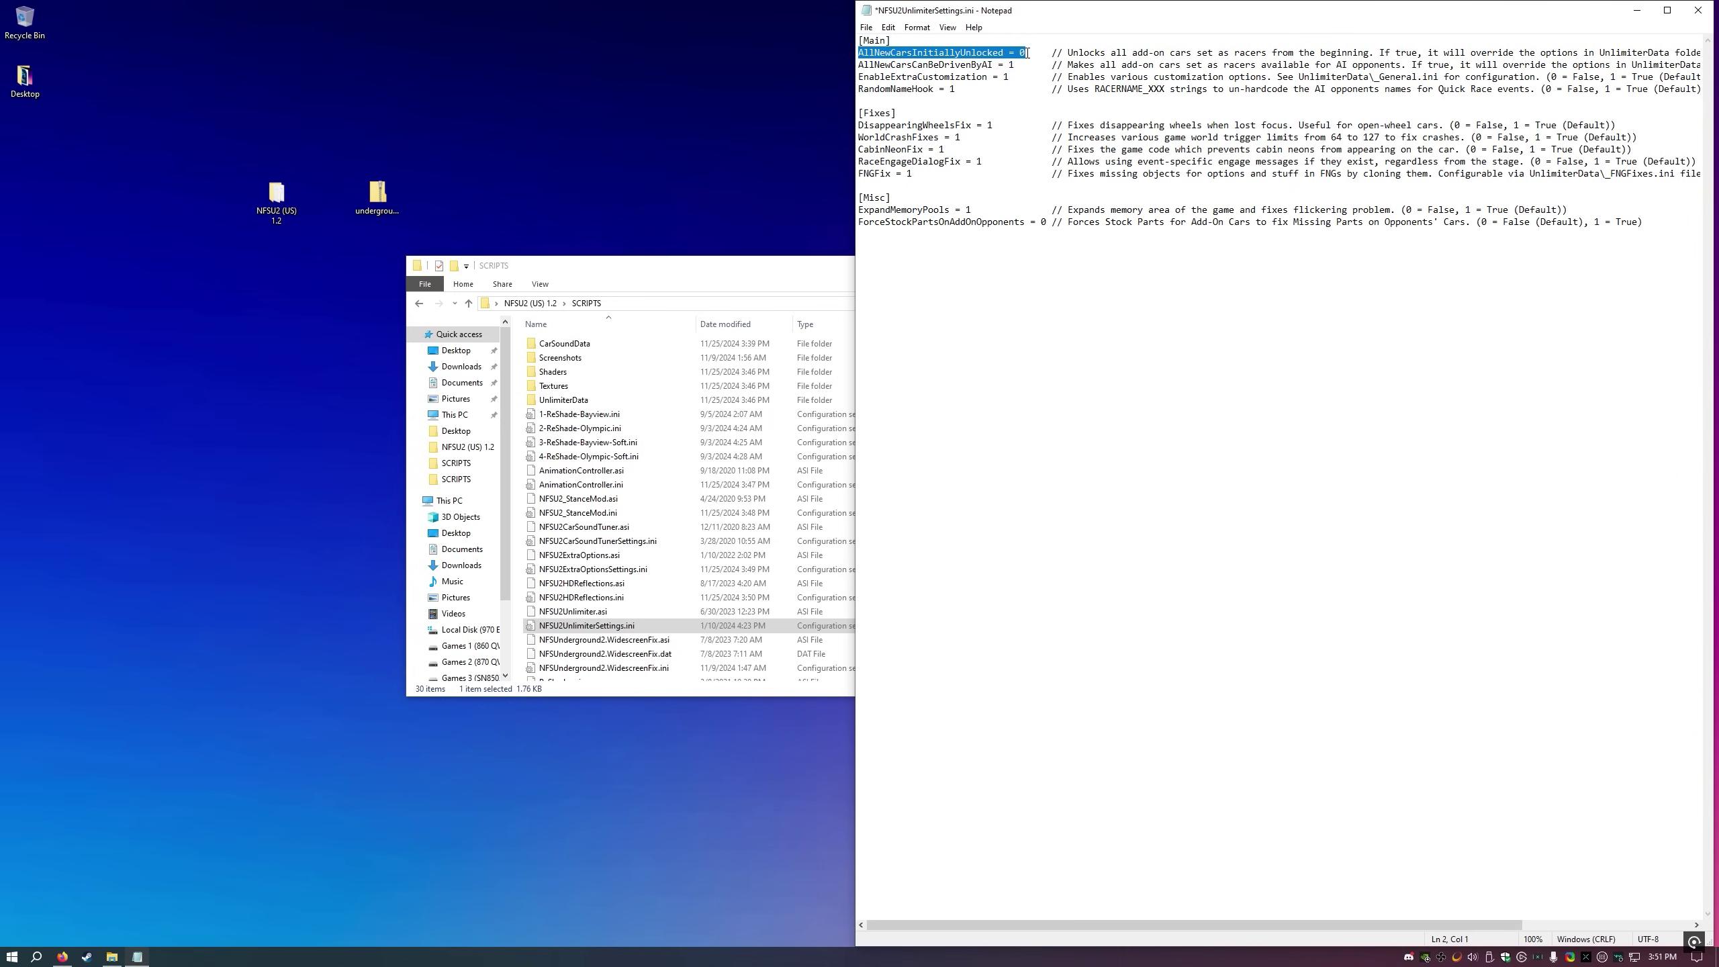
click(1027, 53)
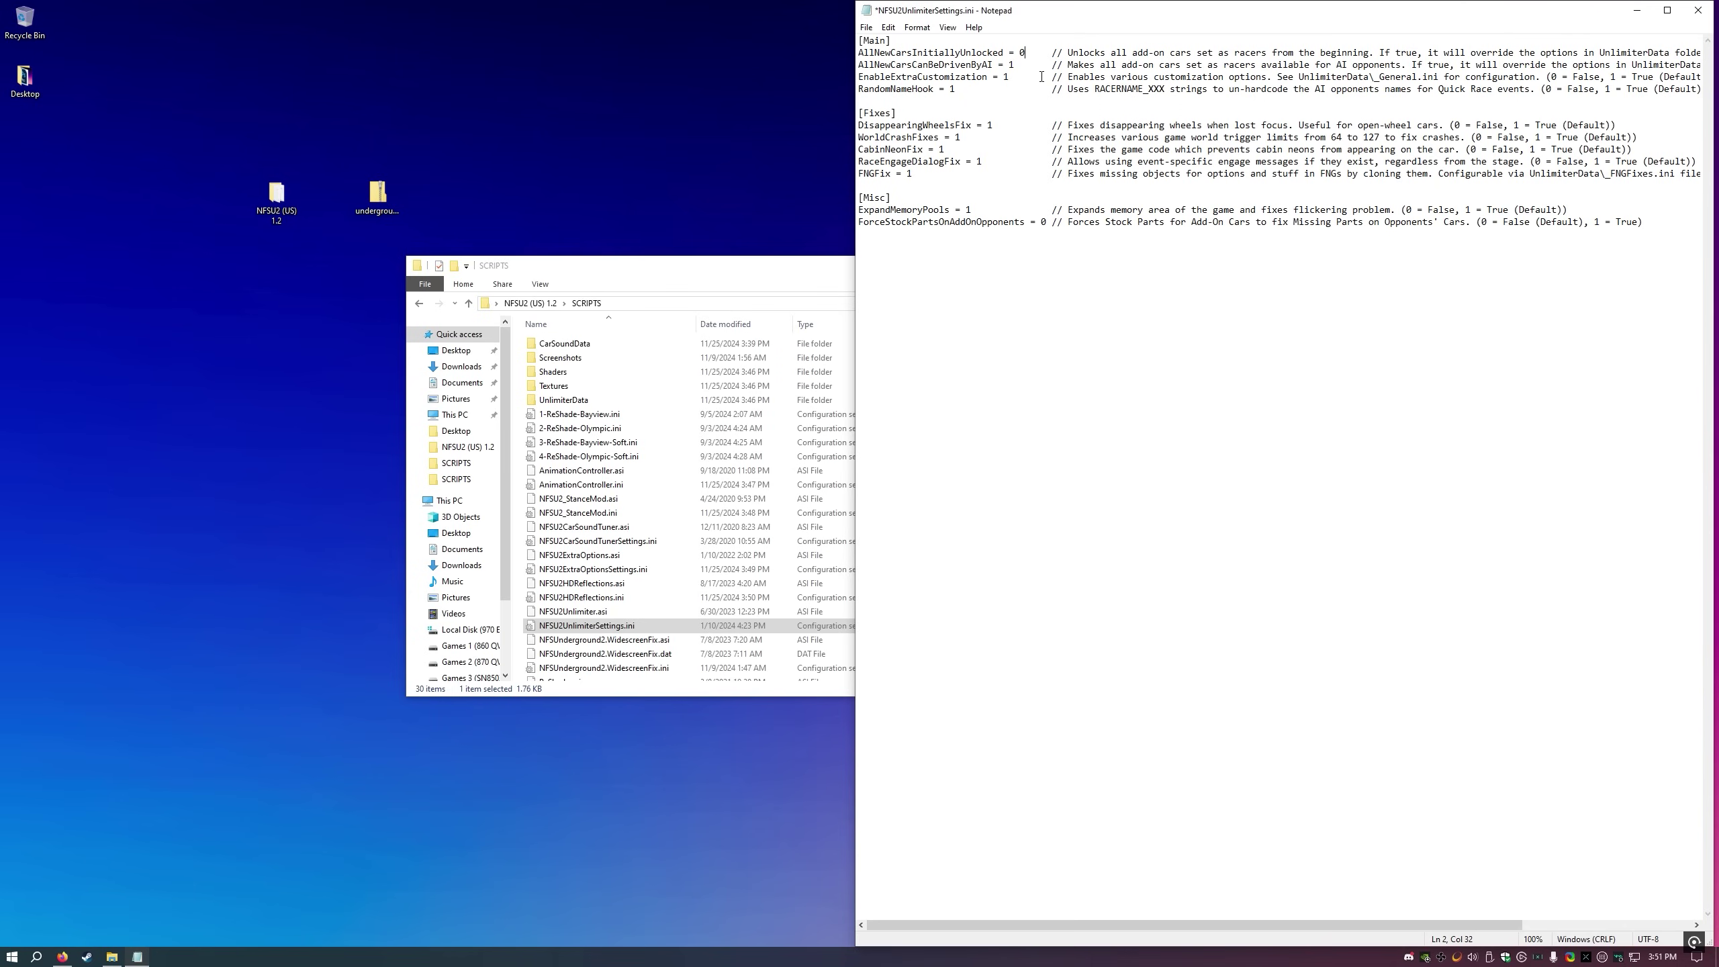
key(ctrl+s)
click(1698, 10)
- Open NFSUnderground2.WidescreenFix.ini, set ResX to 2560 and ResY to 1440, and save the file
scroll(642, 615, down, 1)
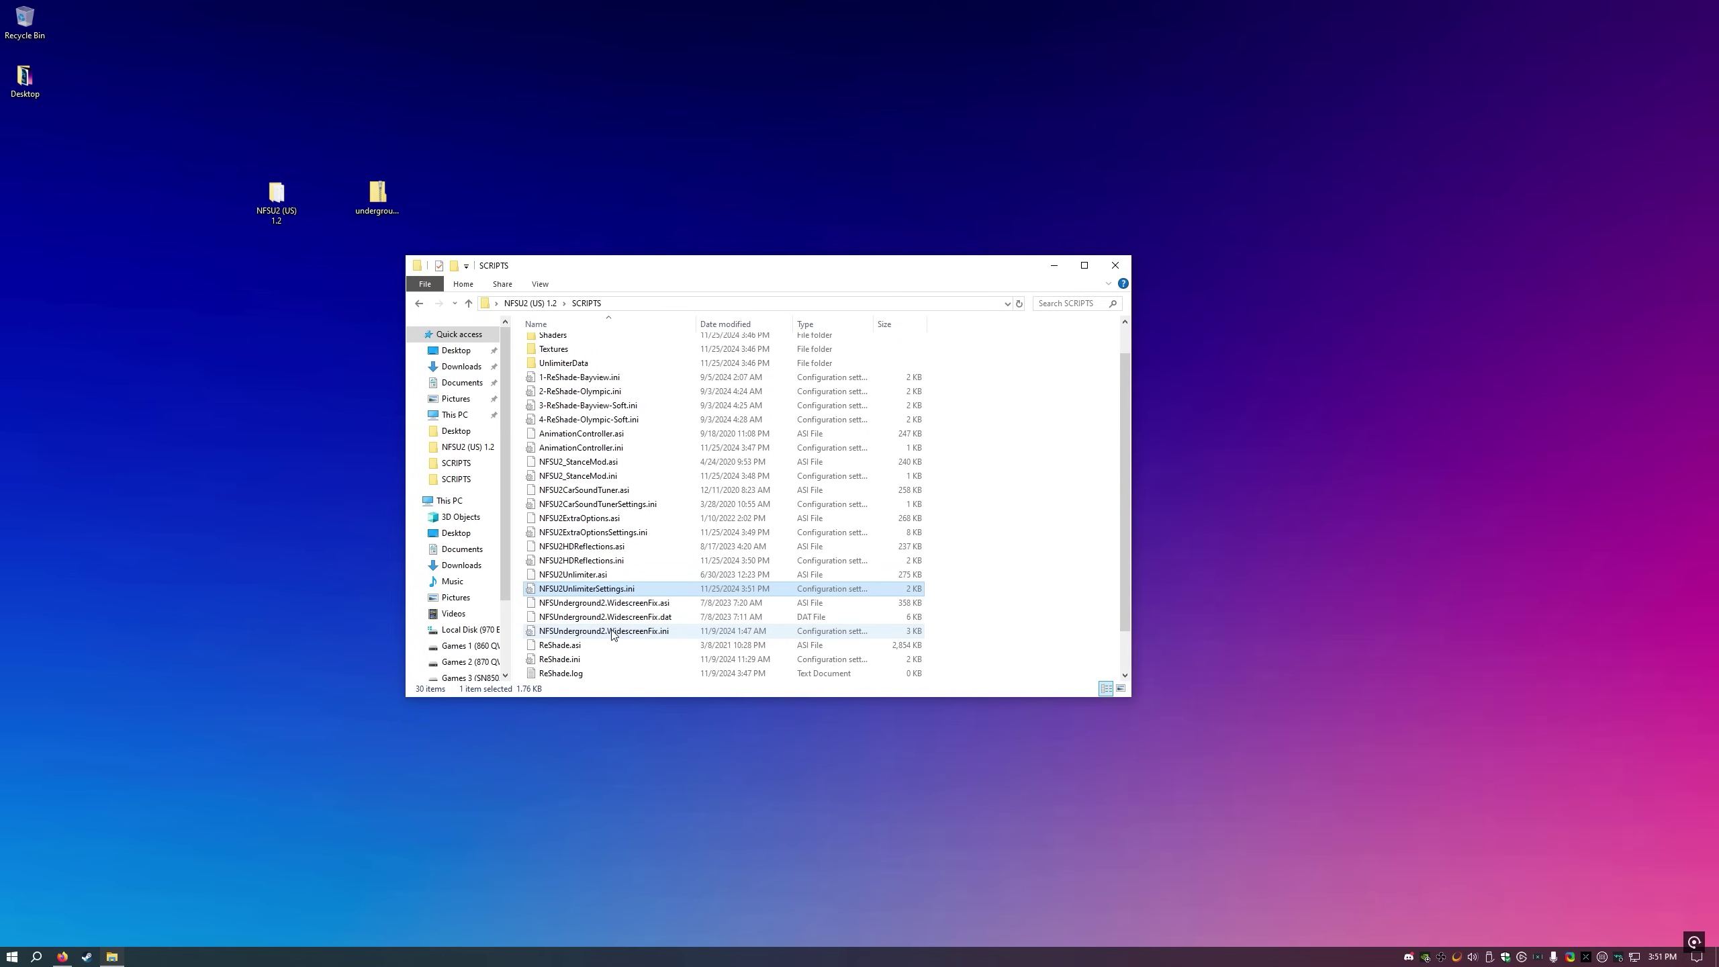
click(607, 632)
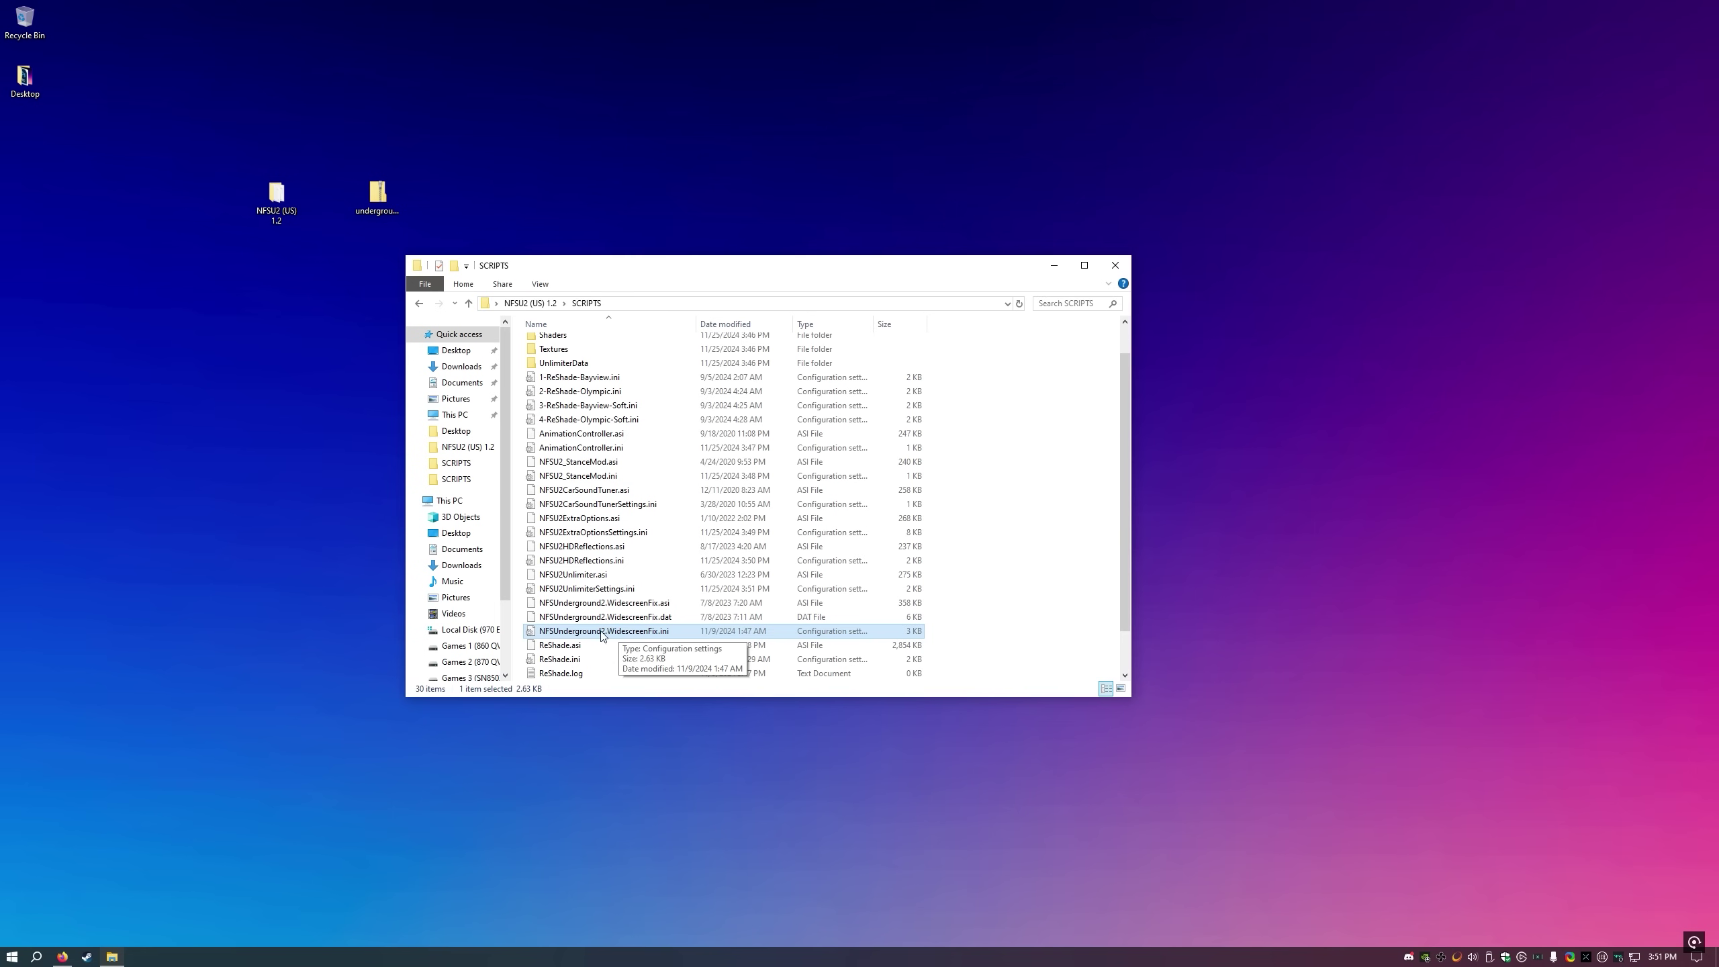
double_click(574, 637)
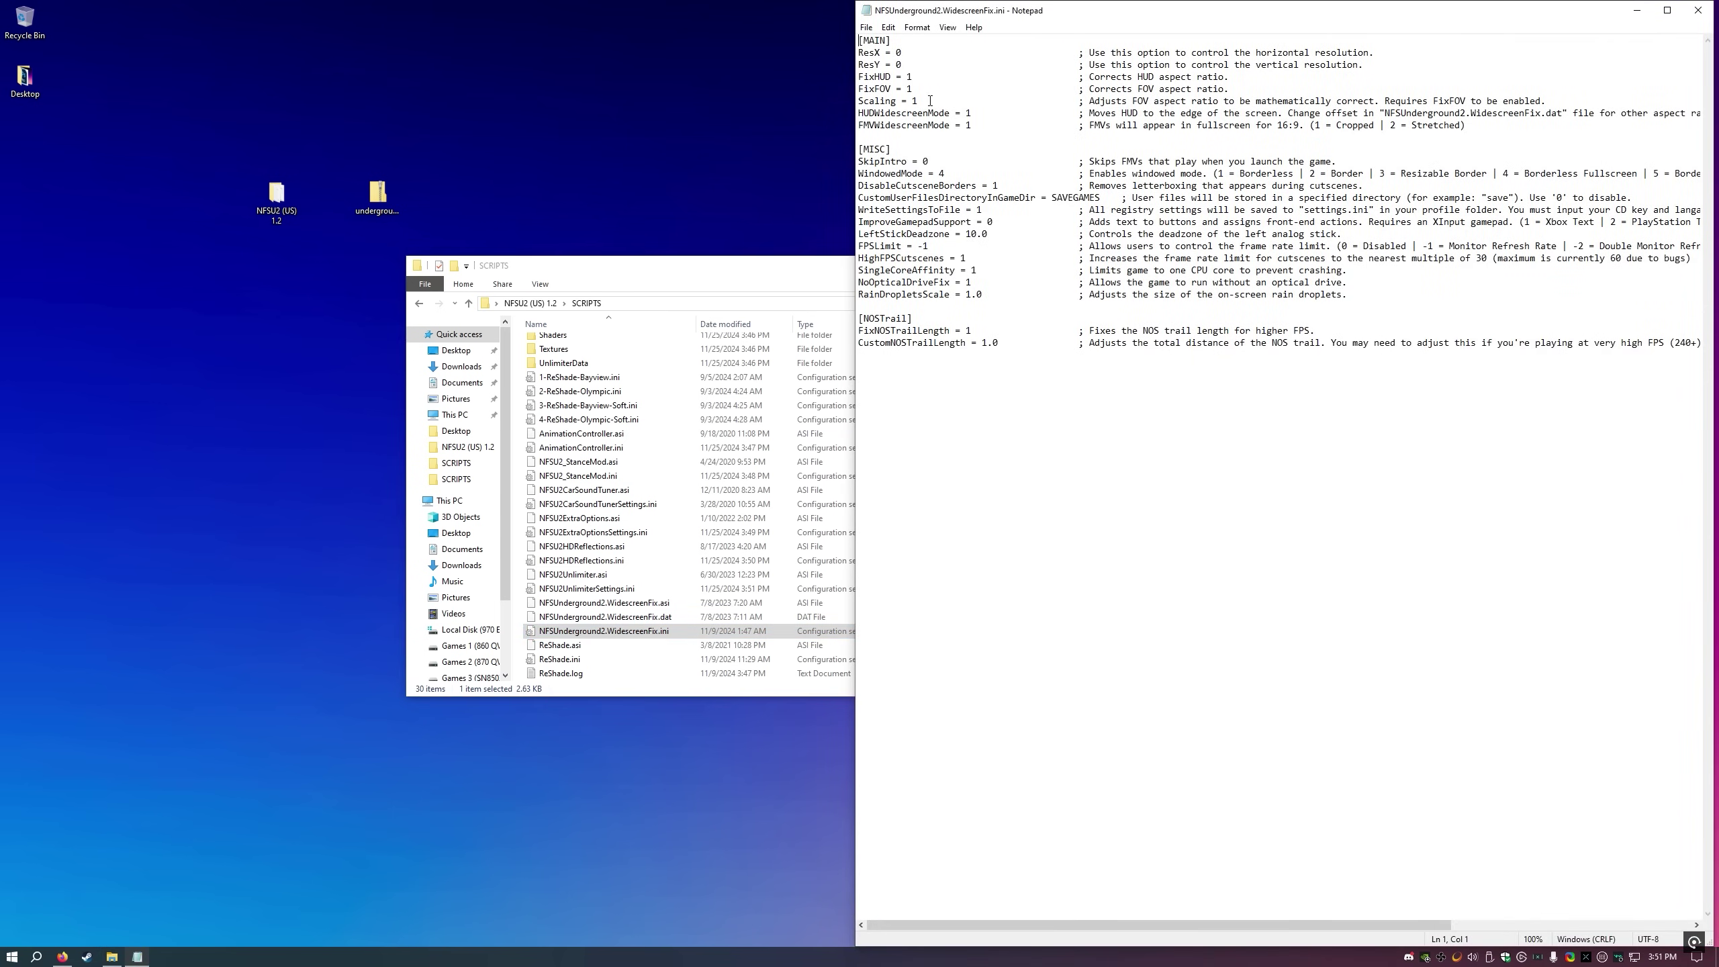
drag(912, 71, 857, 51)
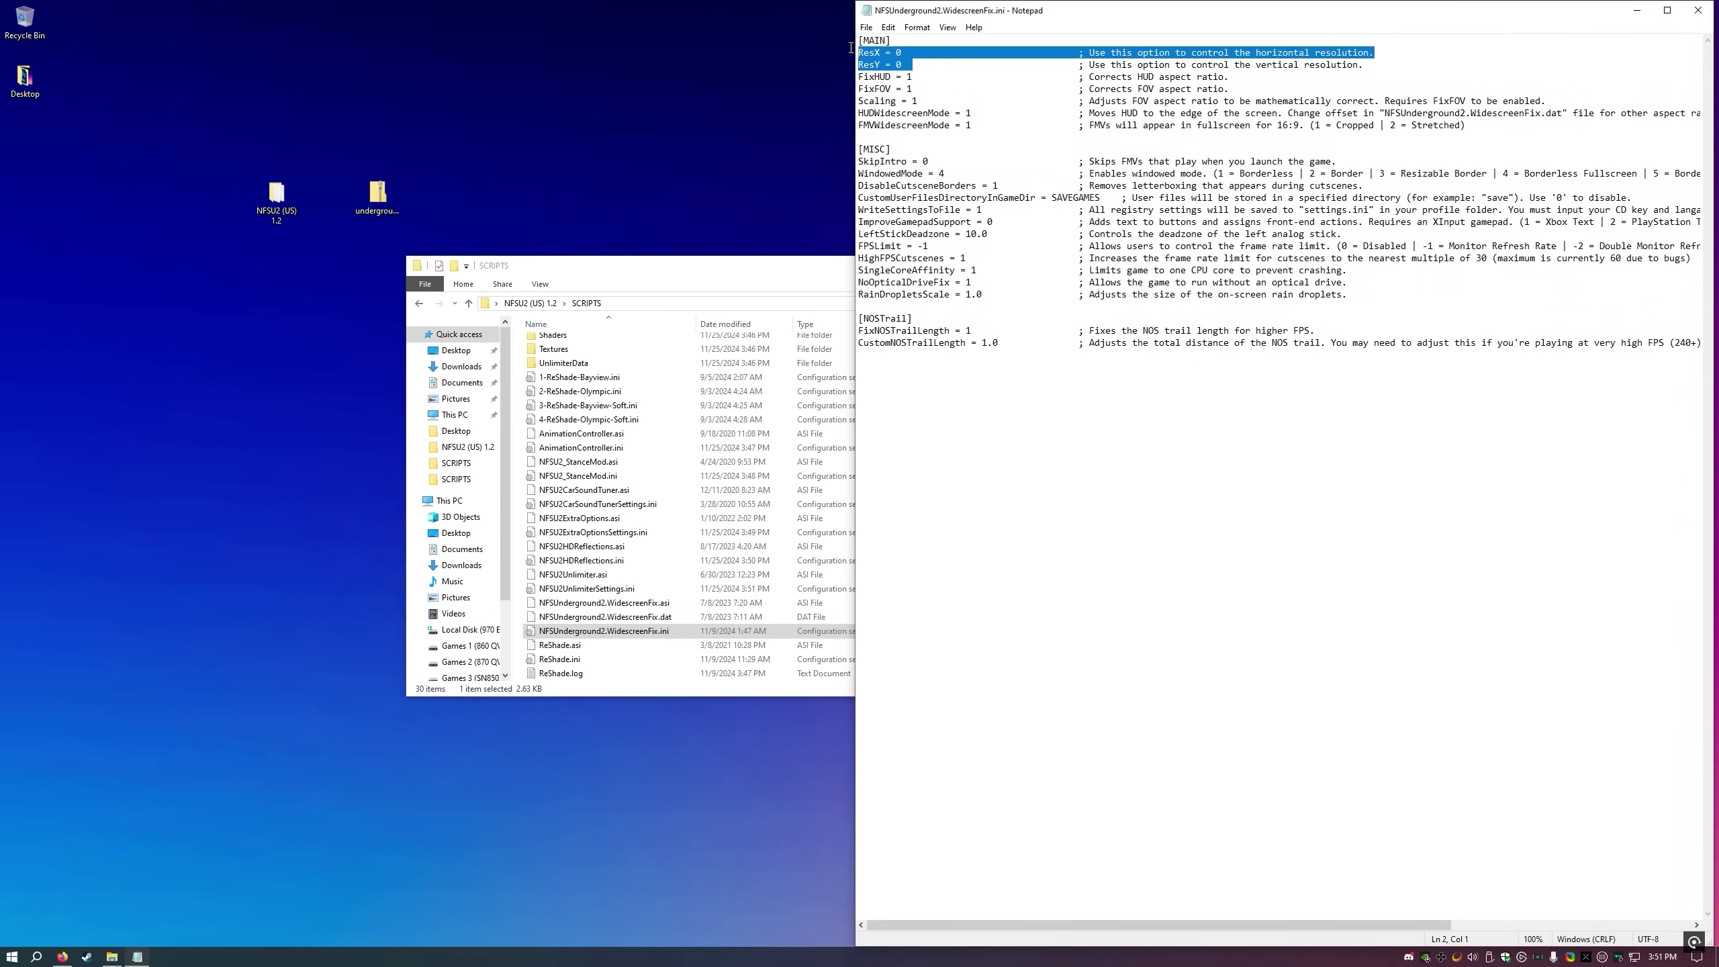
click(907, 64)
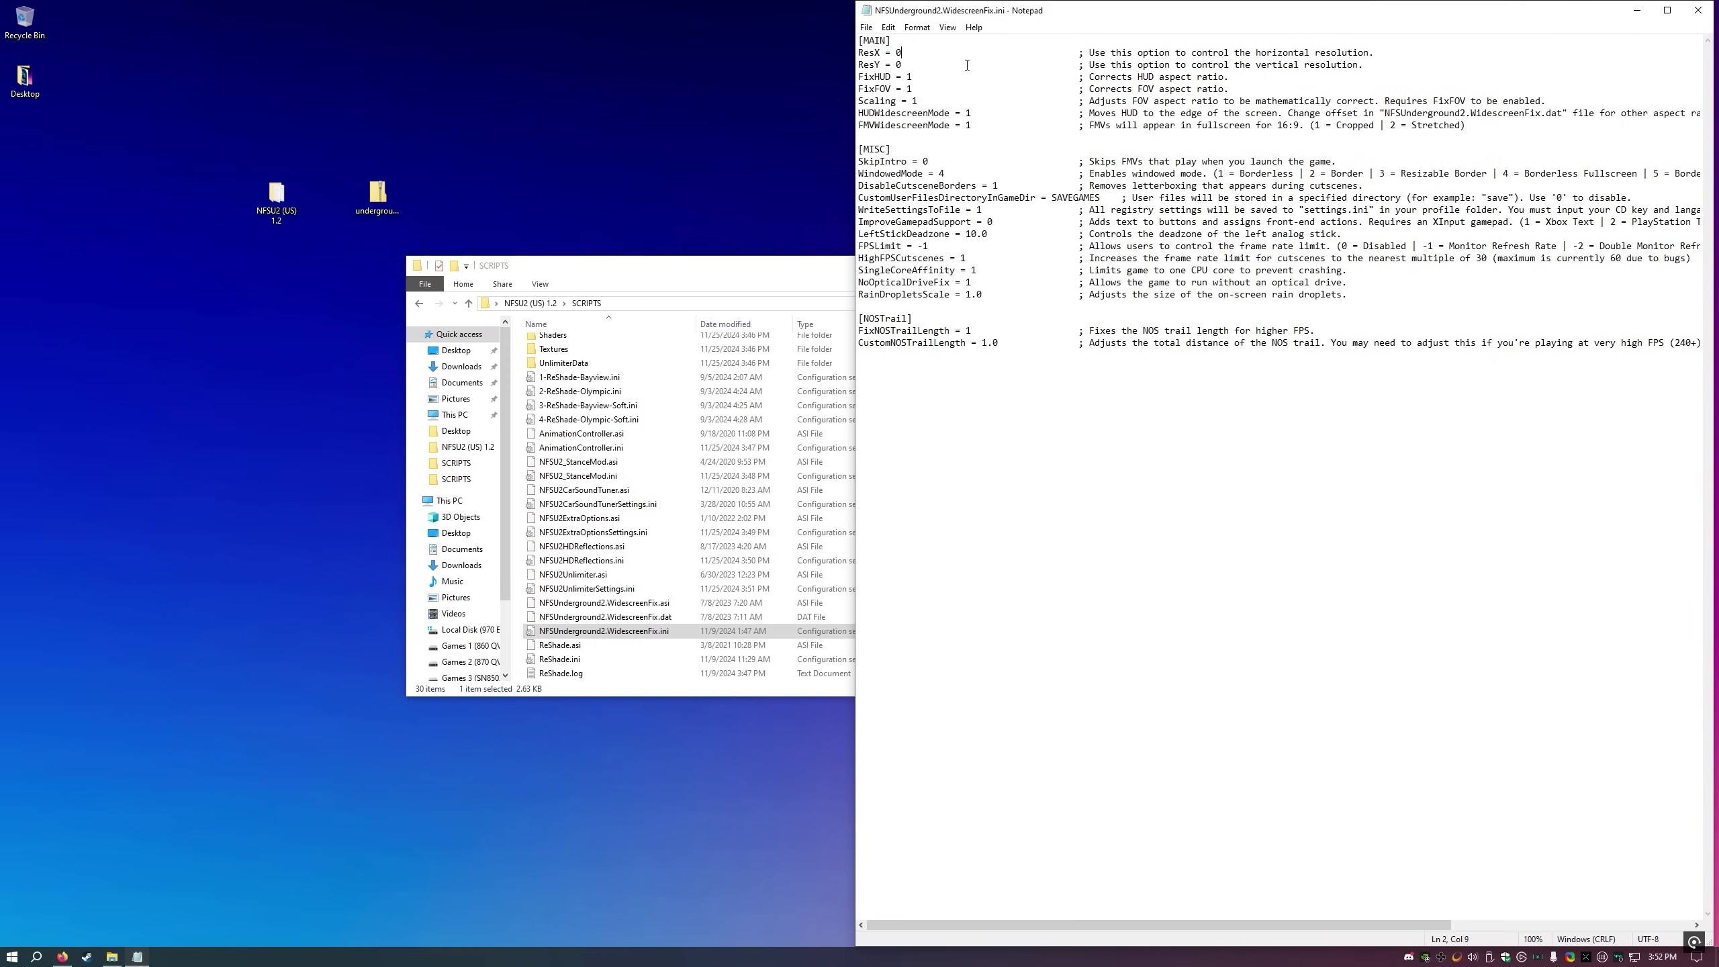
key(BackSpace)
text(2560)
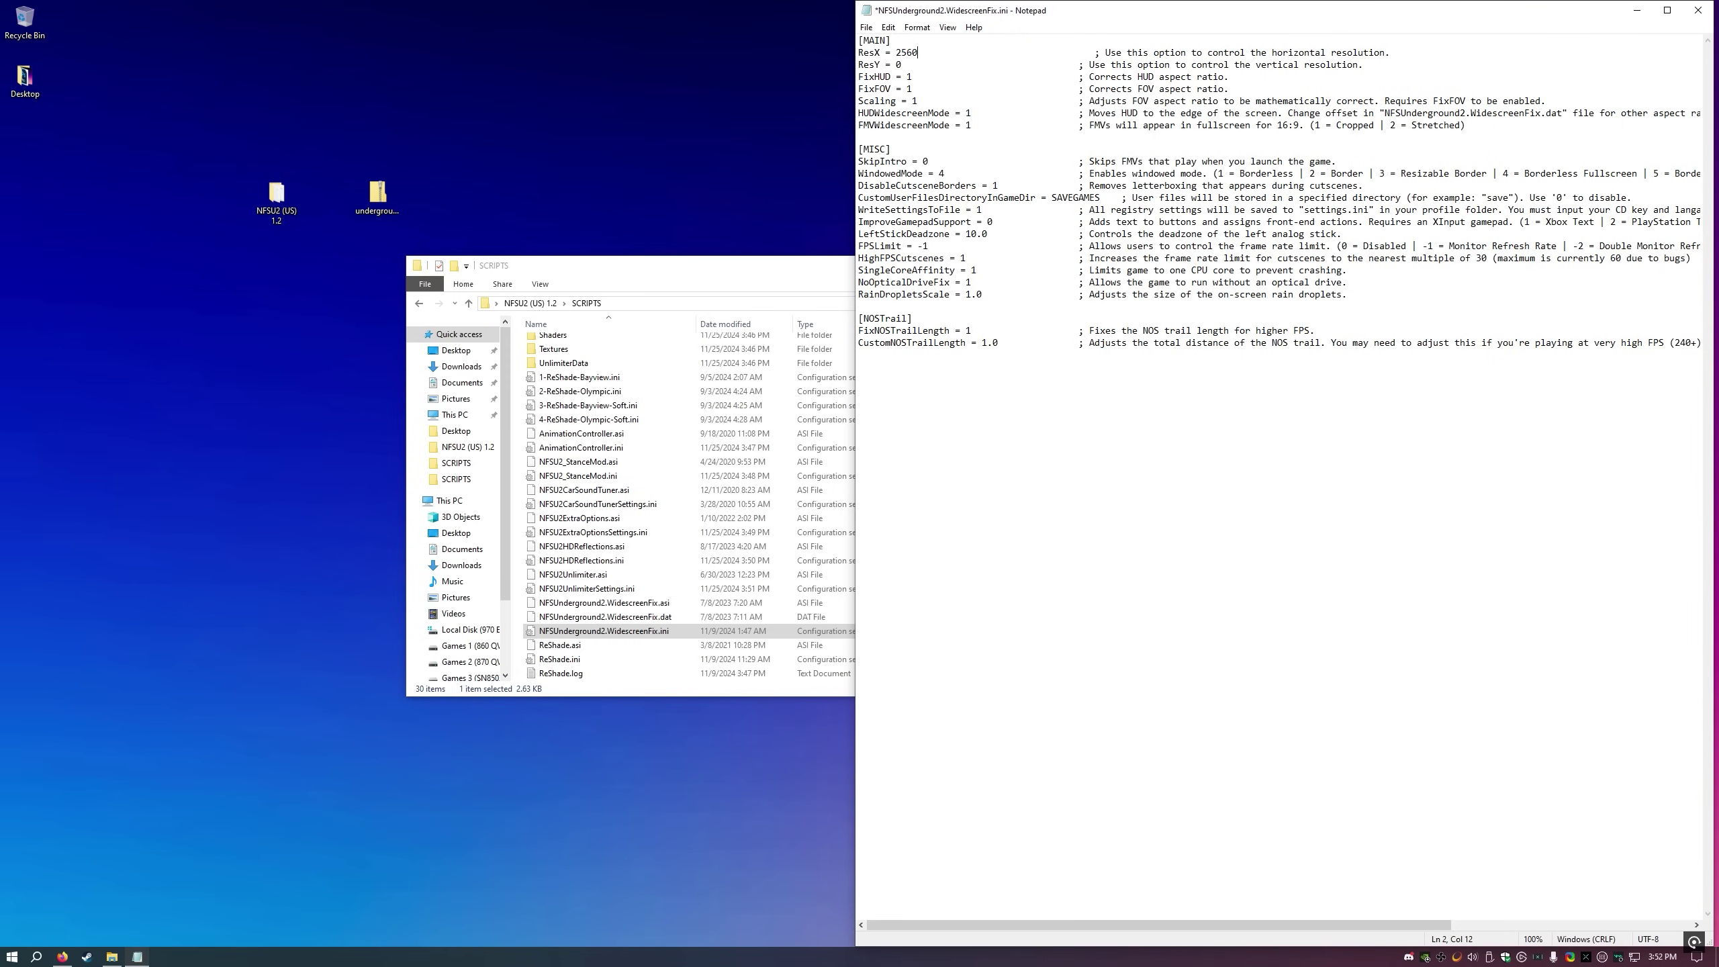
key(BackSpace)
text(1440)
key(ctrl+s)
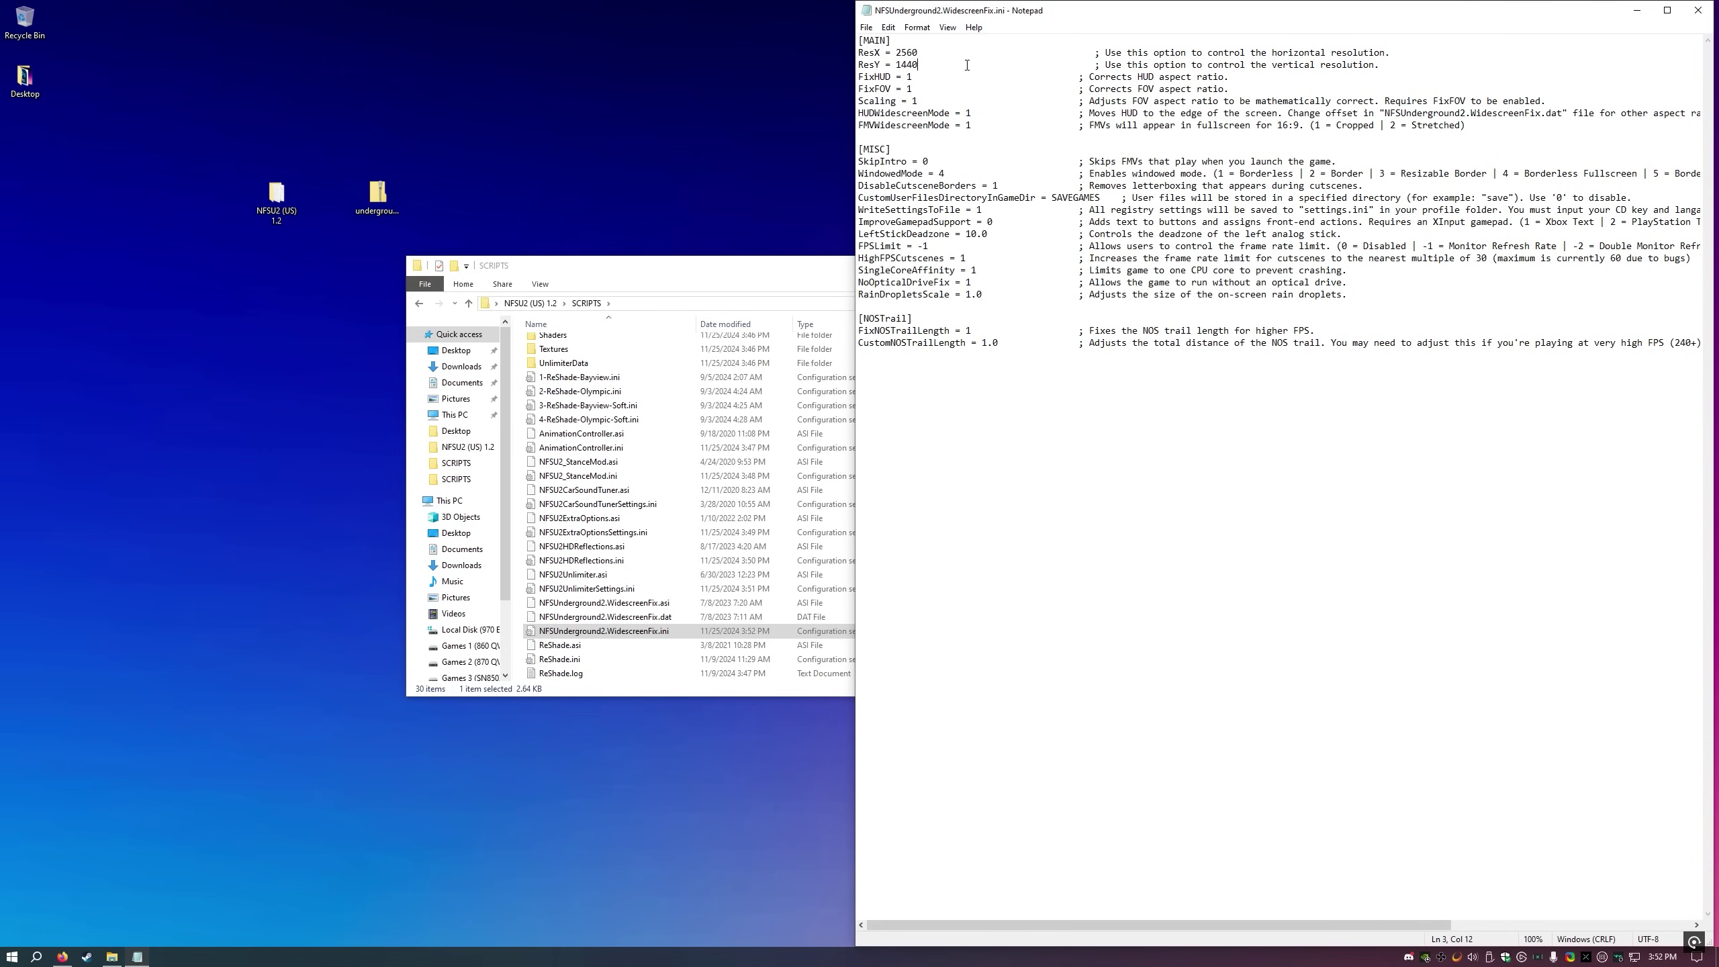
- Set SkipIntro to 1 in the widescreen fix settings and review the WindowedMode and ImproveGamepadSupport options
mouse_move(935, 161)
mouse_down()
mouse_move(859, 162)
mouse_move(928, 166)
mouse_up()
key(BackSpace)
text(1)
drag(946, 173, 864, 175)
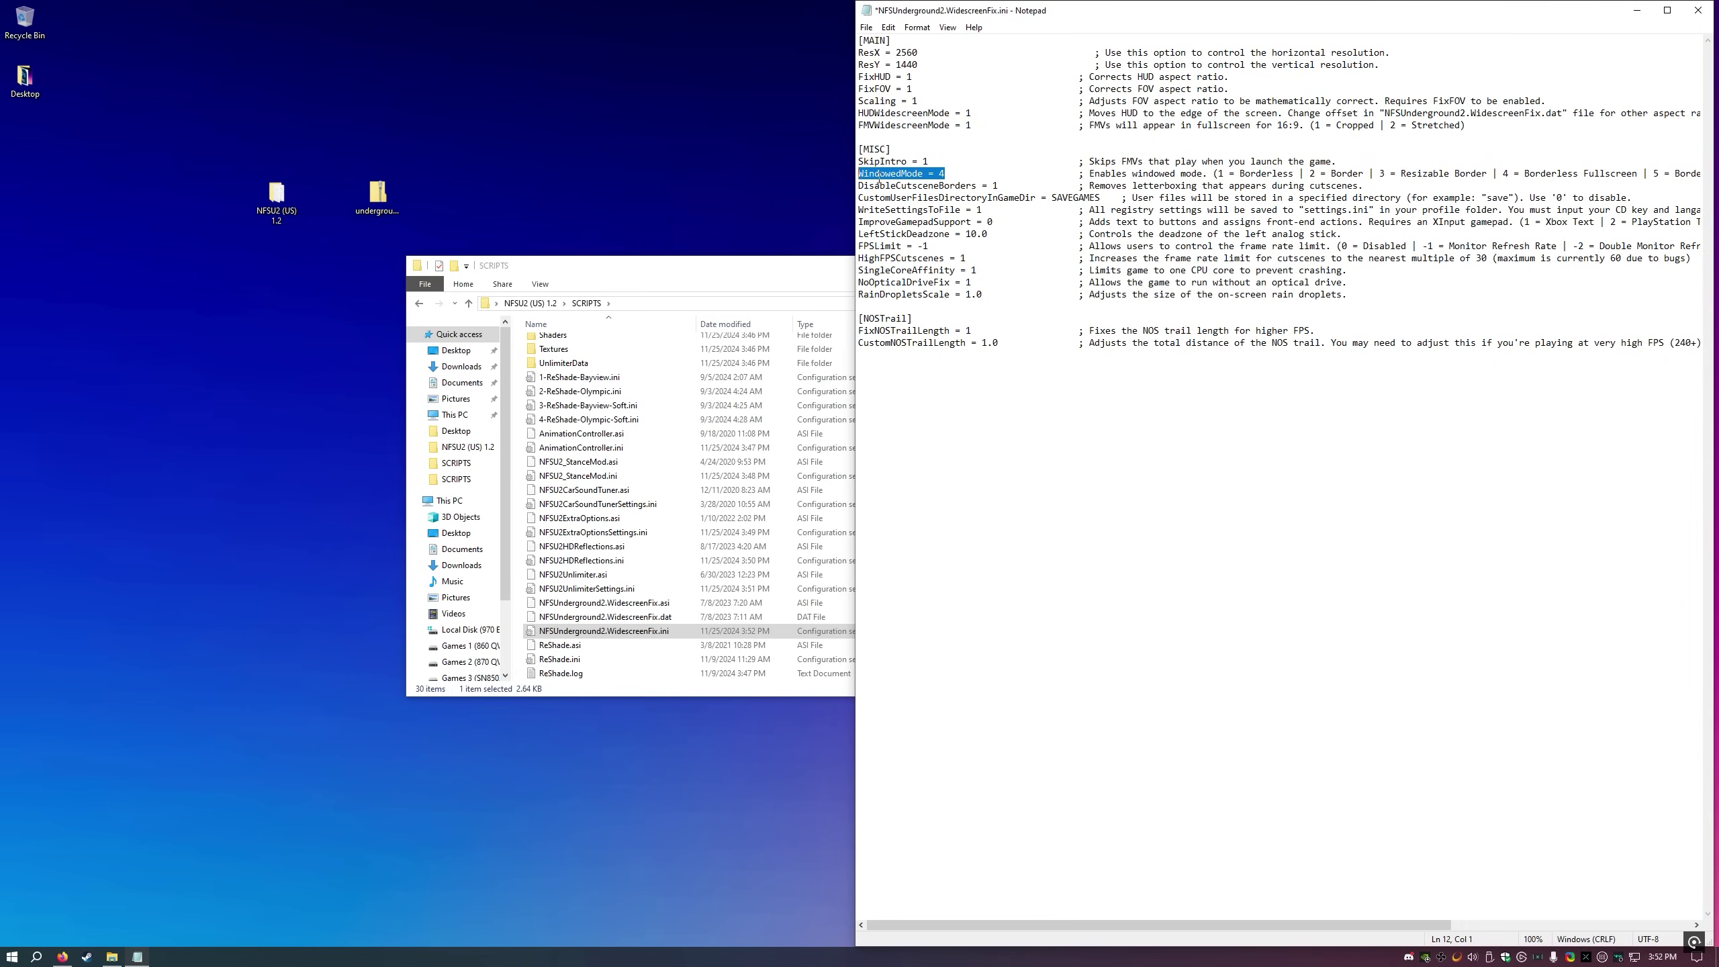
drag(1218, 174, 1490, 173)
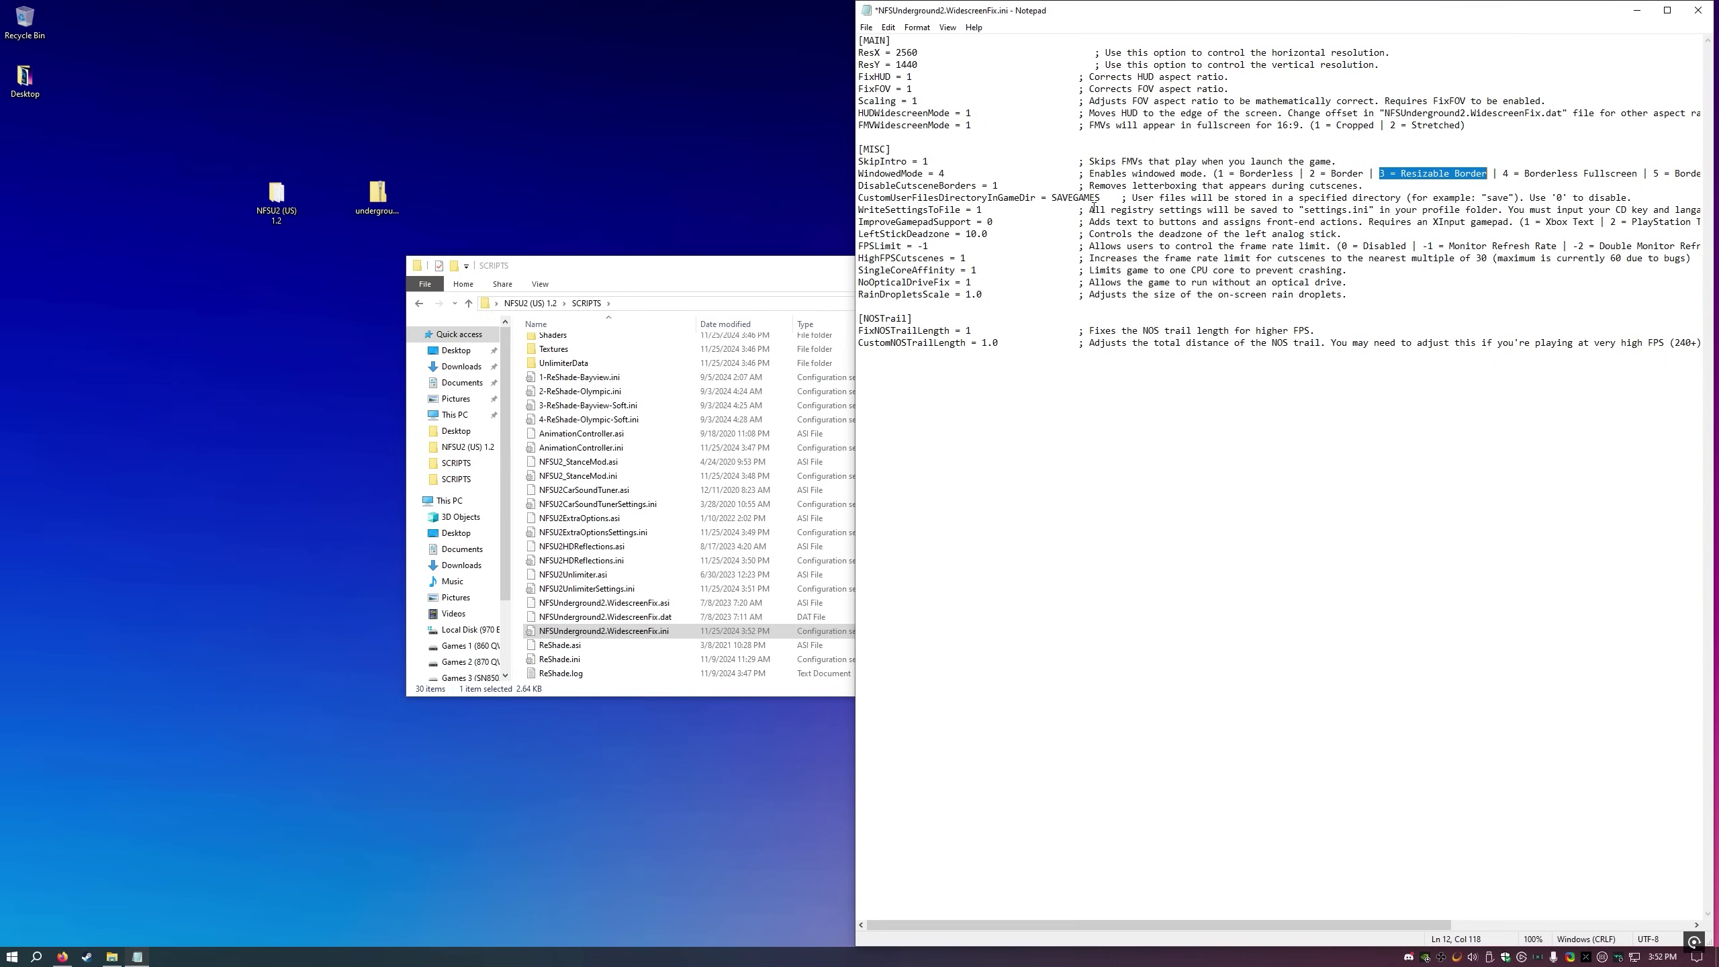
click(967, 186)
drag(863, 223, 973, 222)
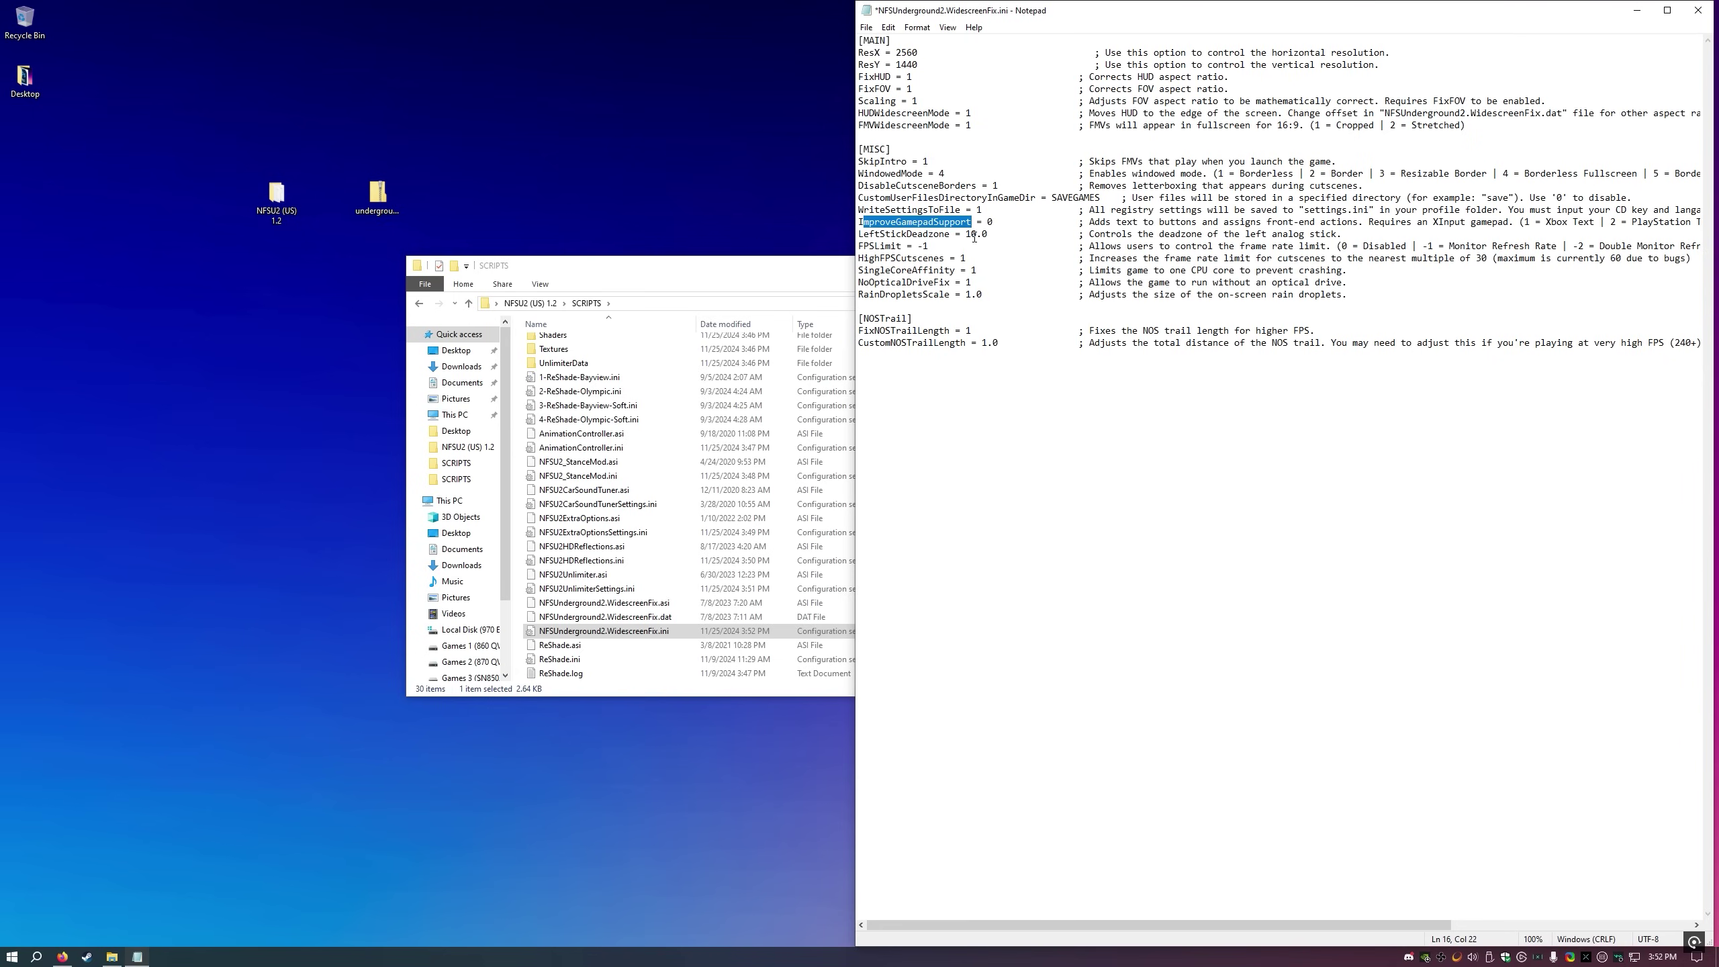
click(994, 222)
- Set LeftStickDeadzone to 5.0 in the widescreen fix settings
drag(858, 235, 950, 234)
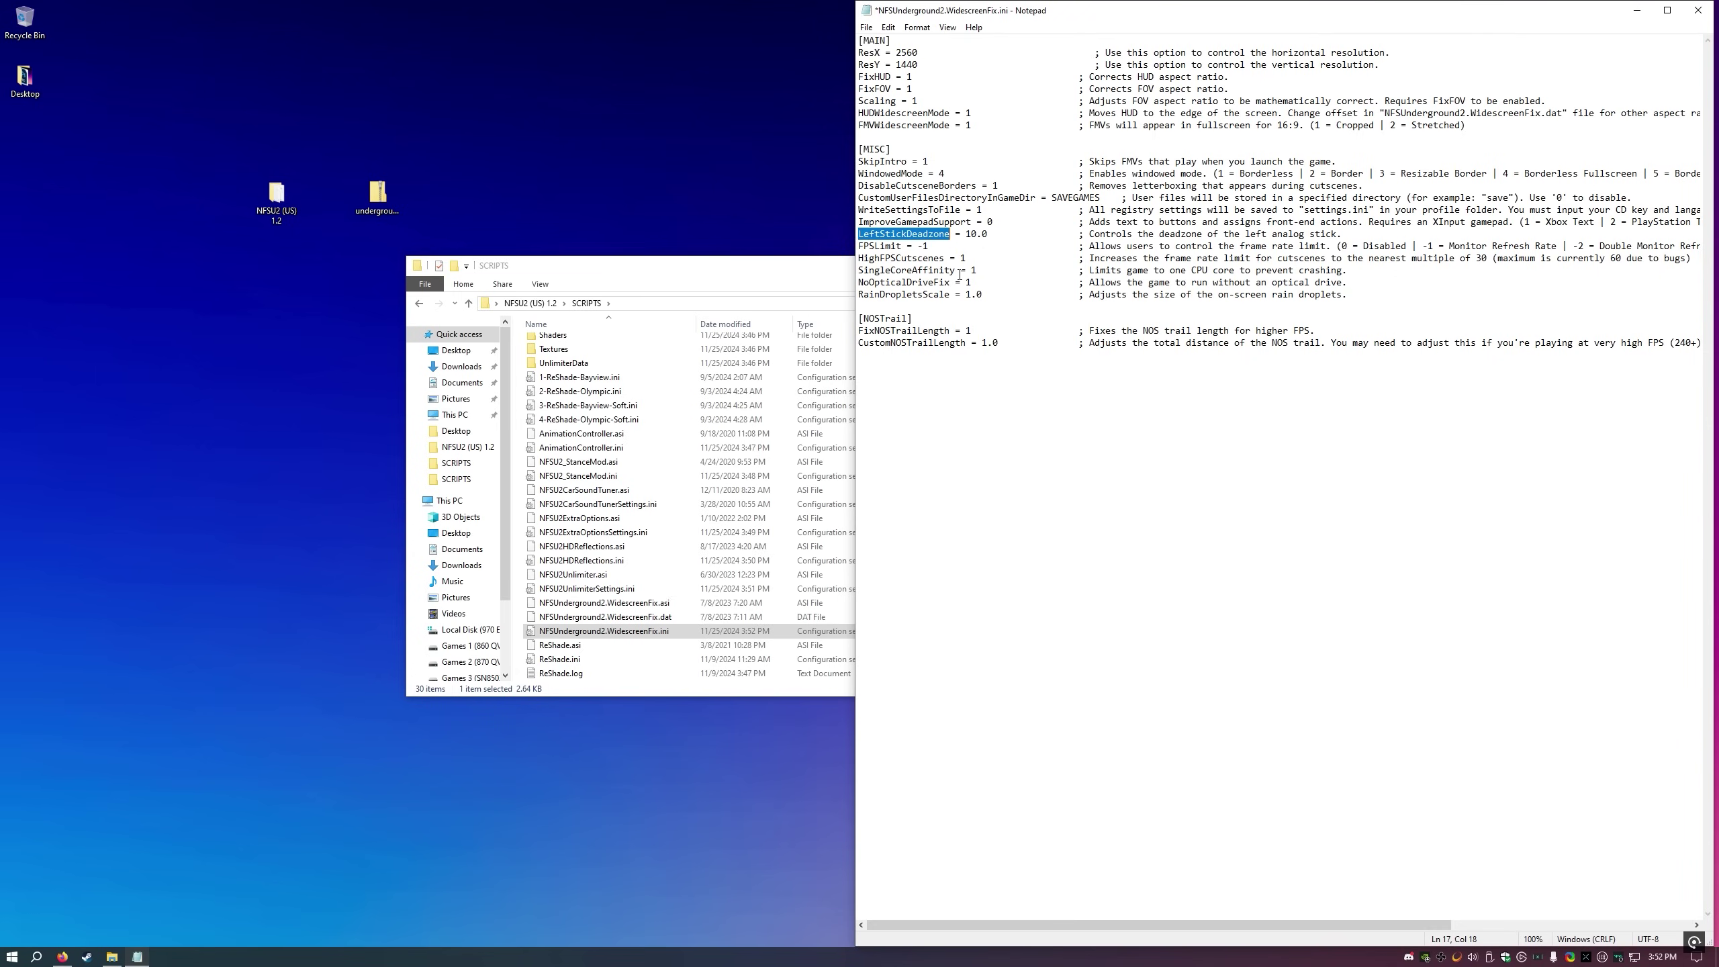
click(976, 235)
key(BackSpace)
key(BackSpace)
text(5)
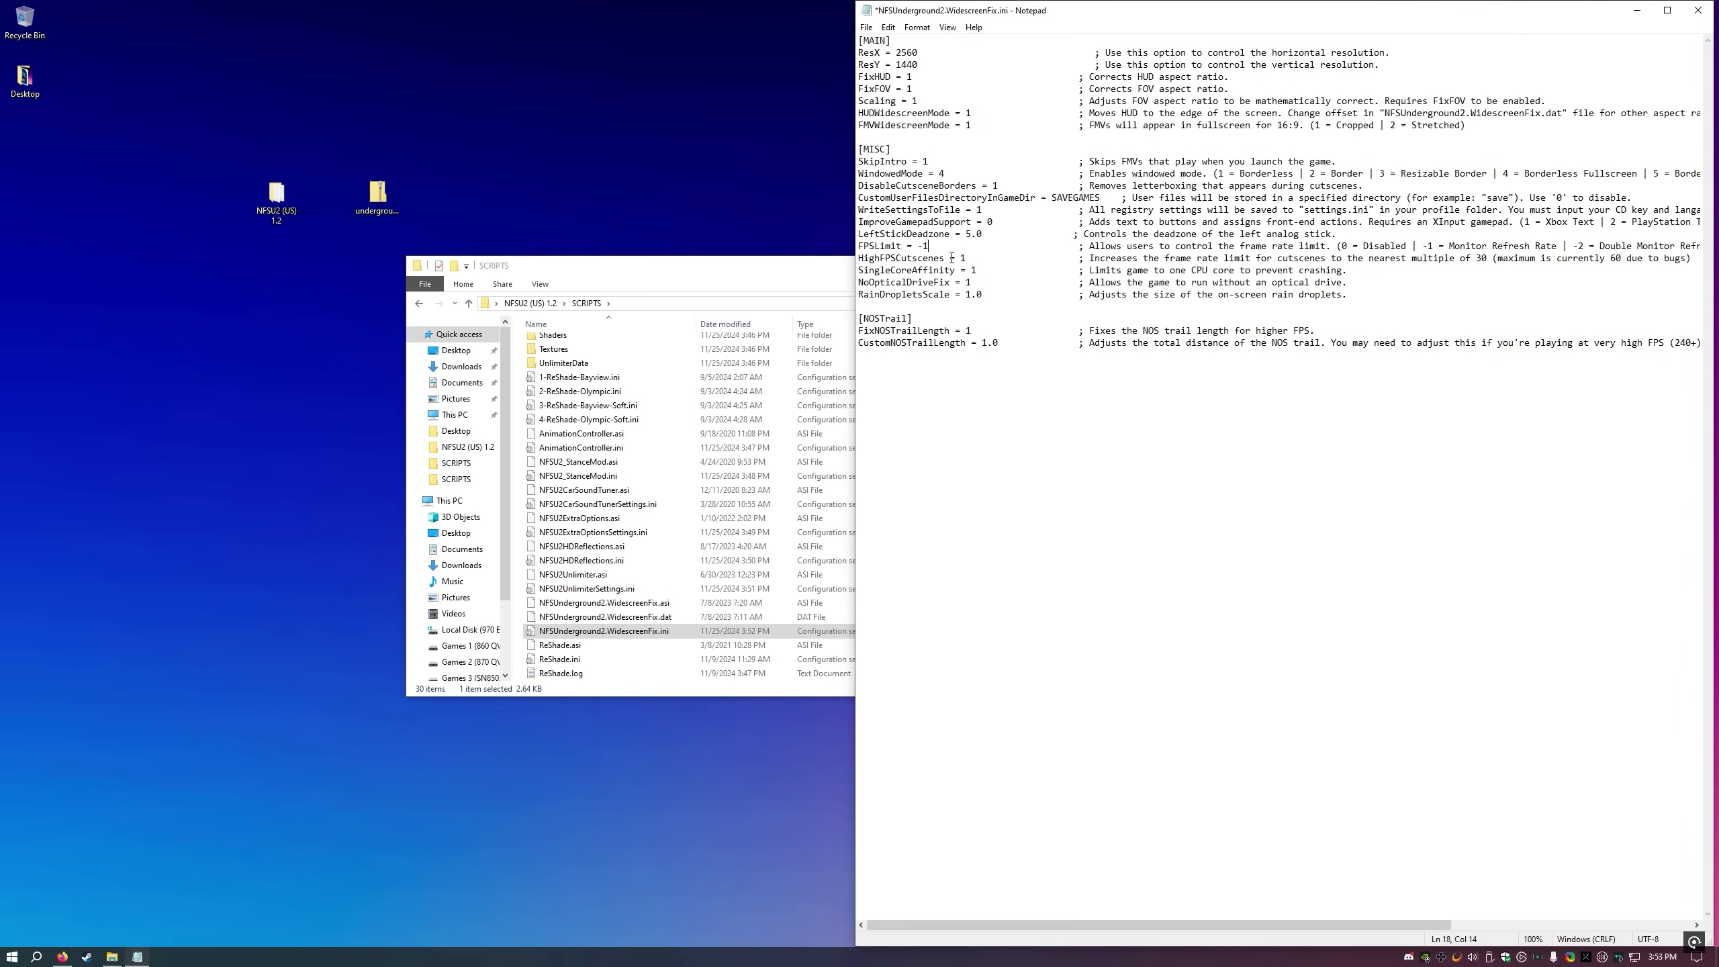
- Set FPSLimit to 60, save the widescreen fix settings, and check the SingleCoreAffinity option
key(BackSpace)
key(BackSpace)
text(60)
key(ctrl+s)
drag(864, 269, 965, 268)
key(End)
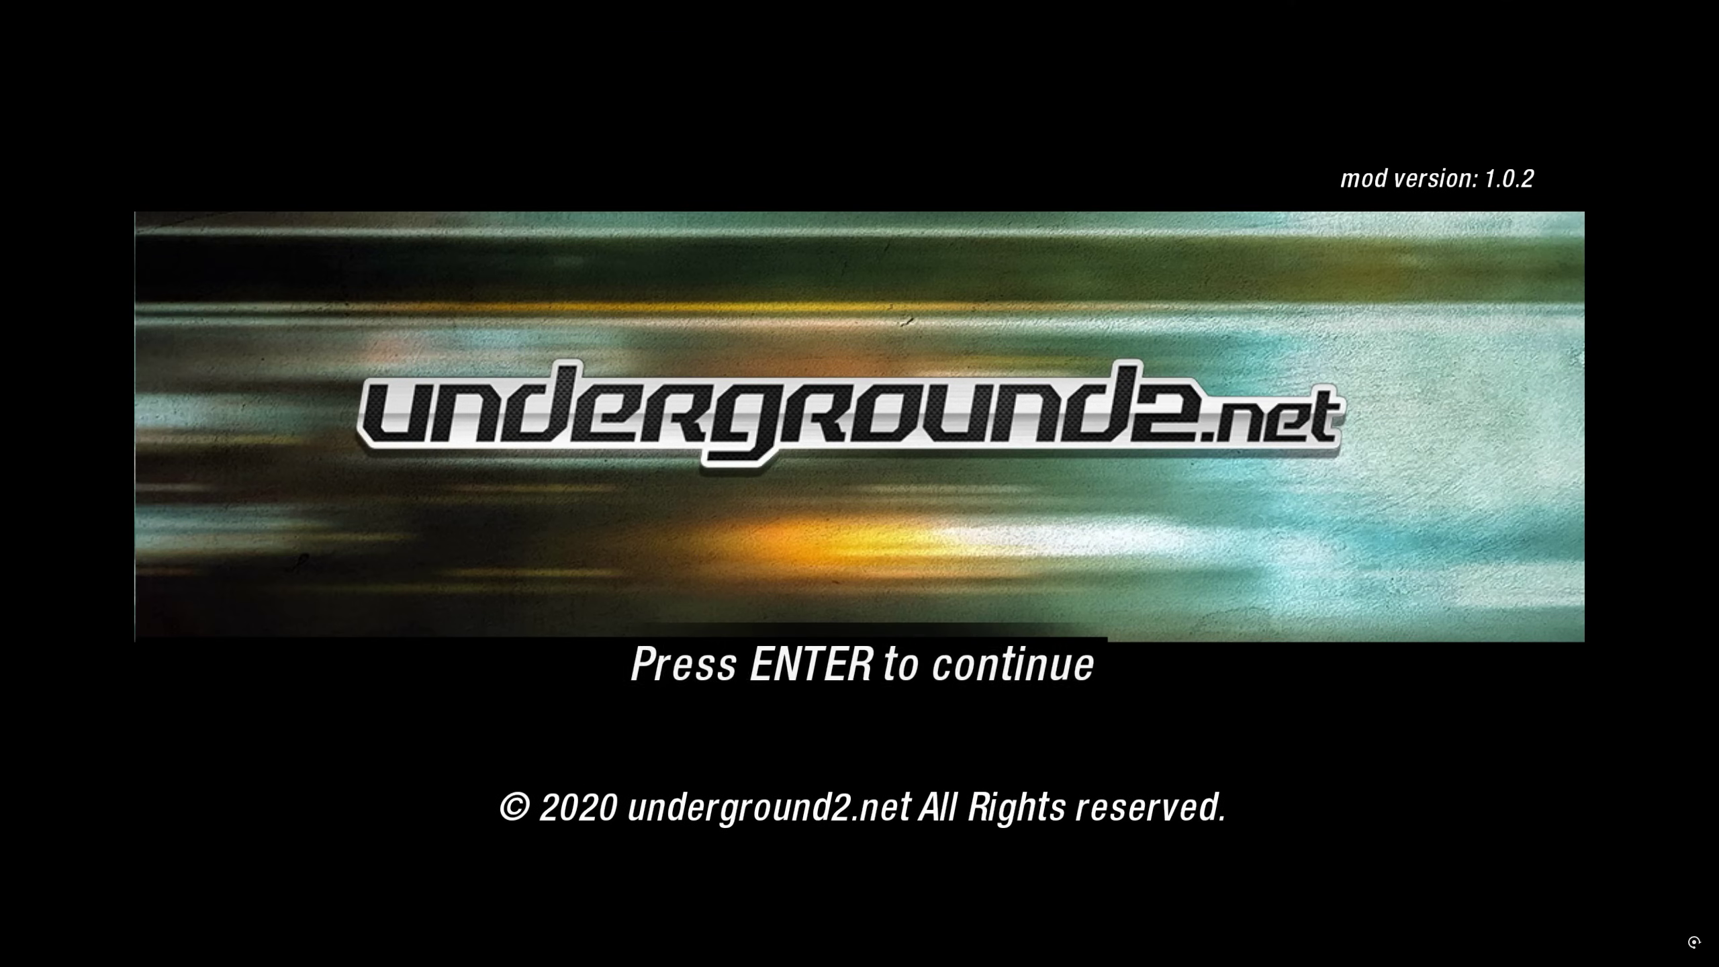
- Continue past the underground2.net title screen and through the Save/Load screen
key(Return)
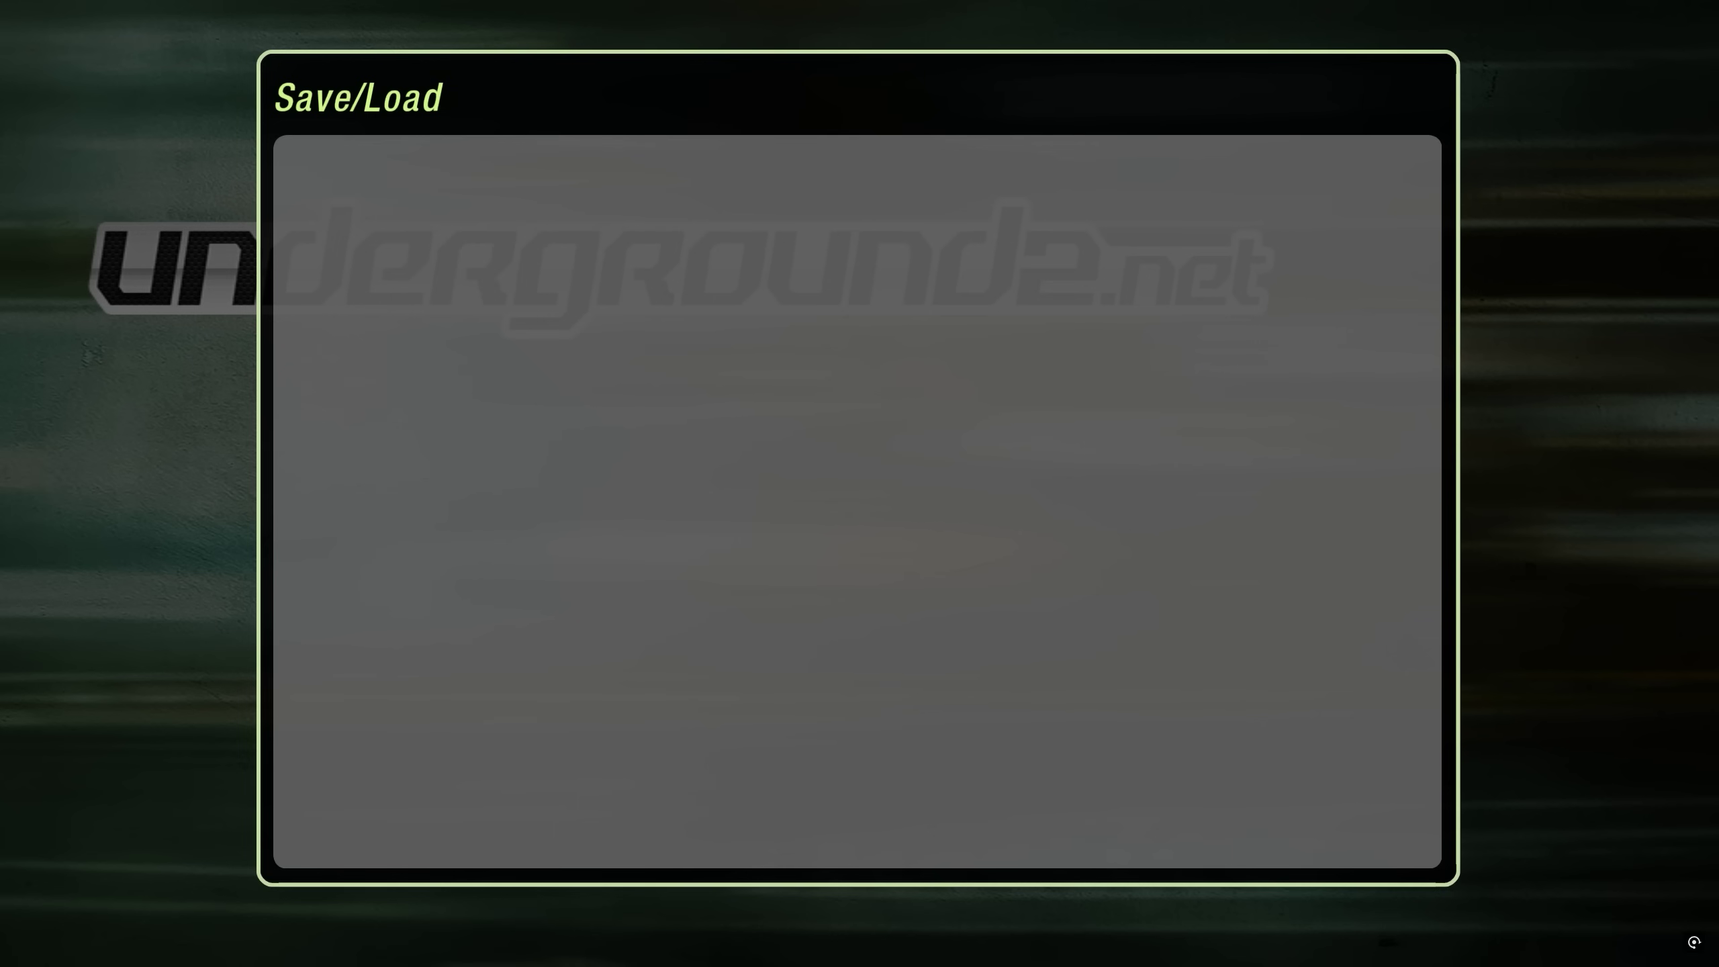
key(Return)
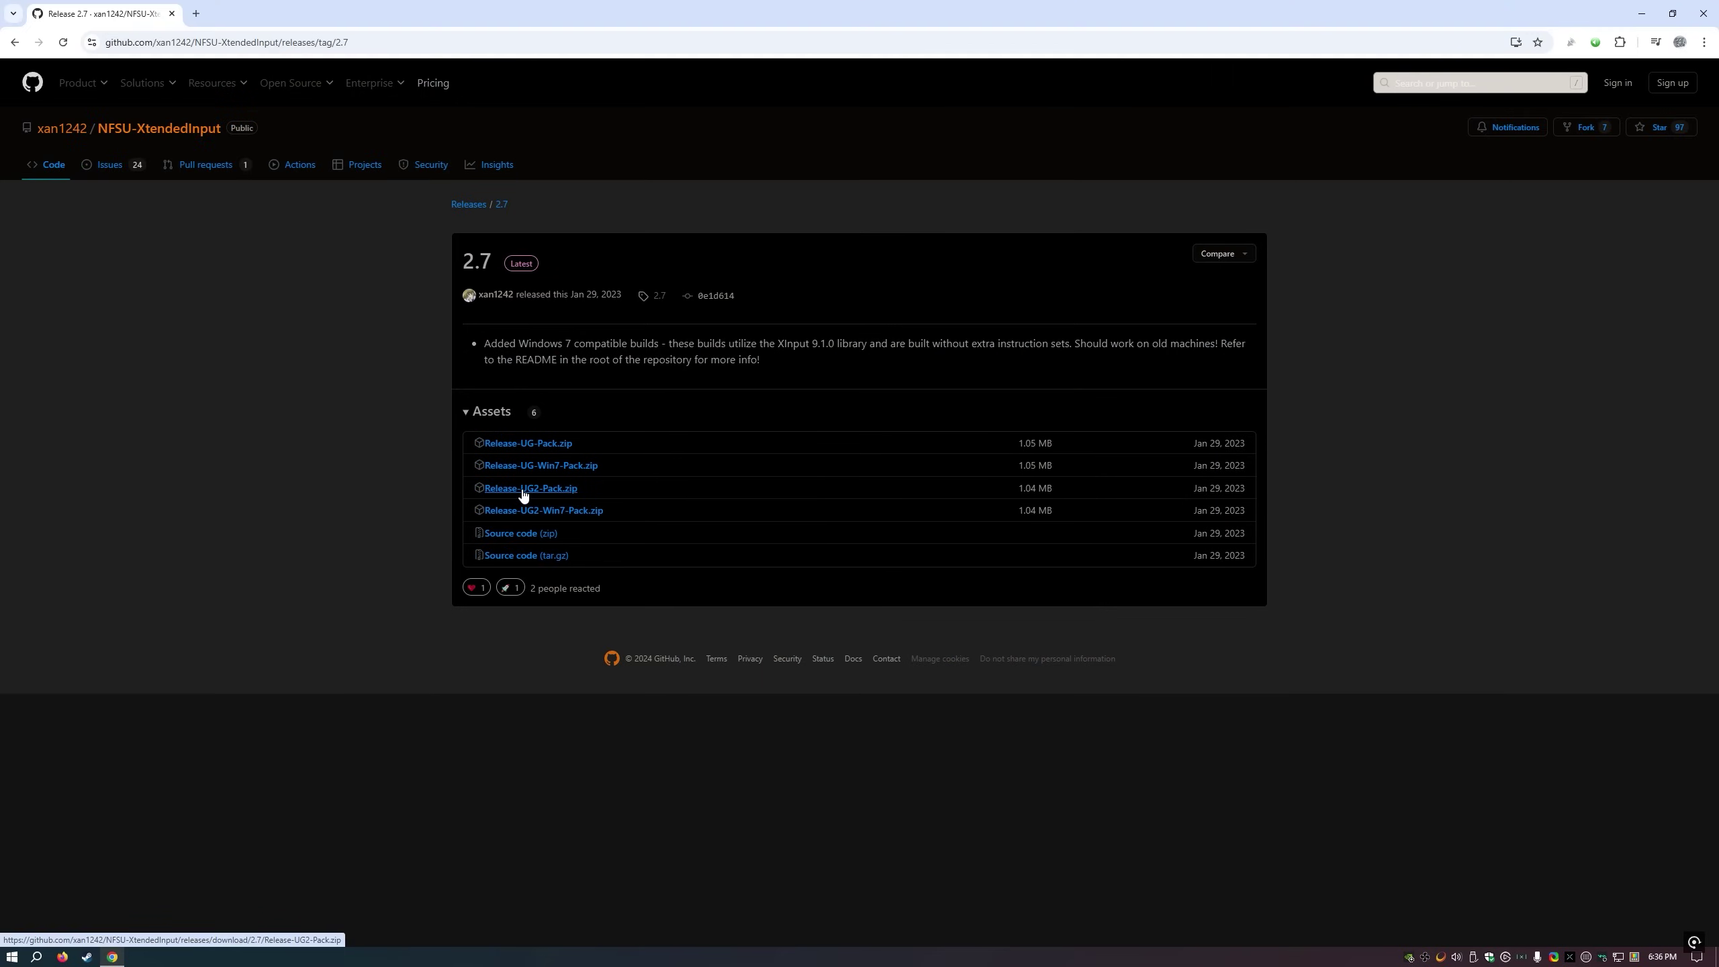
- Copy the scripts folder and dinput8.dll from Release-UG2-Pack.zip into the NFSU2 (US) 1.2 folder, replacing the existing file
click(1645, 14)
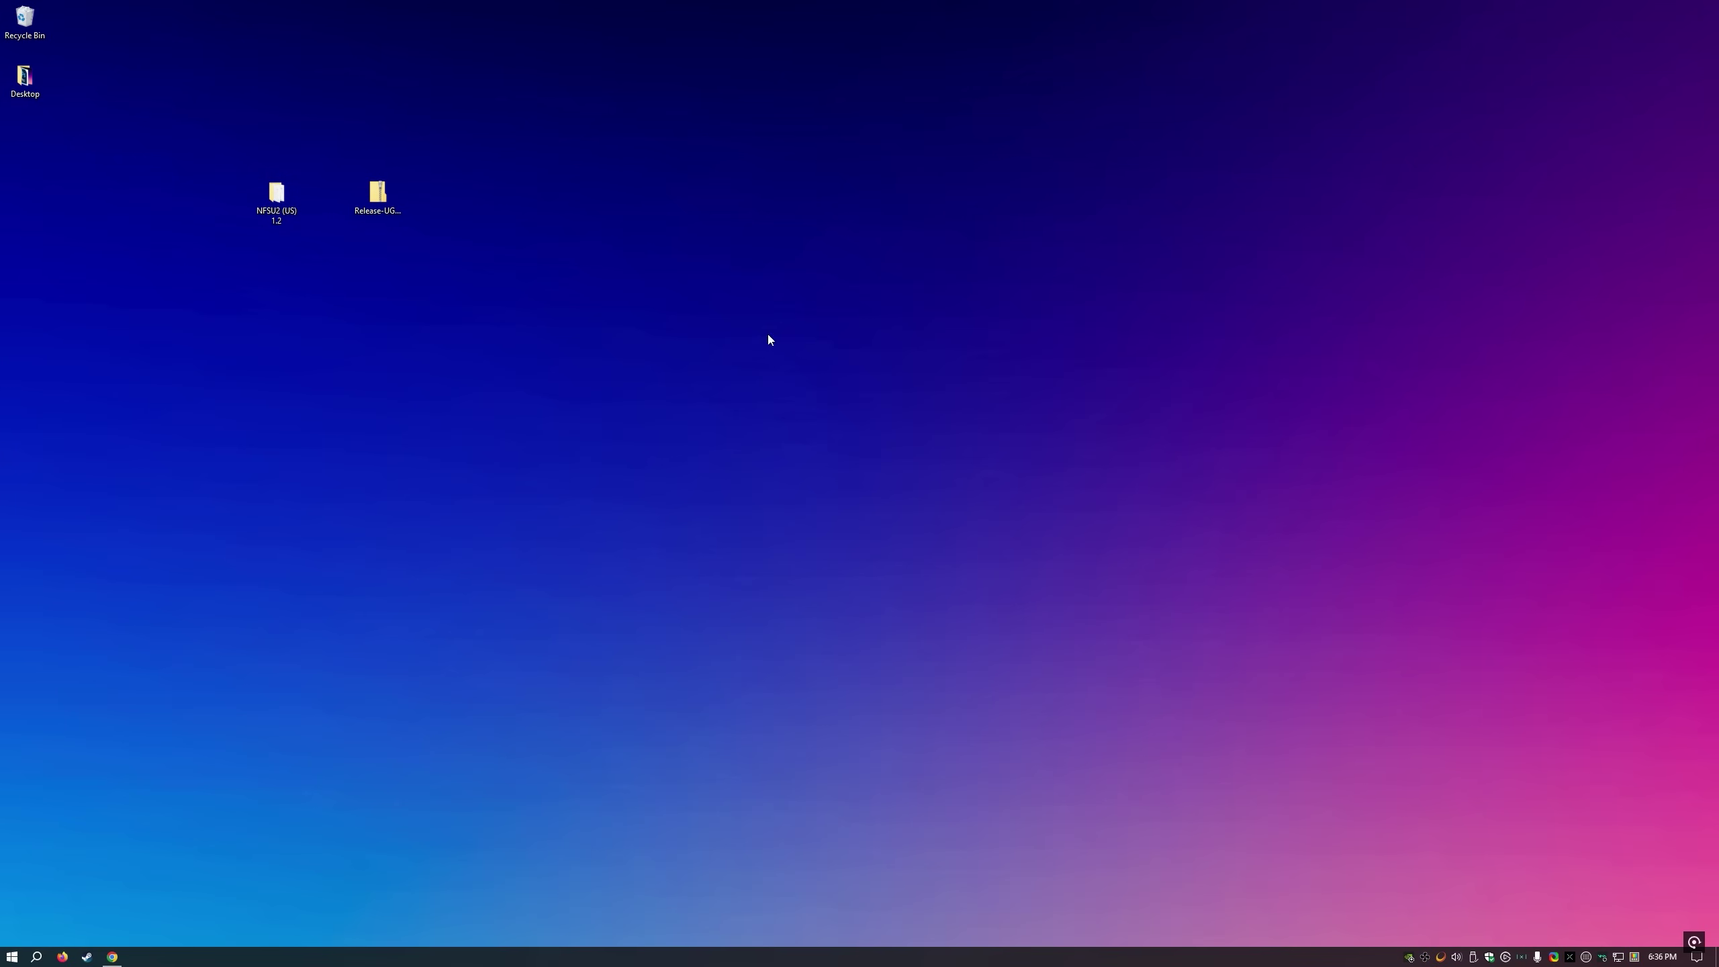
double_click(372, 202)
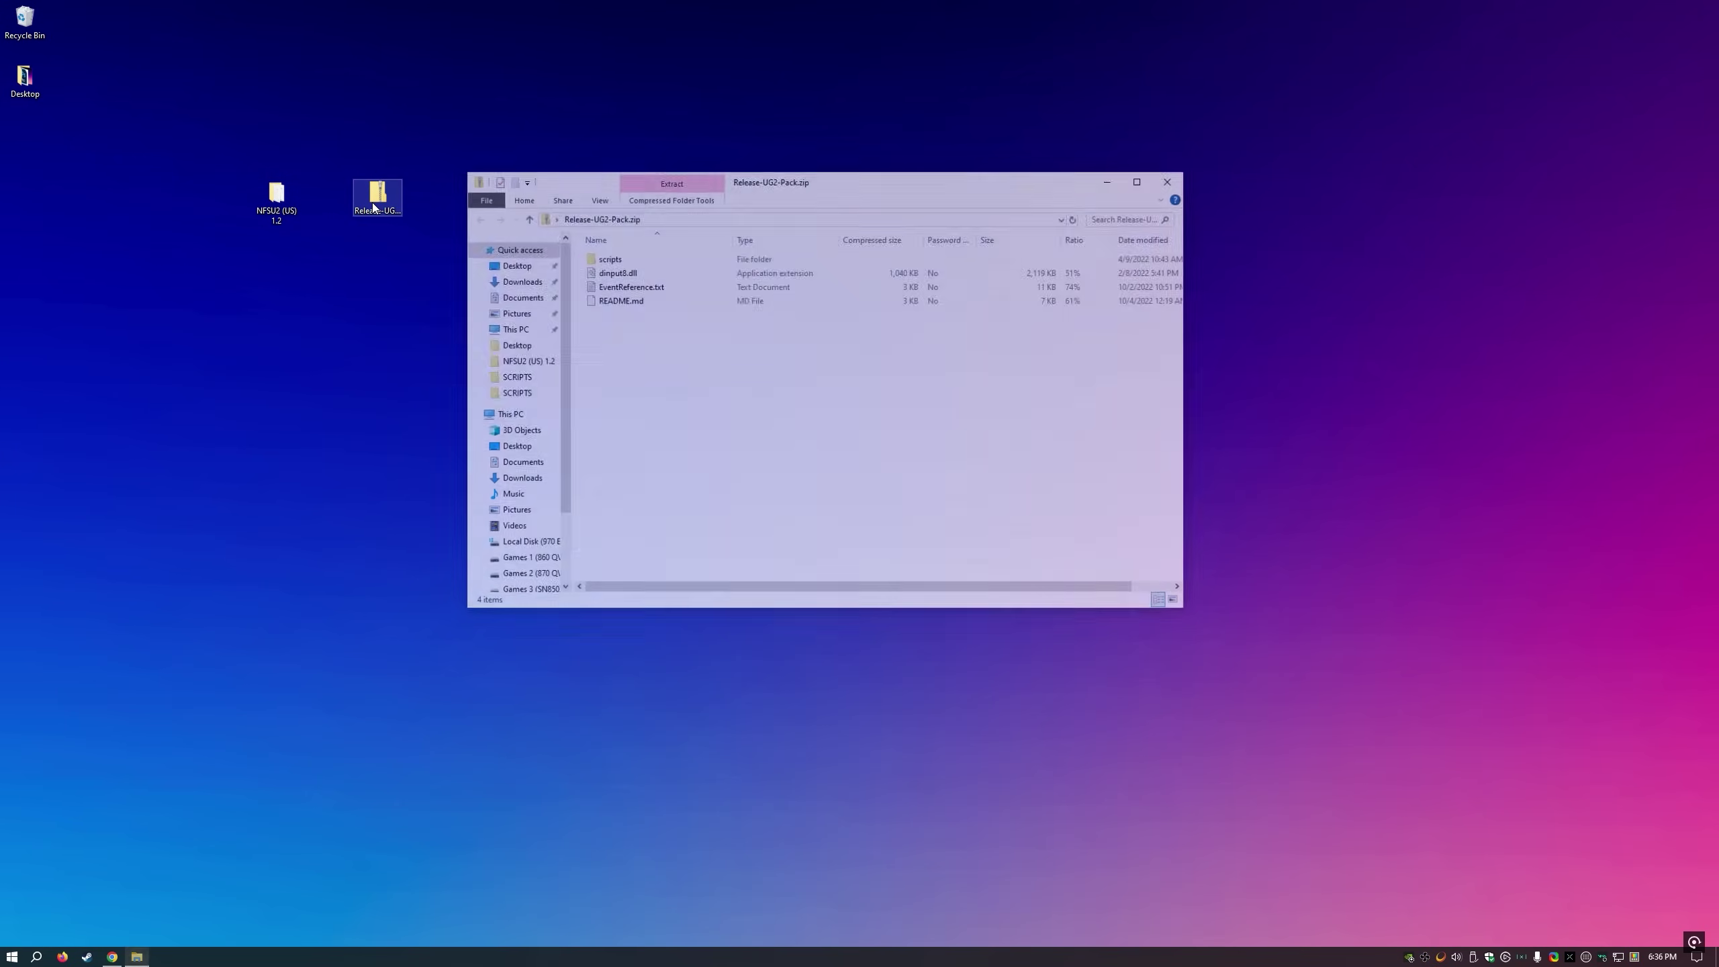
click(613, 261)
ctrl+click(617, 272)
drag(621, 274, 274, 199)
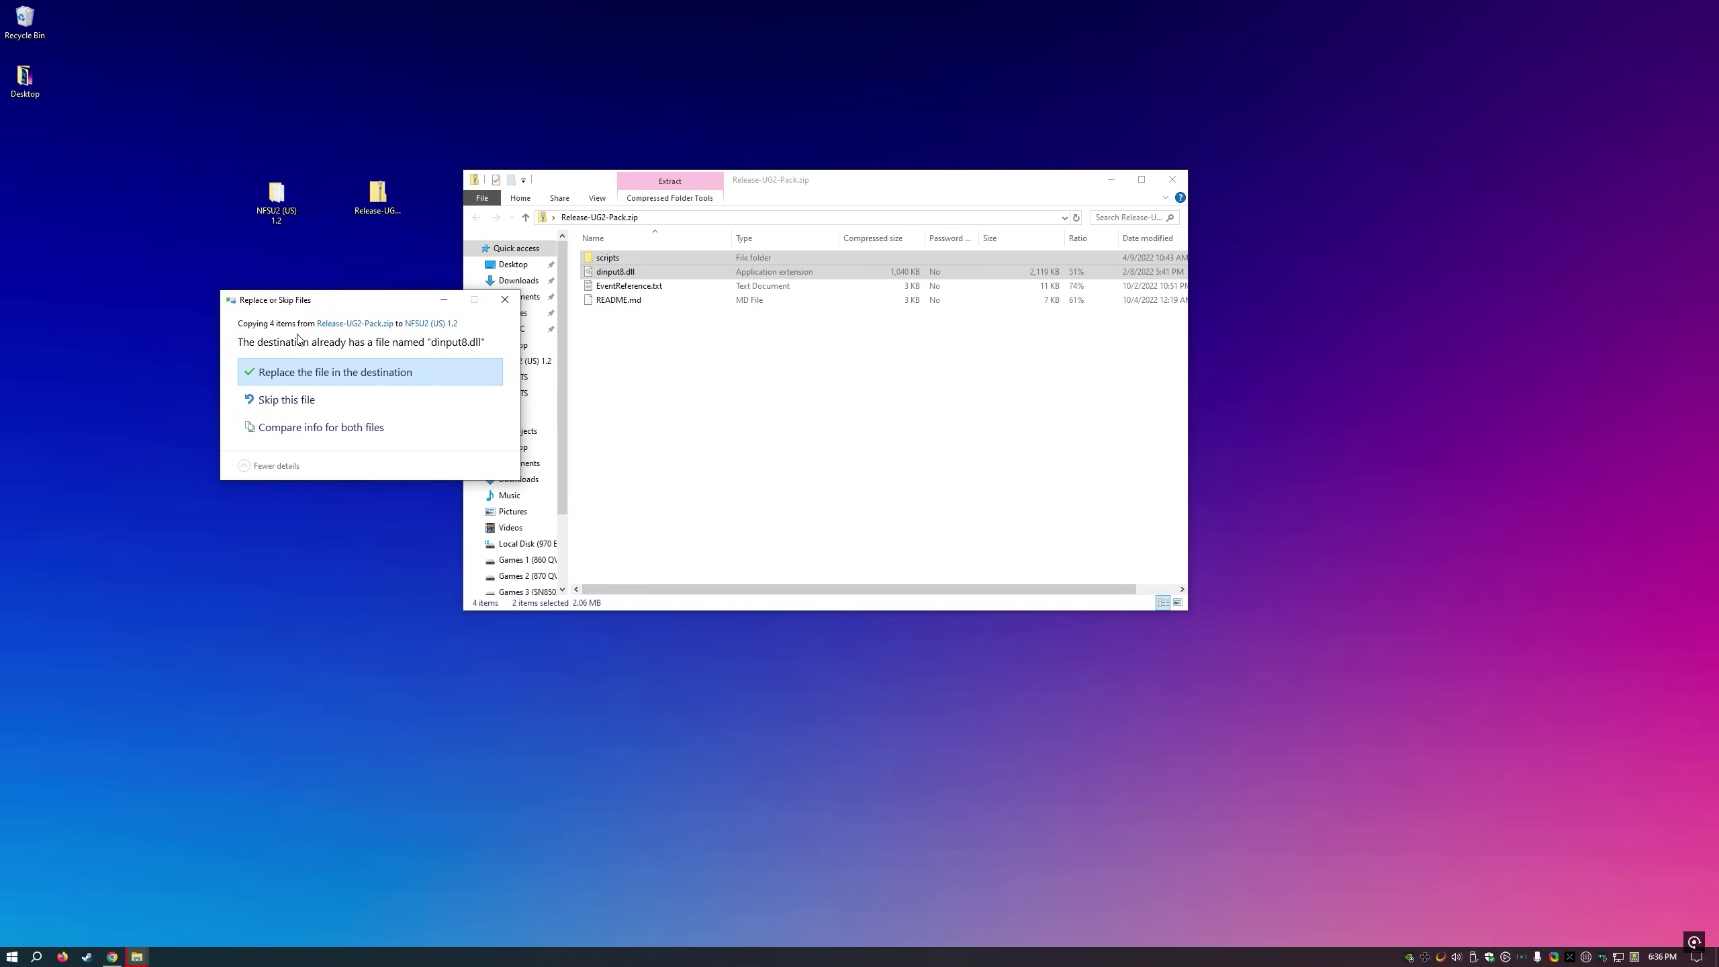
click(313, 374)
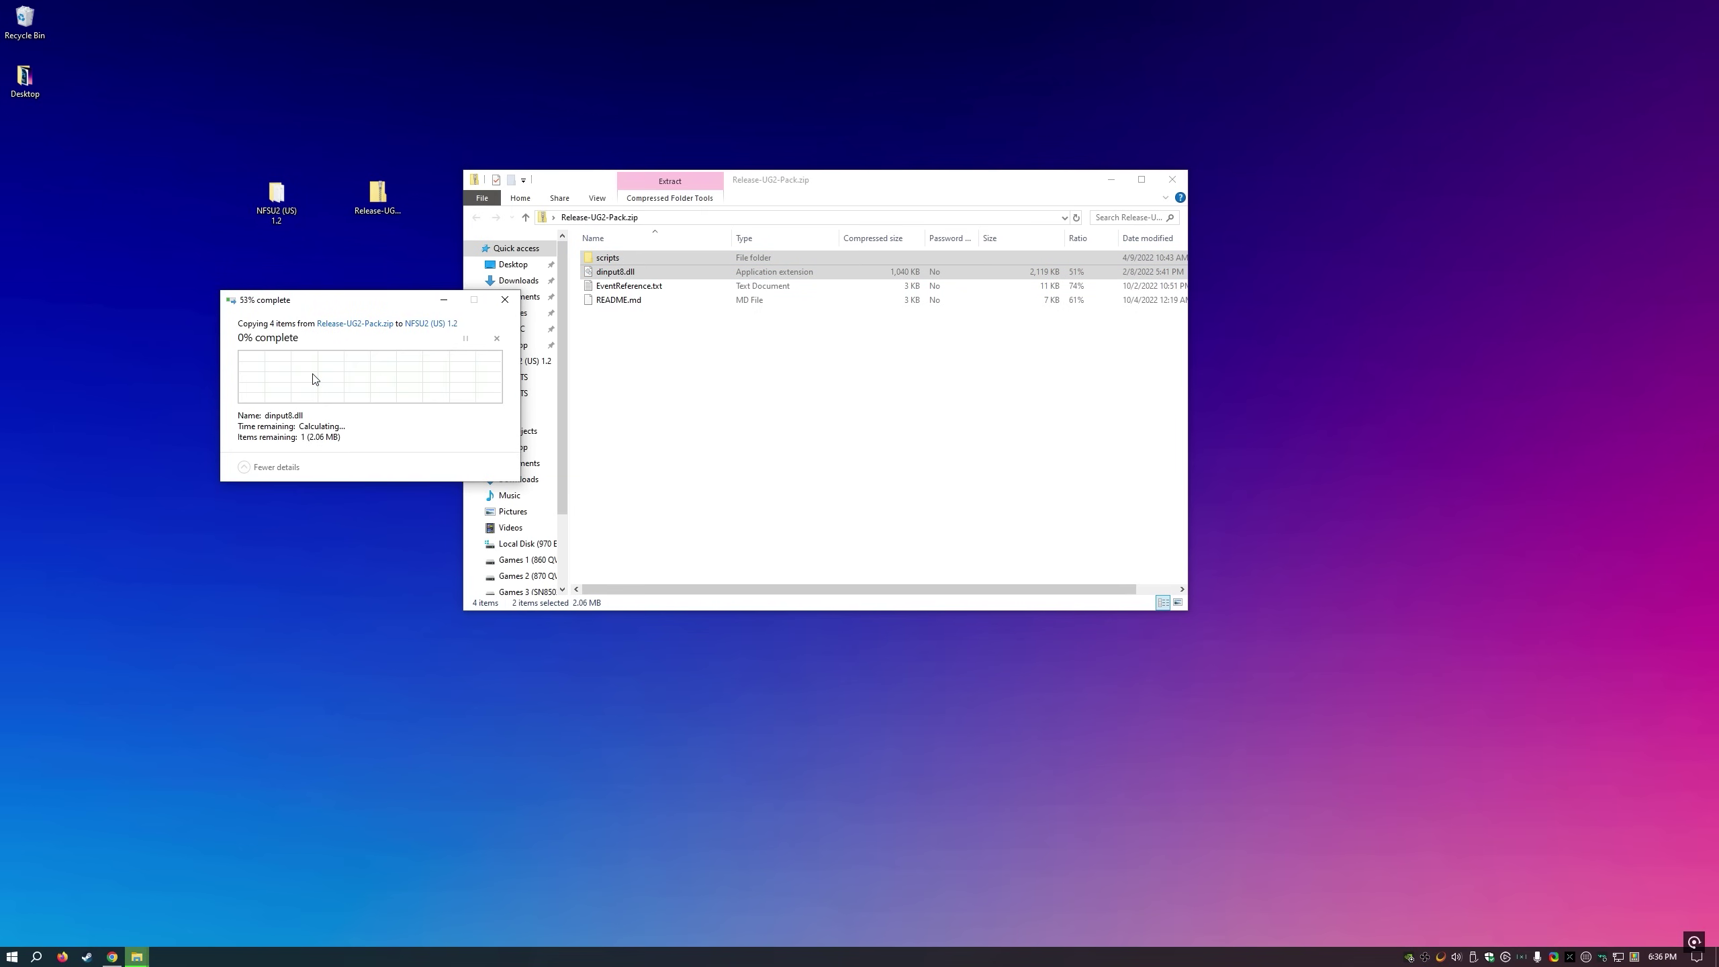
- Open NFSU_XtendedInput.ini from the game's SCRIPTS folder and review its deadzone, controller and keyboard bindings
double_click(276, 200)
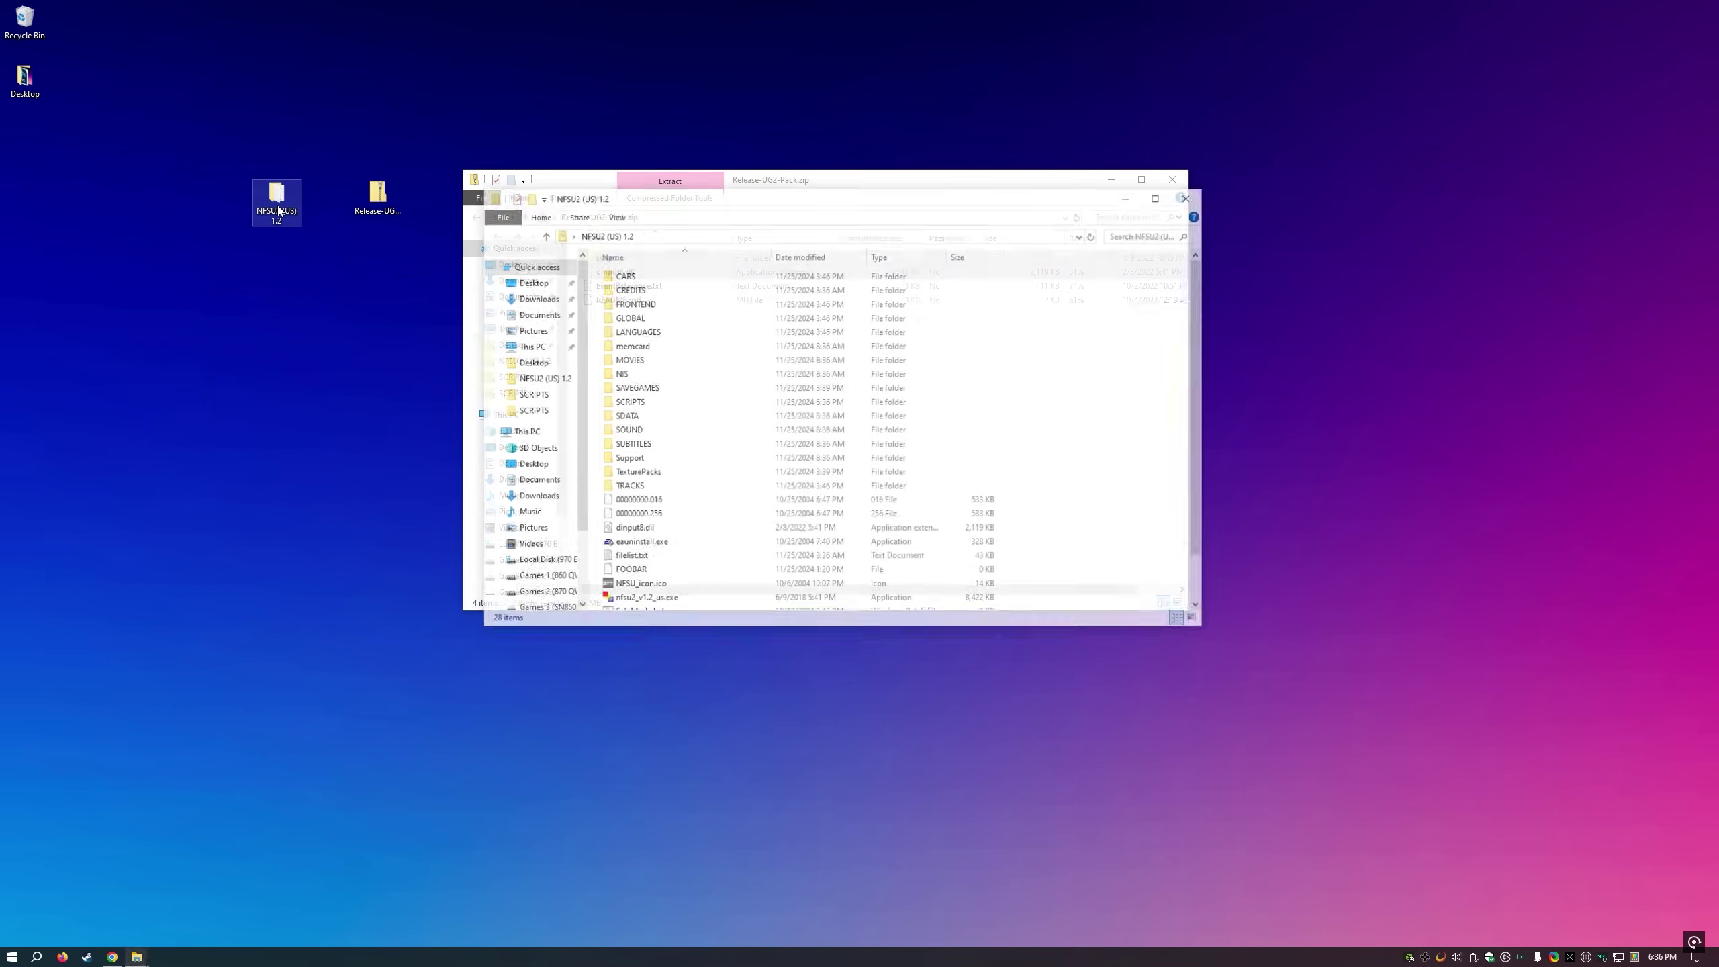
double_click(651, 405)
scroll(684, 499, down, 2)
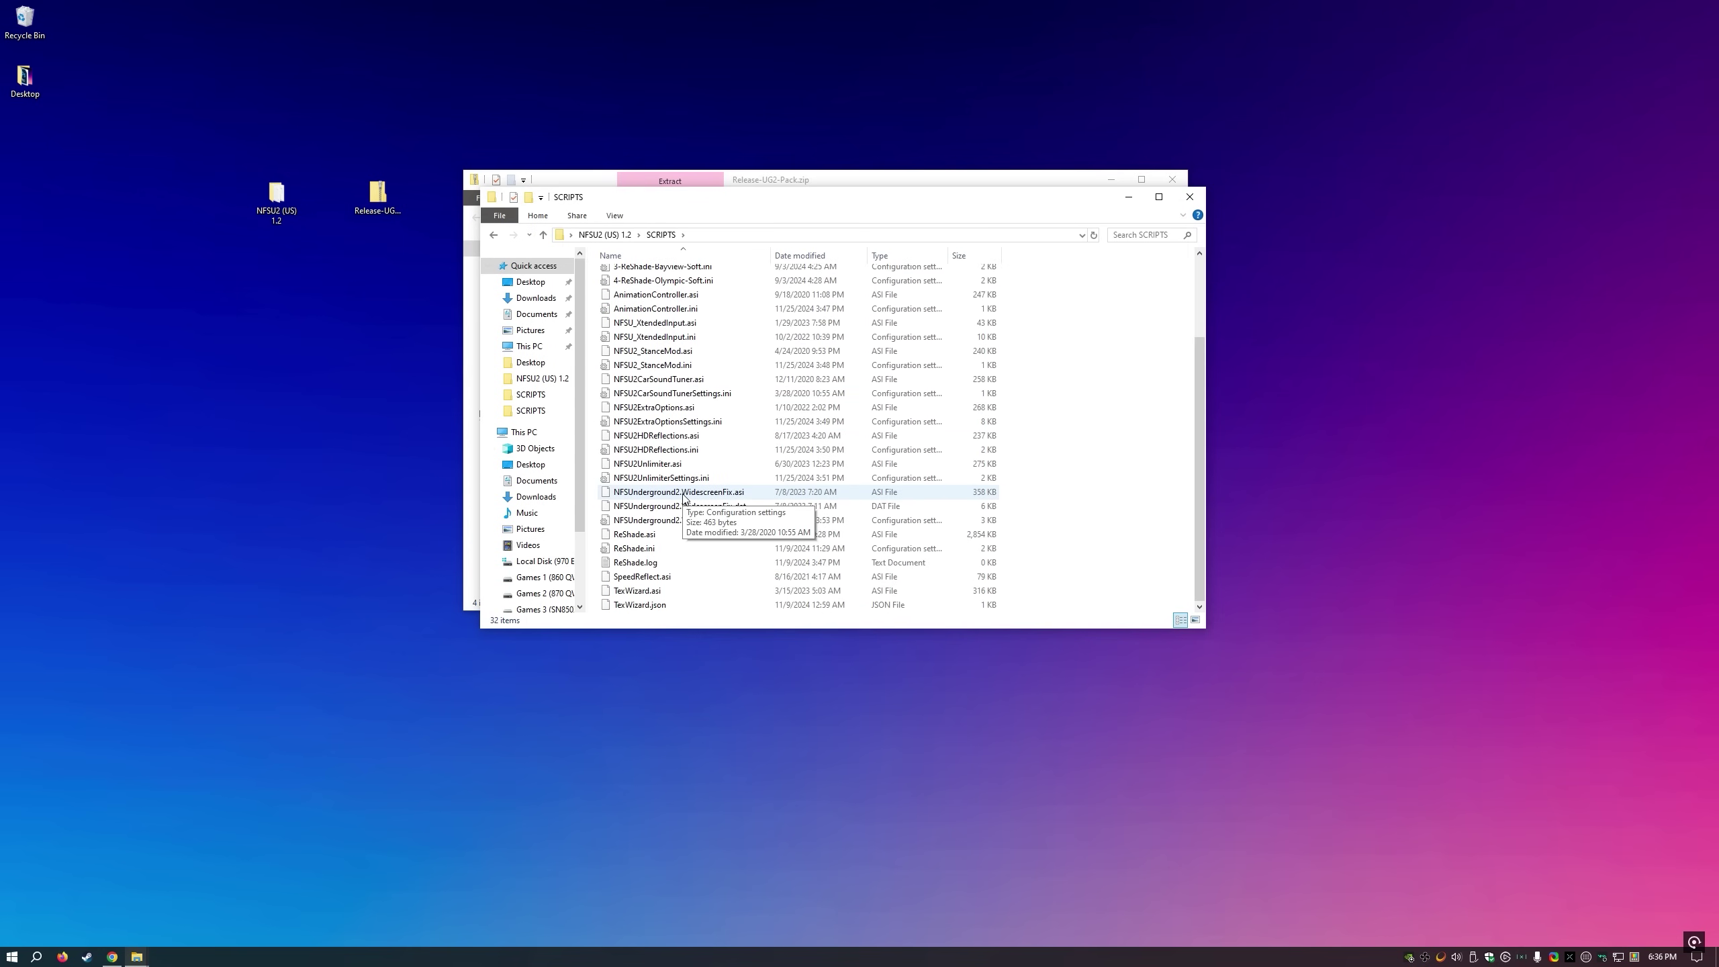
double_click(660, 339)
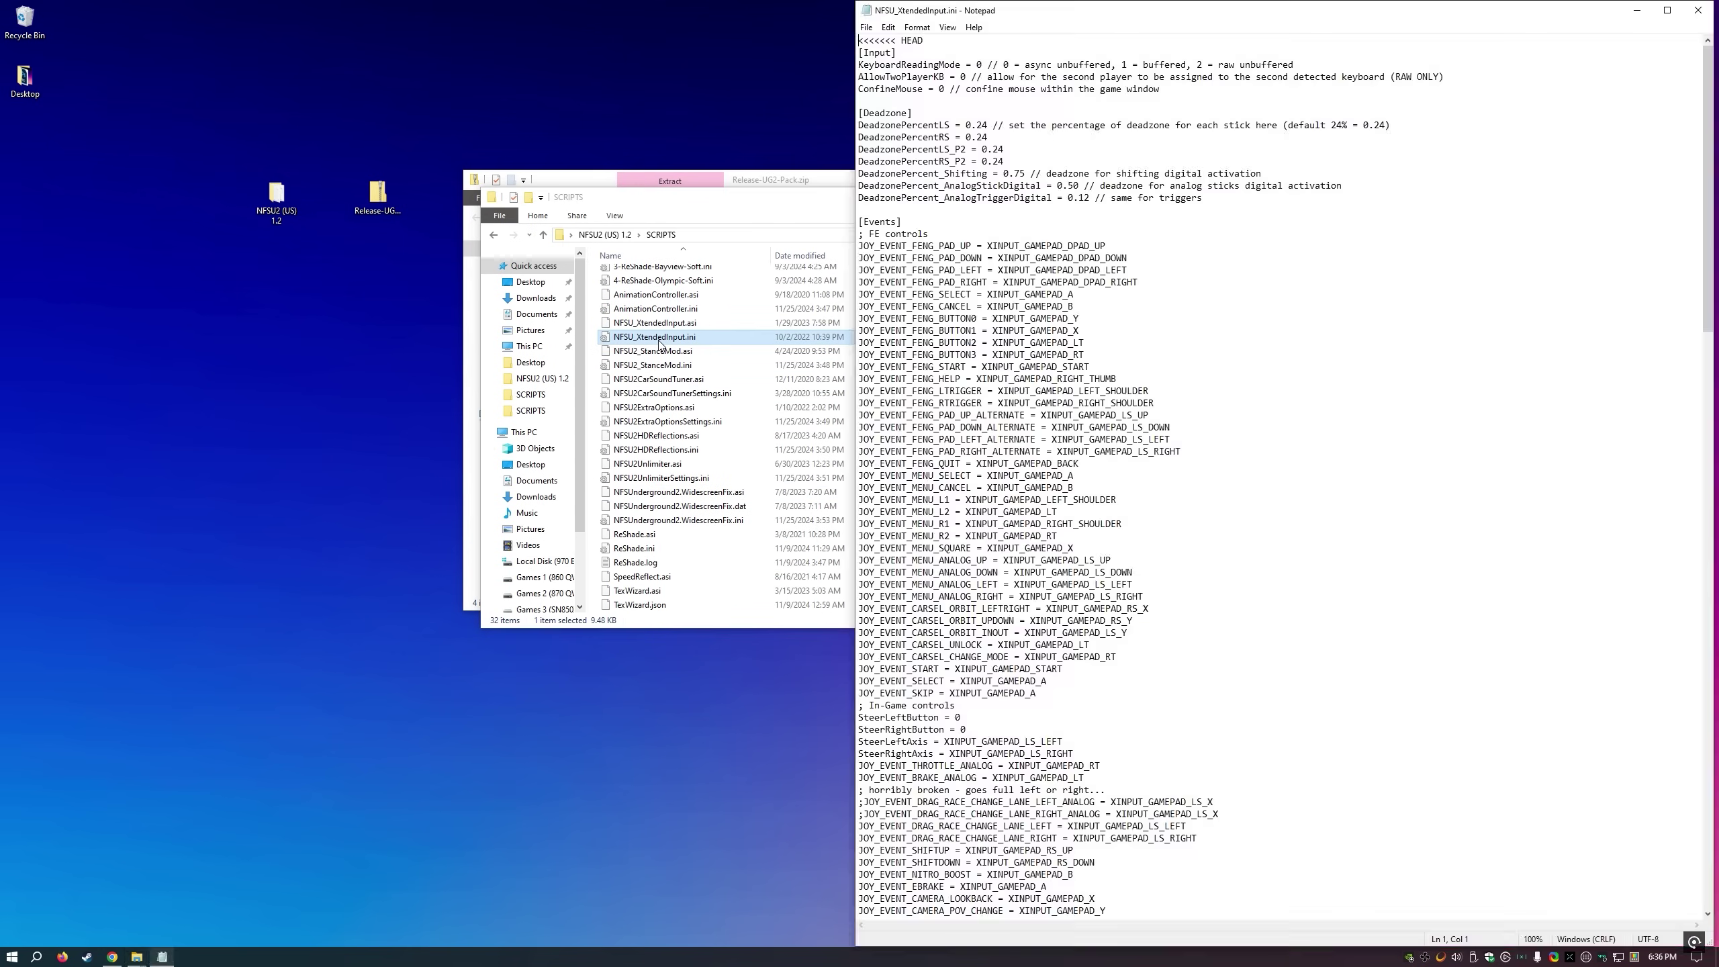
scroll(1011, 391, down, 8)
scroll(1010, 391, down, 13)
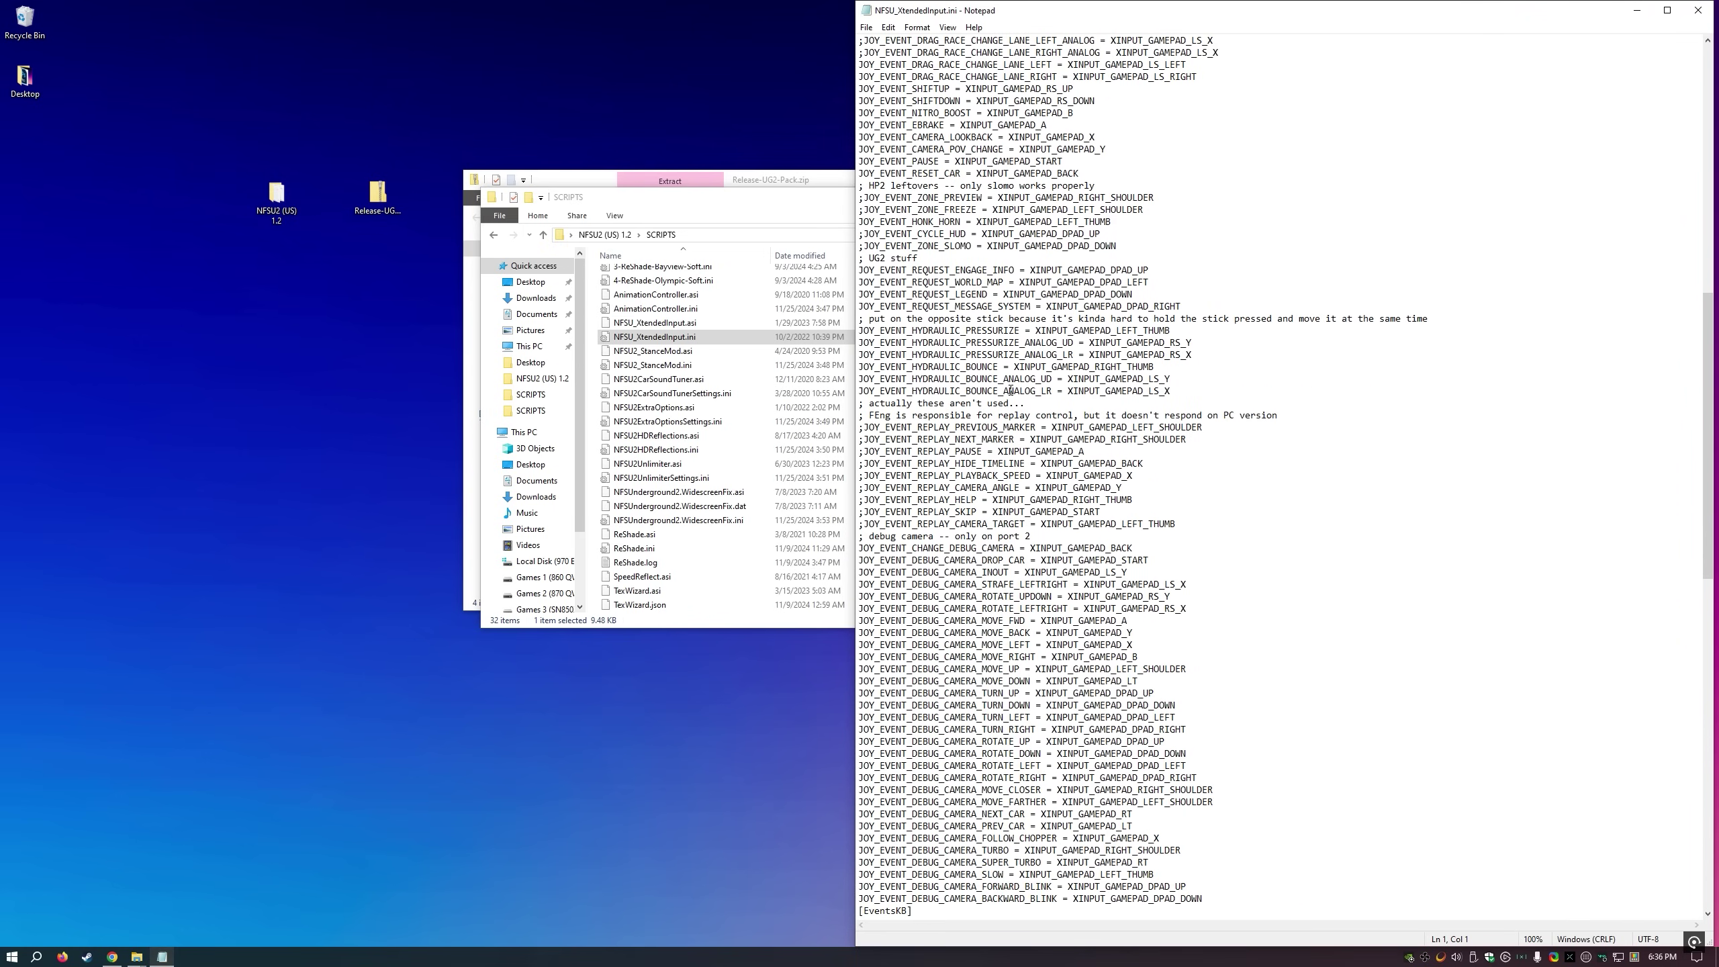
scroll(1010, 391, down, 11)
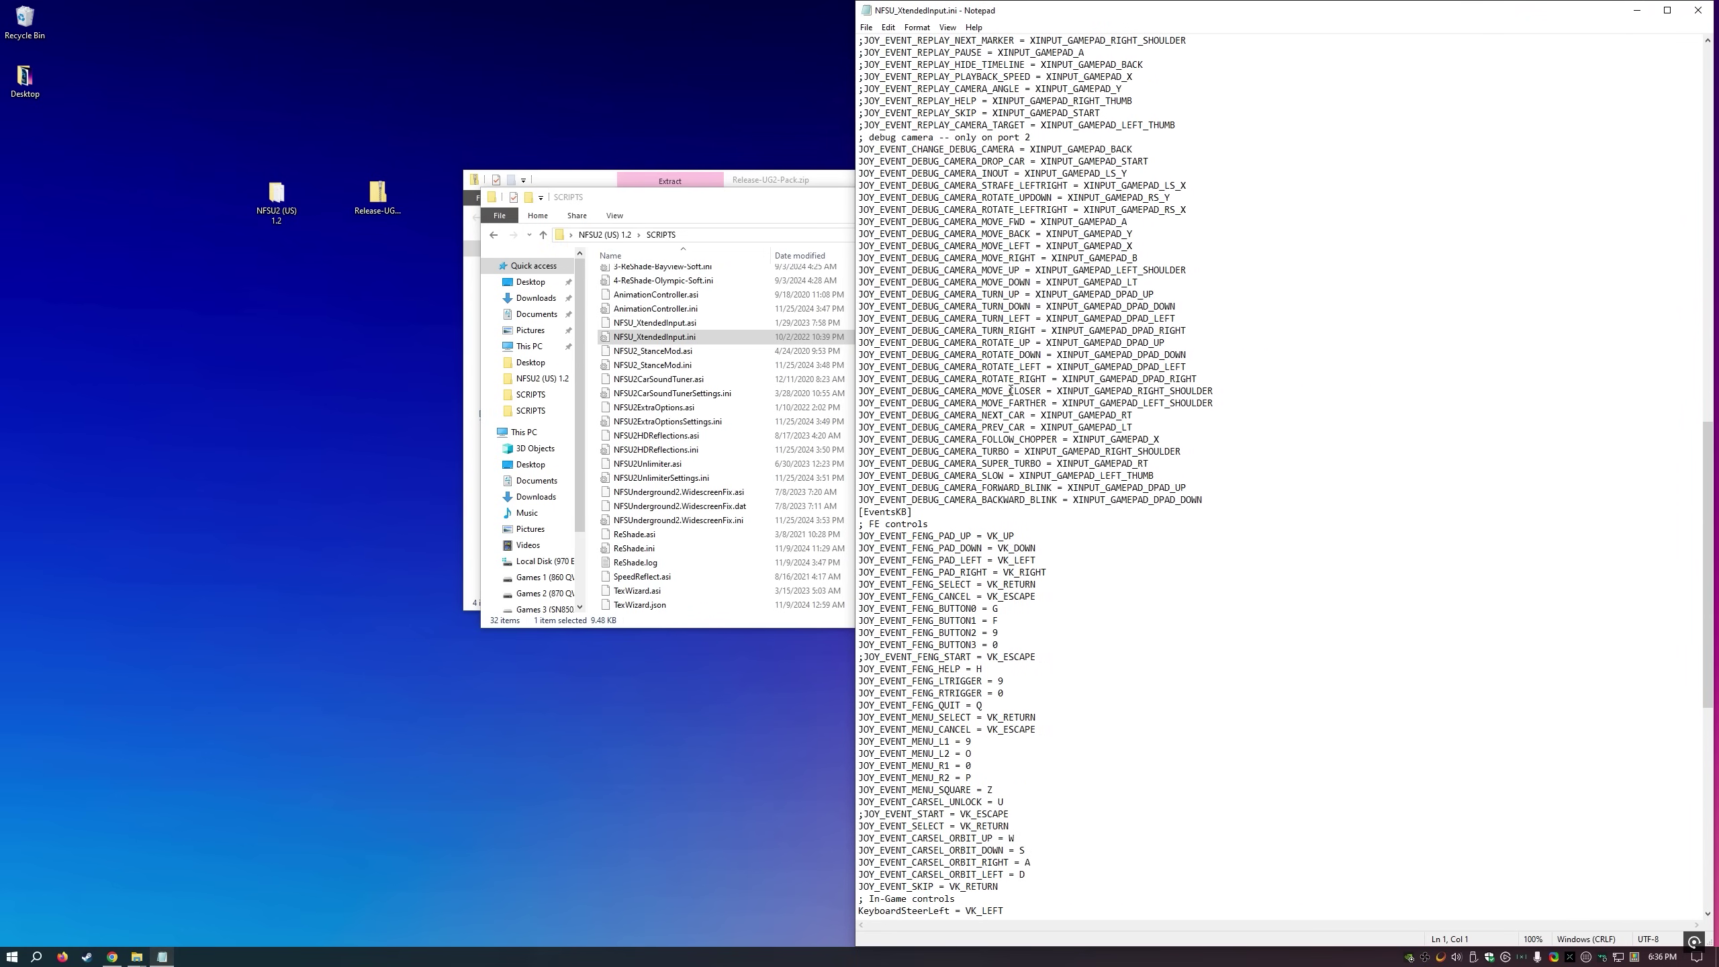
scroll(1011, 391, down, 10)
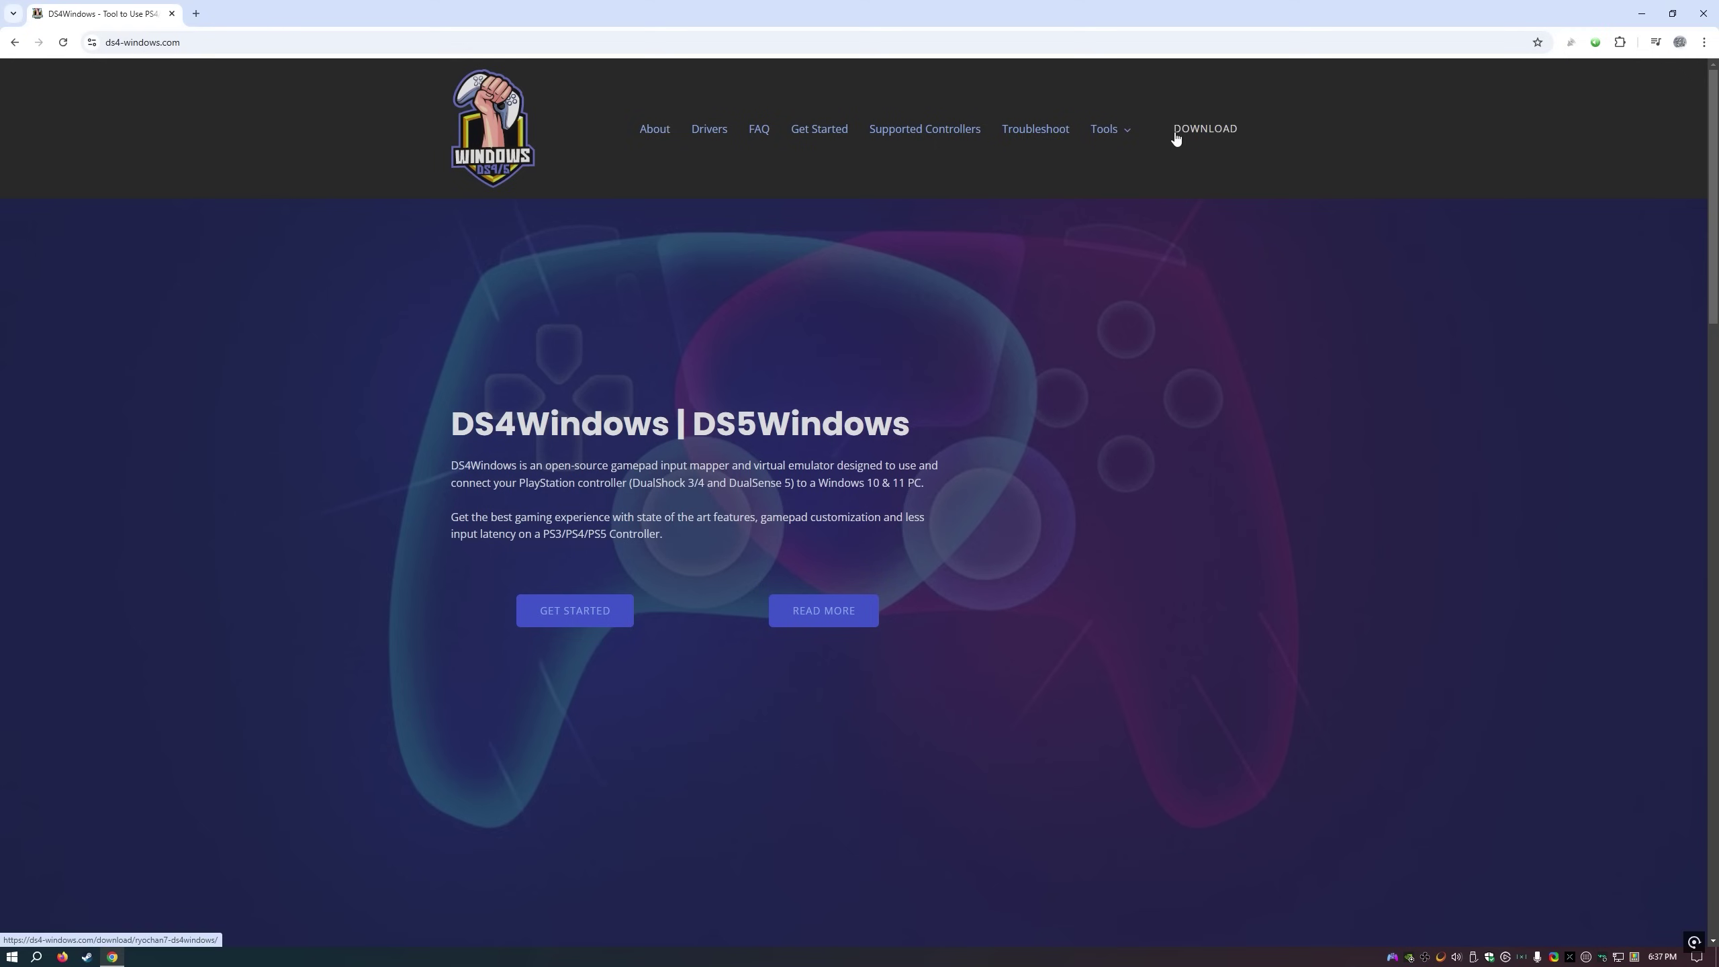
- Leave the browser and bring up the running DS4Windows controller tool
click(1641, 14)
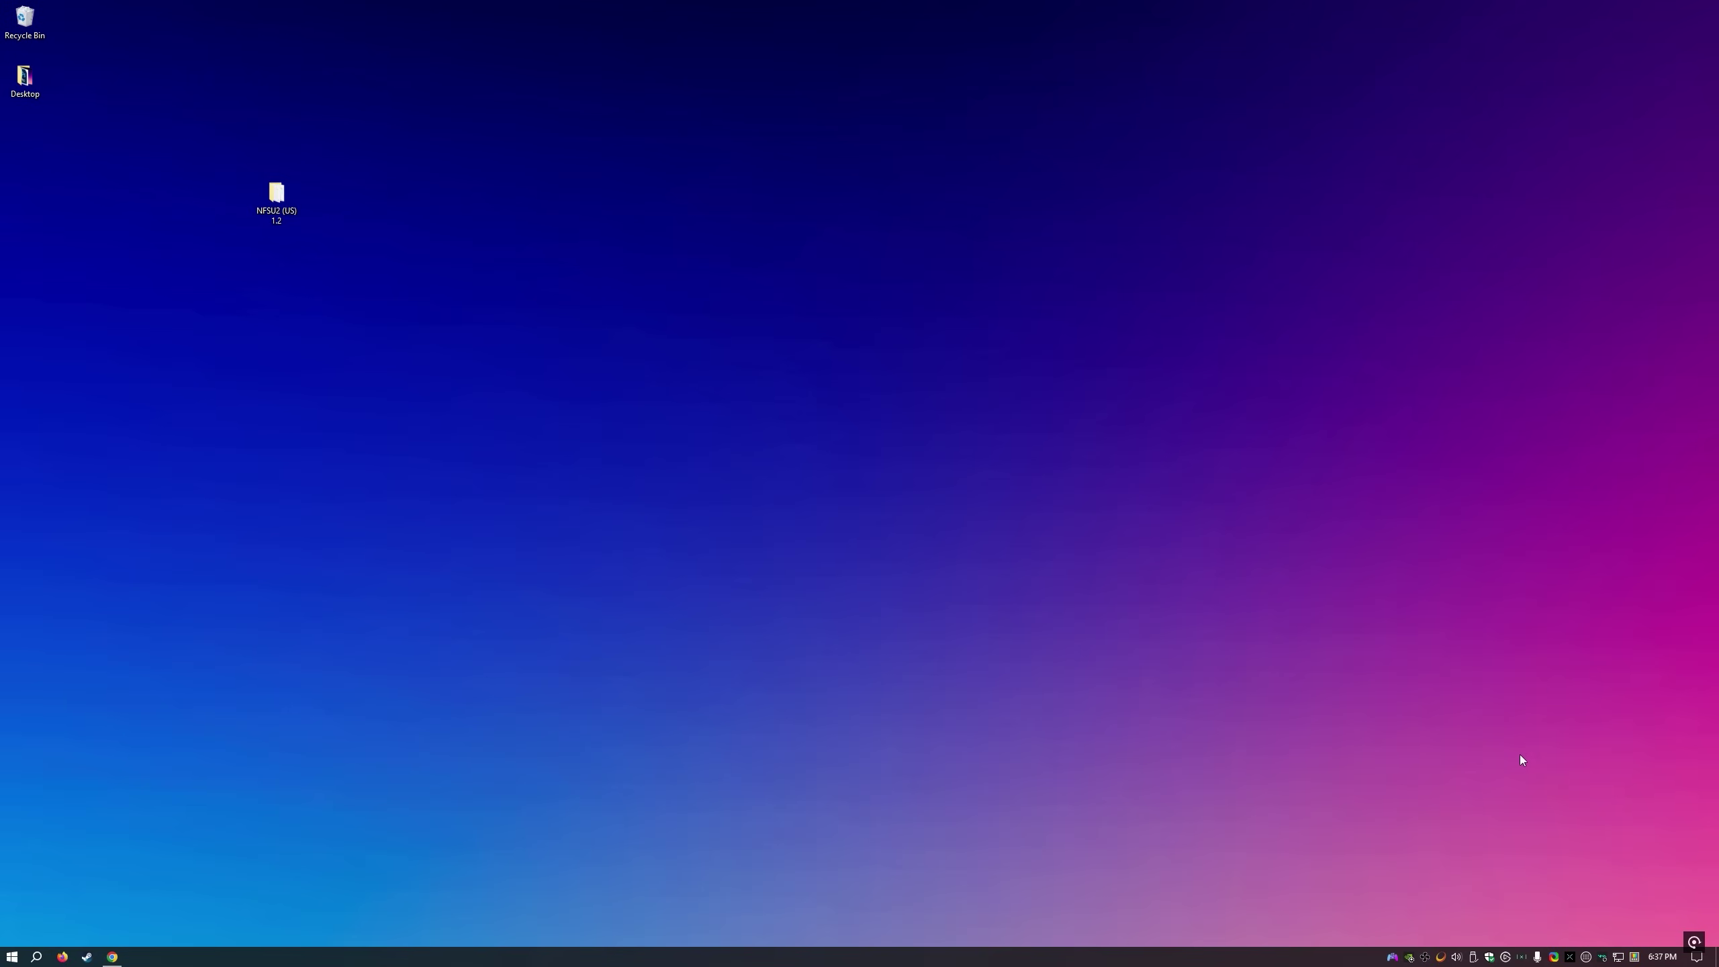
right_click(1390, 957)
click(1420, 896)
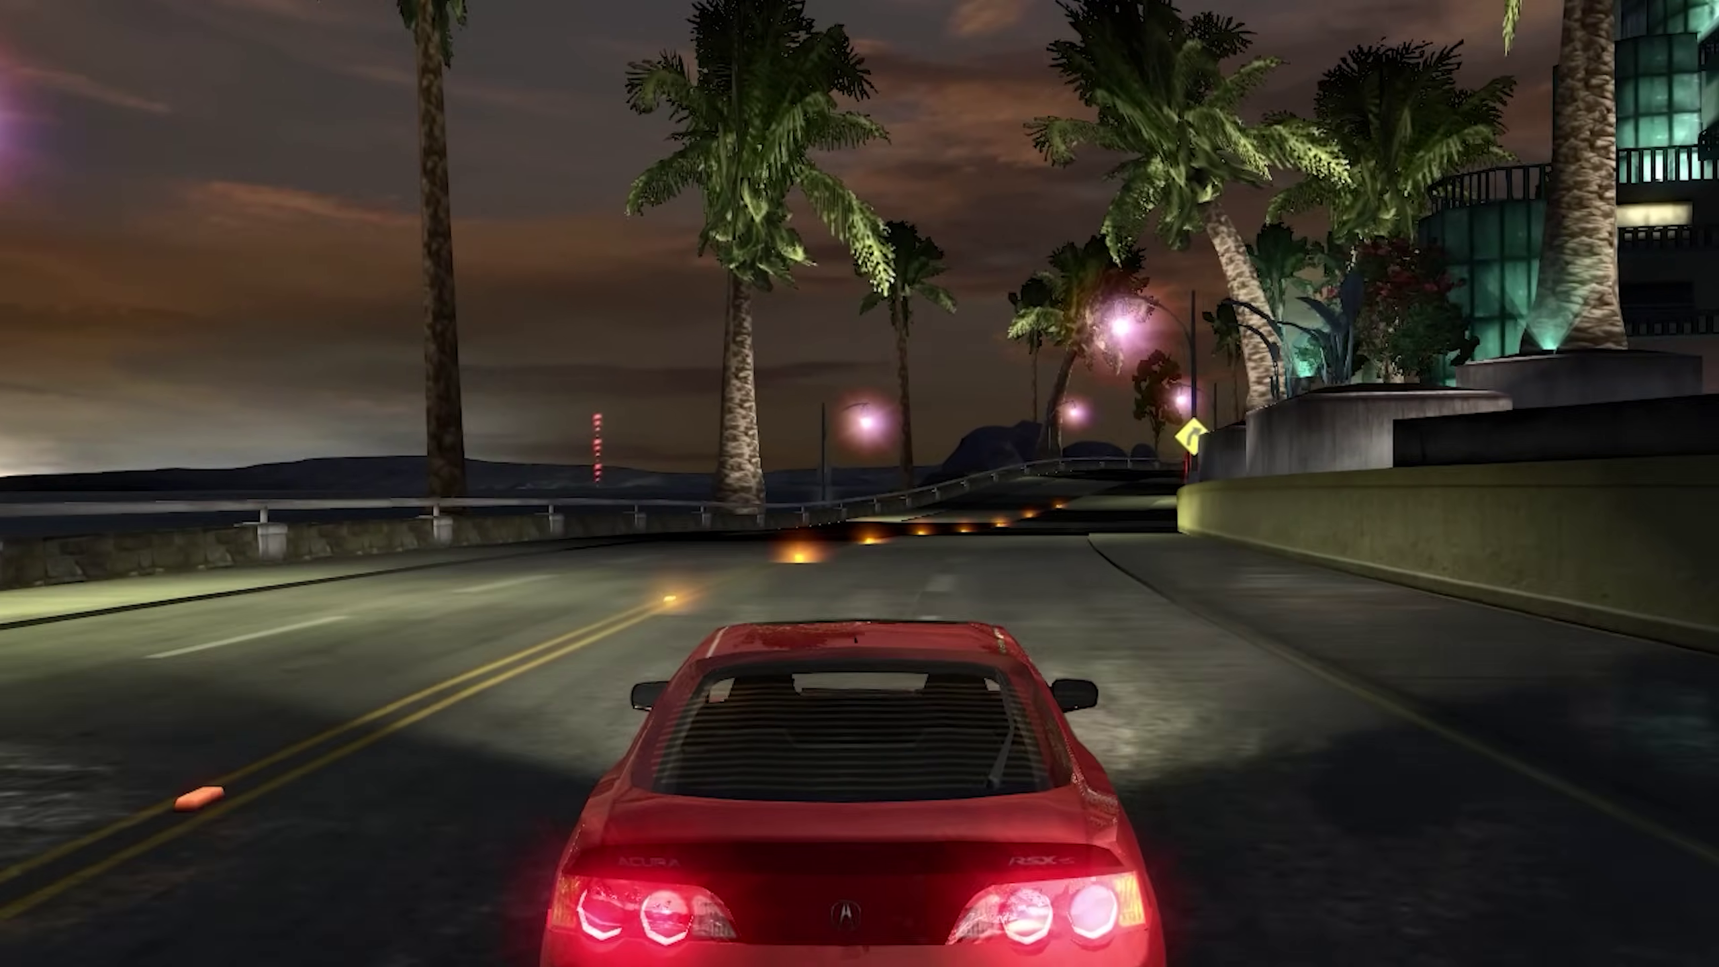
- Switch to NVIDIA Control Panel and select the Anisotropic filtering setting in the Need for Speed Underground 2 program profile
right_click(748, 342)
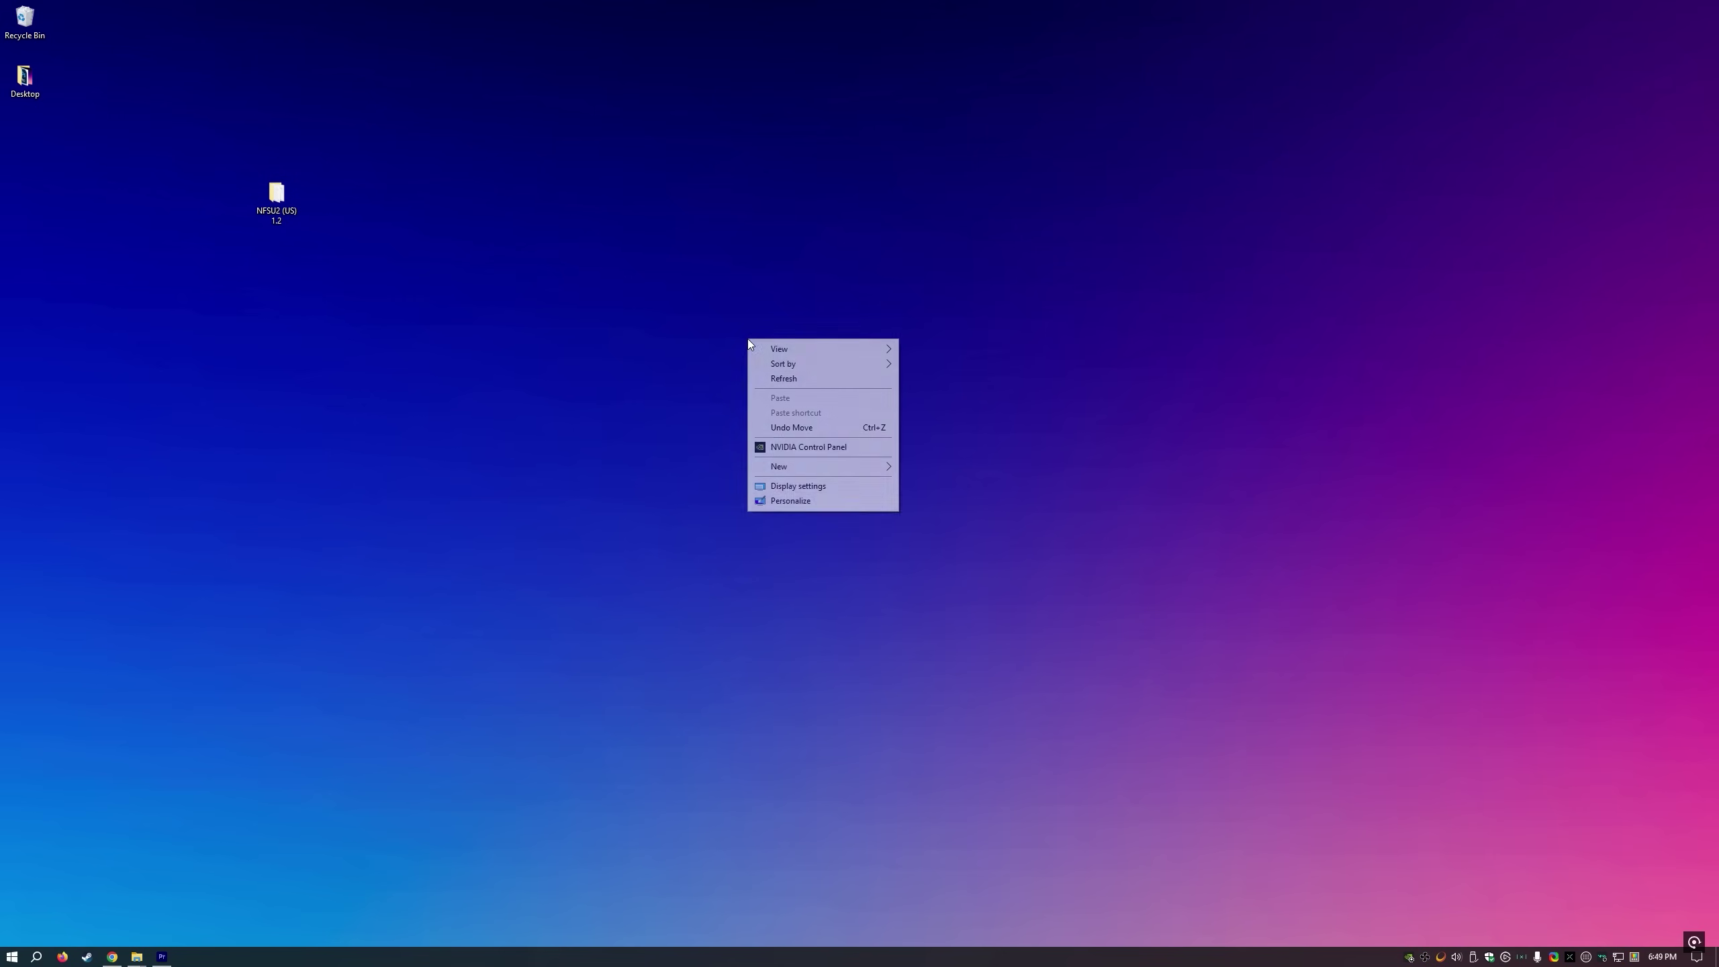
click(773, 448)
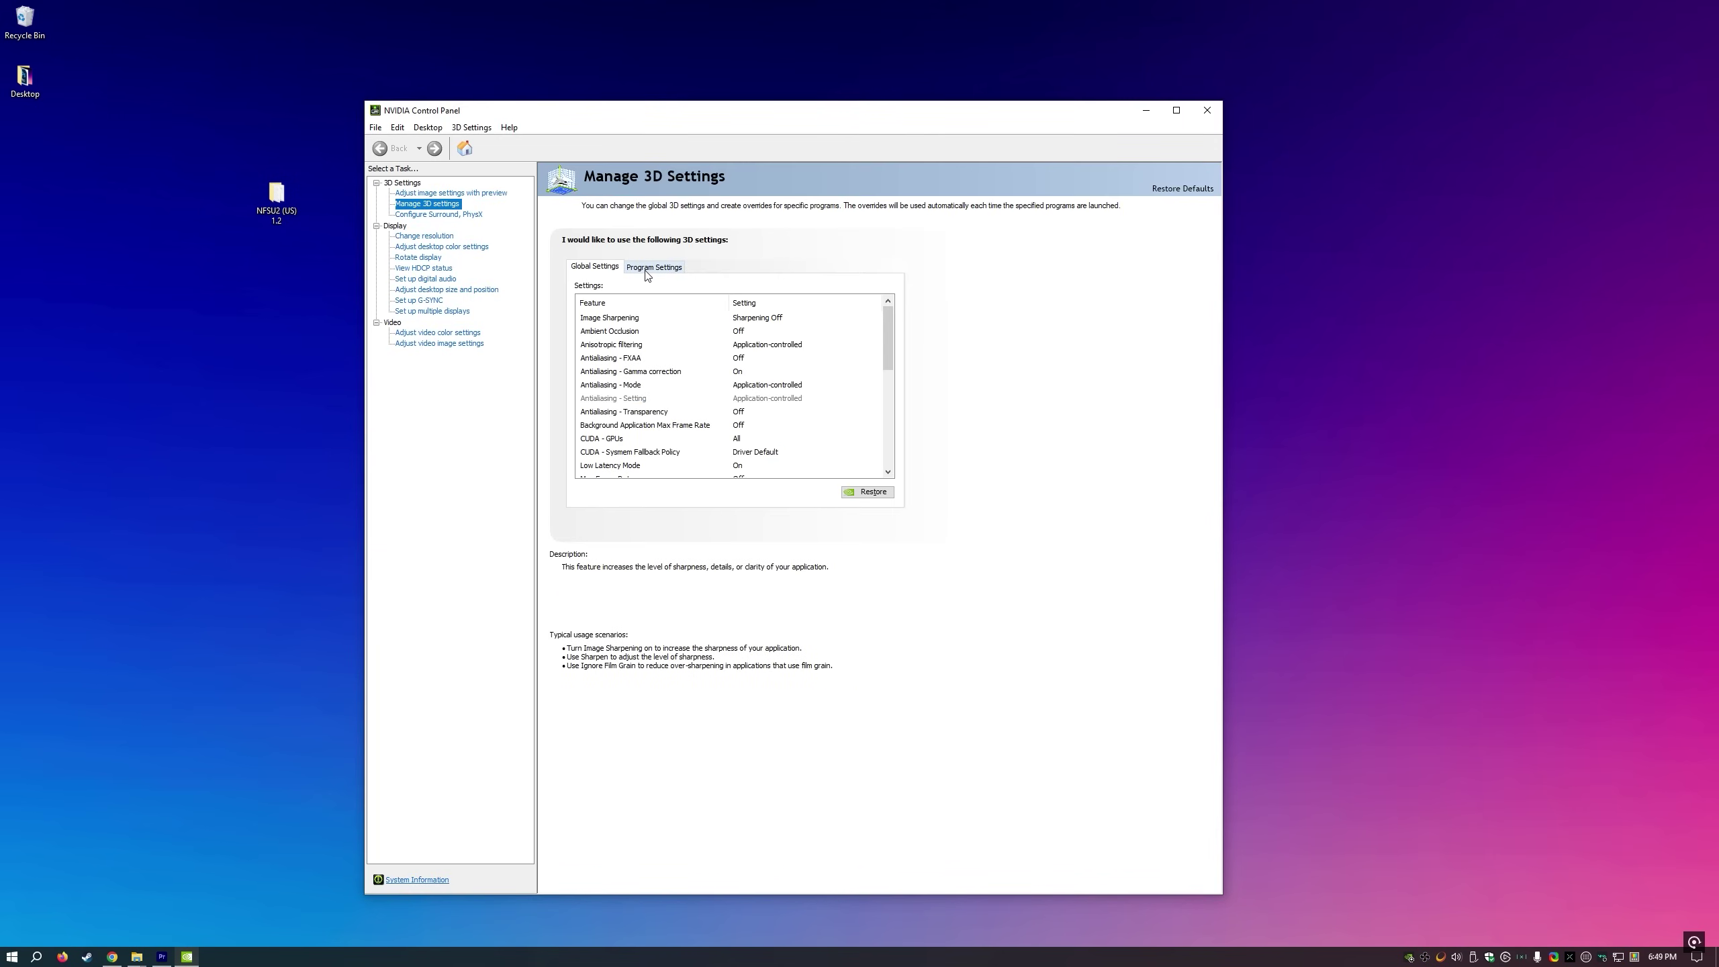
click(646, 269)
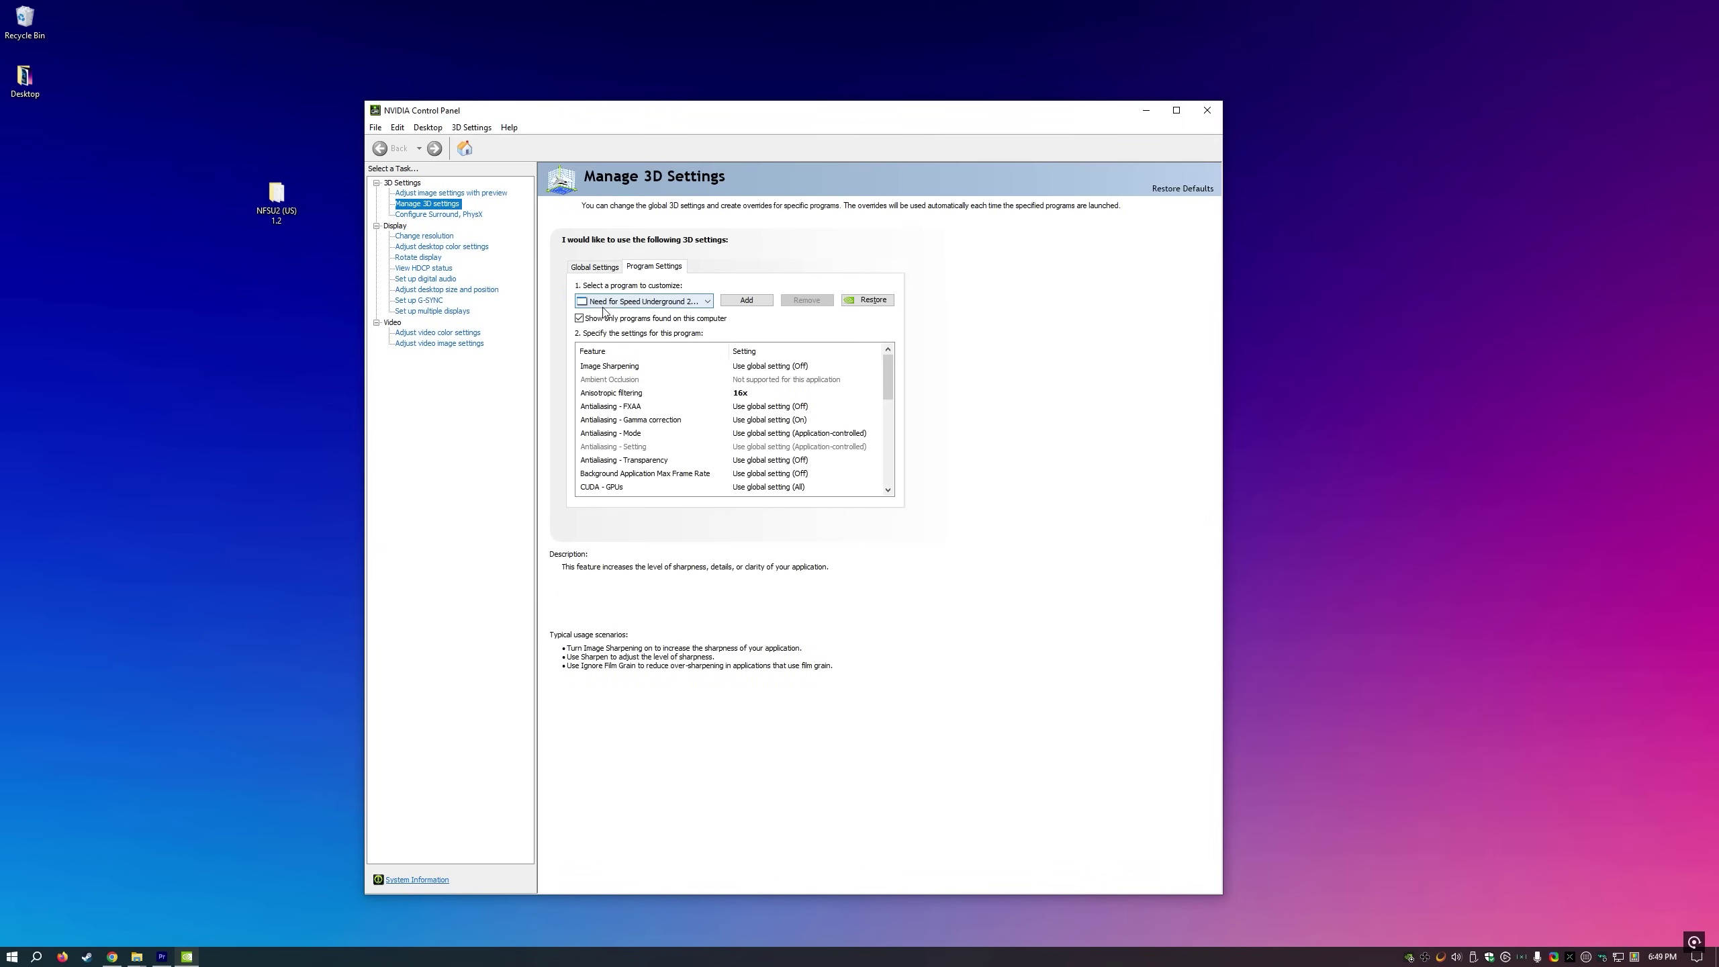
click(745, 394)
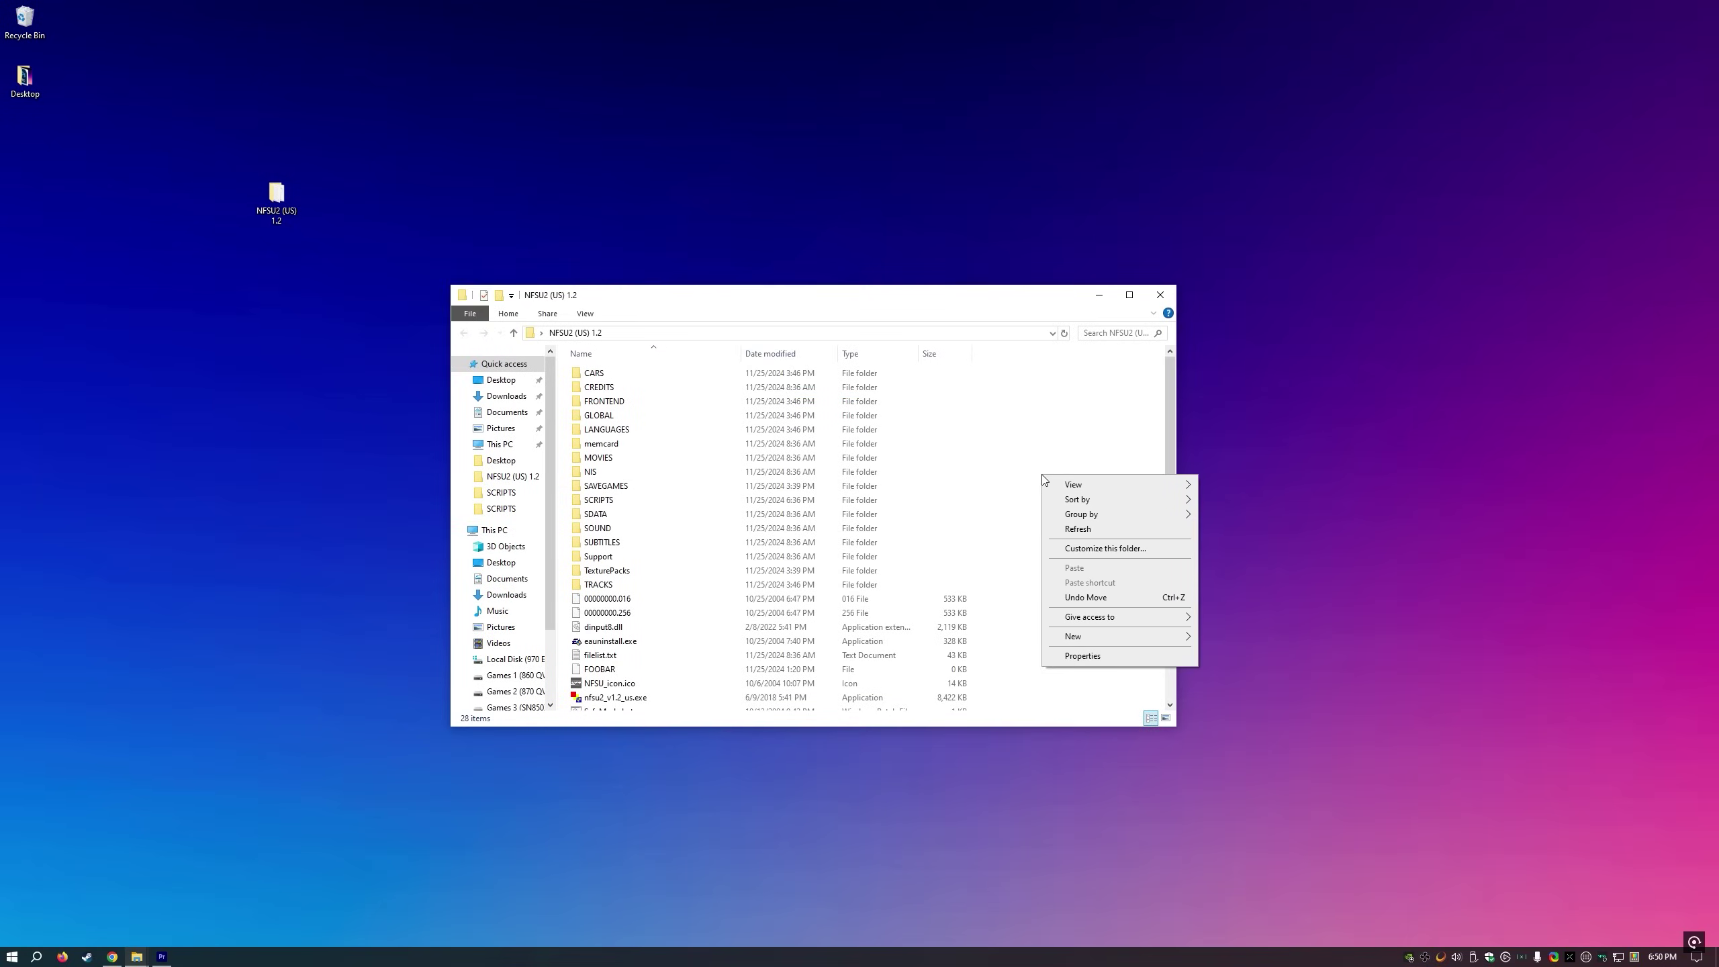
- Create a text document in the NFSU2 (US) 1.2 folder and name it dxvk.conf, accepting the extension change
mouse_move(1100, 637)
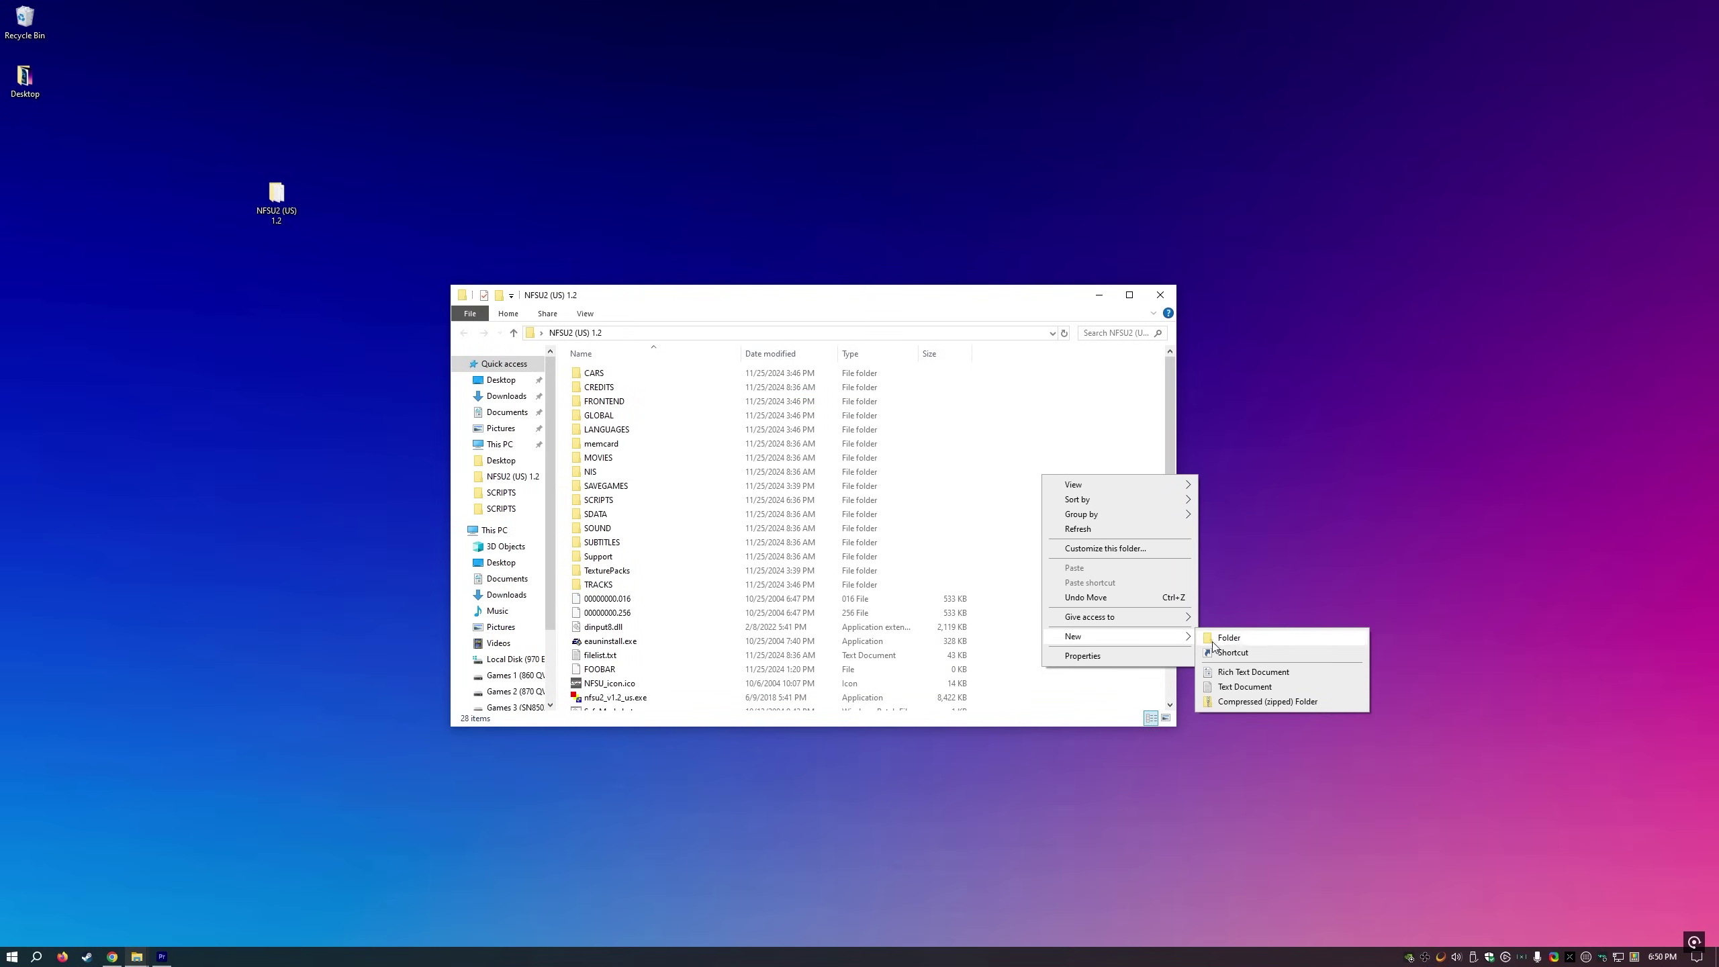
click(1244, 687)
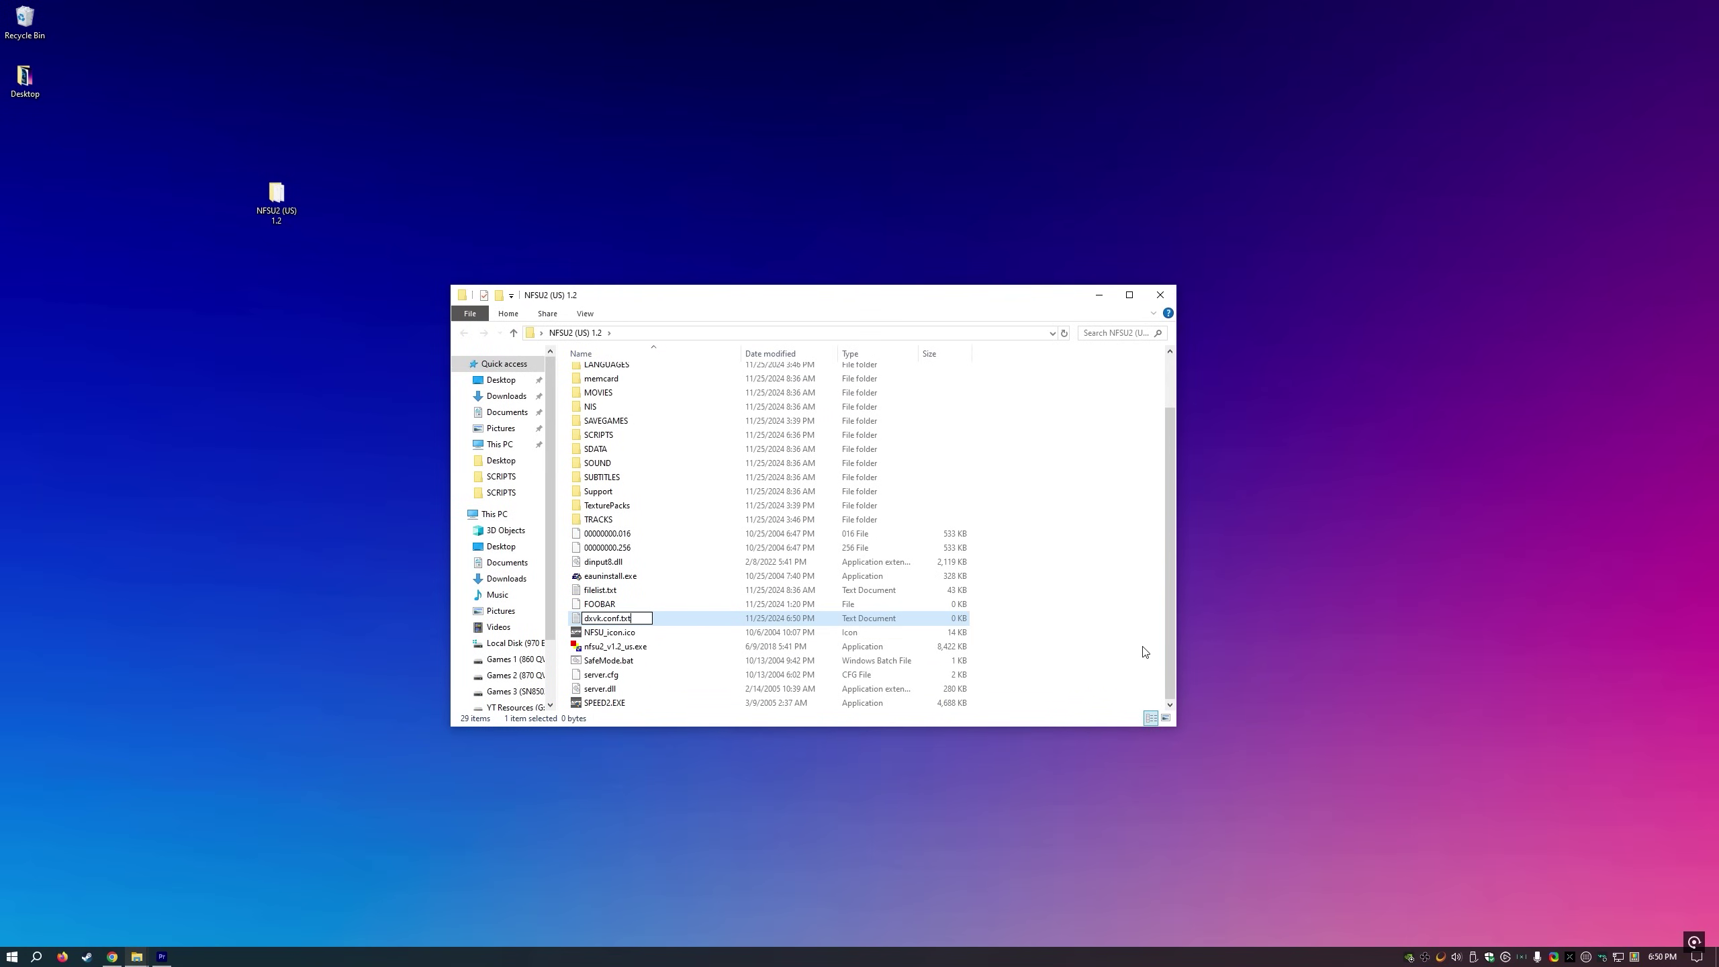
key(Return)
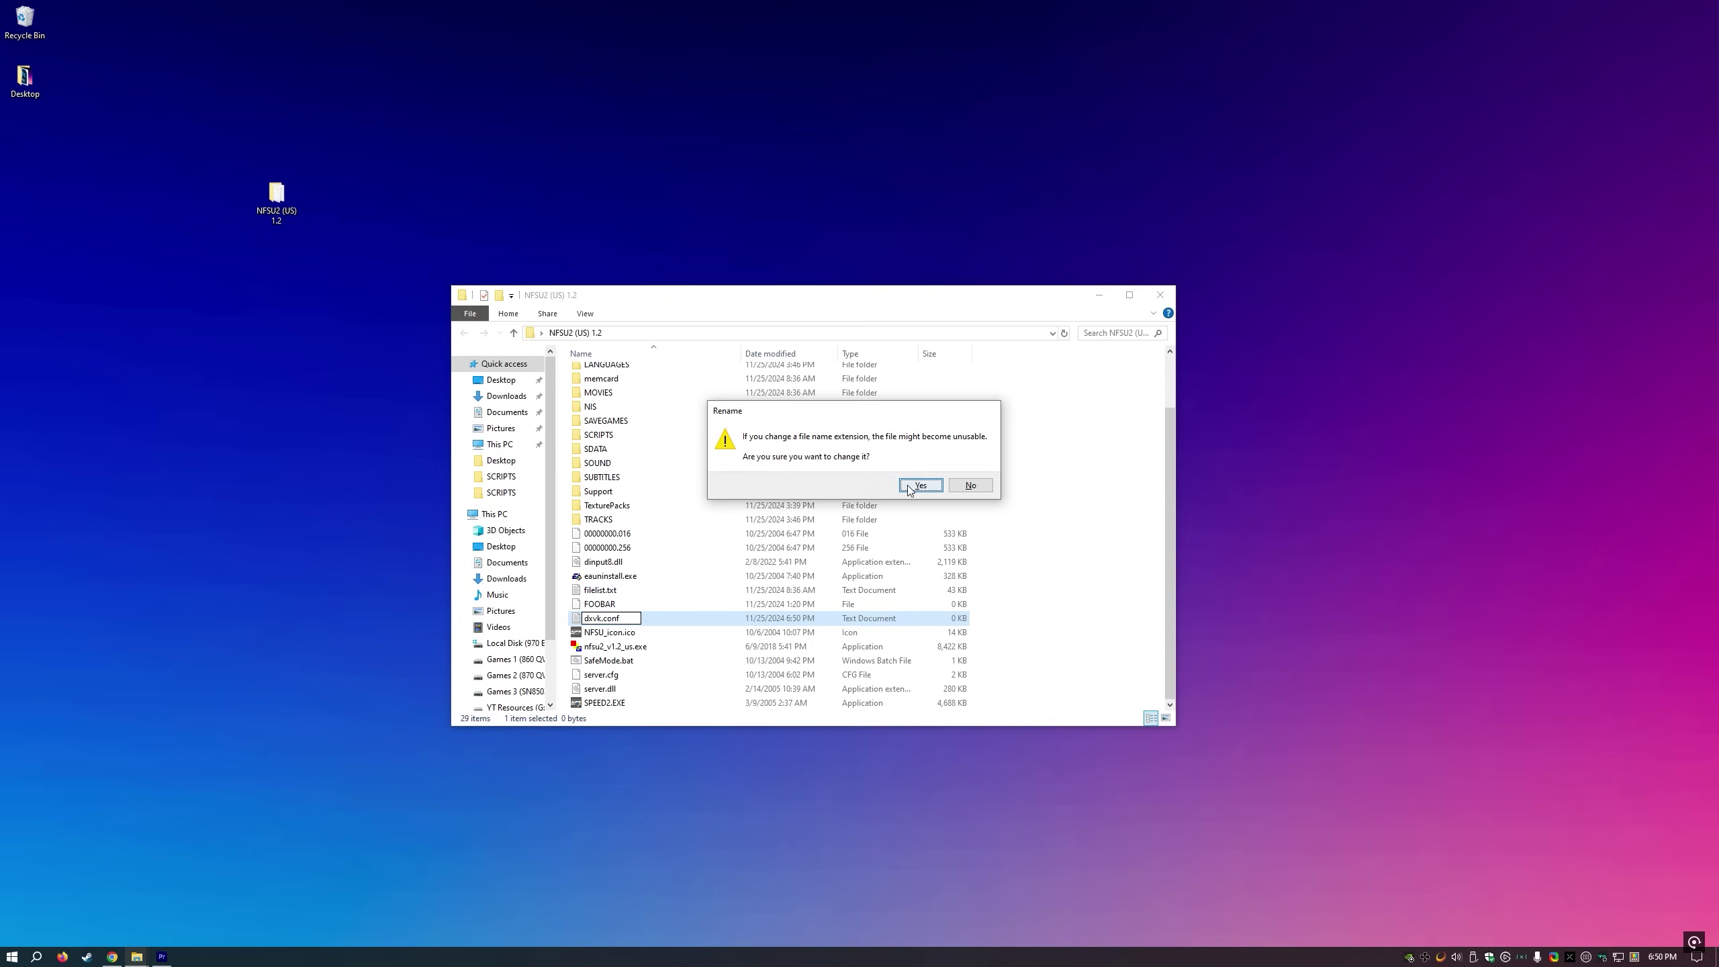
click(920, 486)
- Open dxvk.conf with Notepad and make Notepad the default app for .conf files
double_click(616, 623)
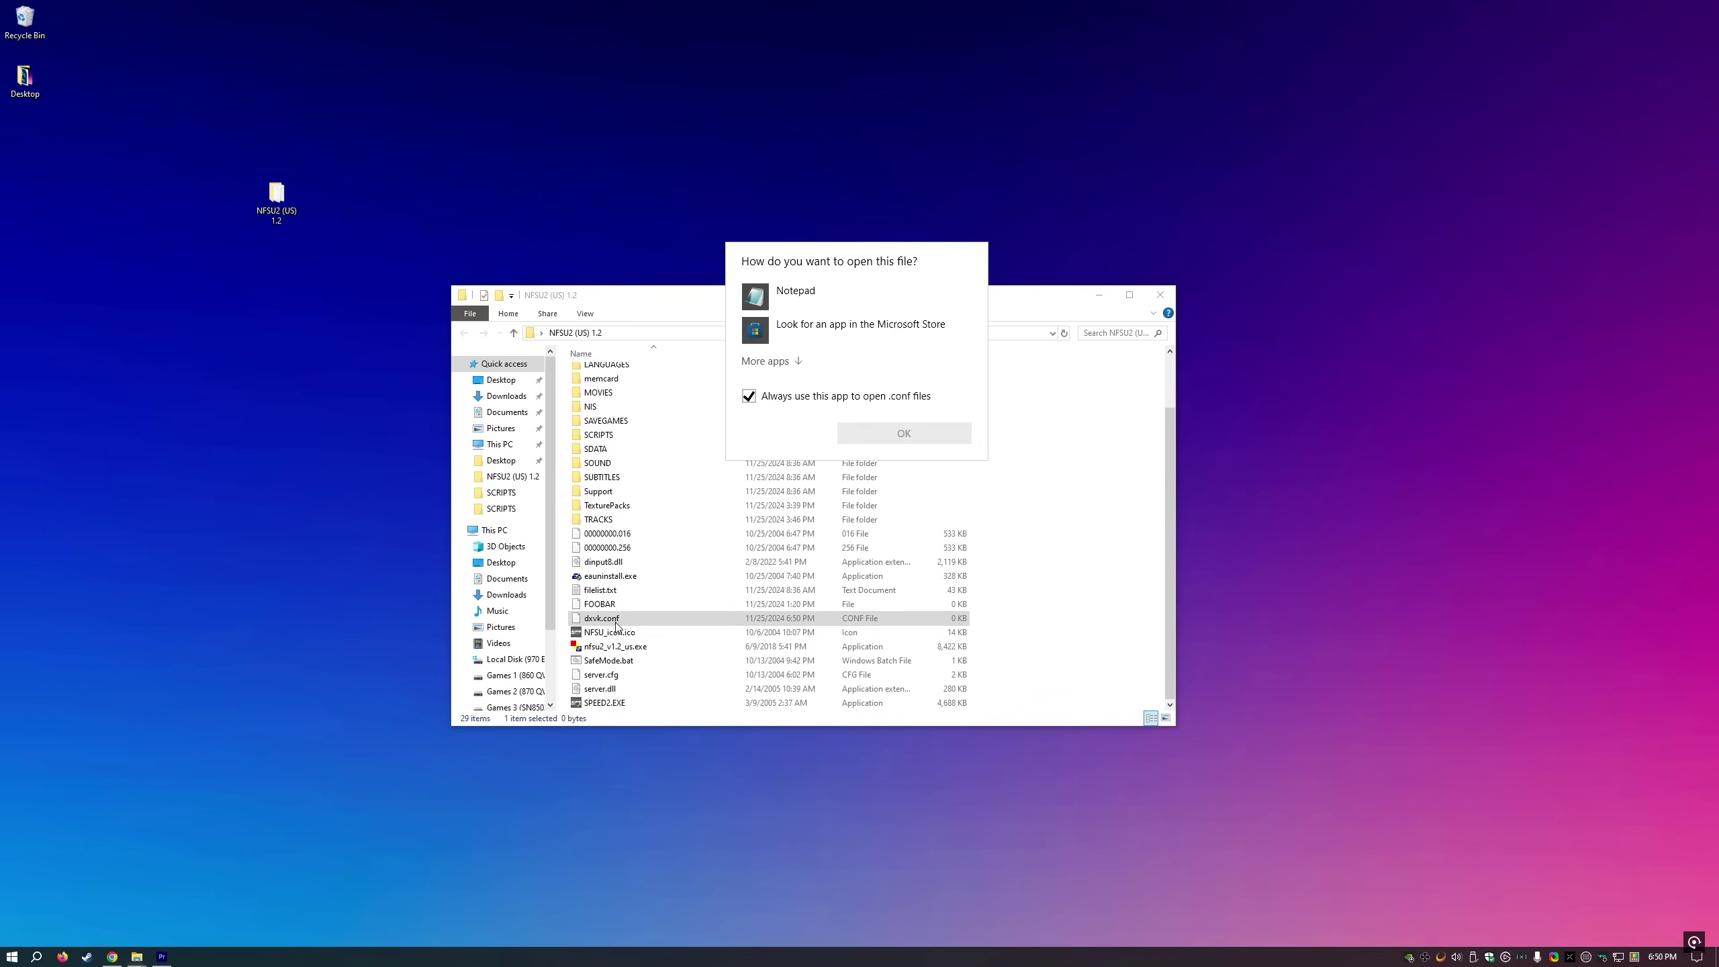
click(800, 290)
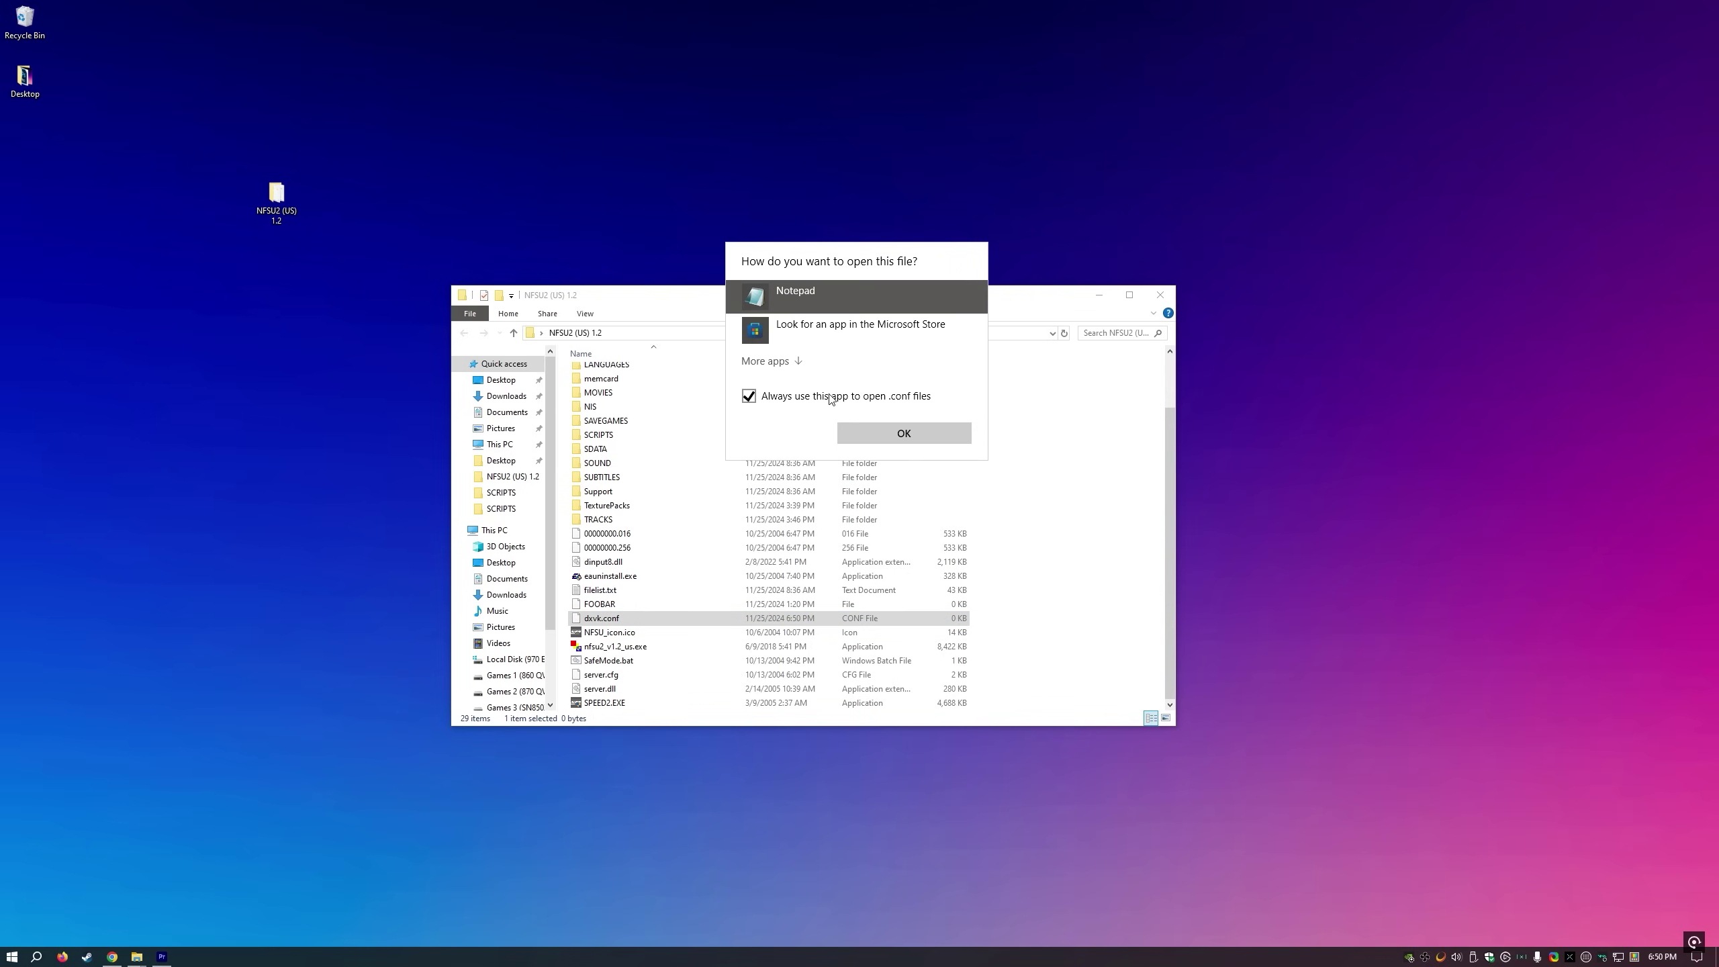
click(864, 432)
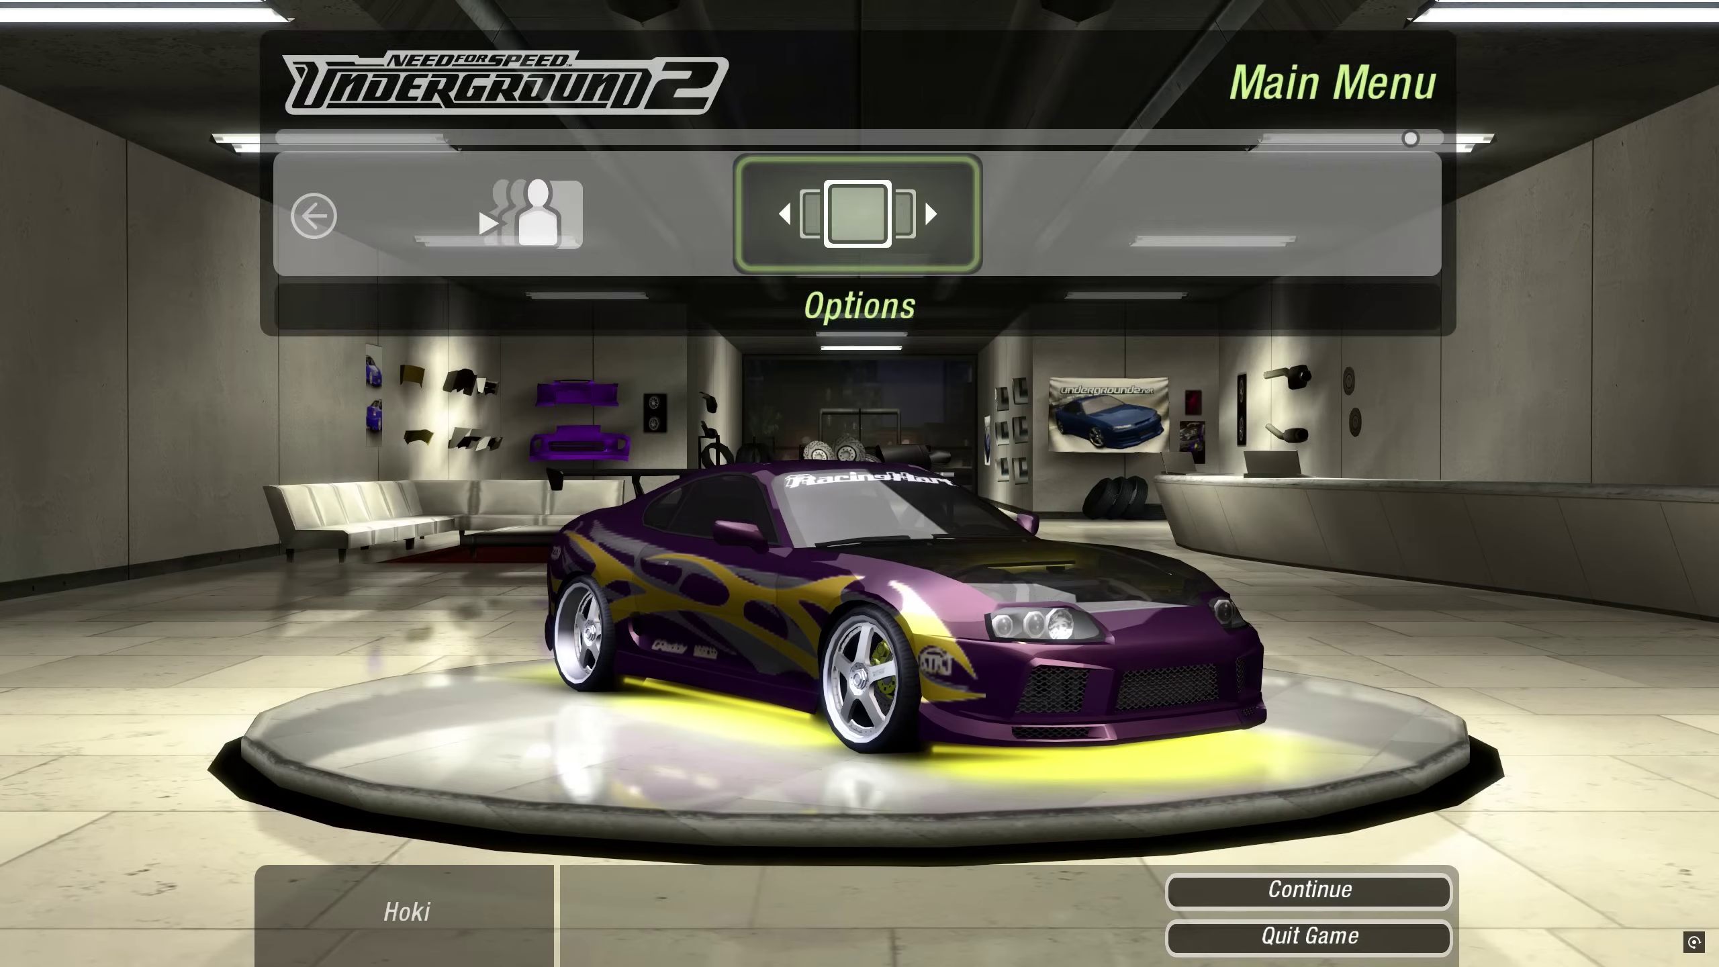
- Go to the game's Options, enter Display, and open Customize Display Settings
click(924, 198)
key(Right)
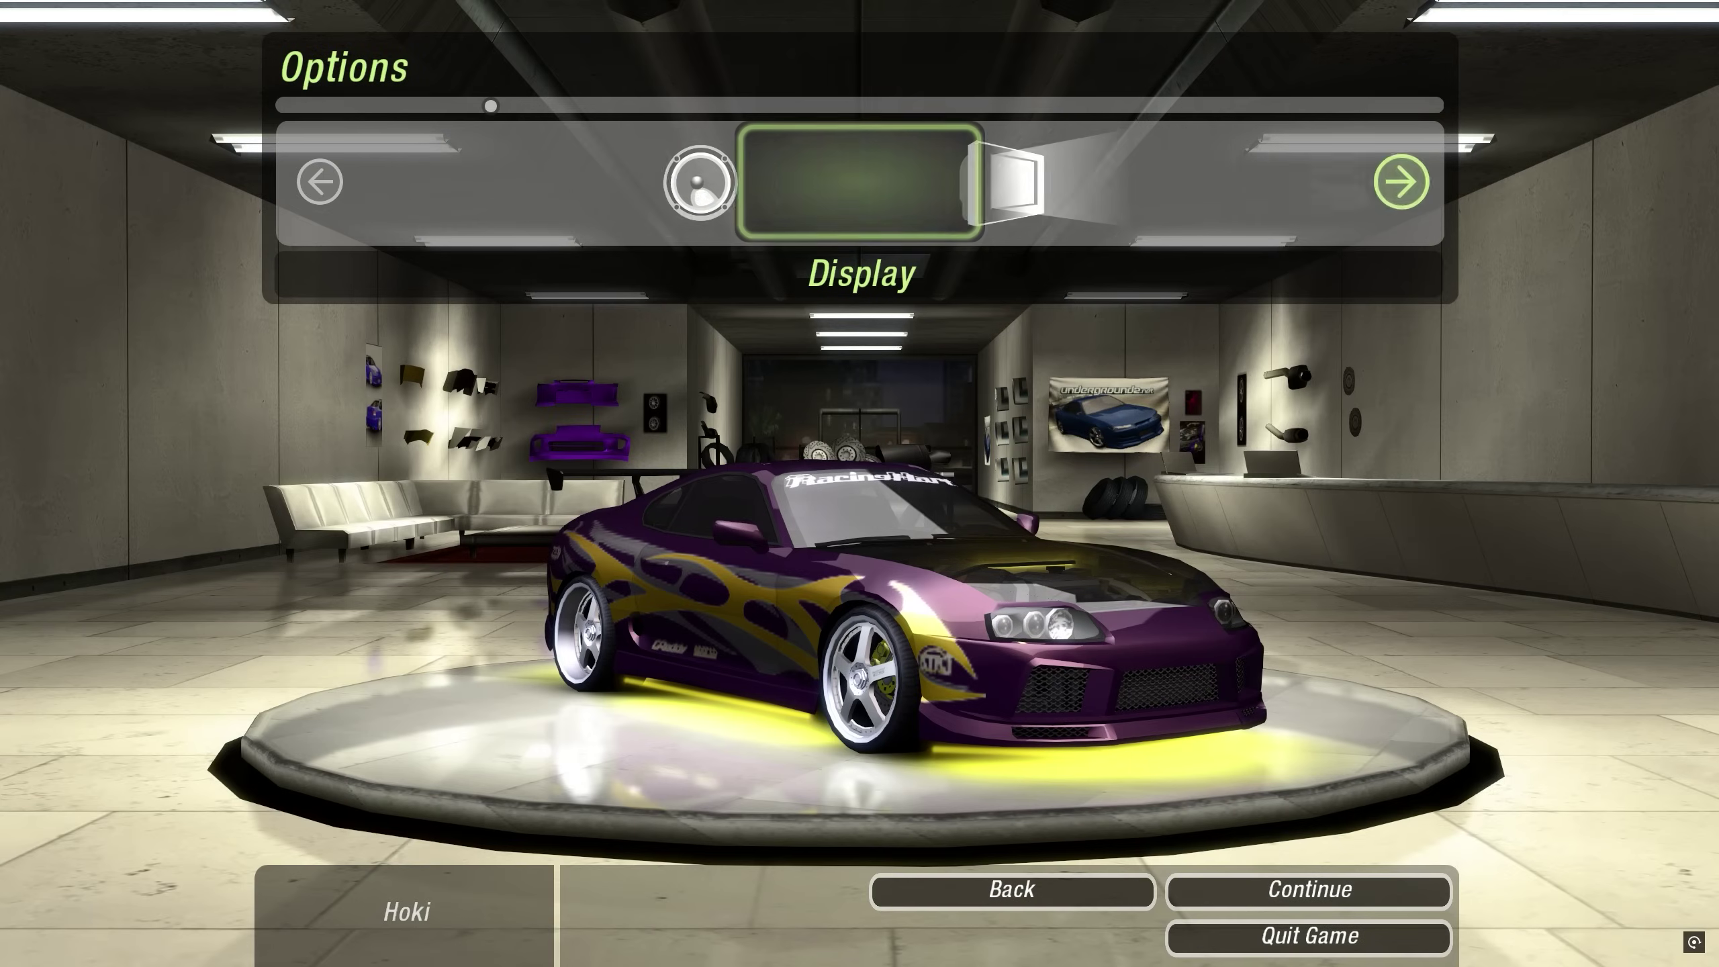
key(Return)
key(Down)
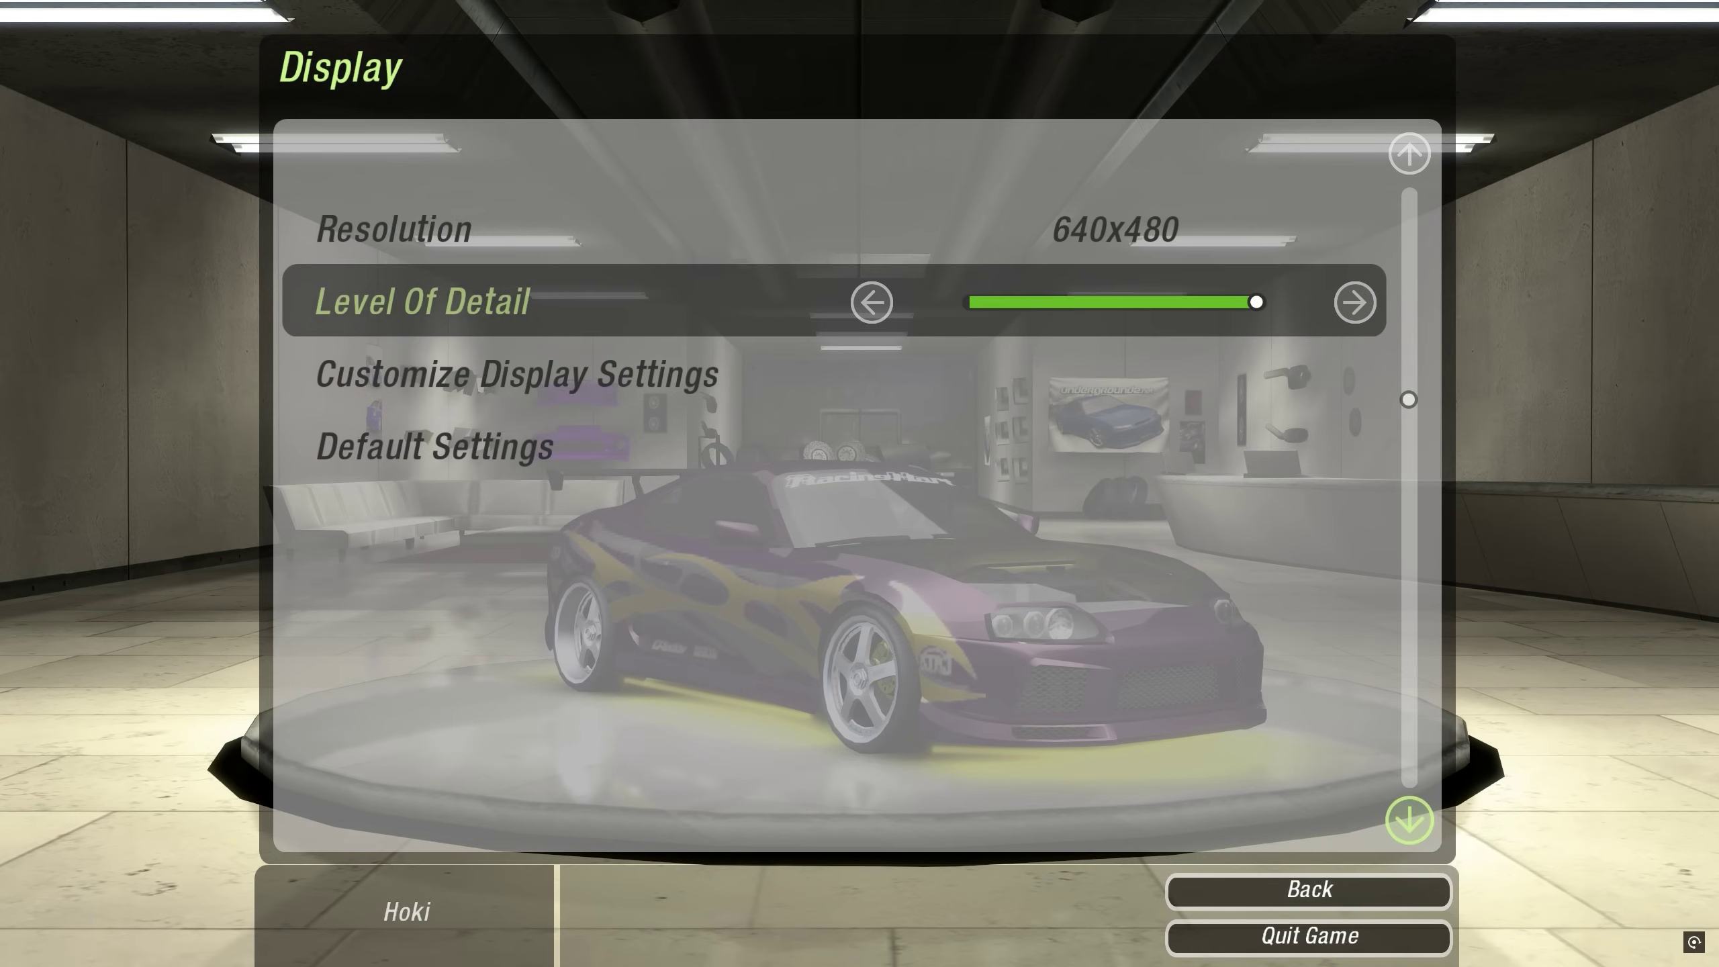
key(Down)
key(Return)
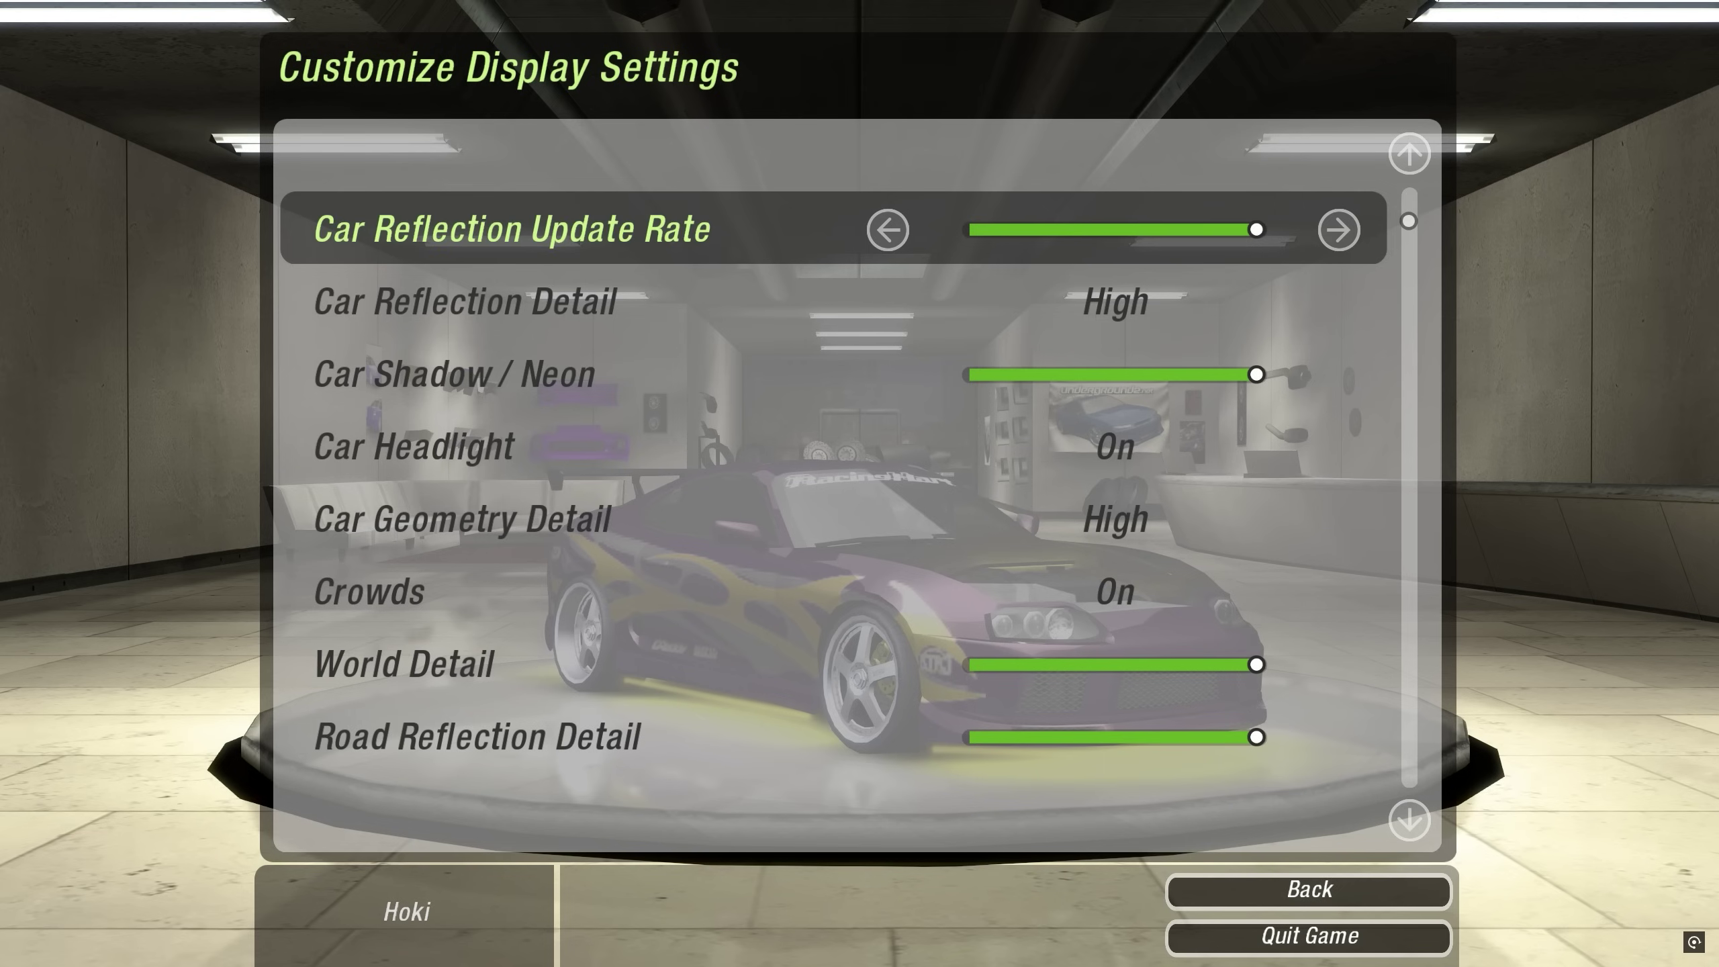
- Review the custom display settings from Car Reflection Update Rate down to Full Screen Anti-Aliasing
key(Down)
key(Down)
key(Down)
key(Down)
key(Down)
key(Down)
key(Down)
key(Down)
key(Down)
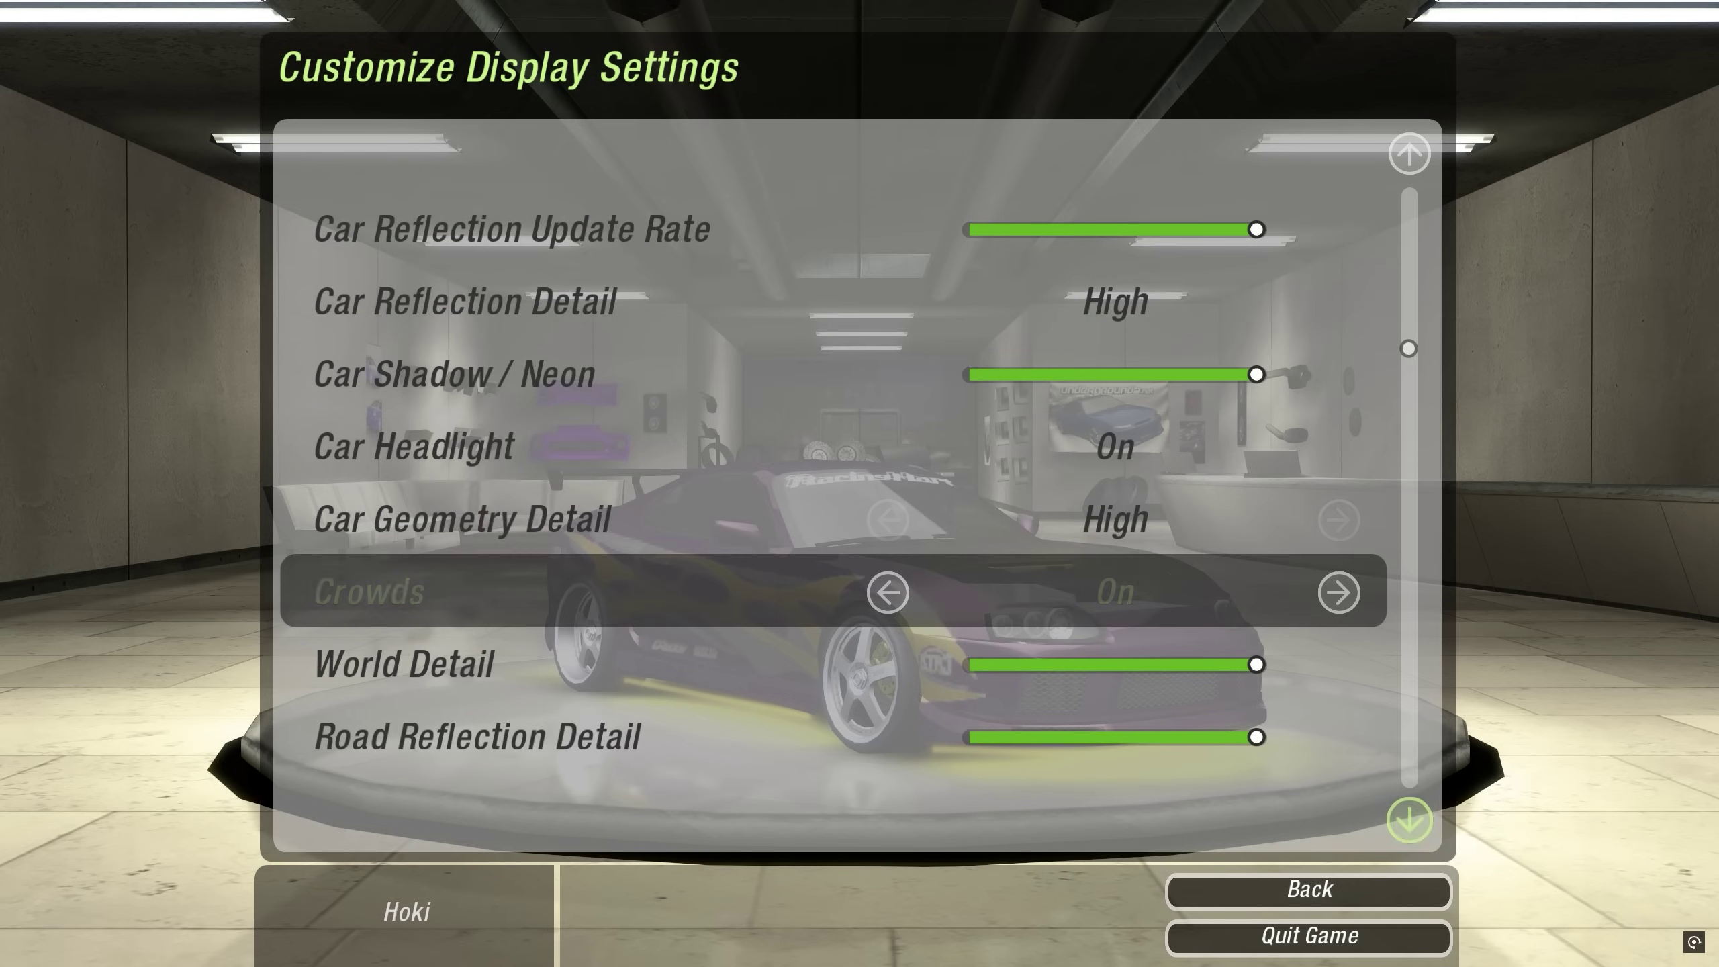
key(Down)
key(Down)
key(Down)
key(Down)
key(Down)
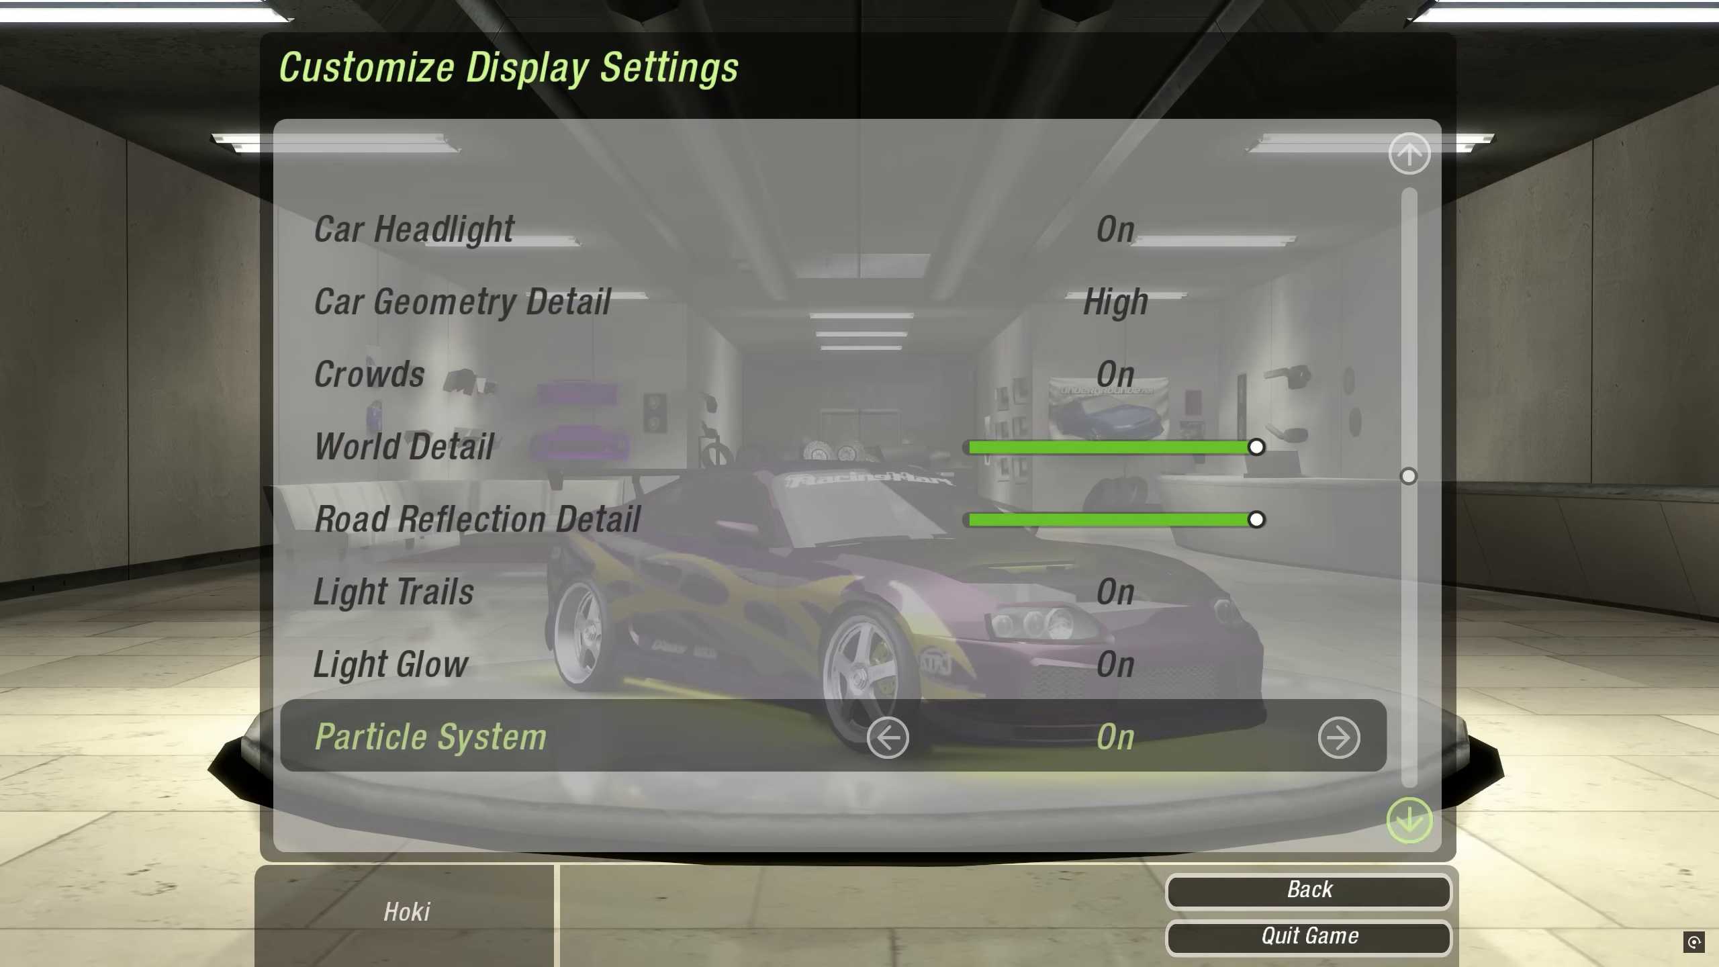
key(Down)
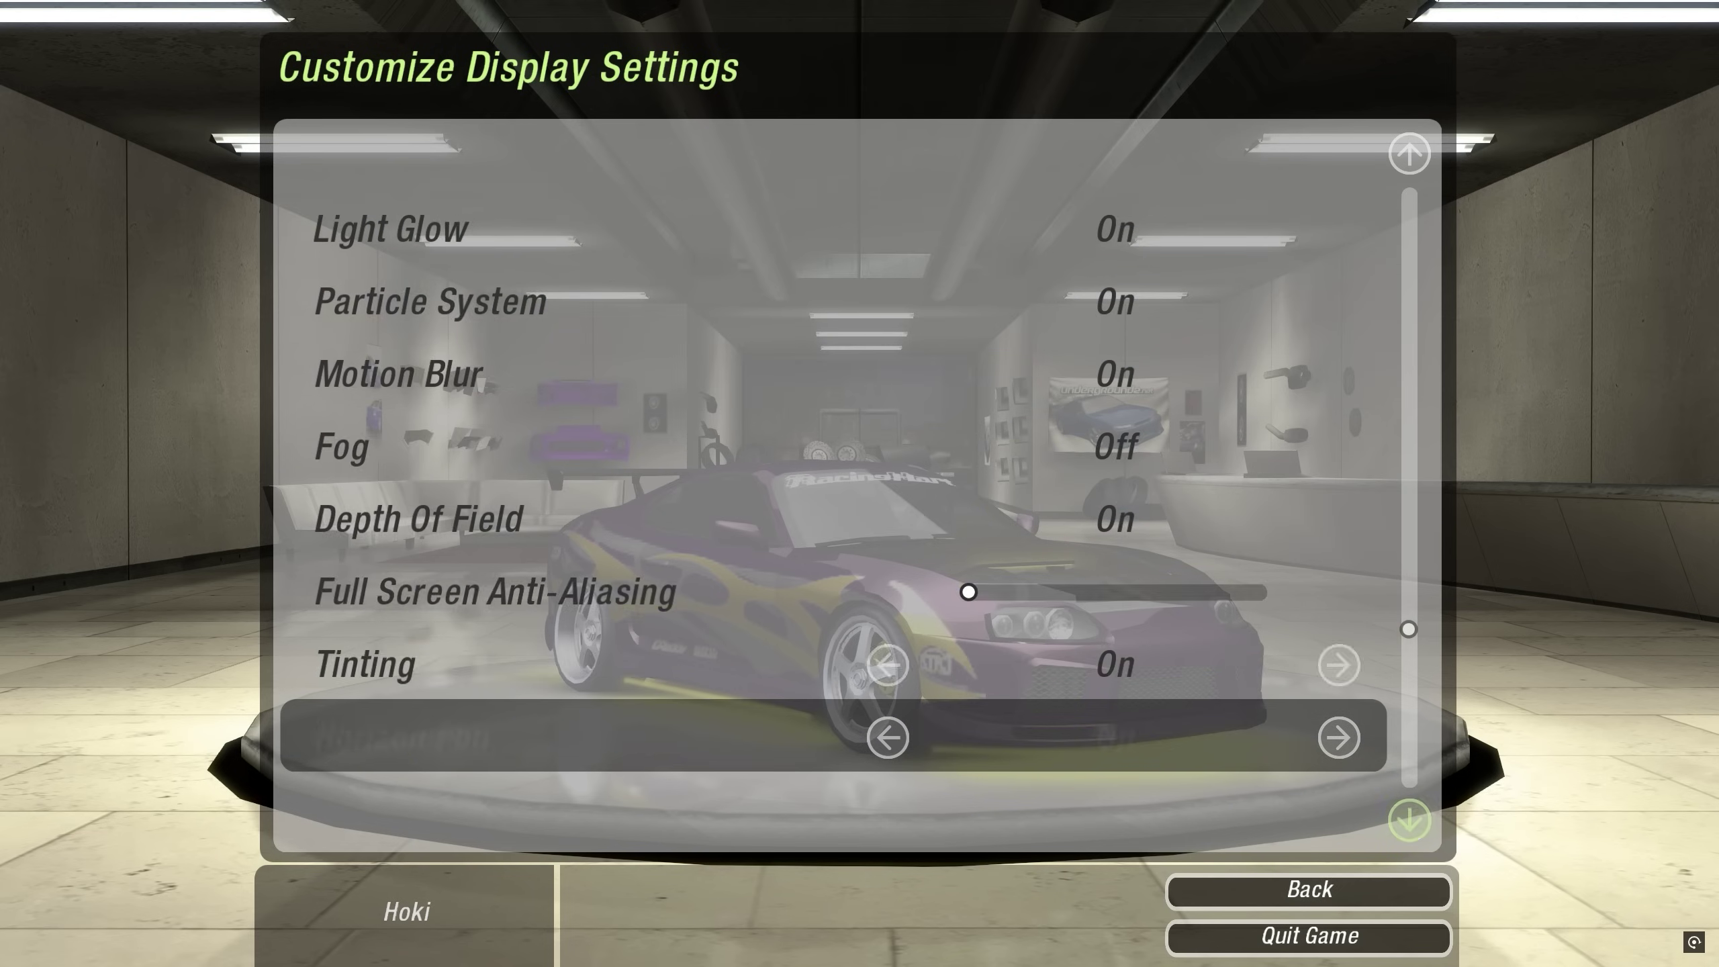
key(Down)
key(Up)
key(Up)
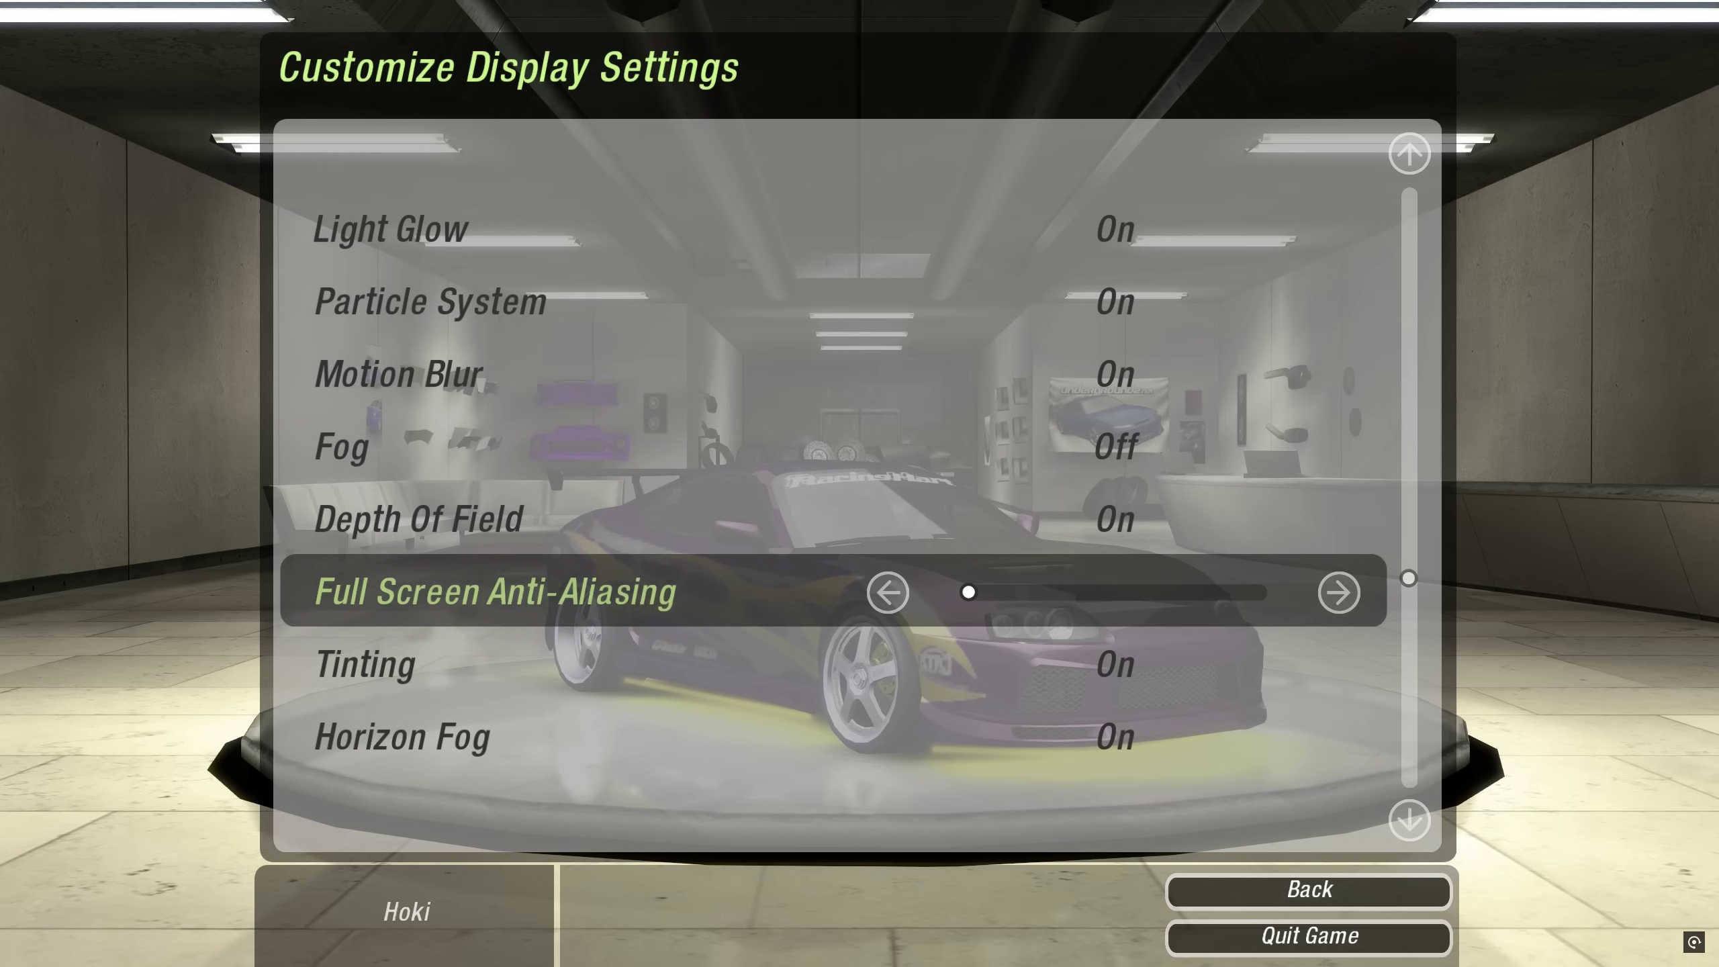
- Review the remaining display settings from Tinting through Over Bright and Enhanced Contrast to Vsync, and leave the screen
key(Down)
key(Down)
key(Down)
key(Down)
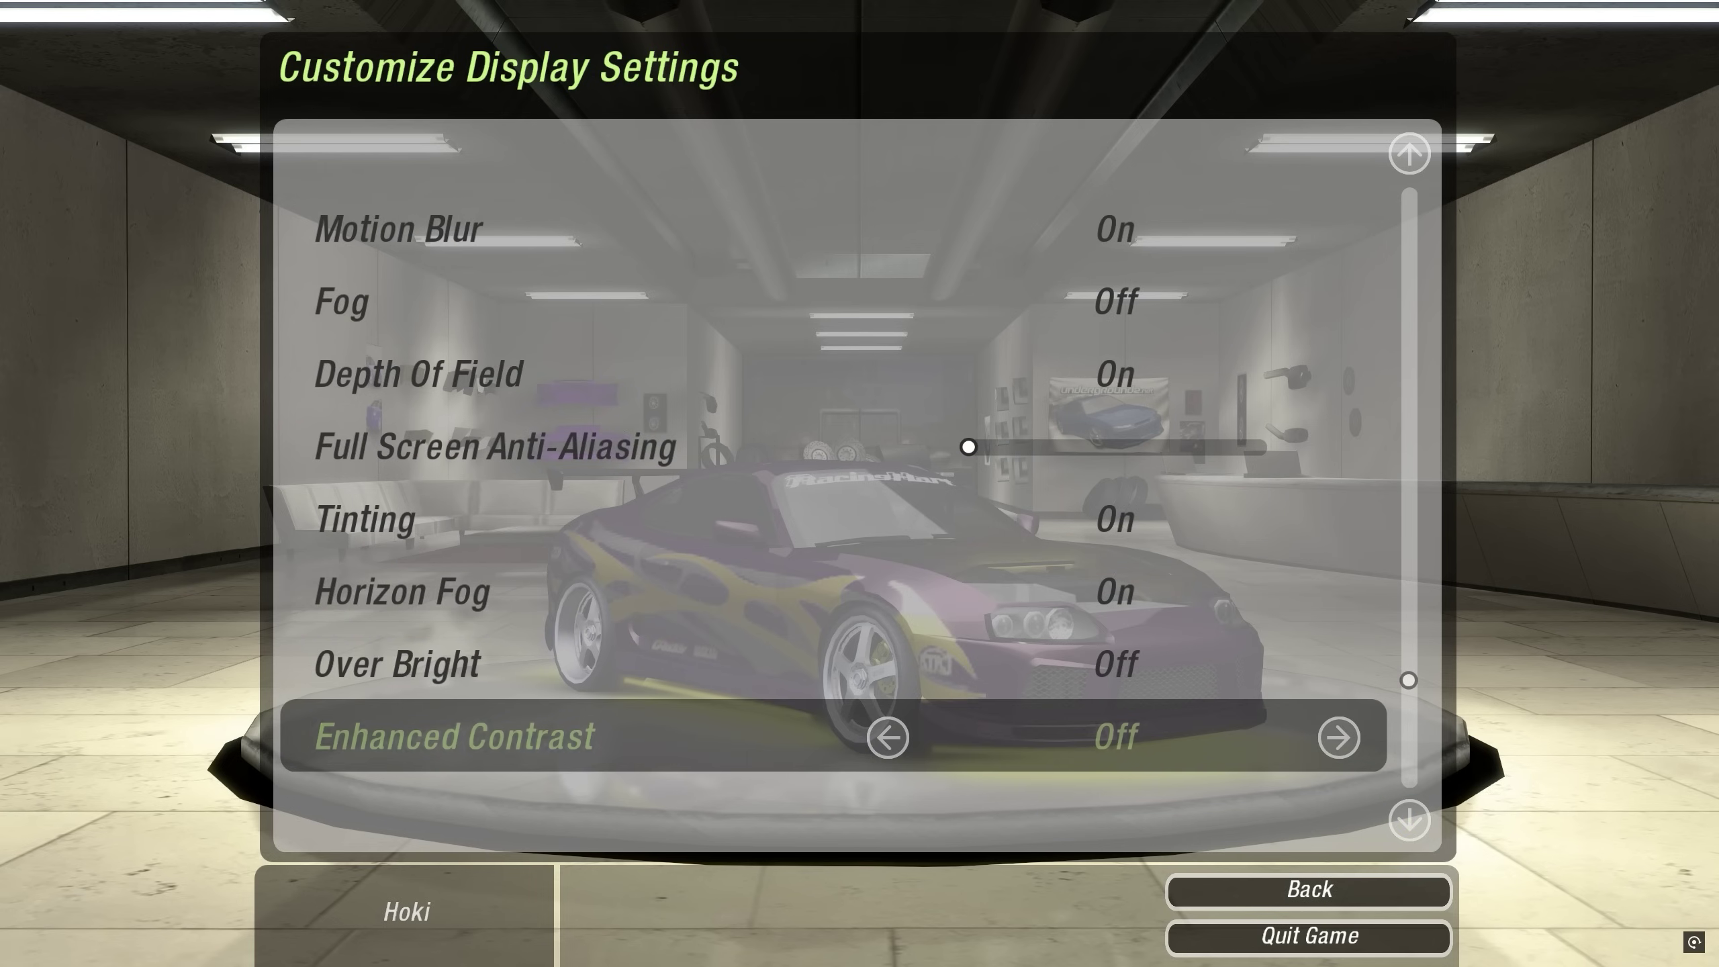
key(Up)
key(Down)
key(Up)
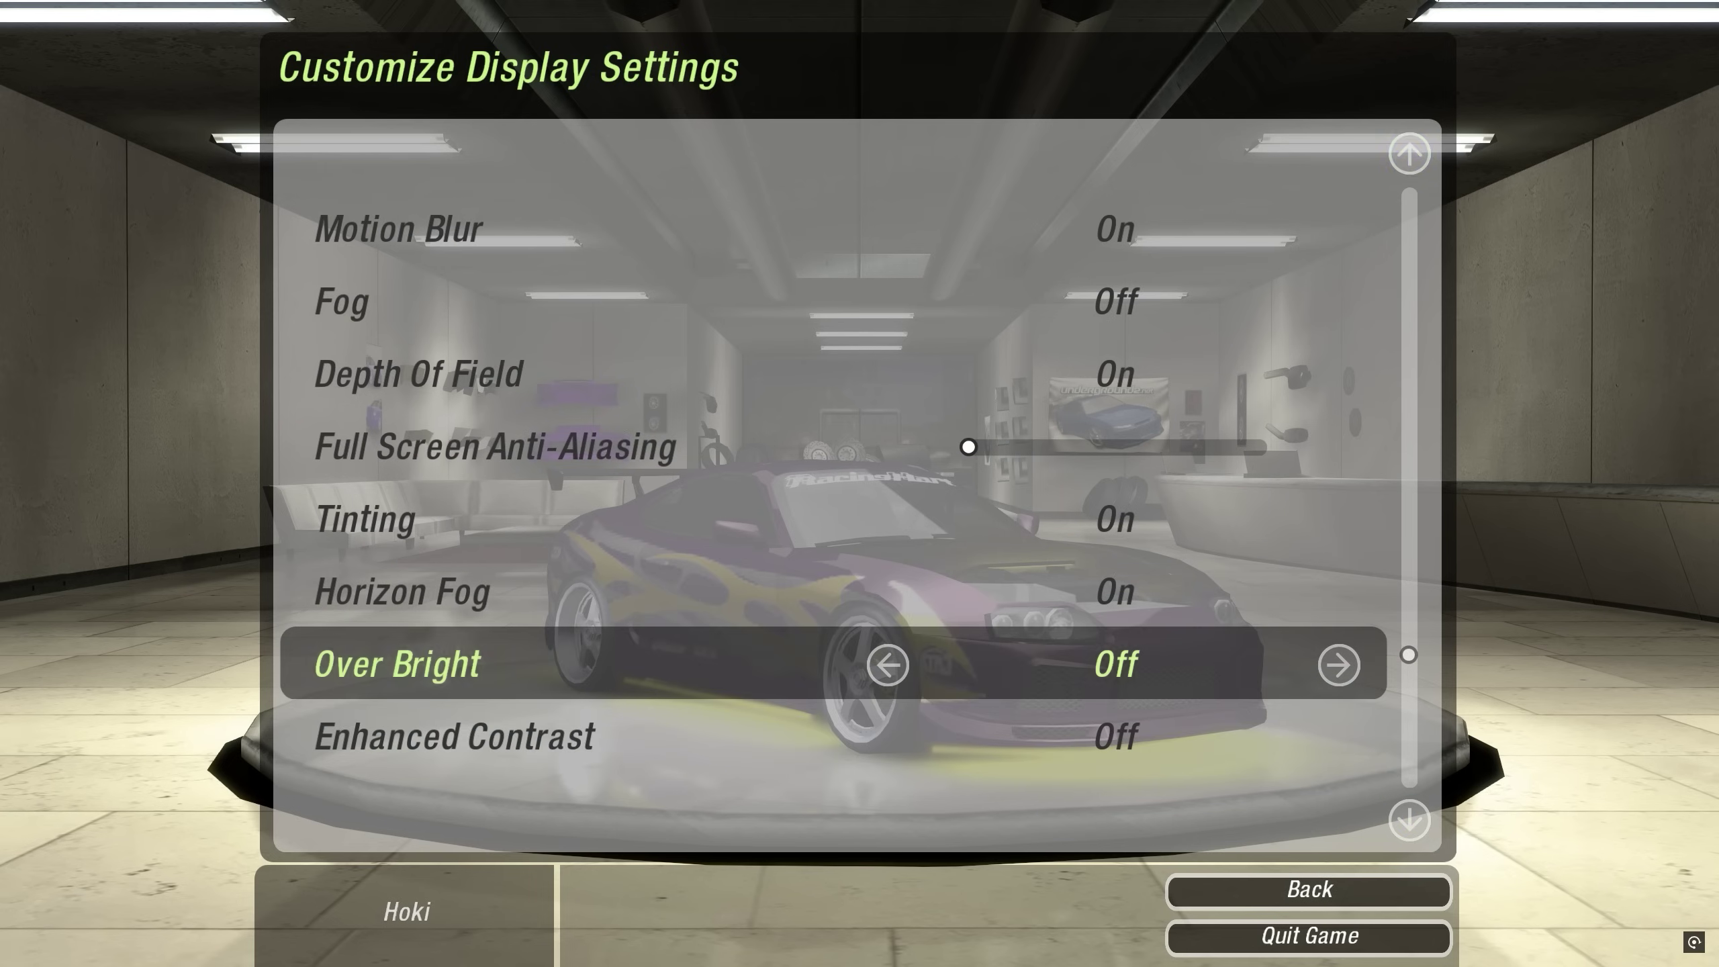
key(Down)
key(Down)
key(Down)
key(Down)
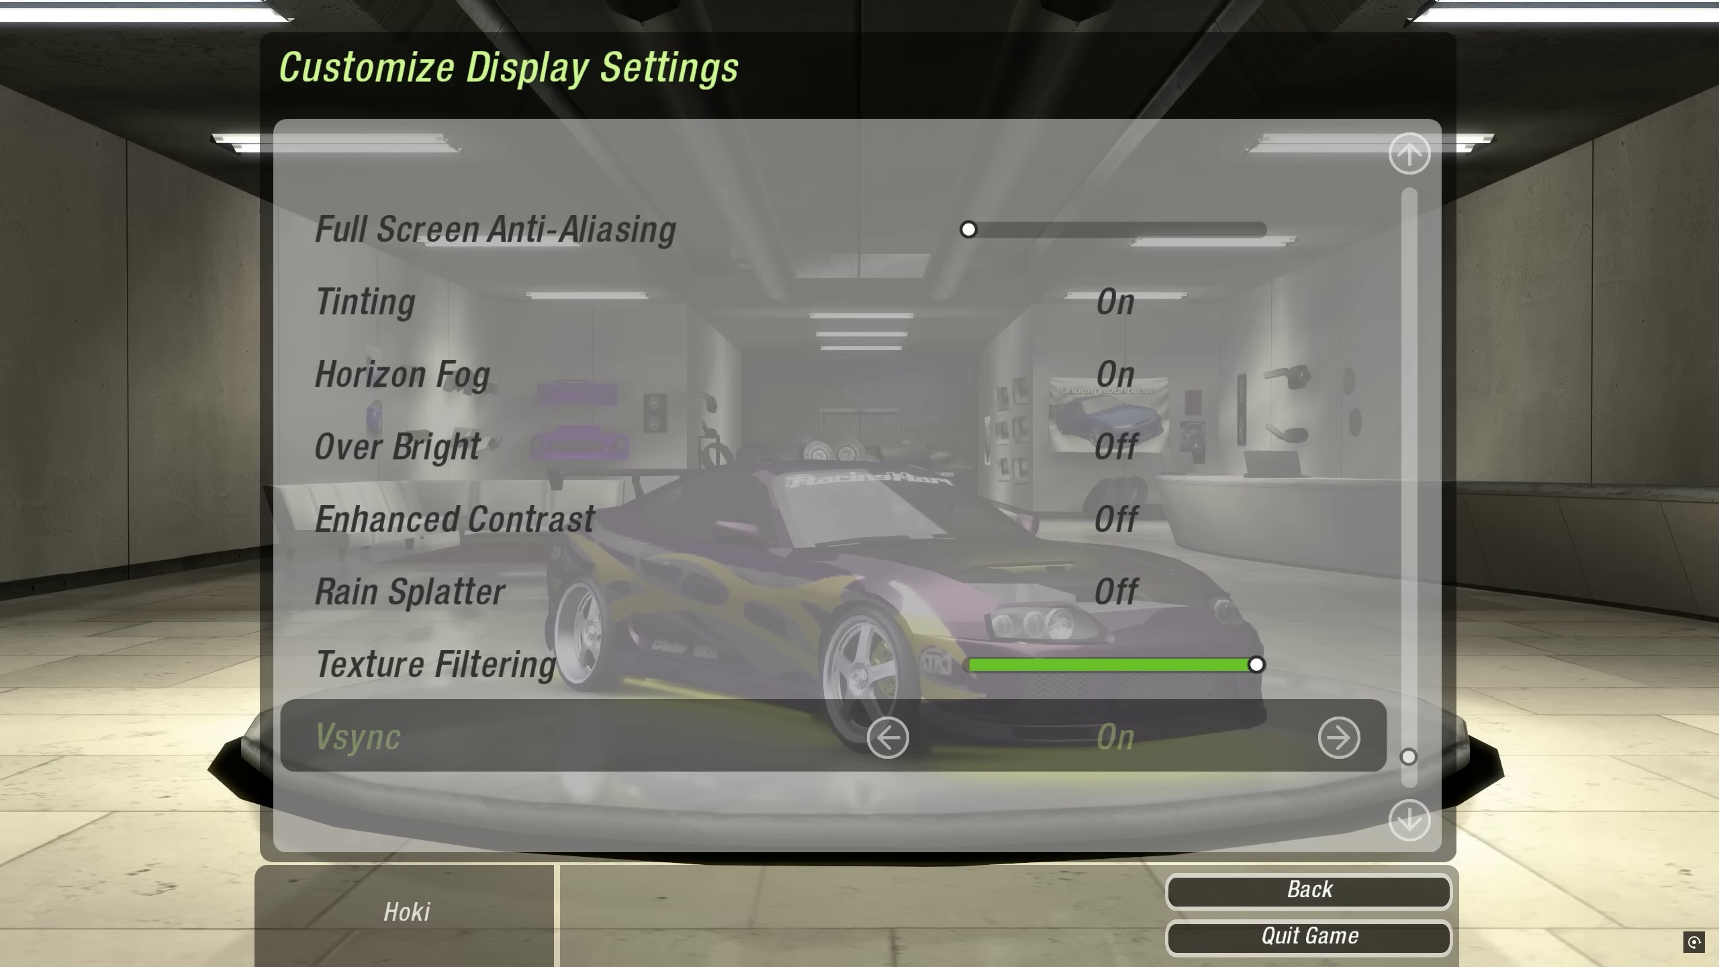
key(Escape)
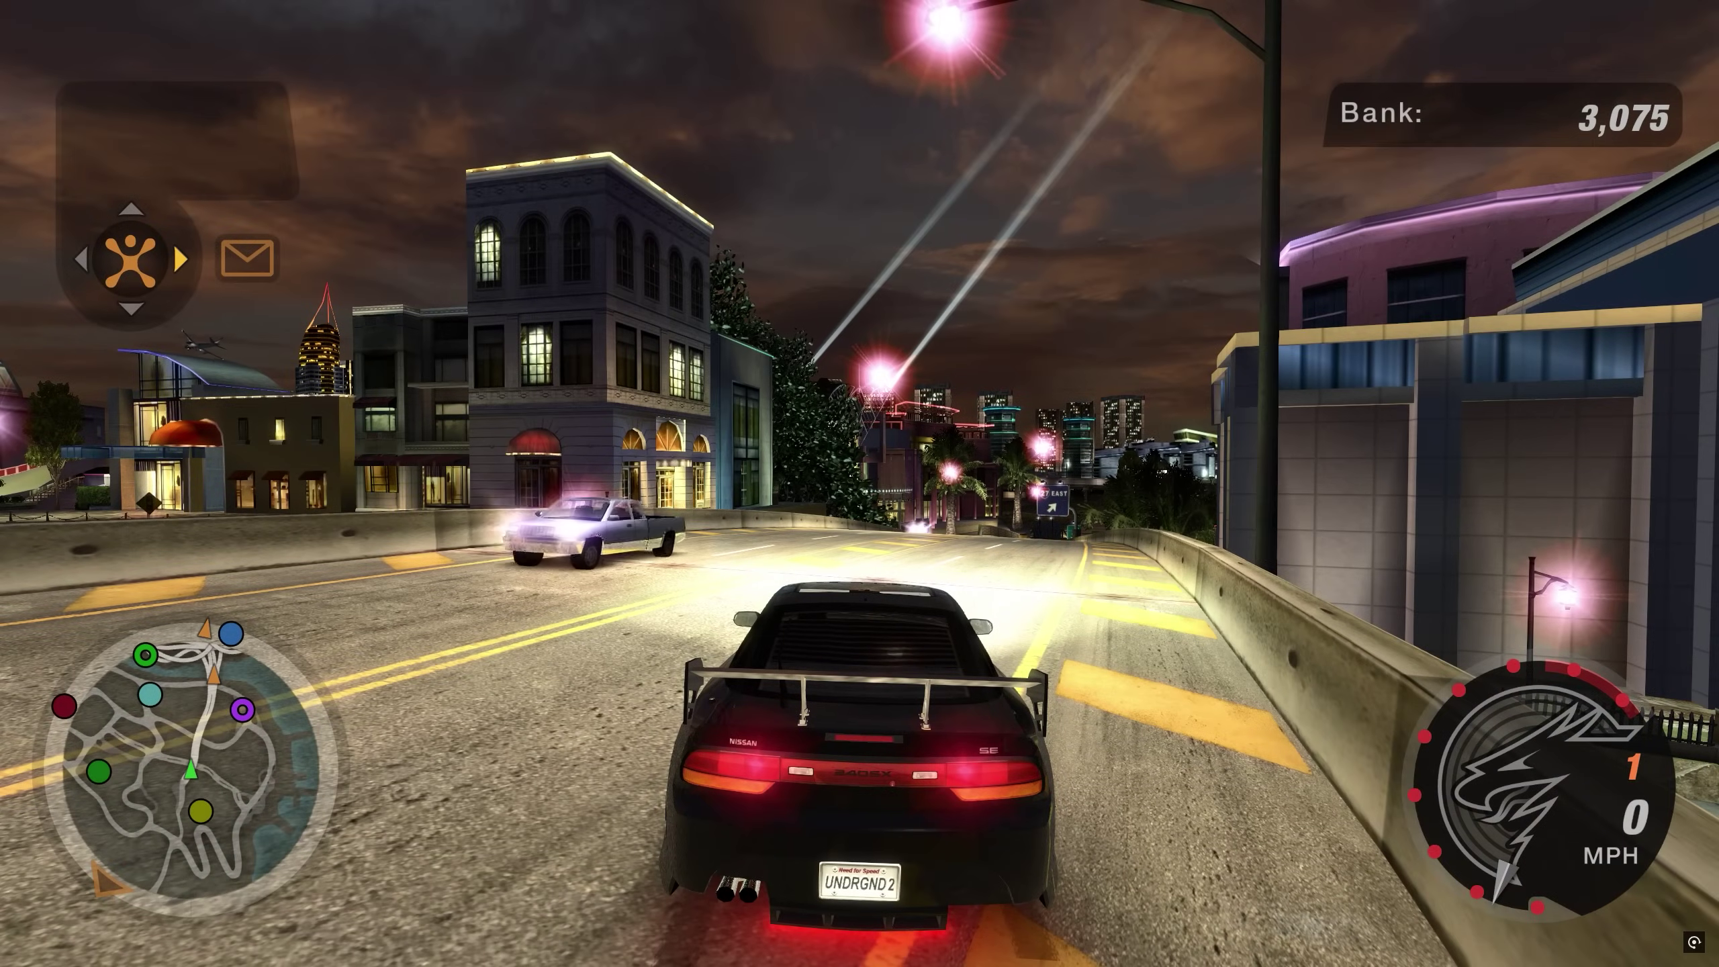
- Open the ReShade overlay in game, browse the available preset files, and close the overlay
key(Home)
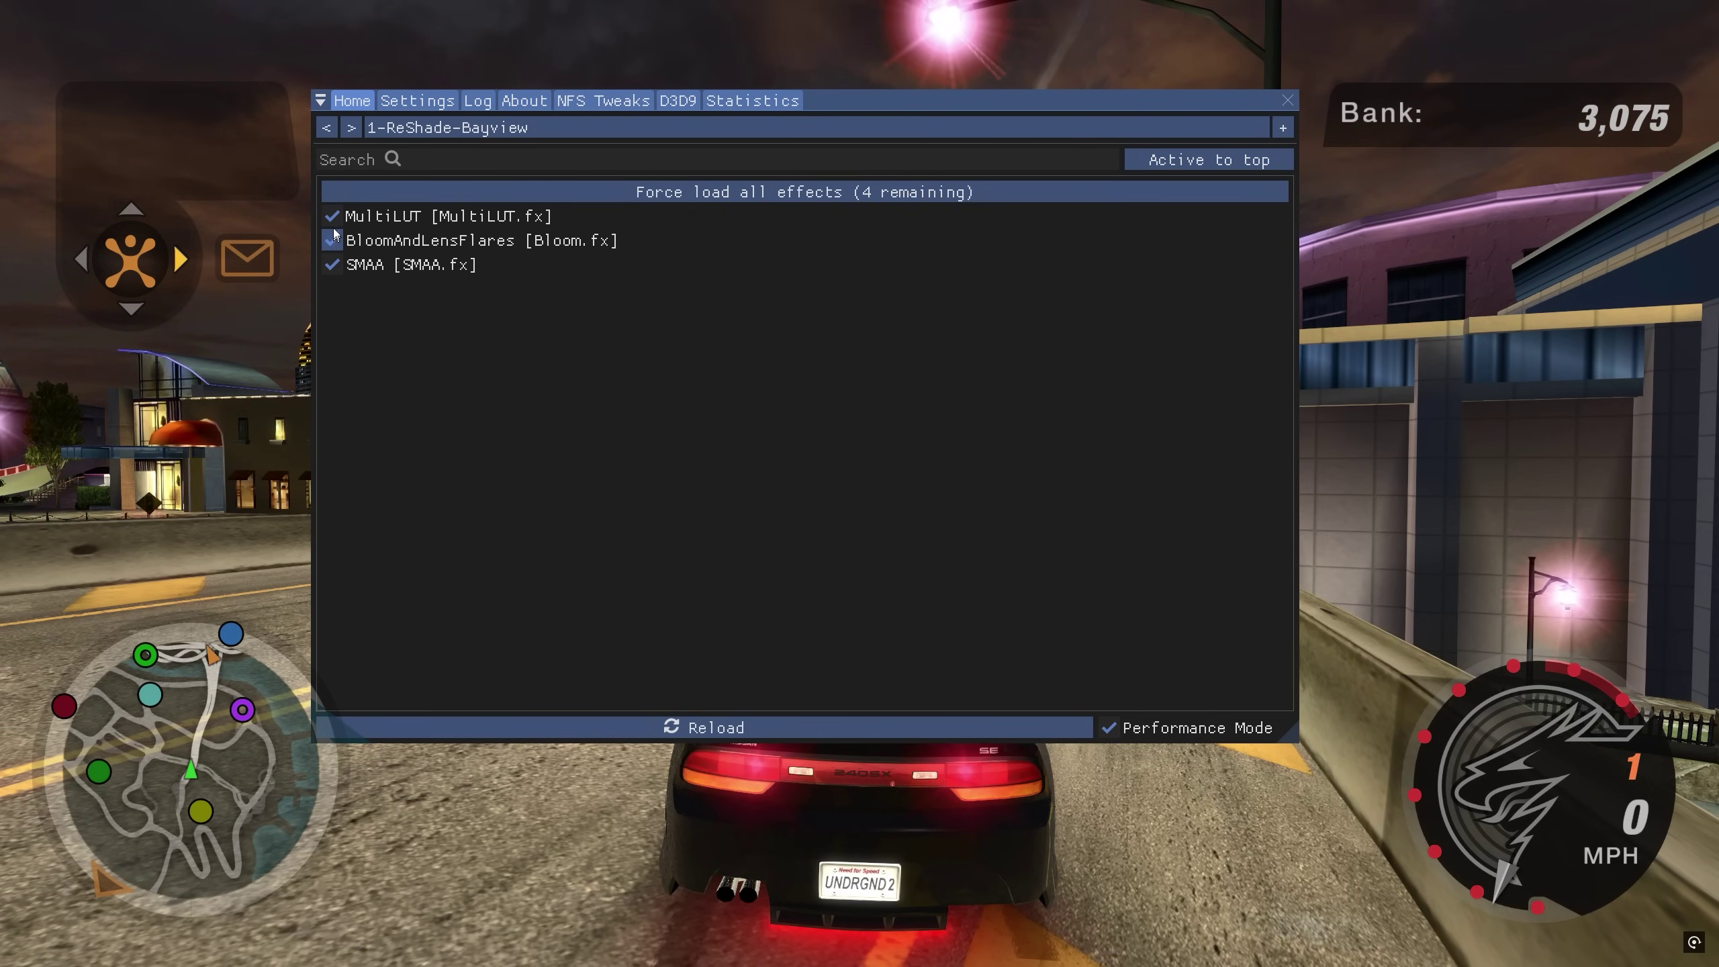
click(466, 129)
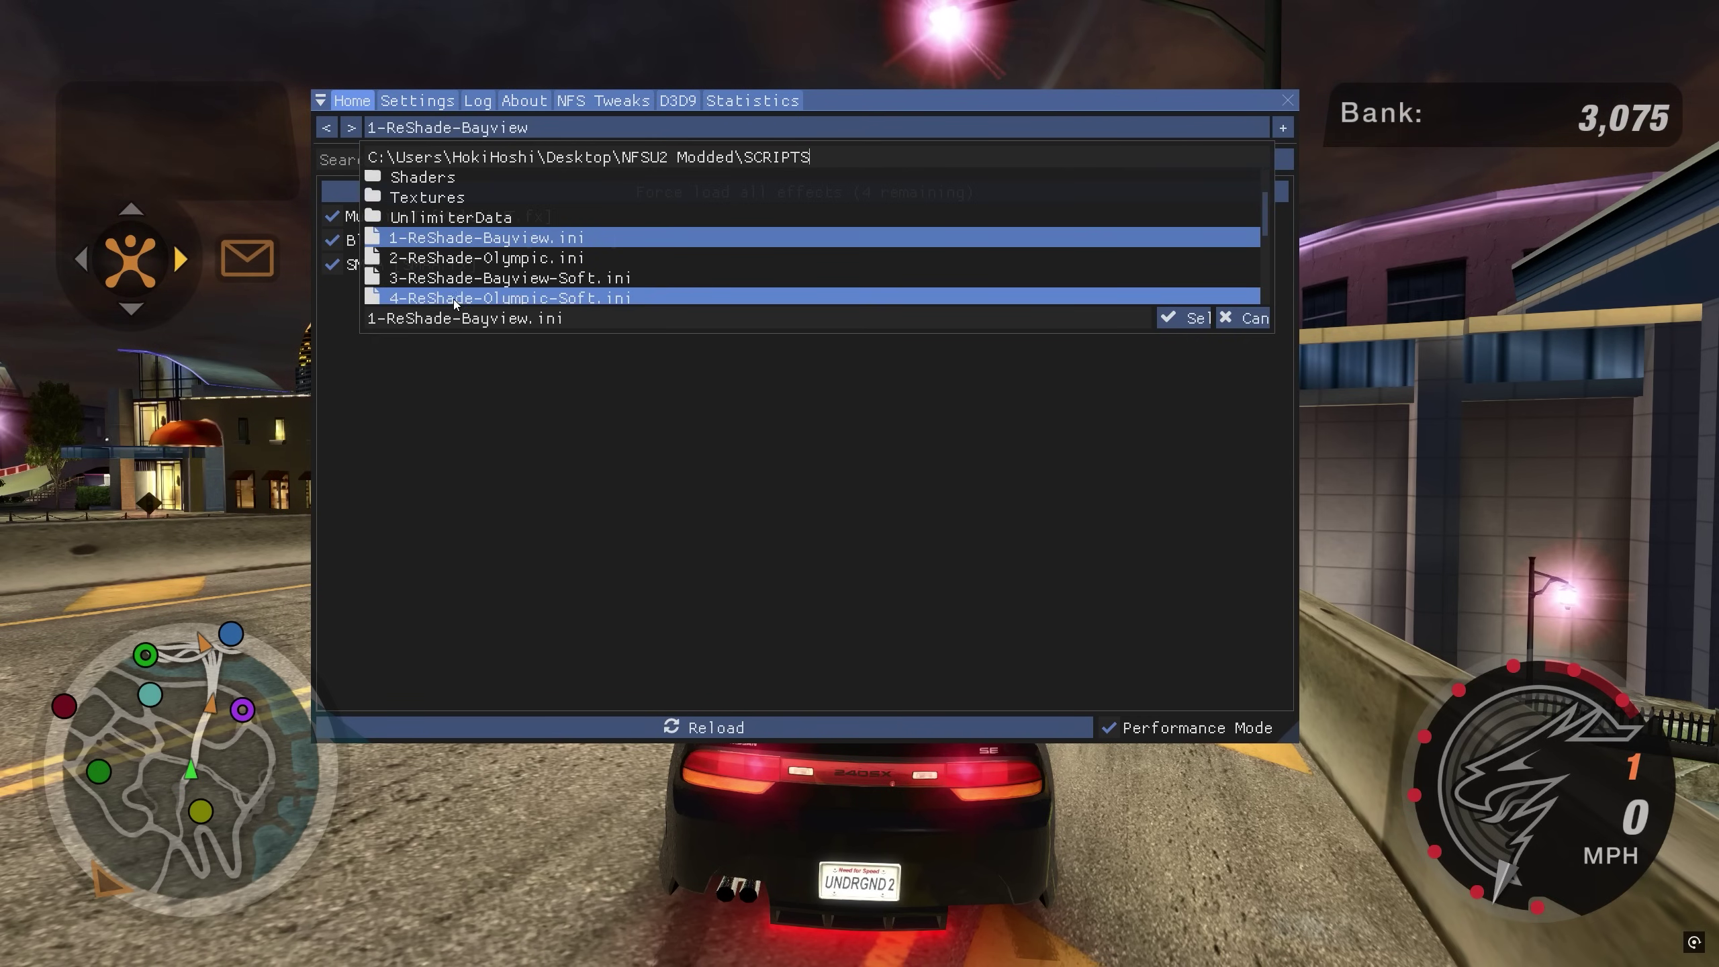
click(462, 385)
key(Home)
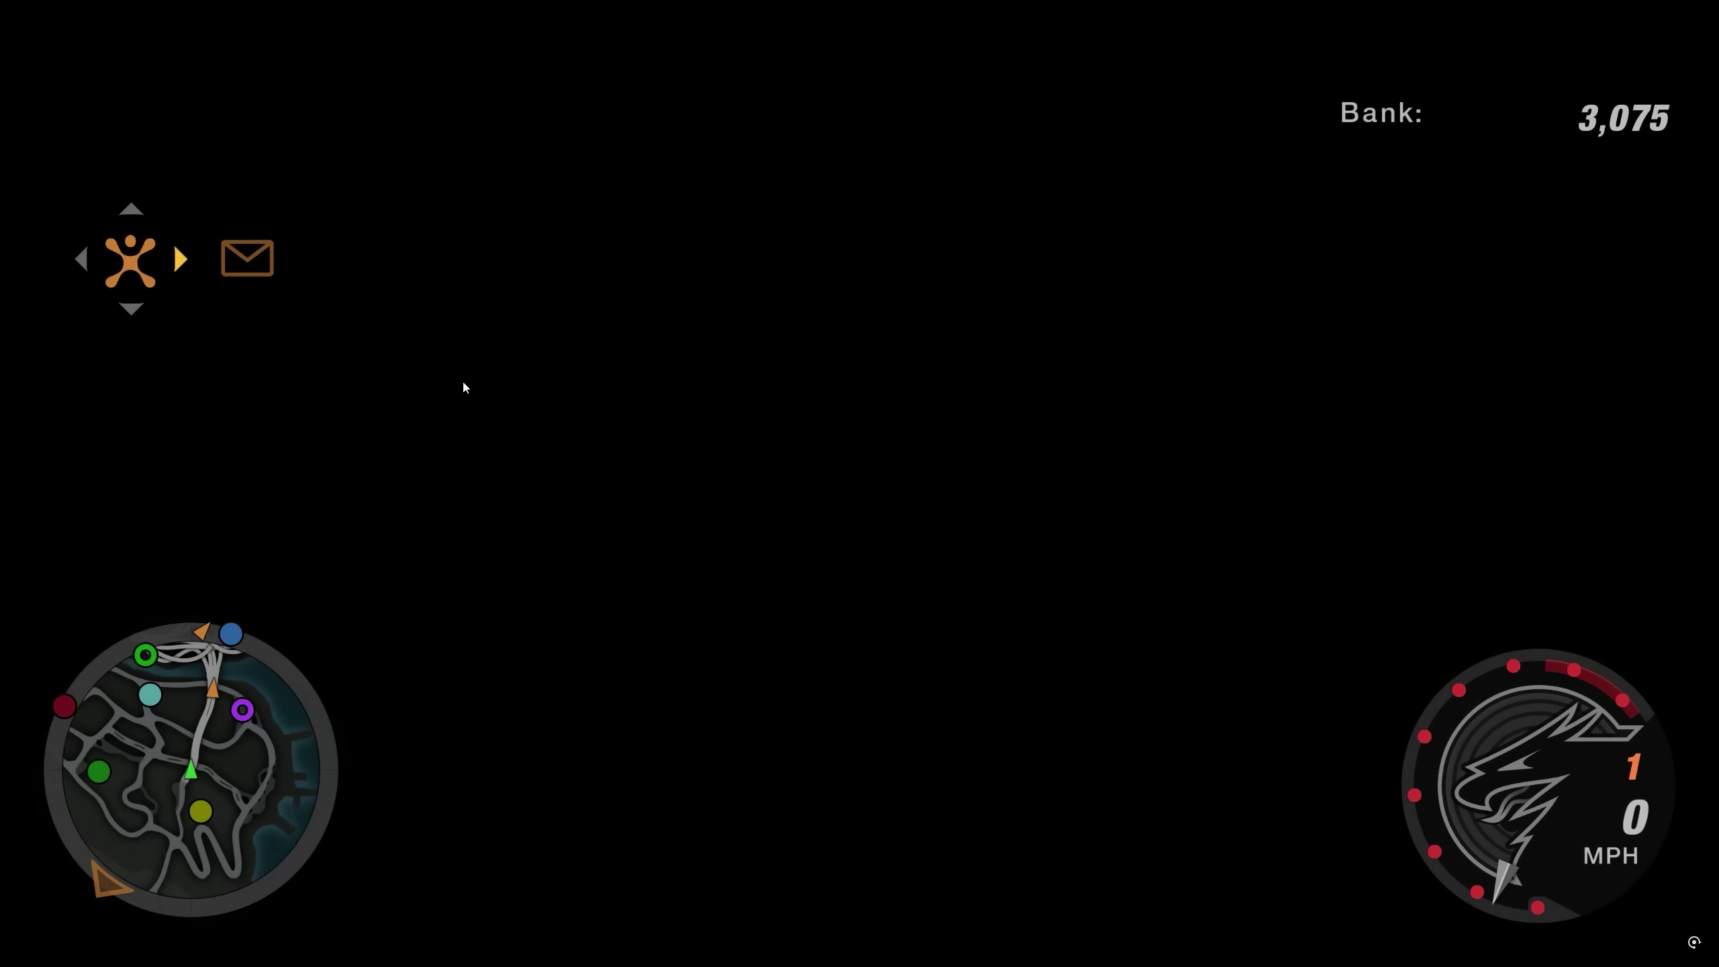
- Cycle through the ReShade presets in game to compare their look
key(Scroll_Lock)
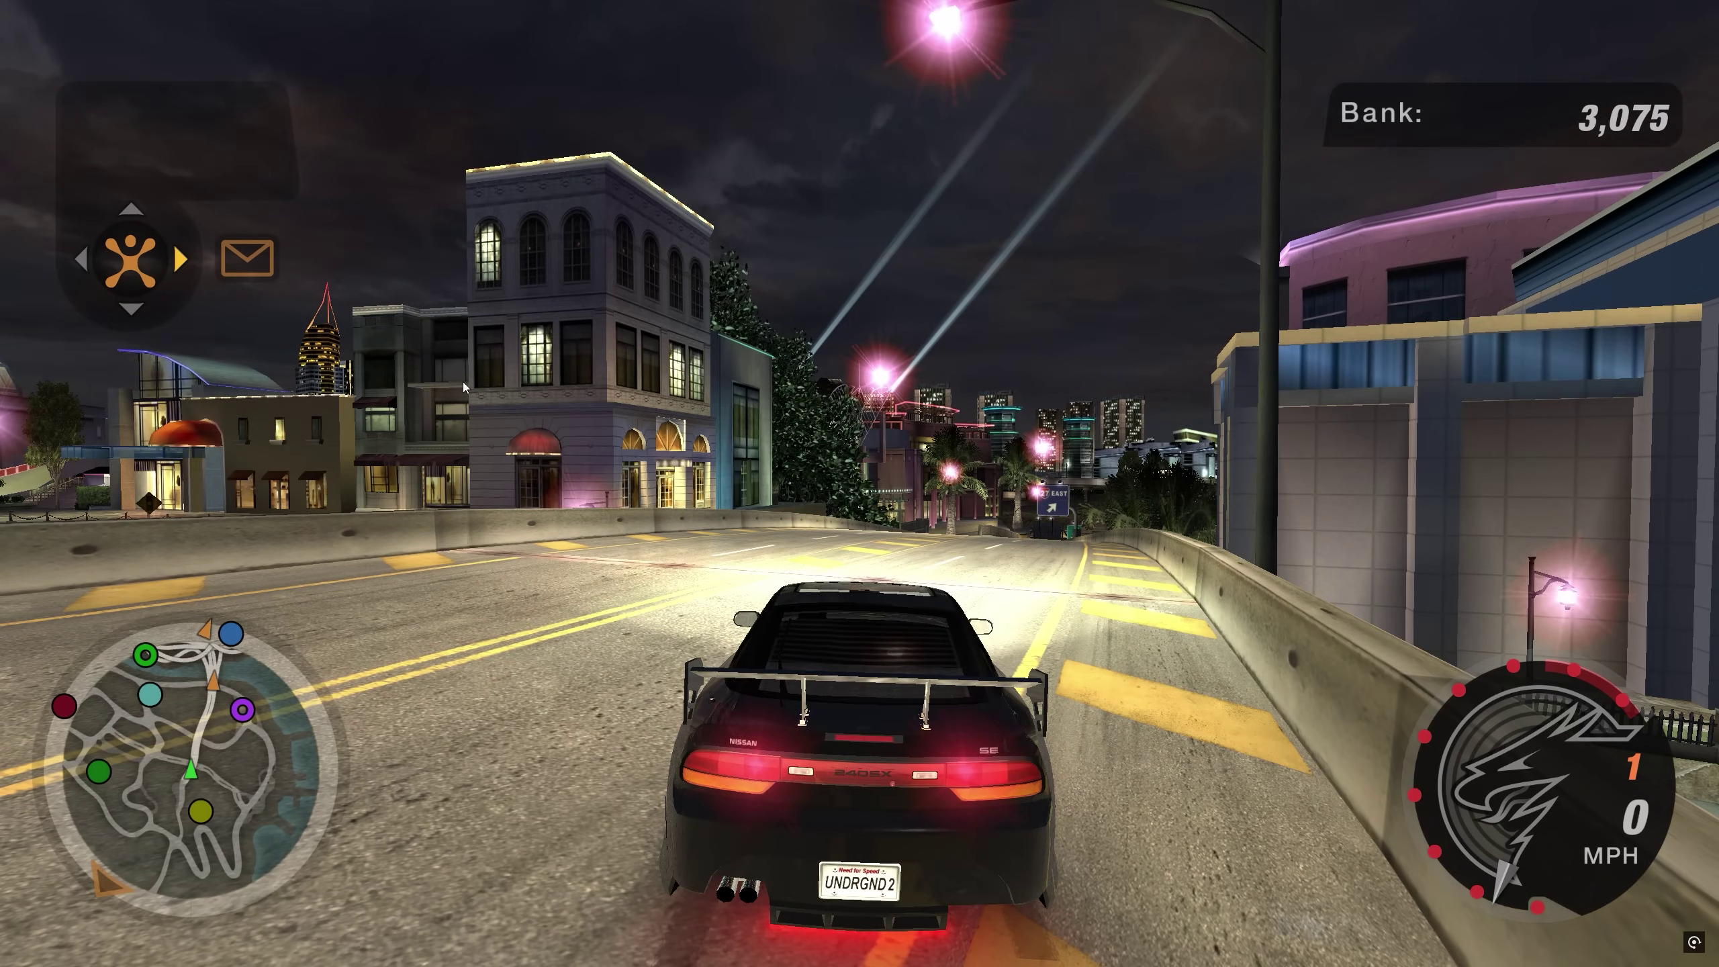
key(Scroll_Lock)
key(Scroll_Lock)
key(Scroll_Lock)
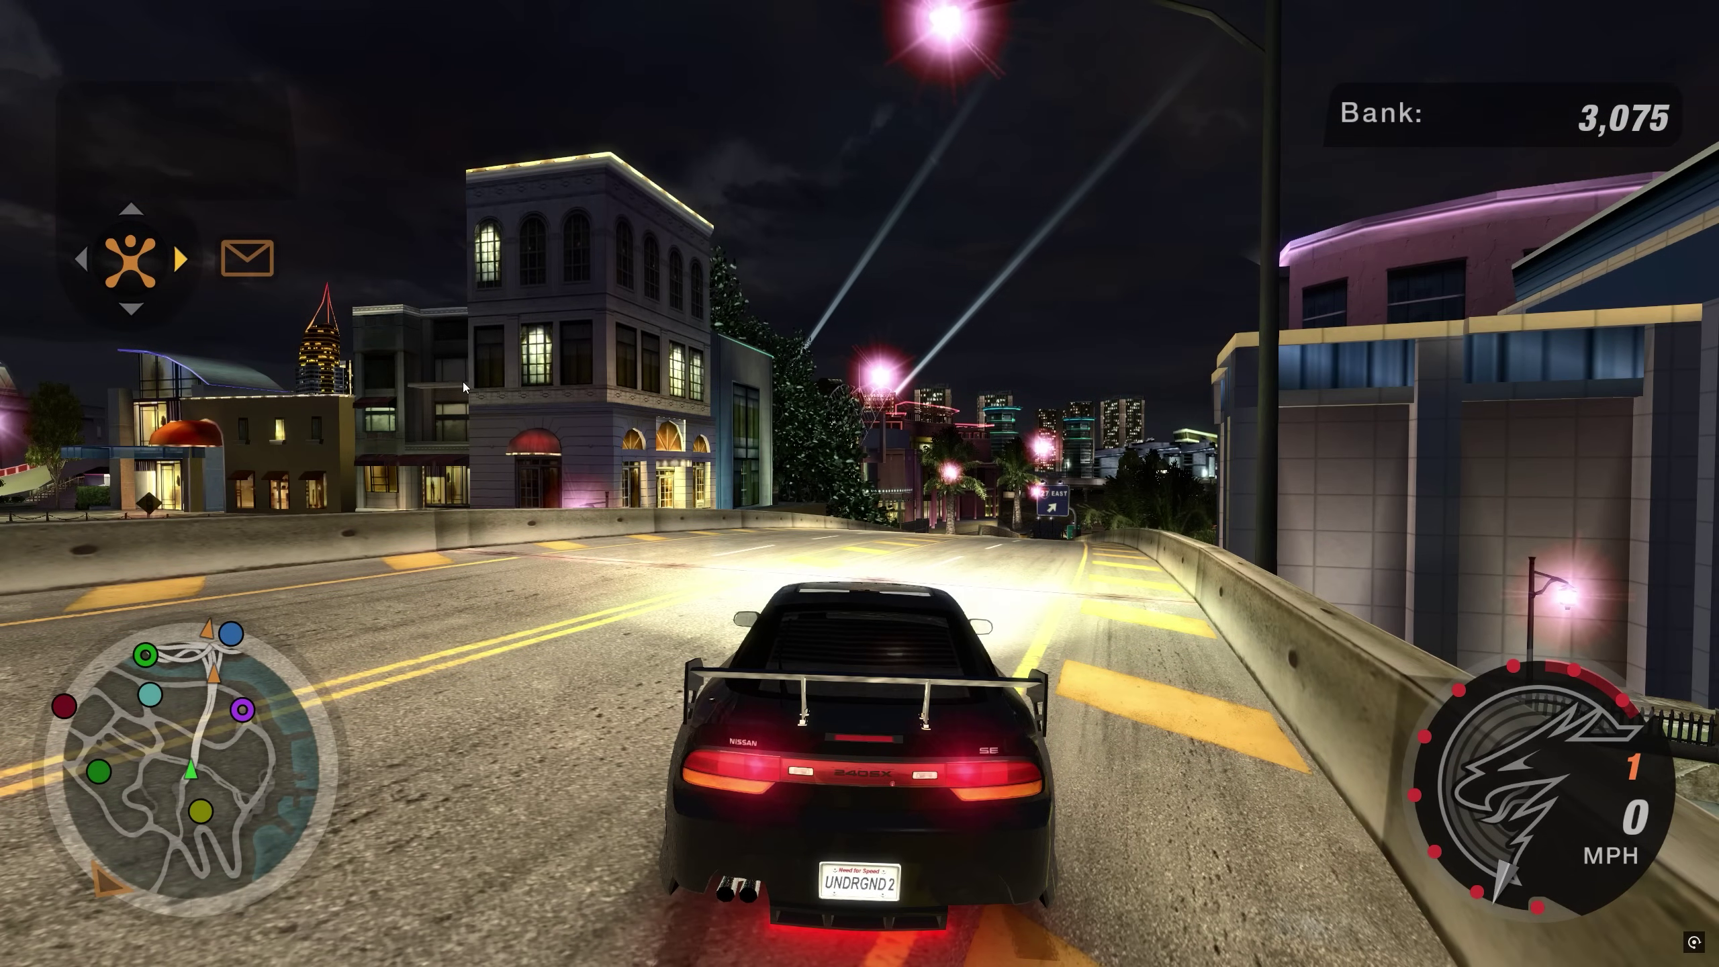
key(Scroll_Lock)
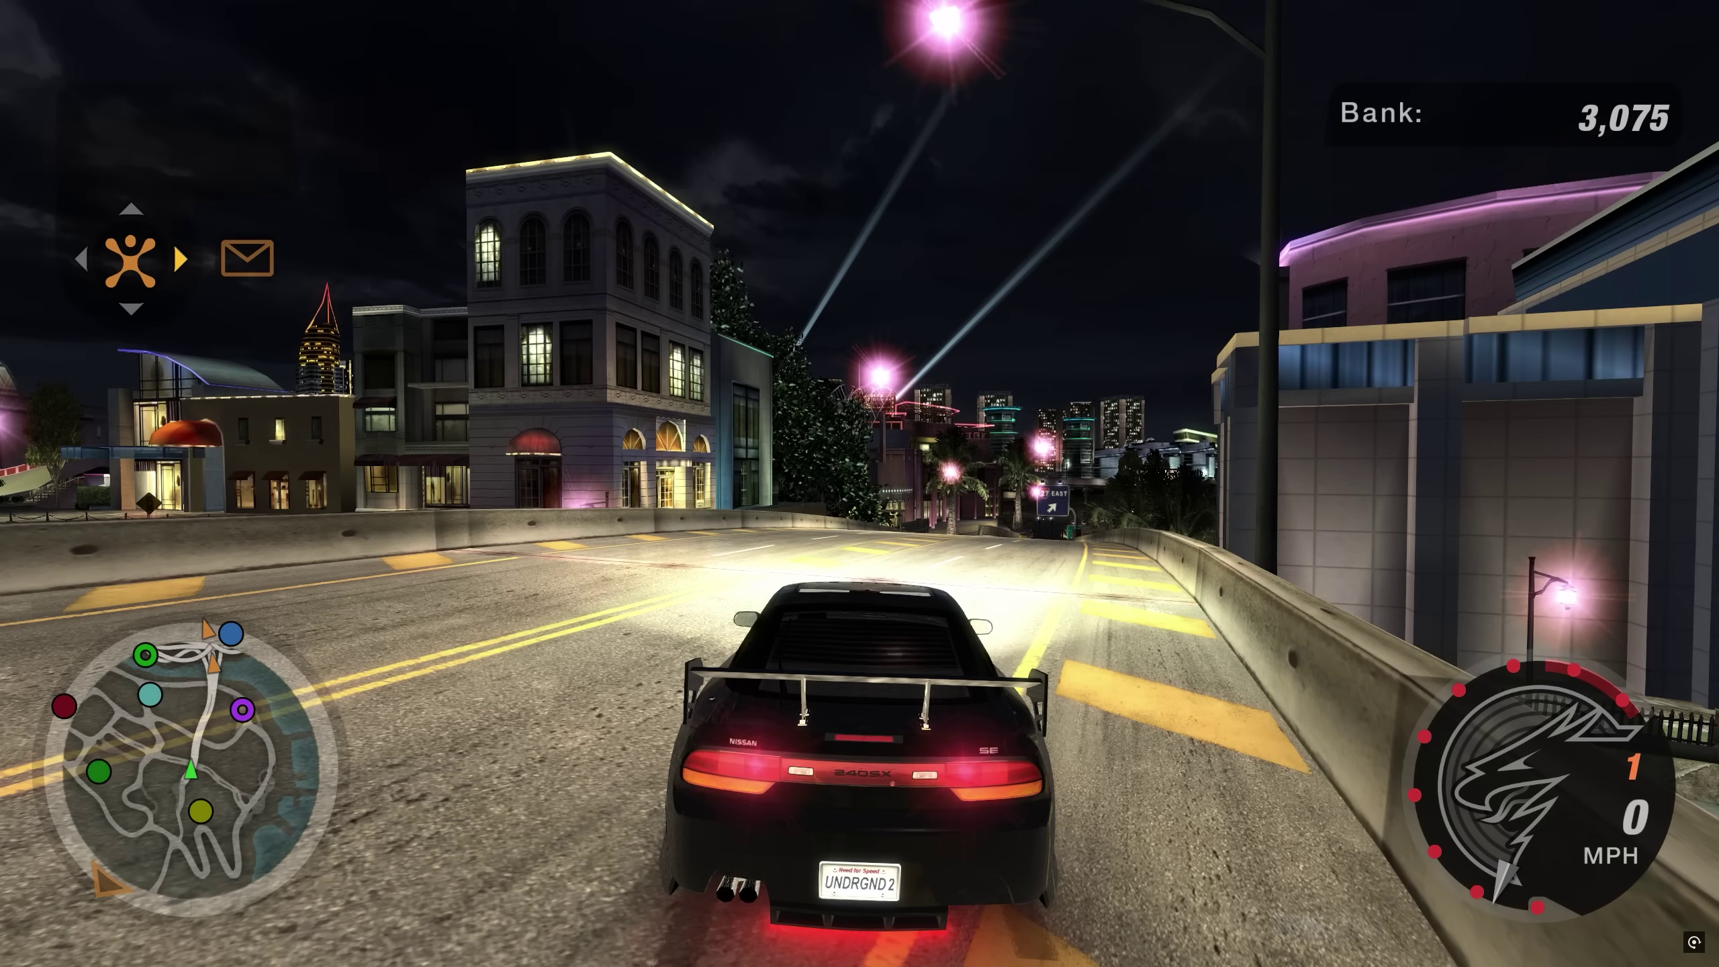
key(Scroll_Lock)
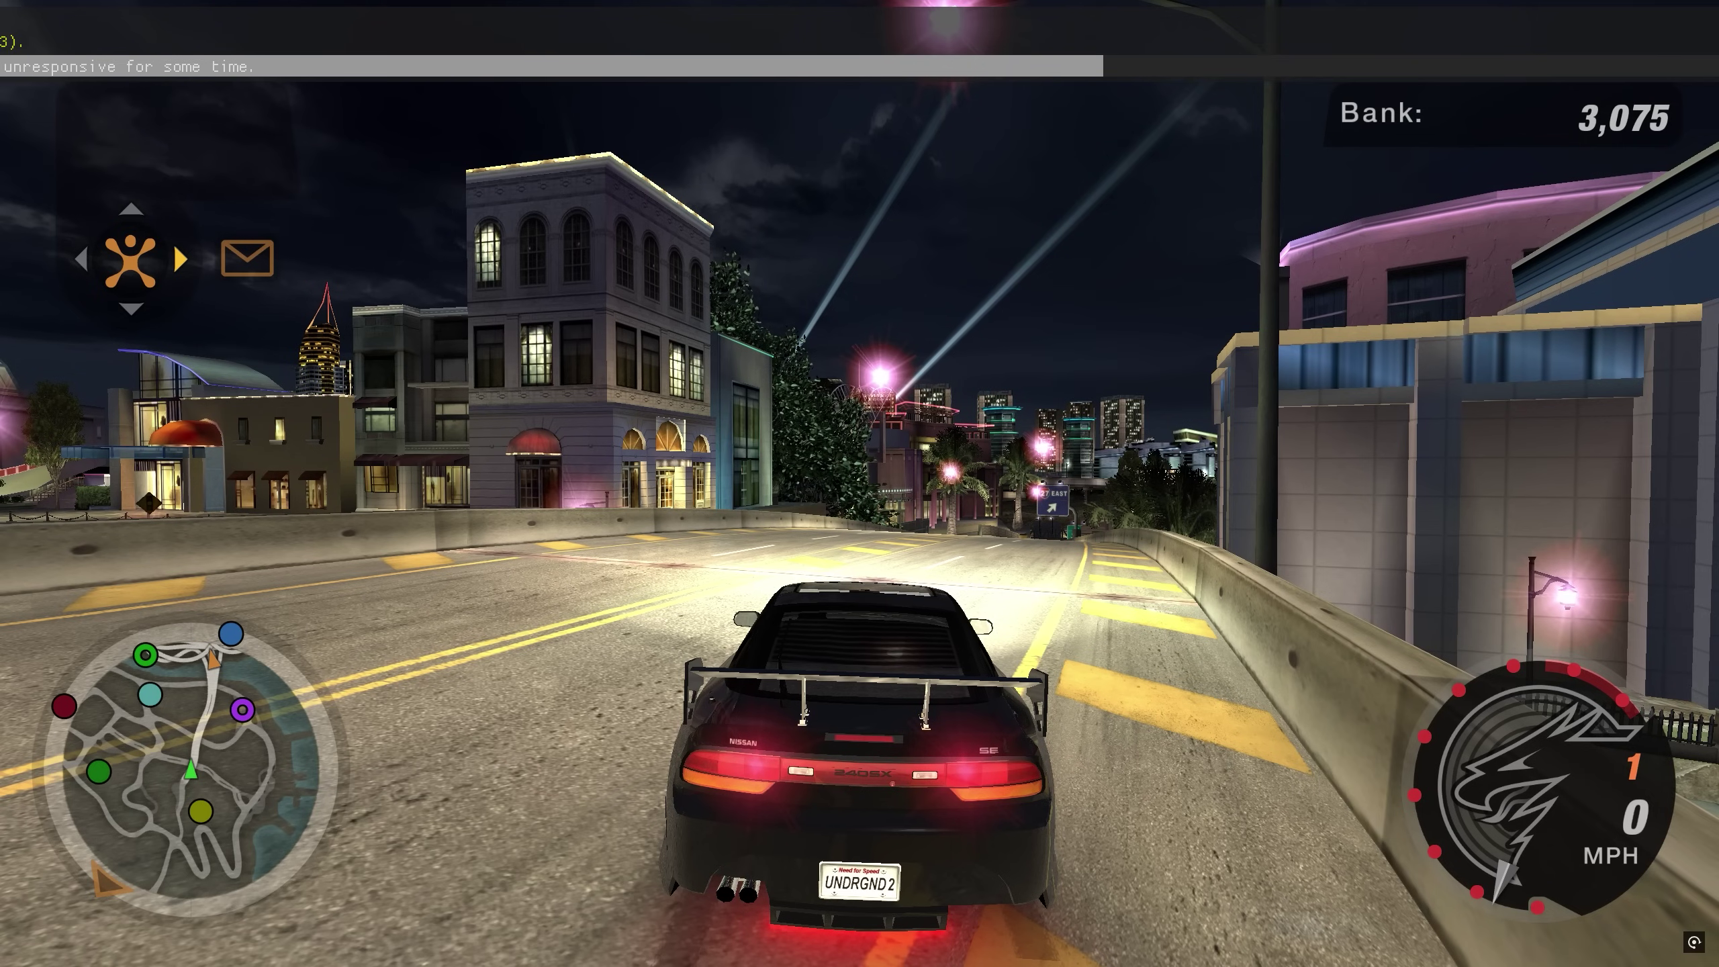
key(Scroll_Lock)
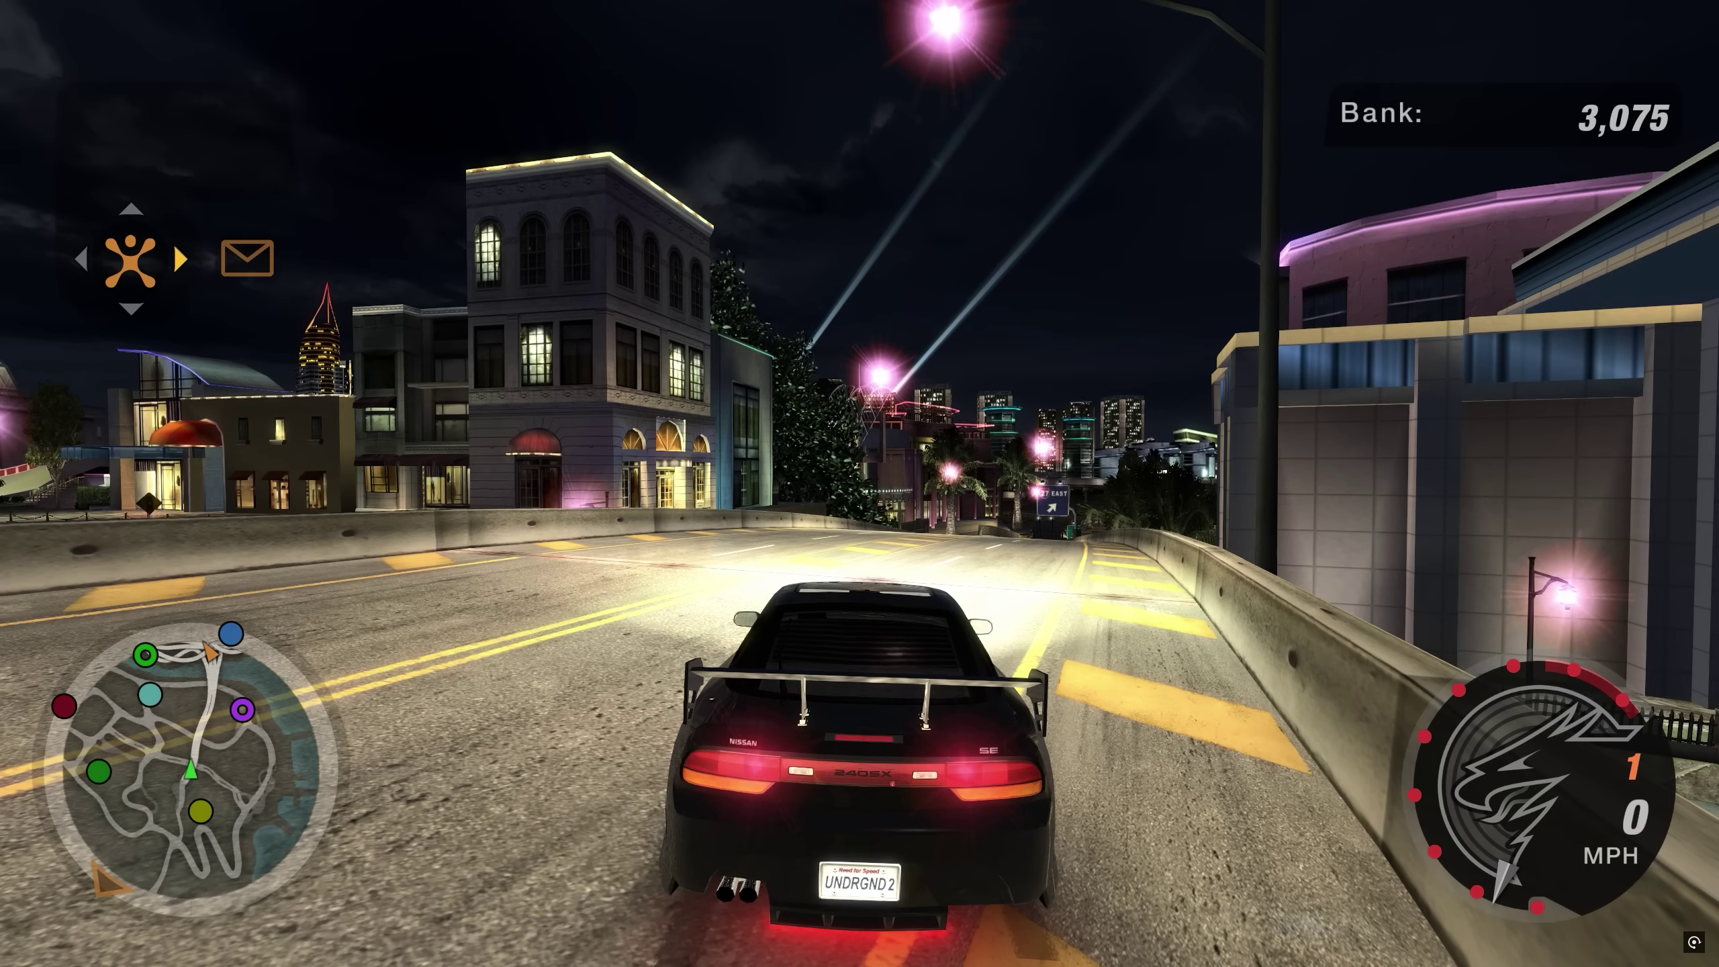
key(Scroll_Lock)
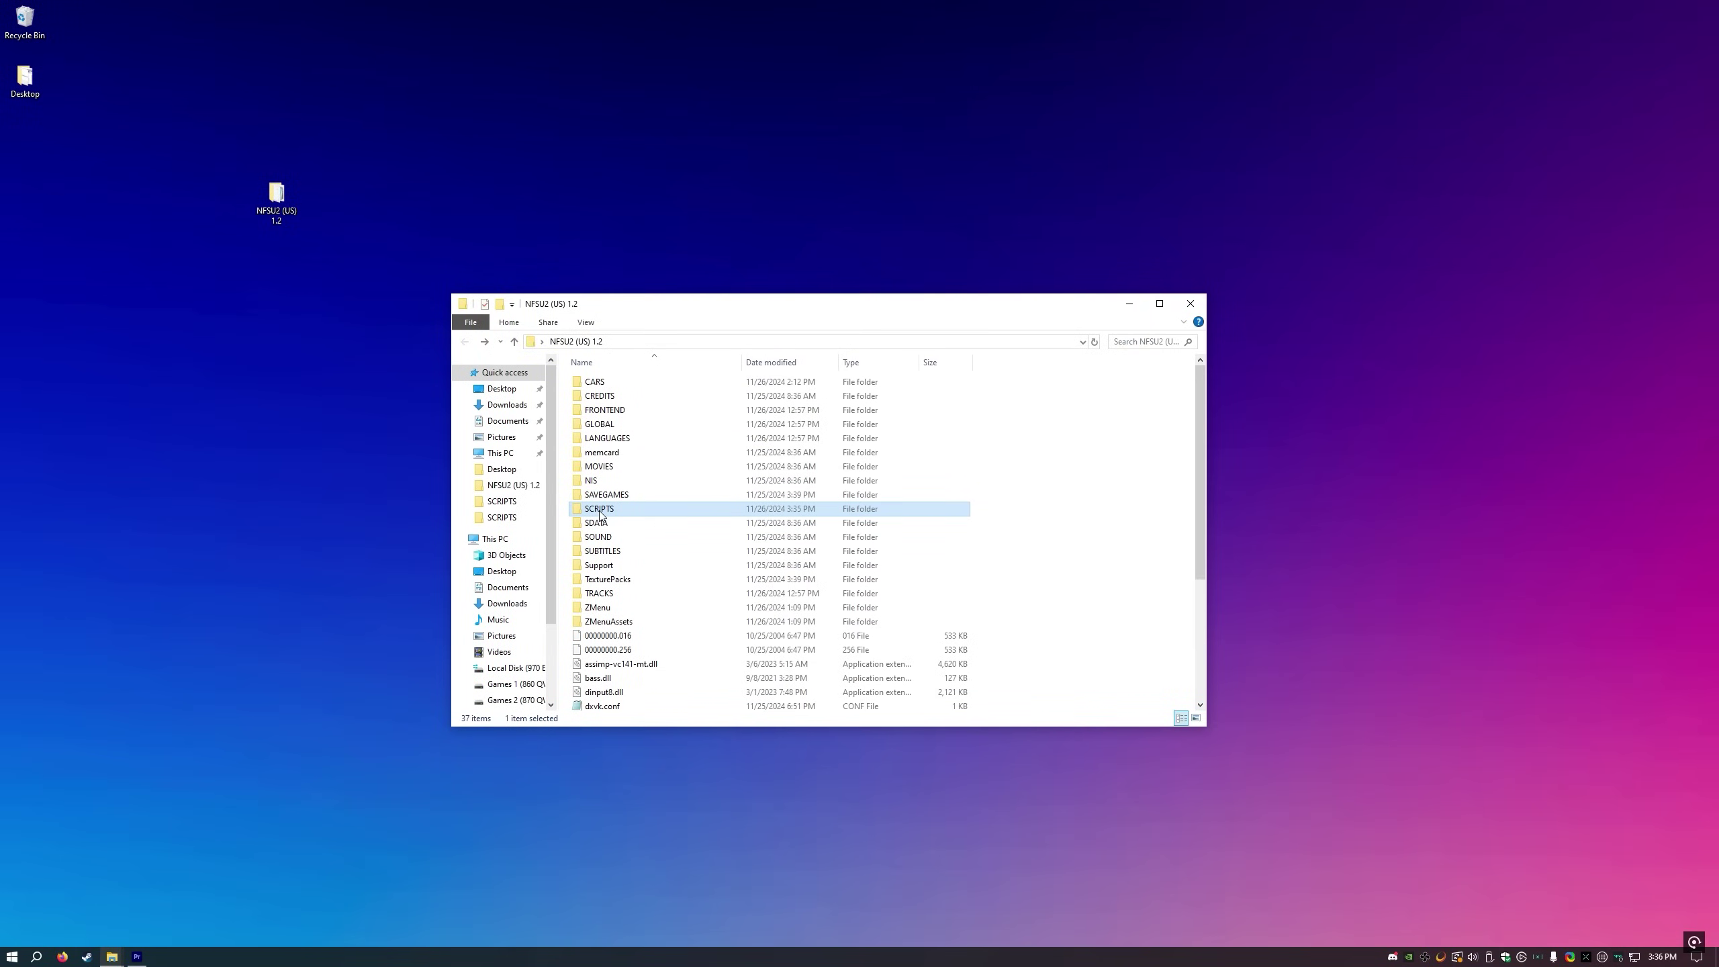
- In the game's SCRIPTS folder, rename ReShade.asi to ReShade.asidontuse and accept the extension change
double_click(601, 514)
scroll(612, 595, down, 4)
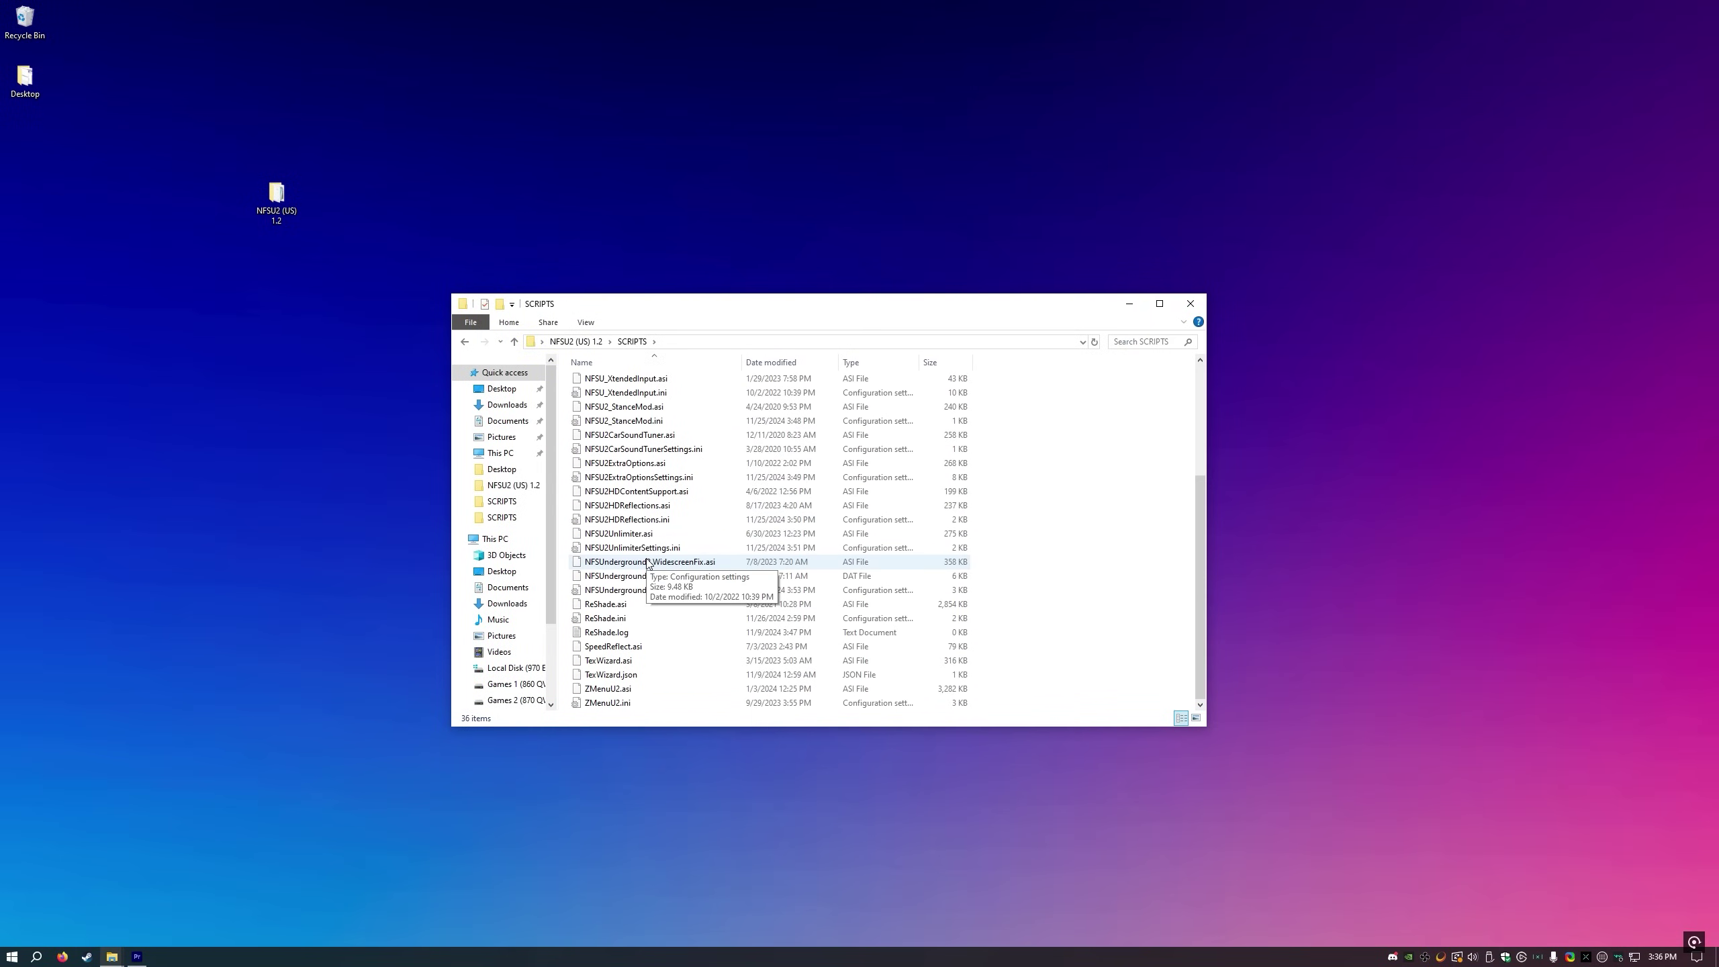
click(614, 605)
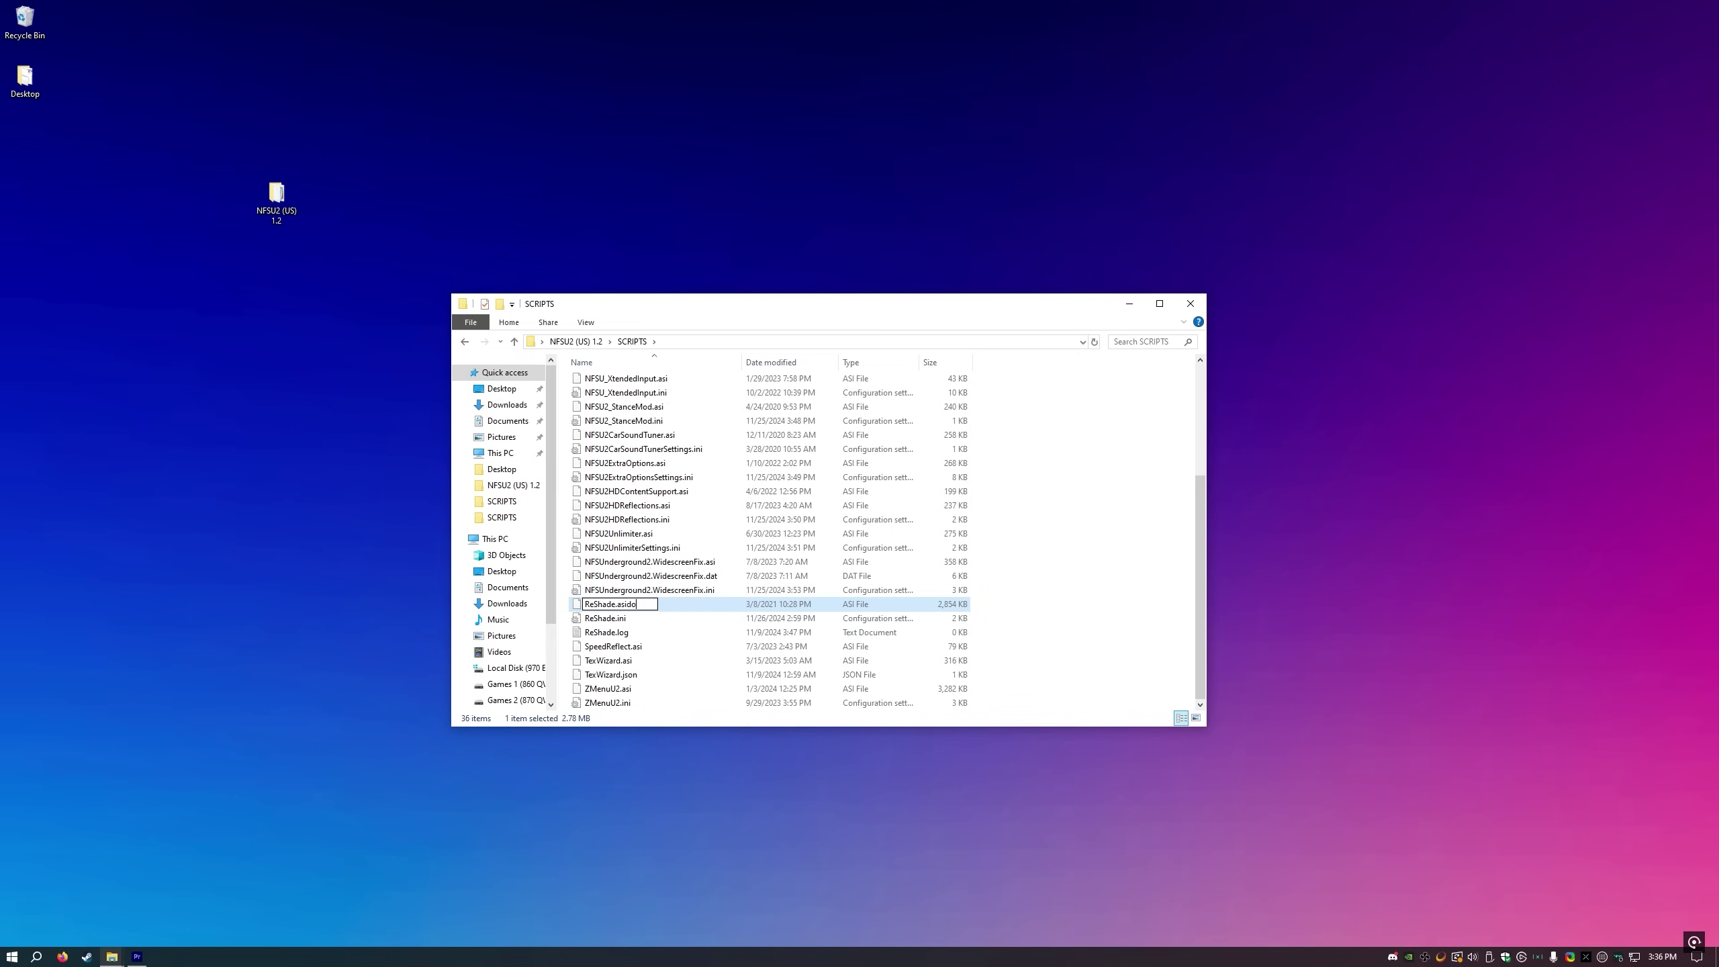
key(Return)
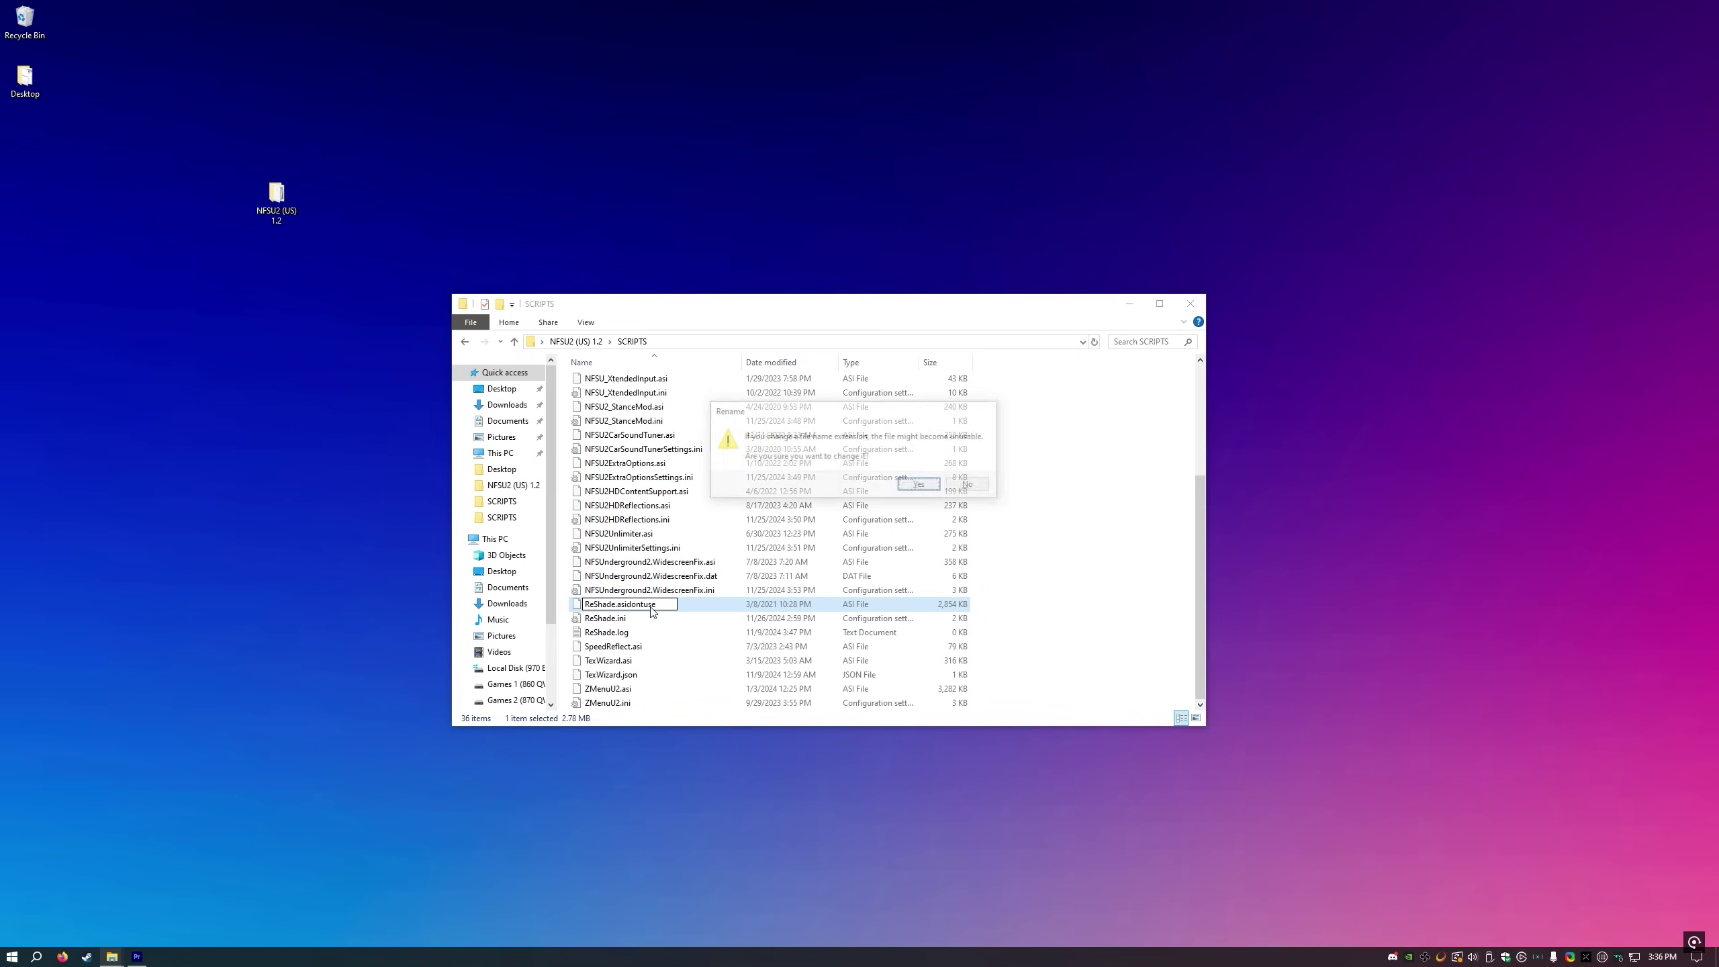
click(921, 485)
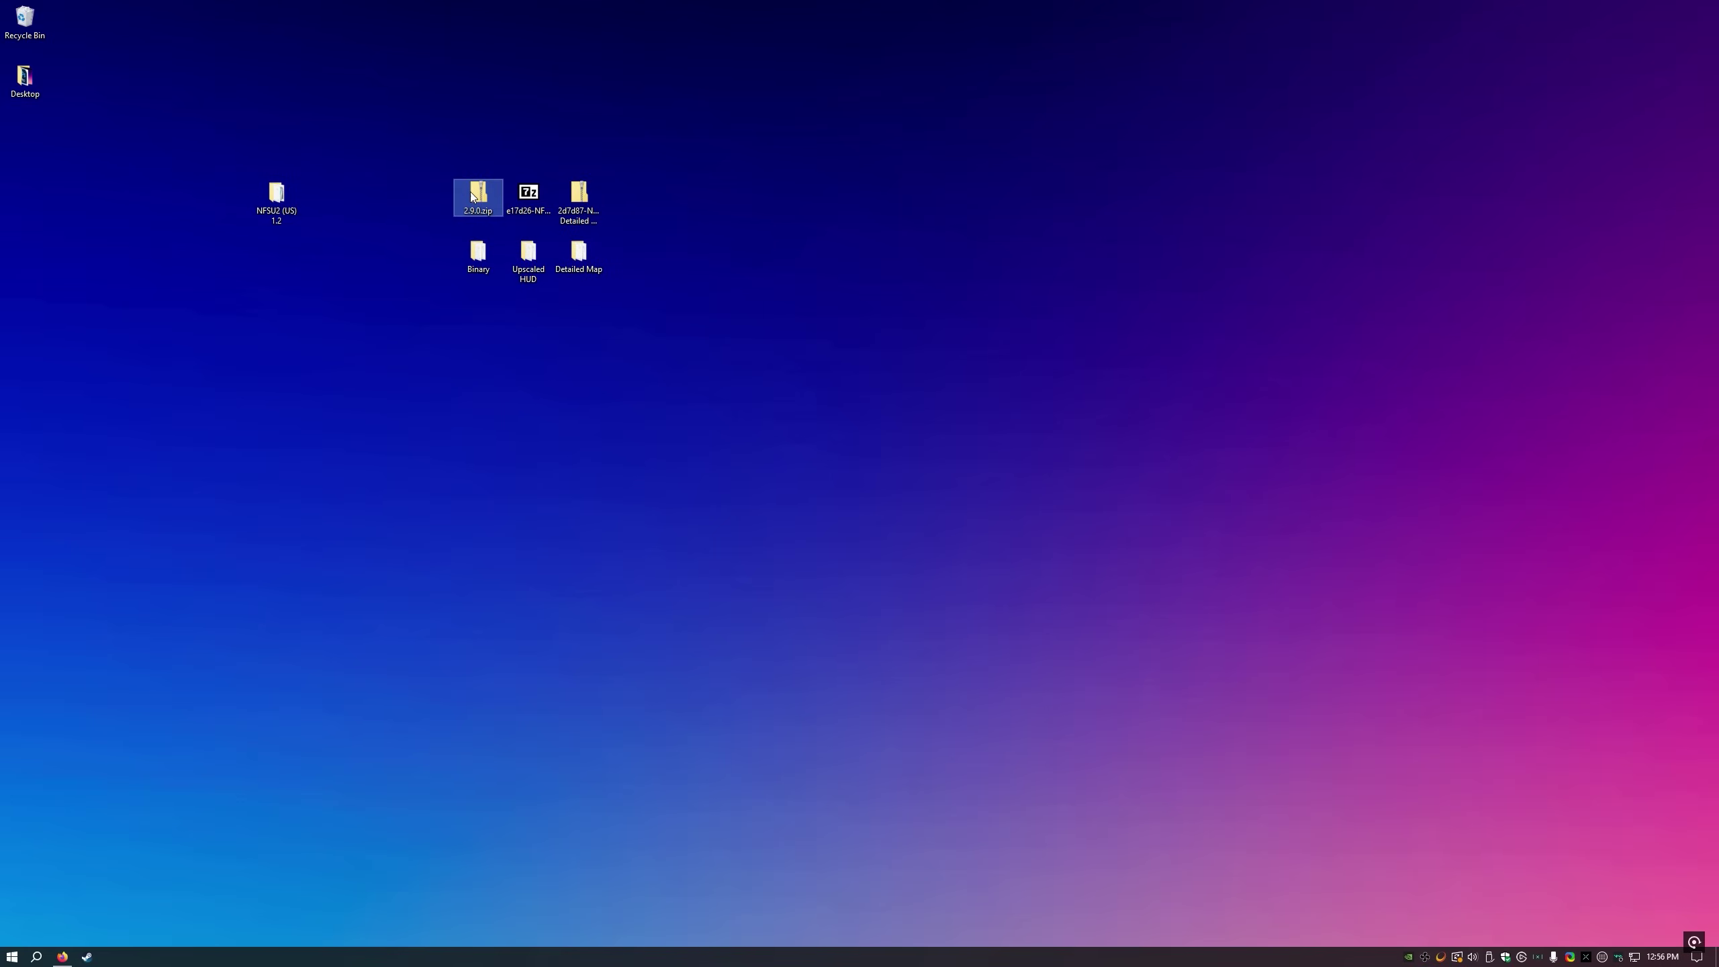
- Try to extract the NFSU2 Detailed Map zip on the desktop with Windows' Extract All, and cancel the extraction
click(477, 255)
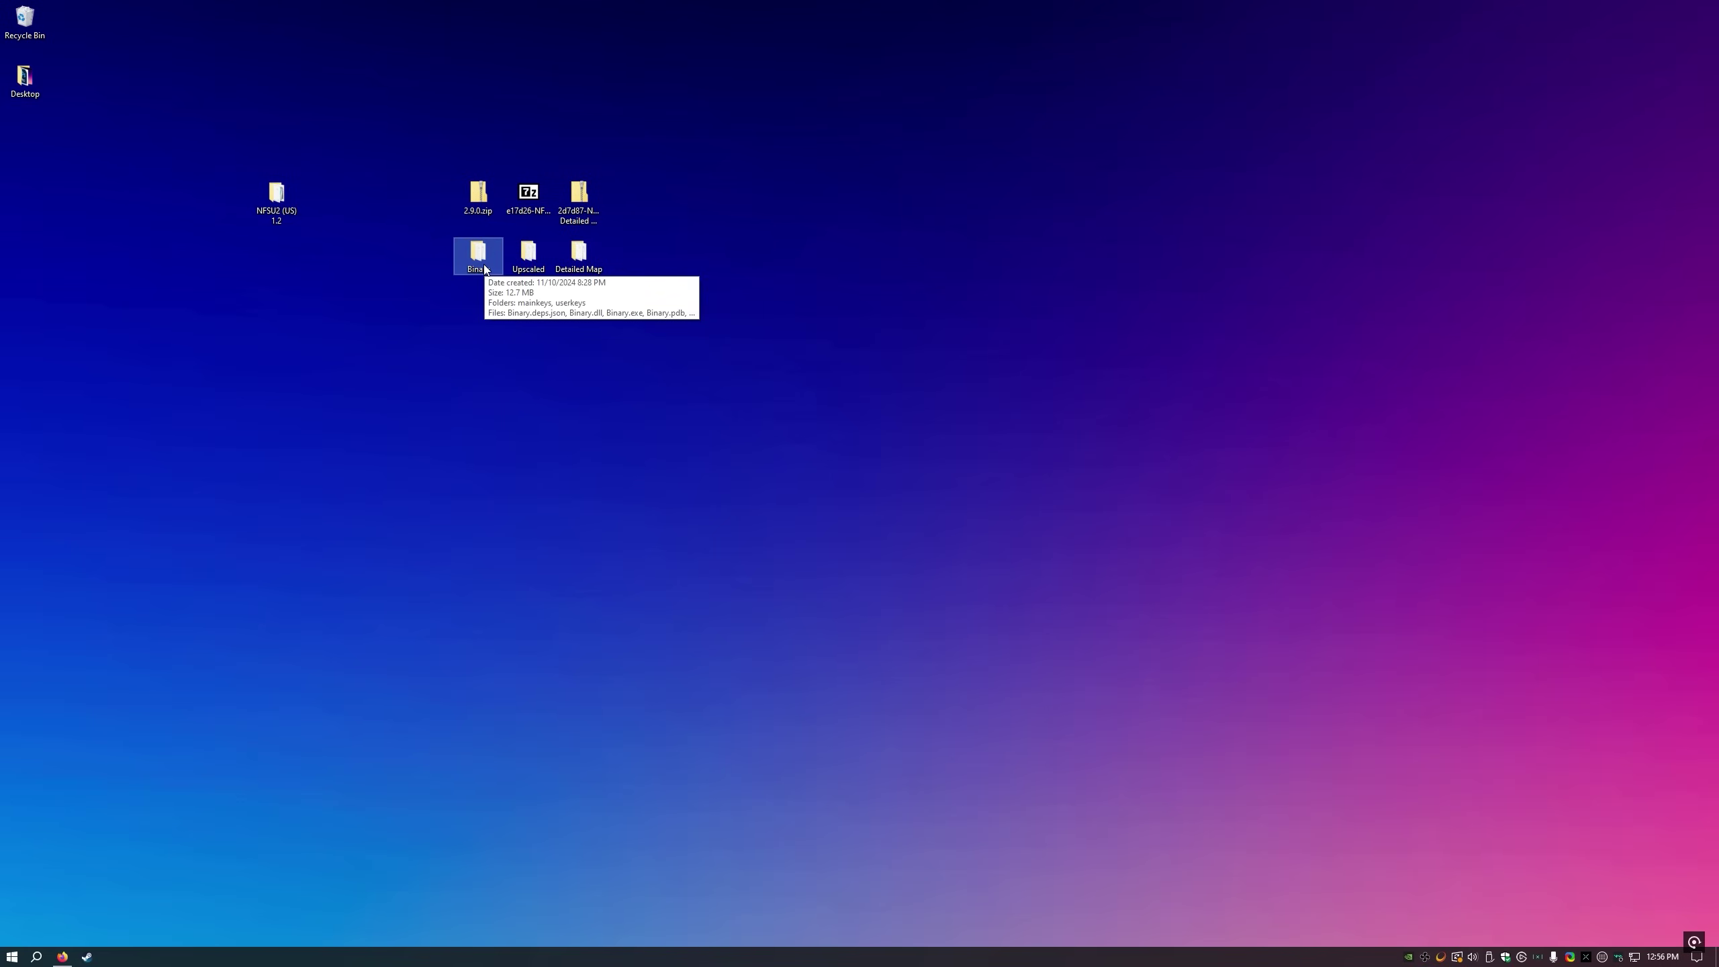
click(529, 196)
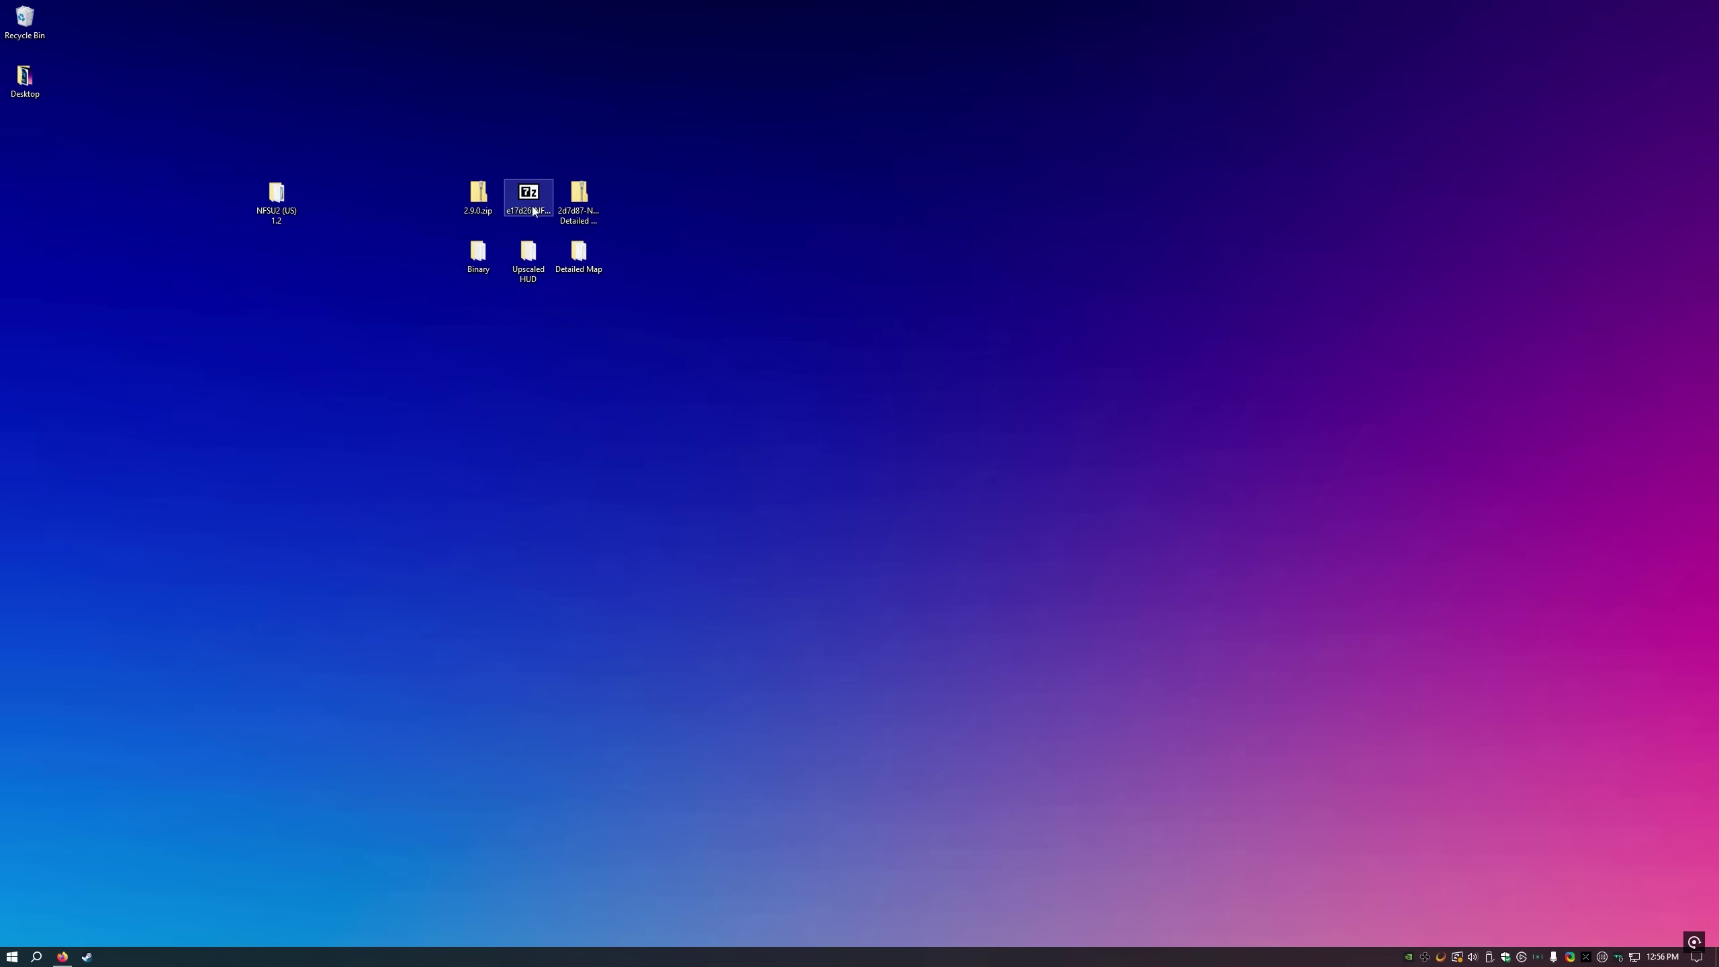
click(587, 204)
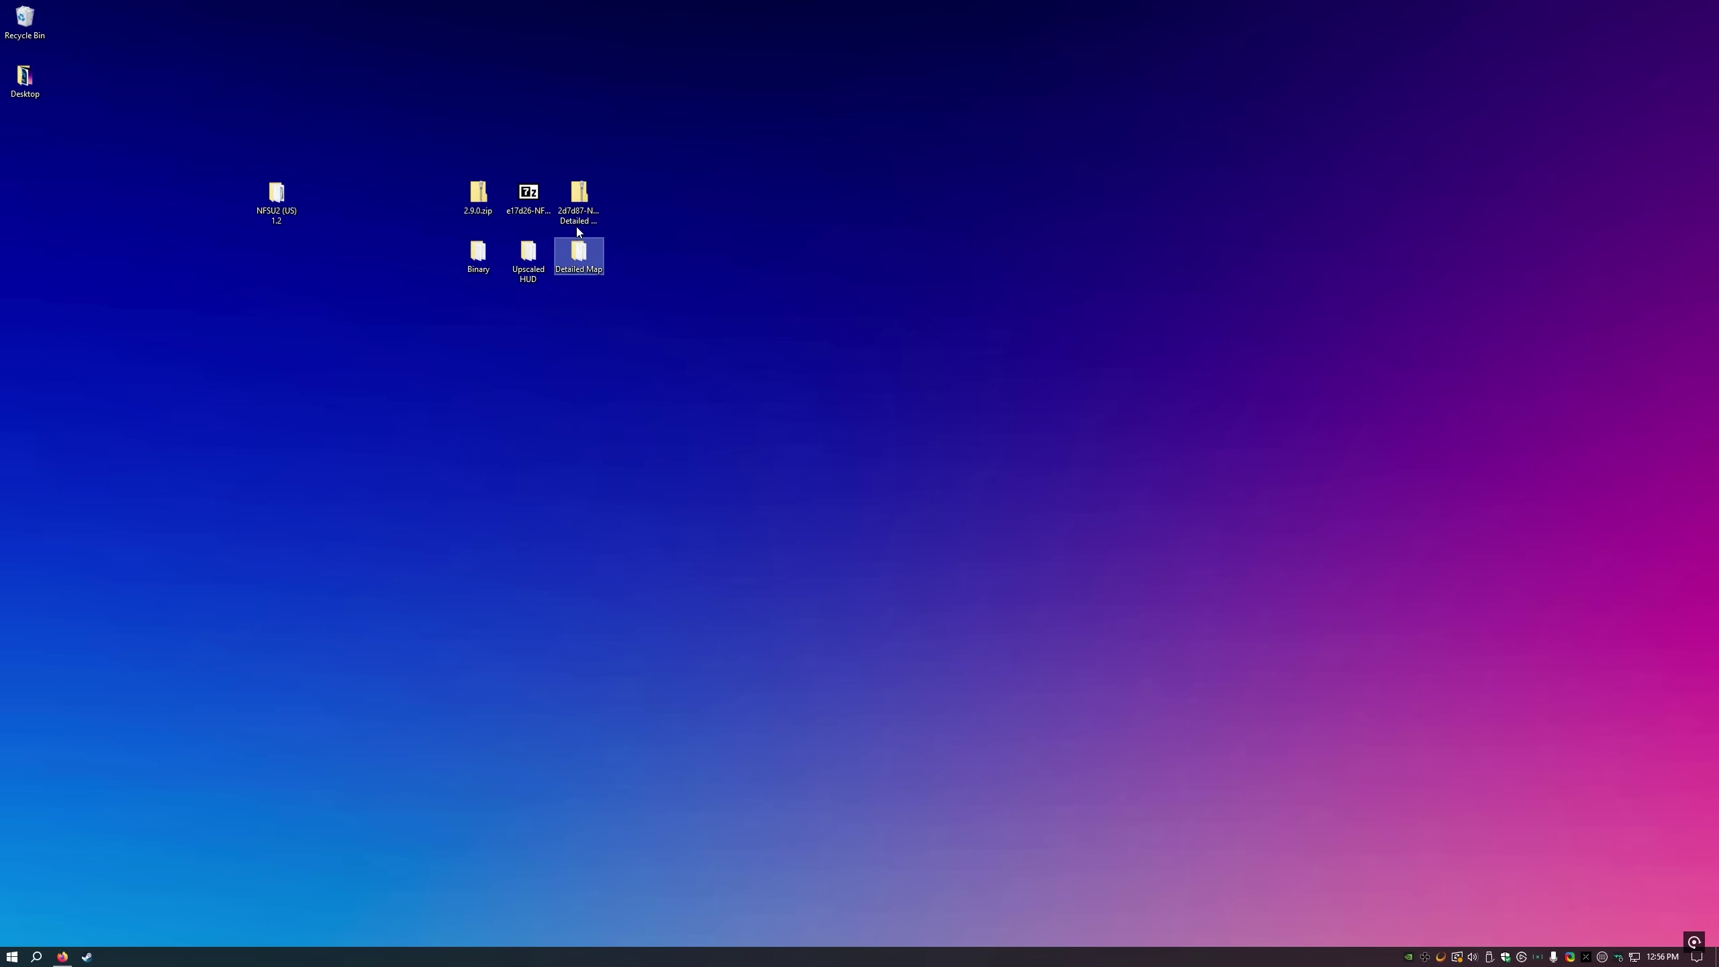
right_click(580, 201)
click(616, 244)
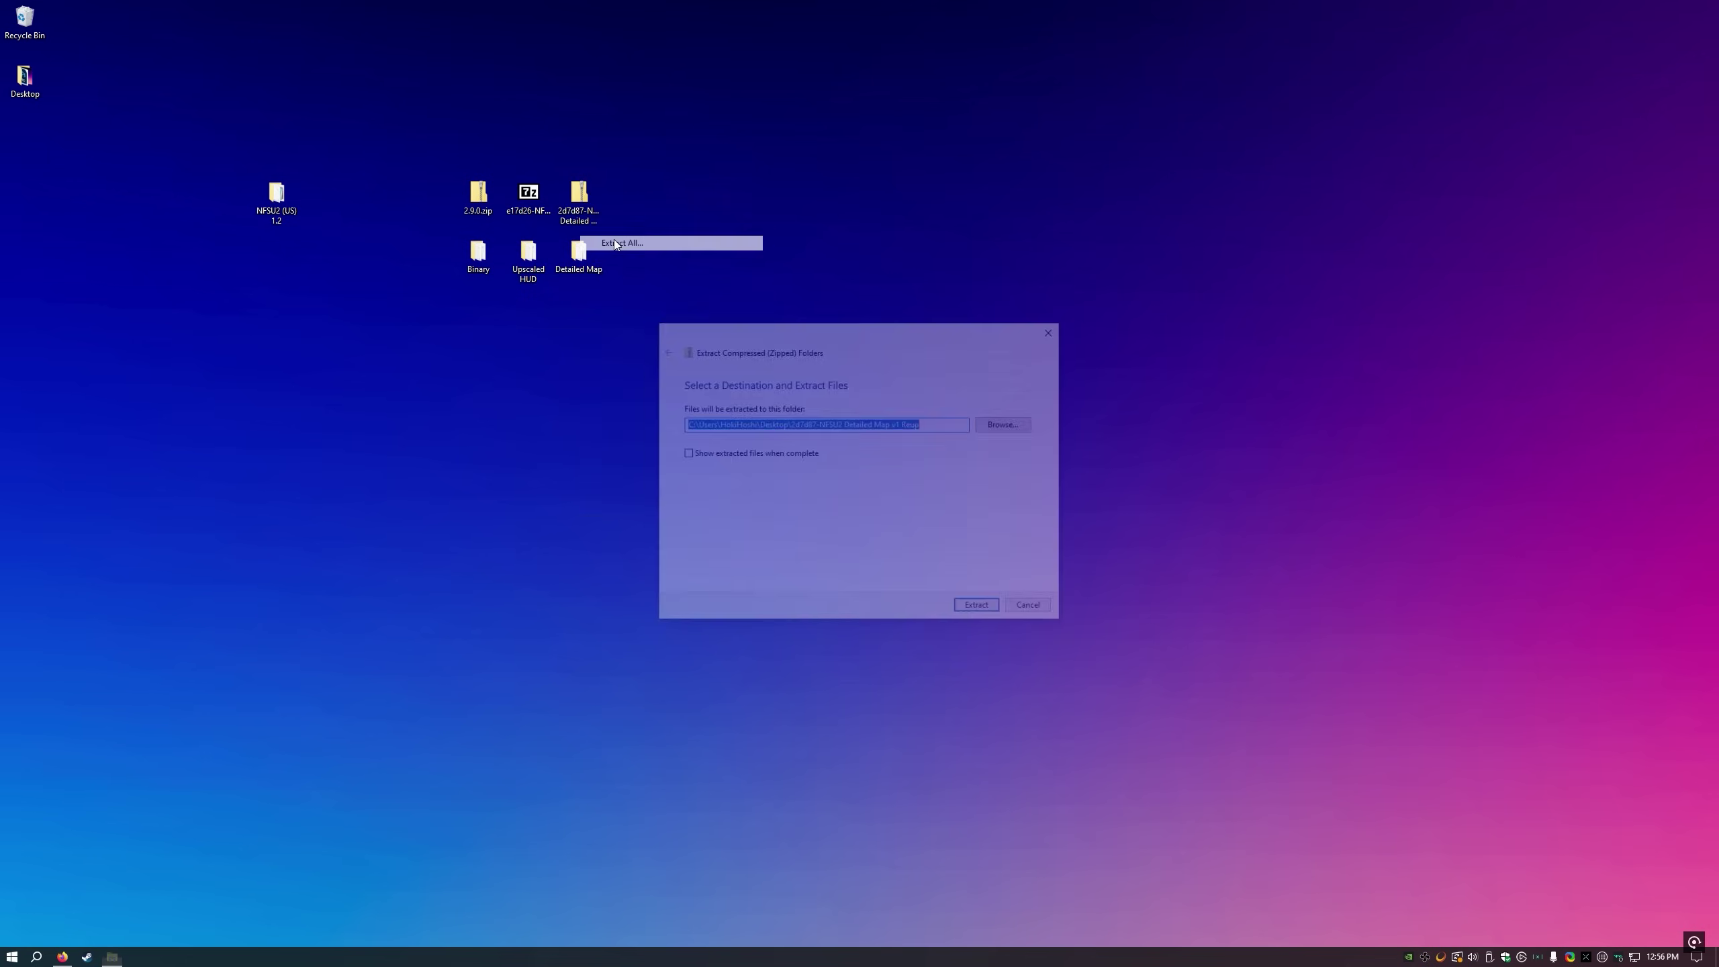
click(973, 612)
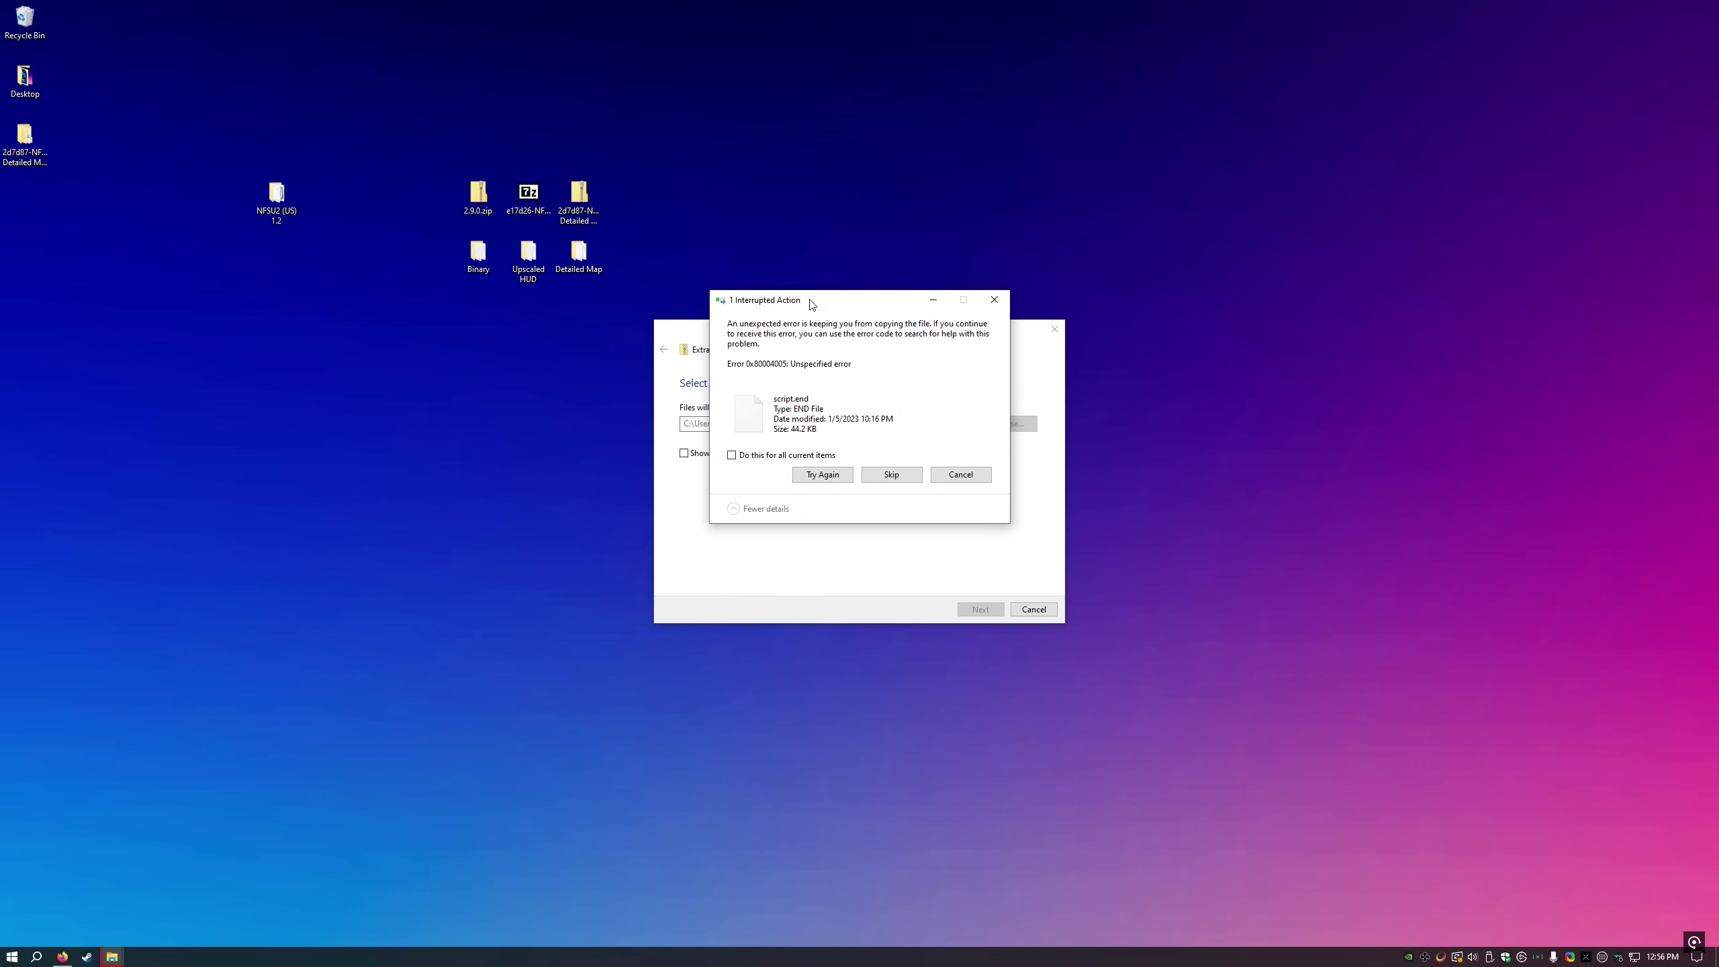
click(961, 475)
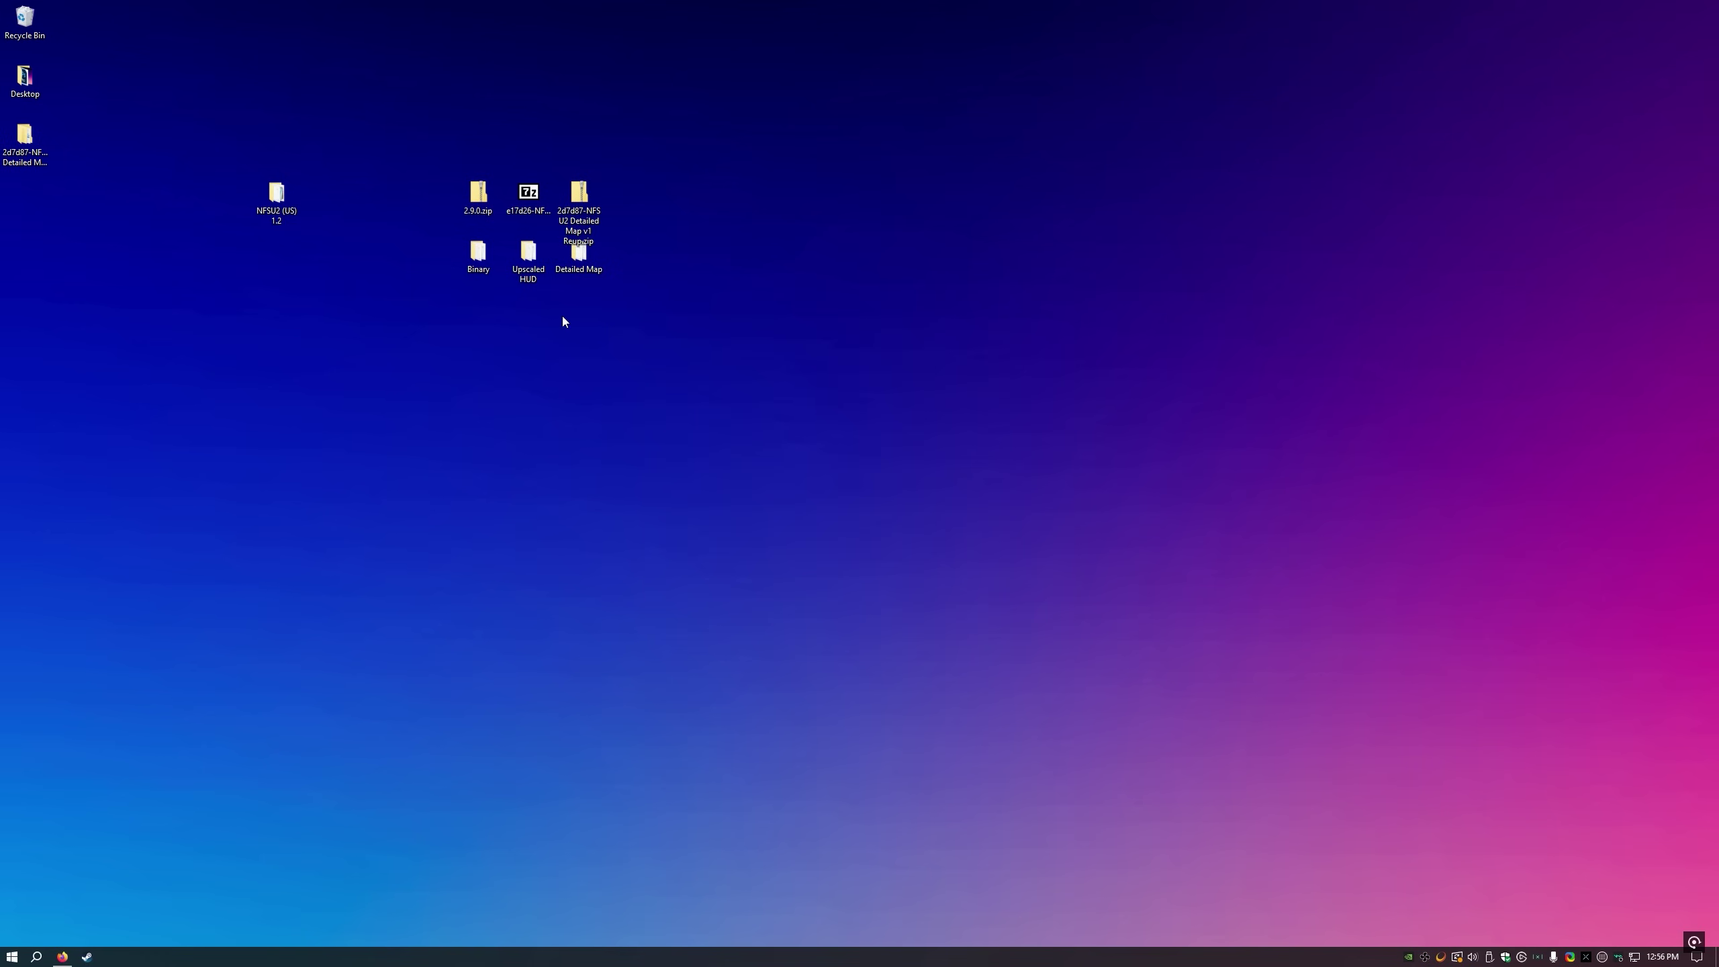
- Open the Binary folder on the desktop and run Binary.exe as administrator
double_click(482, 261)
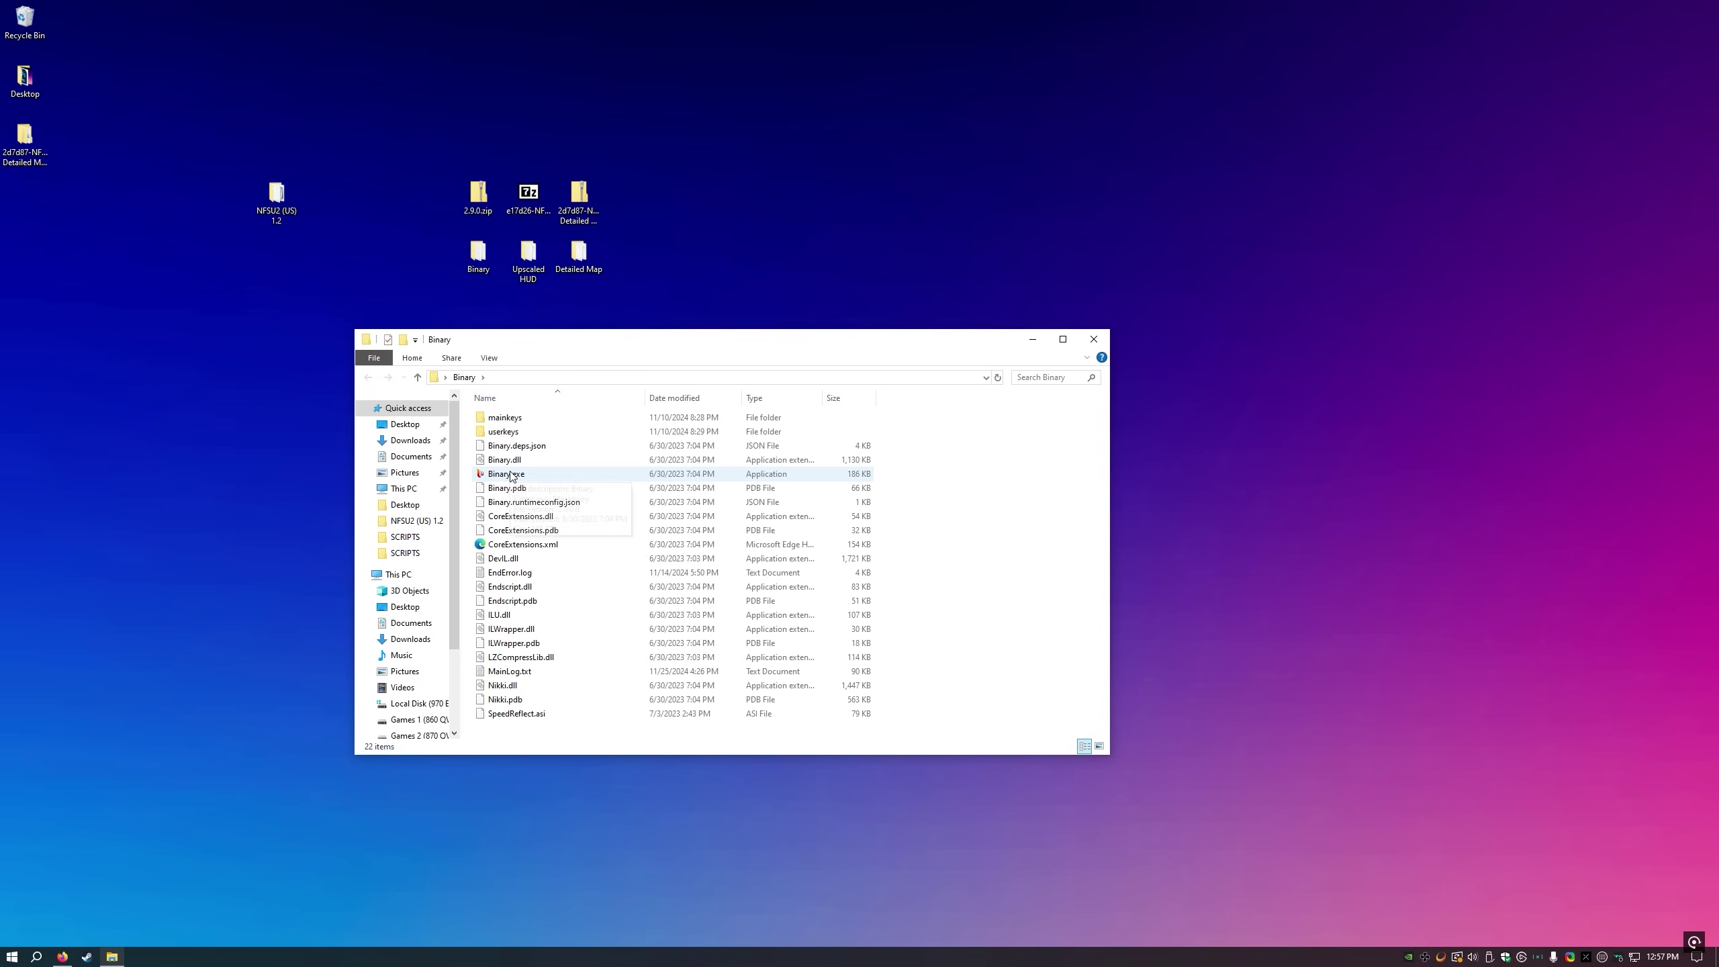
right_click(510, 475)
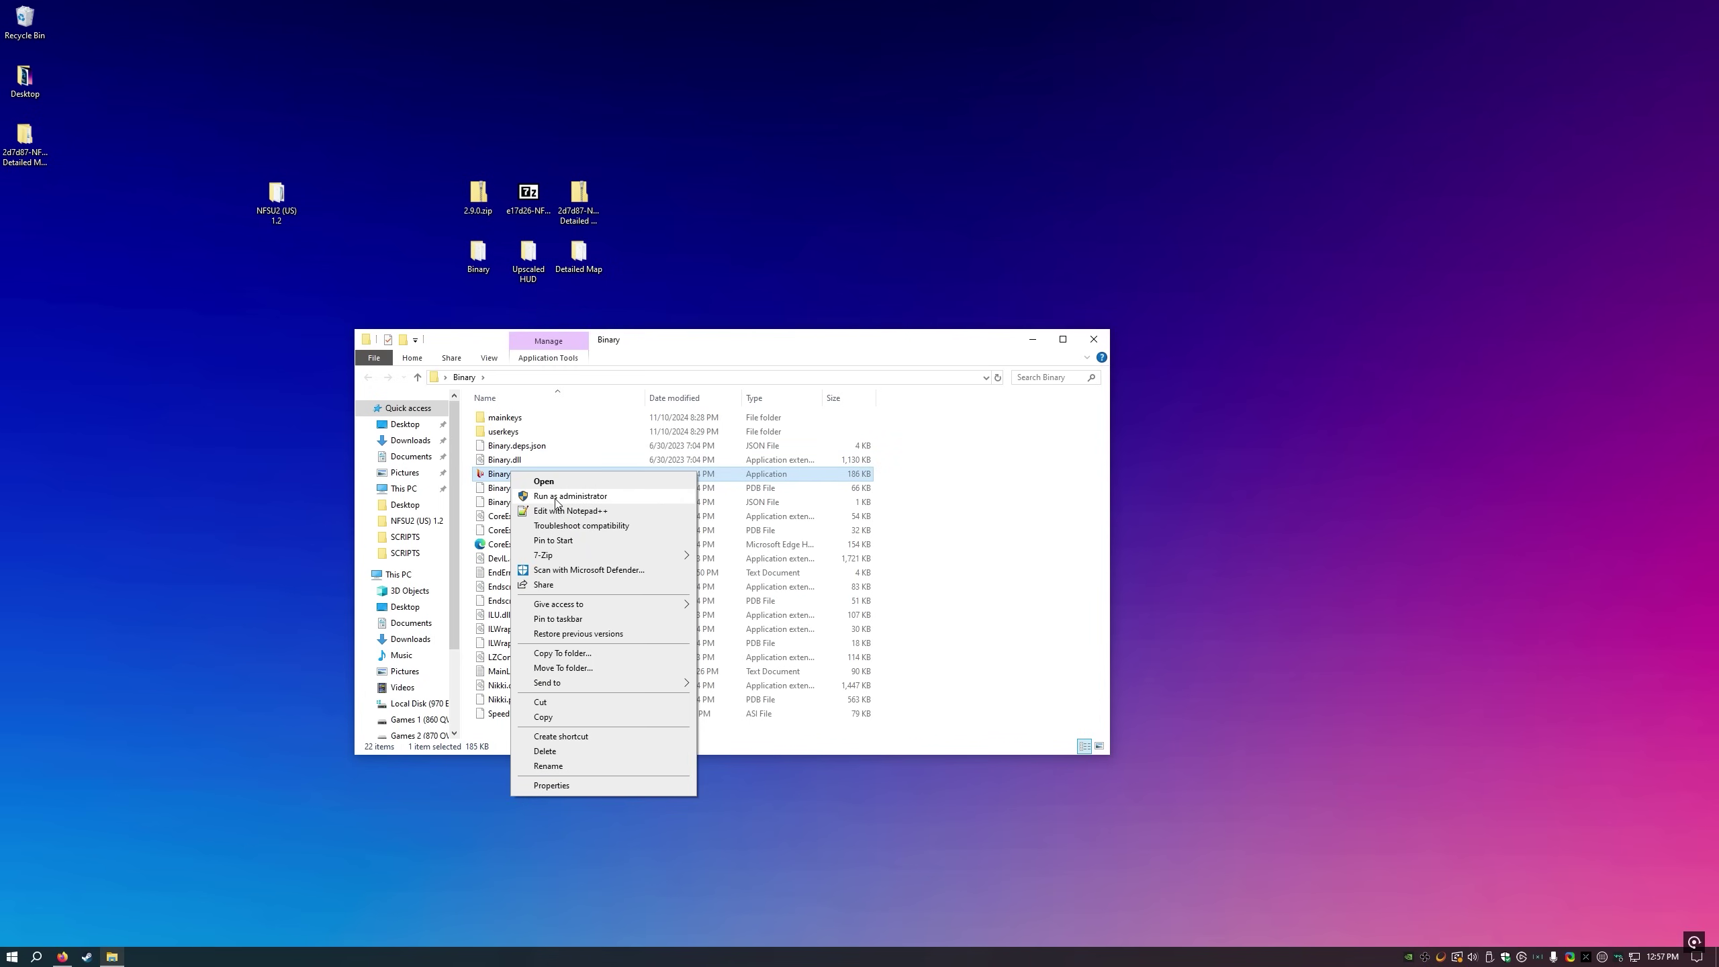
click(556, 497)
click(651, 653)
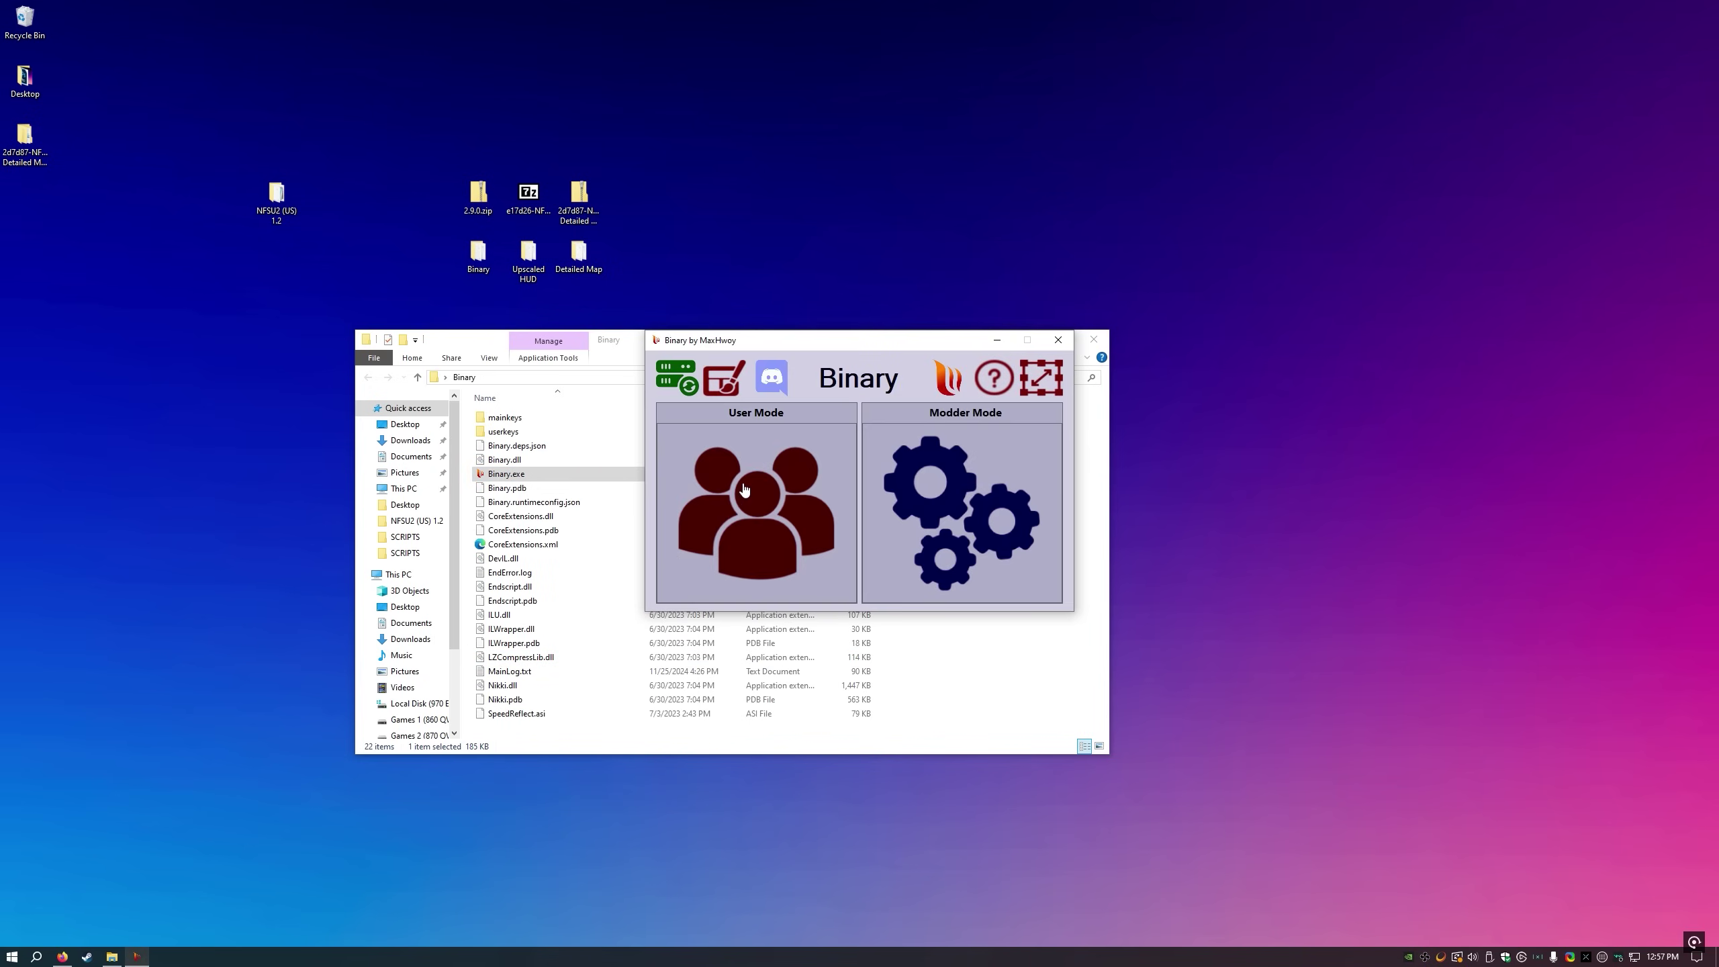
- In User Mode, load install.end from the Upscaled HUD folder and choose NFSU2 (US) 1.2 on the desktop as the game directory
click(745, 451)
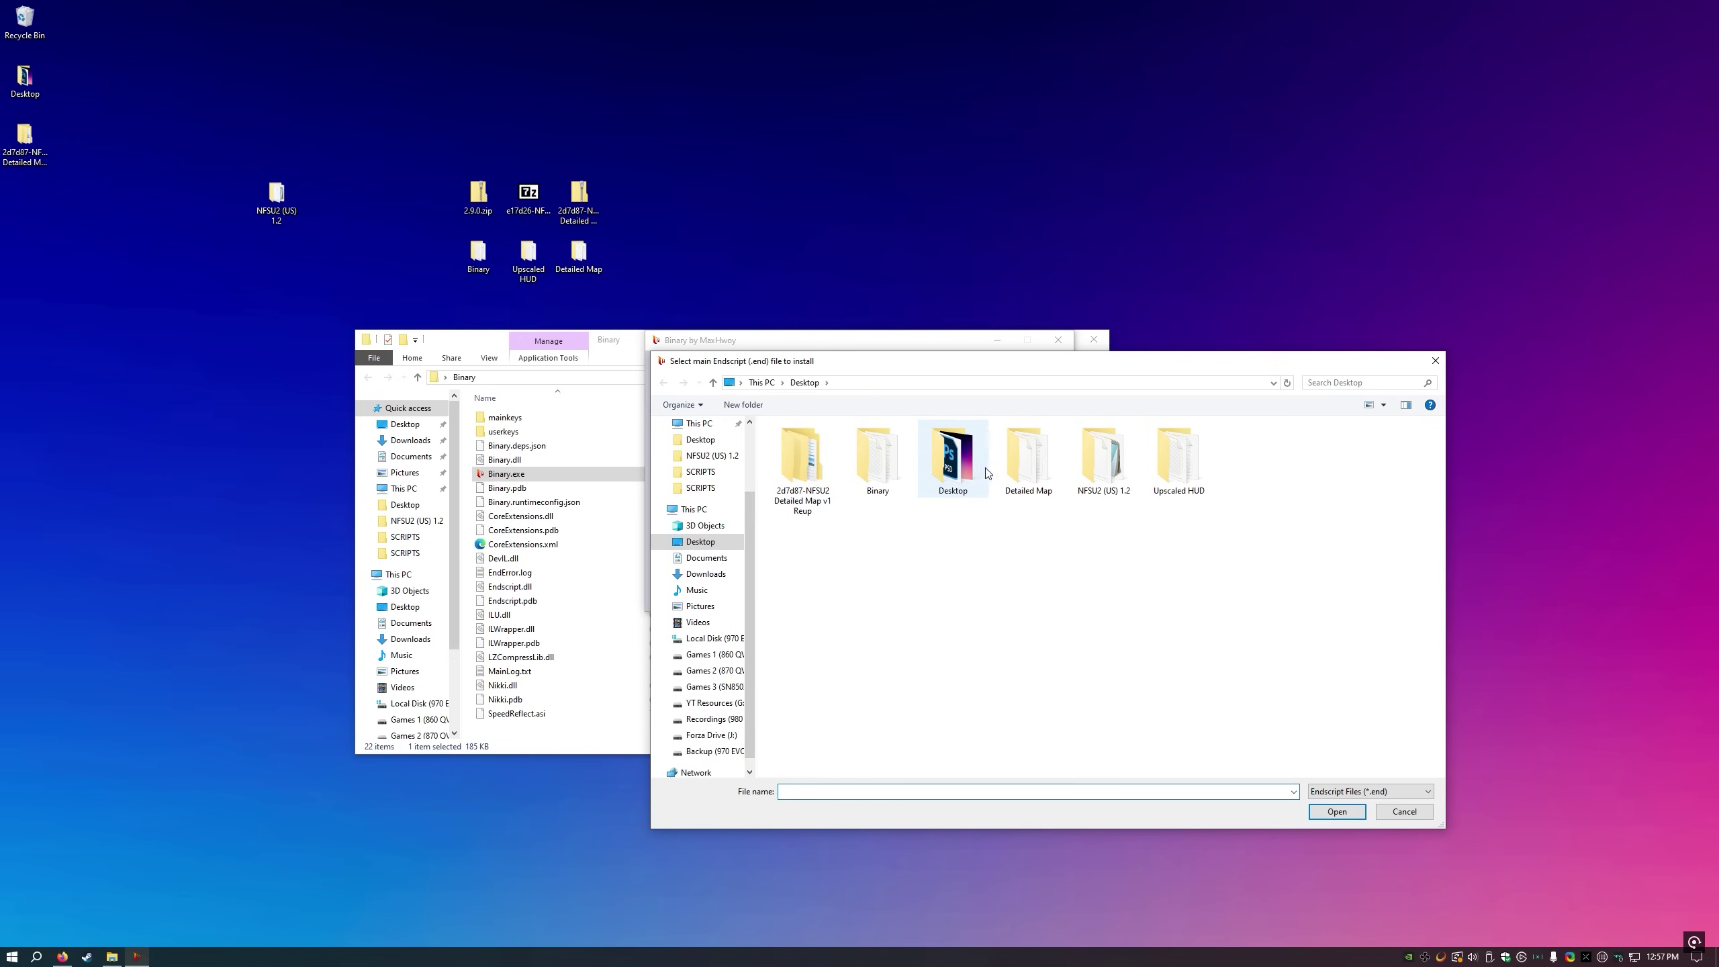
double_click(1184, 477)
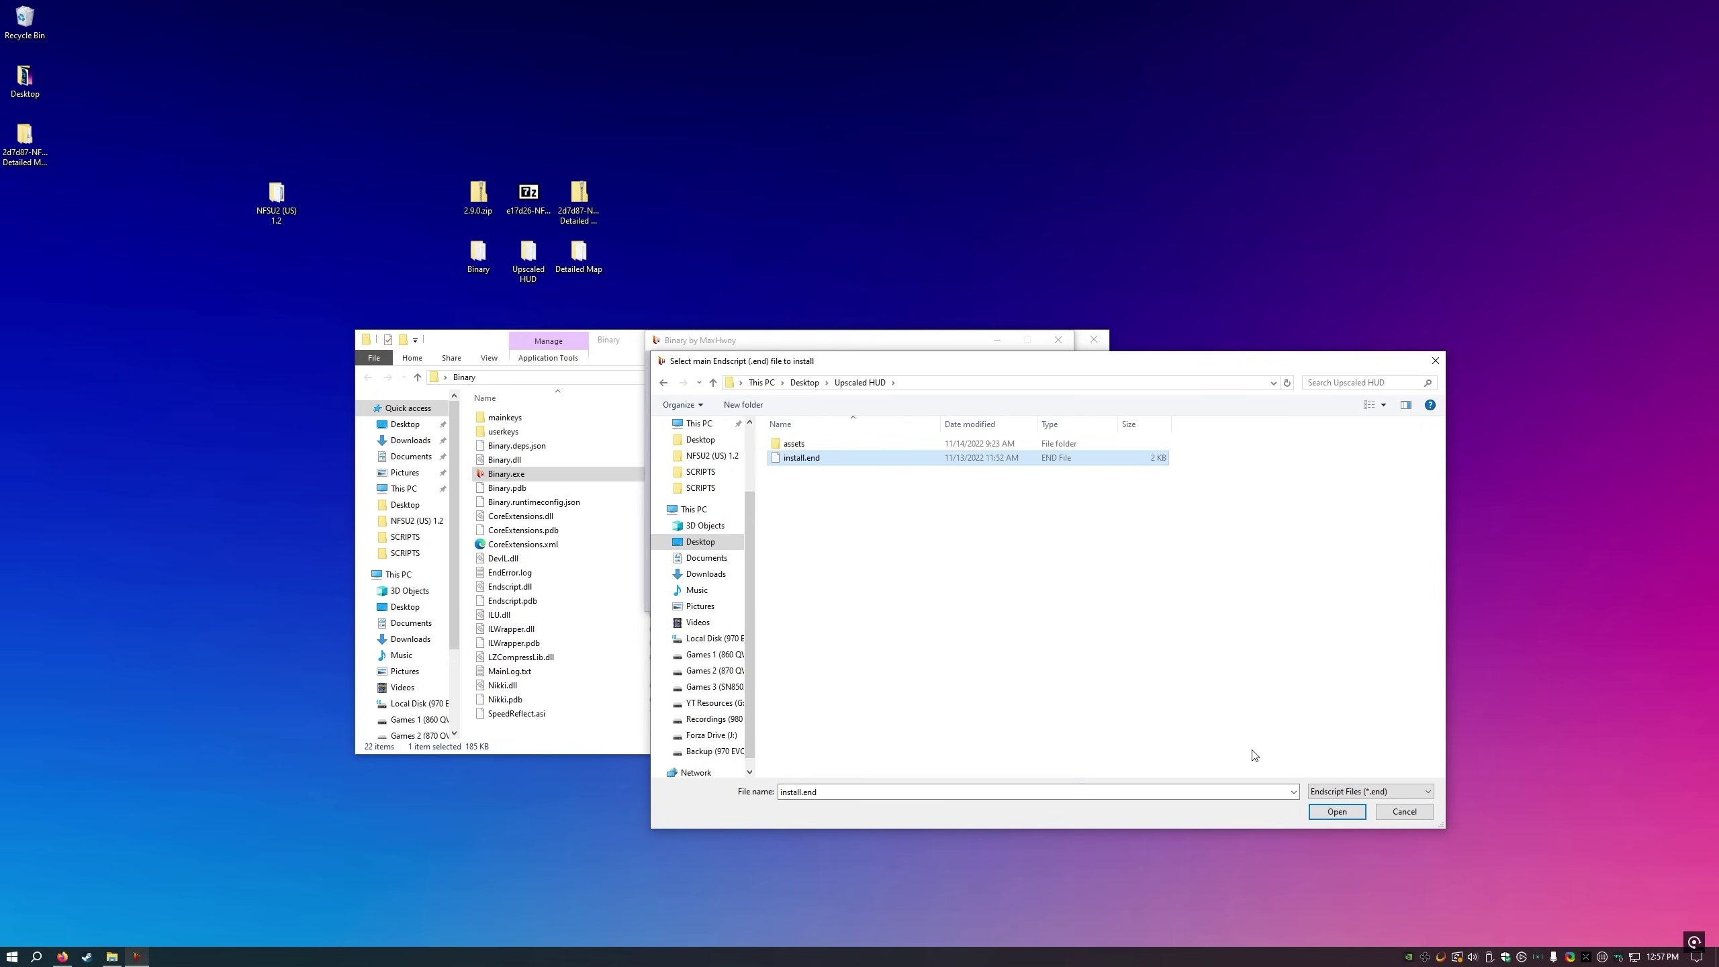
click(1327, 811)
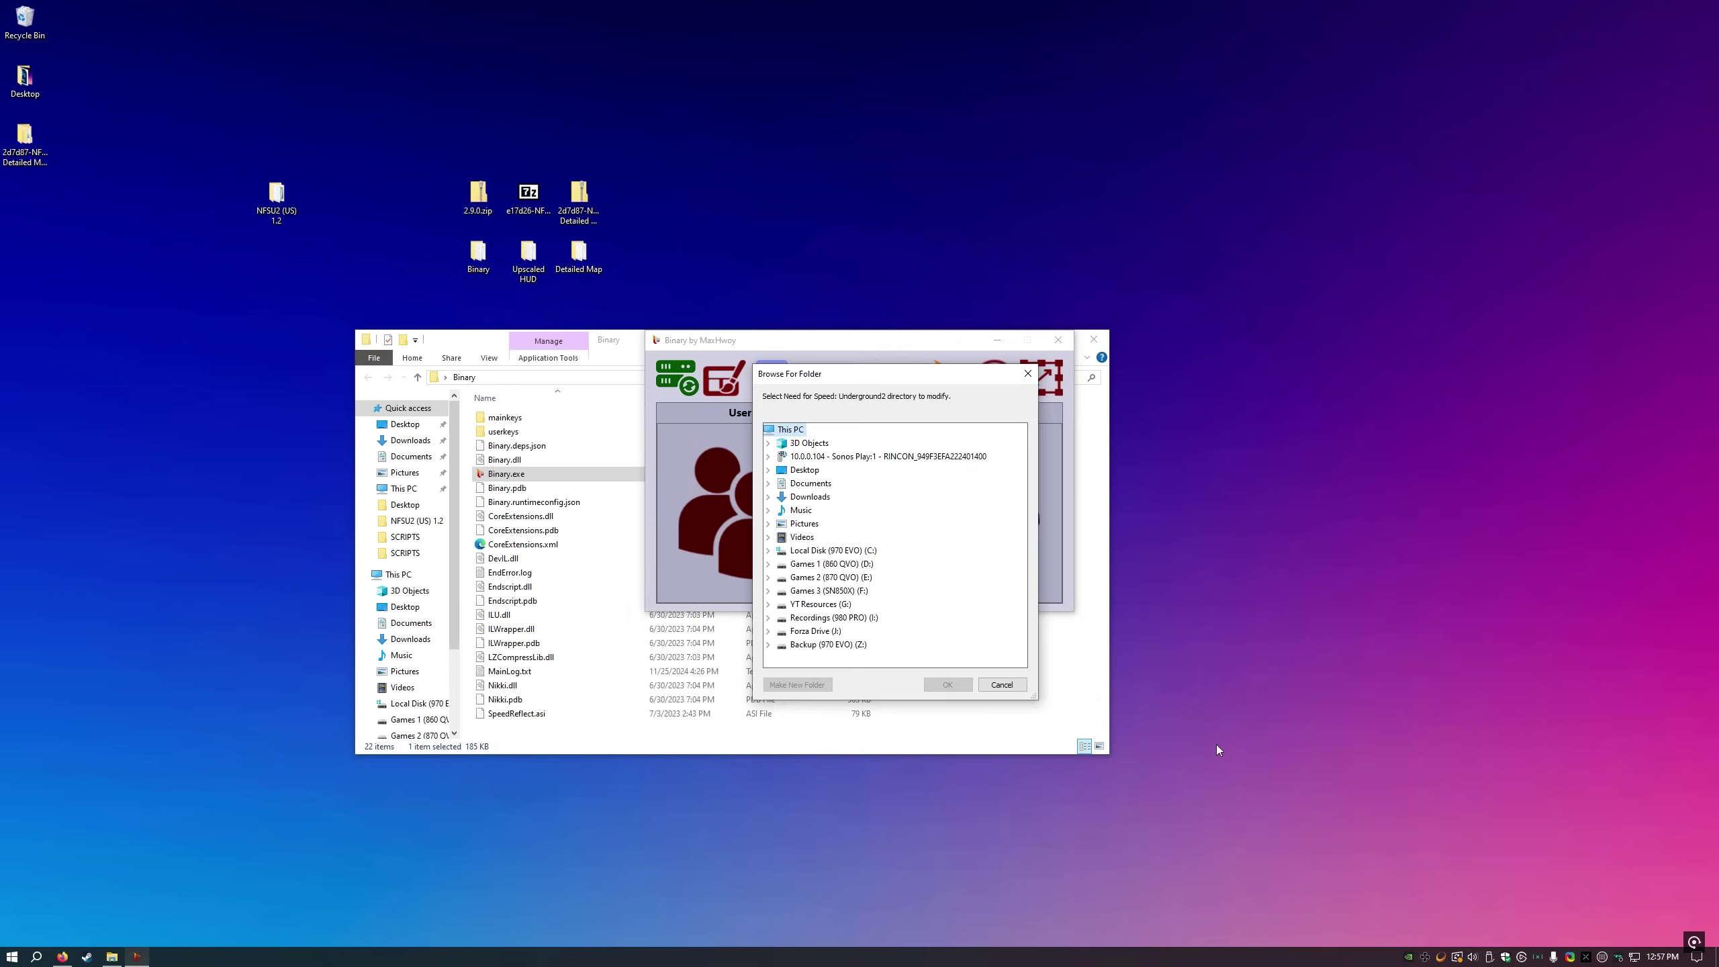
double_click(801, 475)
double_click(829, 537)
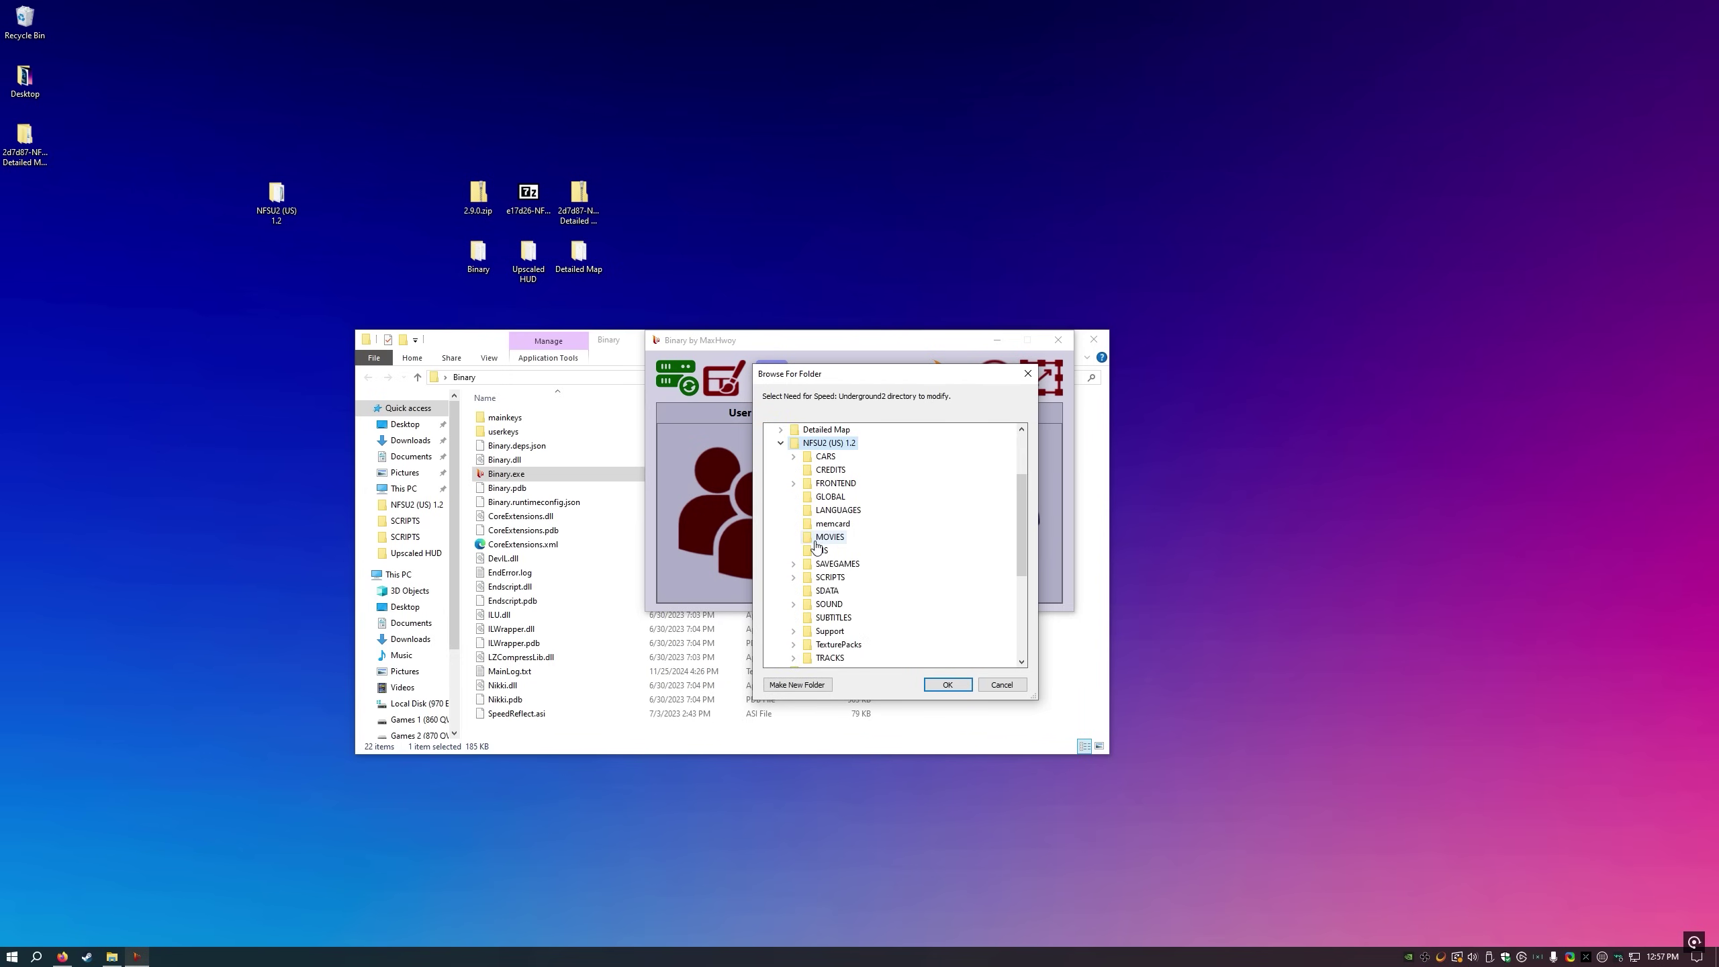
click(948, 686)
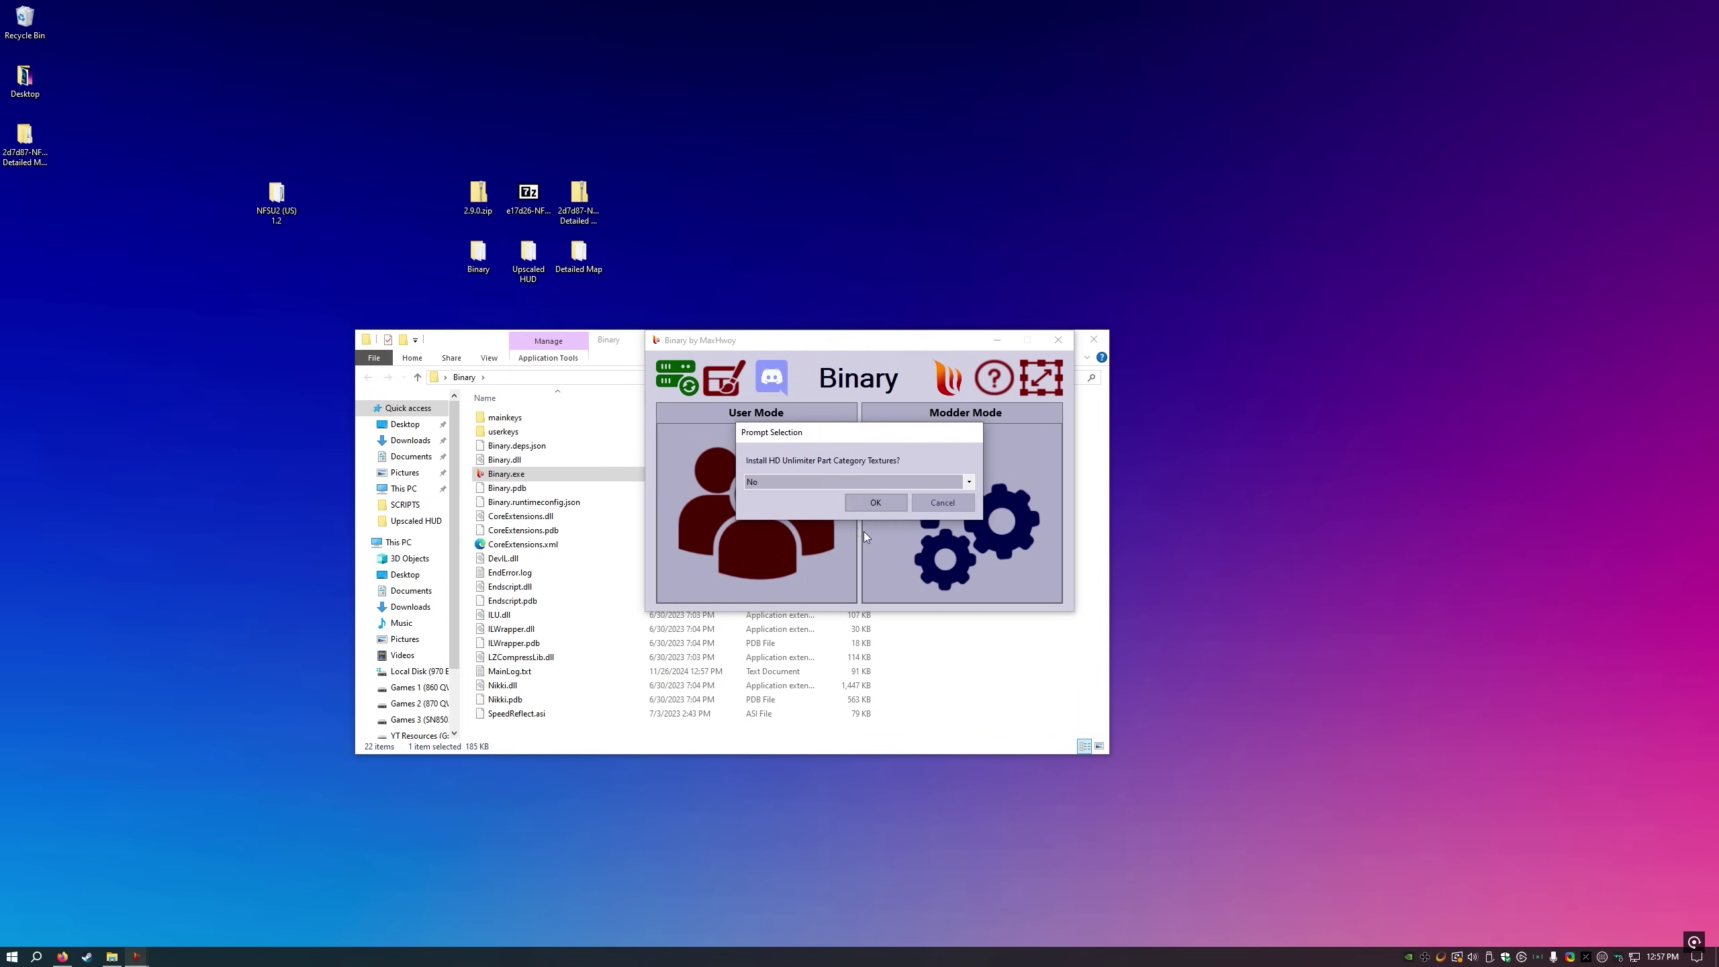
- Answer Yes to installing the HD Unlimiter Part Category Textures, save the files, and decline running the game
click(785, 482)
click(769, 509)
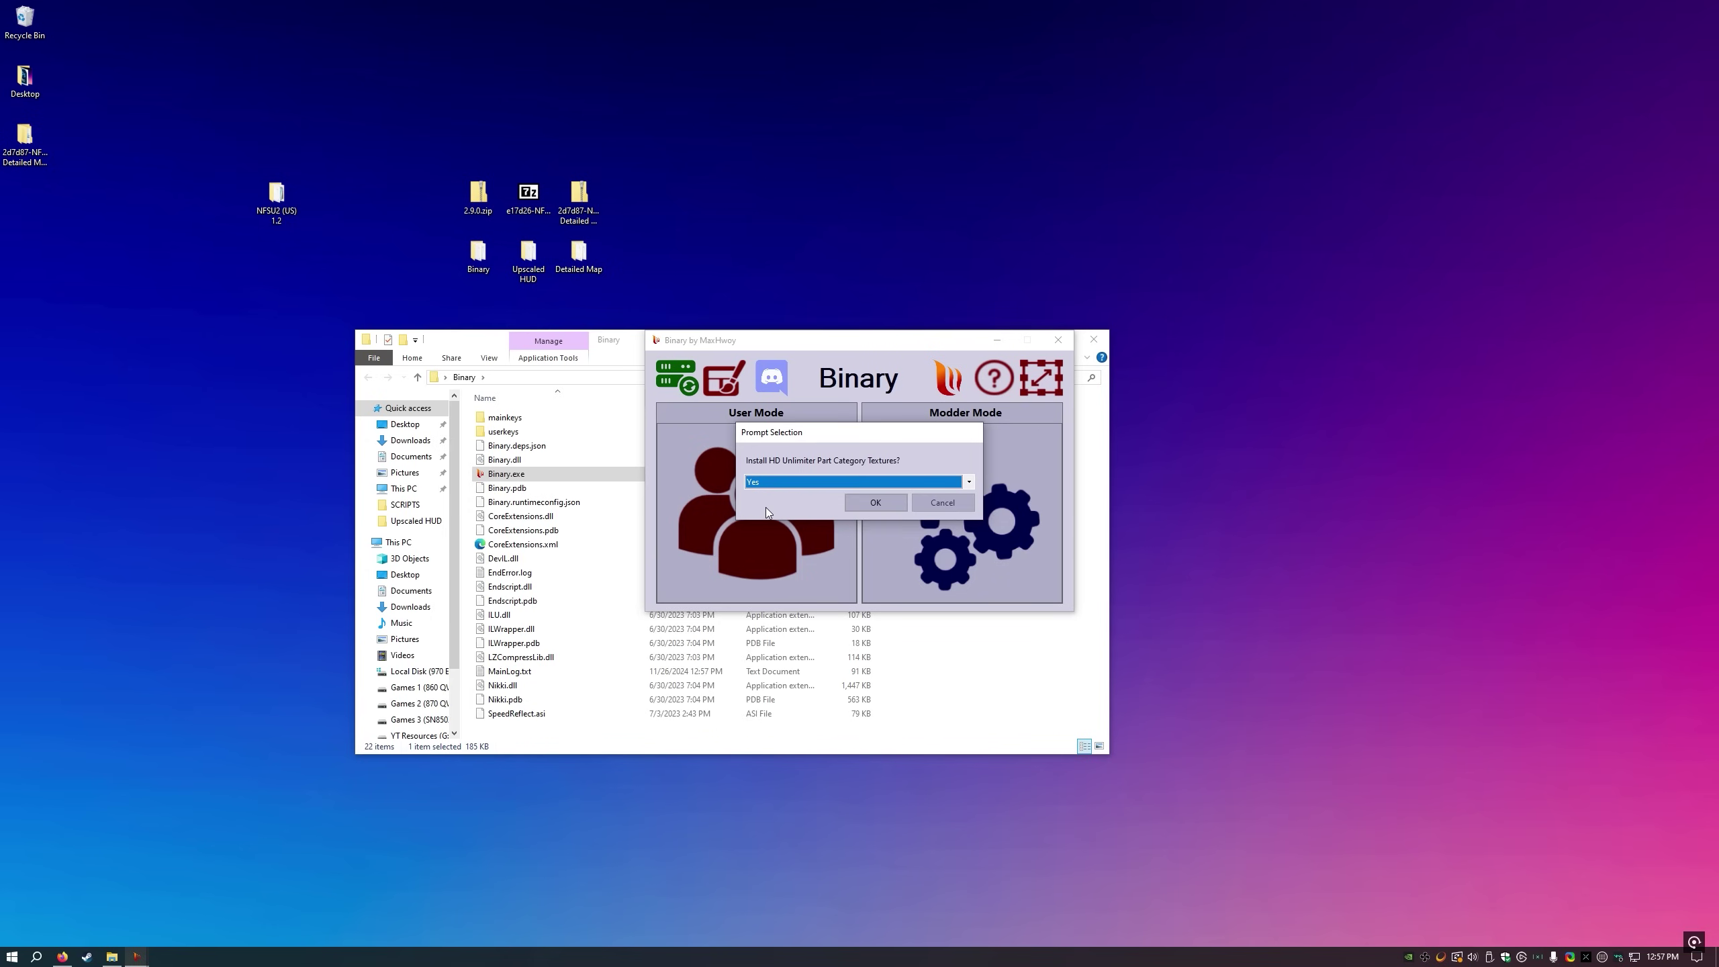
click(866, 504)
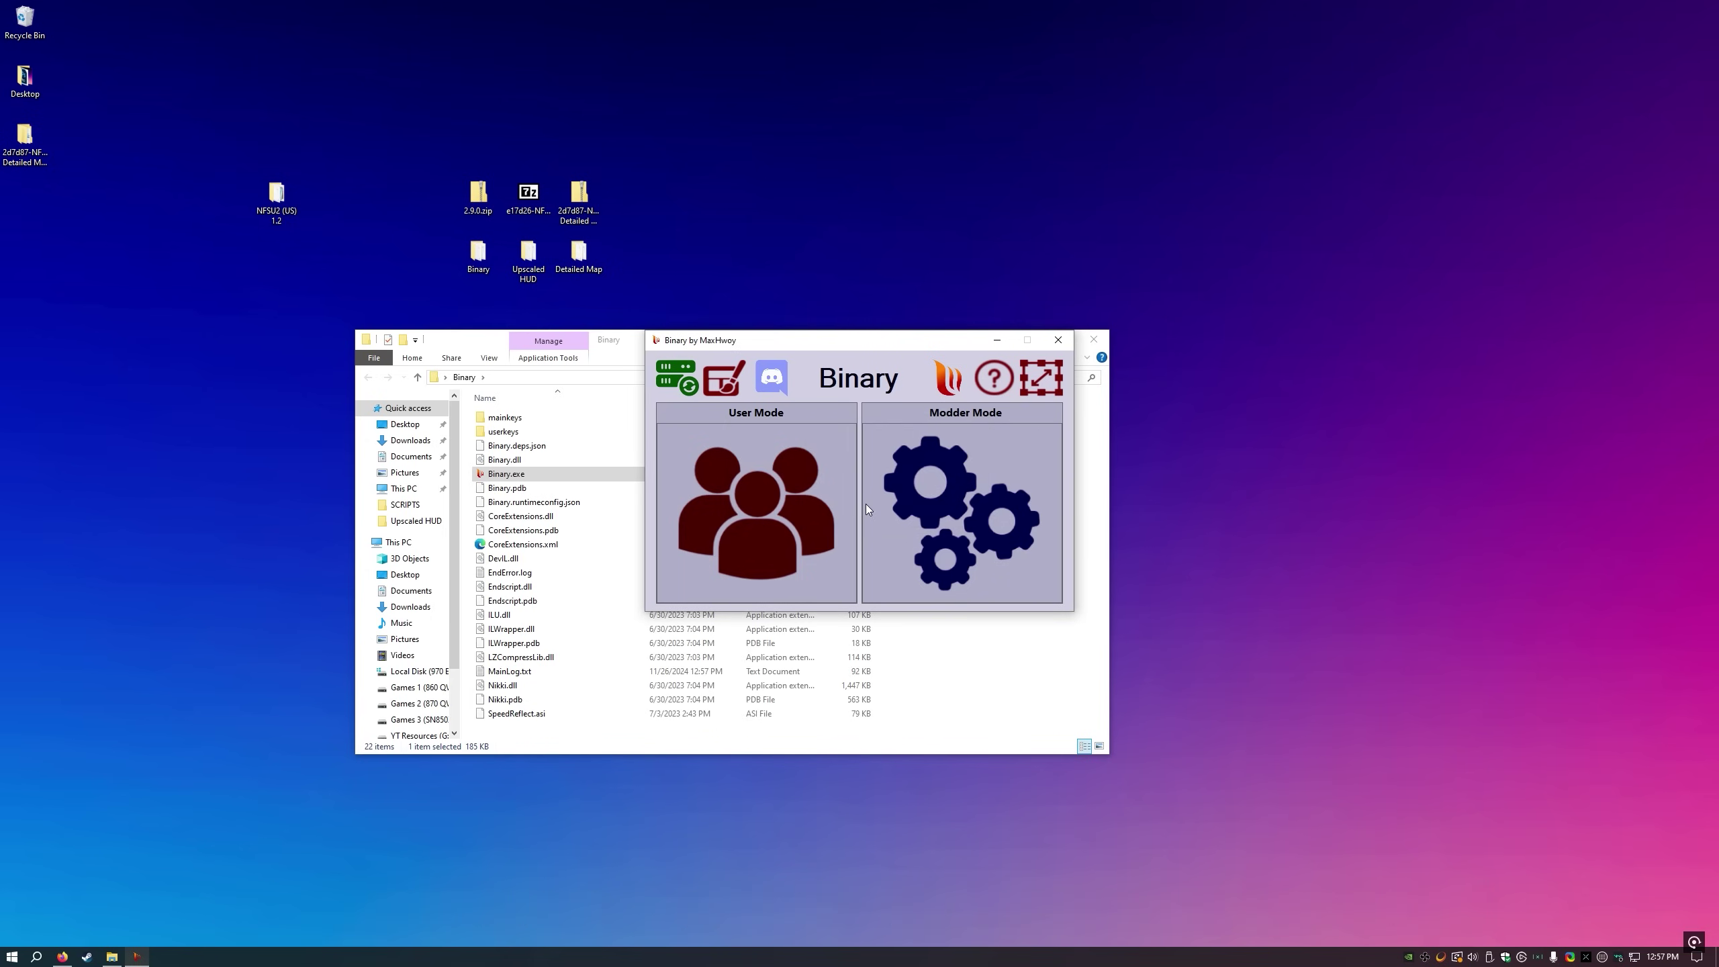
click(932, 527)
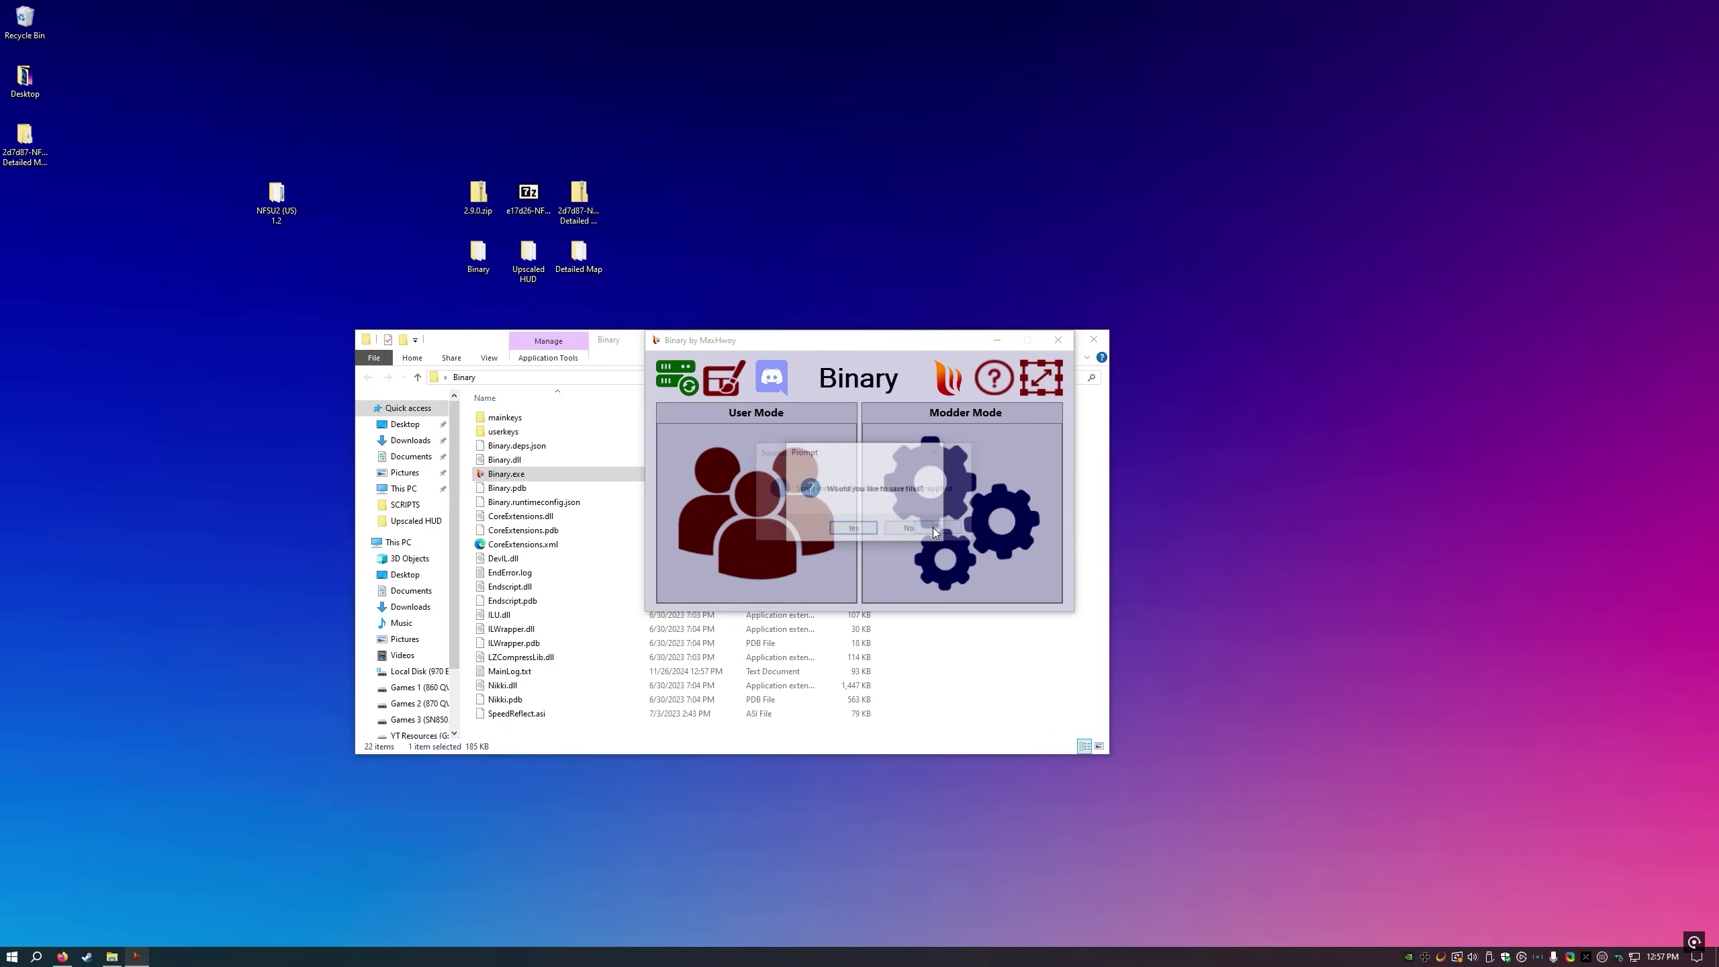
click(846, 528)
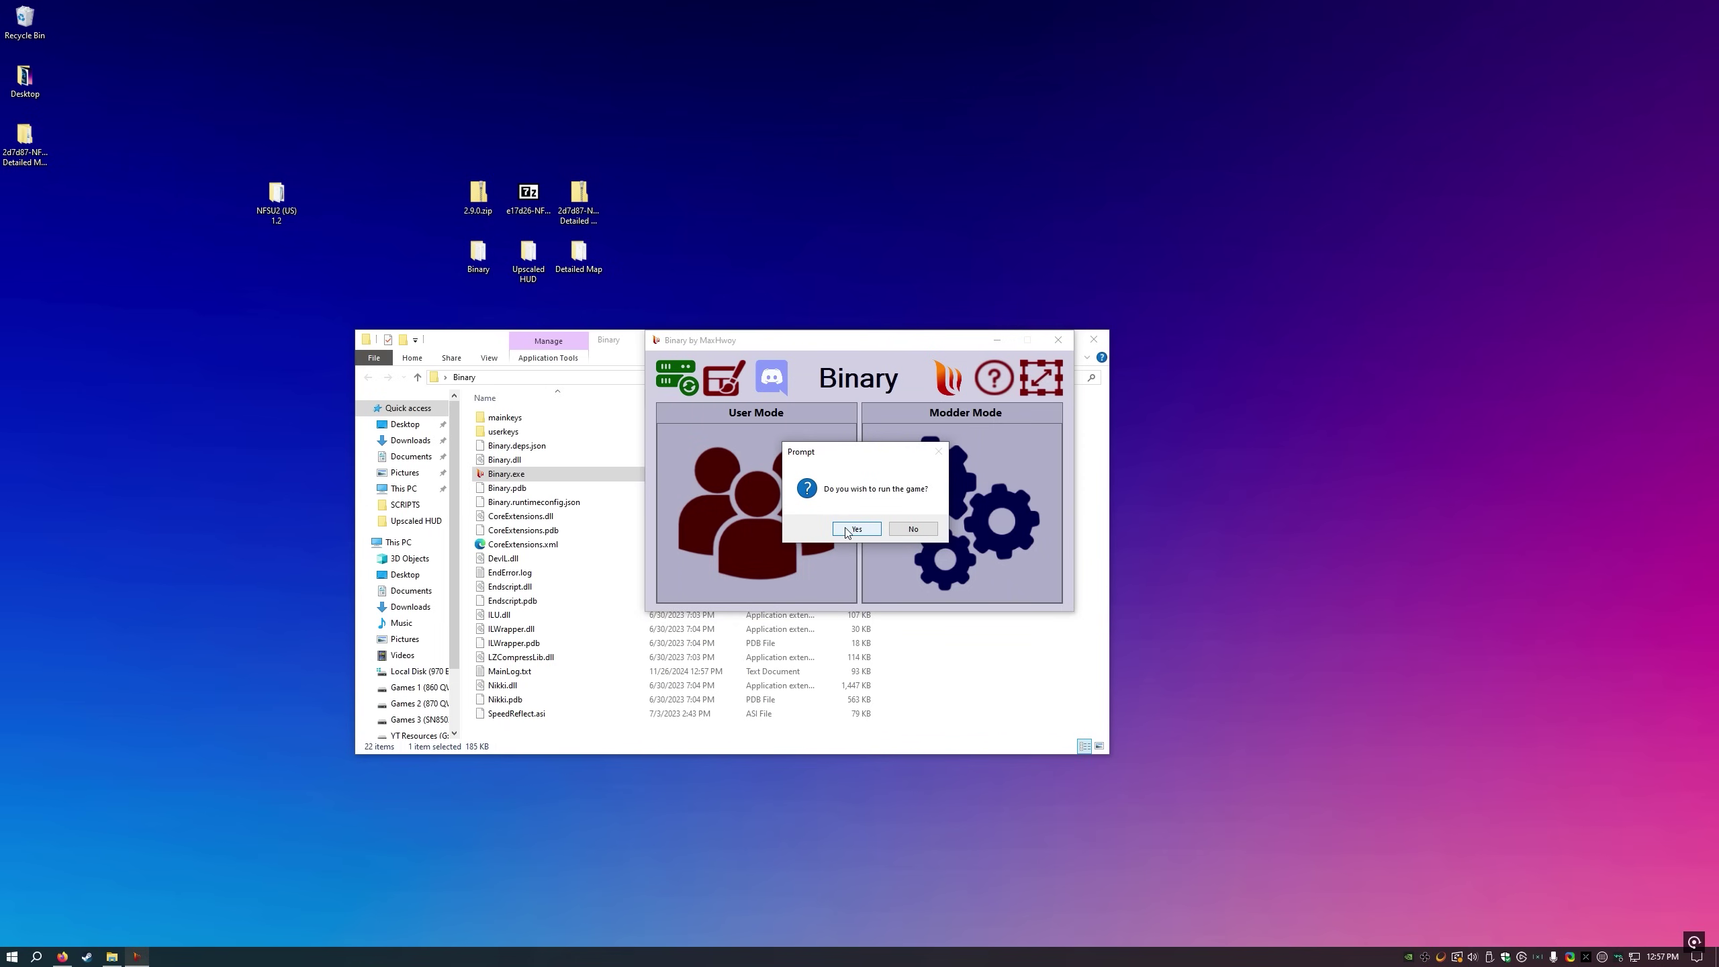
click(915, 532)
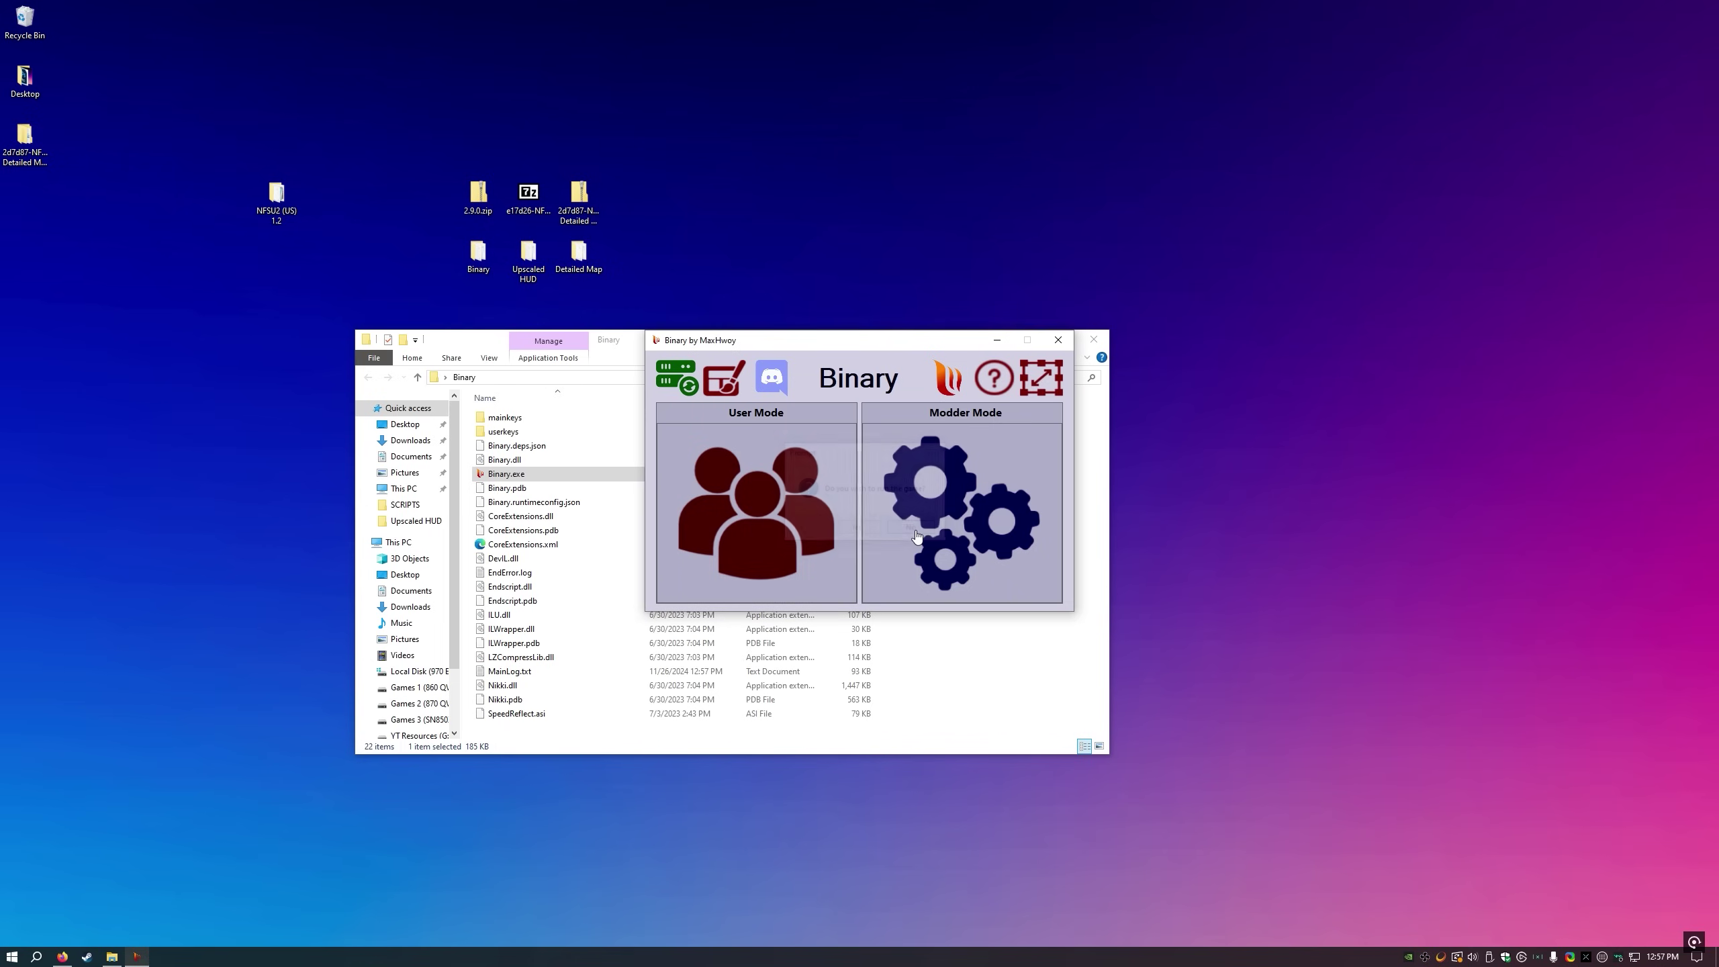
- In User Mode, load install.end from the Detailed Map folder and choose NFSU2 (US) 1.2 on the desktop as the game directory
click(755, 471)
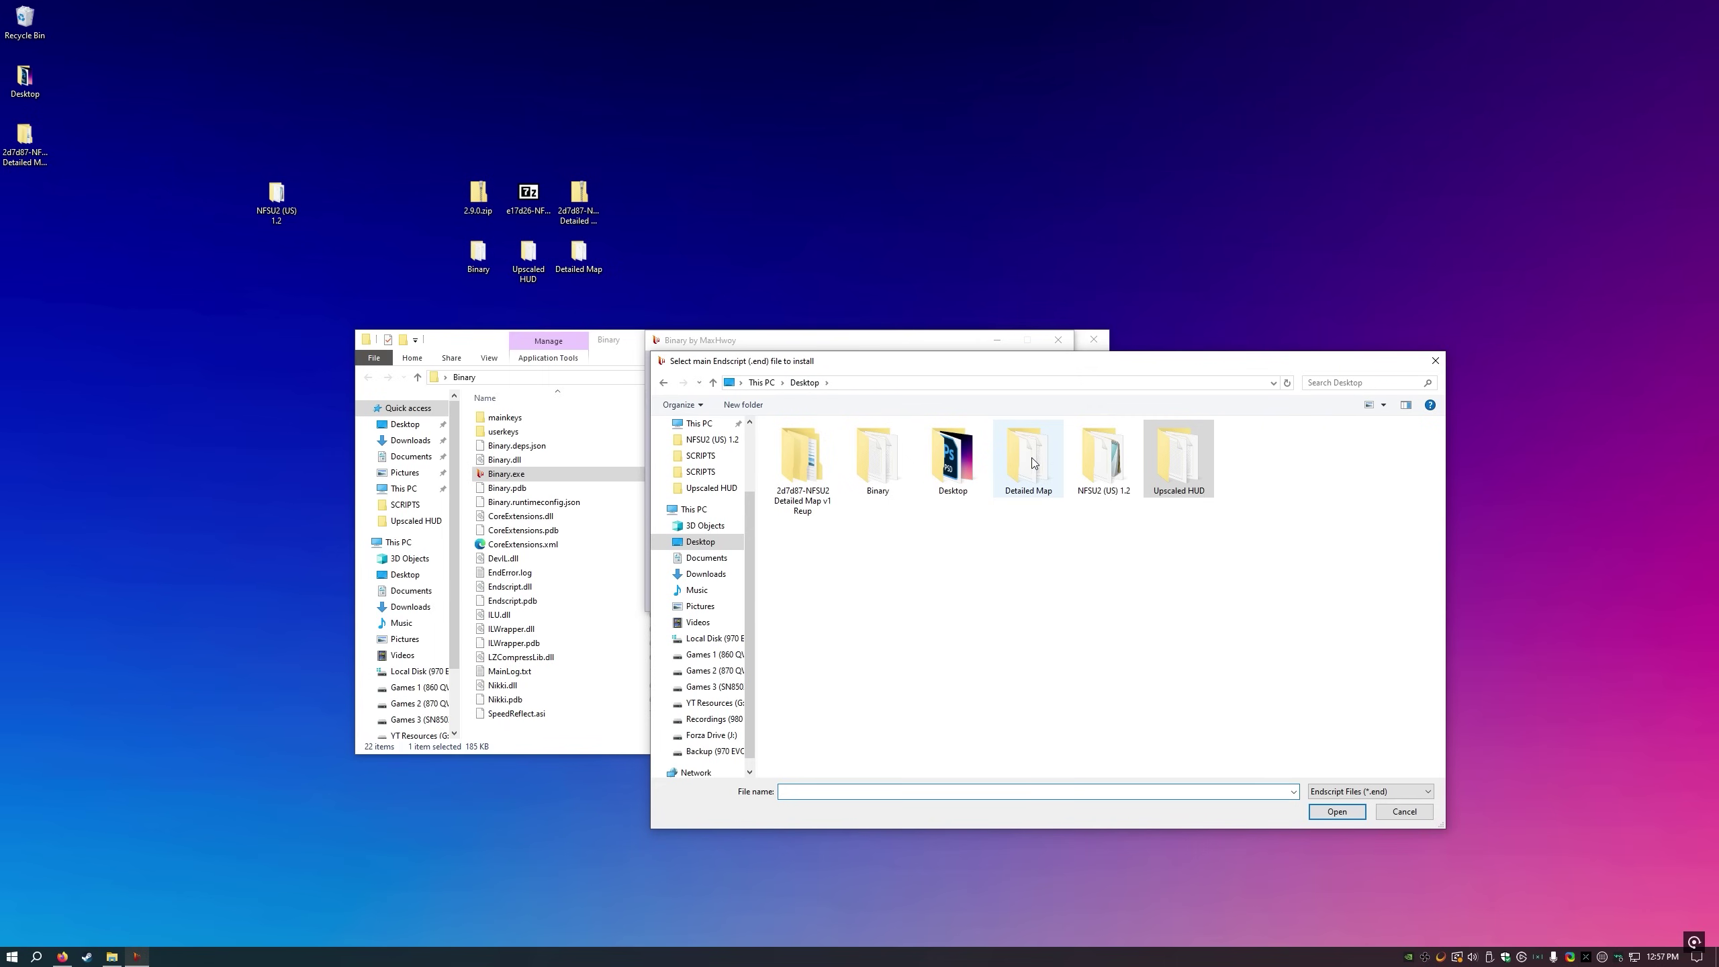
double_click(1028, 459)
click(803, 460)
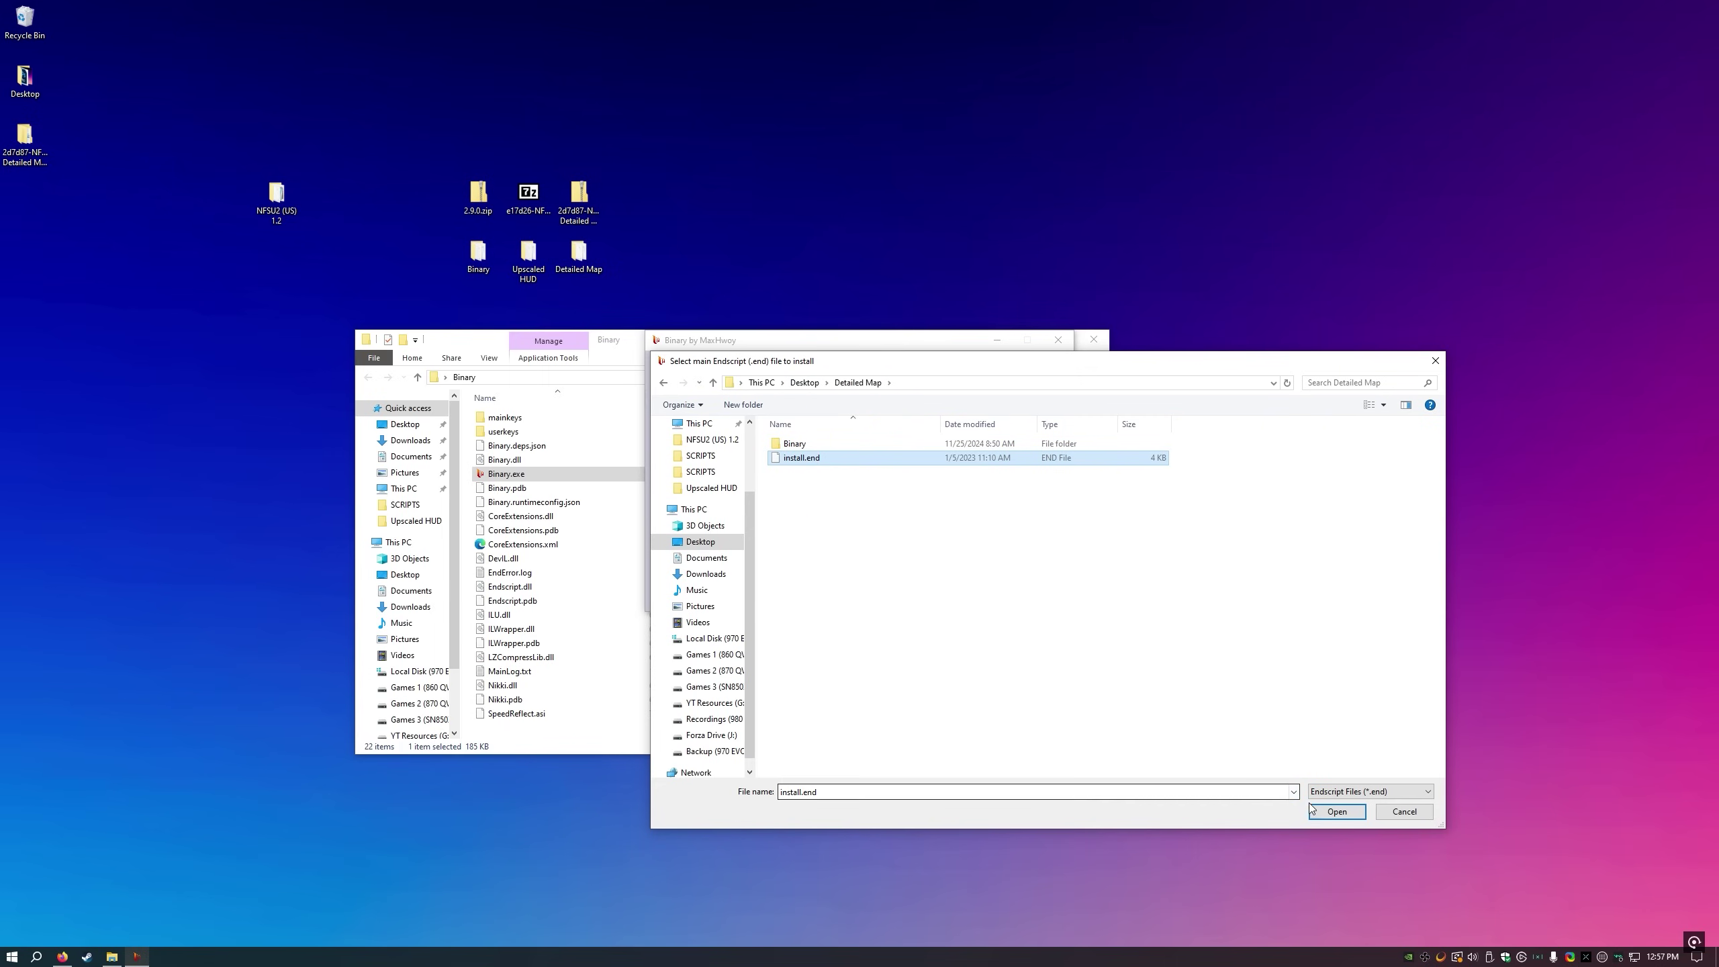
click(1327, 811)
double_click(806, 472)
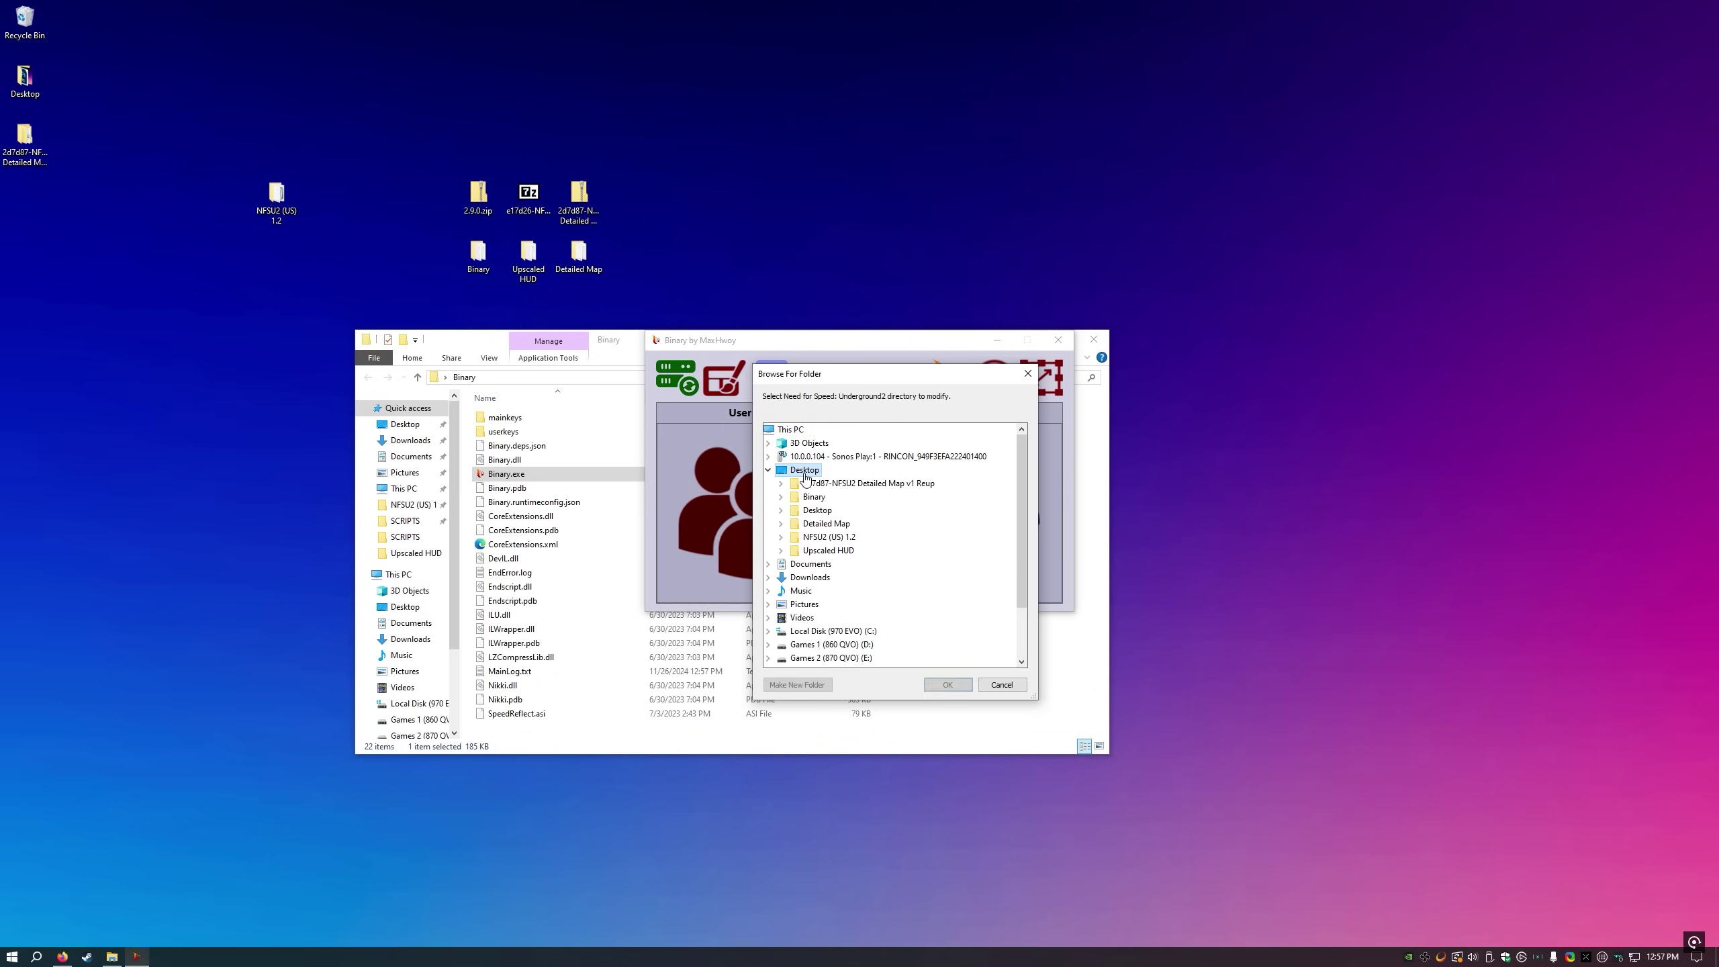
double_click(838, 485)
double_click(820, 550)
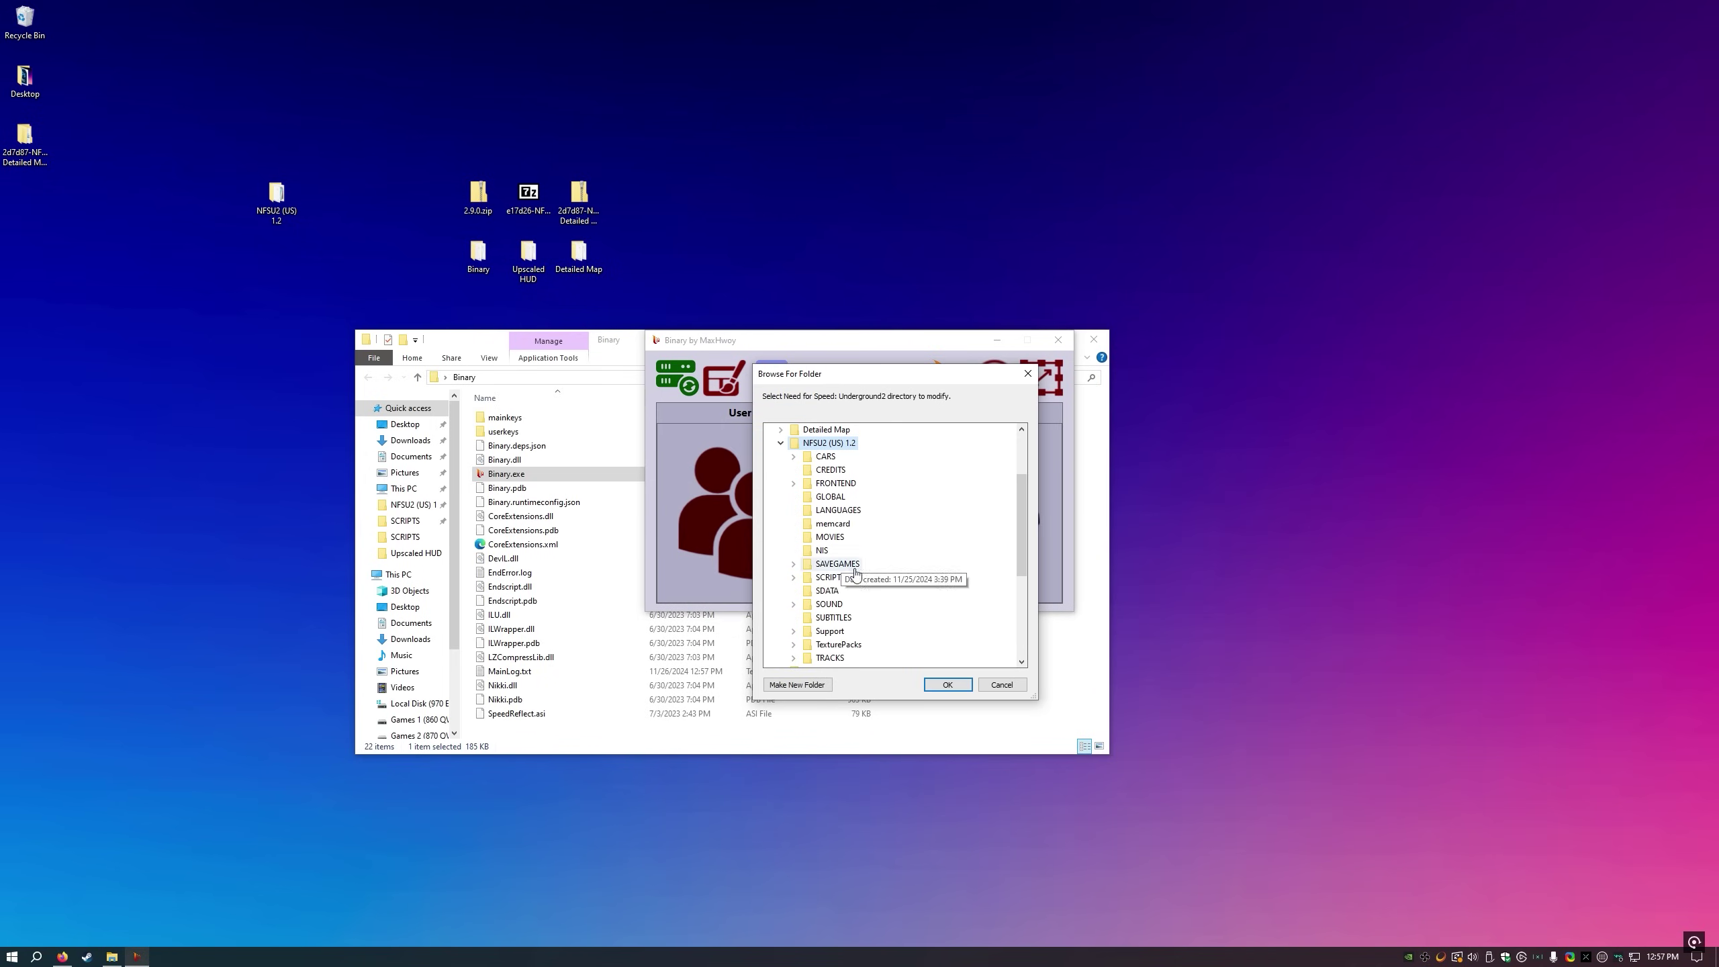
click(935, 684)
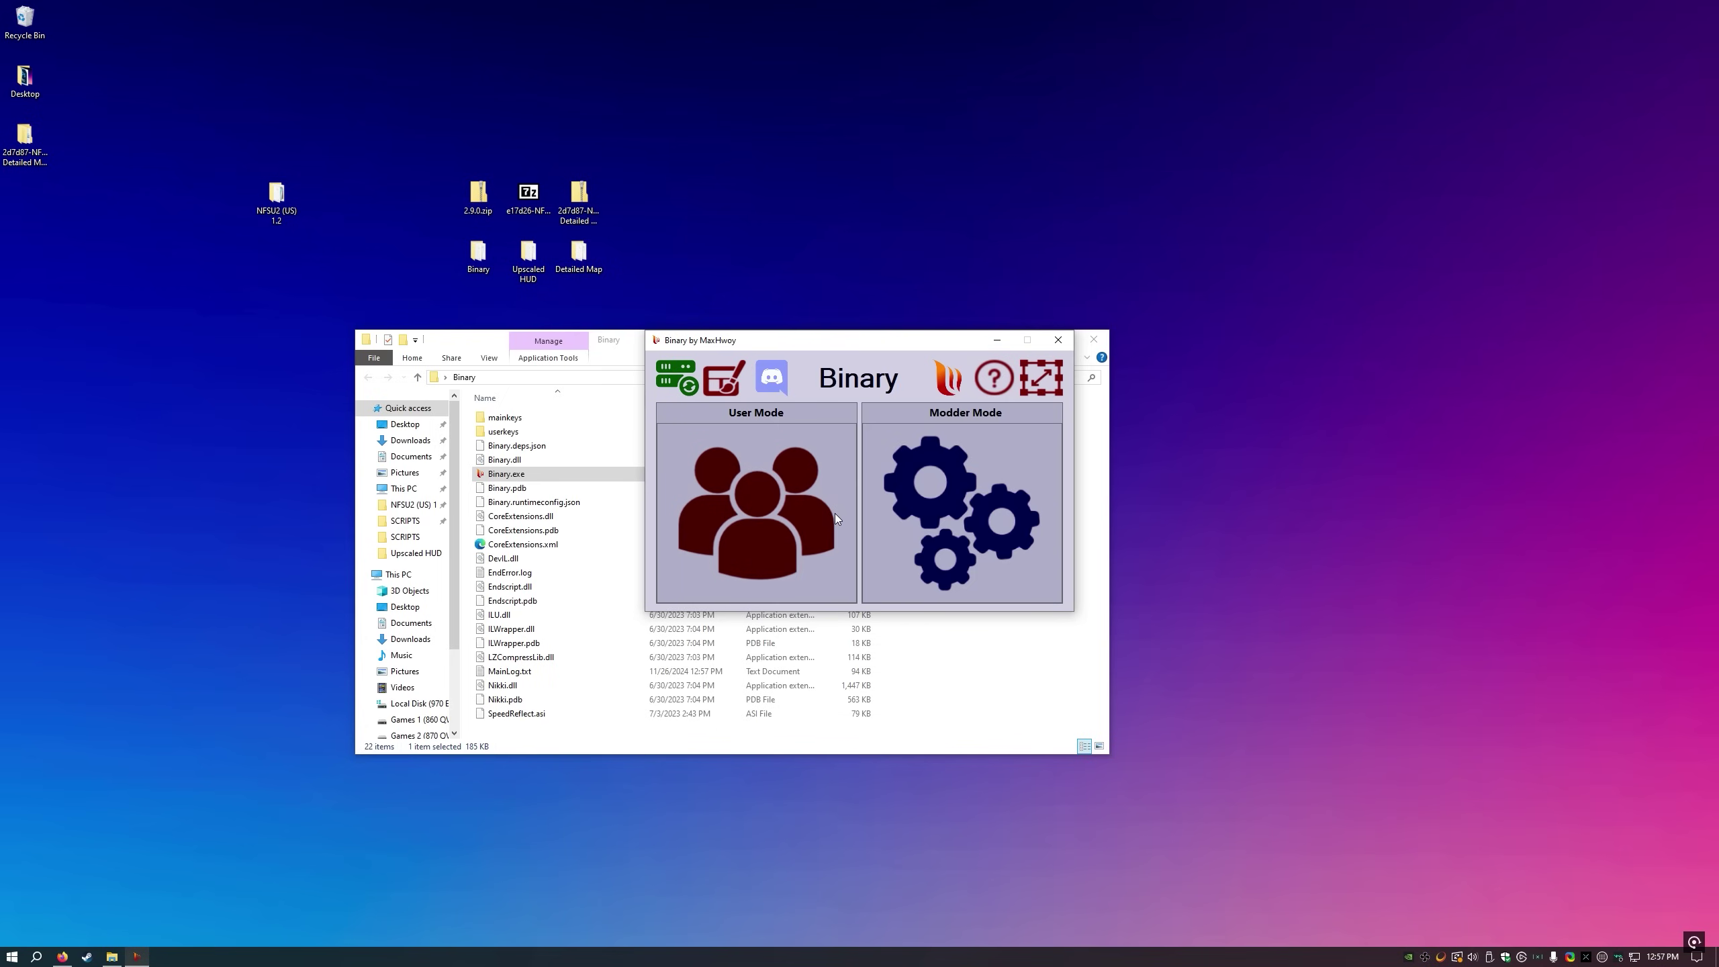
- Acknowledge the applied Detailed Map script, save the files, and decline running the game
click(862, 504)
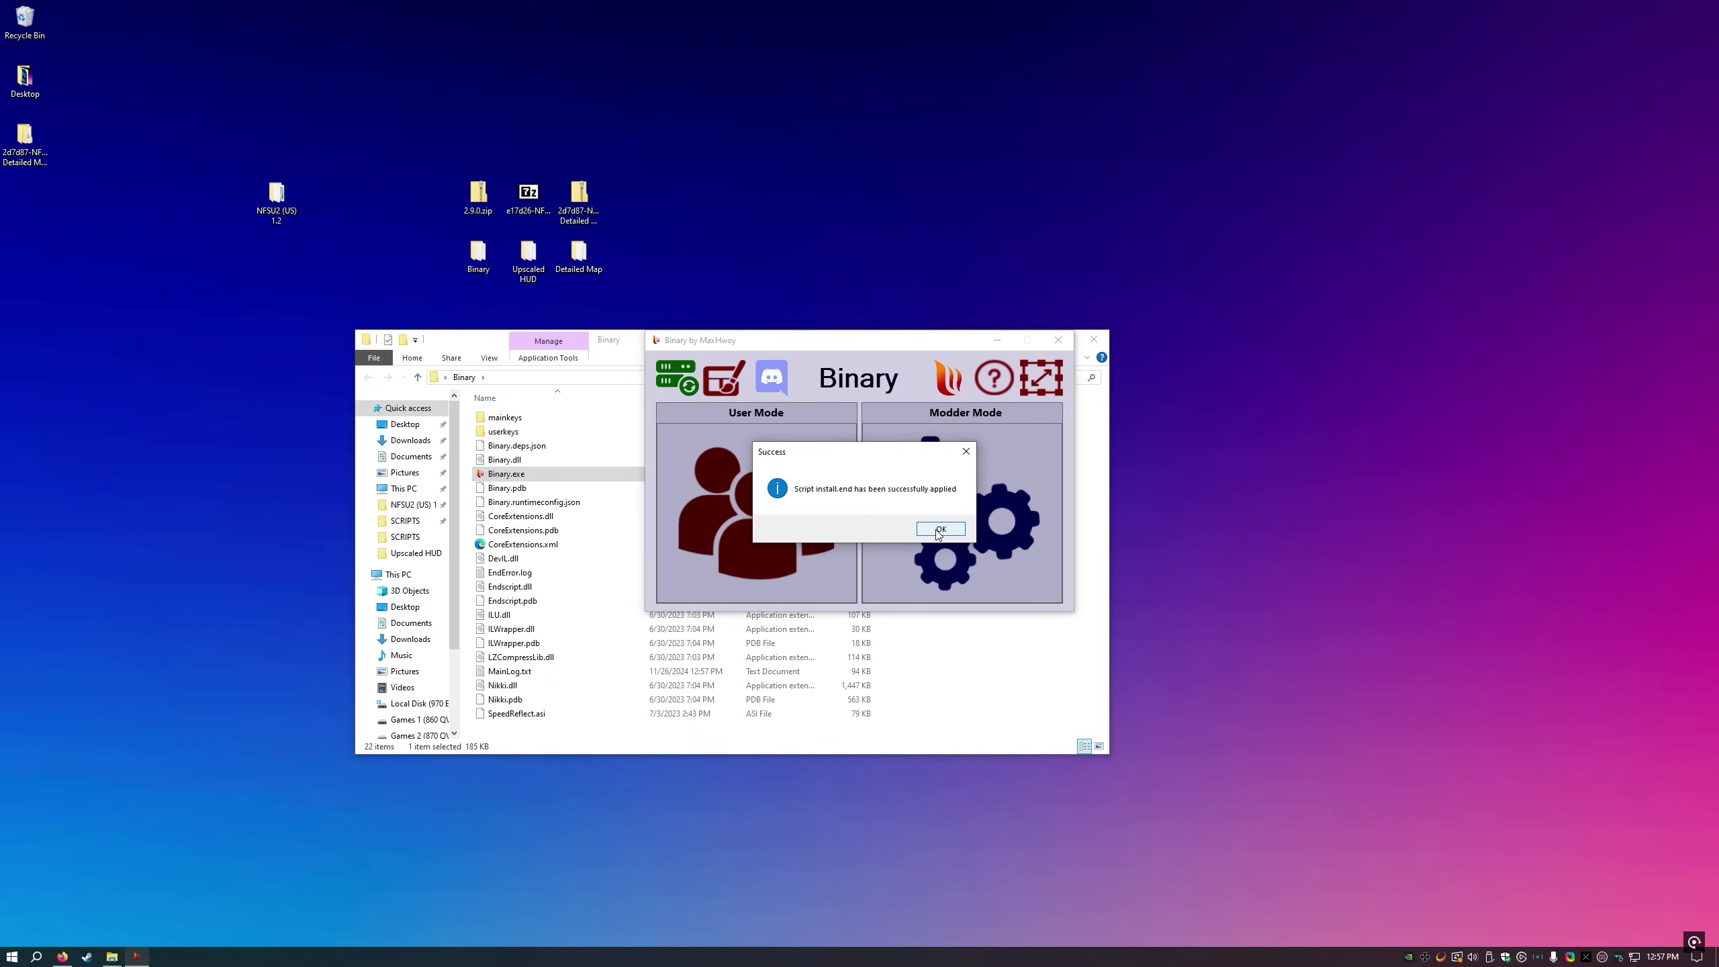
click(927, 535)
click(855, 532)
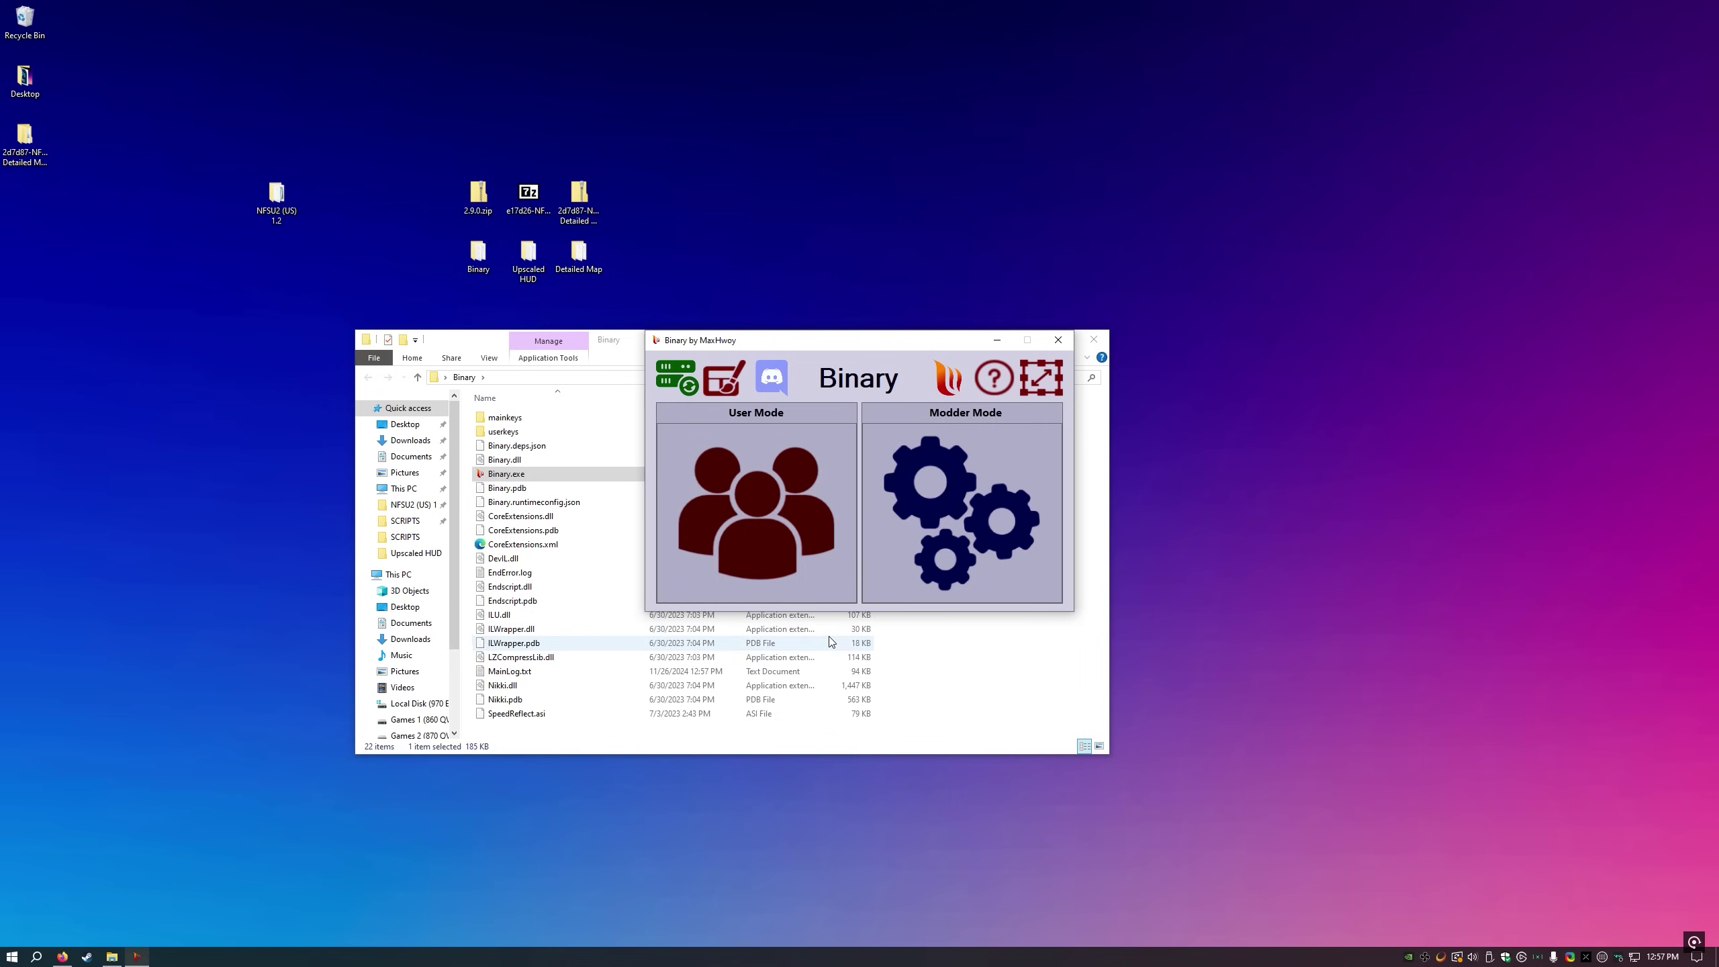
click(909, 530)
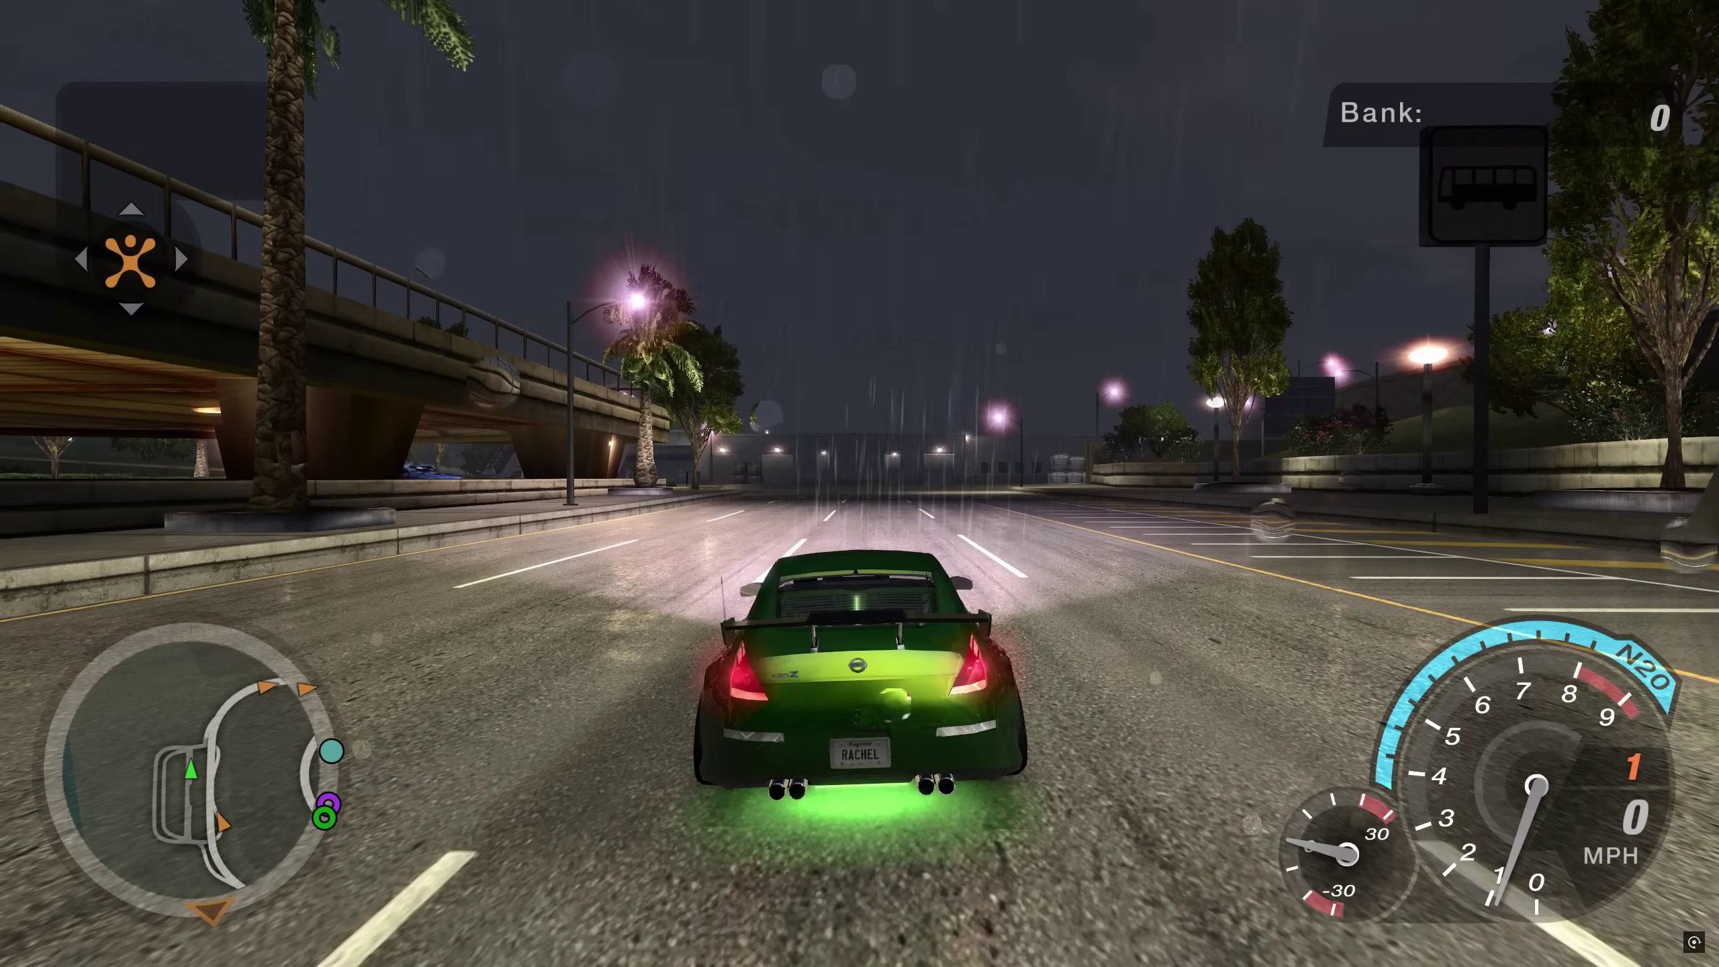
- In the game, enable the trainer's Free Camera and swing it around to the front of the green car
key(F4)
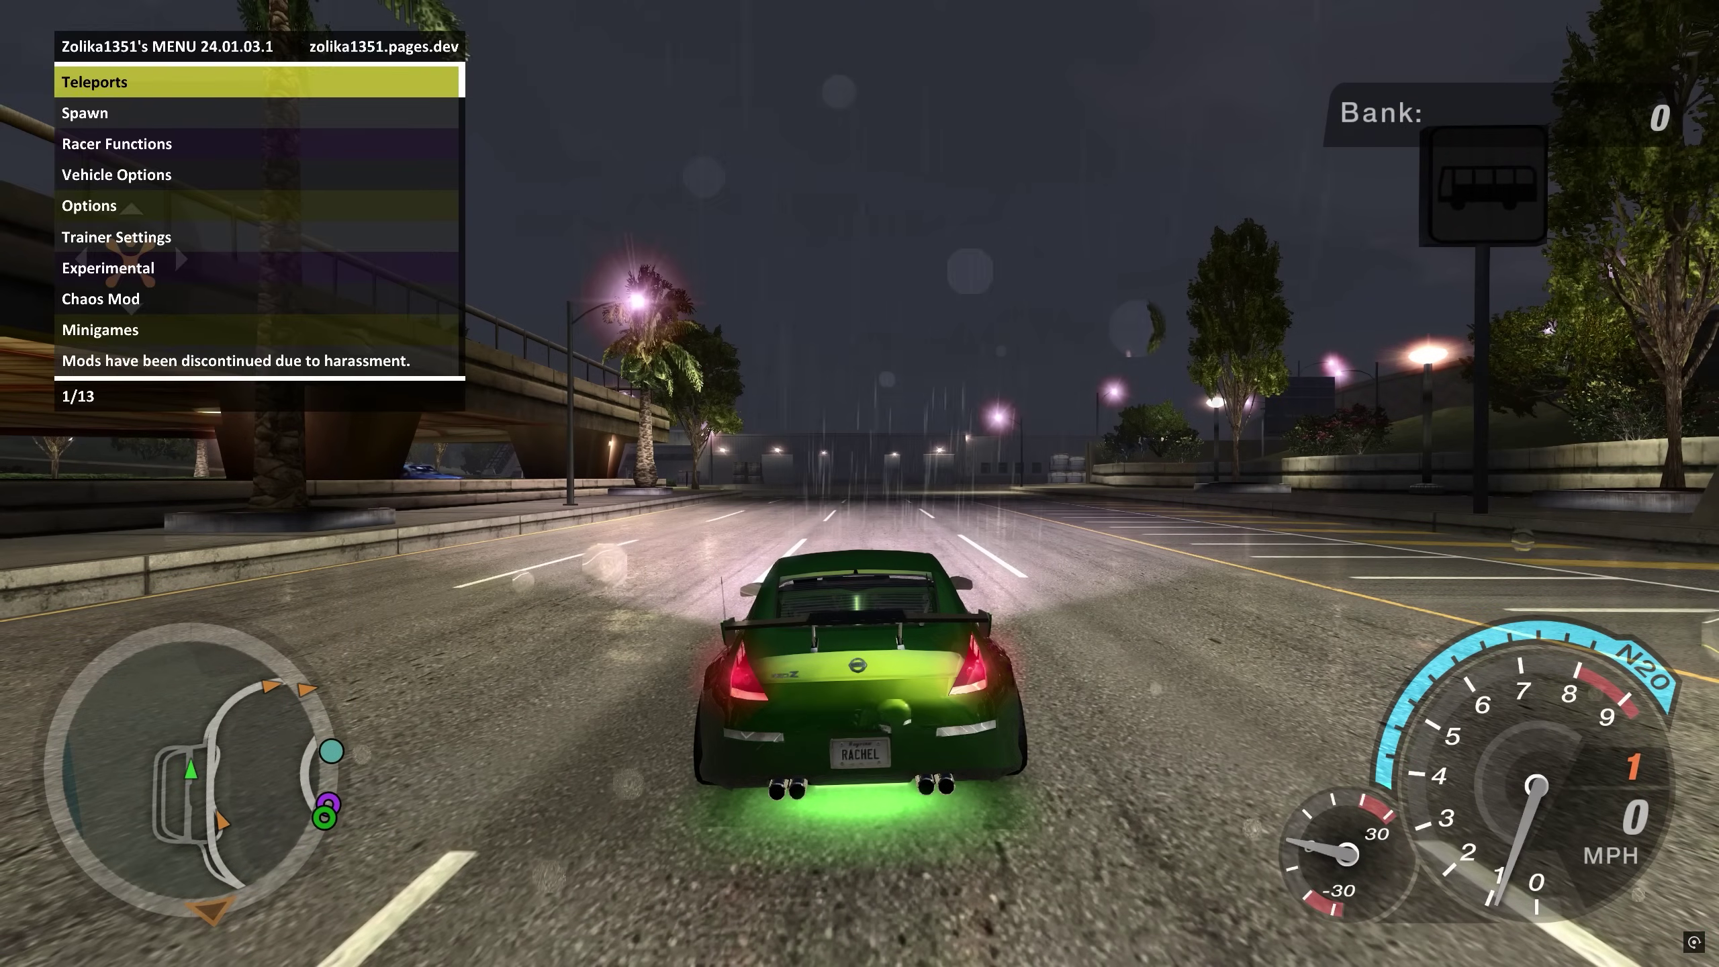
key(Down)
key(Down)
key(Down)
key(Down)
key(Return)
key(Down)
key(Down)
key(Return)
key(Return)
key(Return)
key(Return)
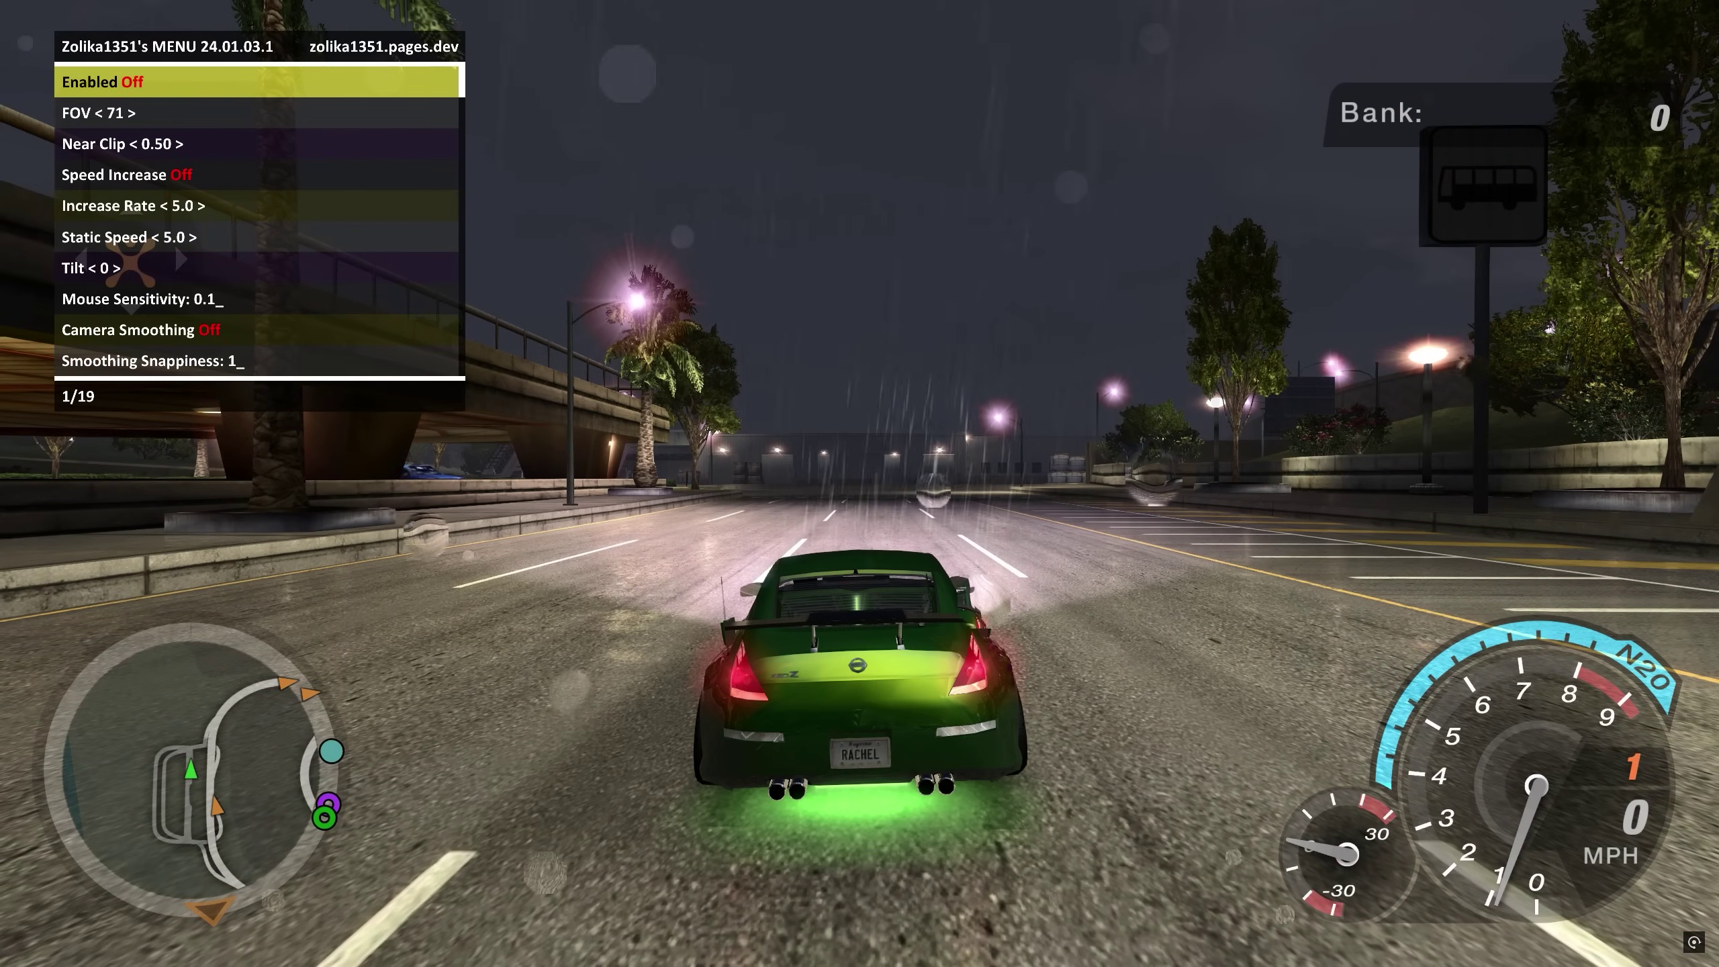
key(d)
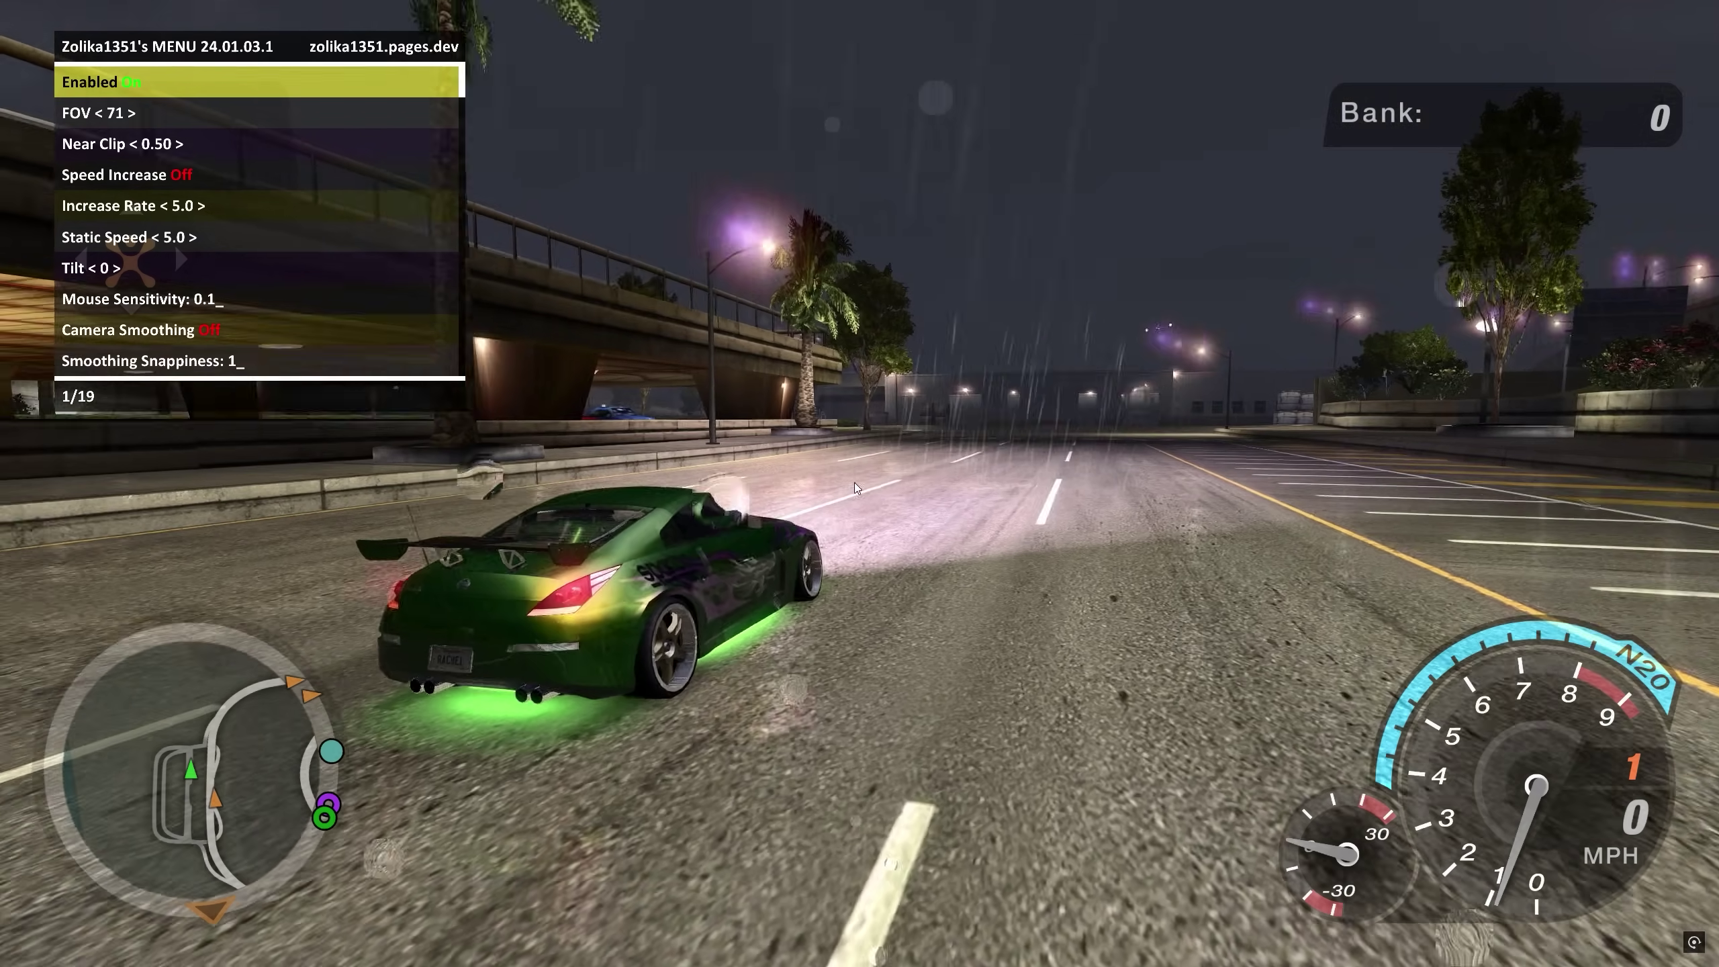
key(d)
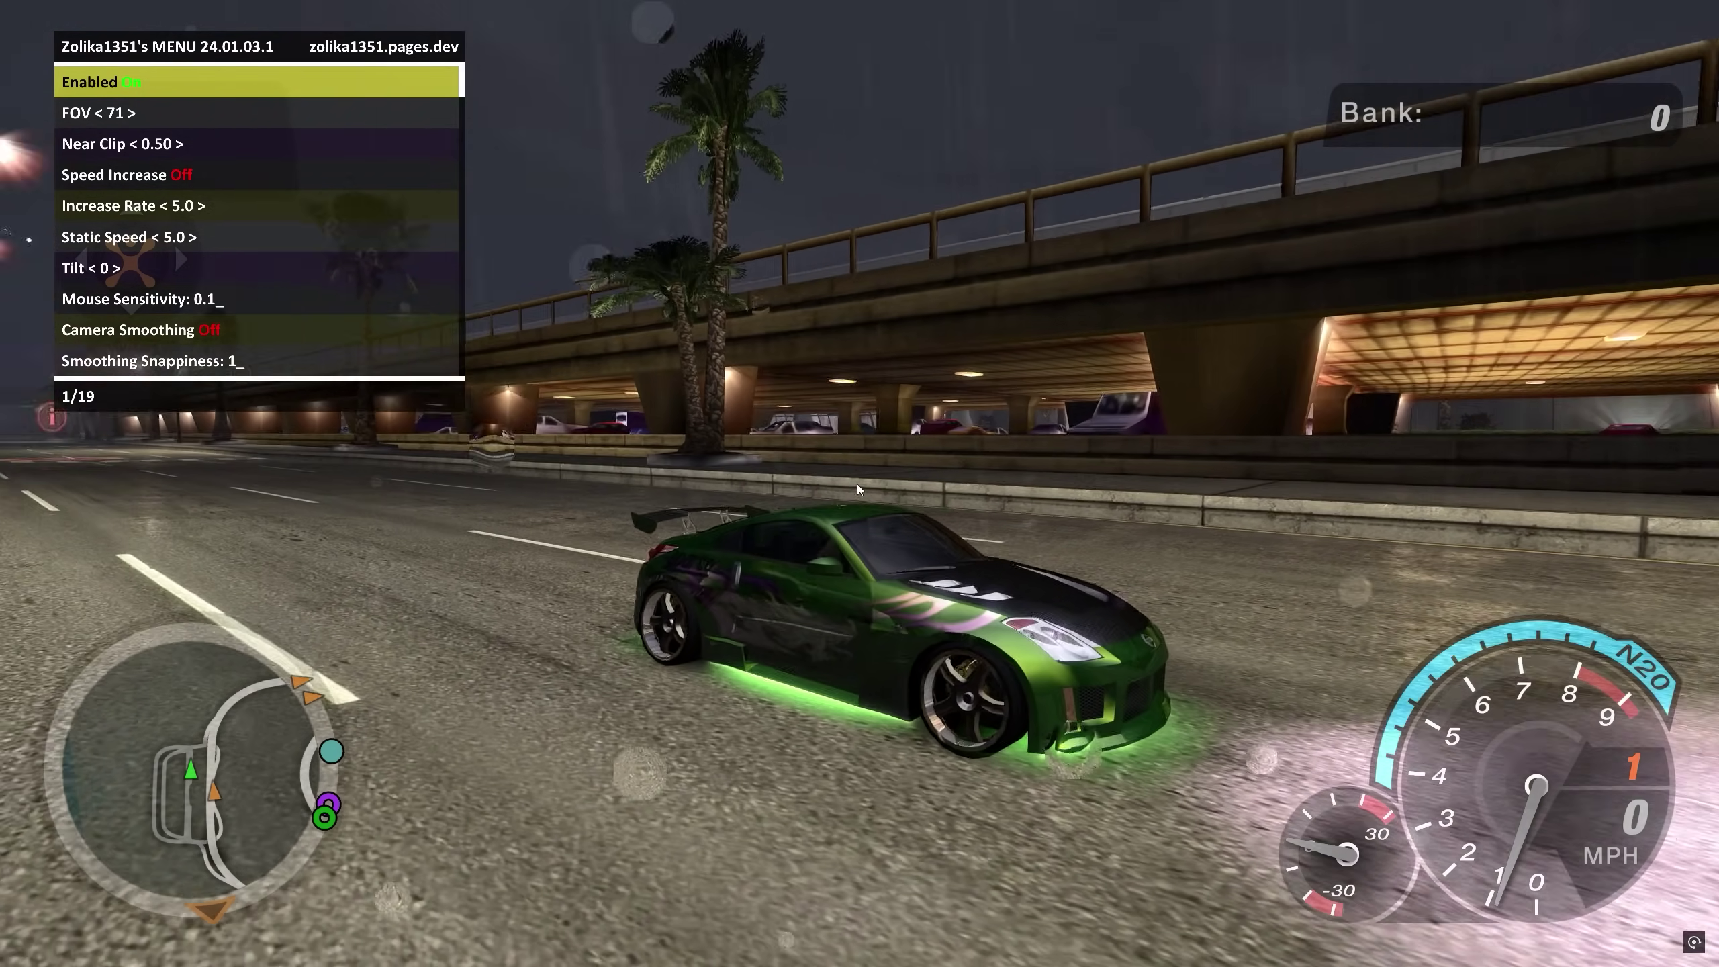
- Turn on Disable HUD among the trainer's Helpful options and close the trainer menu
key(BackSpace)
key(BackSpace)
key(BackSpace)
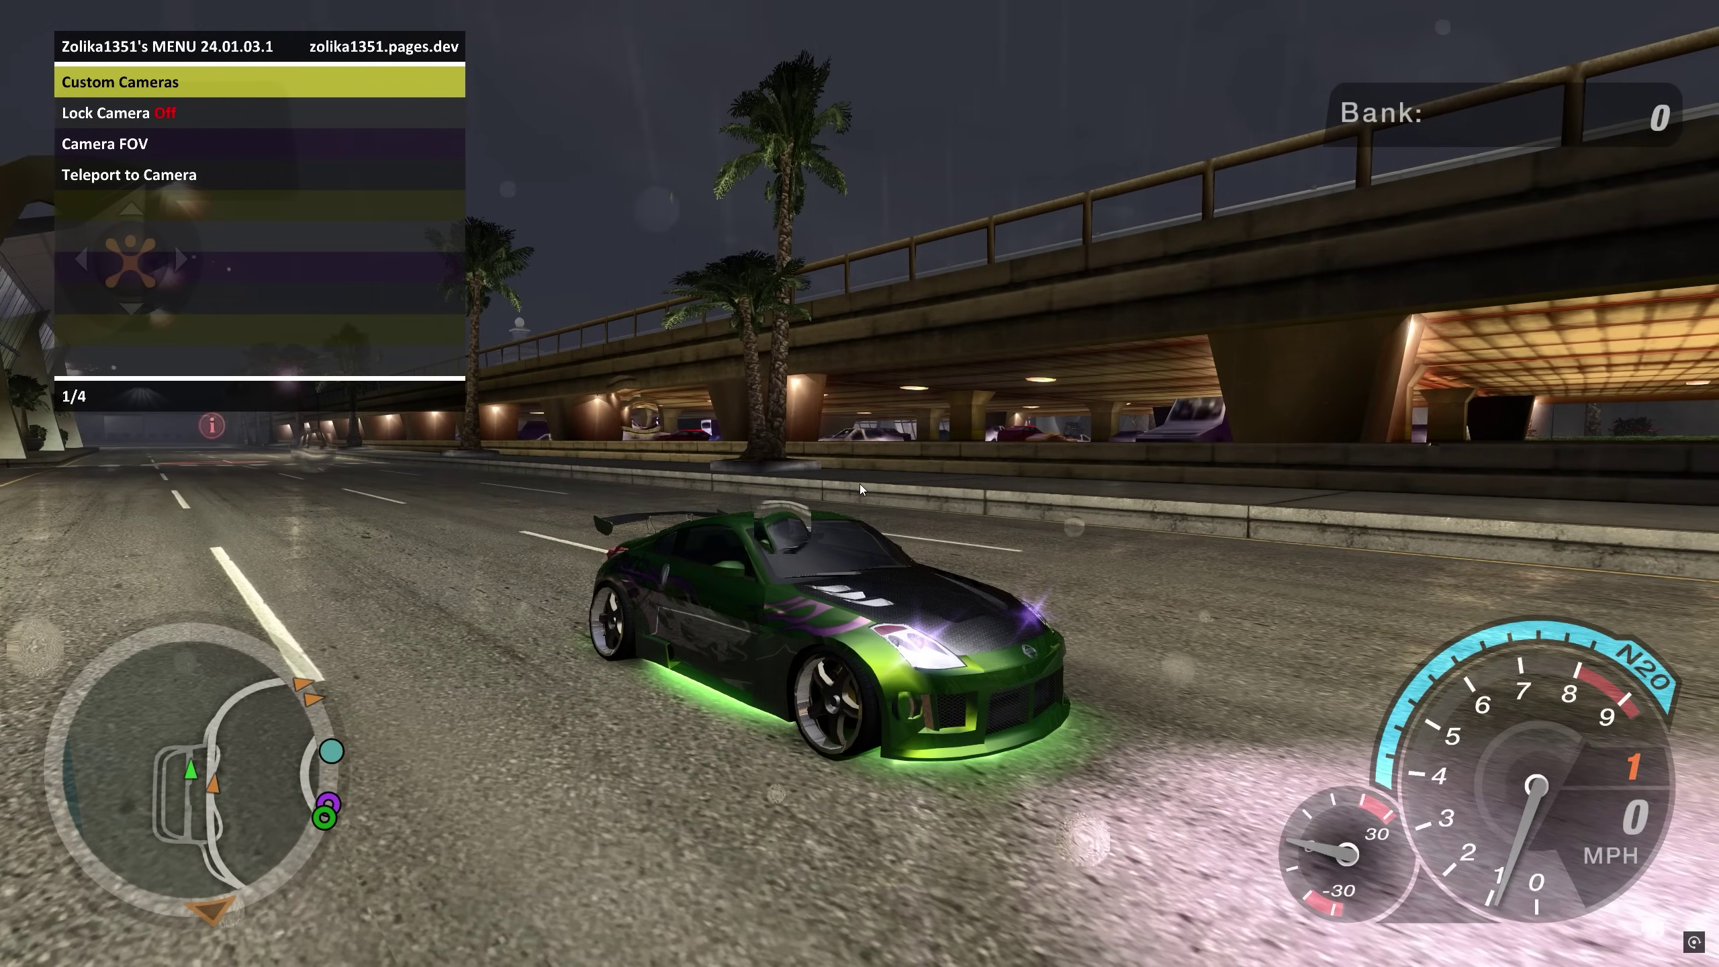
key(Up)
key(Up)
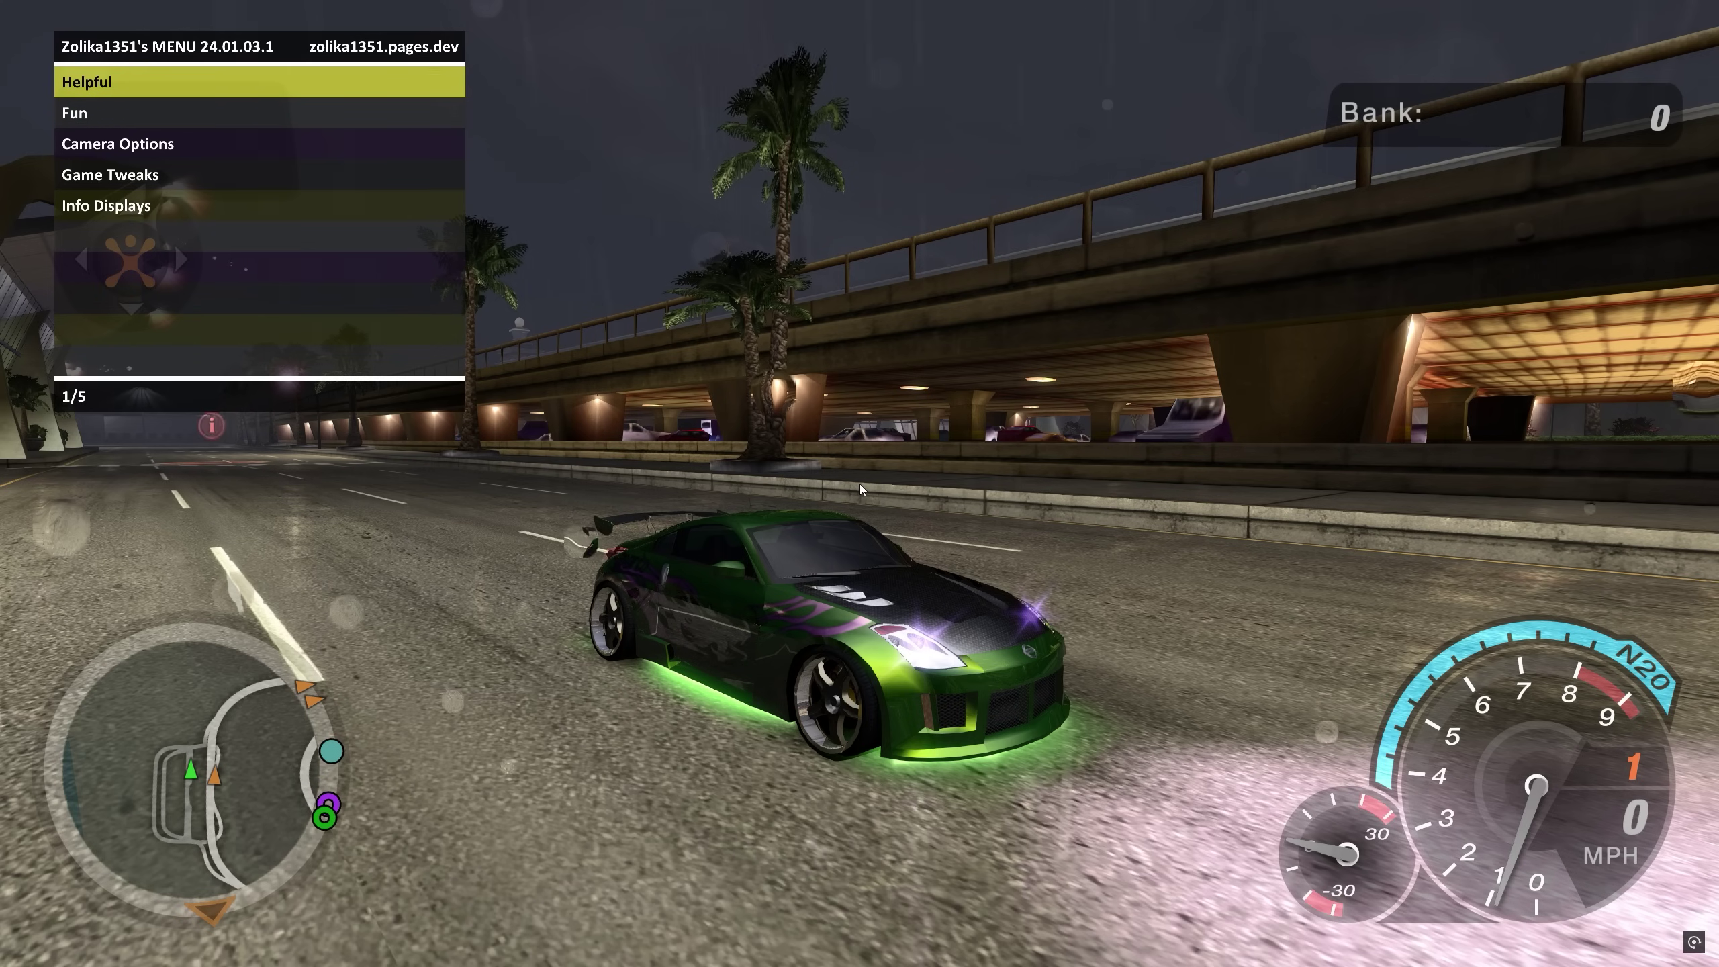
key(Return)
key(Up)
key(Return)
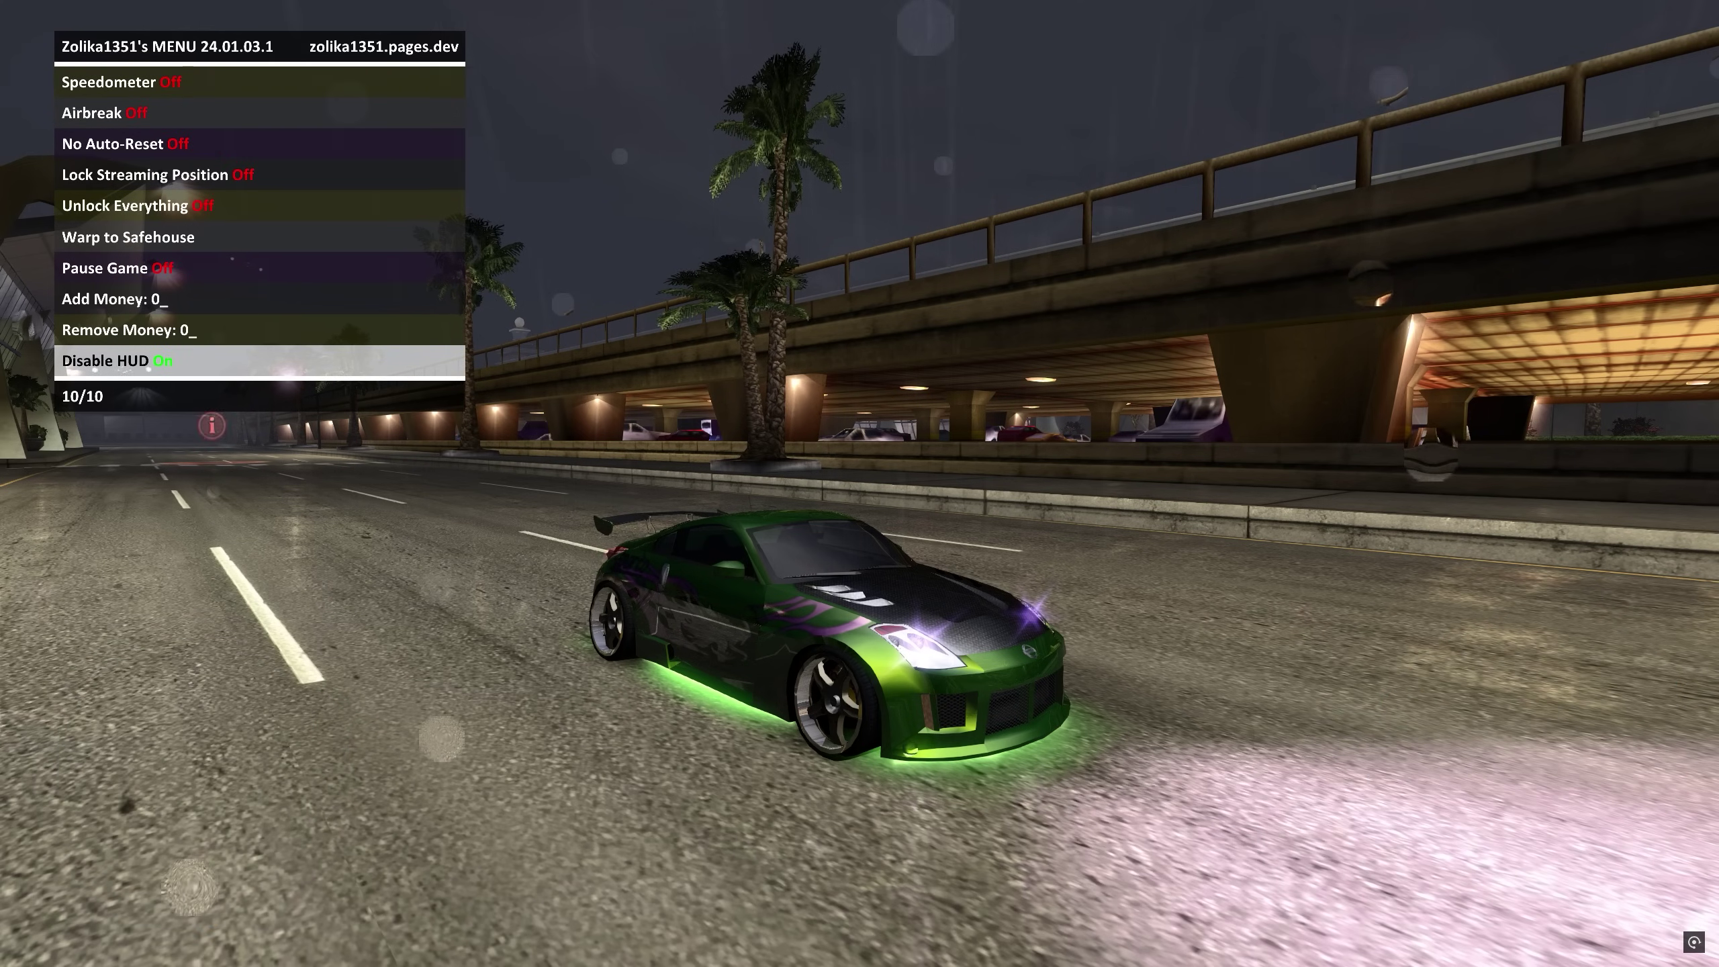
key(F4)
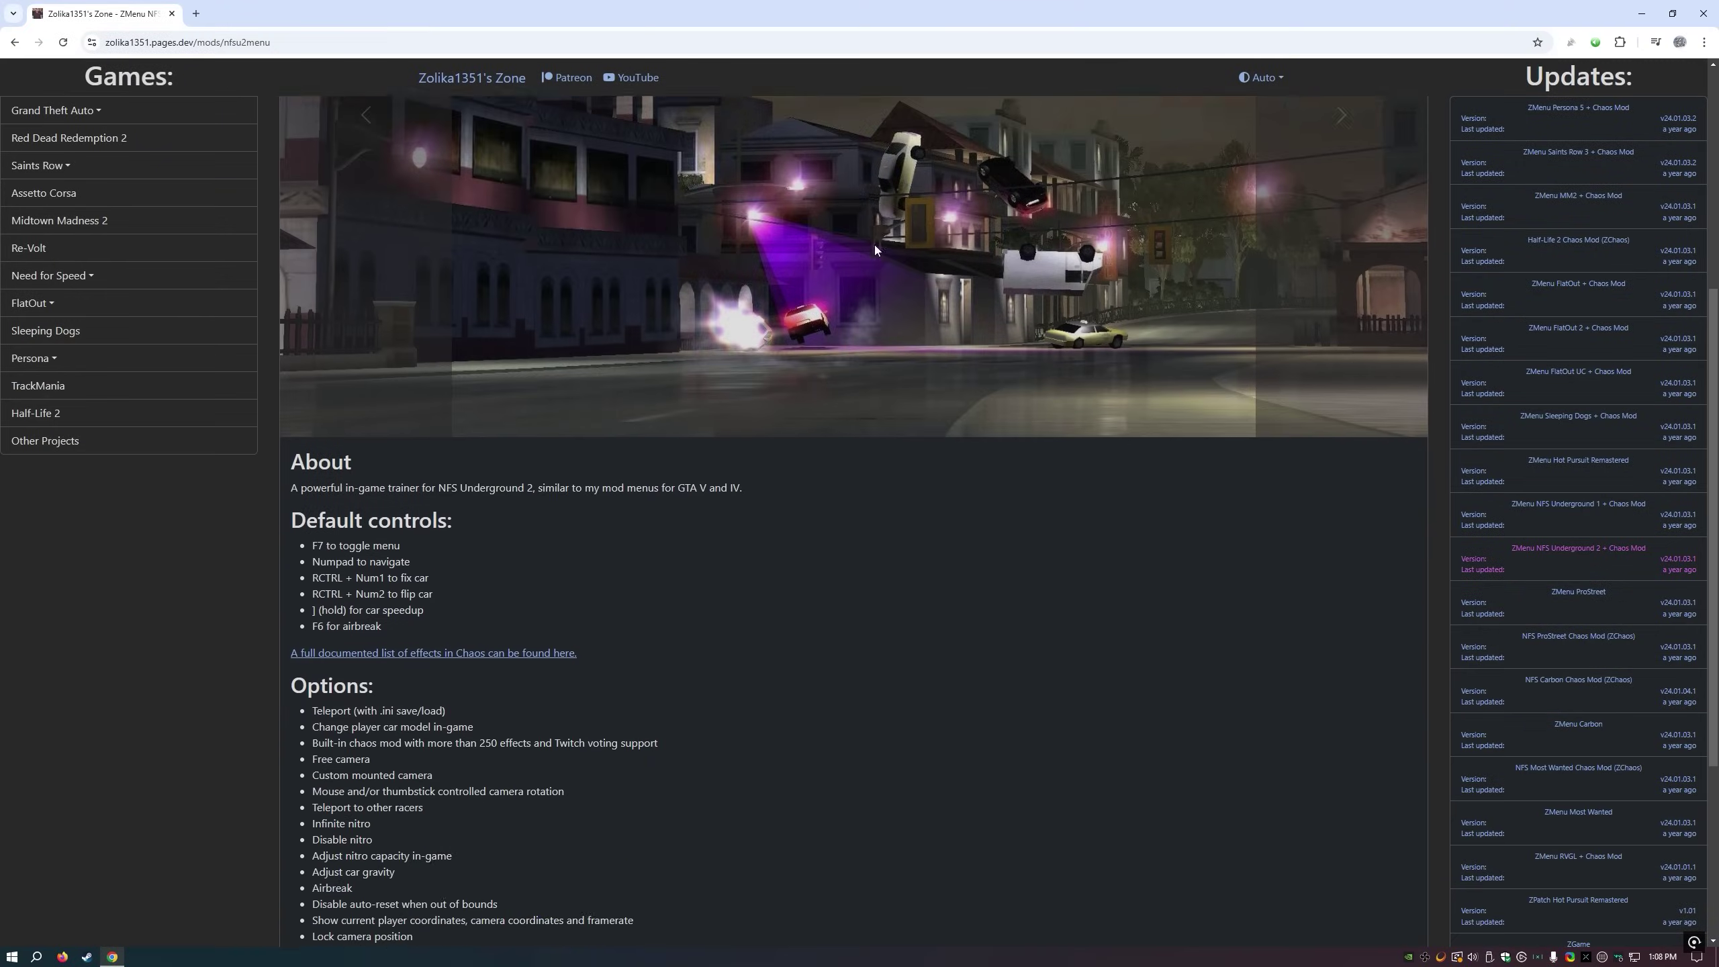
- Copy everything in the ZMenuU2 zip except ZMenuU2.asi and ZMenuU2.ini into the NFSU2 (US) 1.2 folder on the desktop
scroll(904, 812, down, 5)
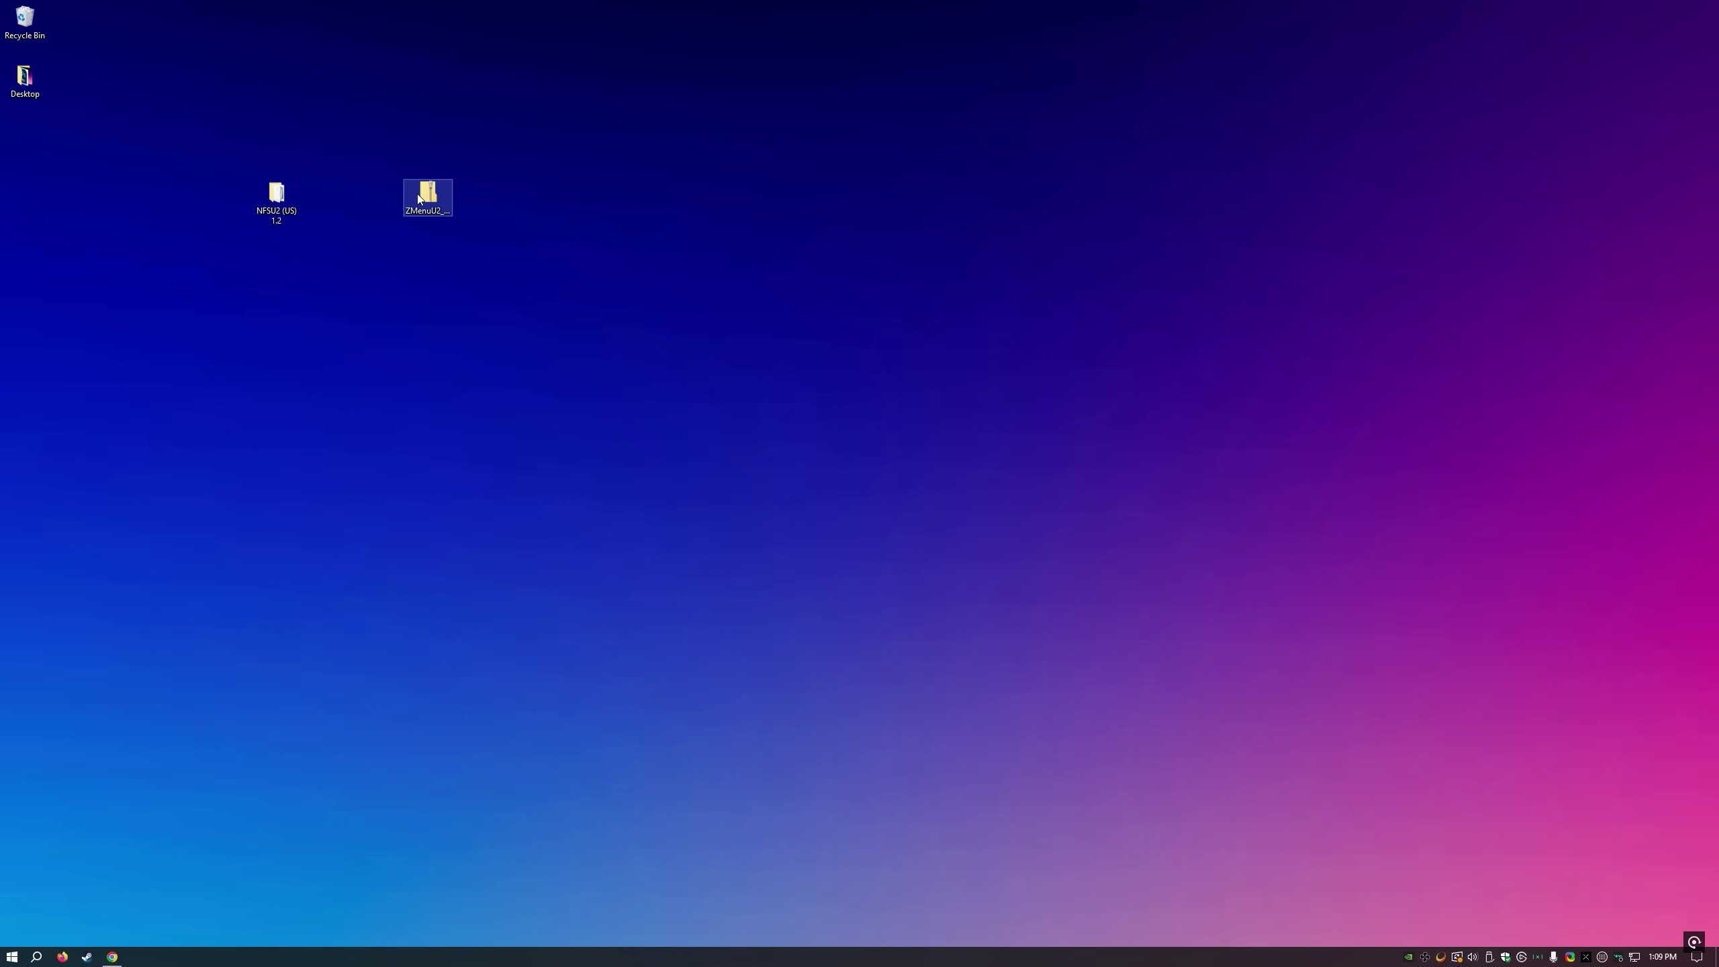
double_click(419, 195)
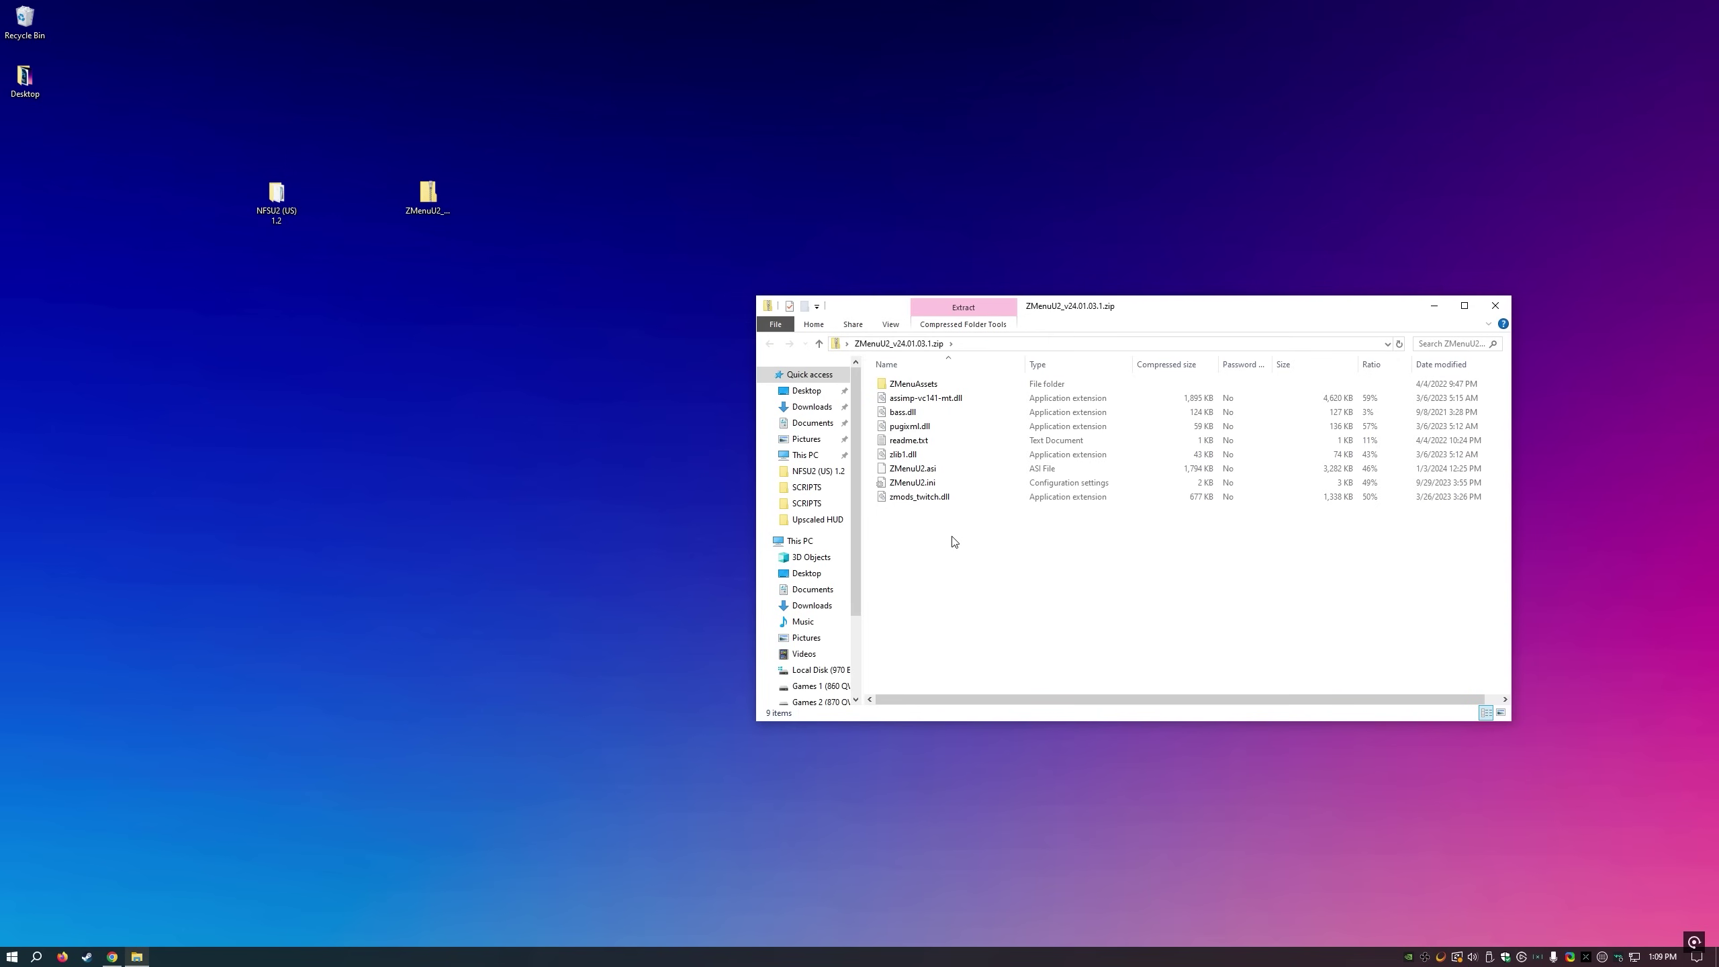
key(ctrl+a)
ctrl+click(914, 469)
ctrl+click(938, 484)
drag(942, 427, 267, 206)
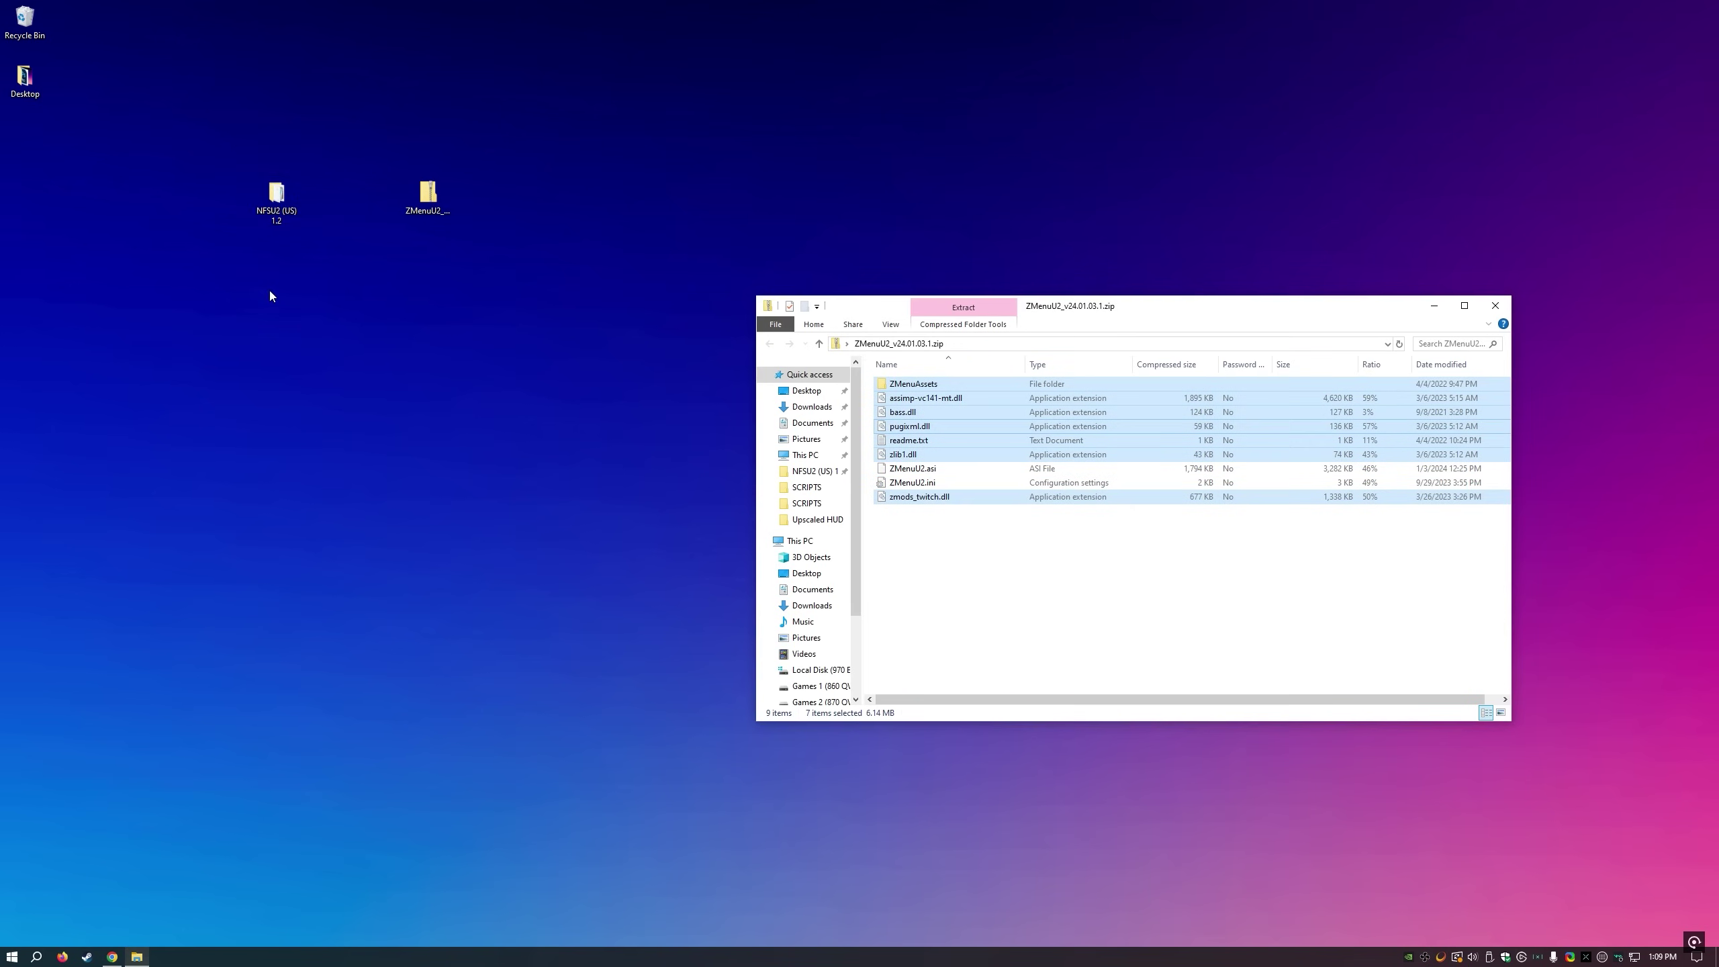
- Copy ZMenuU2.asi and ZMenuU2.ini from the zip into the SCRIPTS folder inside NFSU2 (US) 1.2
double_click(277, 200)
click(936, 529)
double_click(936, 529)
drag(1000, 331, 316, 321)
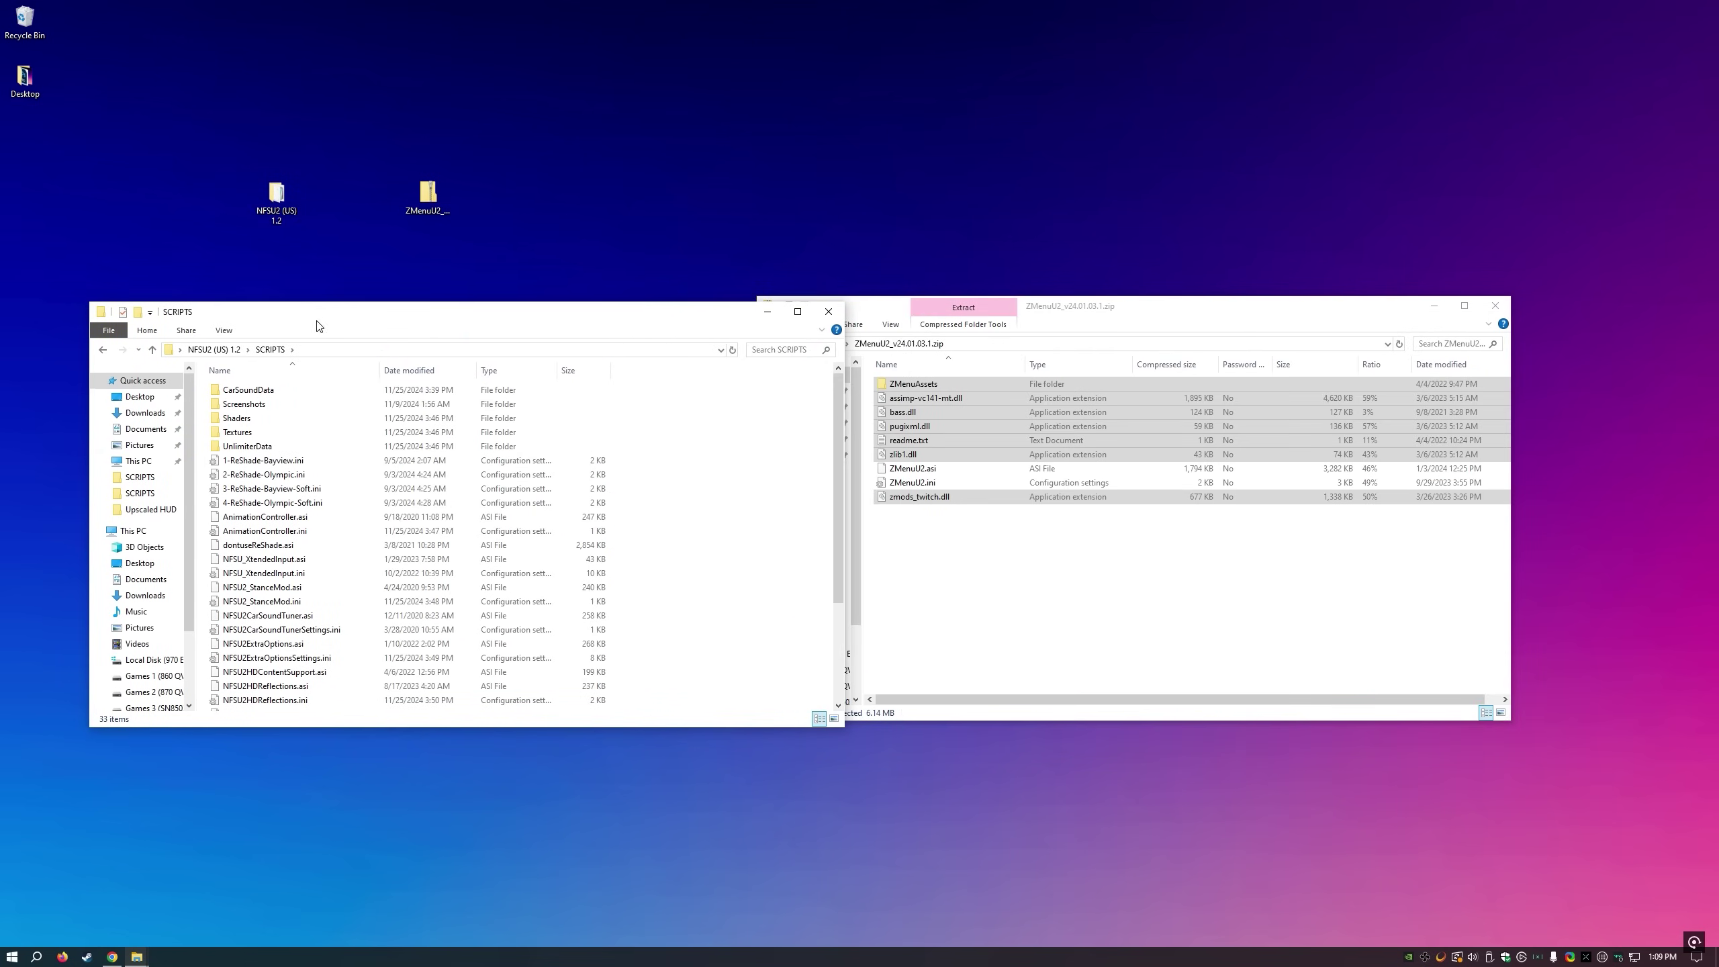
click(958, 574)
click(959, 574)
click(913, 468)
shift+click(912, 482)
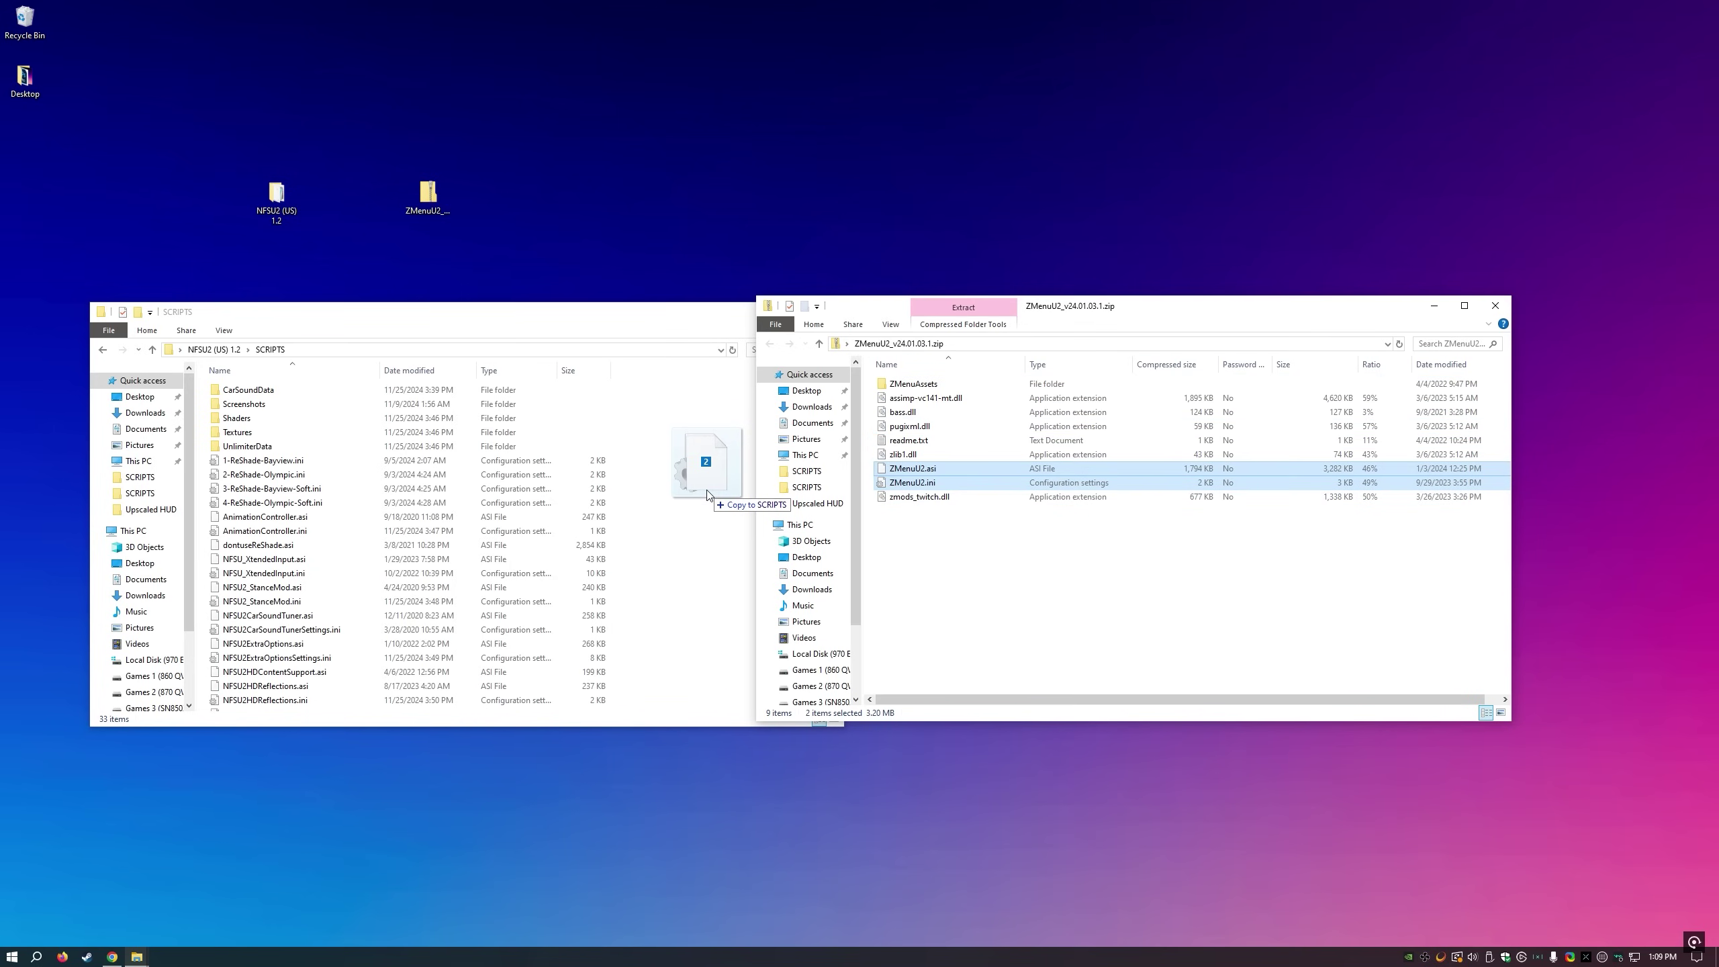
drag(707, 493, 708, 492)
- Open ZMenuU2.ini from the SCRIPTS folder and review its keybindings and keycode table
click(268, 705)
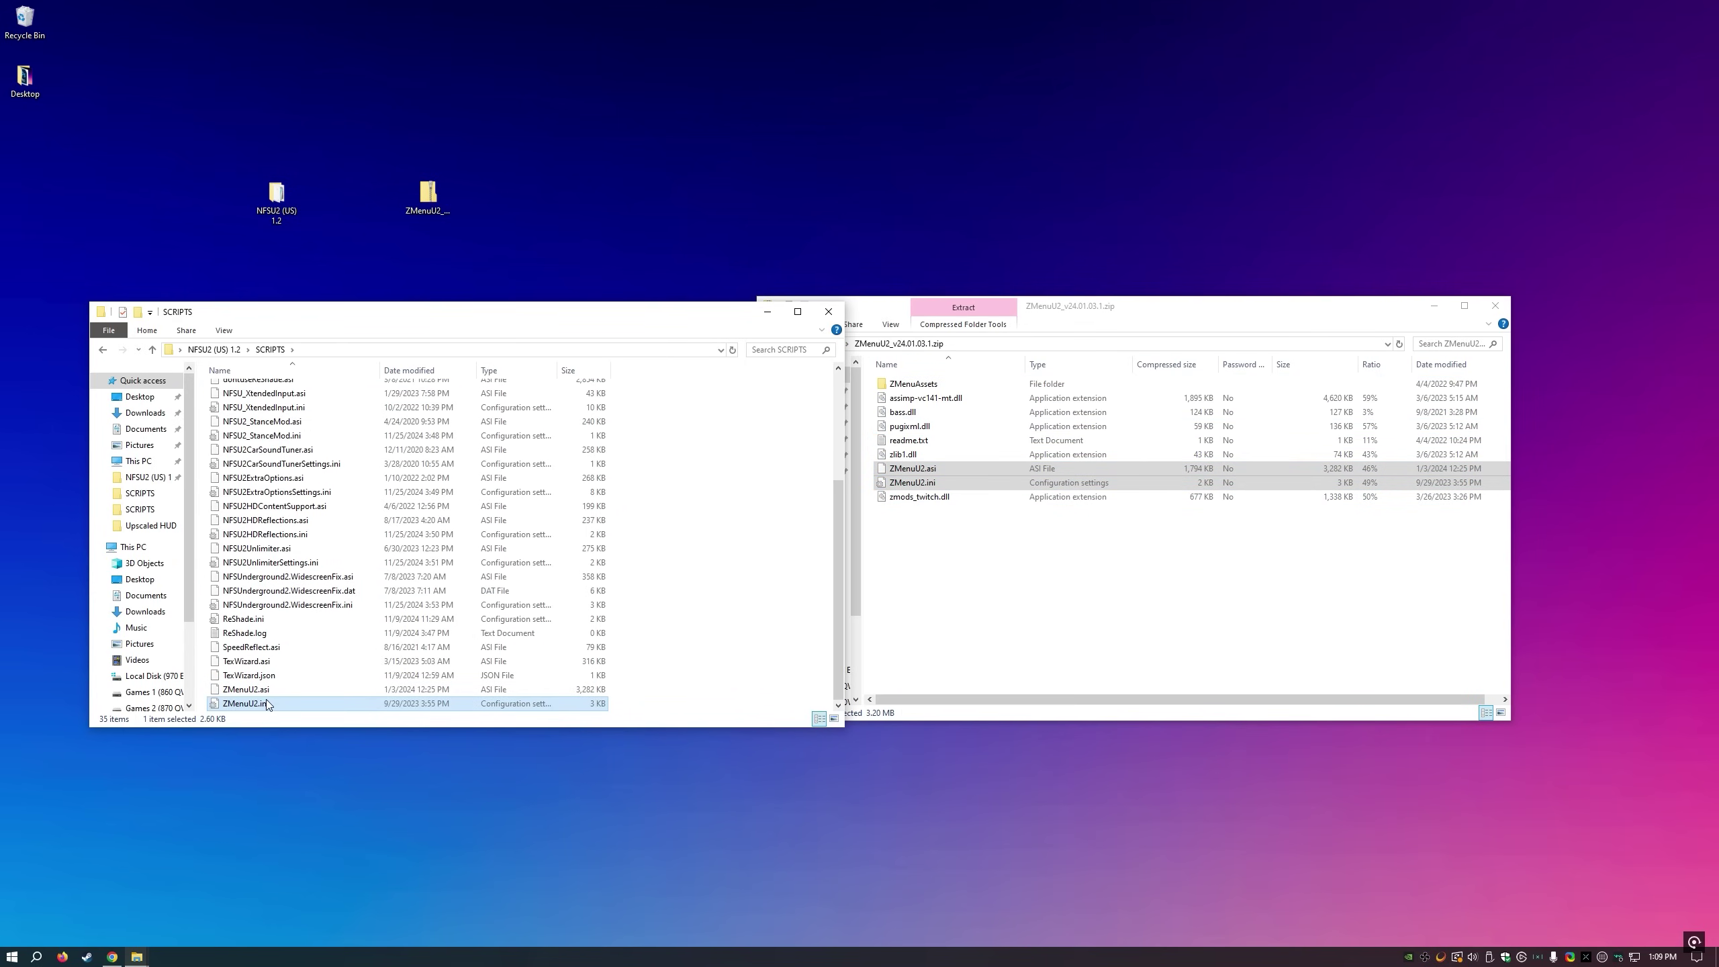
double_click(274, 702)
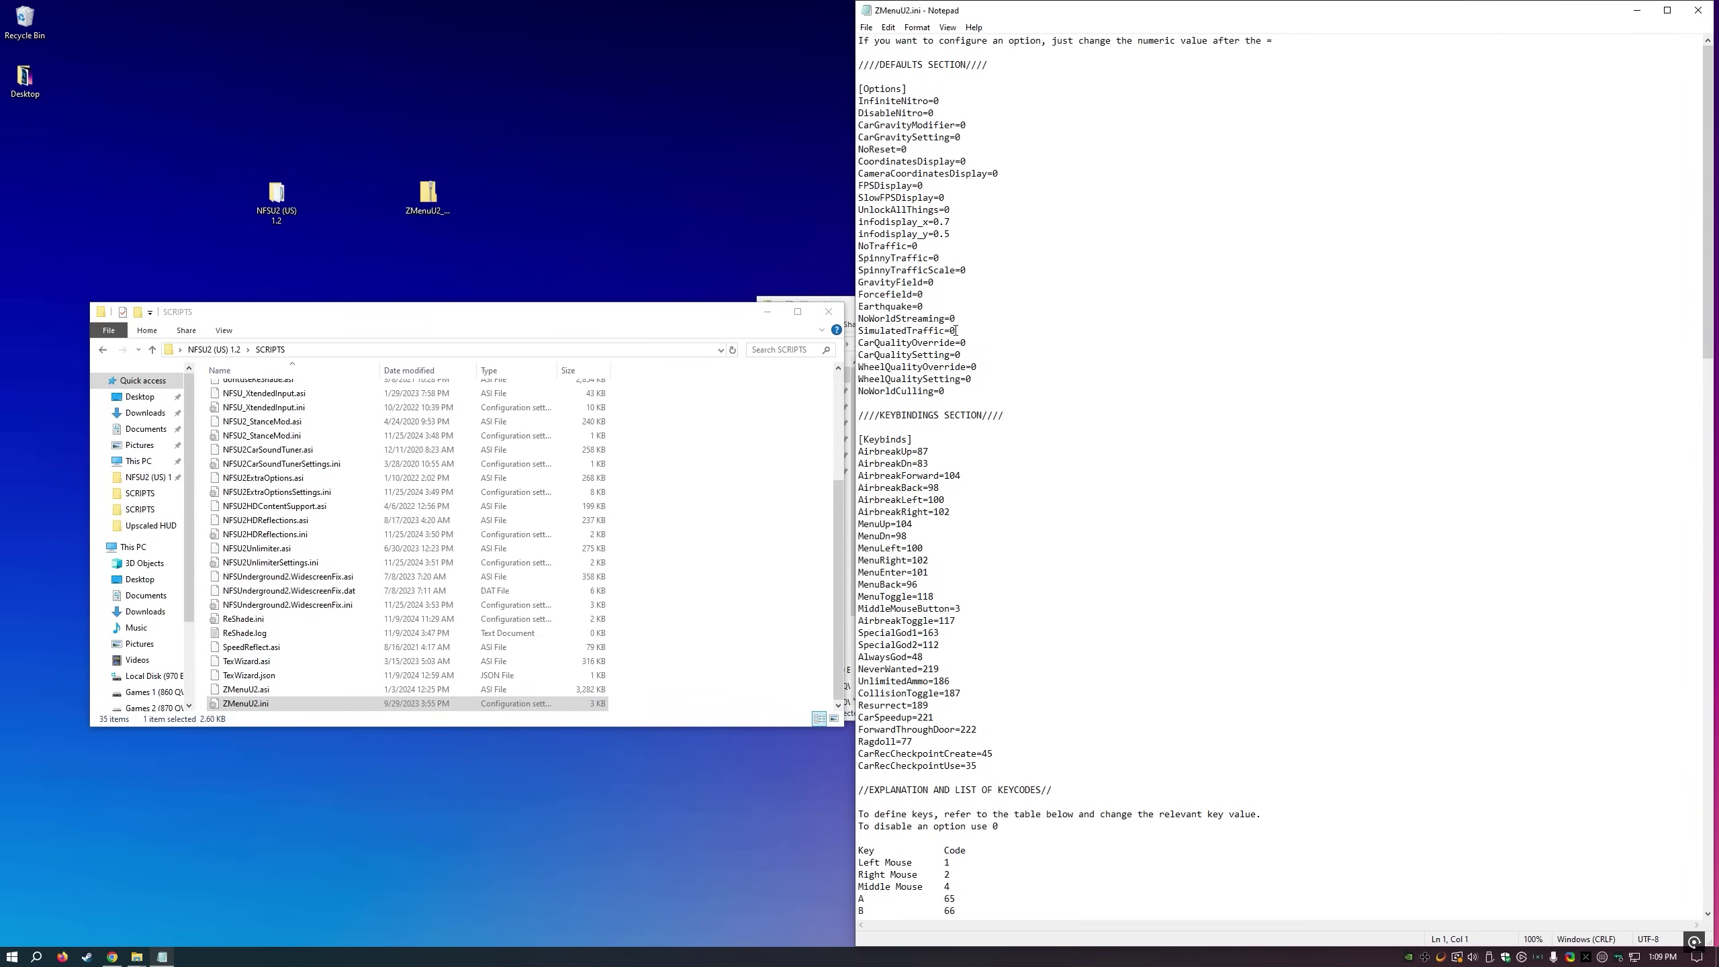
scroll(920, 127, down, 14)
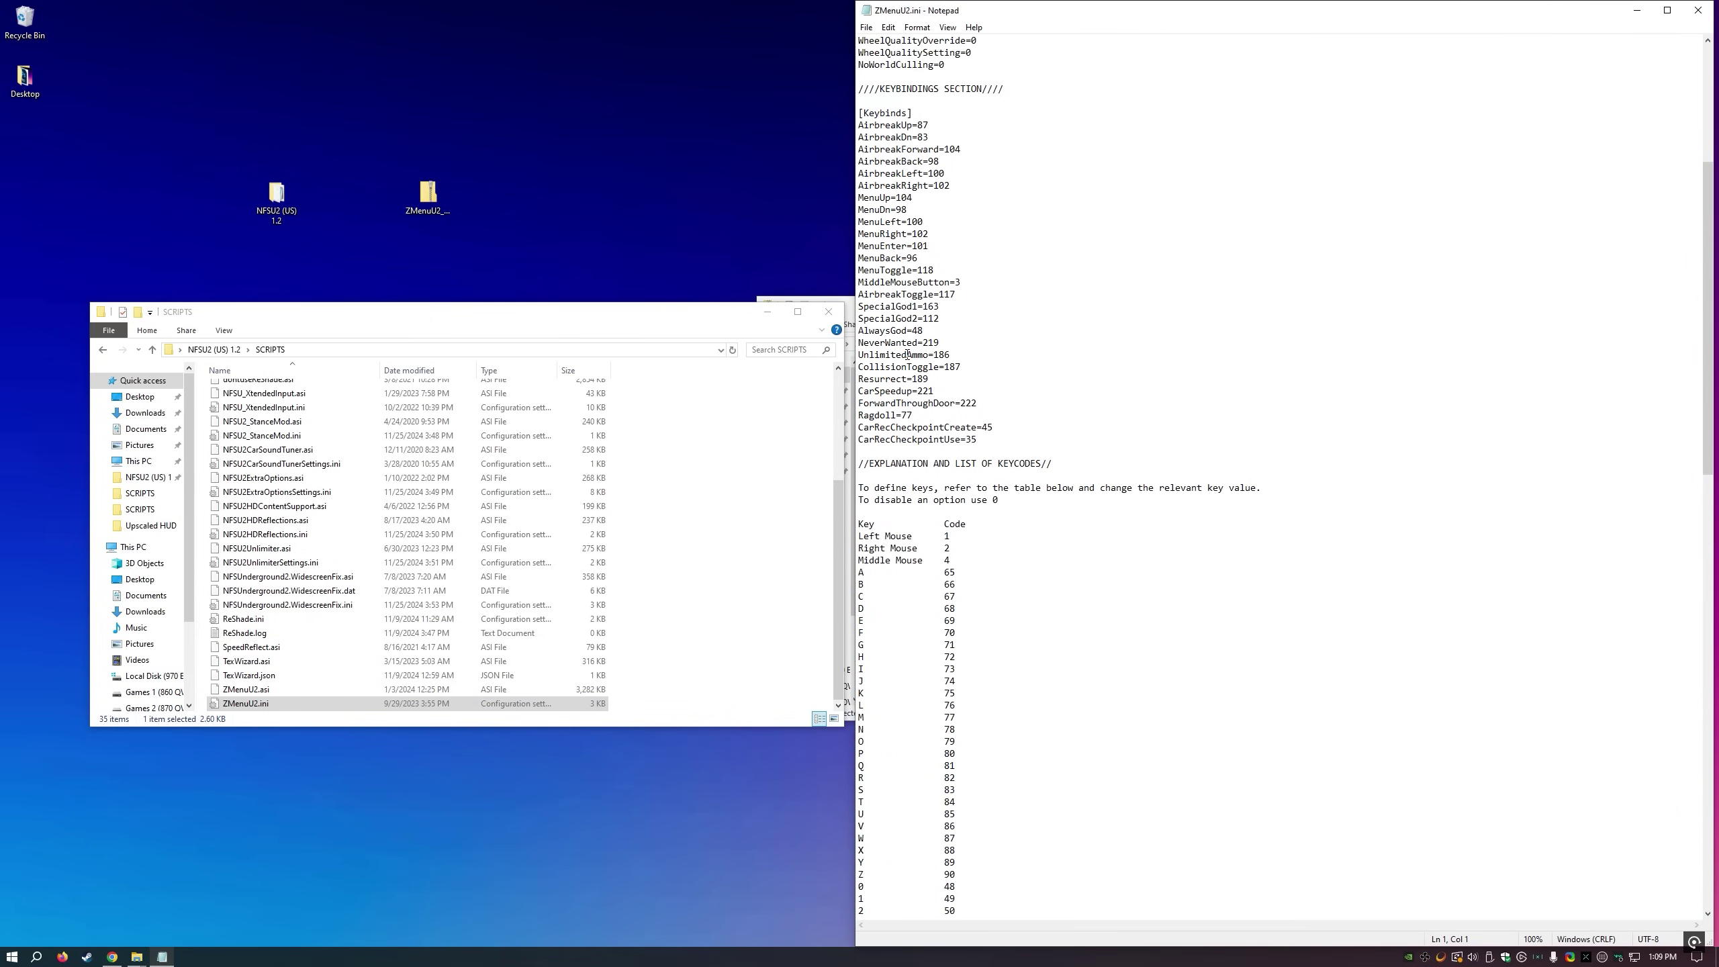
scroll(907, 354, down, 16)
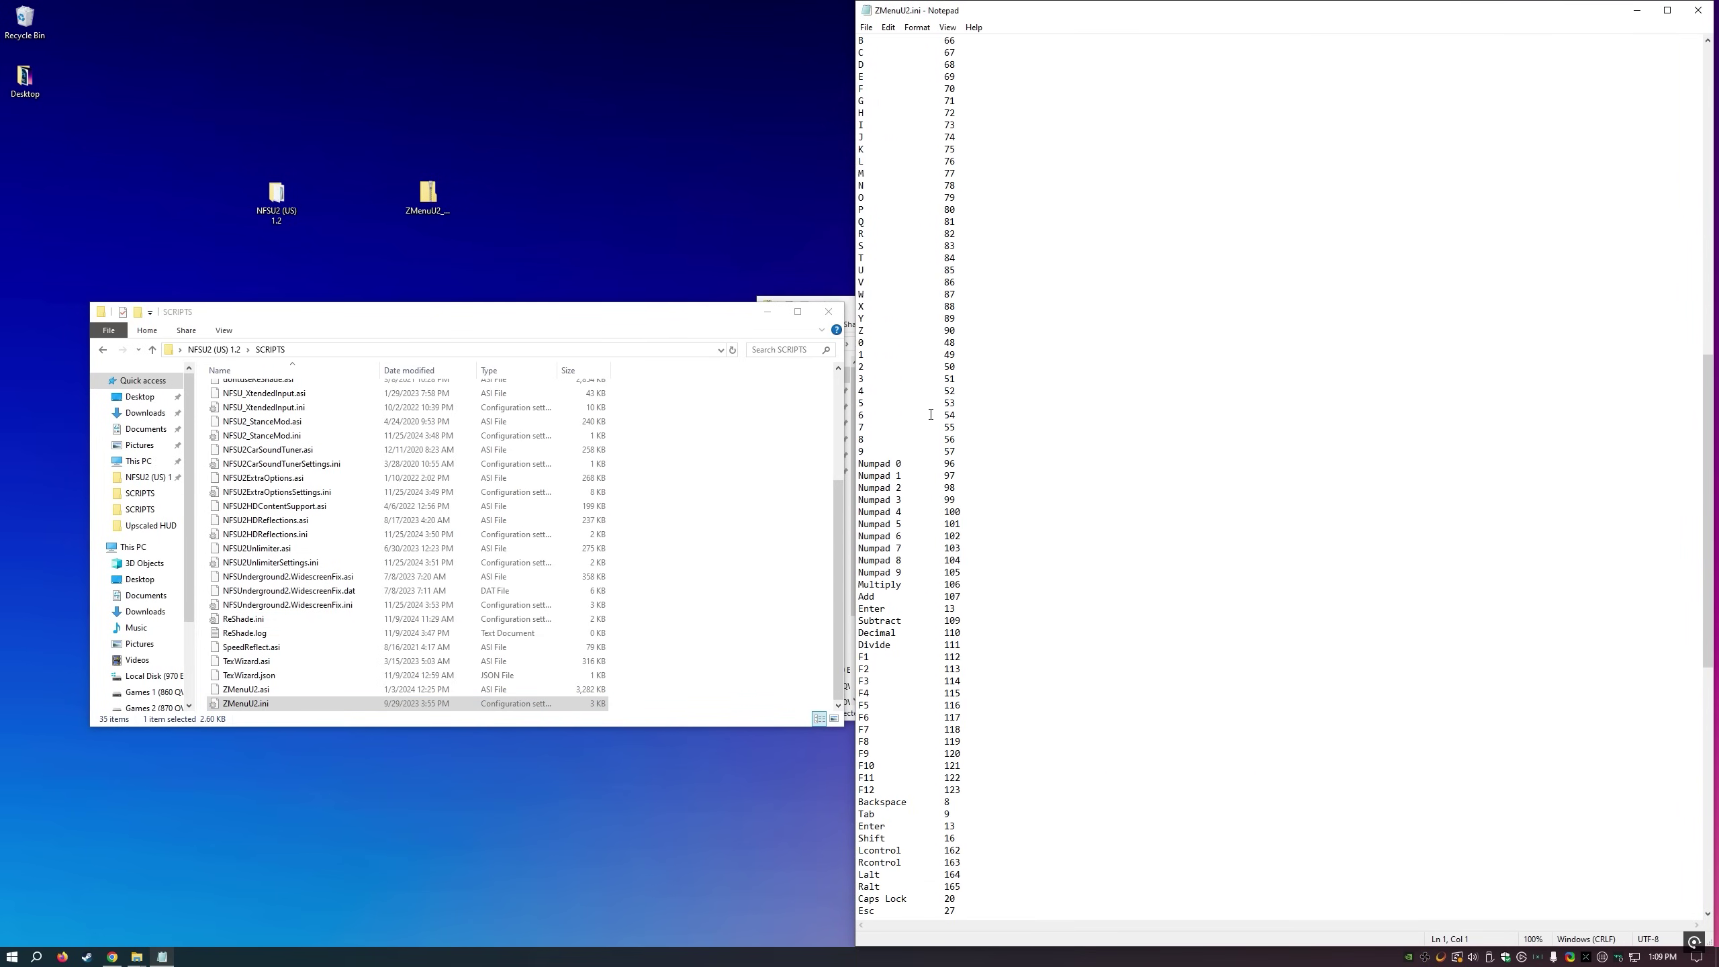
scroll(931, 414, up, 20)
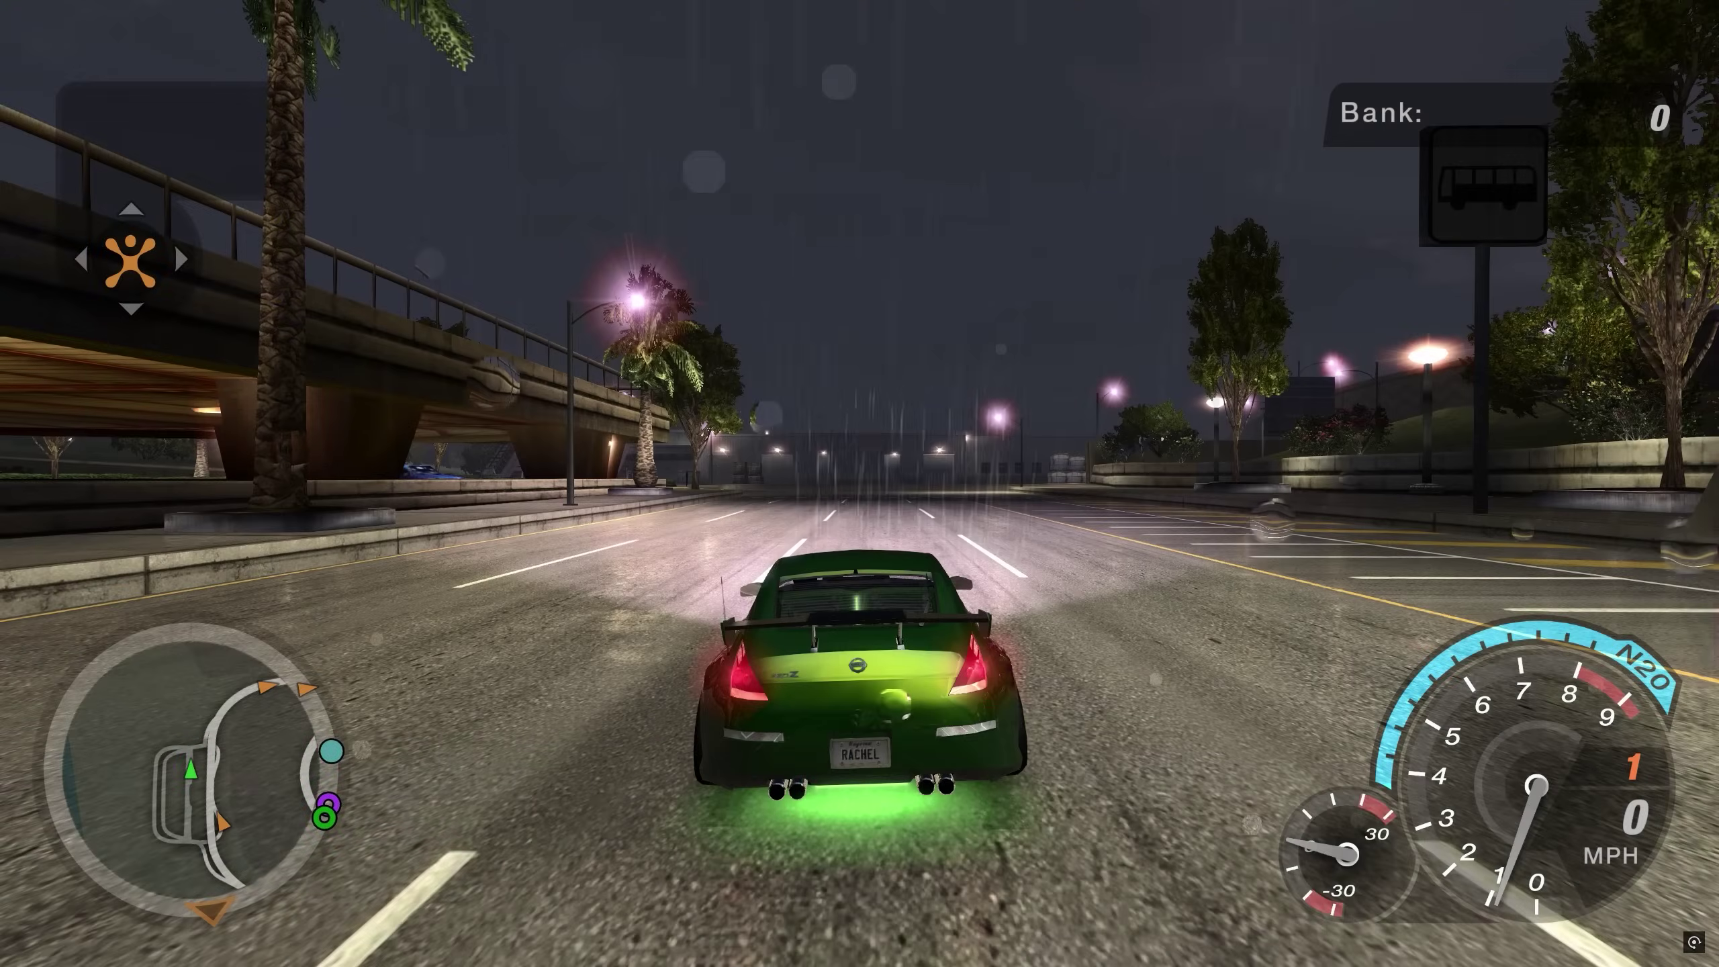
- Back in the game, open the trainer menu, enable Free Camera, and move the view around to the car's front
key(F7)
key(KP_2)
key(KP_2)
key(KP_2)
key(KP_2)
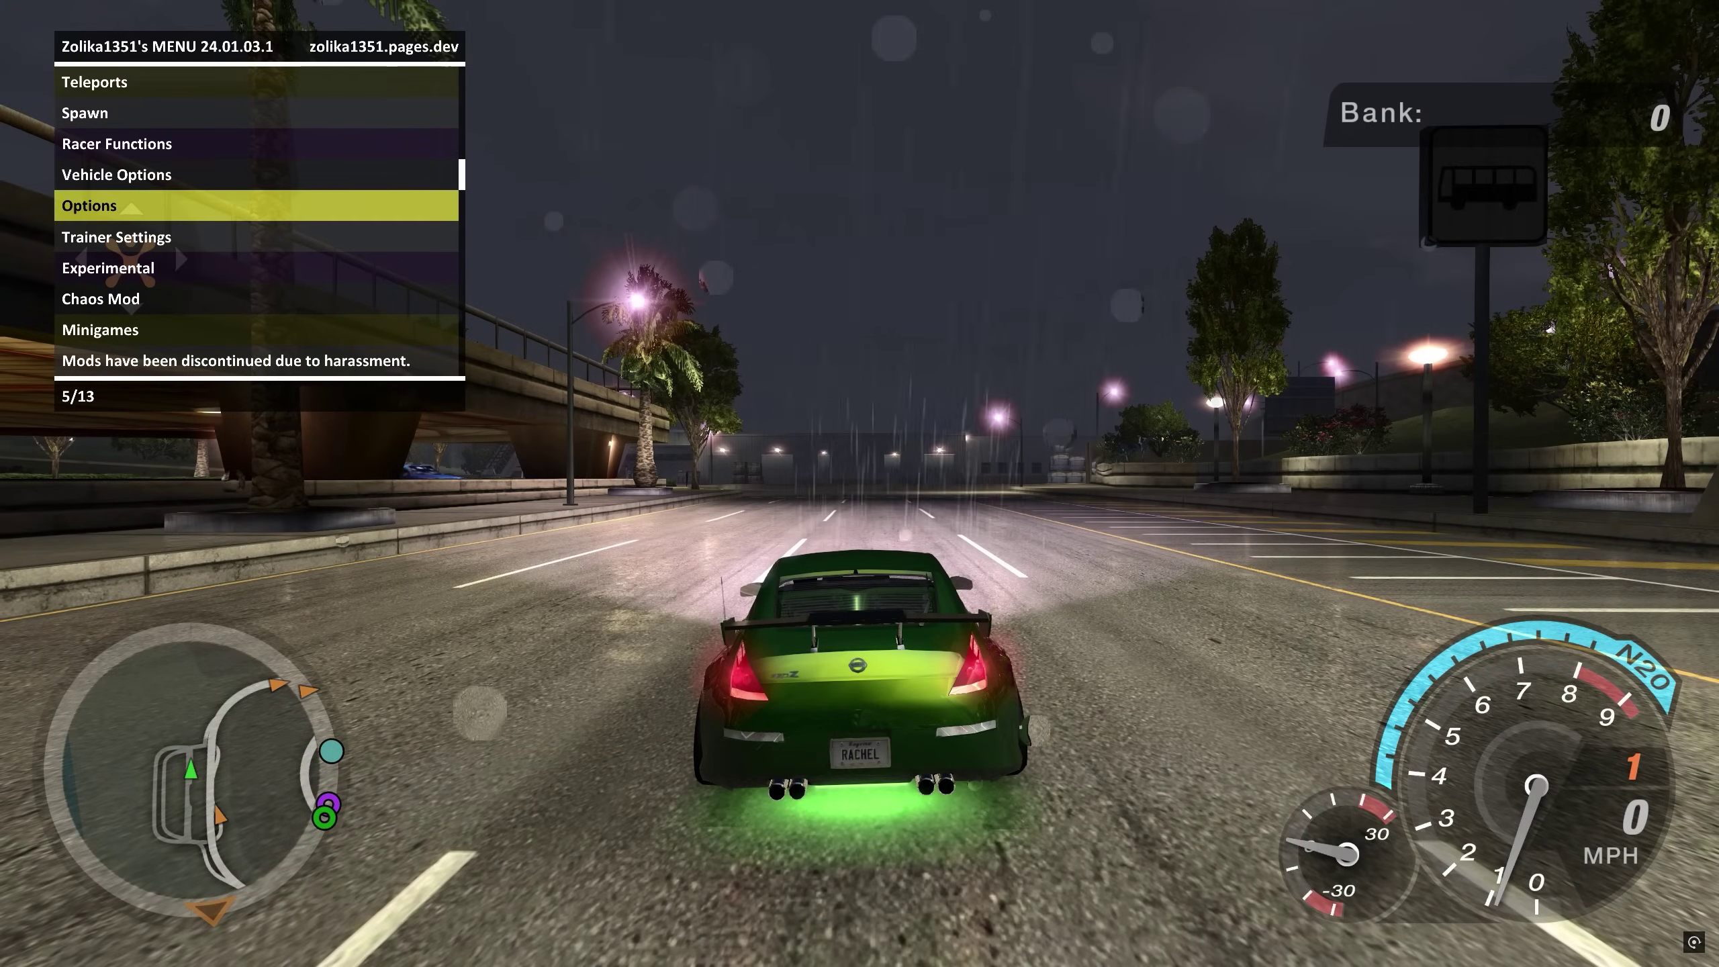
key(KP_5)
key(KP_2)
key(KP_2)
key(KP_5)
key(KP_5)
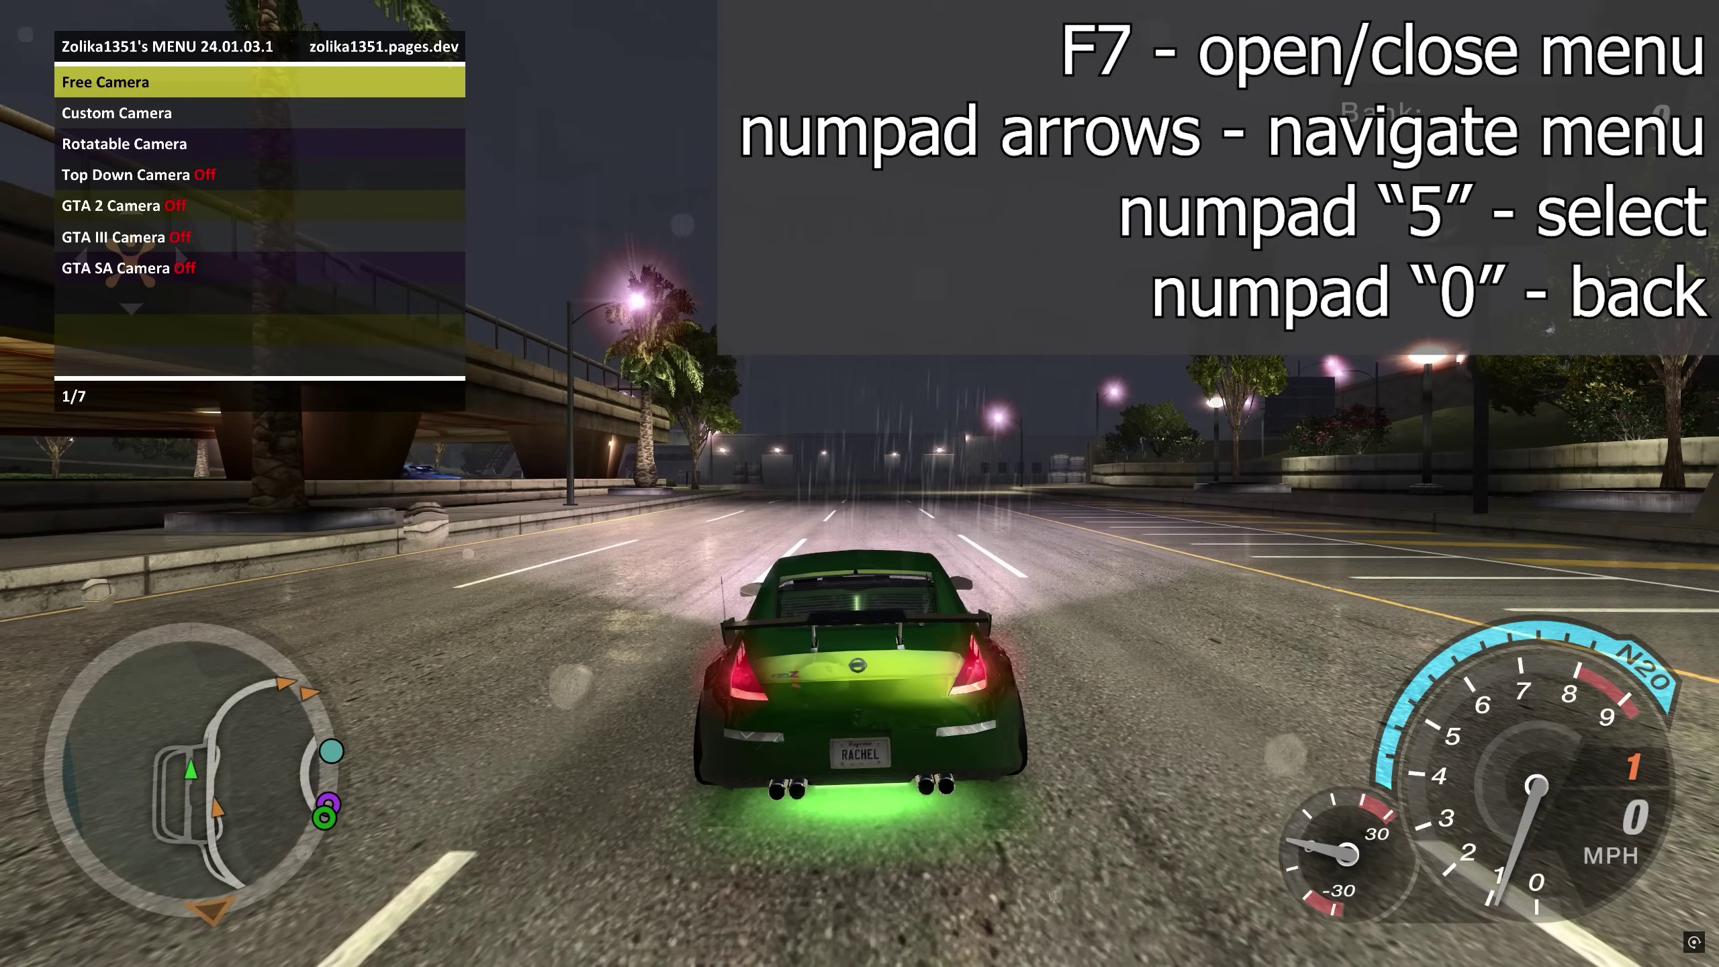
key(KP_5)
key(KP_5)
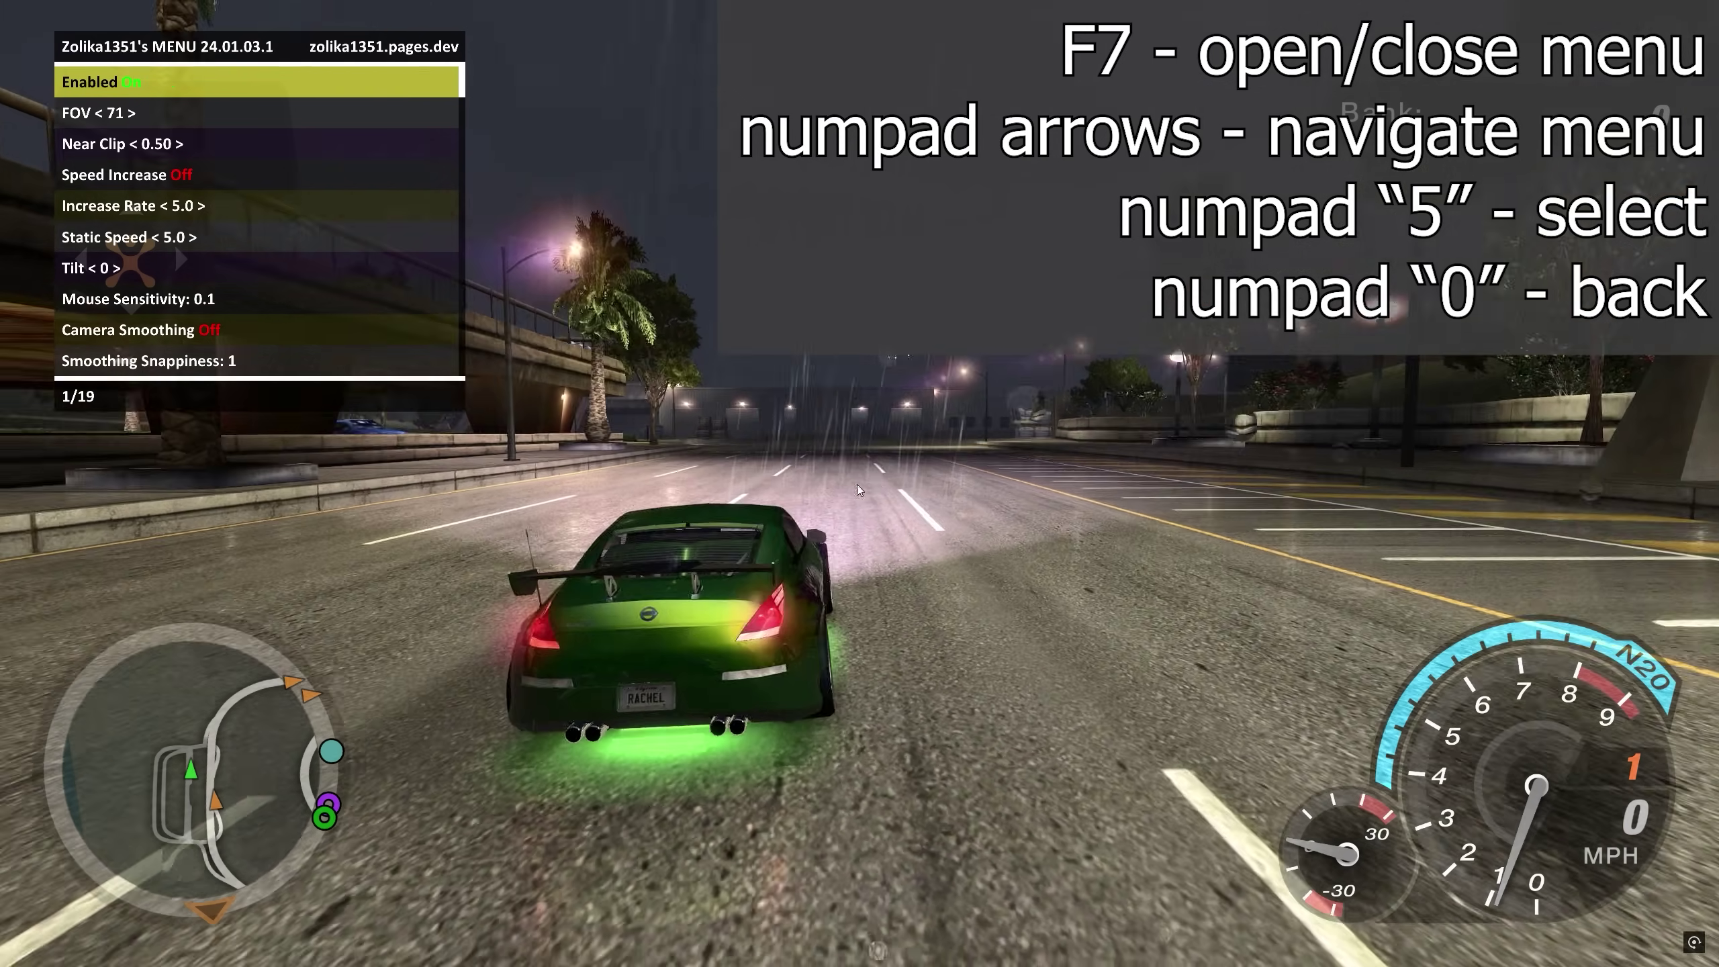
key(d)
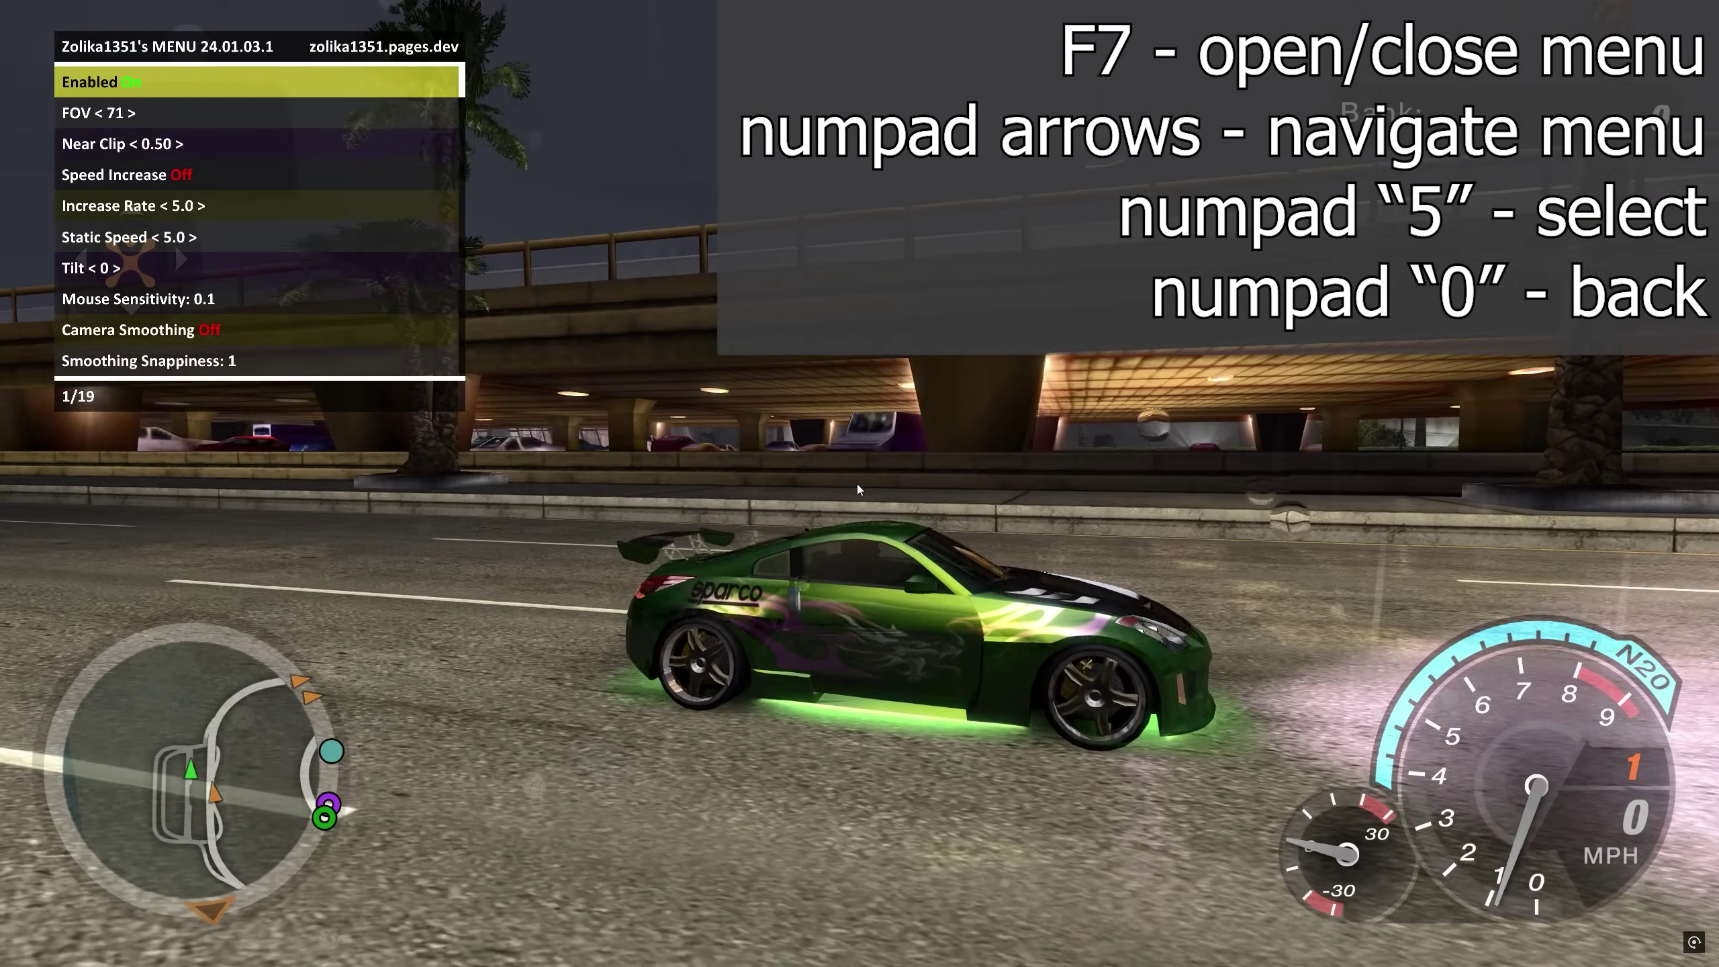
key(d)
- Hide the game's interface with the trainer's Disable HUD option and return to the options categories
key(KP_0)
key(KP_0)
key(KP_0)
key(KP_8)
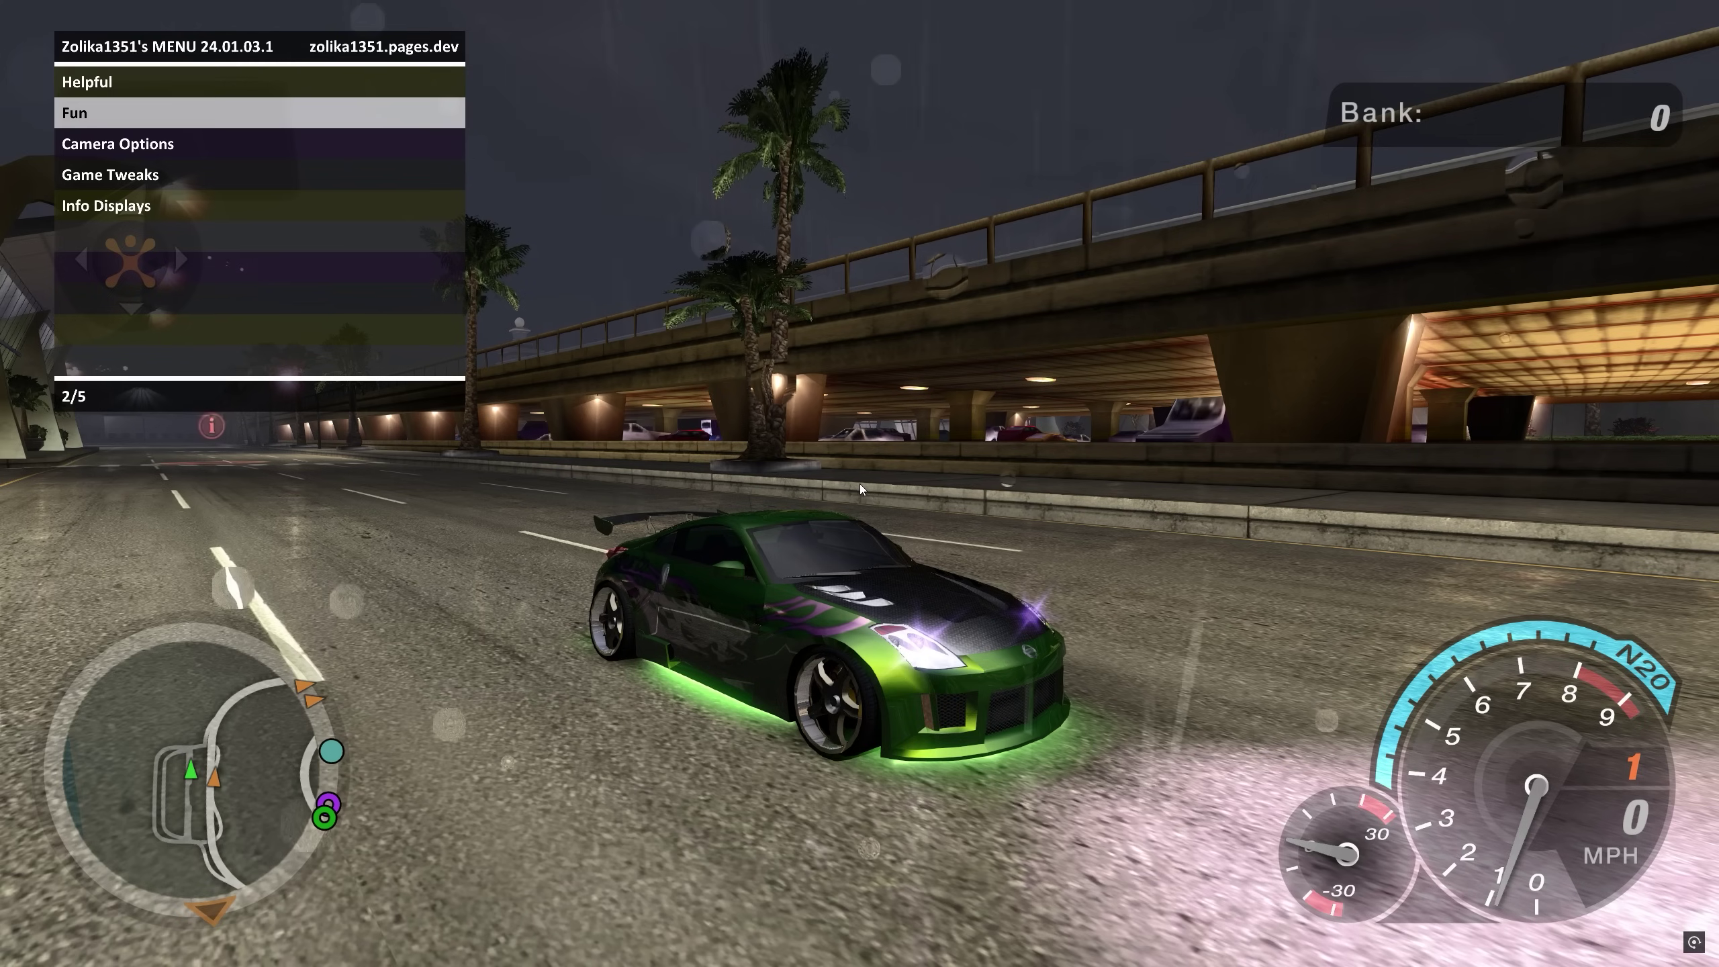
key(KP_8)
key(KP_5)
key(KP_8)
key(KP_5)
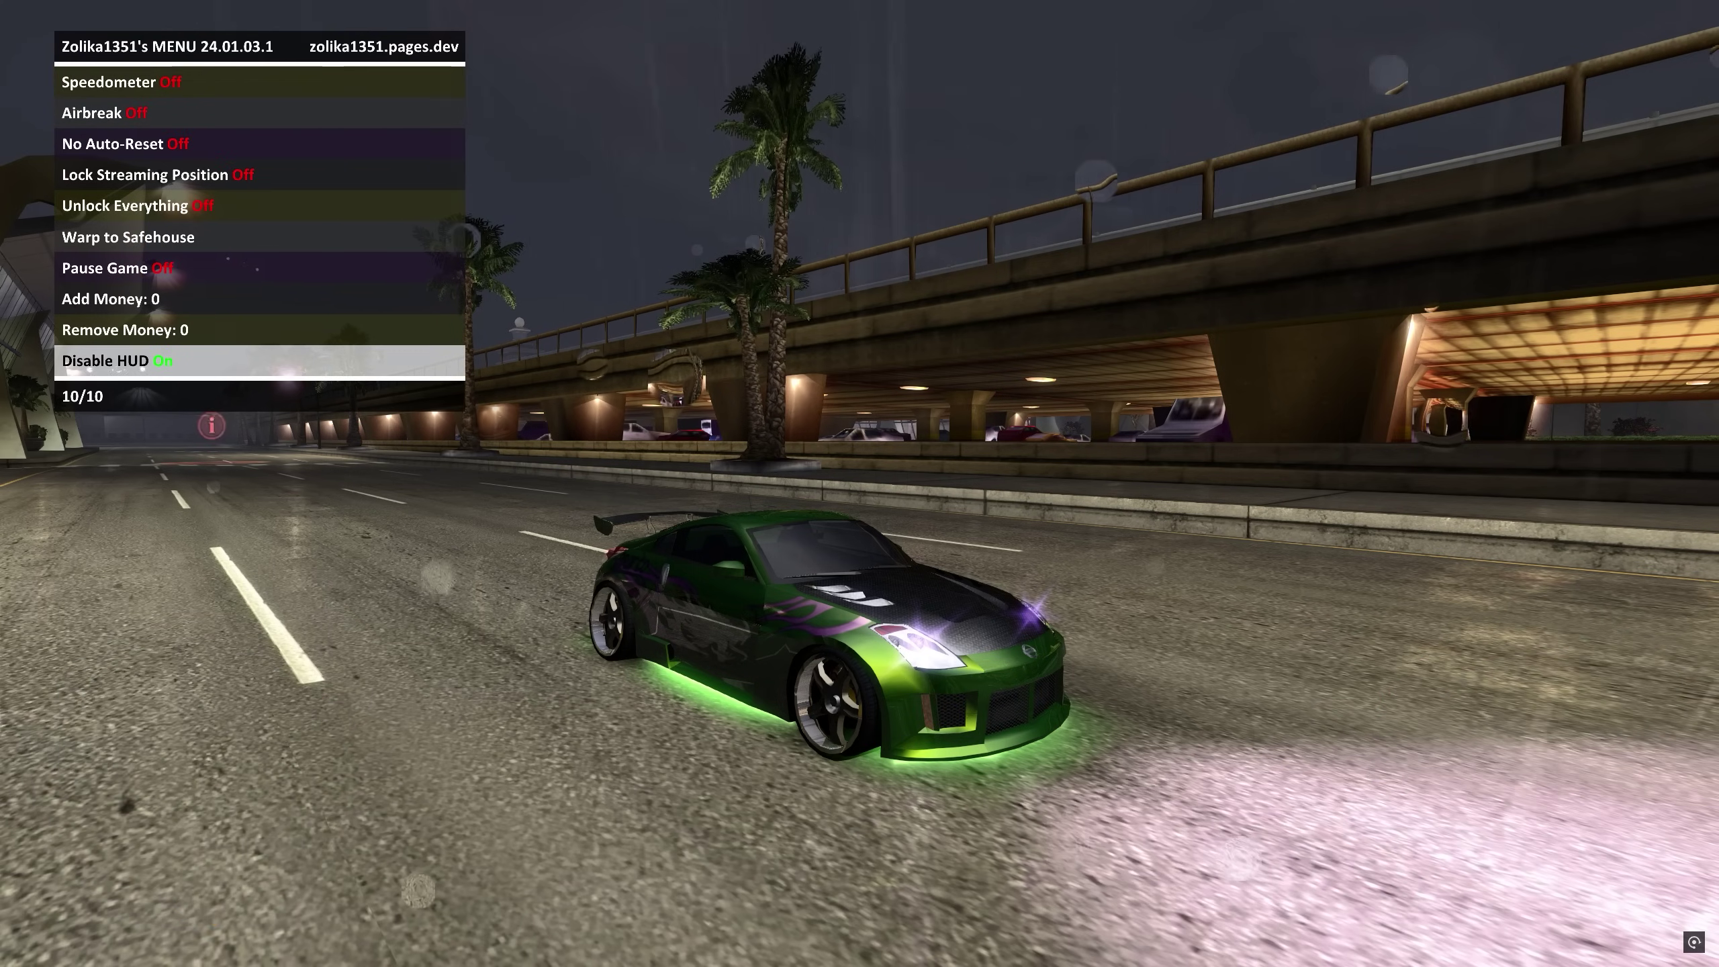
key(KP_0)
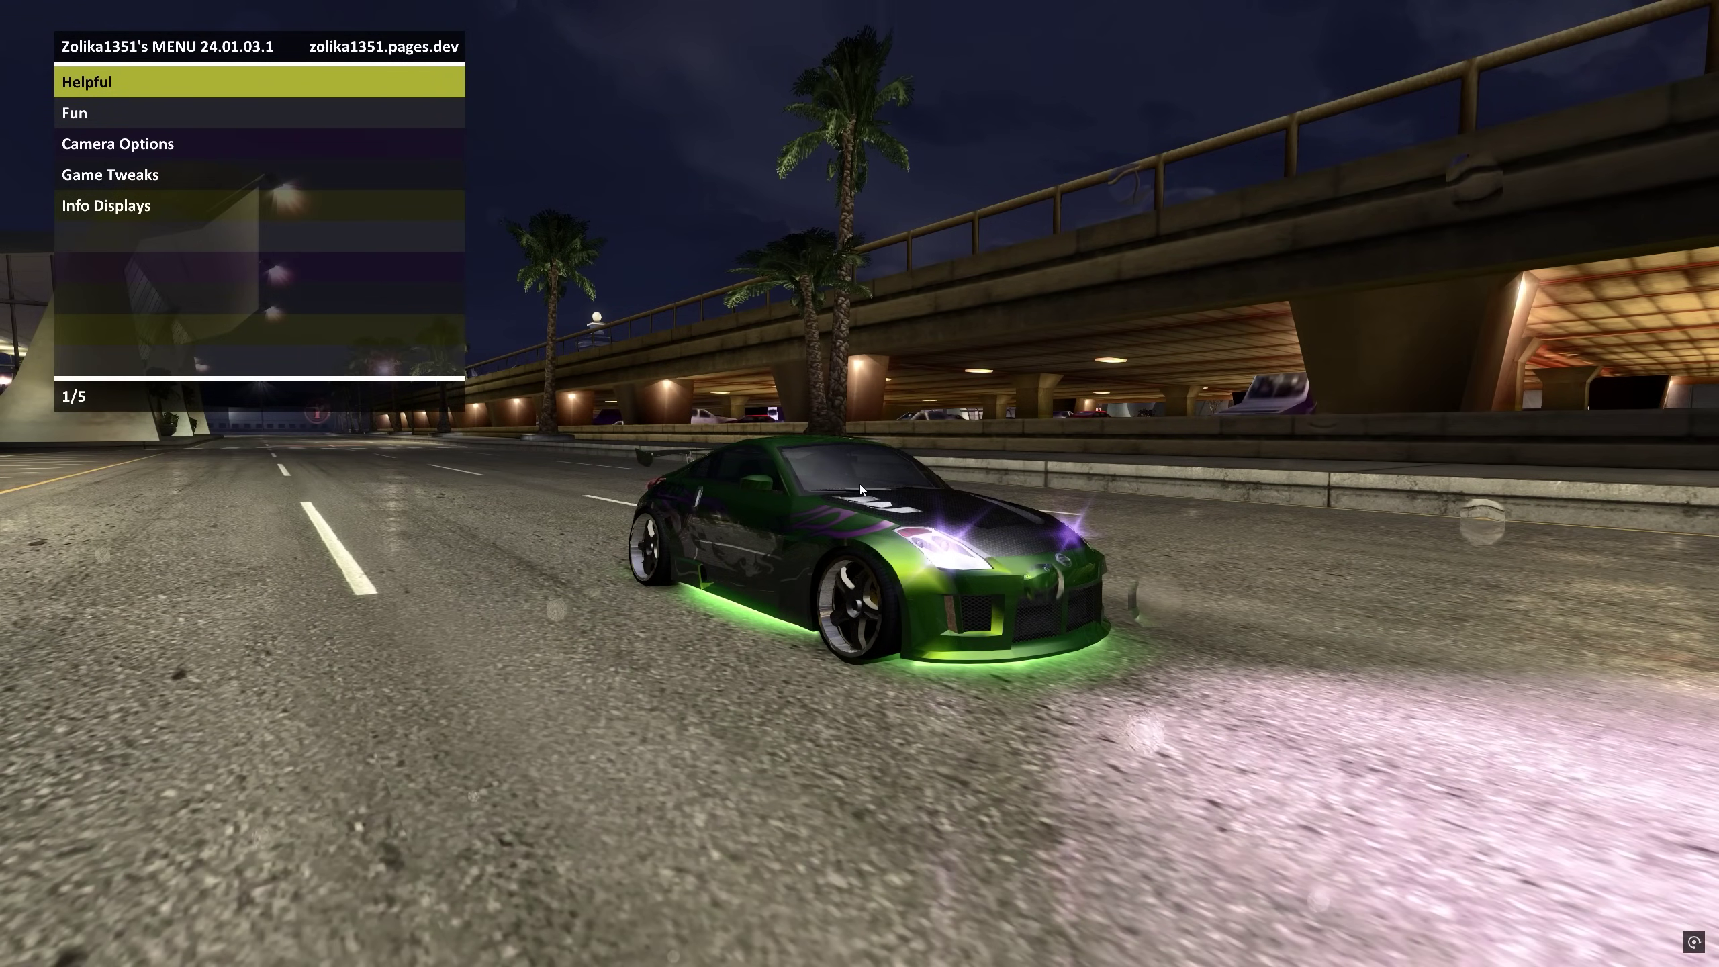
- Examine the entries in the trainer's Fun category, from Timescale to Spinning Traffic, and return to the options categories
key(KP_2)
key(KP_5)
key(KP_2)
key(KP_2)
key(KP_2)
key(KP_2)
key(KP_2)
key(KP_2)
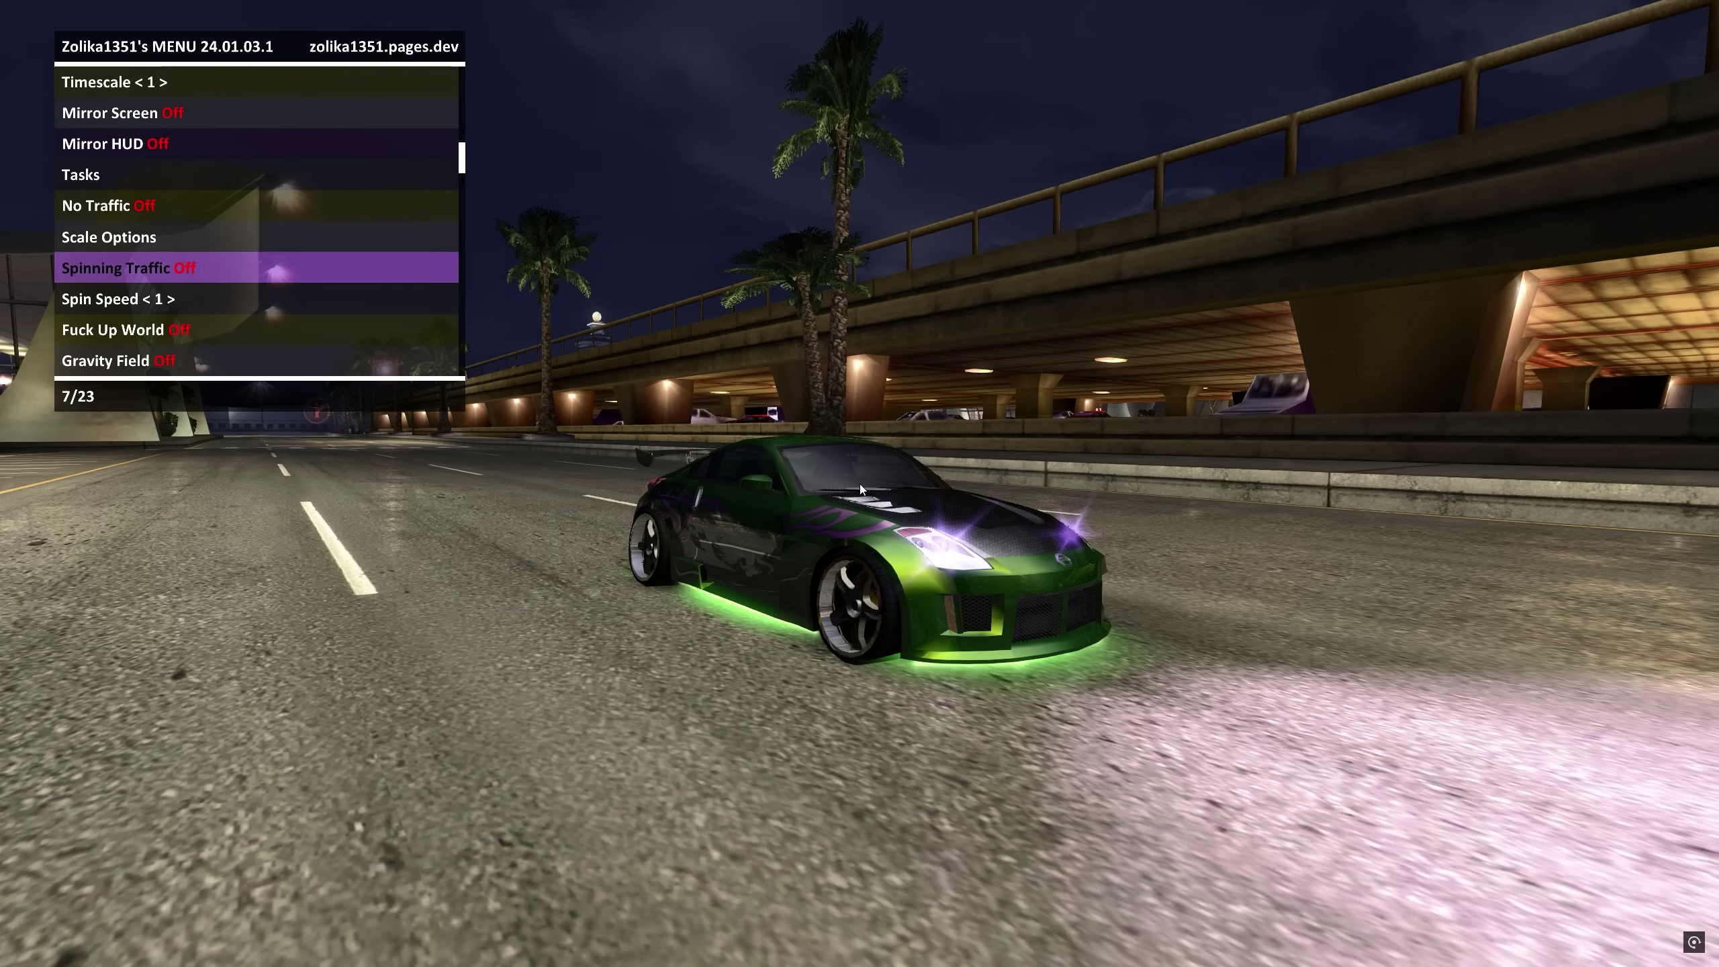
key(KP_8)
key(KP_8)
key(KP_8)
key(KP_8)
key(KP_0)
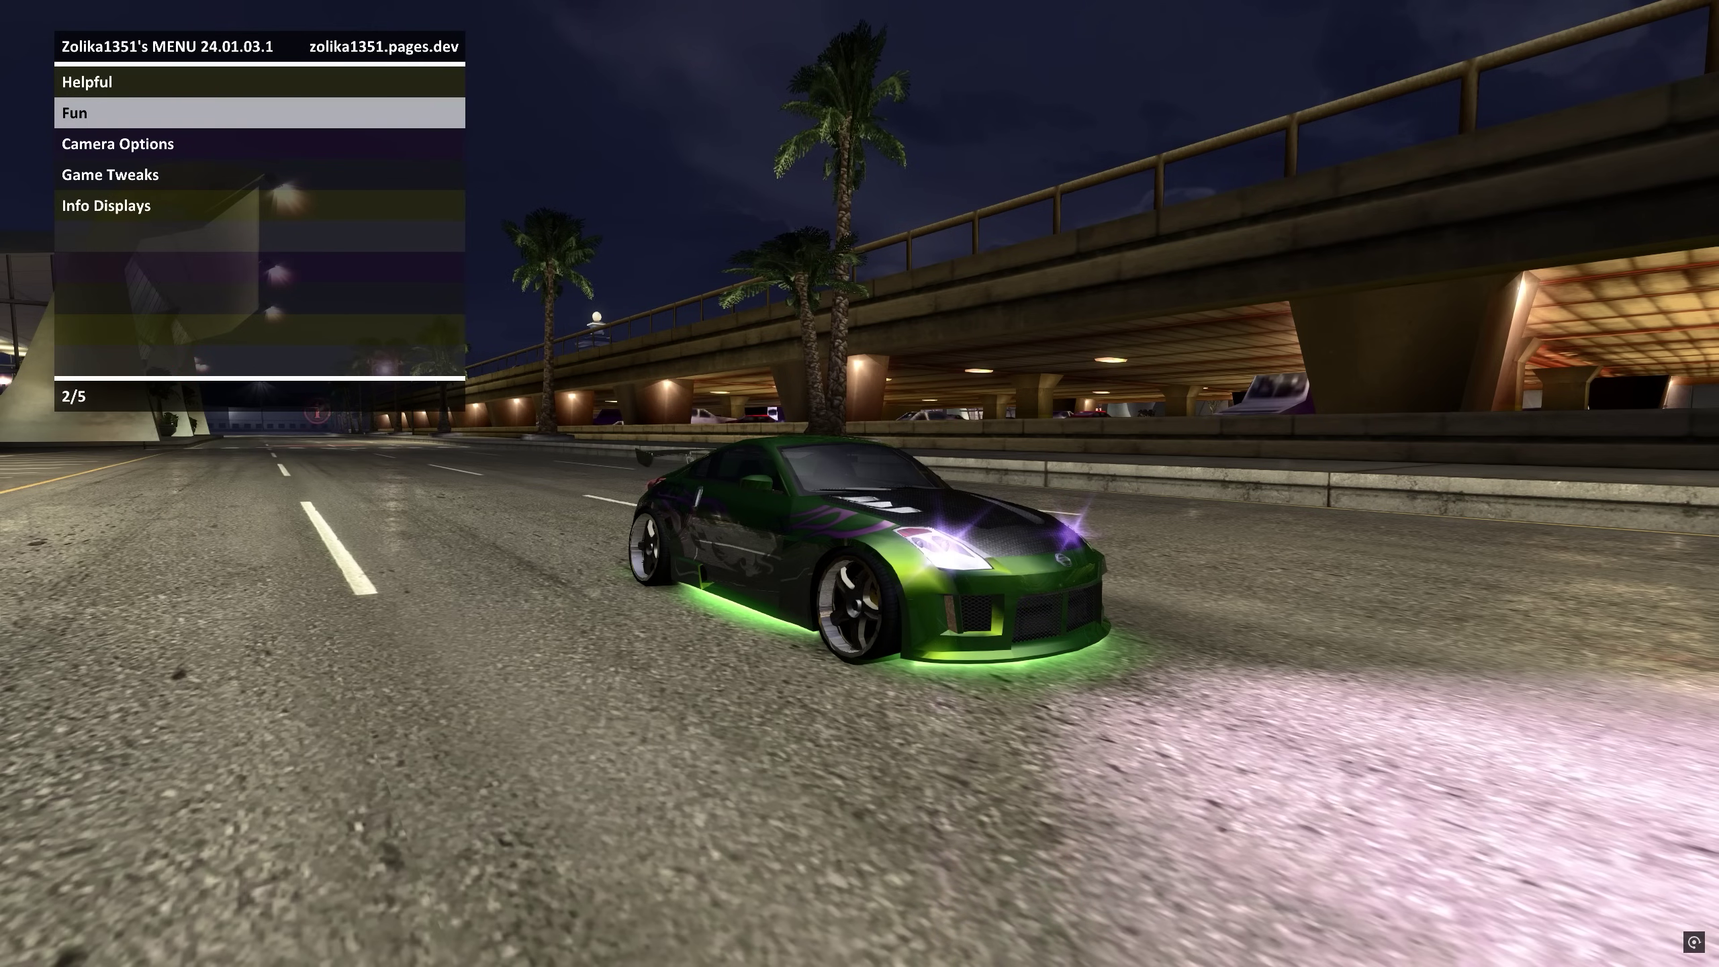
- Return to the trainer's main categories, examine the entries in the Teleports category, and go back
key(KP_0)
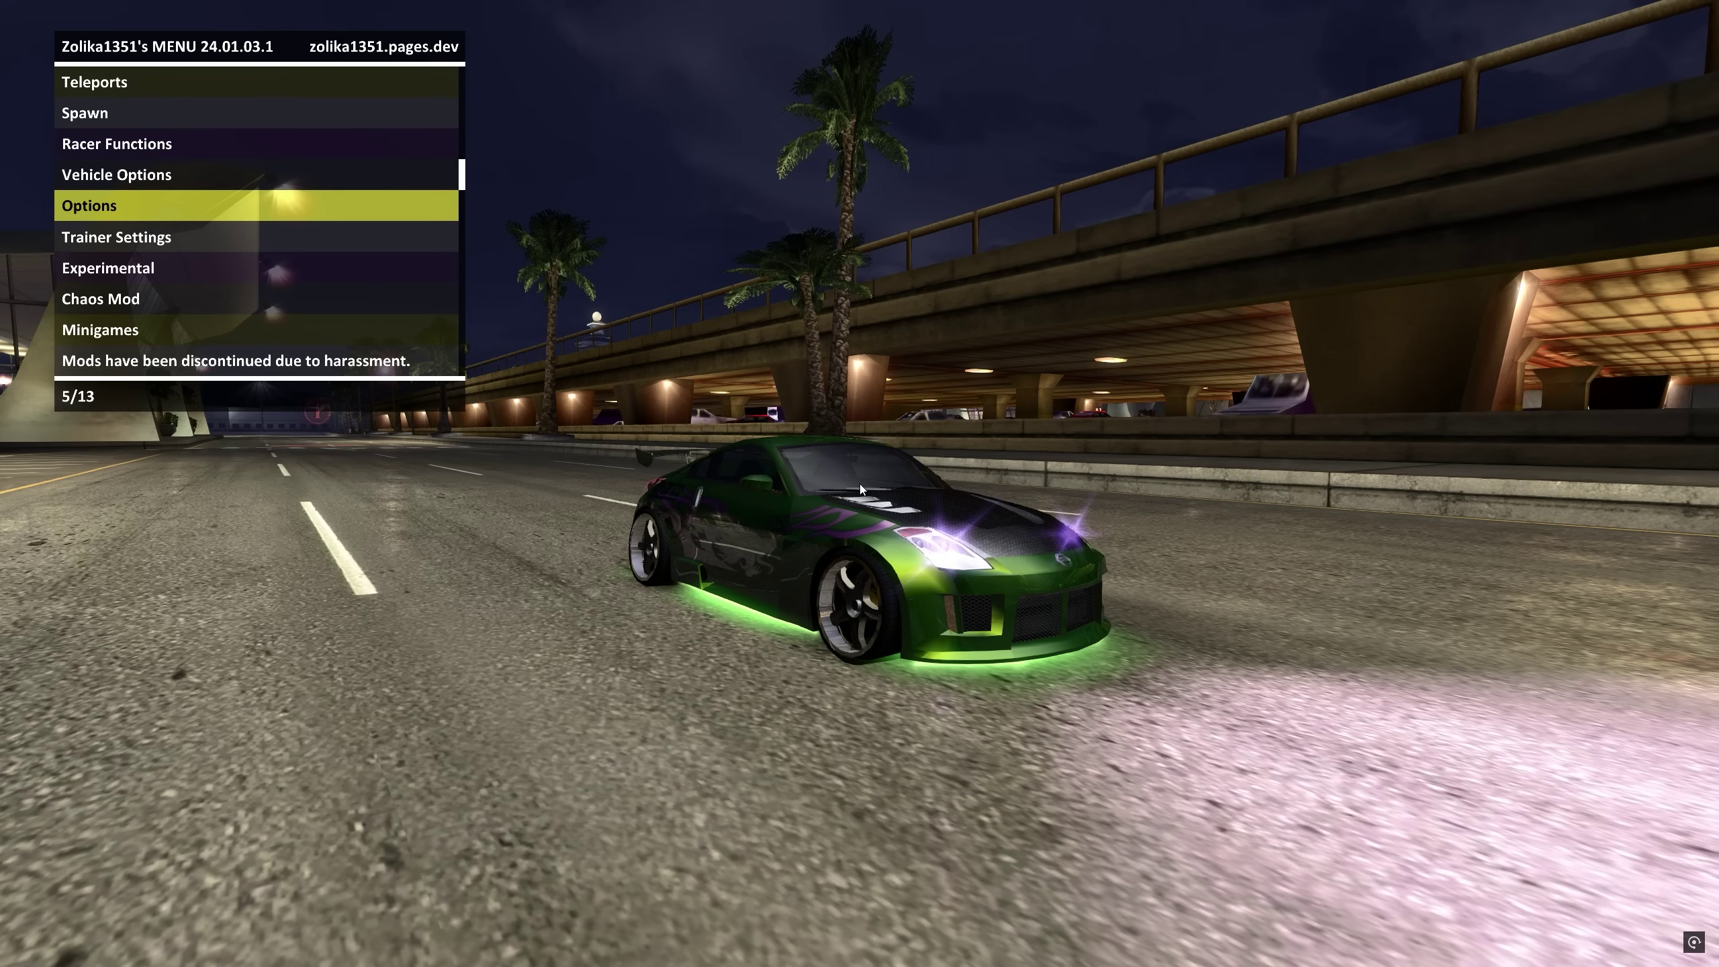
key(KP_8)
key(KP_8)
key(KP_8)
key(KP_8)
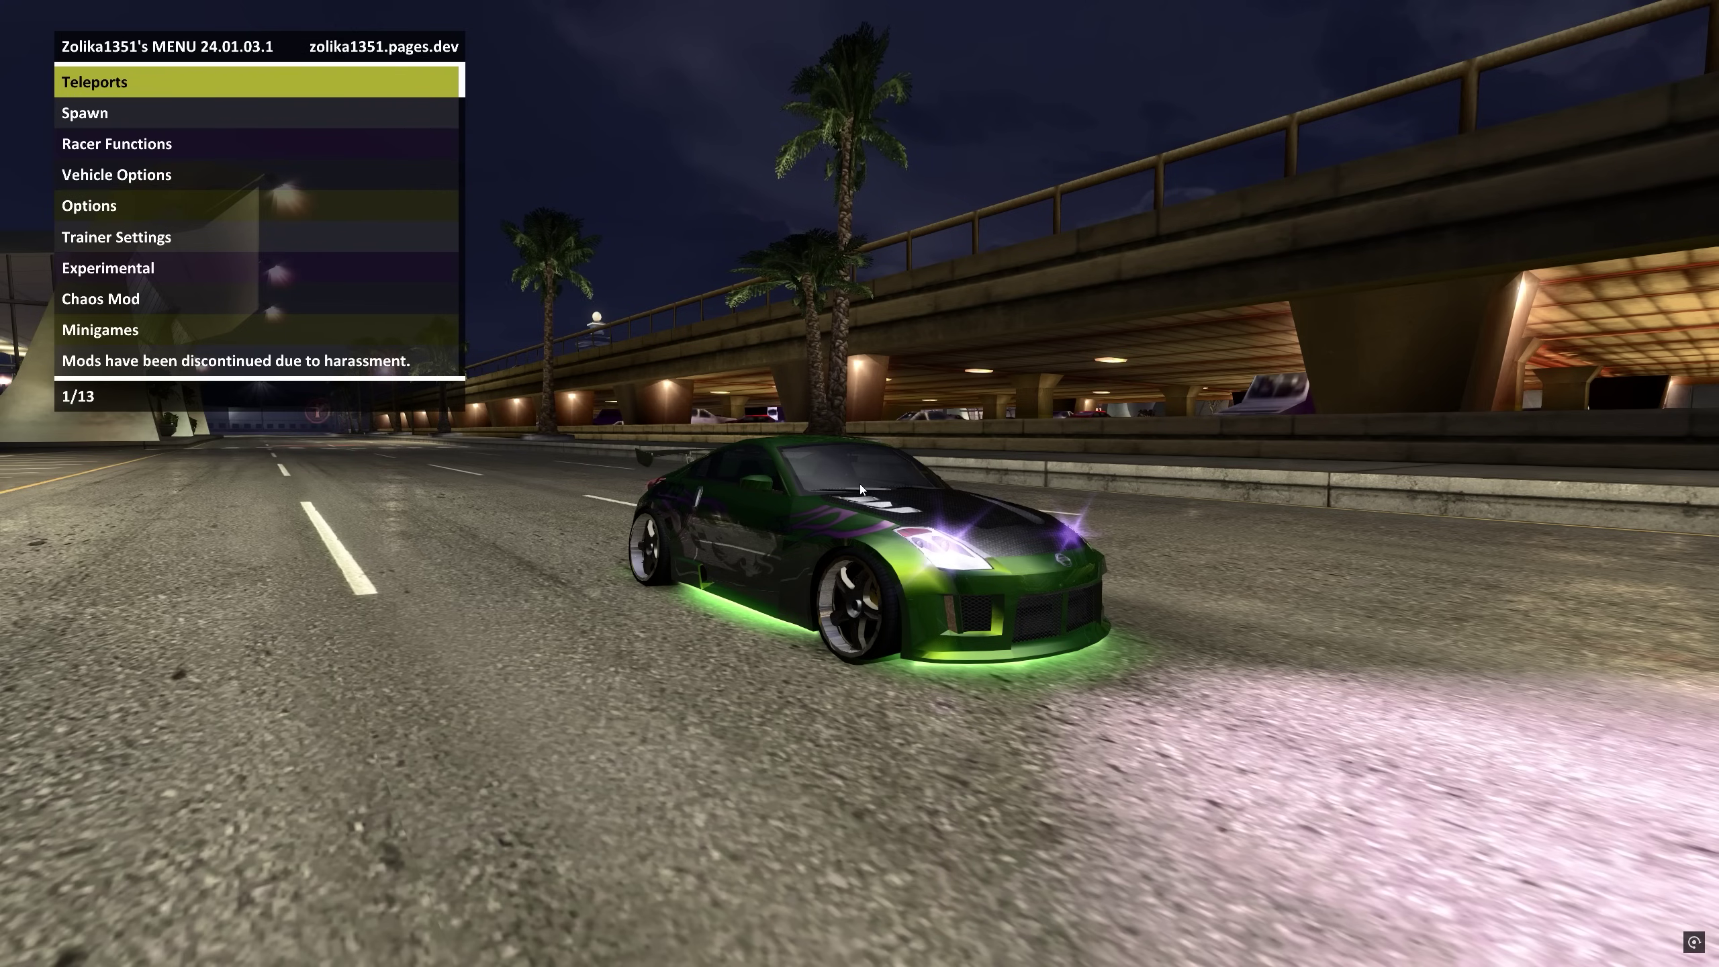
key(KP_5)
key(KP_2)
key(KP_8)
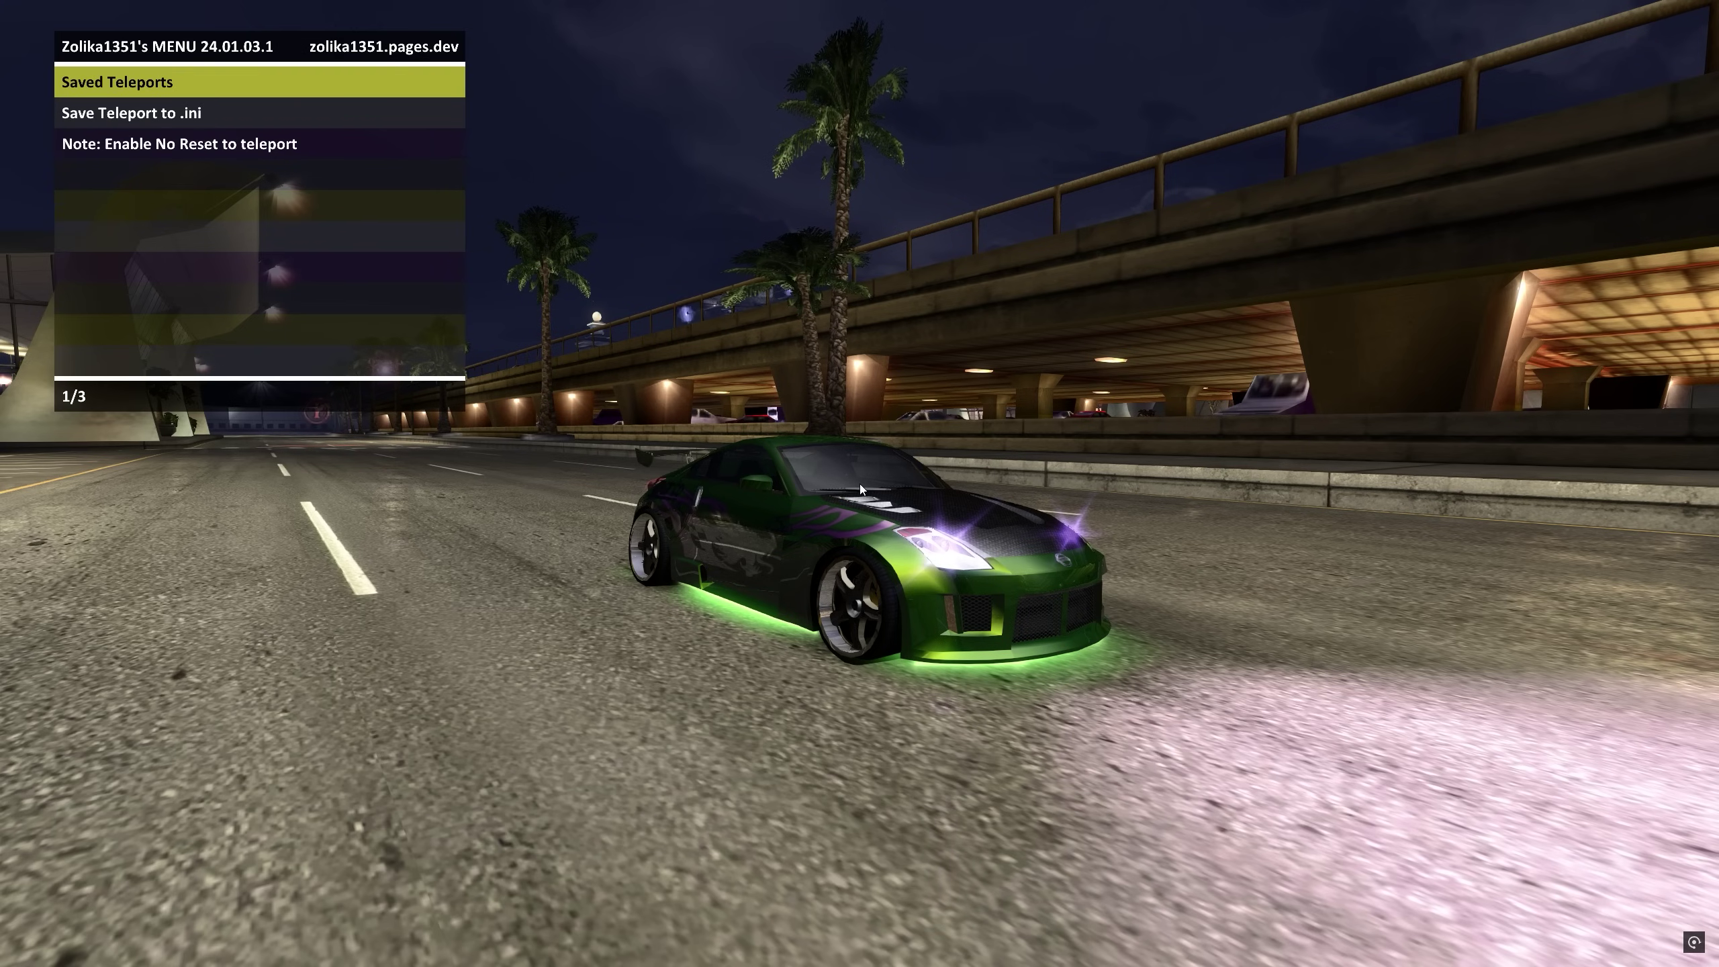
key(KP_0)
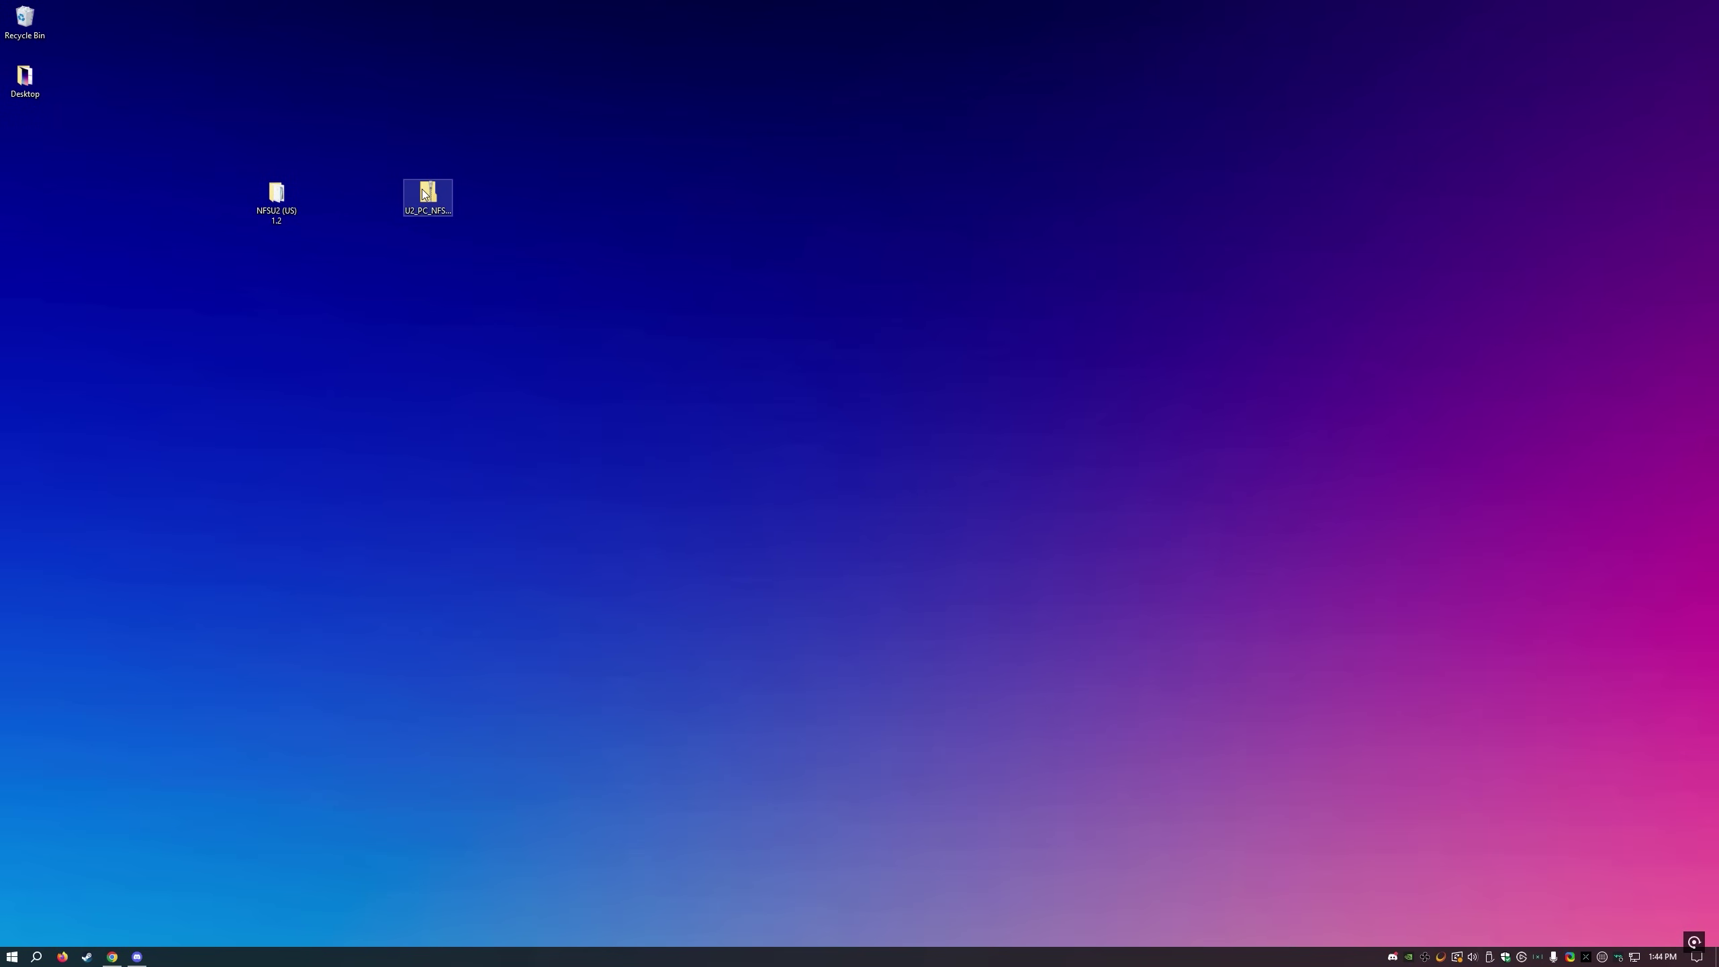
- Open the U2_PC_NFSOR.zip archive's inner folder and copy its contents into the NFSU2 (US) 1.2 folder on the desktop
double_click(425, 196)
double_click(684, 335)
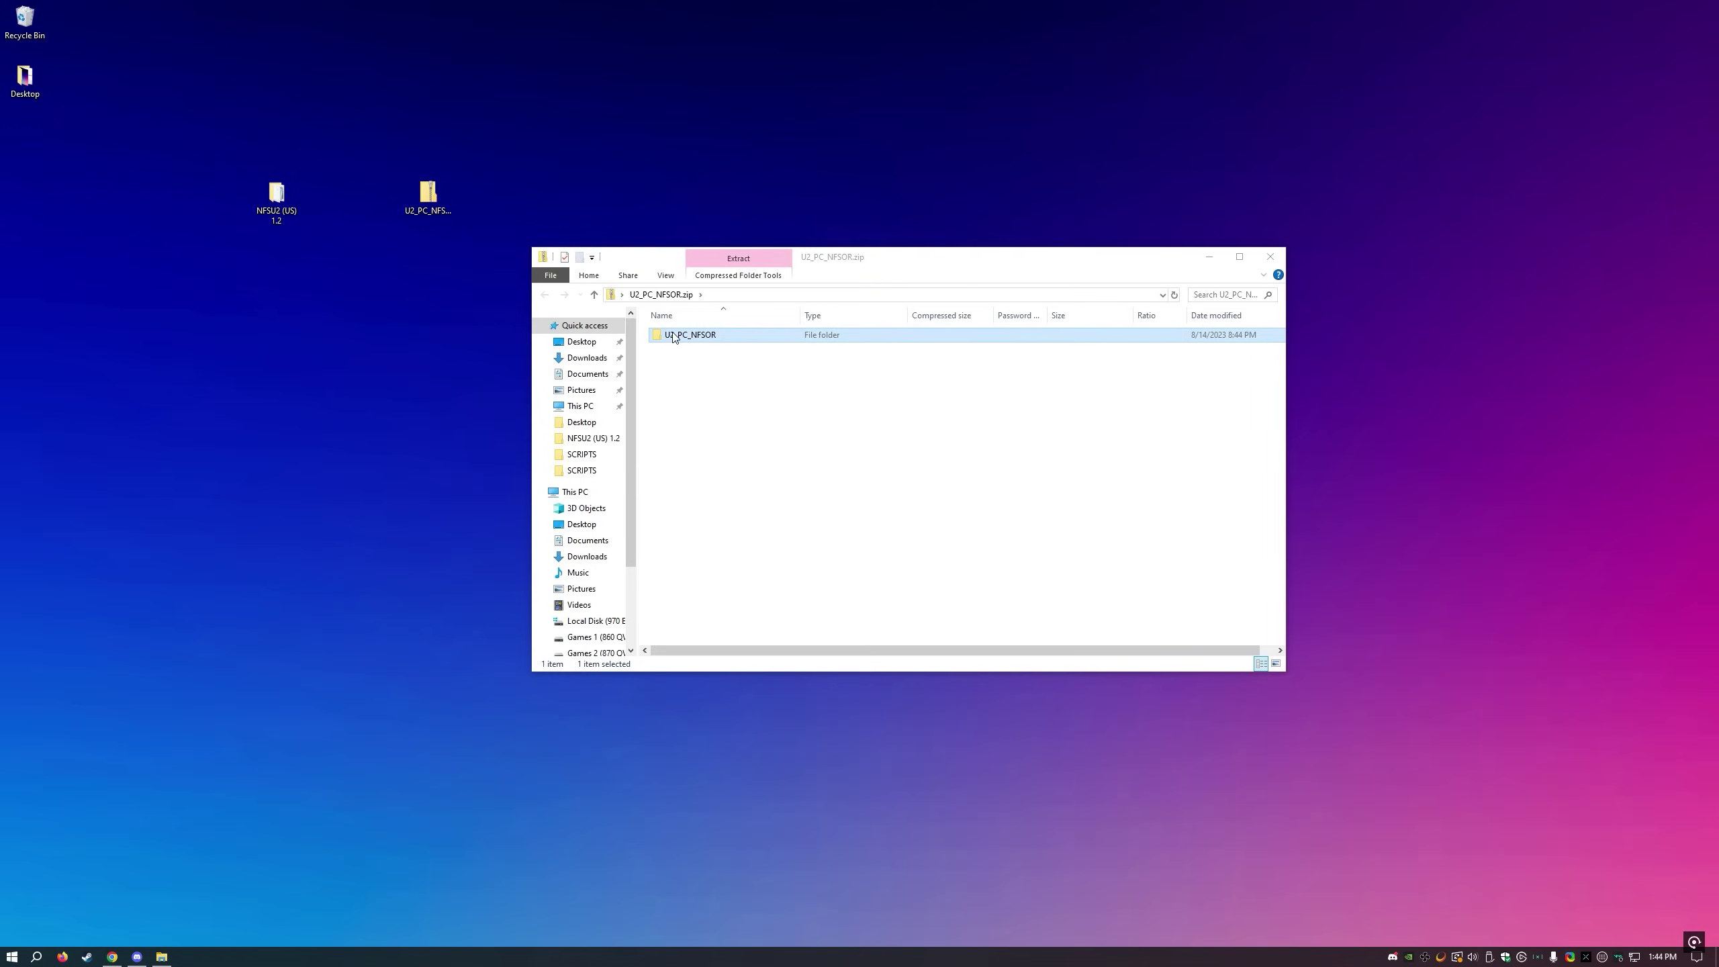
click(681, 349)
drag(636, 322, 281, 212)
click(814, 371)
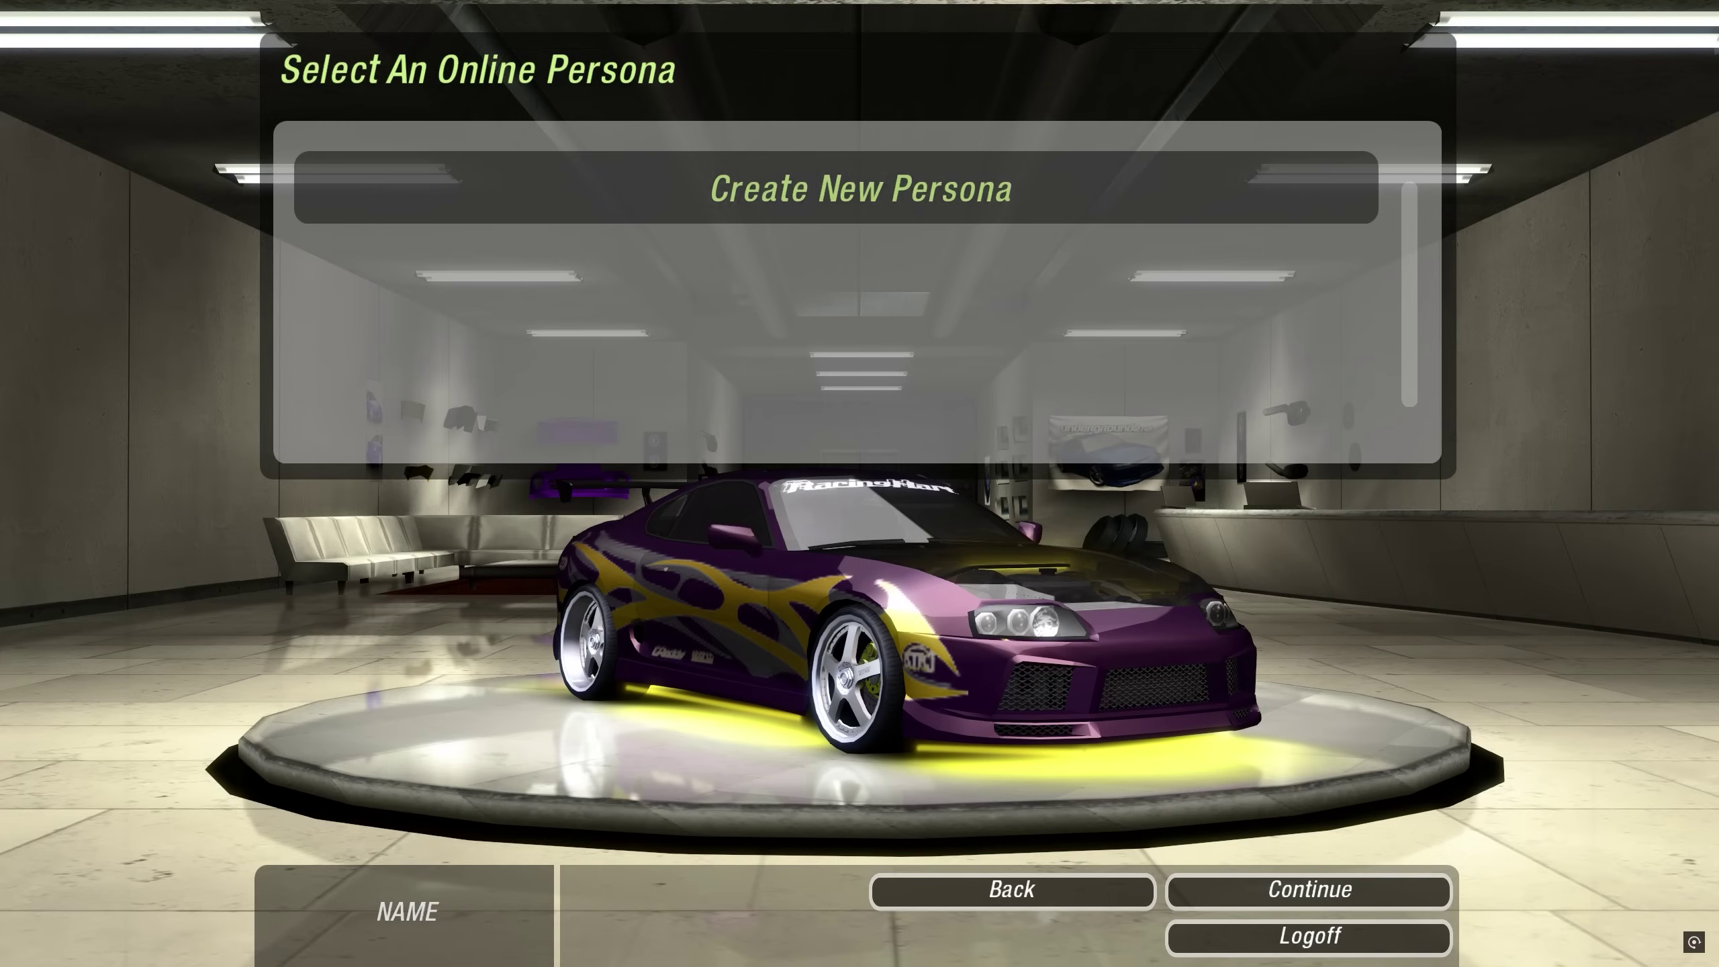
- In the game, create a new online persona with the player's name and continue to the online main menu with it
key(Return)
text(Hokil)
key(Return)
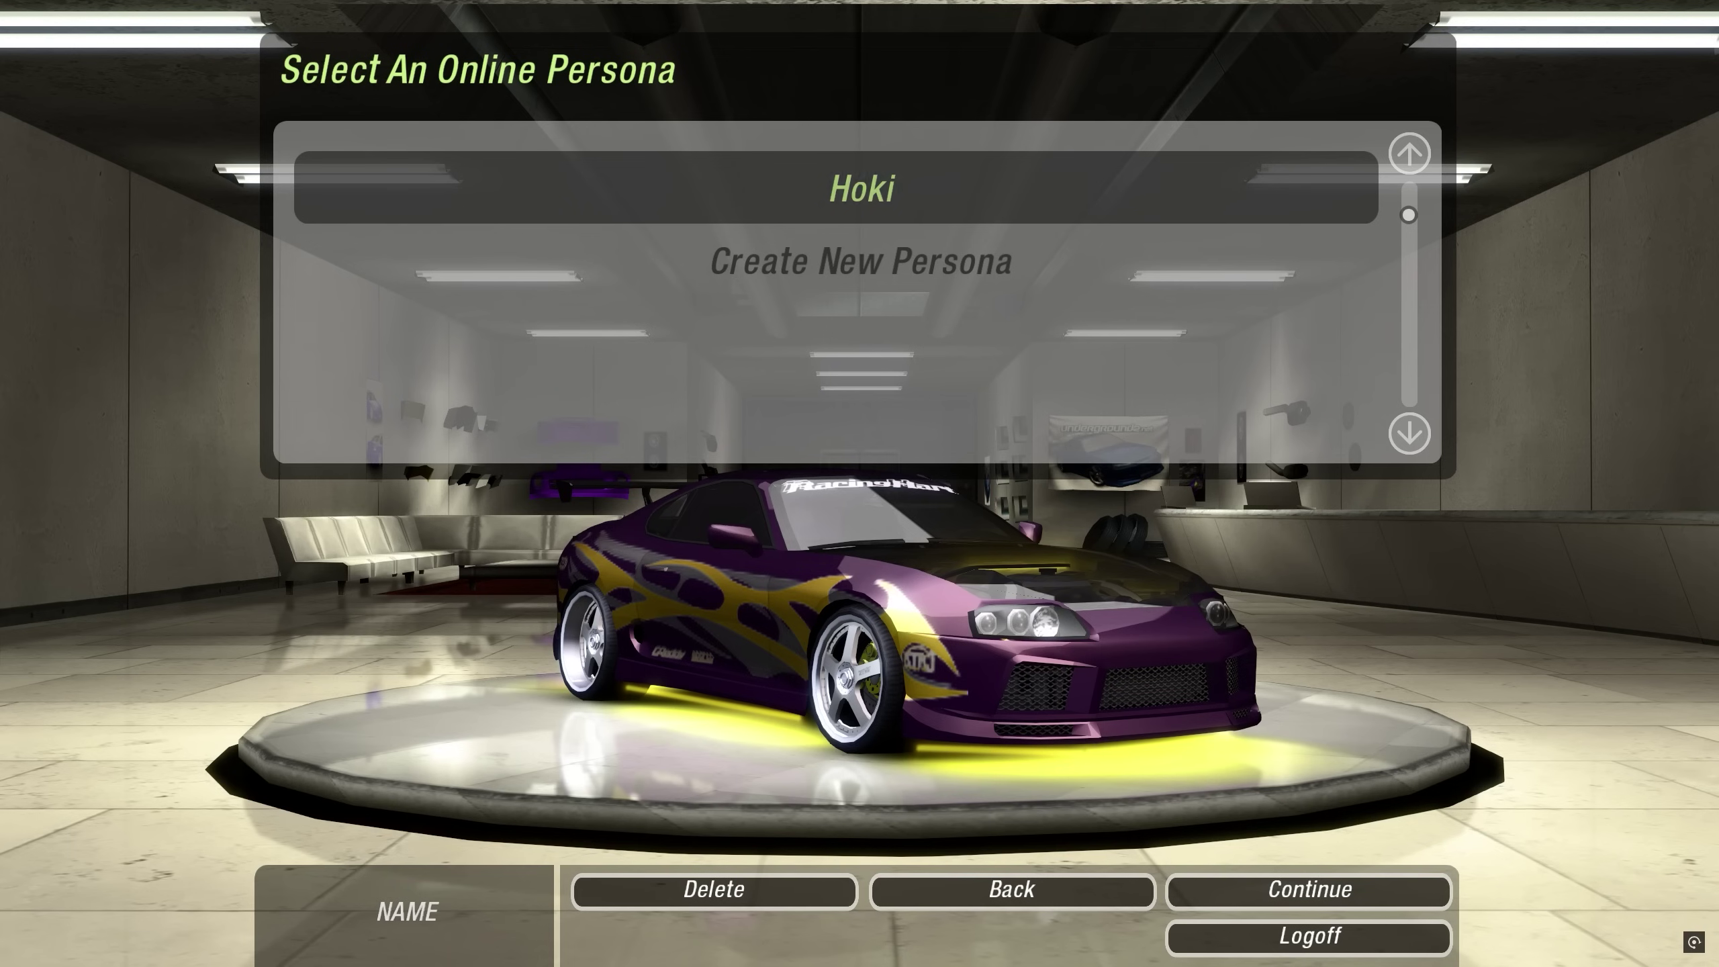
key(Return)
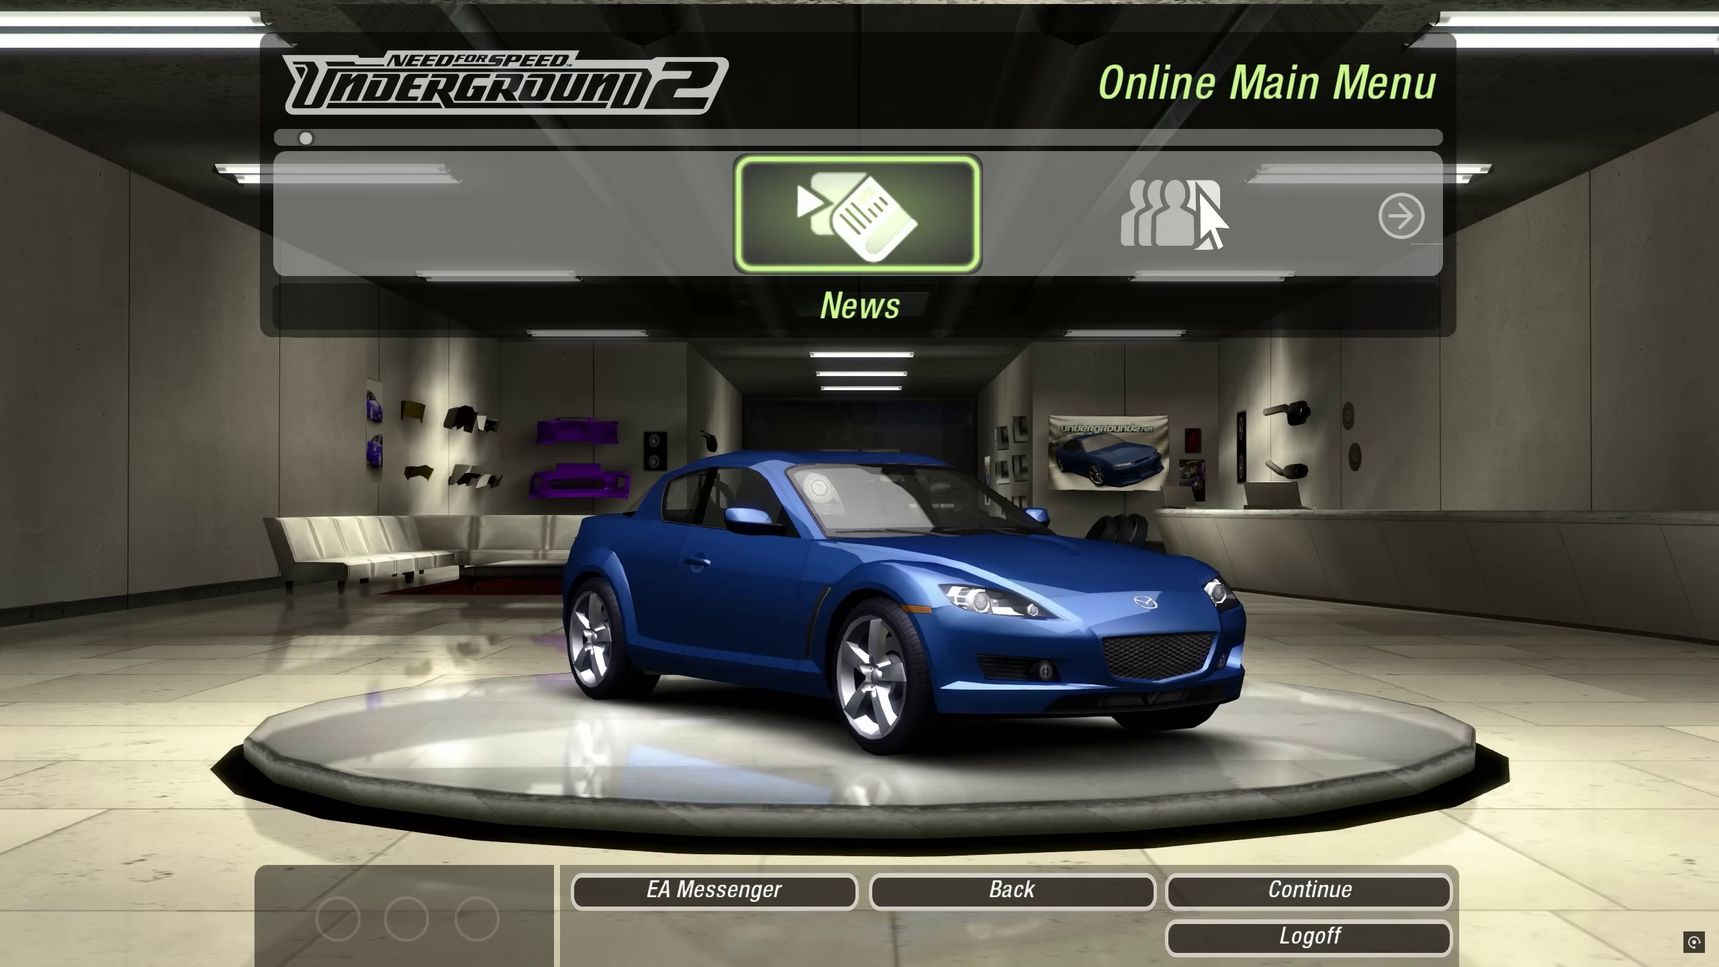
- Browse the entries of the online main menu and open the game session lobby
key(Right)
key(Right)
key(Right)
key(Right)
key(Left)
key(Left)
key(Left)
click(886, 179)
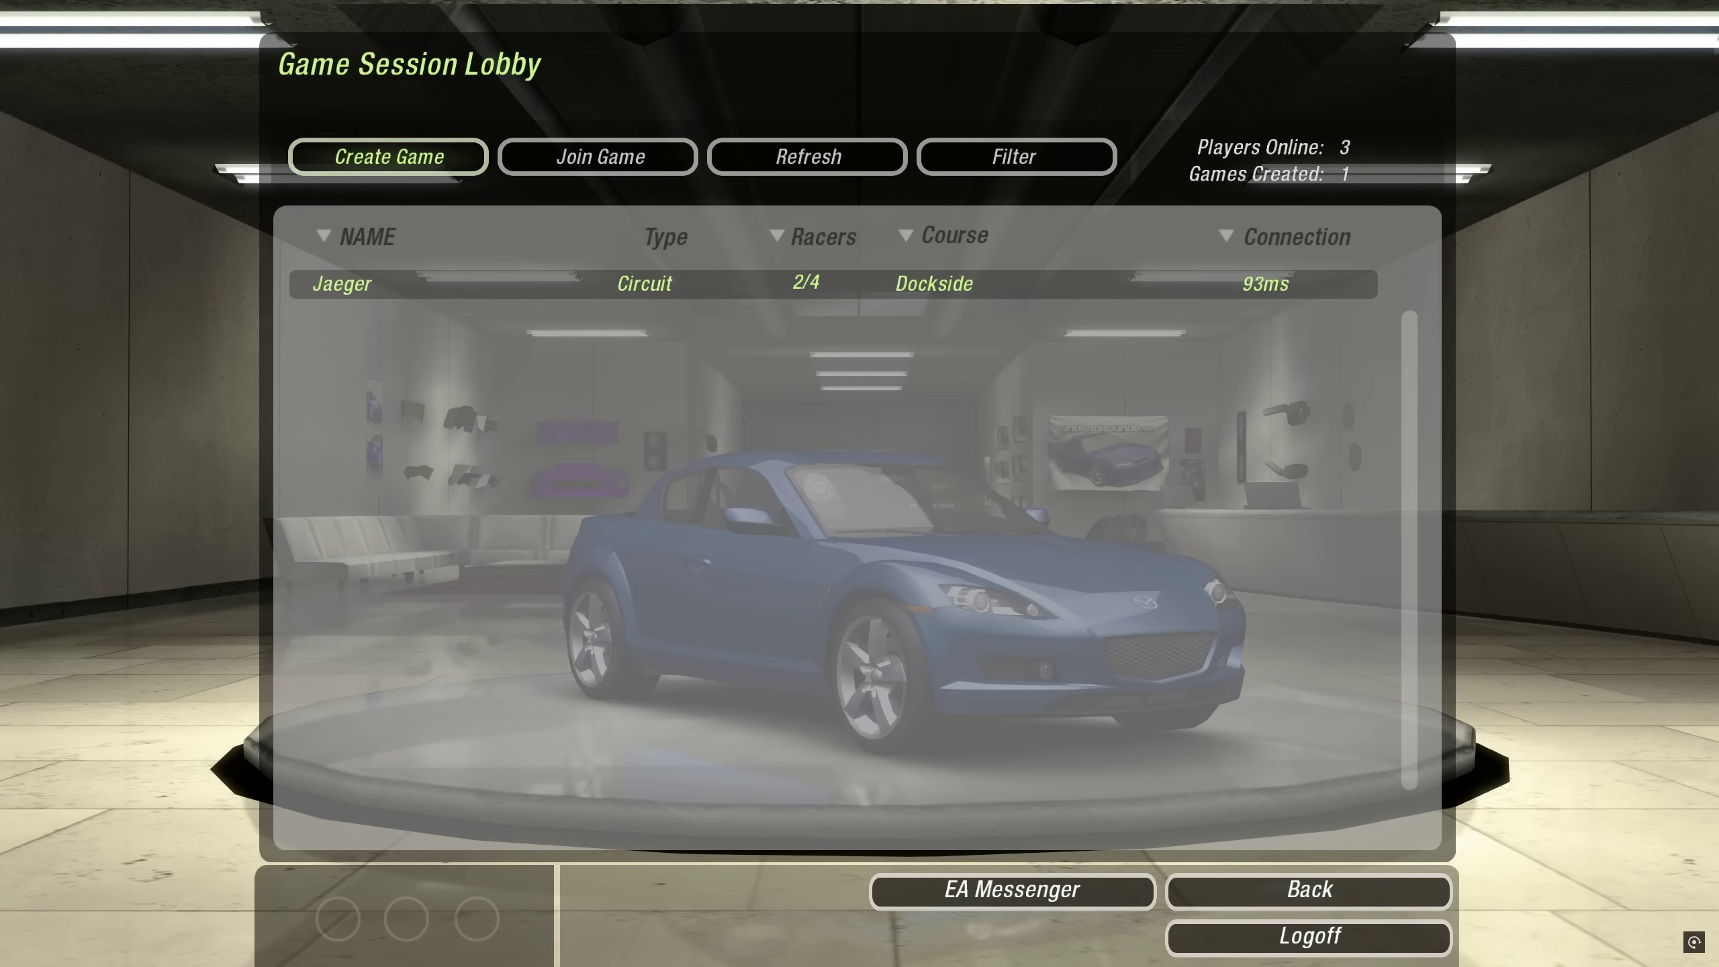
- Start creating an online game, browse the race modes, and choose the one listed after Underground Racing League
click(419, 163)
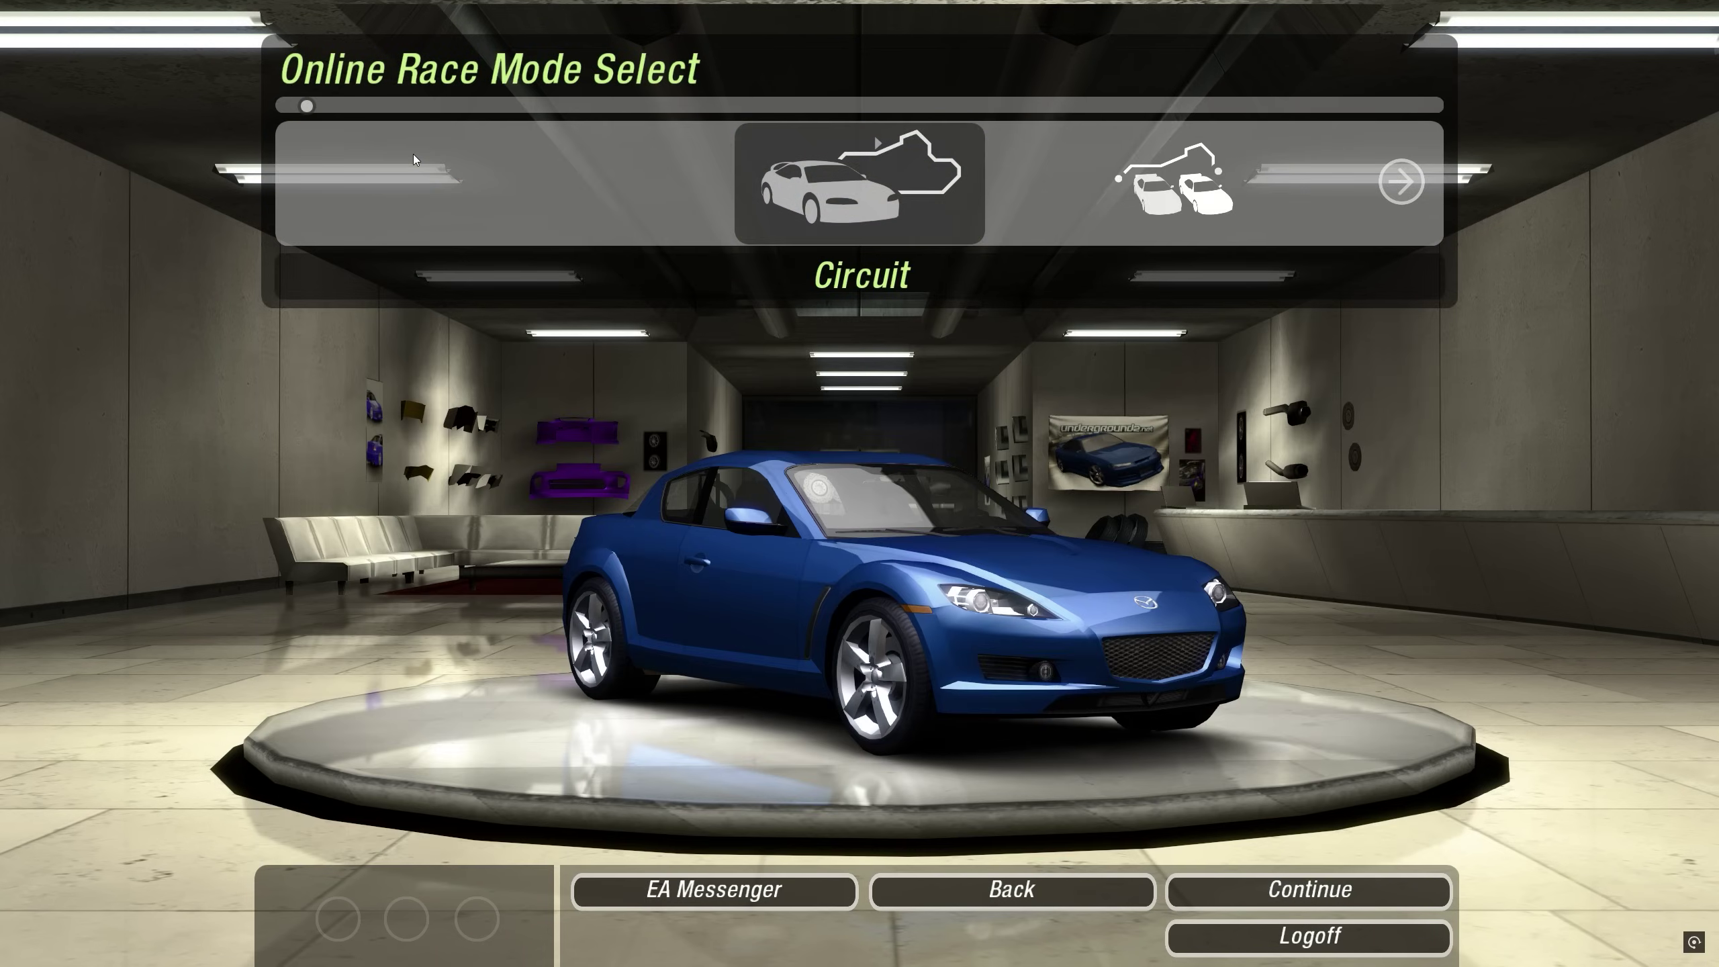
key(Right)
key(Right)
key(Right)
key(Right)
key(Right)
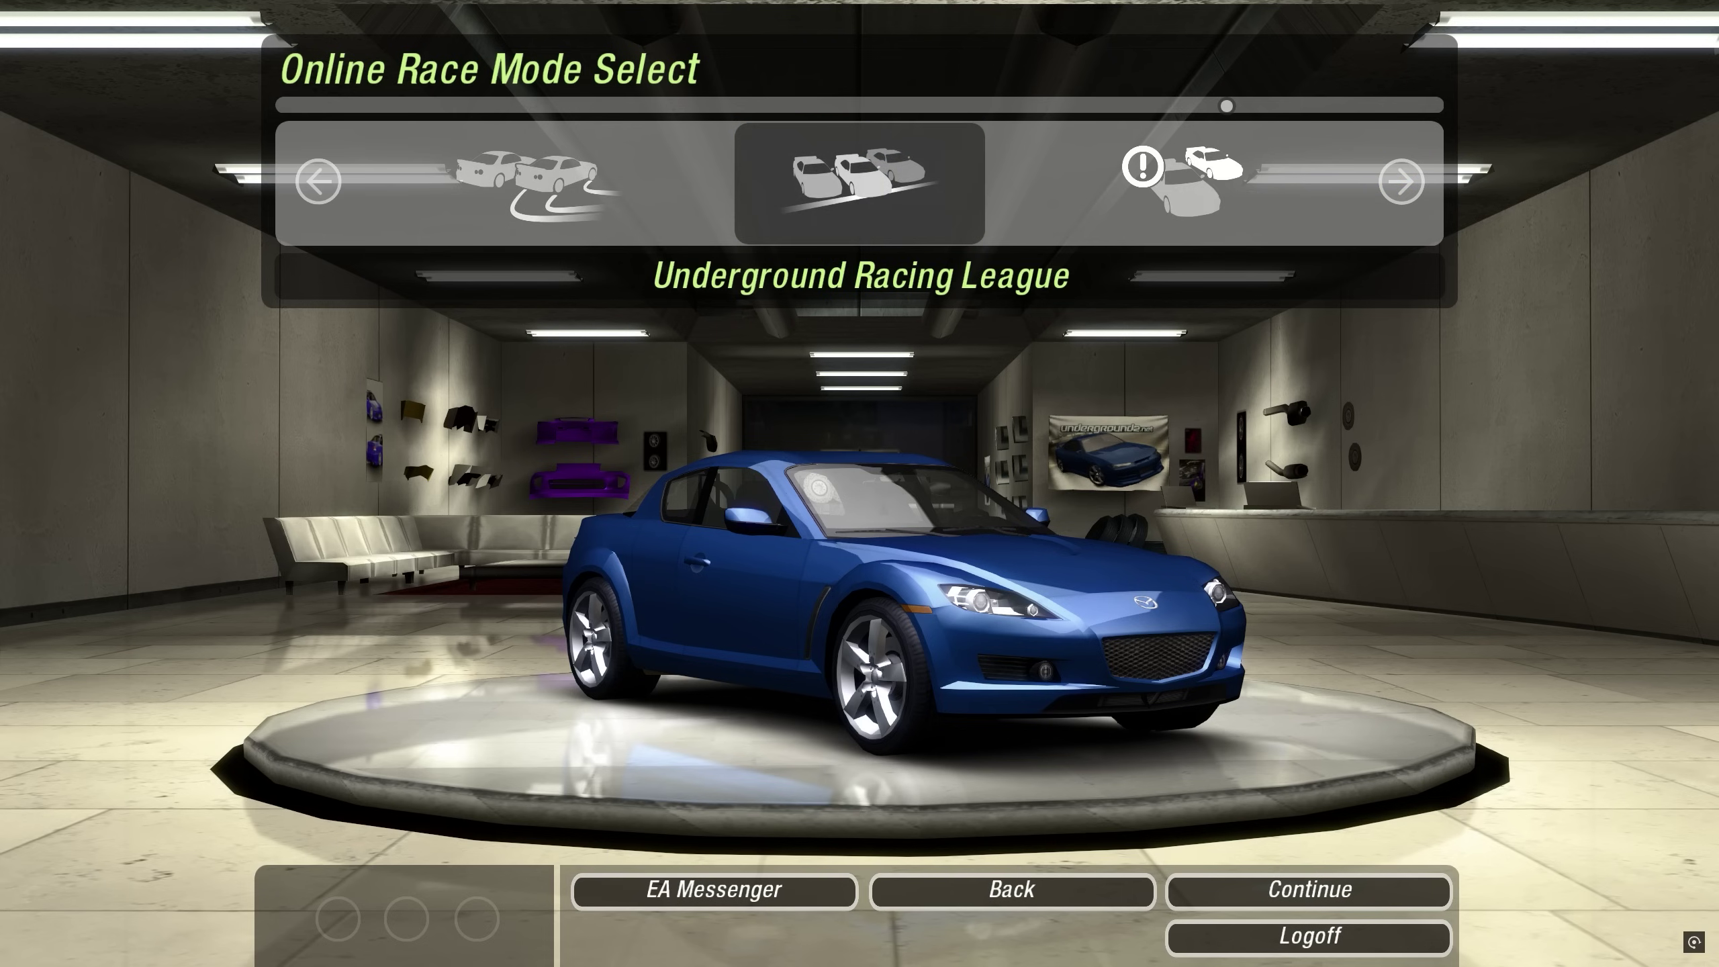
key(Right)
key(Return)
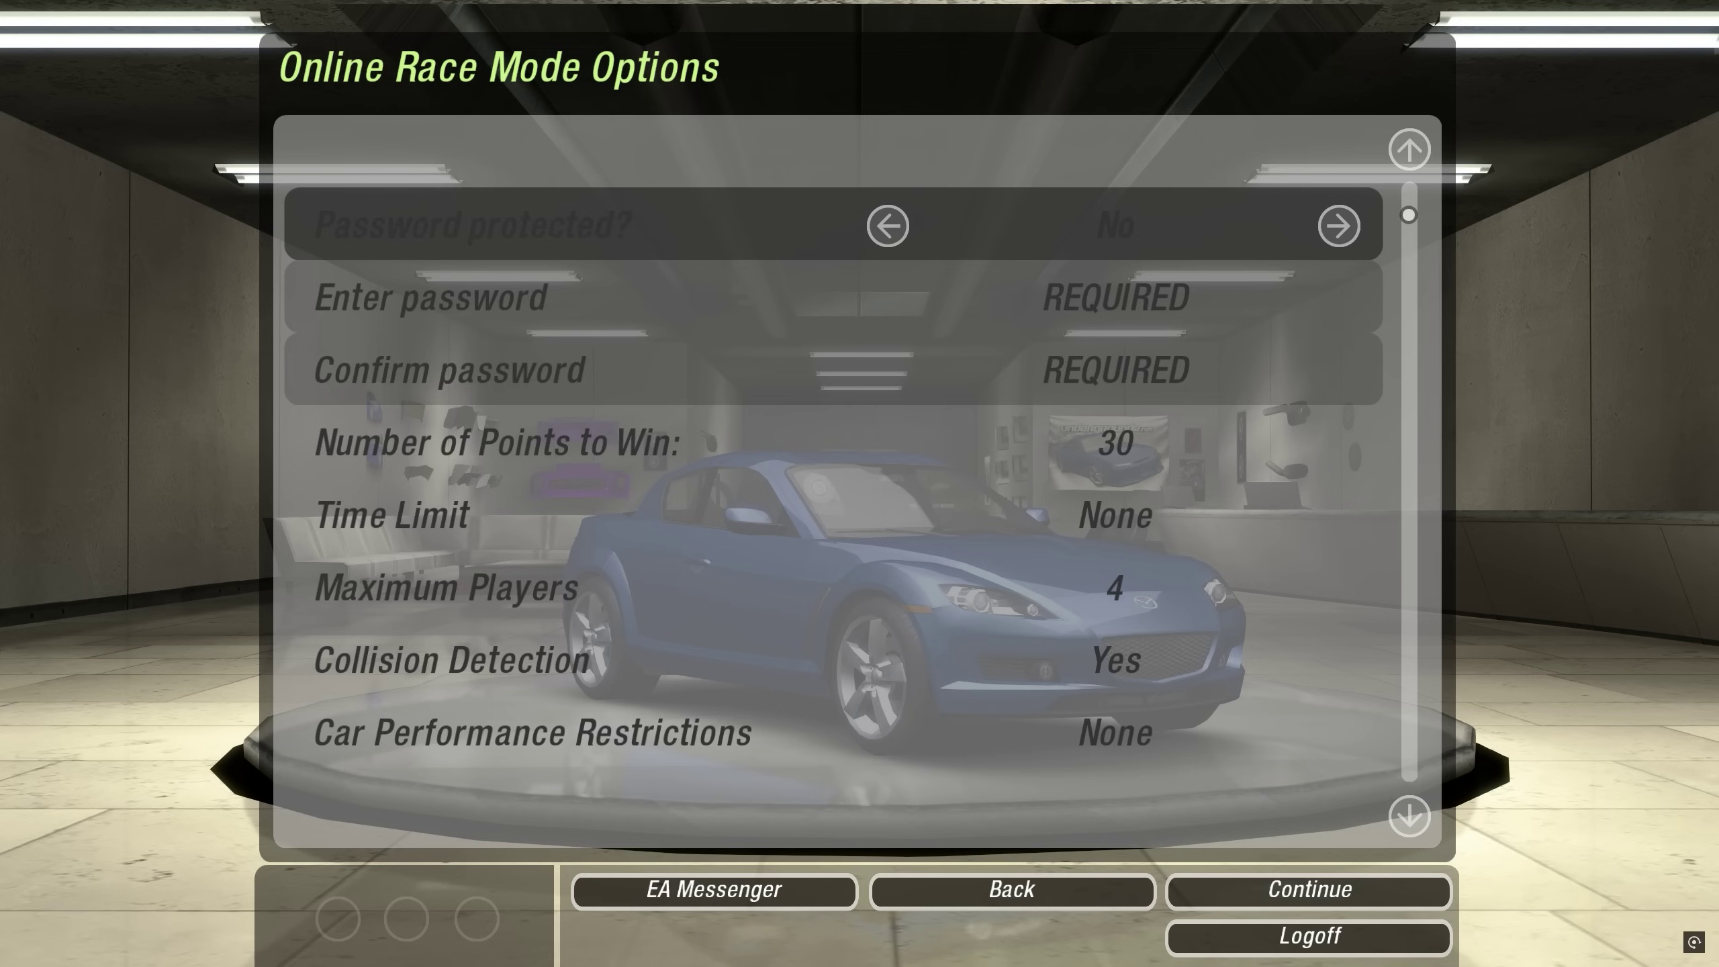
- Examine the online race mode options, from the number of points to win down to Private Room
key(Down)
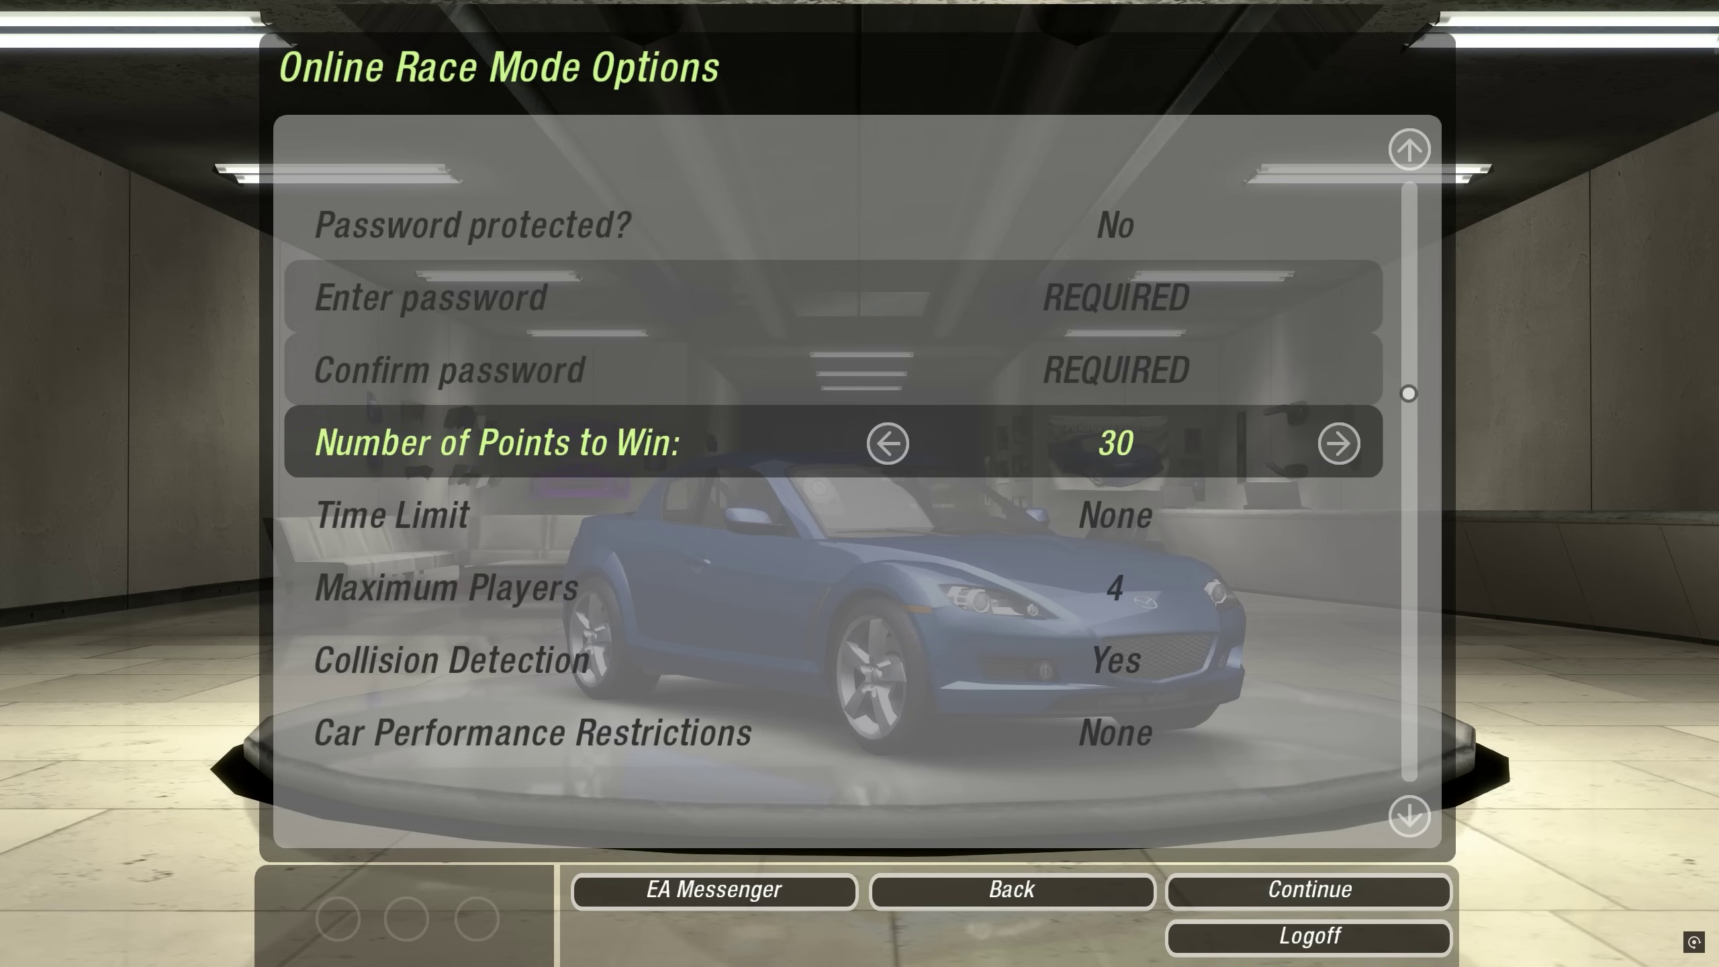
key(Down)
key(Down)
key(Down)
key(Down)
key(Down)
key(Down)
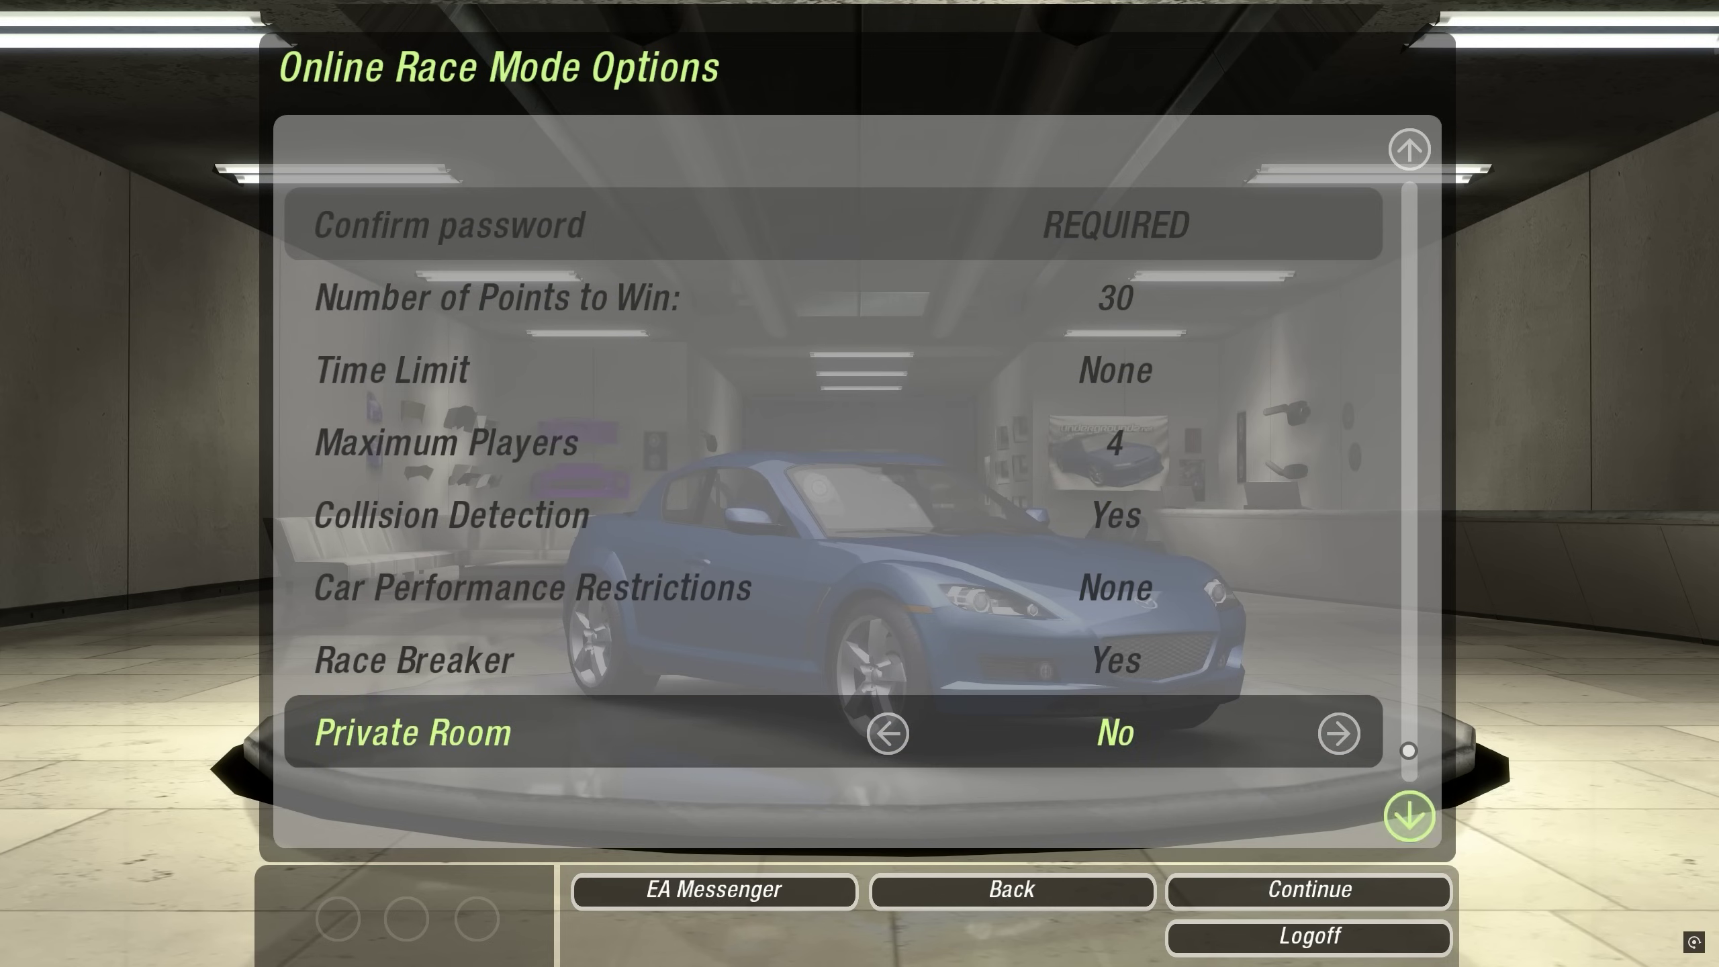
key(Right)
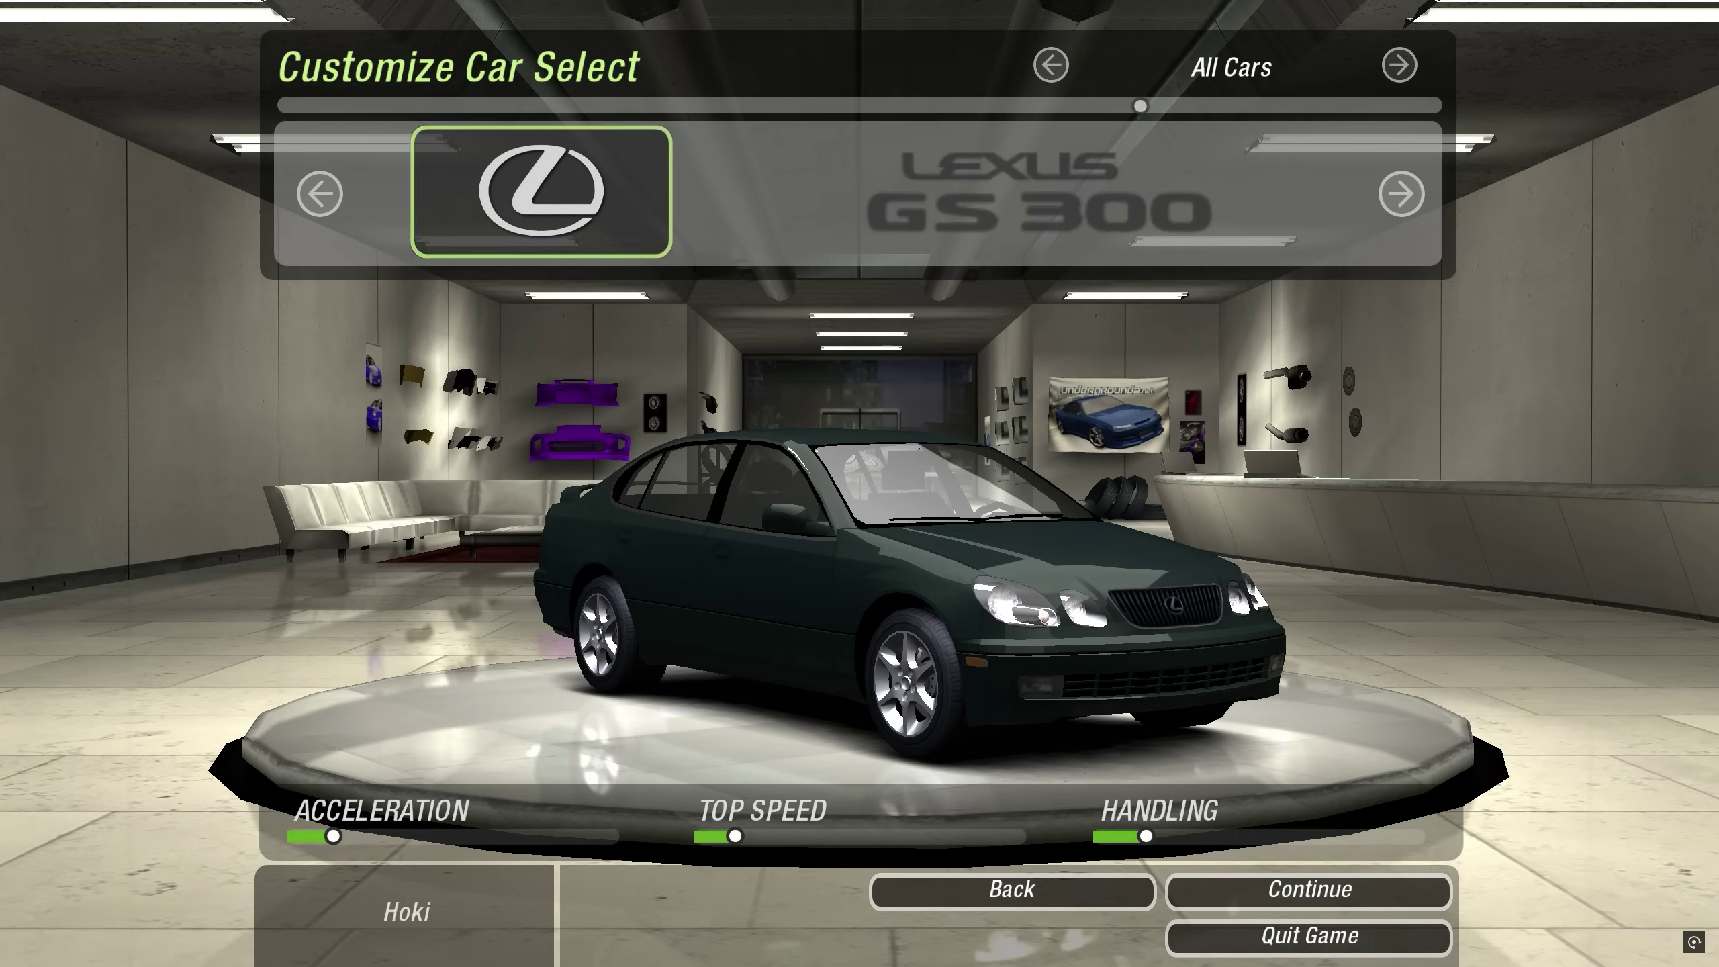
- Browse the cars in Customize Car Select, from the Lexus GS 300 to the Porsche 911, and choose the Honda Civic
key(Right)
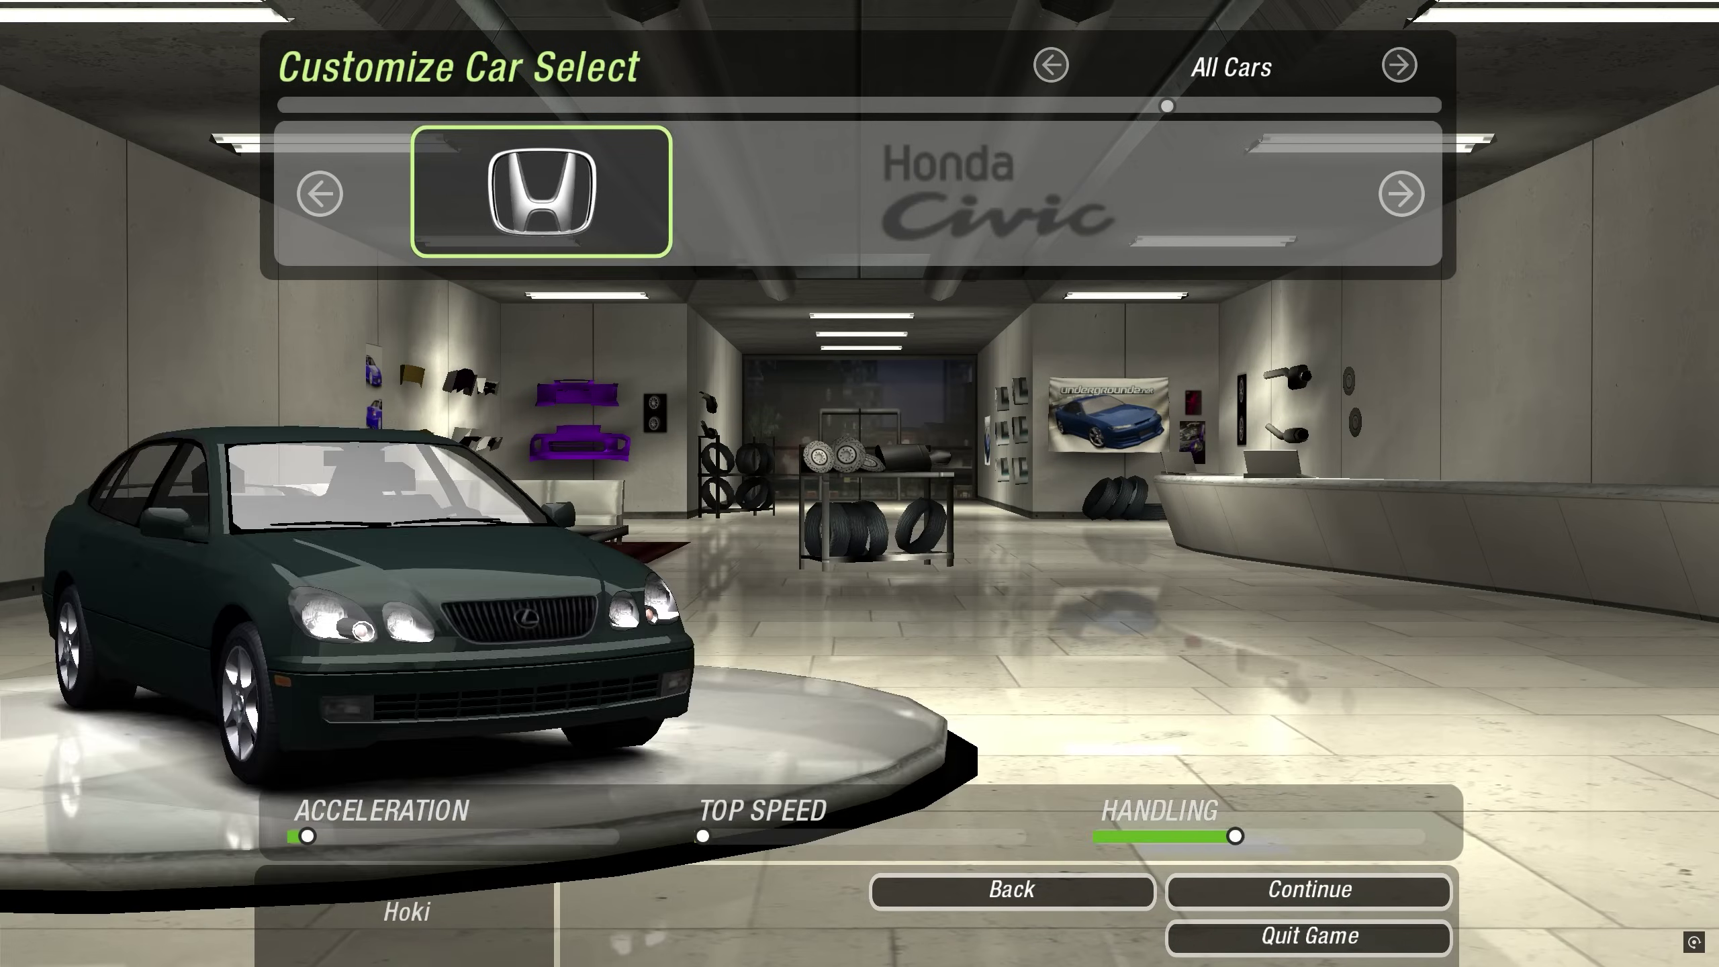
key(Right)
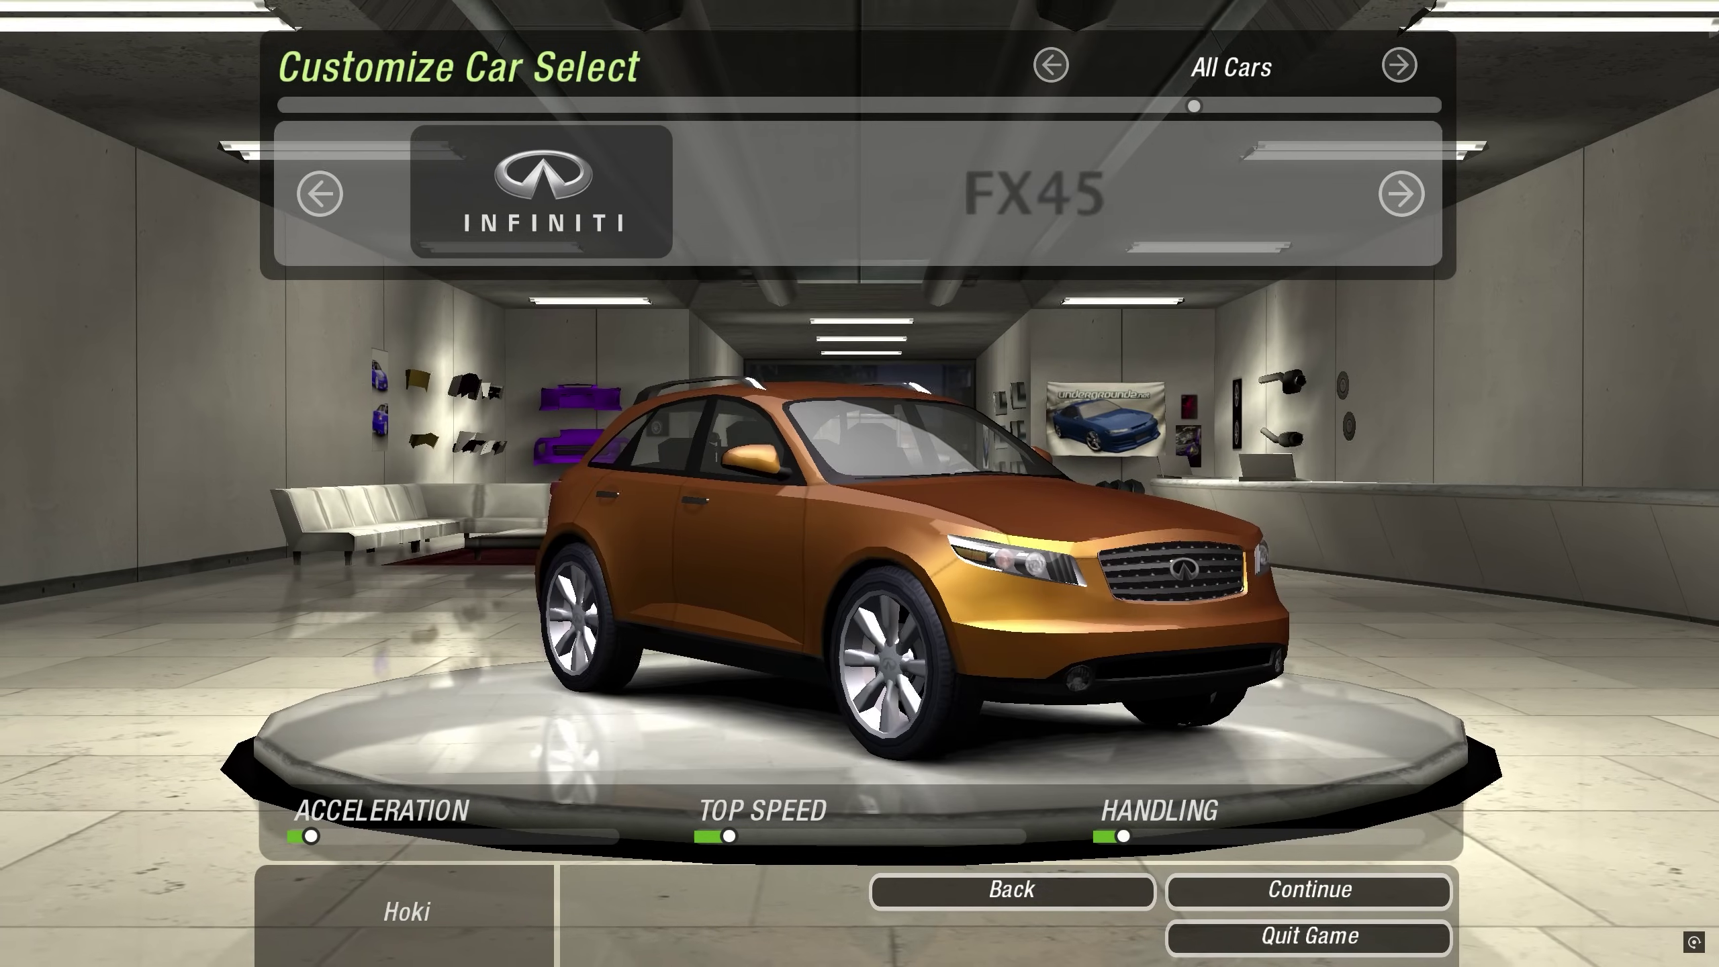
key(Right)
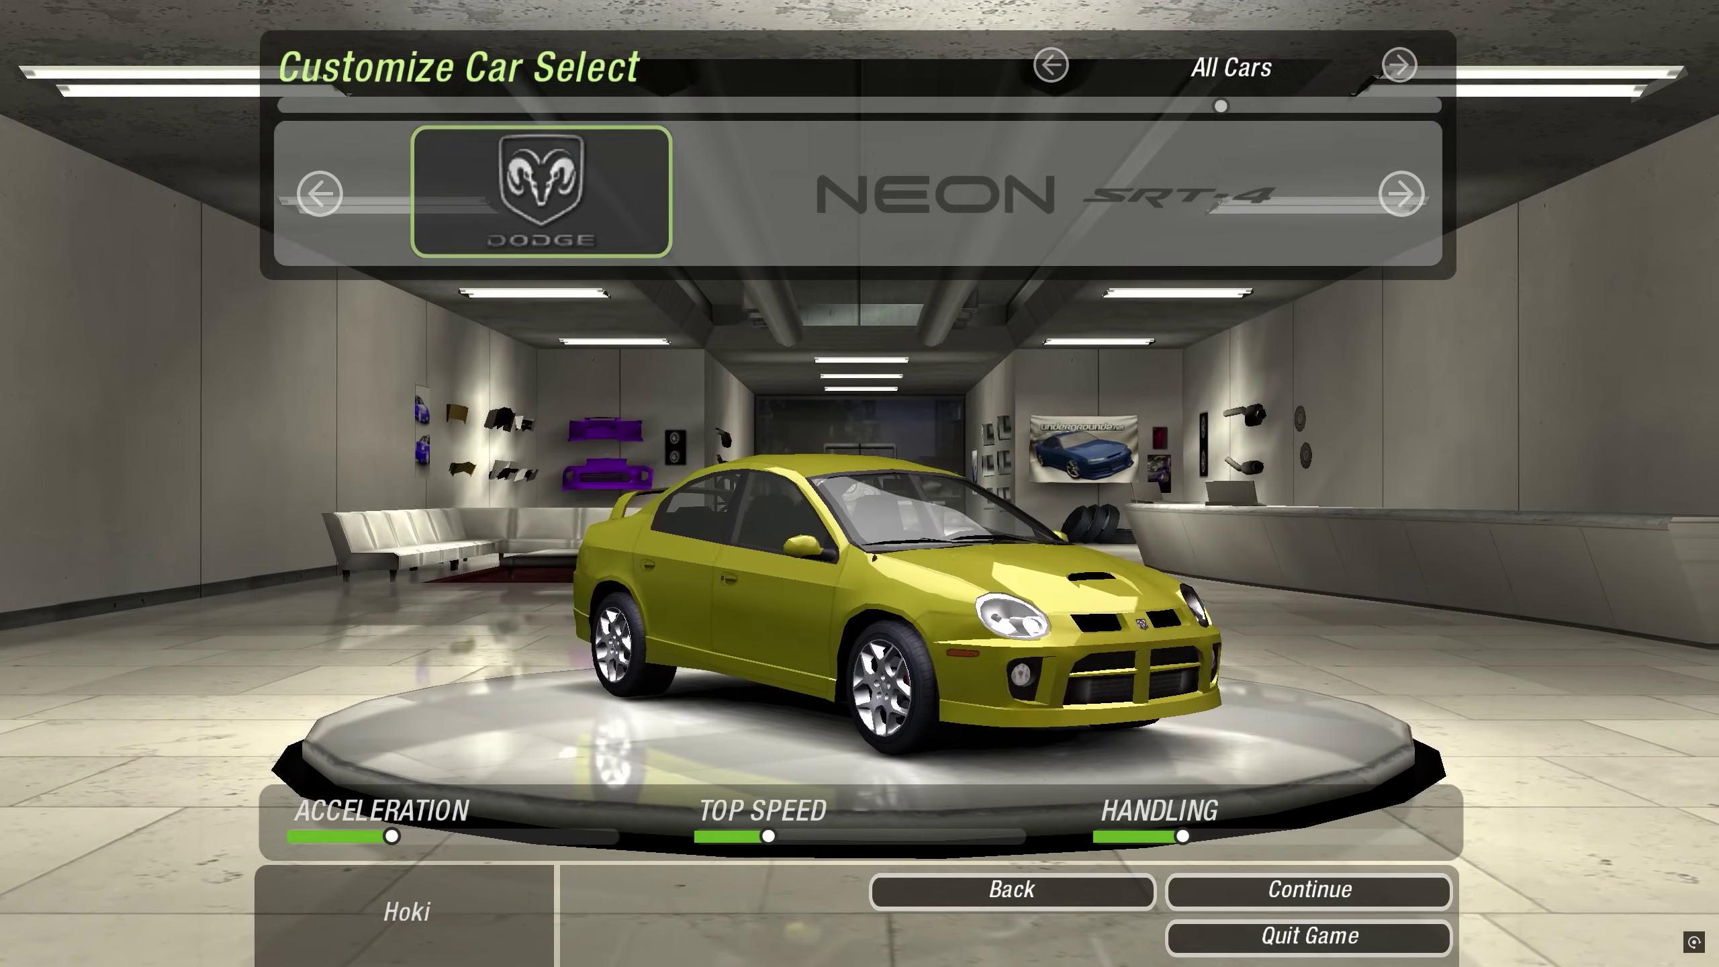
key(Right)
key(Right)
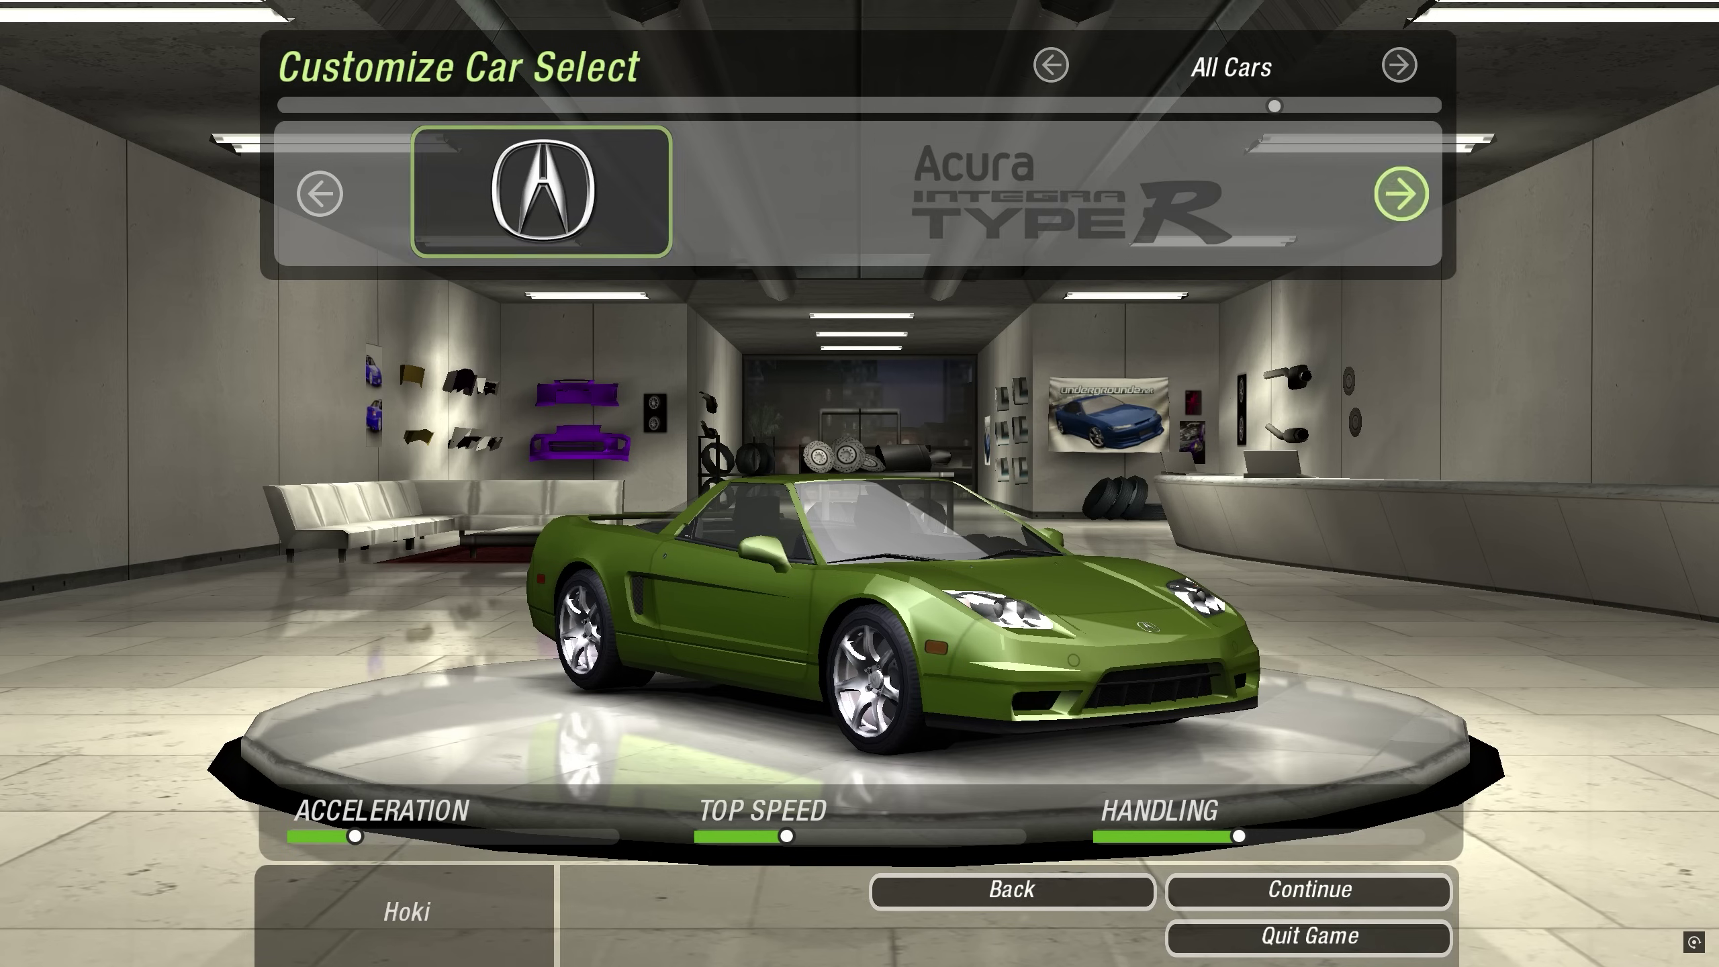
key(Right)
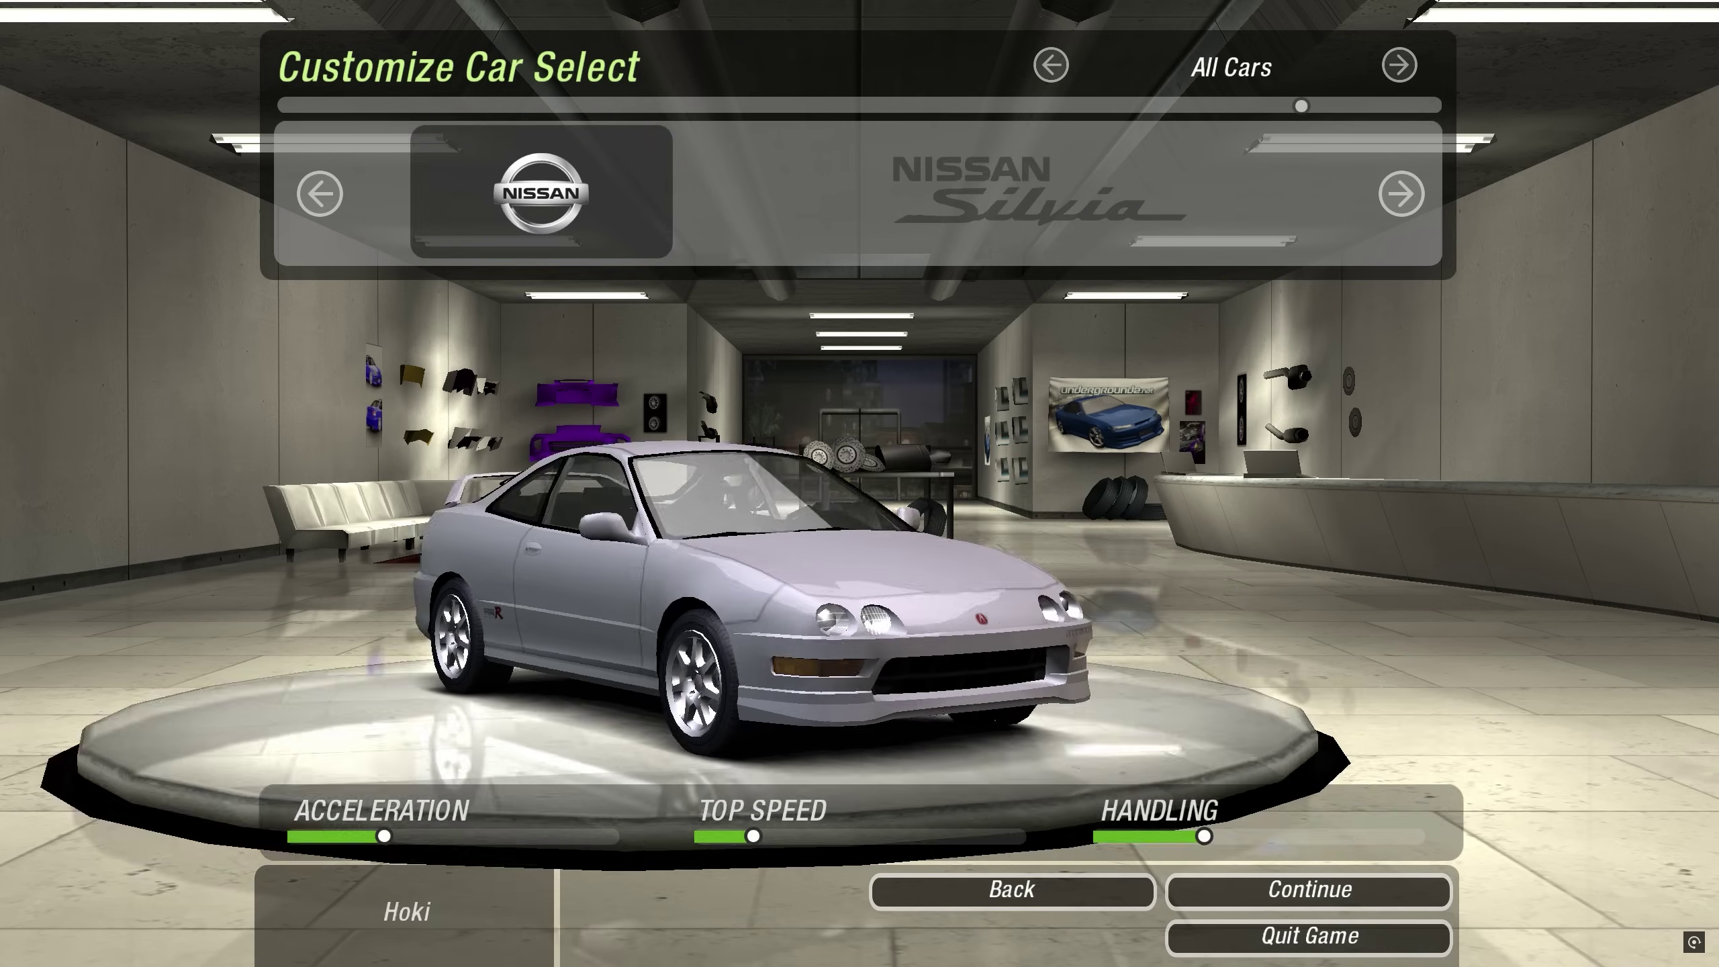
key(Right)
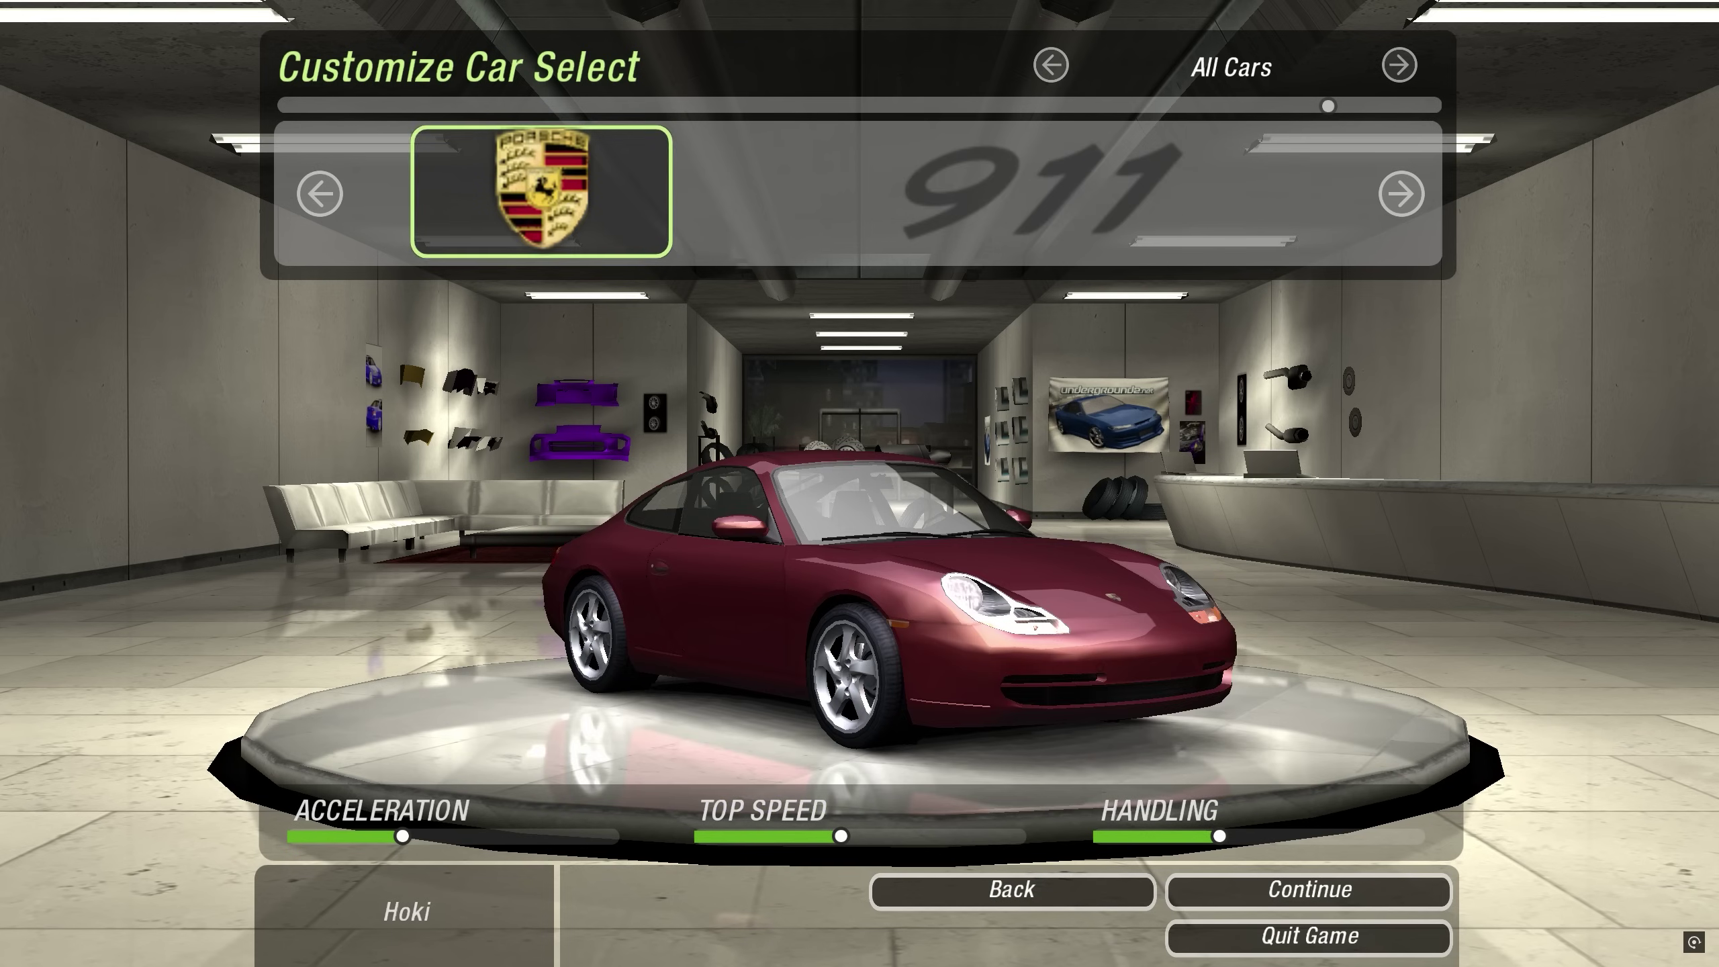
key(Right)
key(Right)
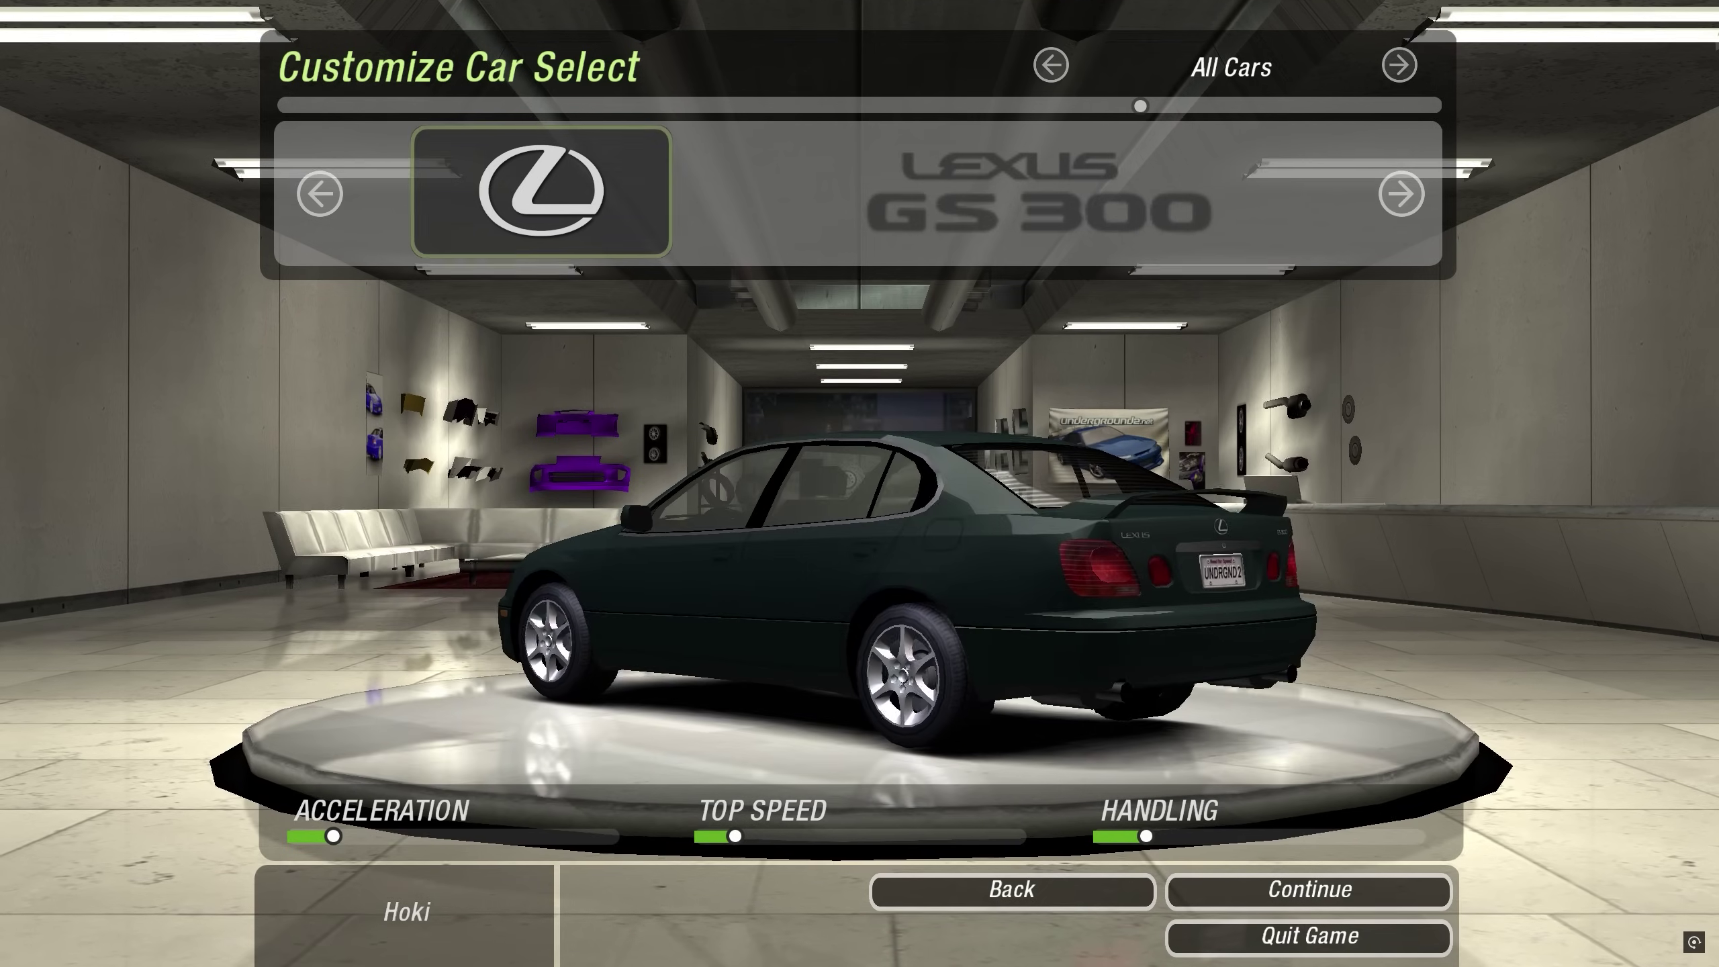
key(Right)
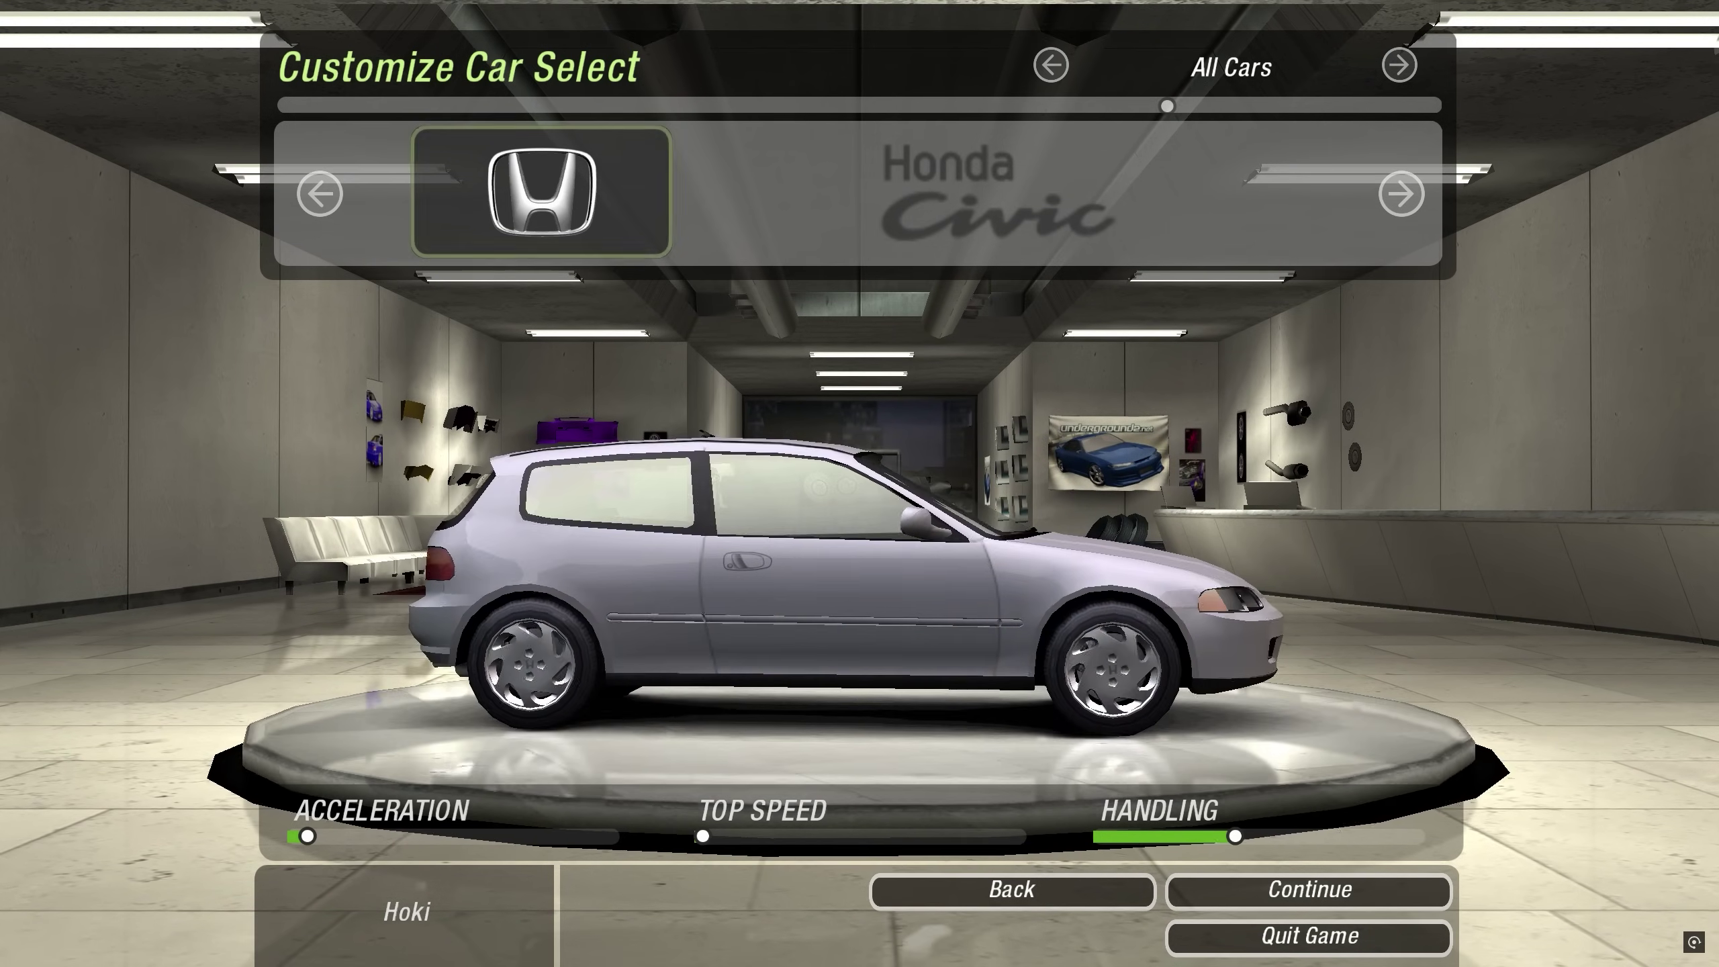
key(Return)
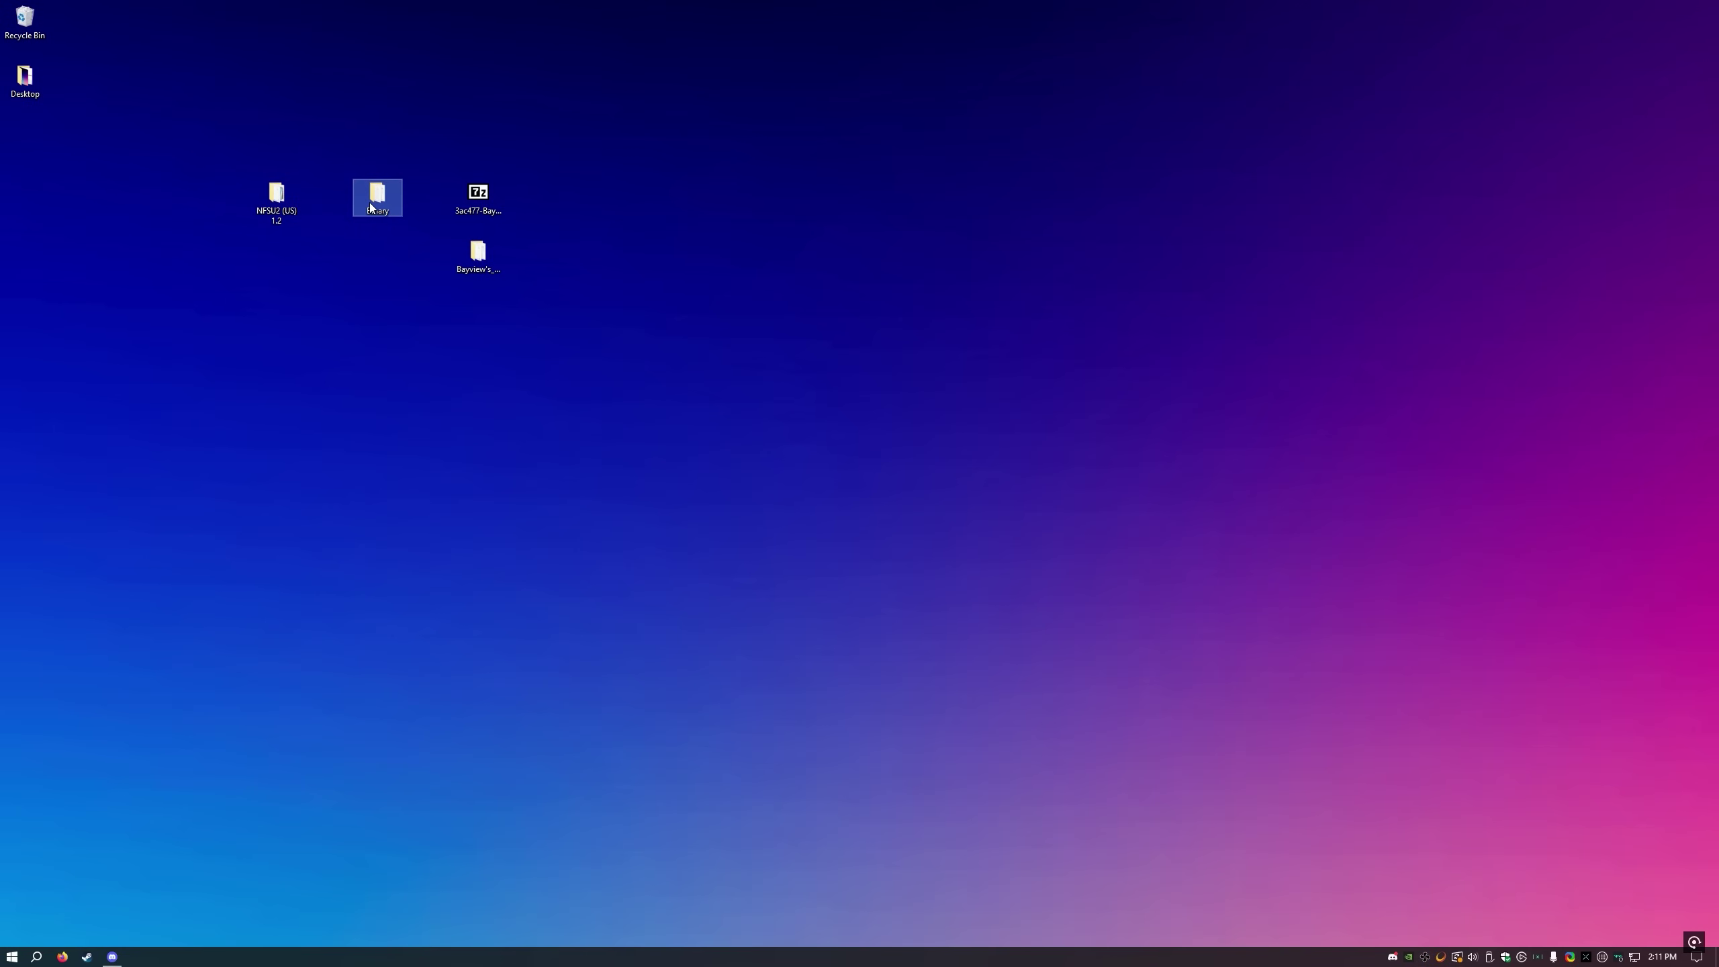
- Open the Binary folder on the desktop and run Binary.exe as administrator
double_click(371, 208)
drag(734, 328, 383, 377)
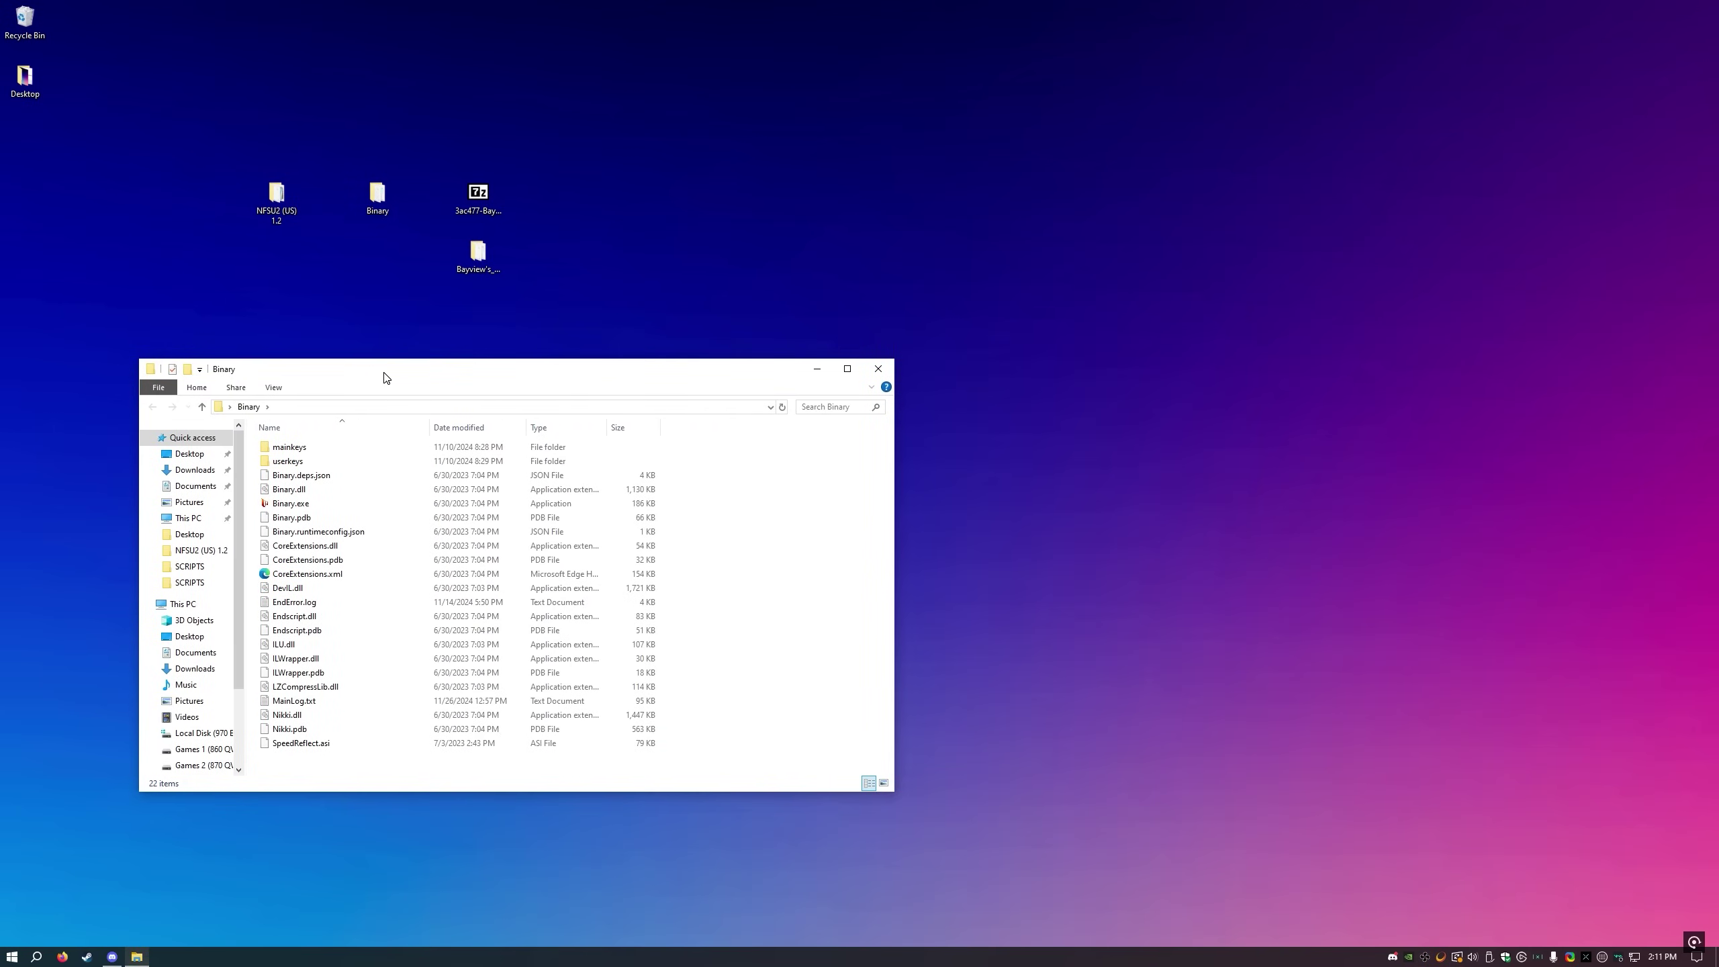
click(484, 194)
click(478, 253)
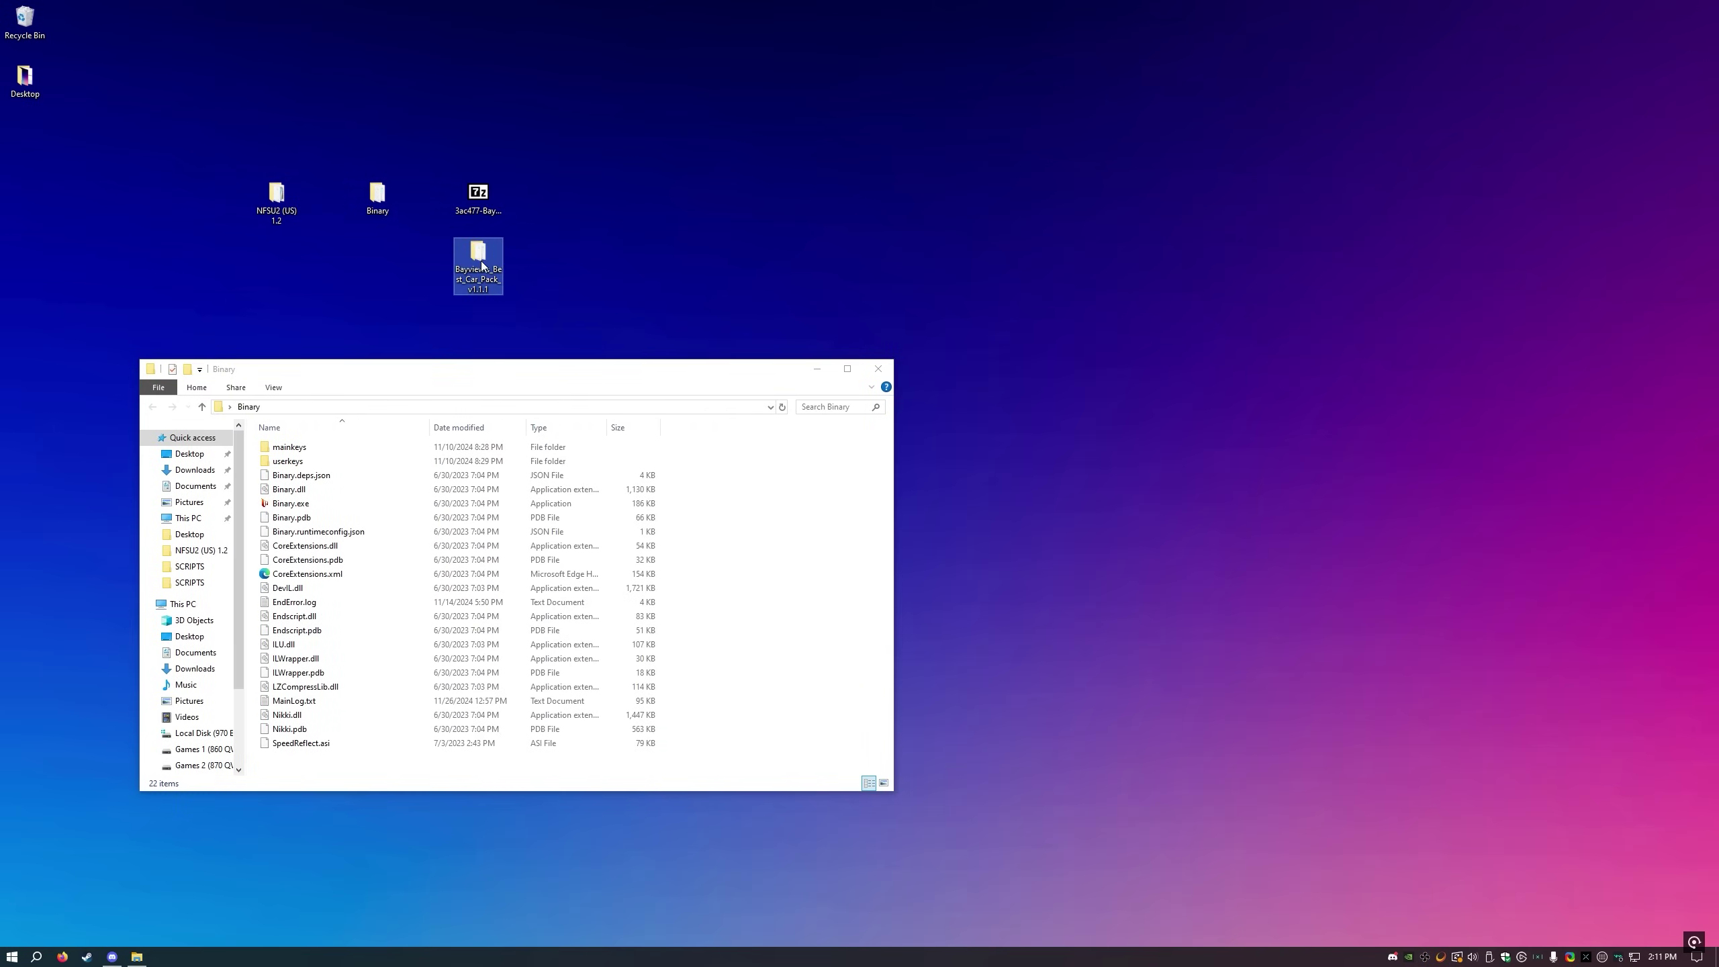
right_click(300, 504)
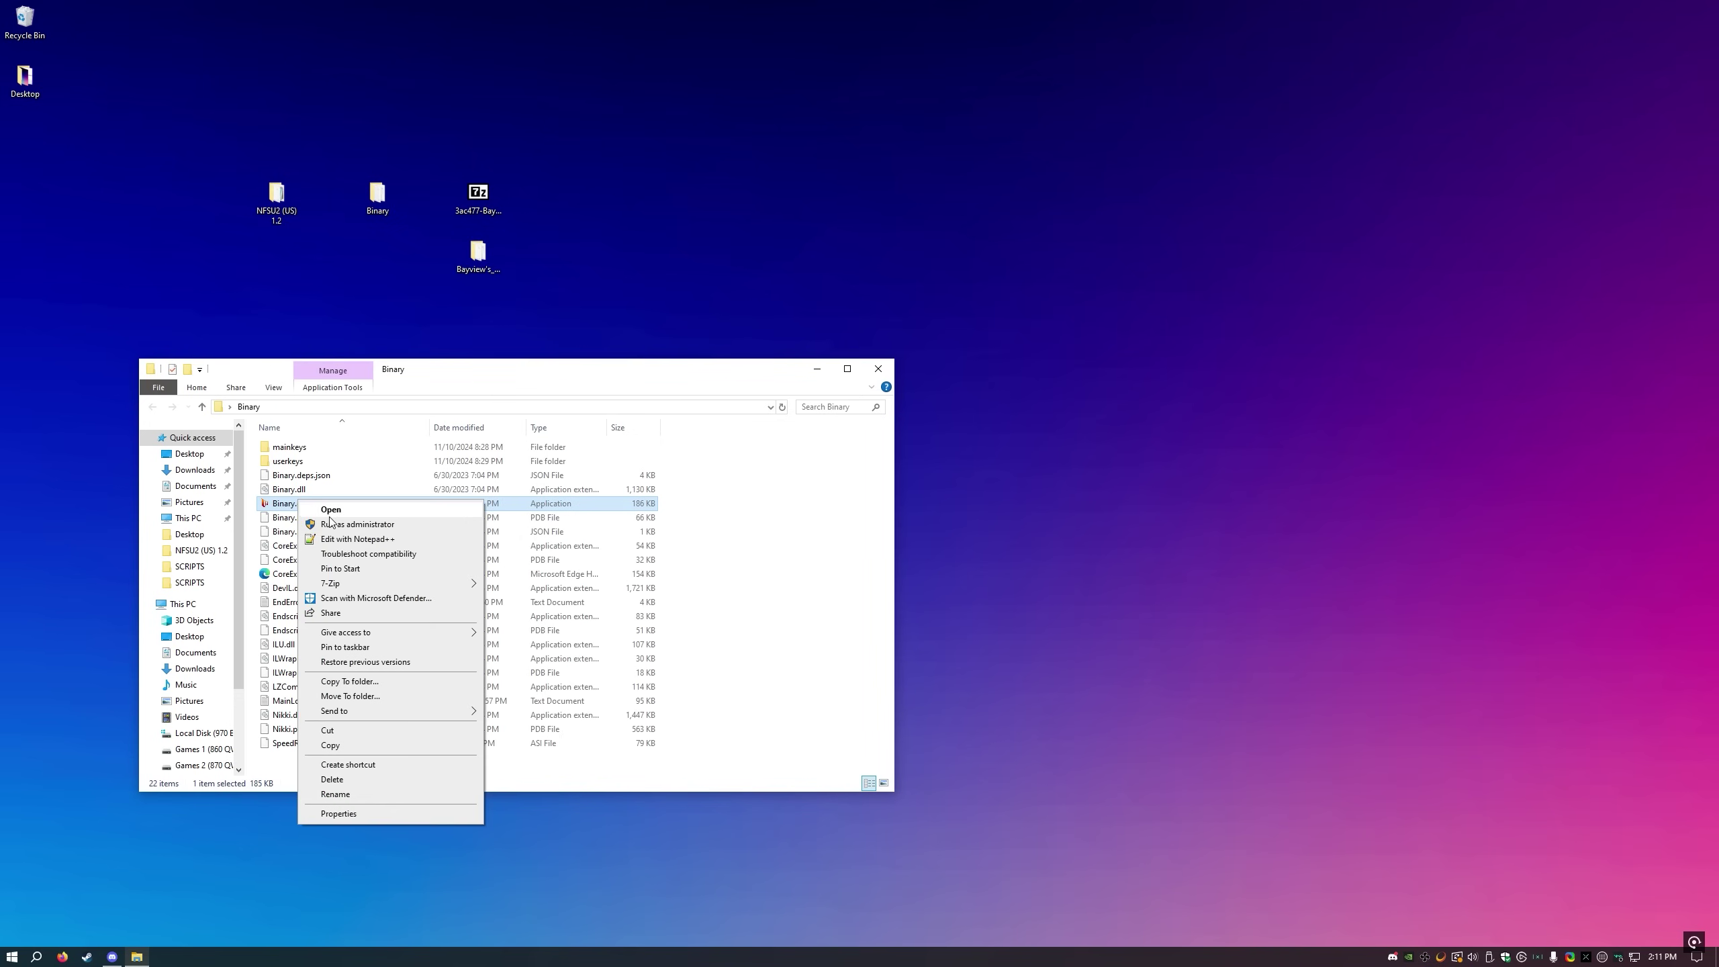
click(332, 522)
click(437, 692)
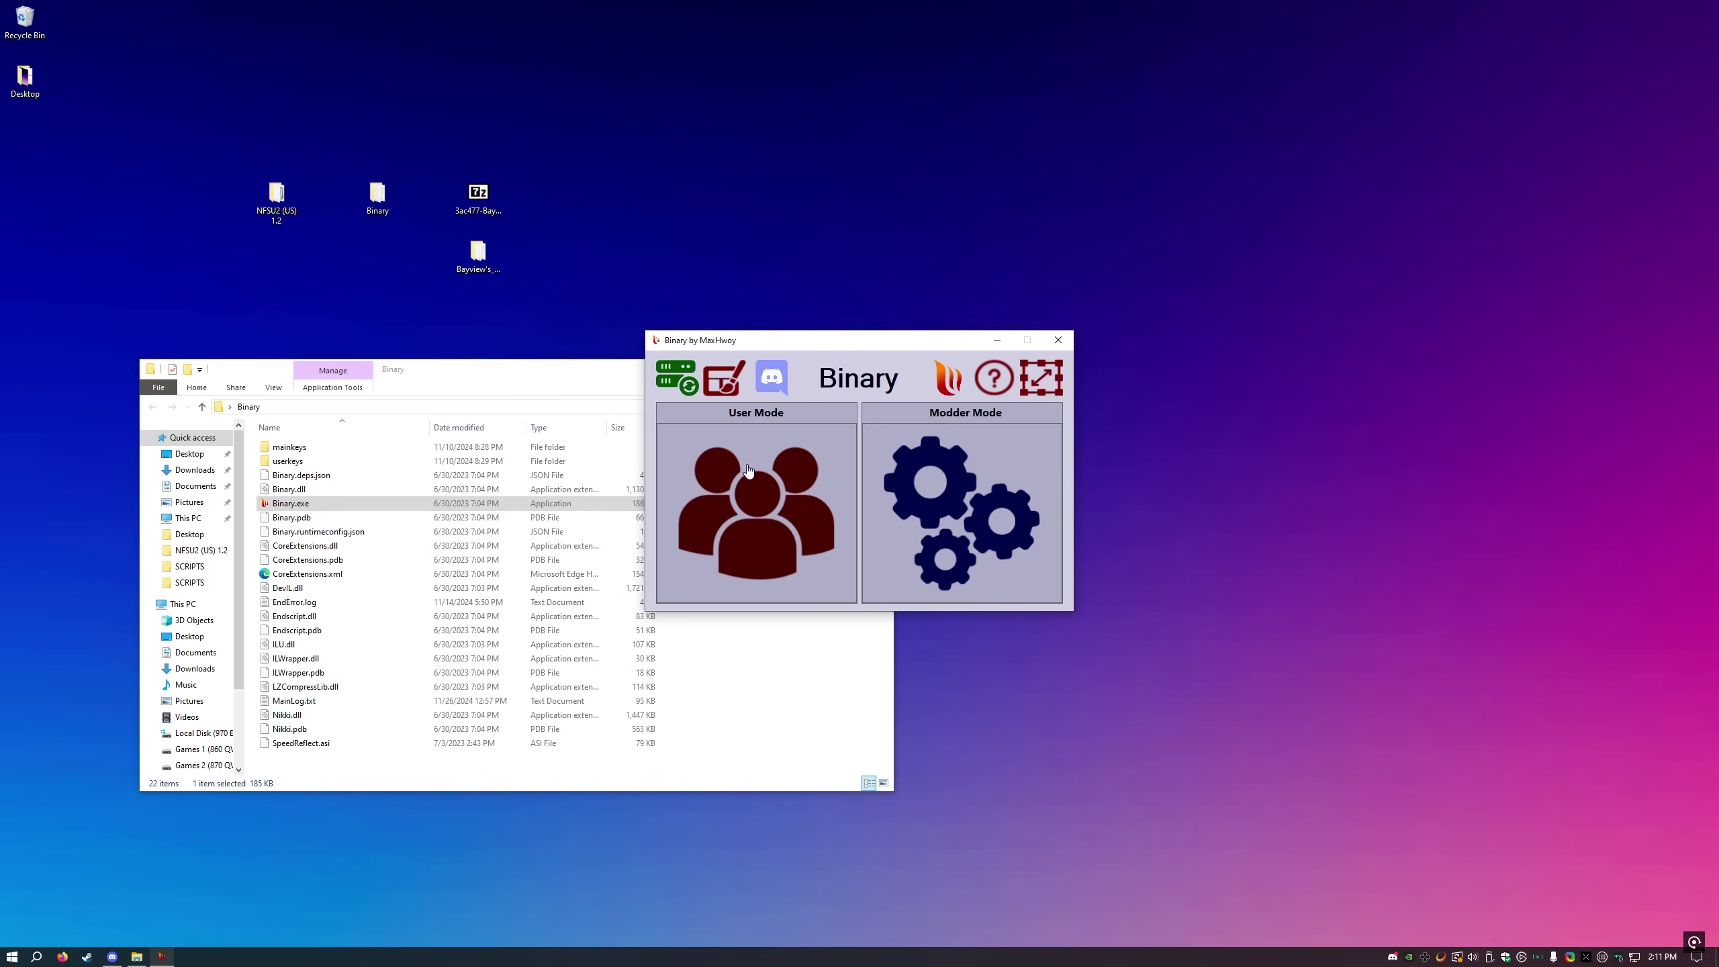
- Enter Binary's User Mode and load ModInstaller.end from the Bayview's_Best_Car_Pack_v1.1.1 folder
click(748, 474)
click(703, 542)
double_click(840, 478)
click(821, 459)
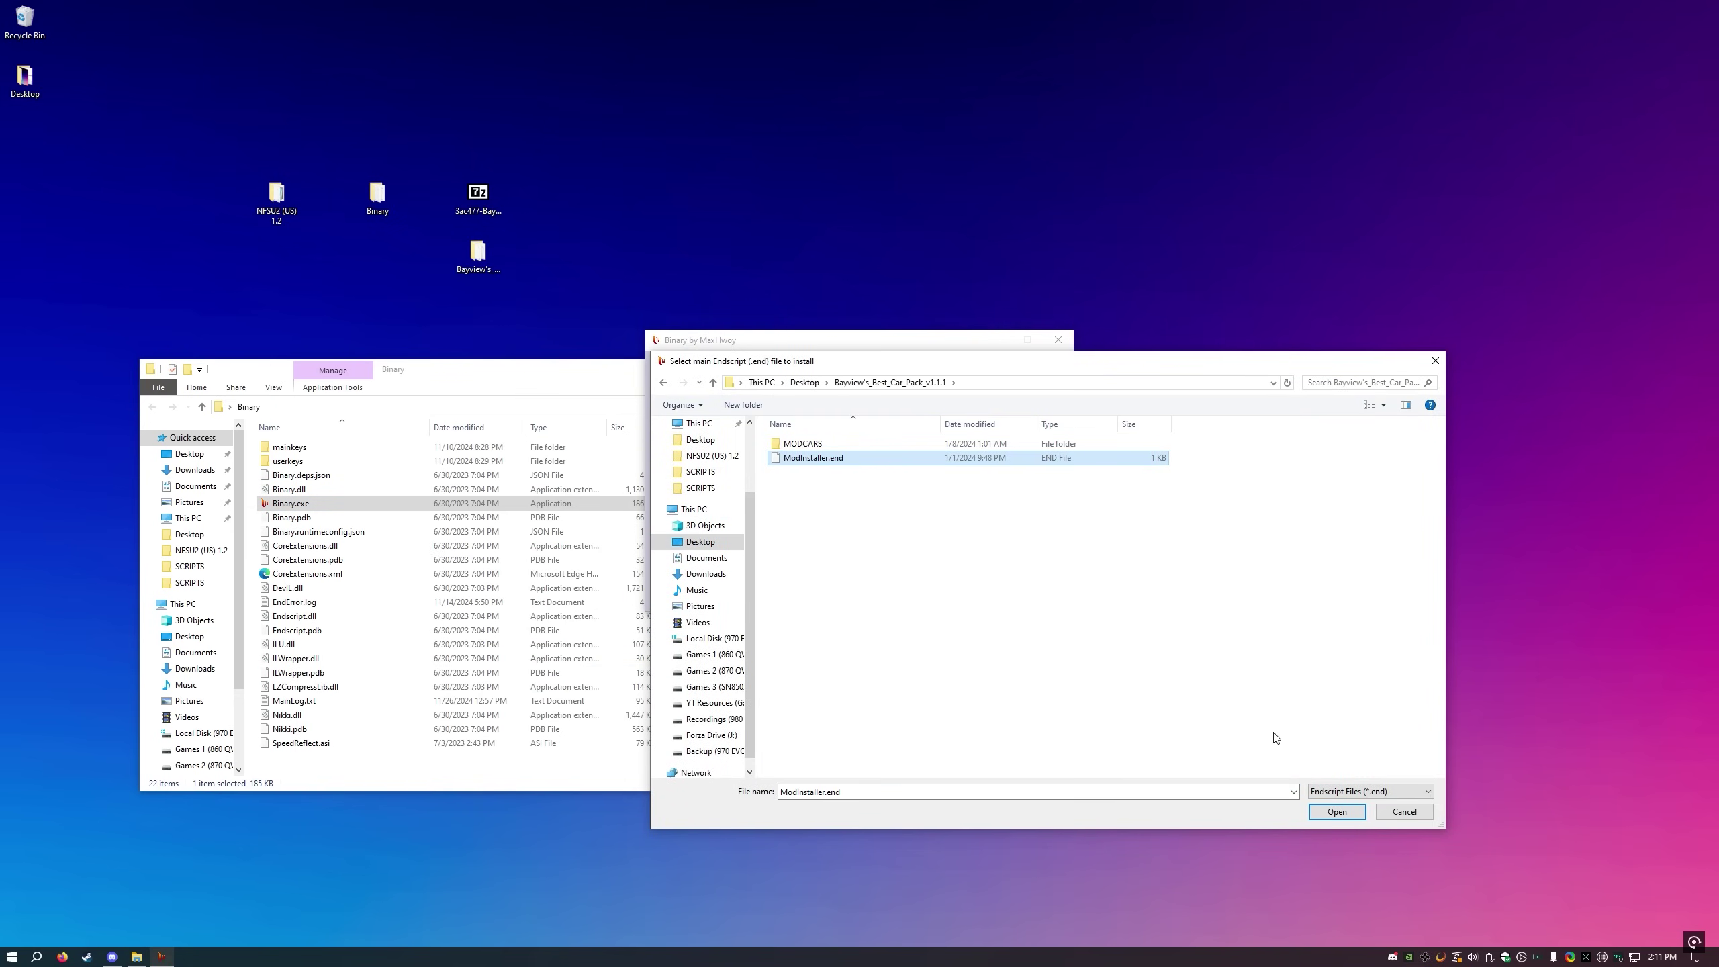
click(1328, 812)
- Set the desktop's NFSU2 (US) 1.2 folder as the game directory to modify
double_click(811, 471)
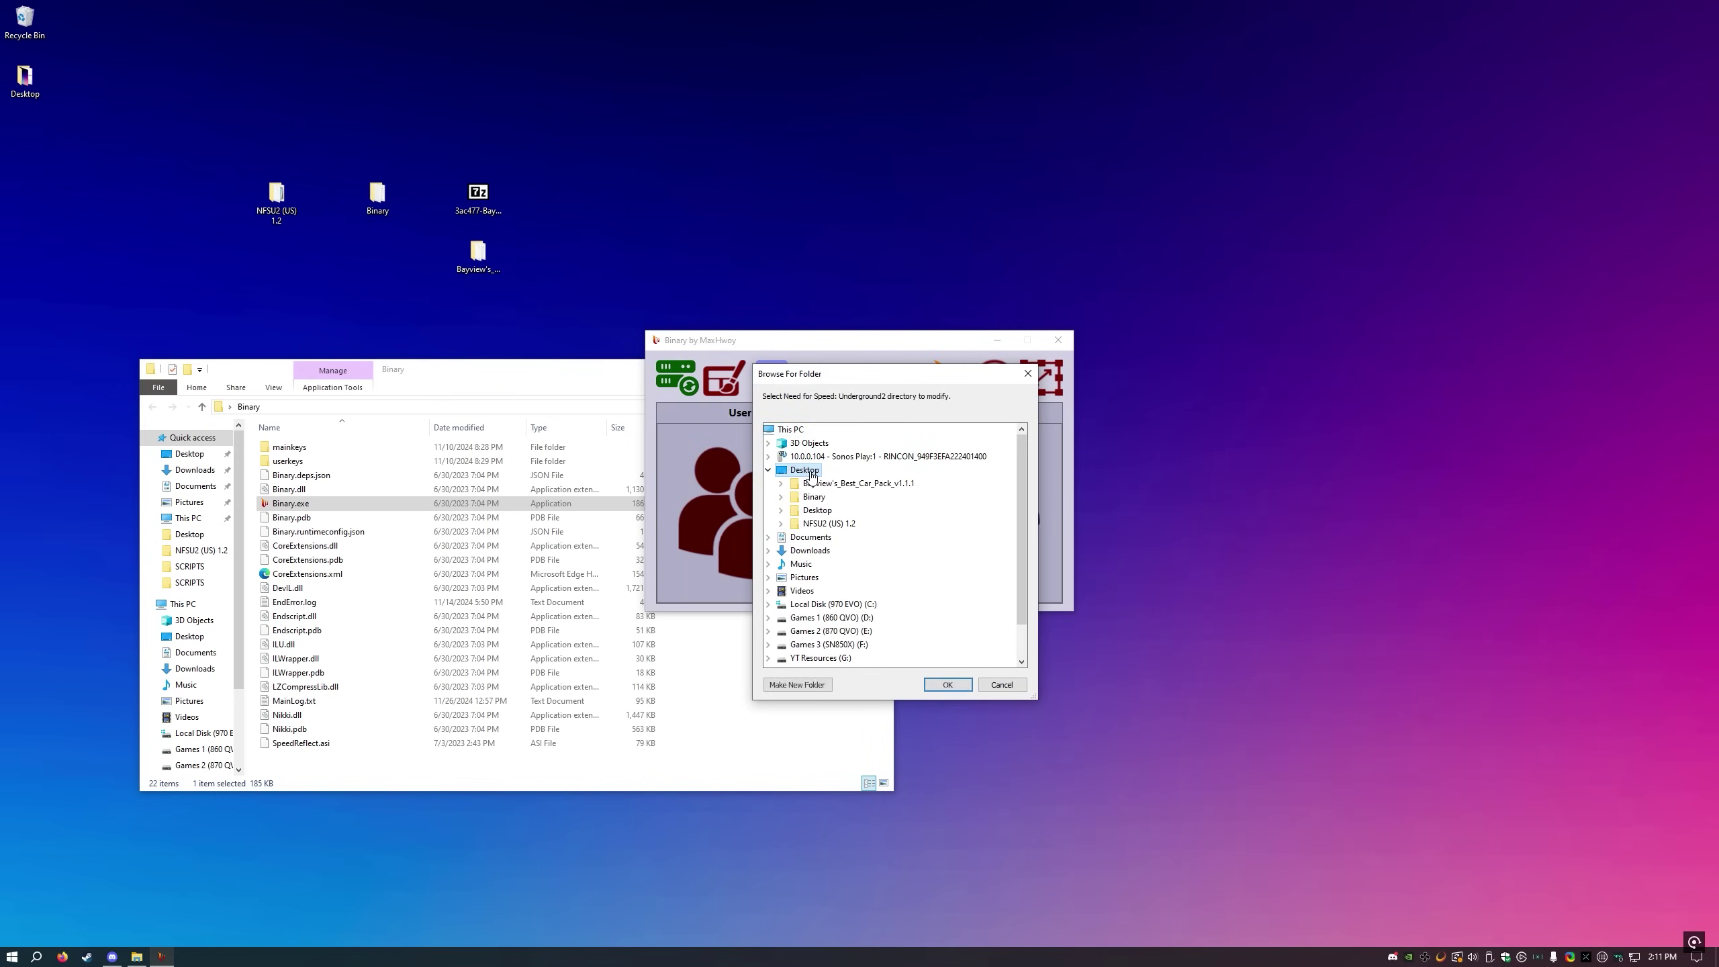
double_click(844, 523)
click(946, 686)
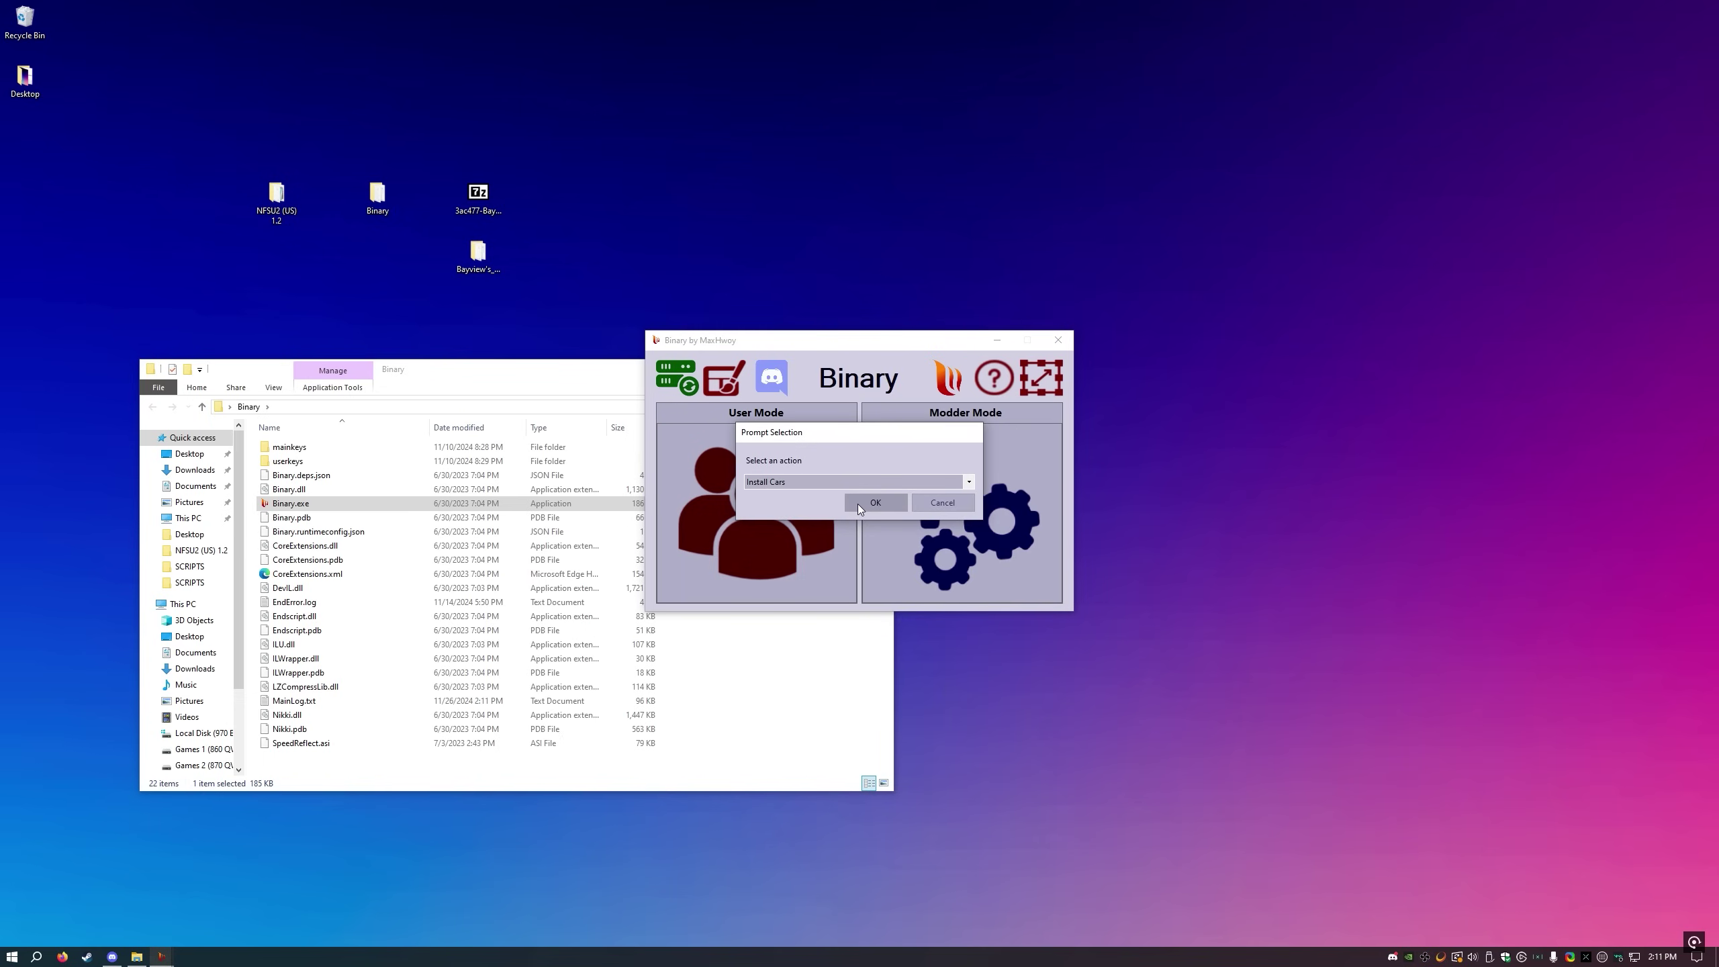
- Choose the Install Cars action and go through the car prompts, starting with Lexus GS300 and Honda Civic Si (EG6), until installation completes
click(858, 505)
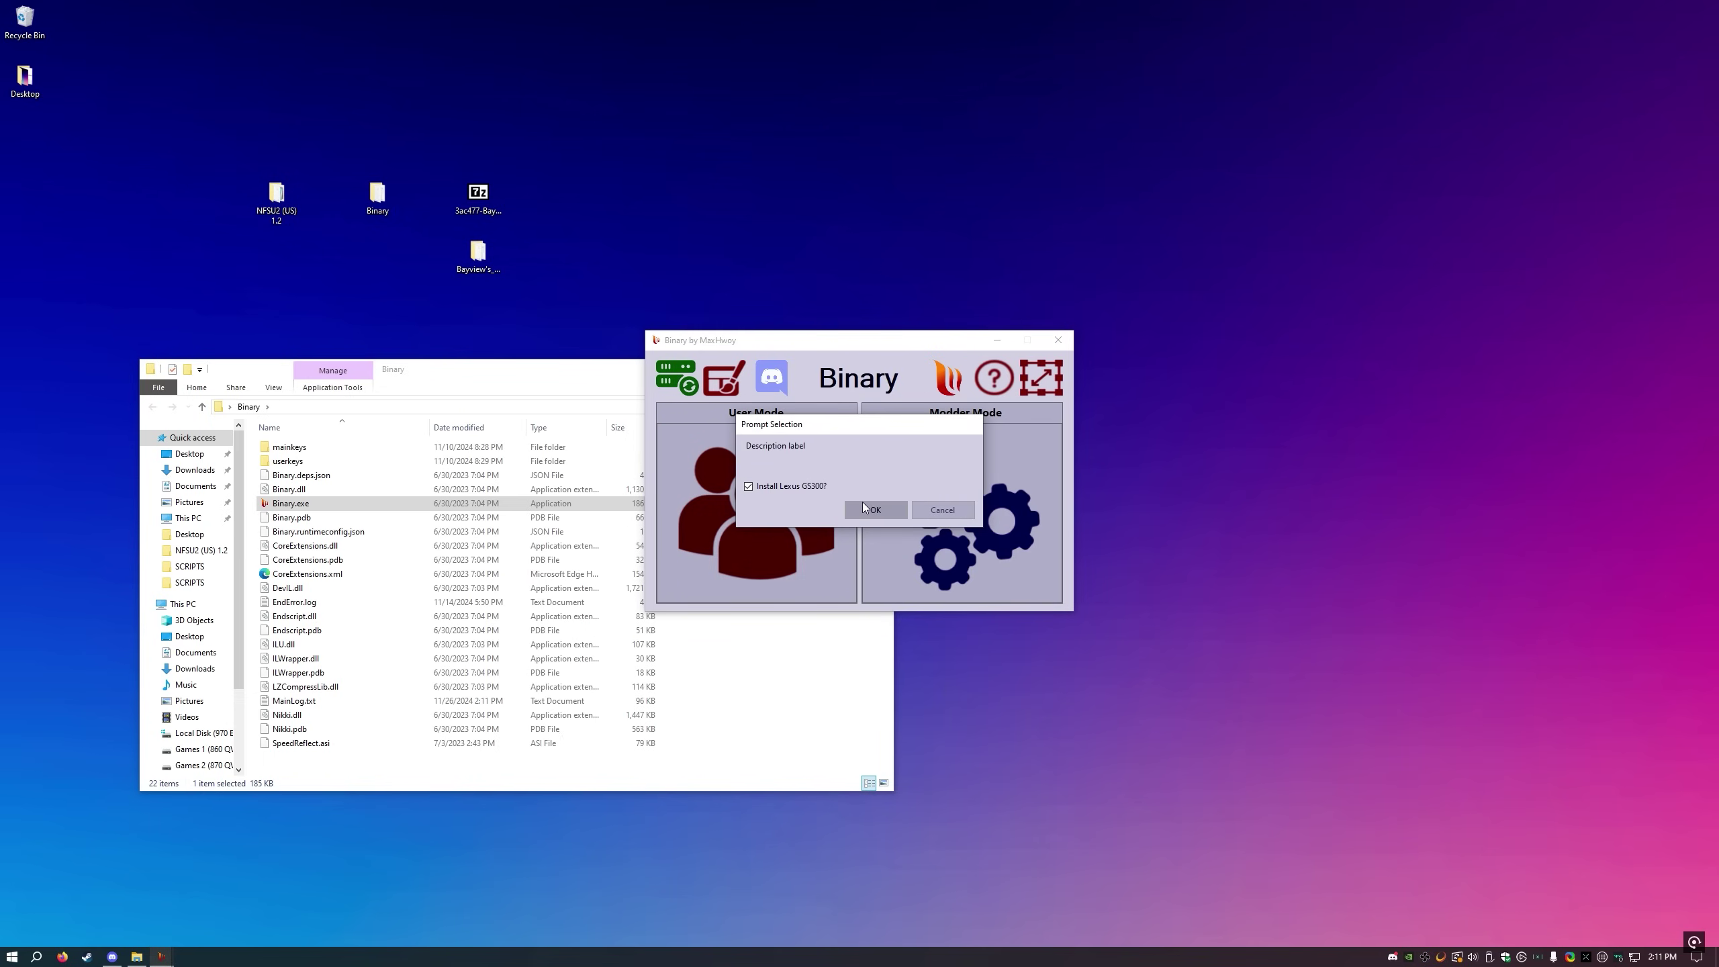
click(865, 508)
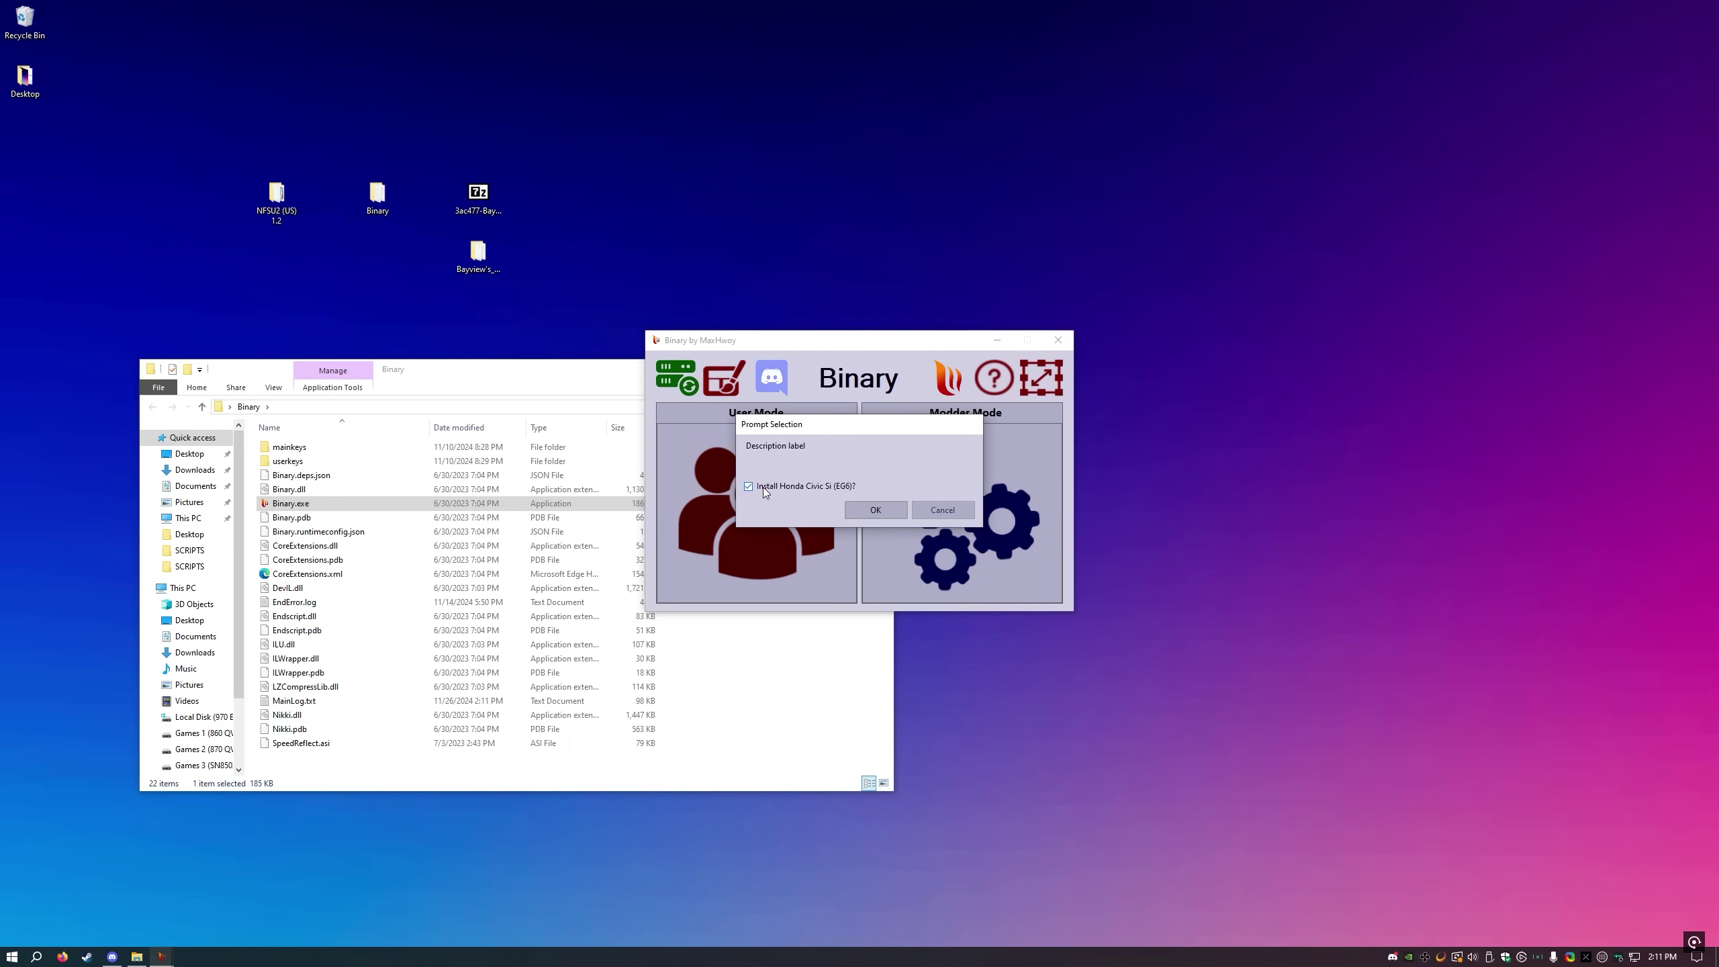
click(858, 507)
click(768, 486)
click(862, 511)
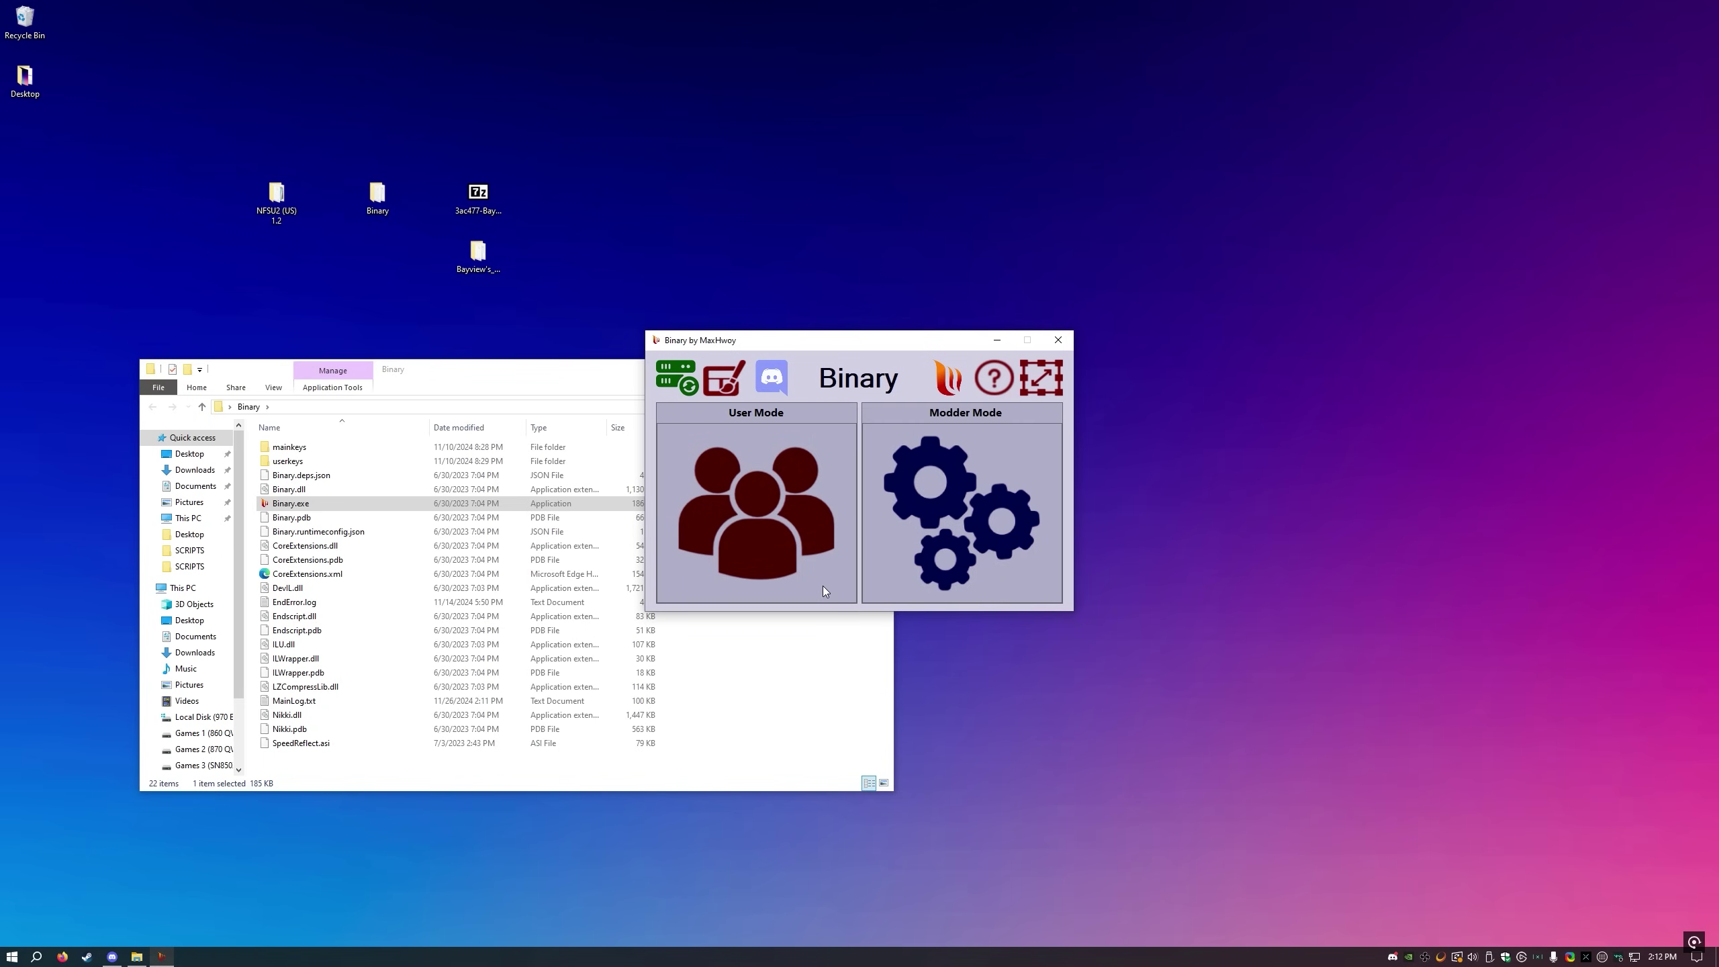
click(962, 528)
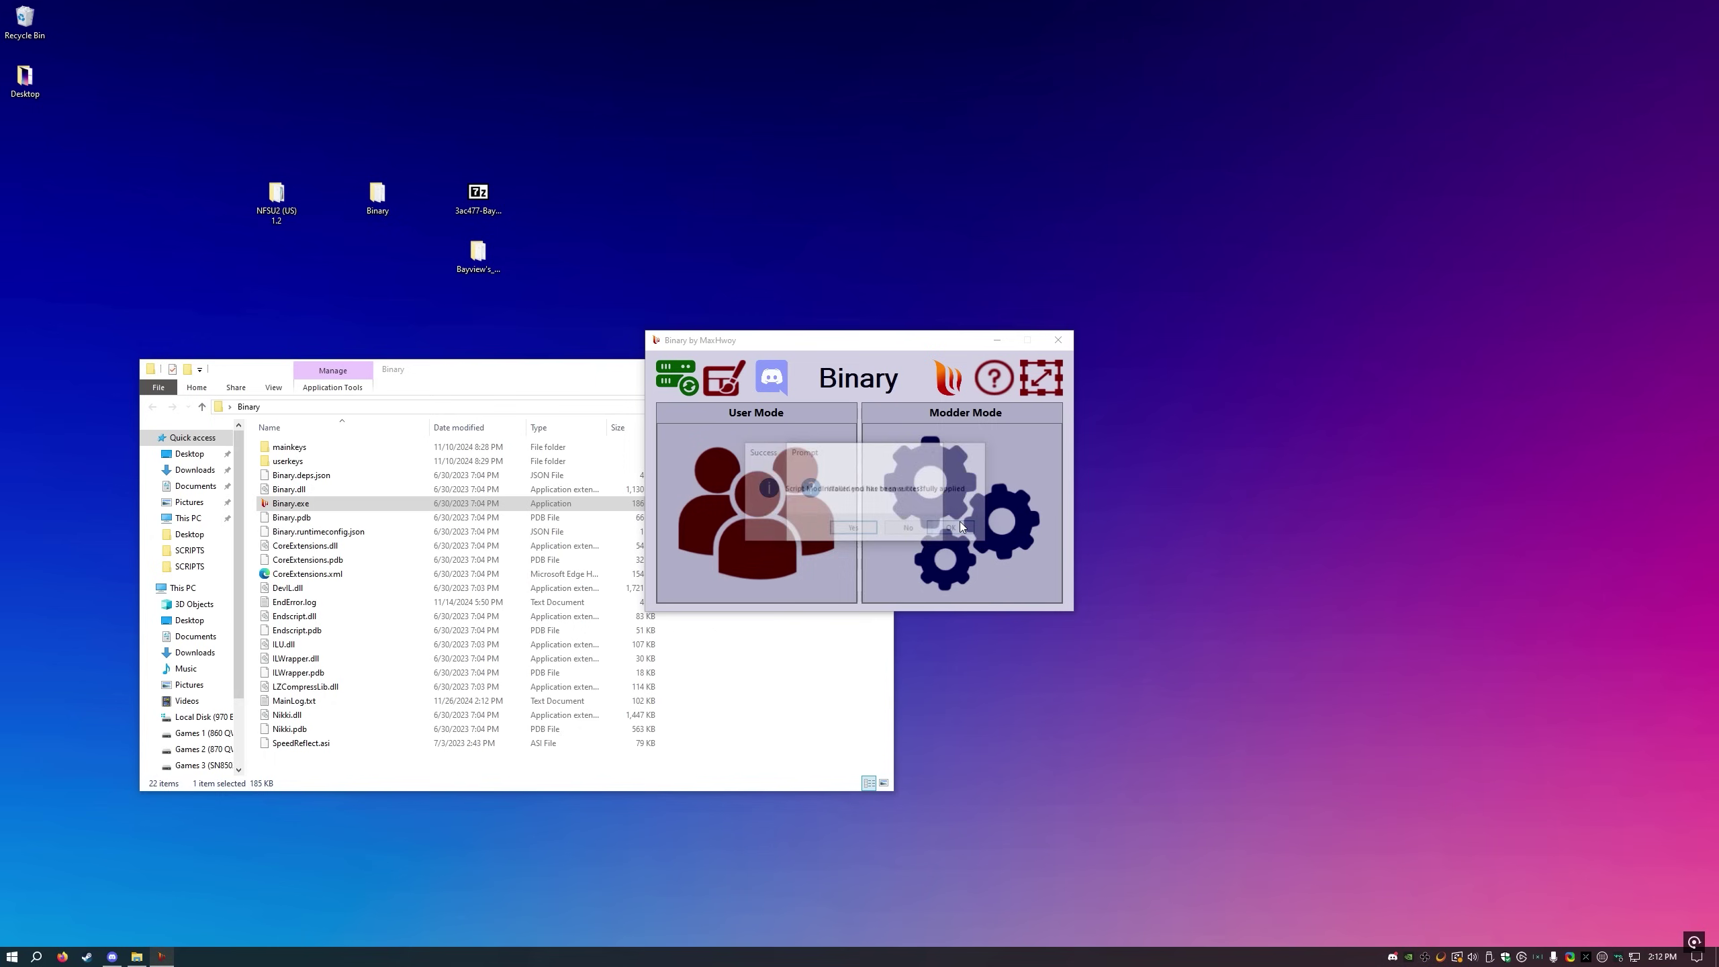
- Accept the prompt closing the car pack installation and decline to run the game from Binary
click(852, 529)
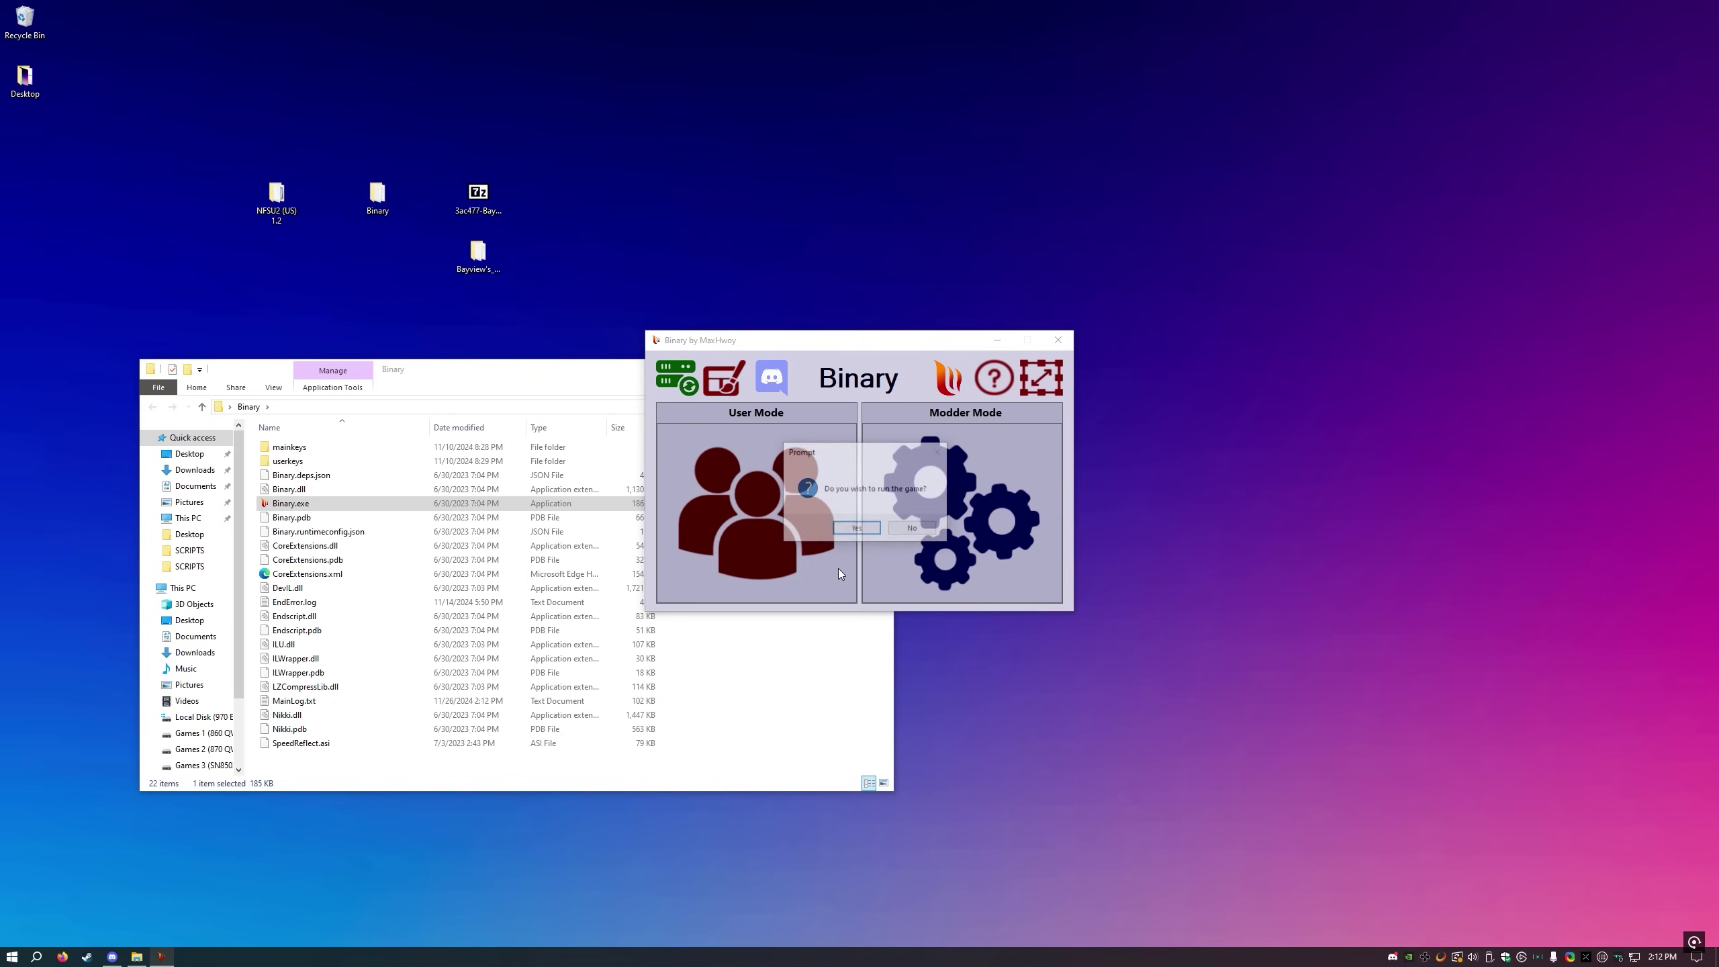
click(912, 529)
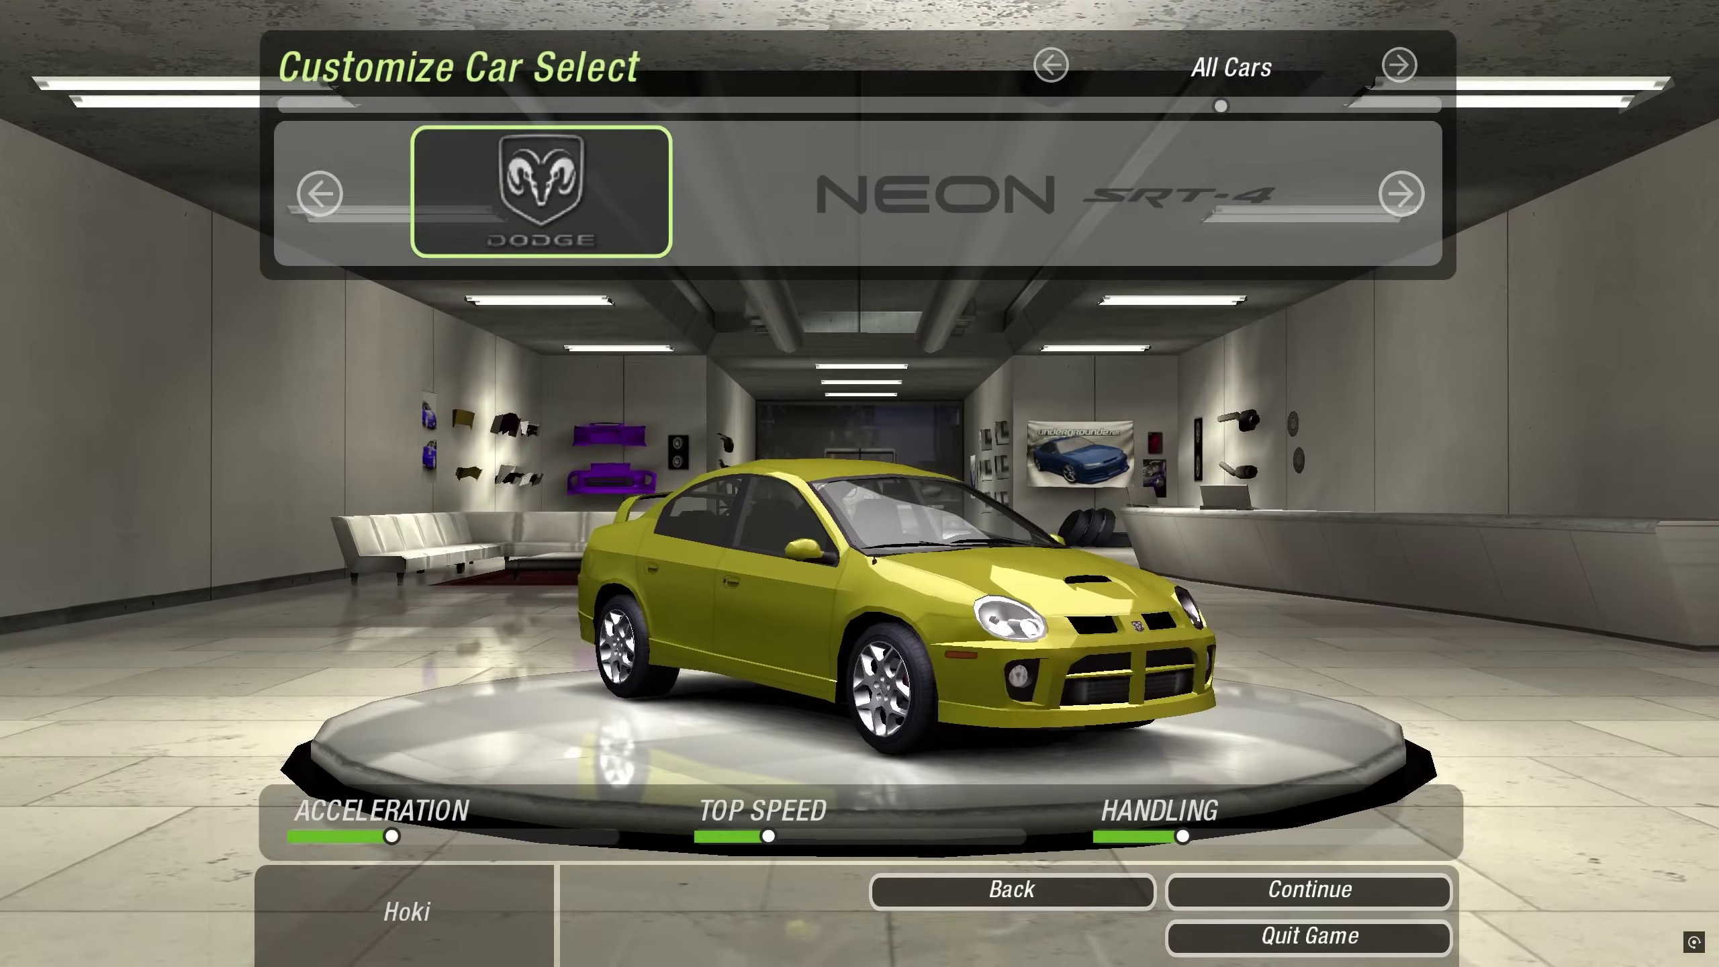
- Switch to the game and browse the installed cars in Customize Car Select, including the Acura NSX and Acura Integra Type R
key(Right)
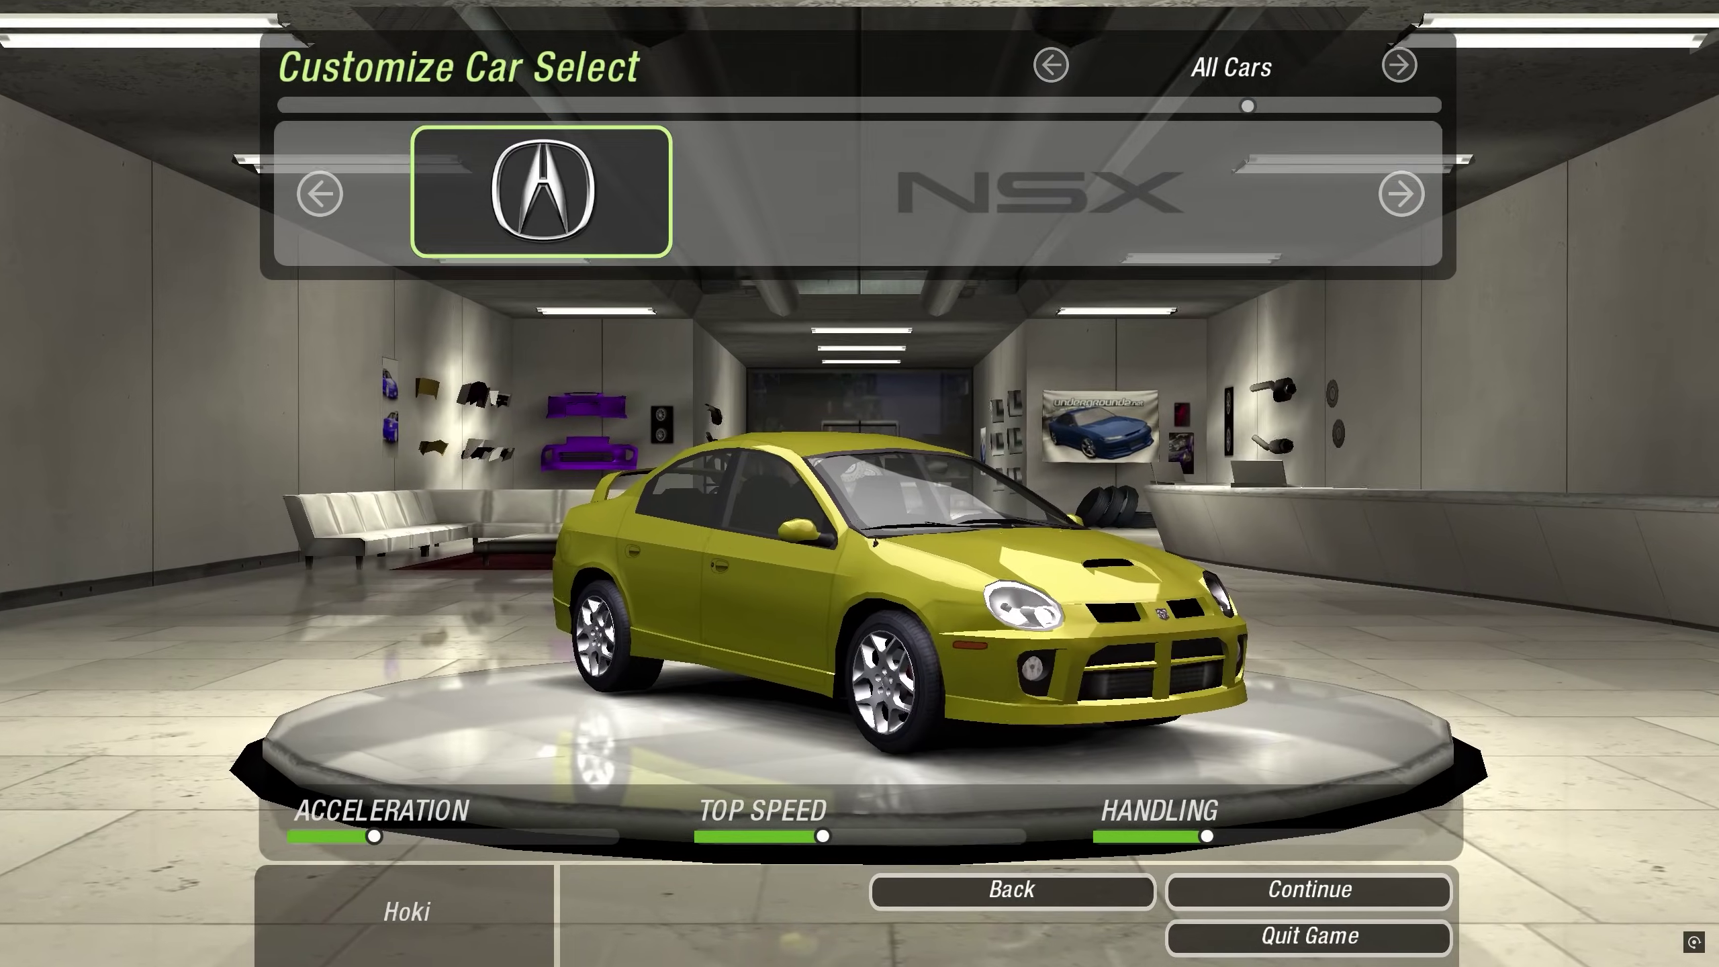
key(Right)
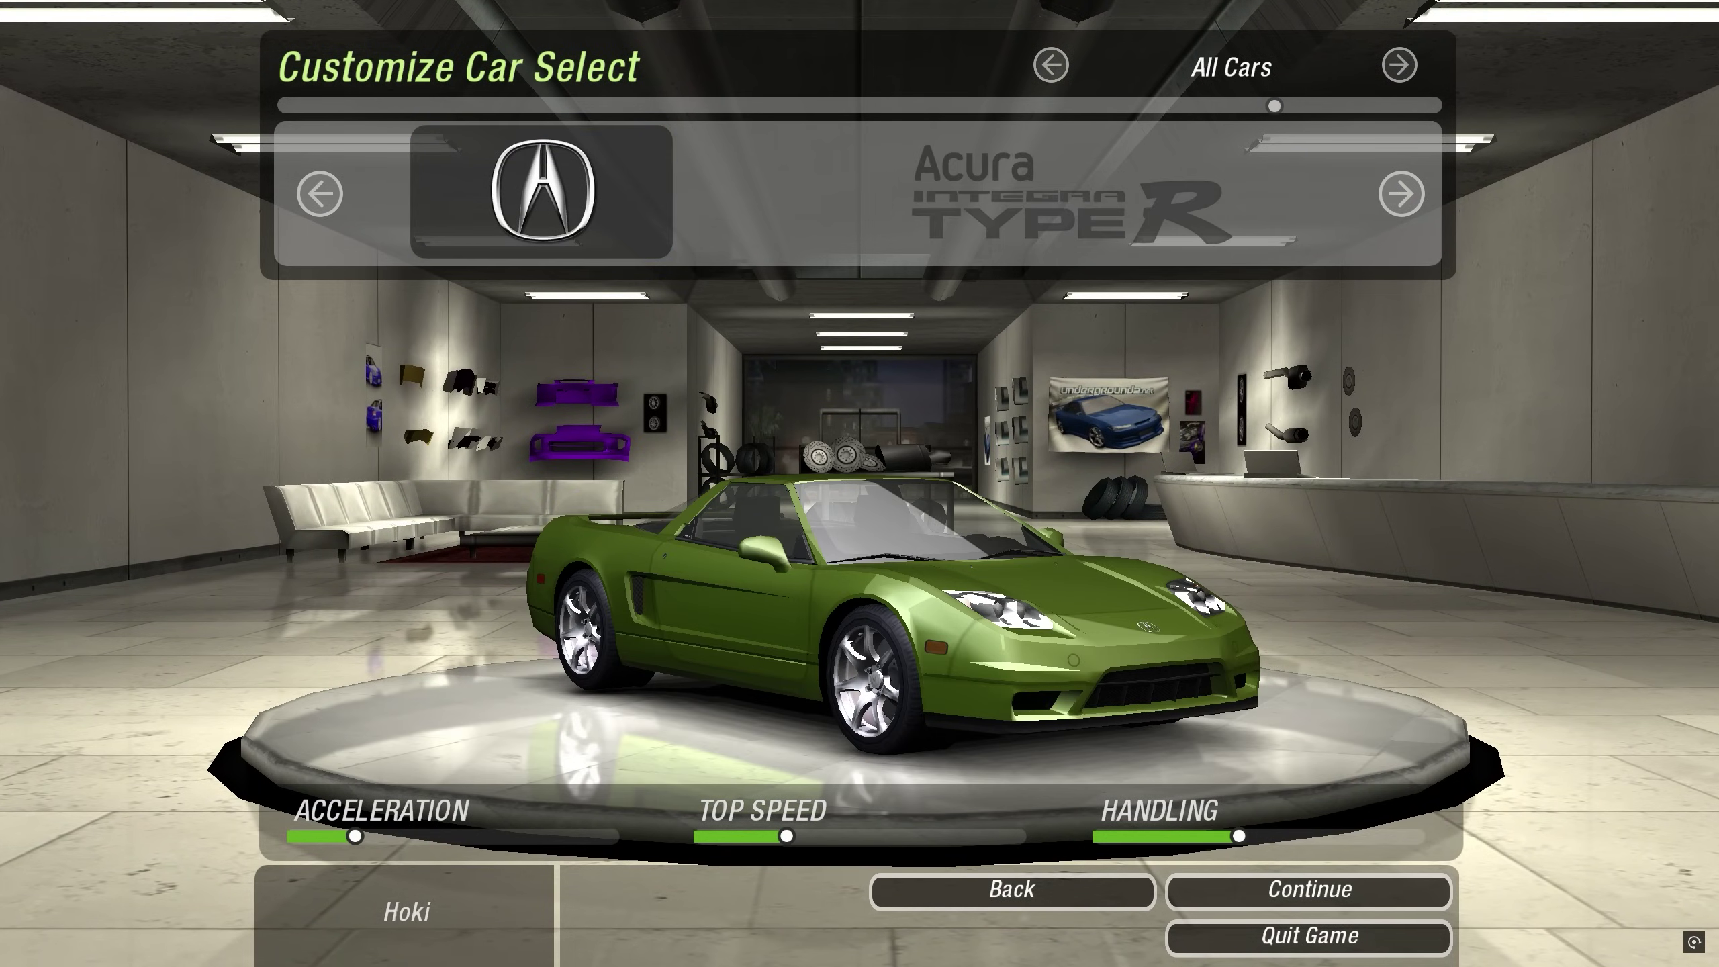
key(Right)
key(Right)
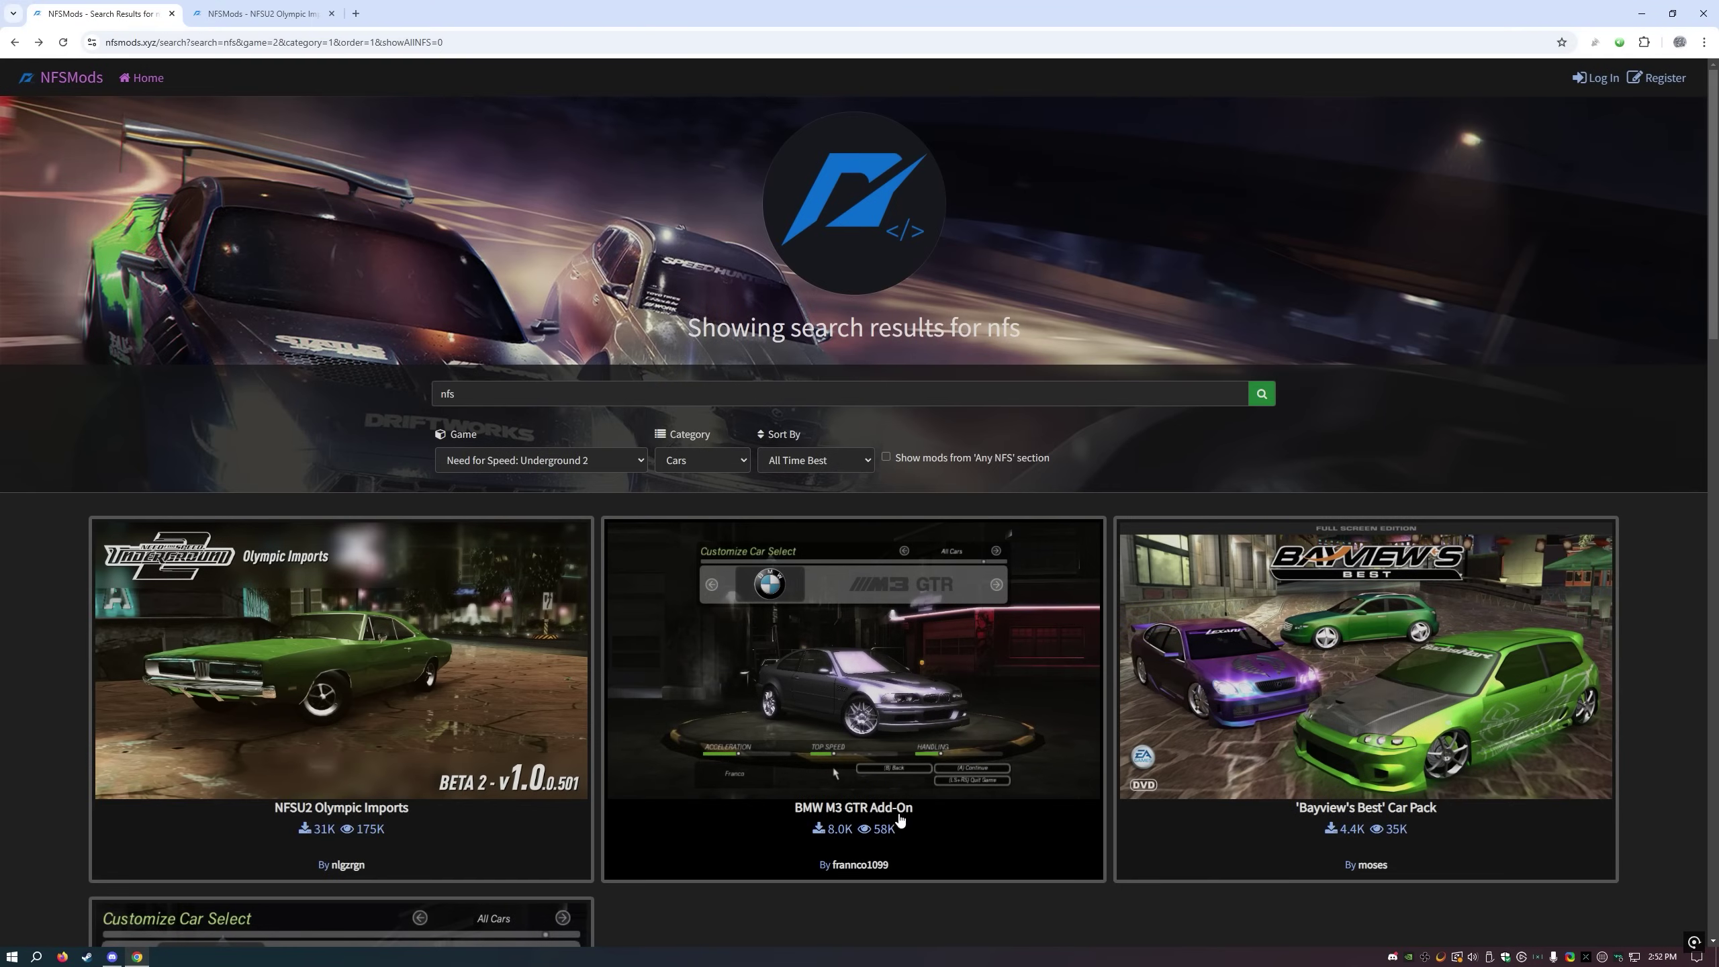
- Look through the Underground 2 car mods on NFSMods and open the Acura Integra Type-R [Add-On] page from results page 2
scroll(905, 820, down, 10)
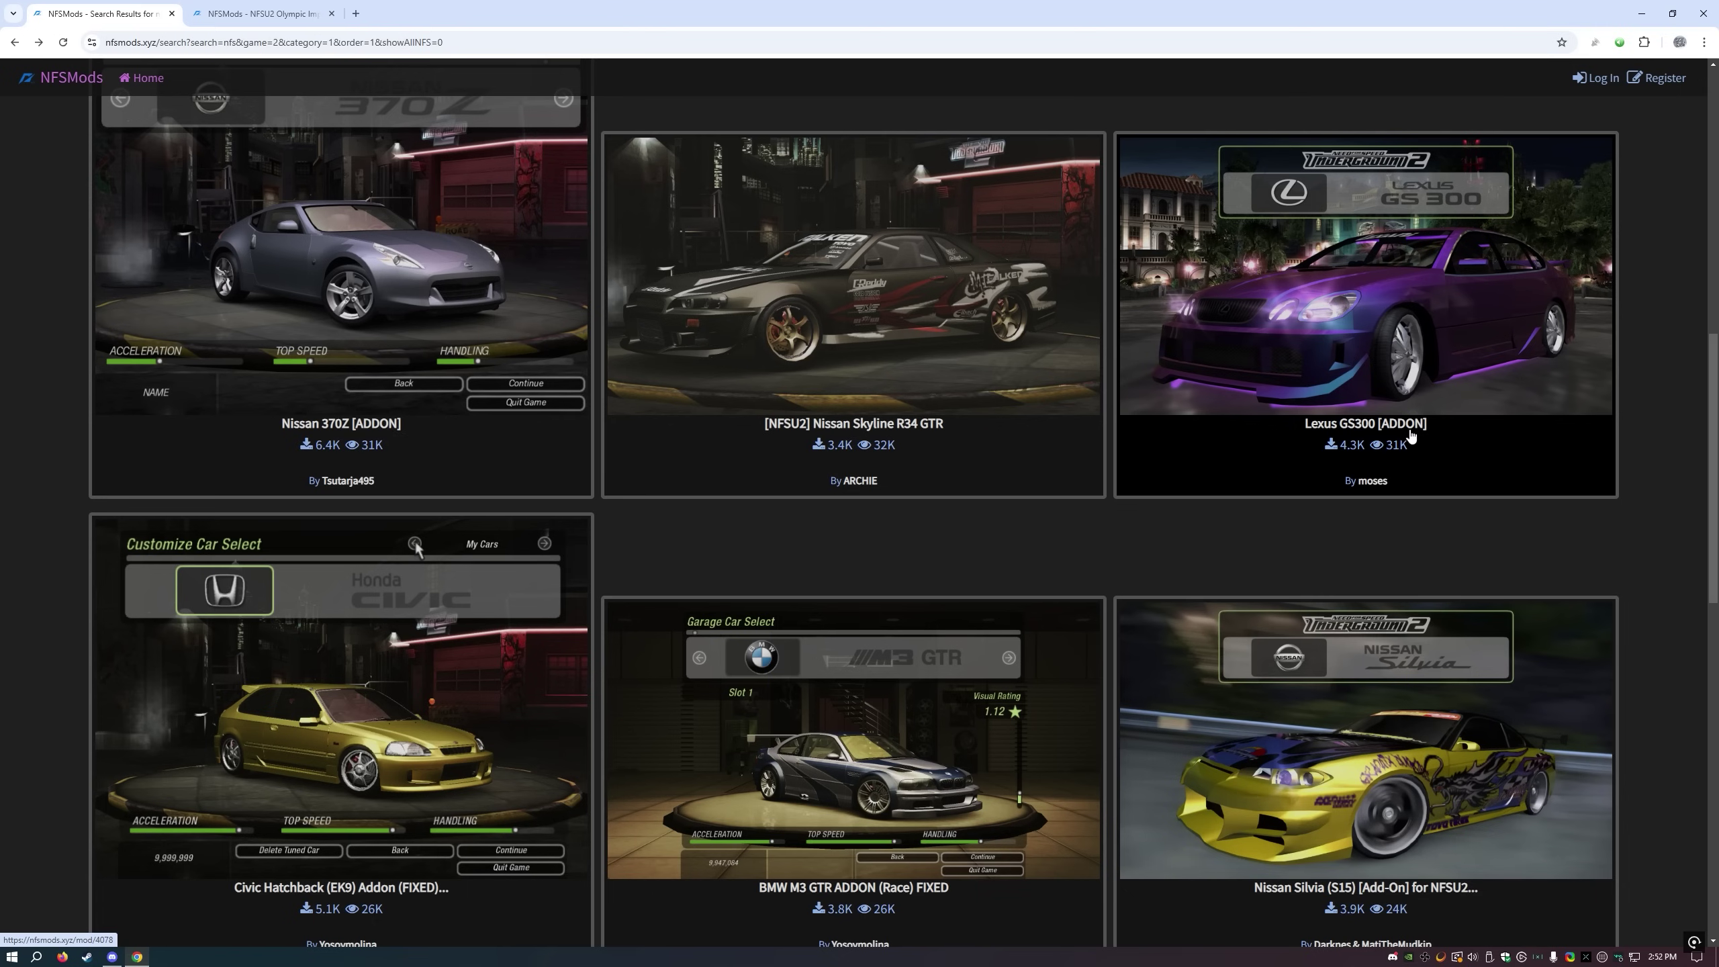
scroll(611, 567, down, 10)
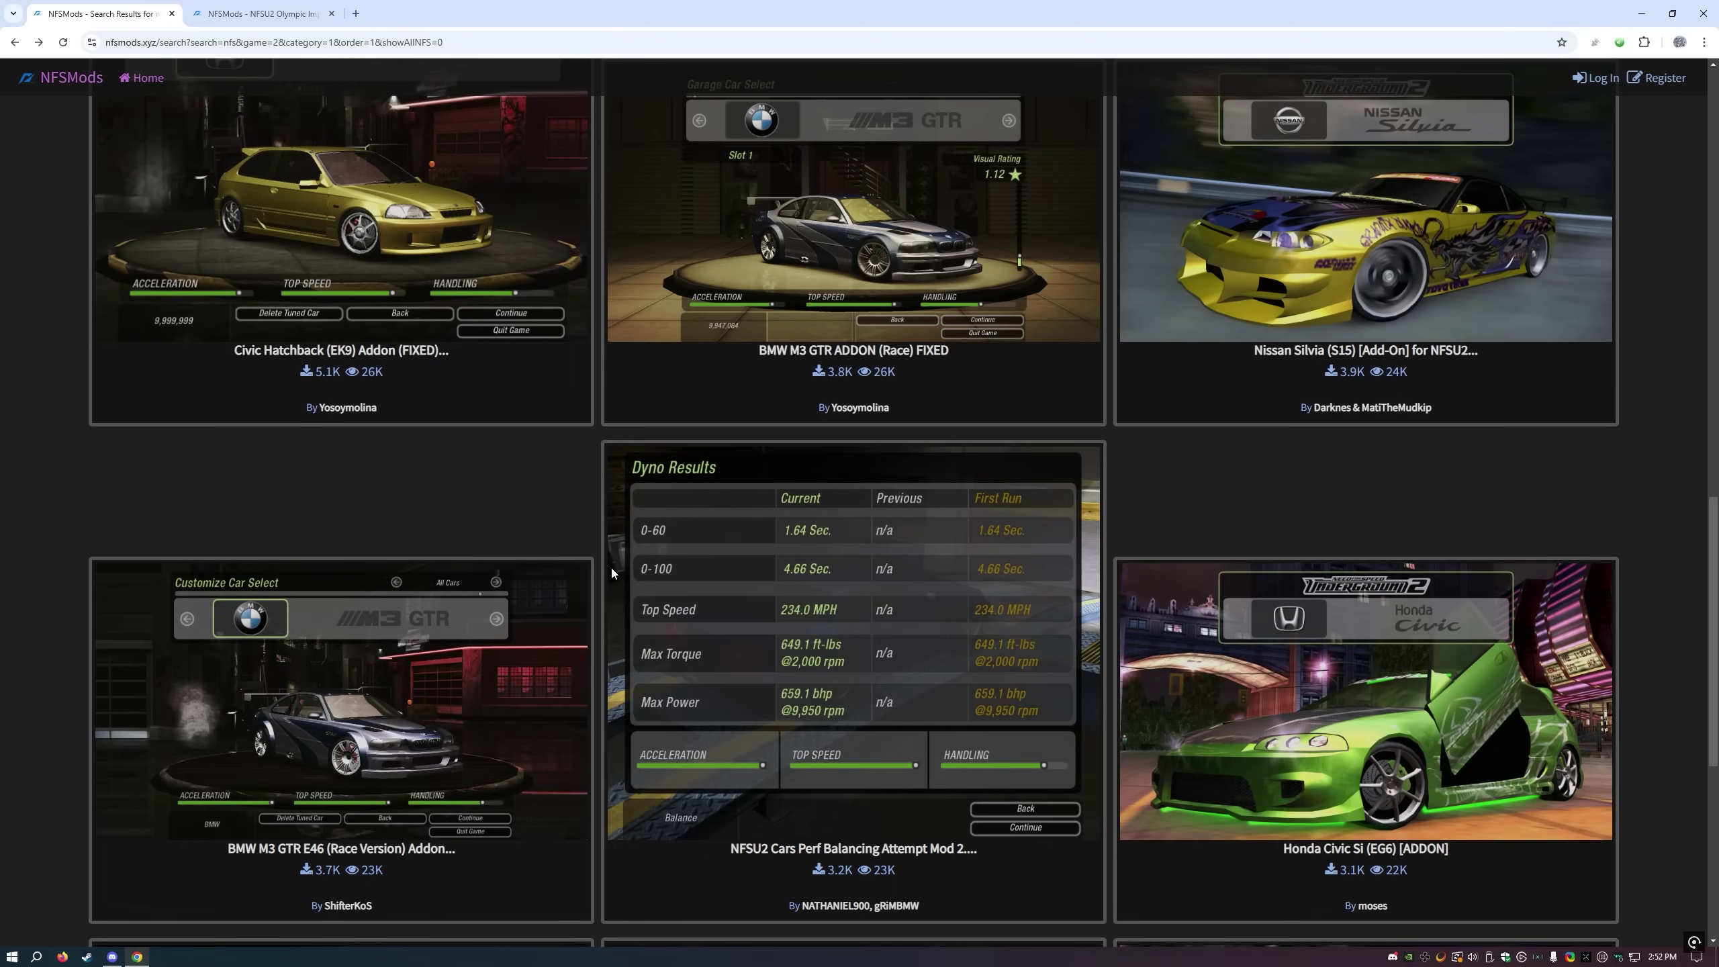
scroll(612, 574, down, 5)
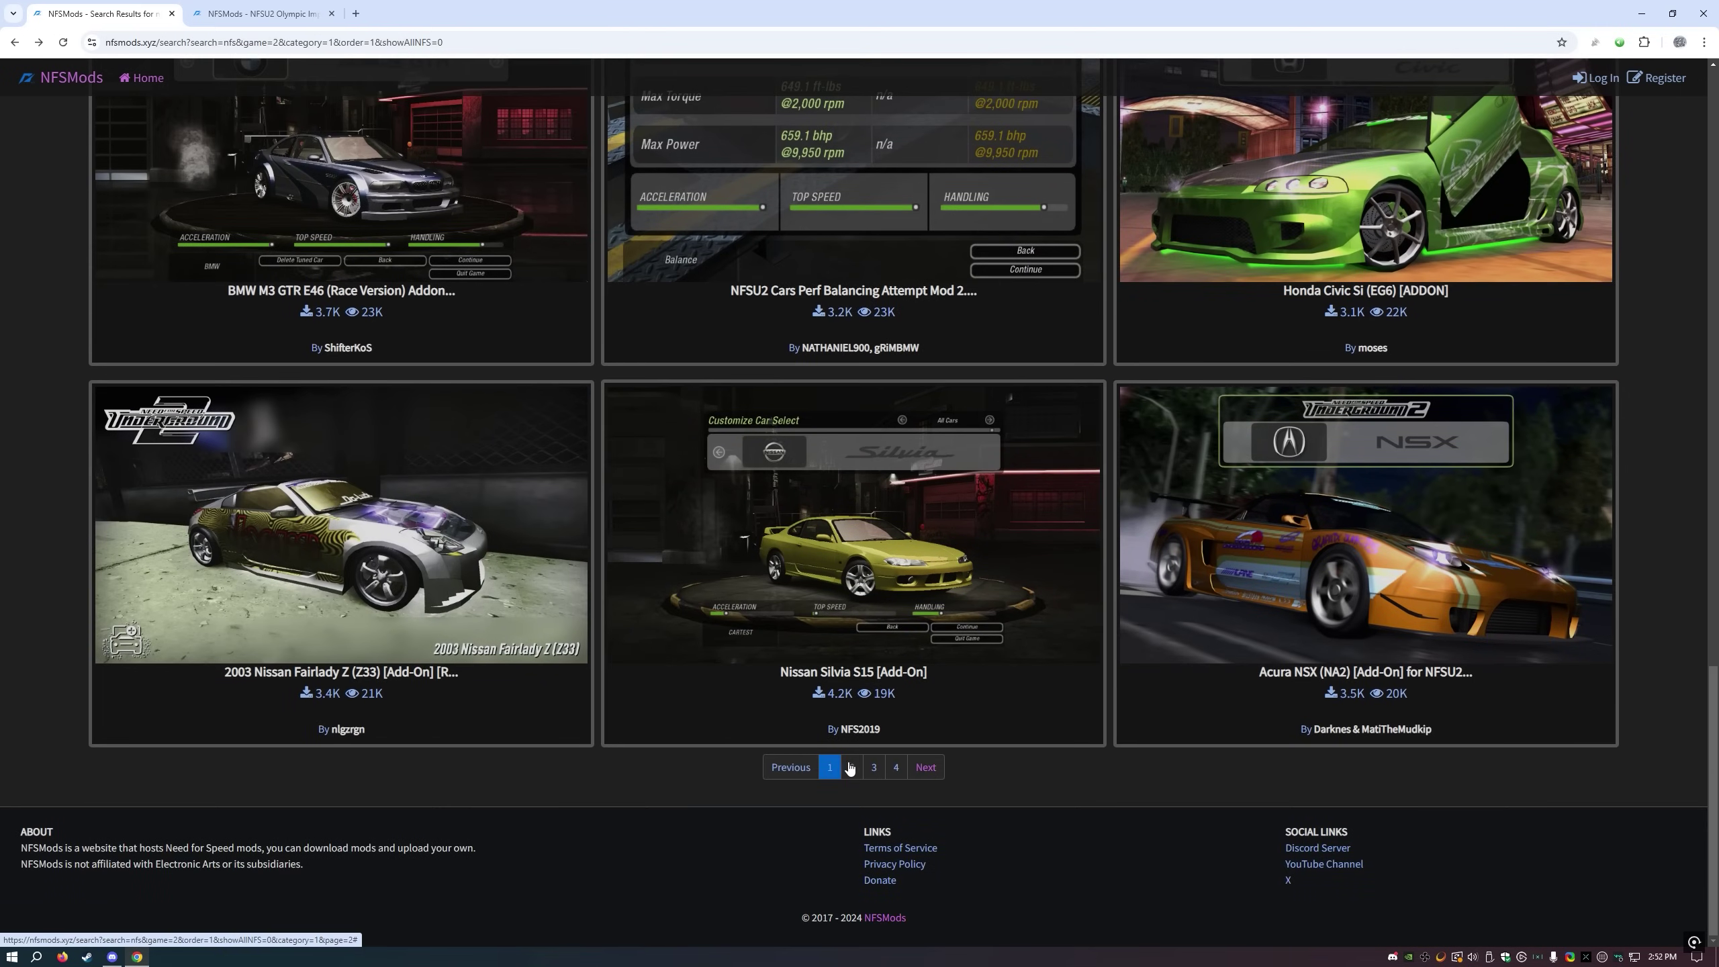
click(851, 769)
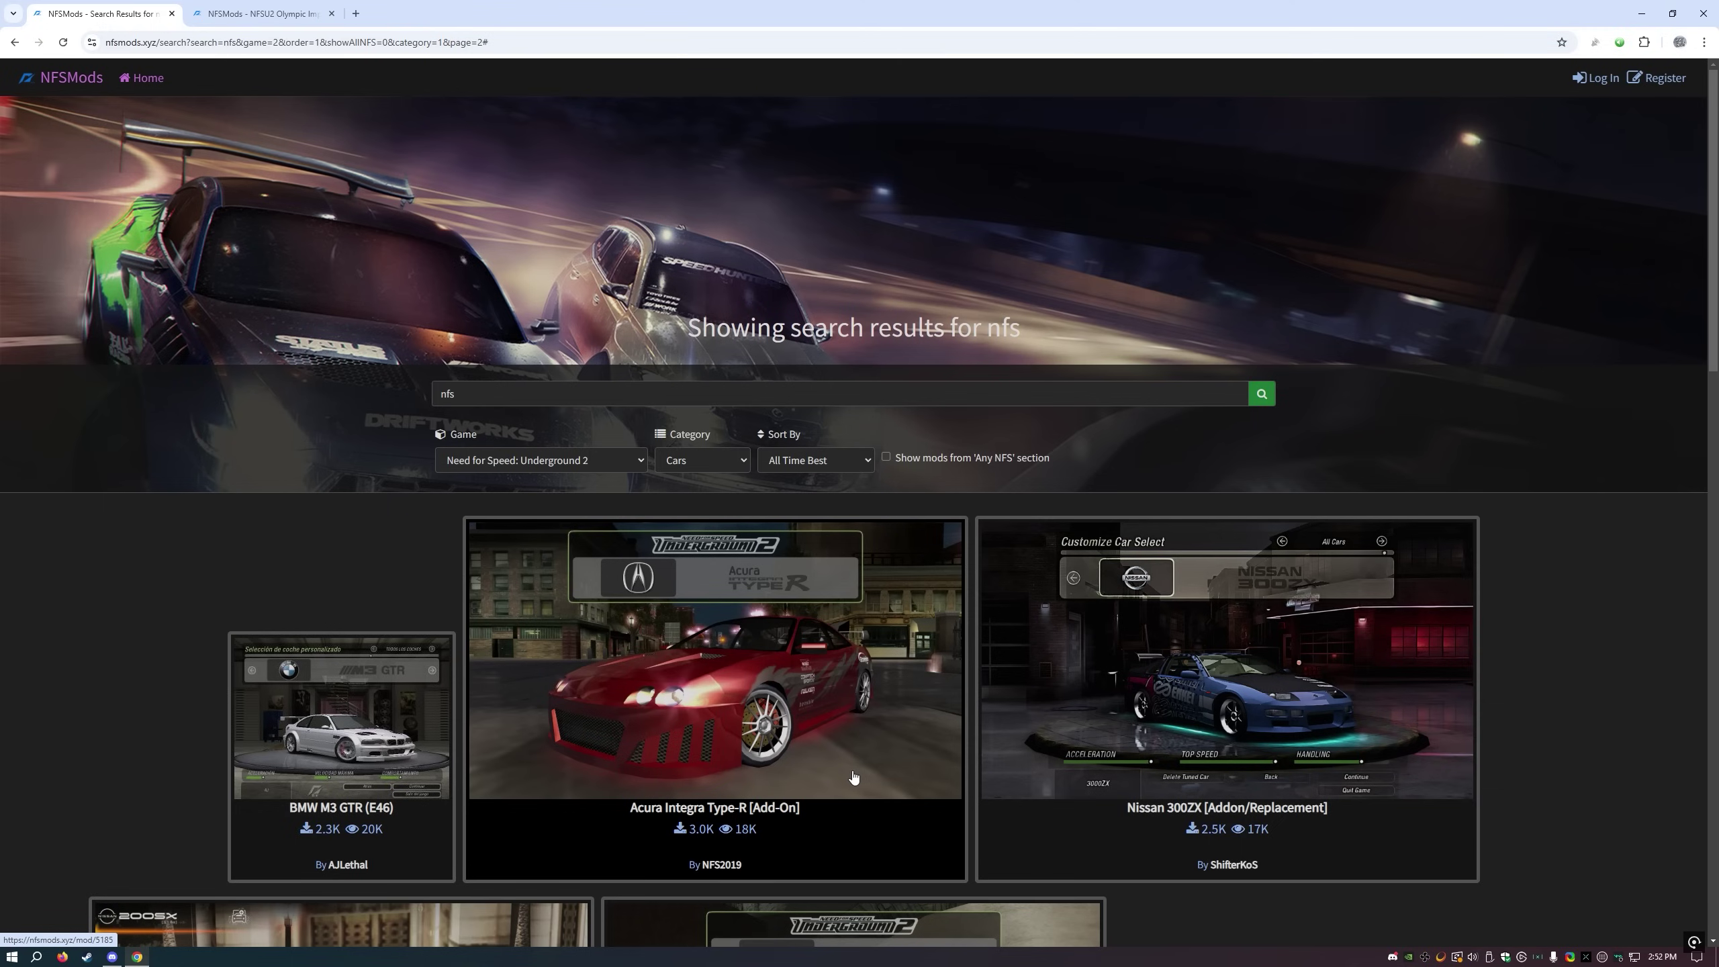
click(679, 706)
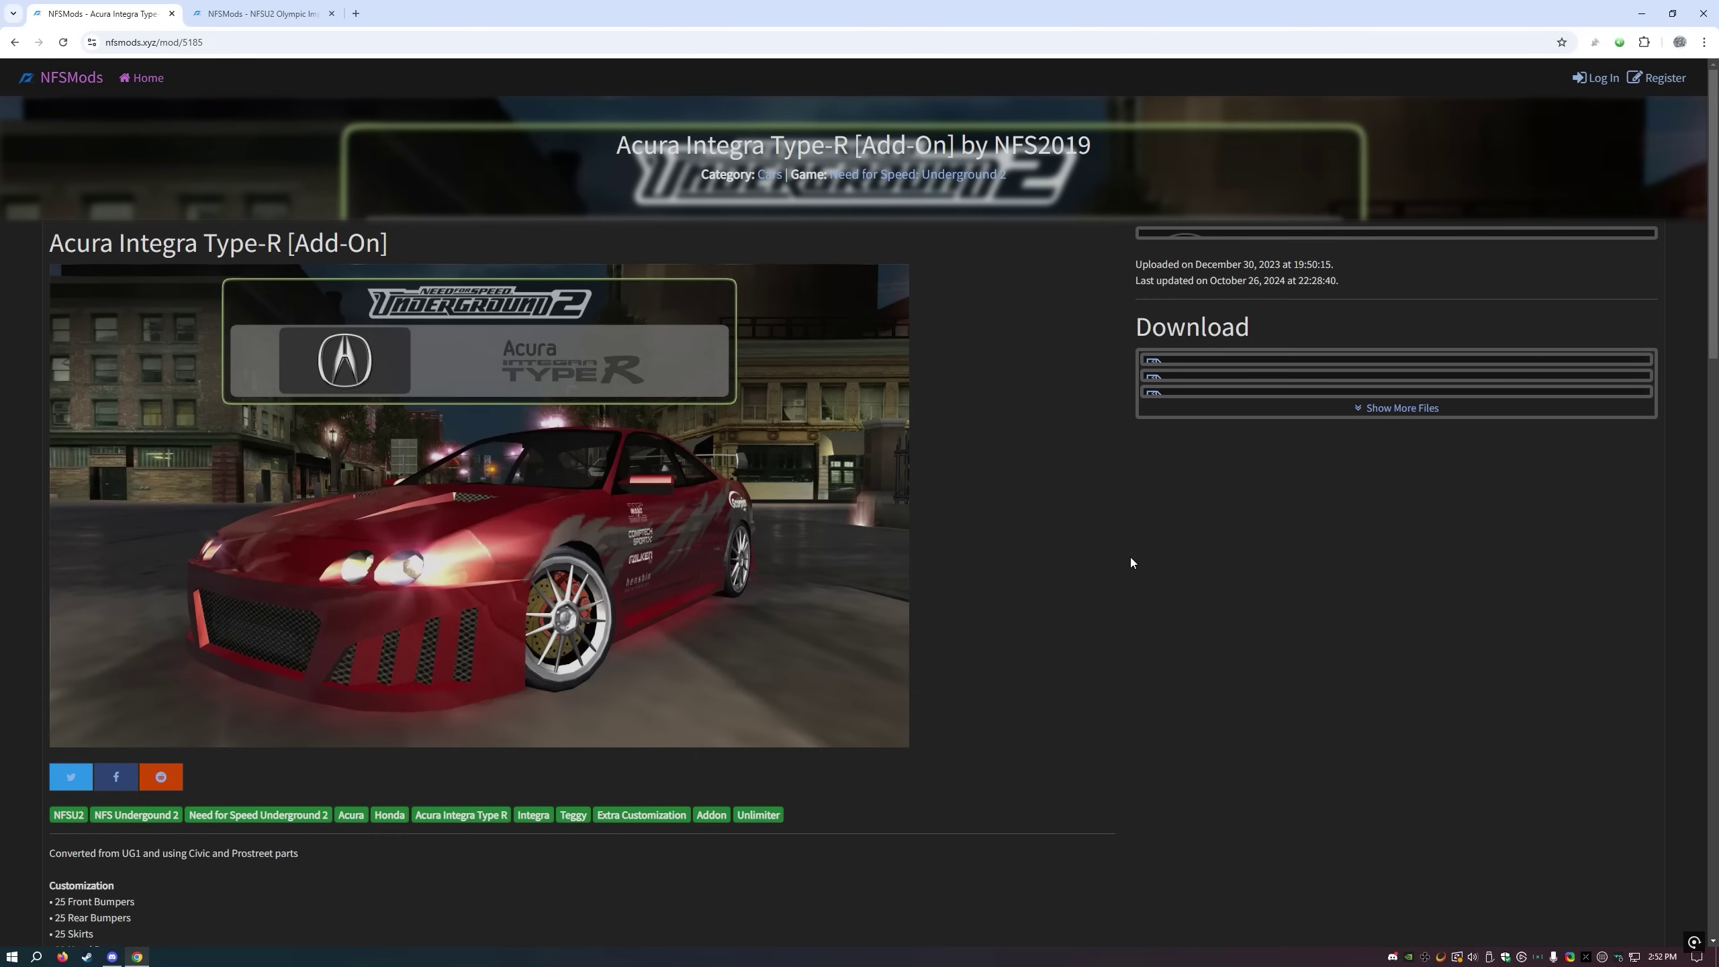
key(ctrl+0)
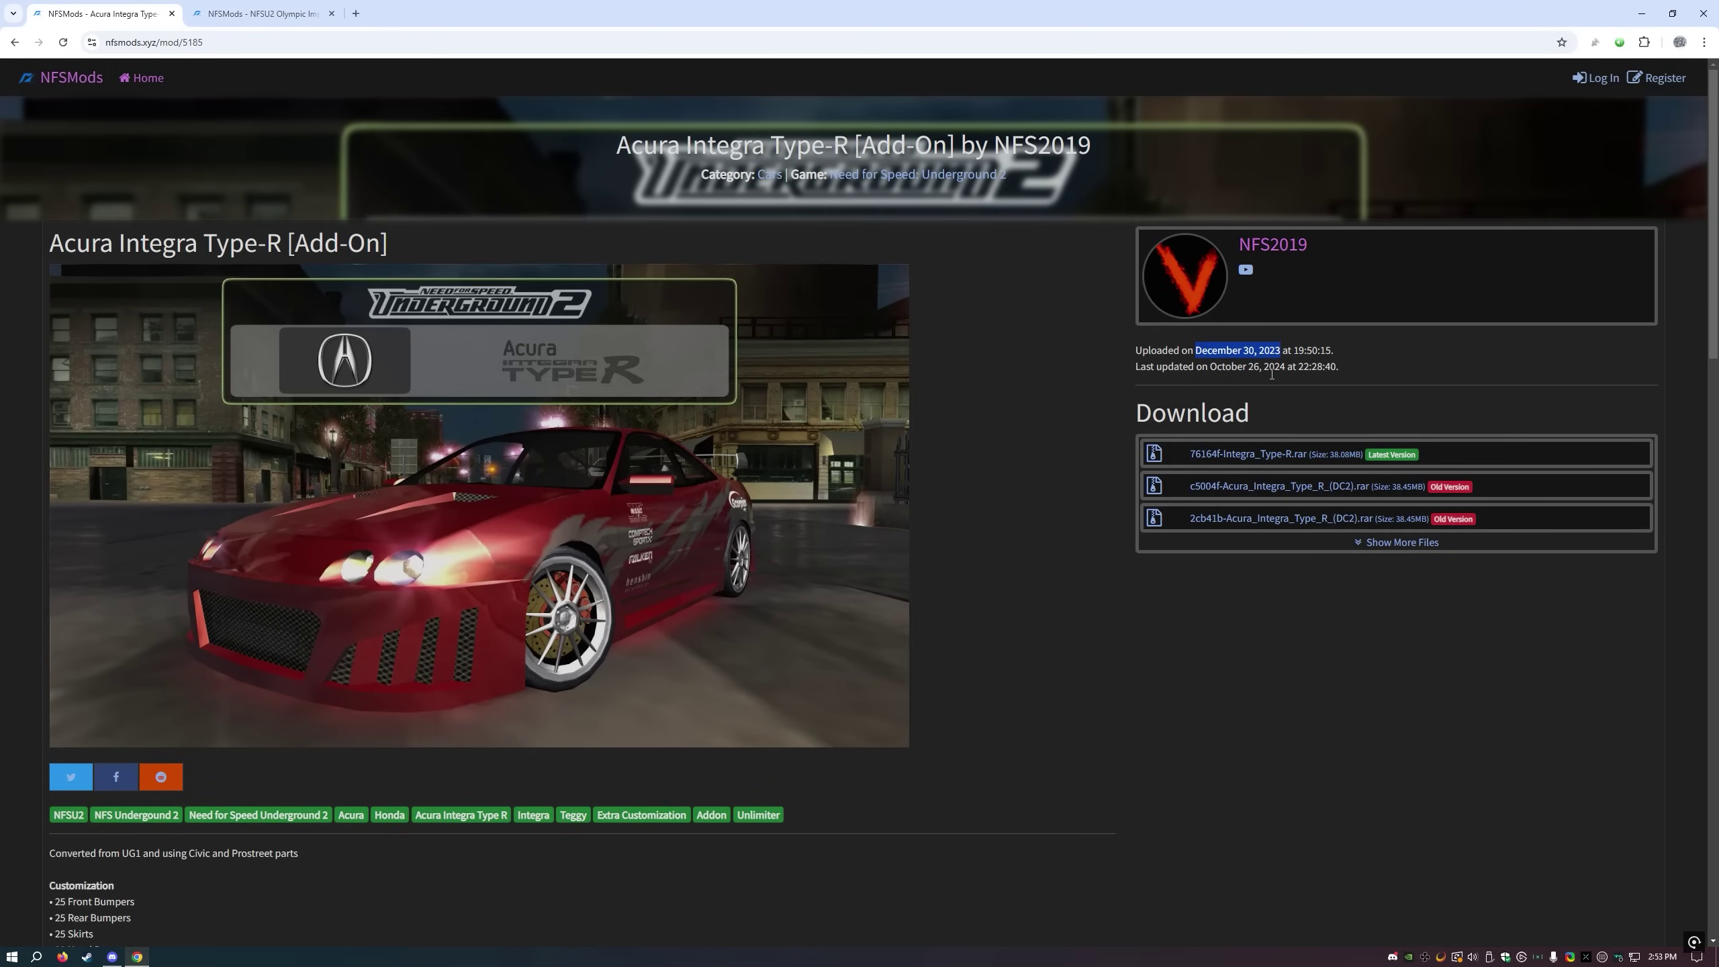
- Read the NFSU2 Olympic Imports mod page, including its car list, unlock conditions and known issues
click(283, 18)
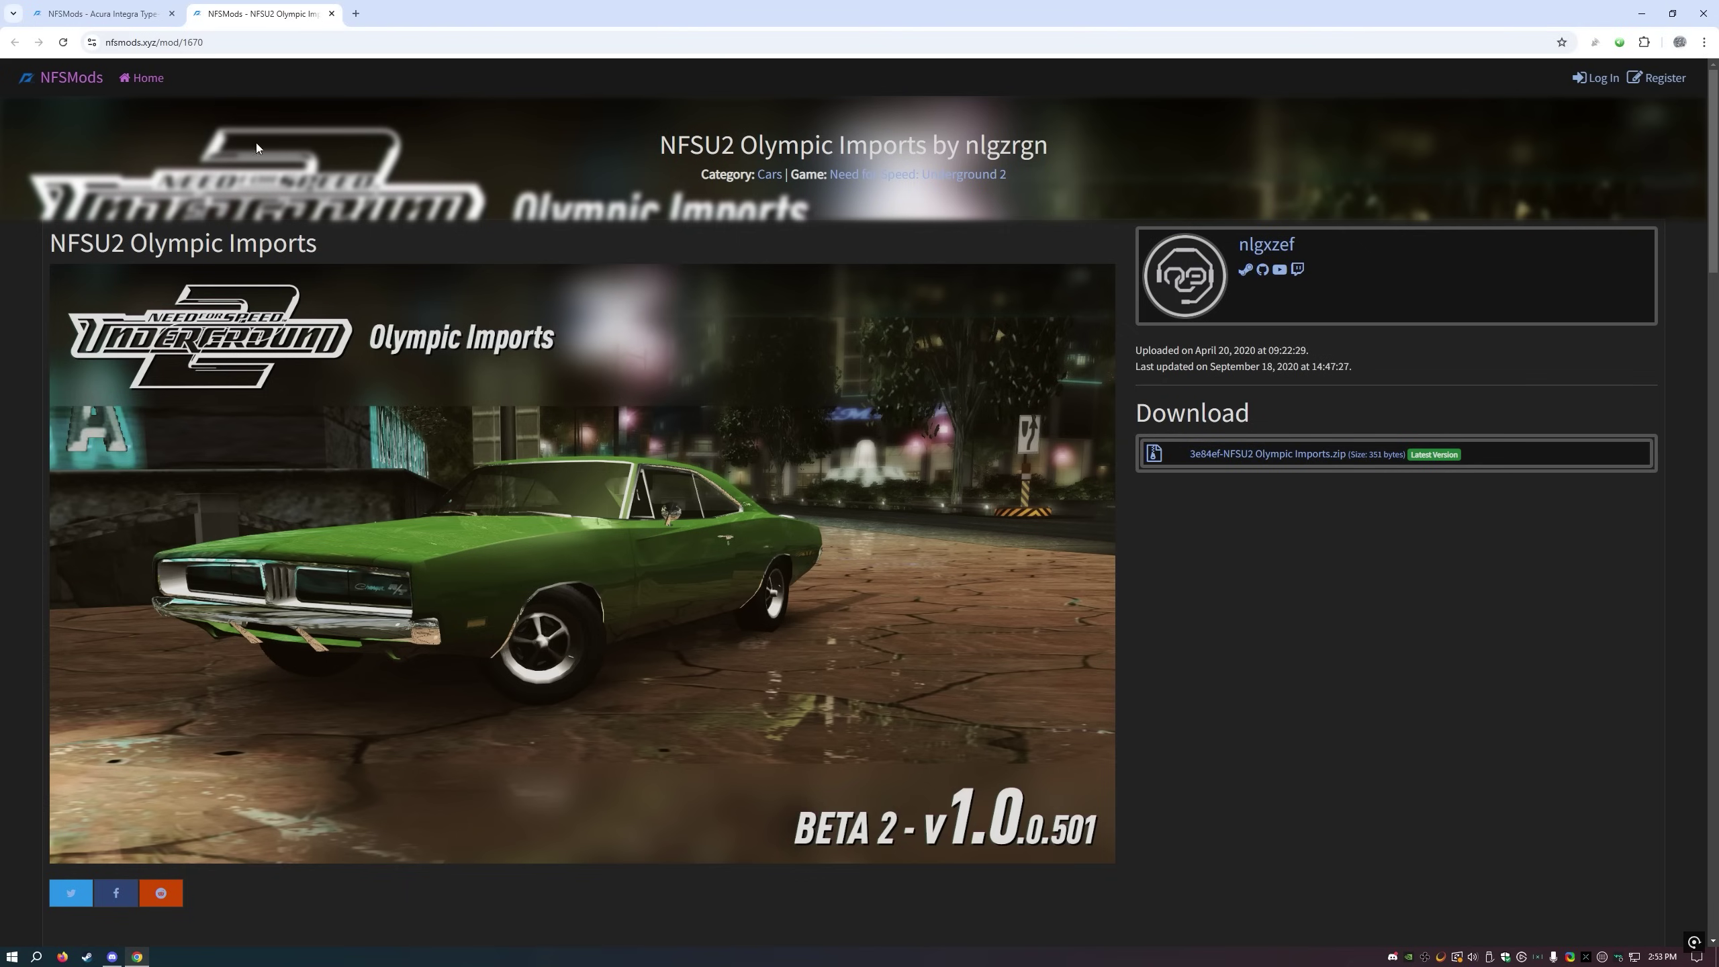
scroll(486, 532, down, 8)
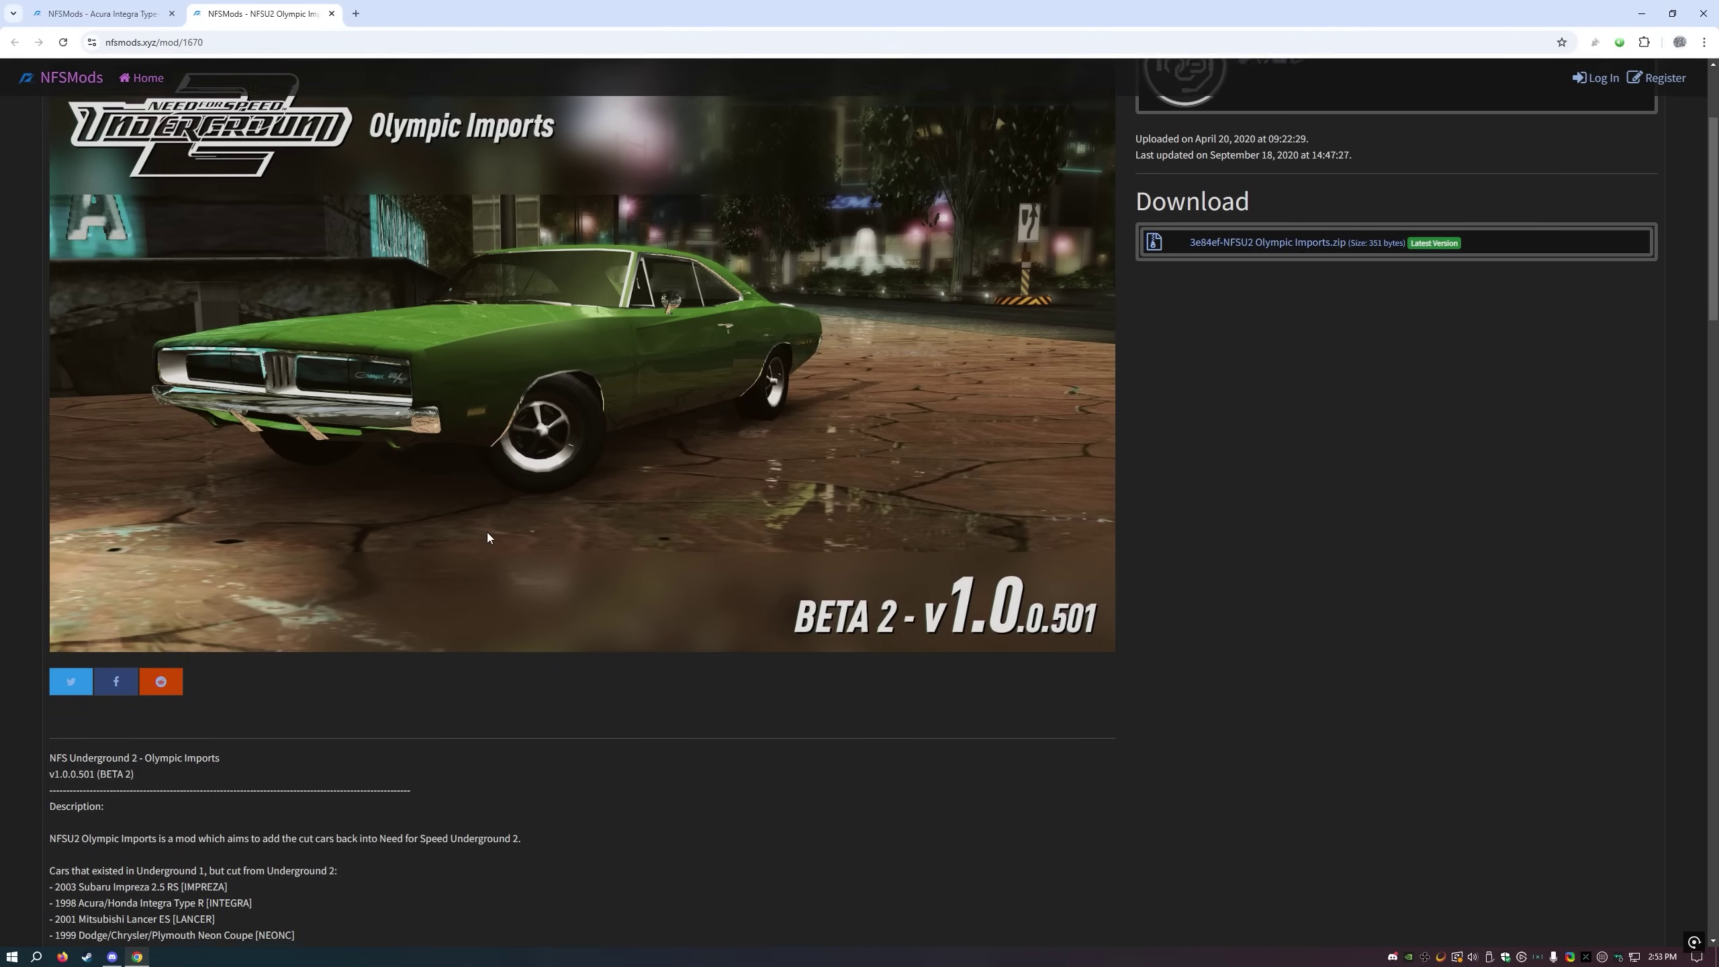
scroll(667, 600, down, 5)
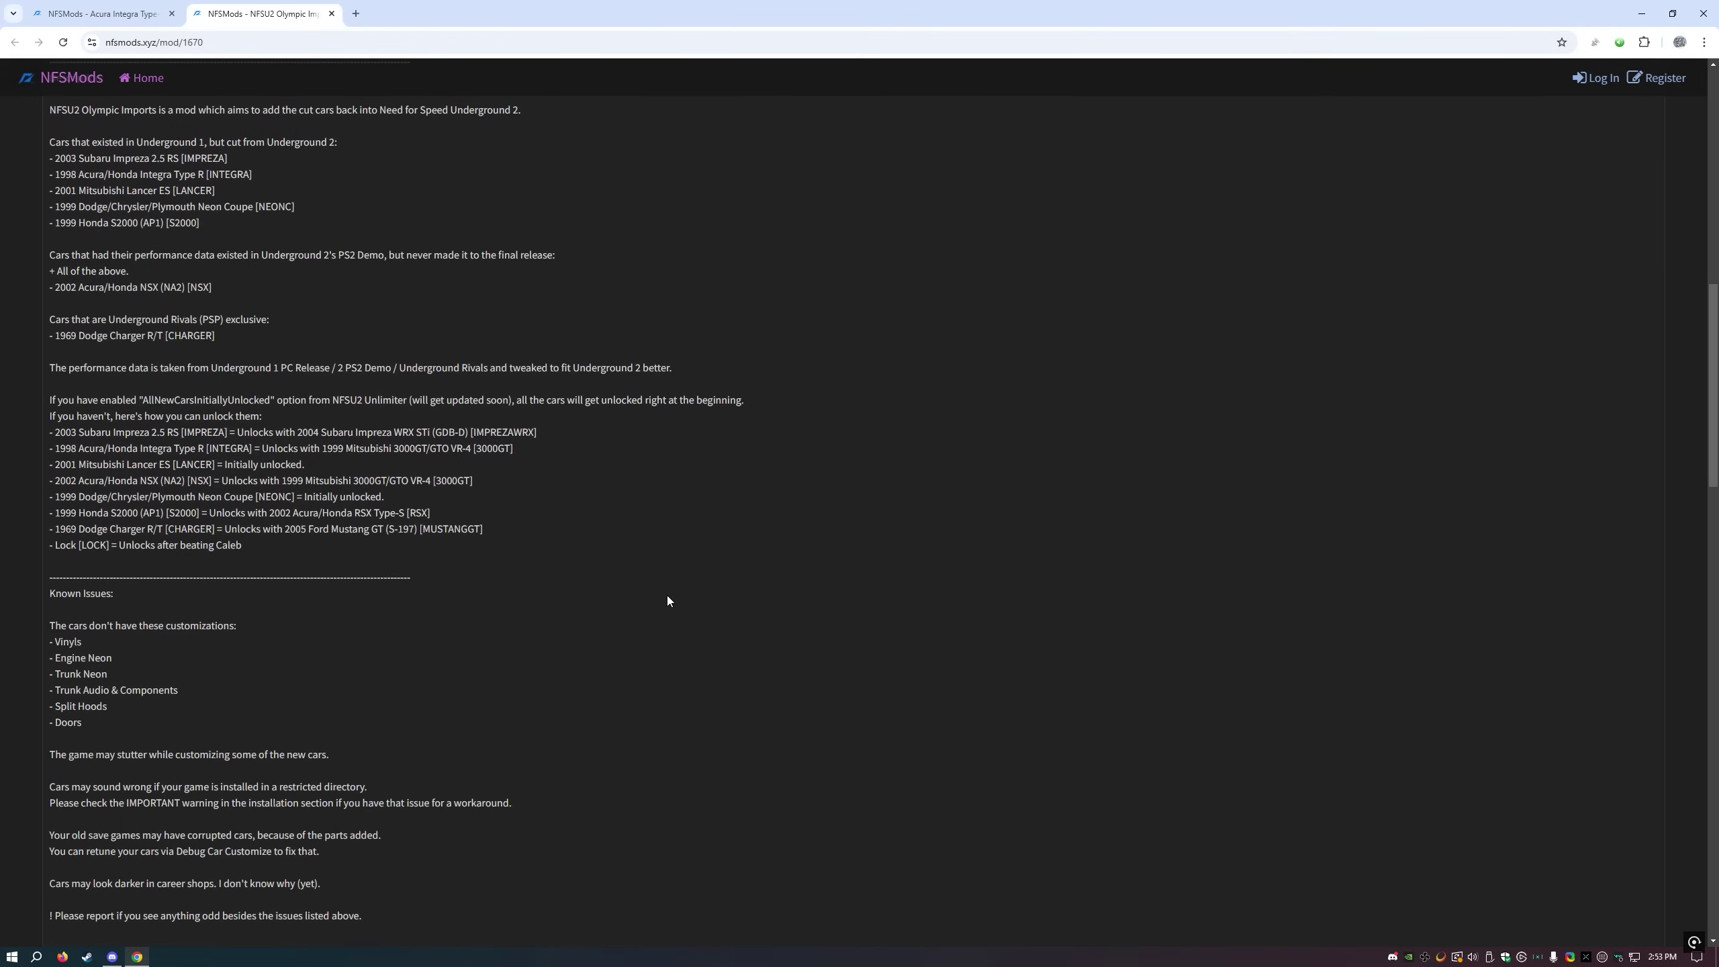
scroll(668, 604, up, 5)
scroll(668, 605, up, 9)
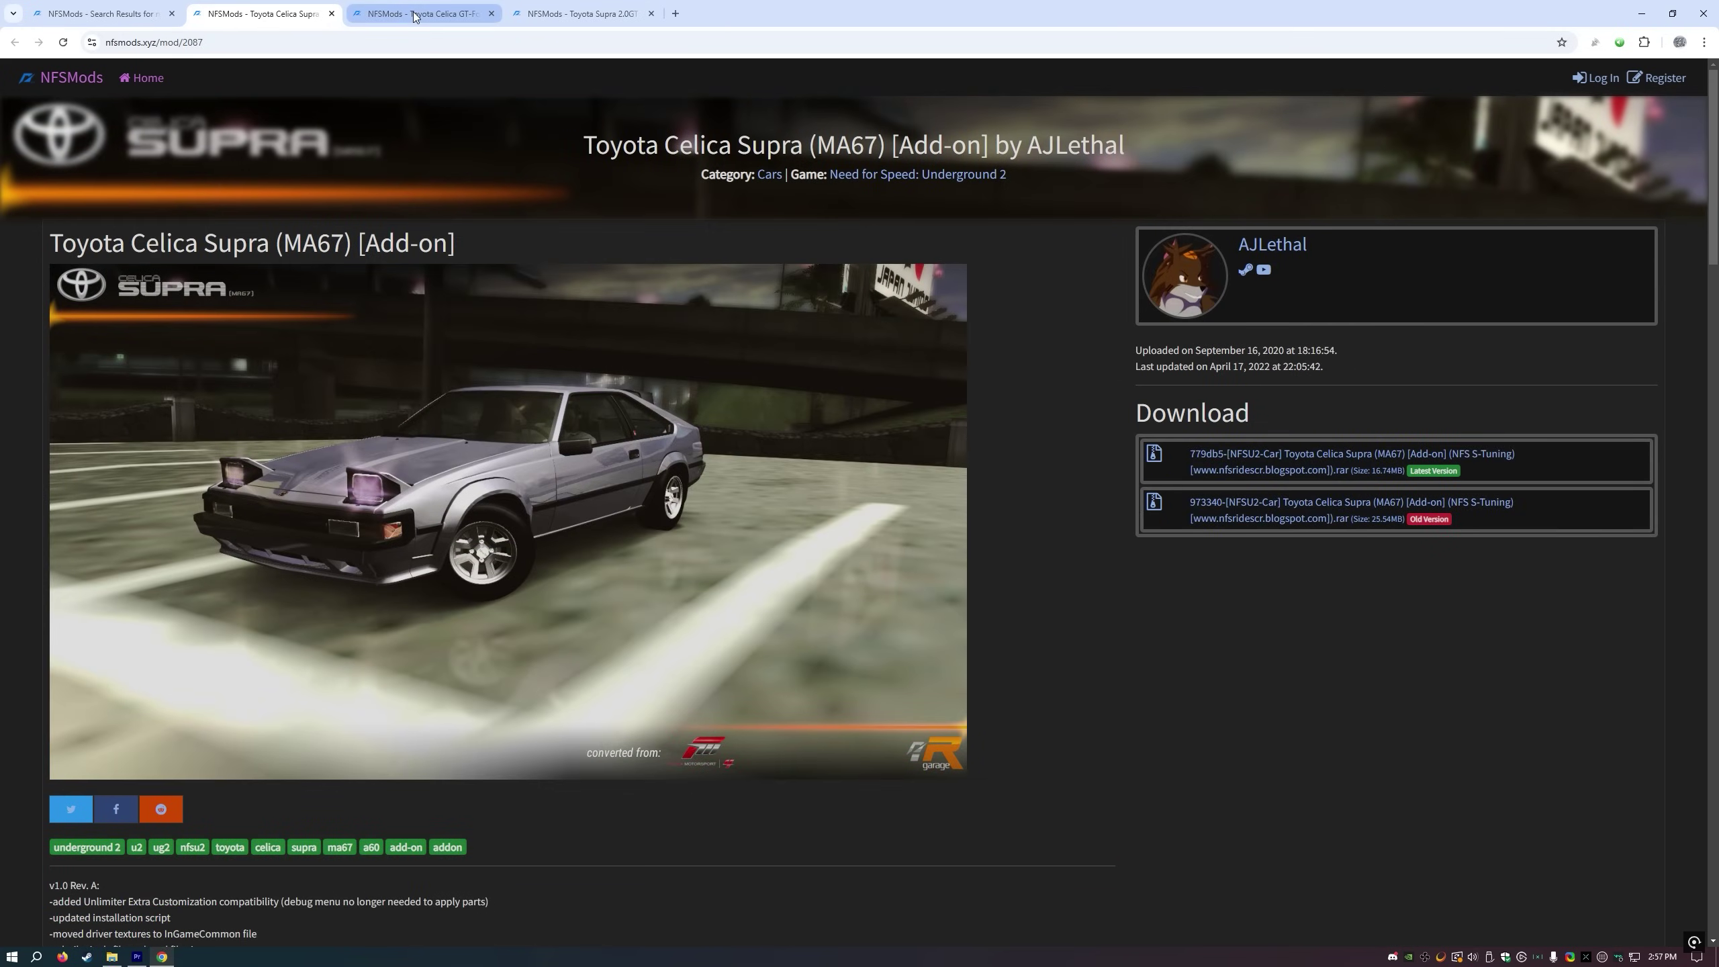
- Review the Toyota Celica GT-Four (ST205) and Toyota Supra 2.0GT Twin Turbo (GA70) mod pages, including the Supra's installation notes and screenshots
click(414, 16)
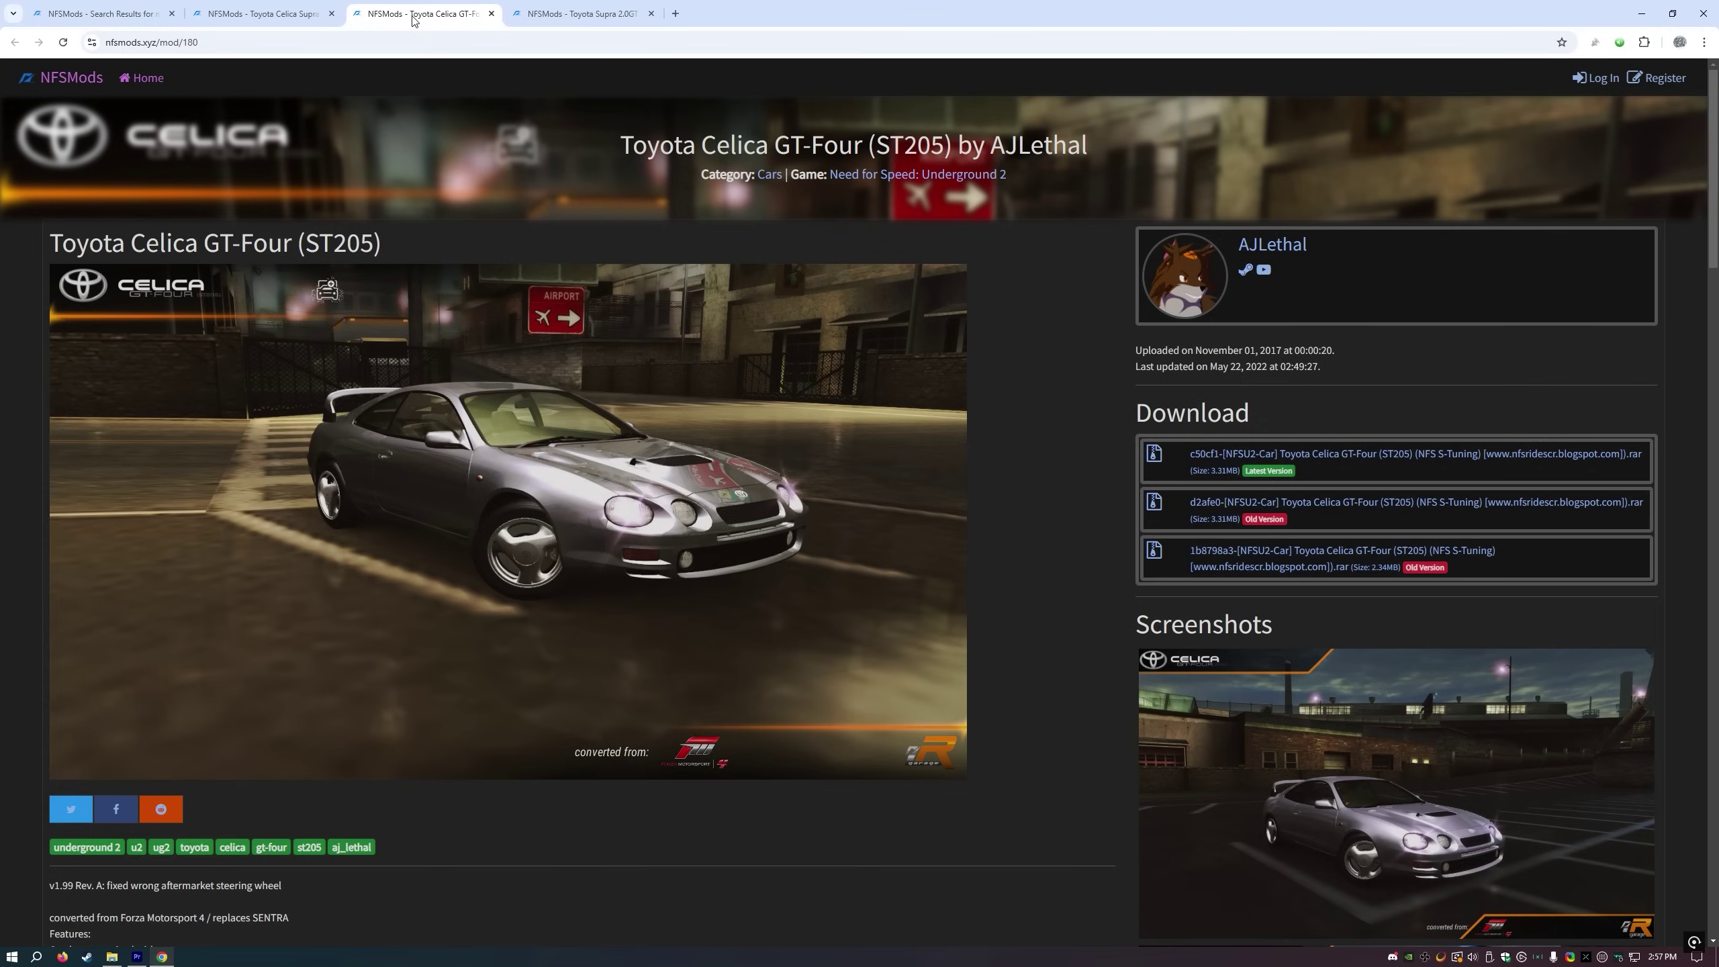
click(547, 17)
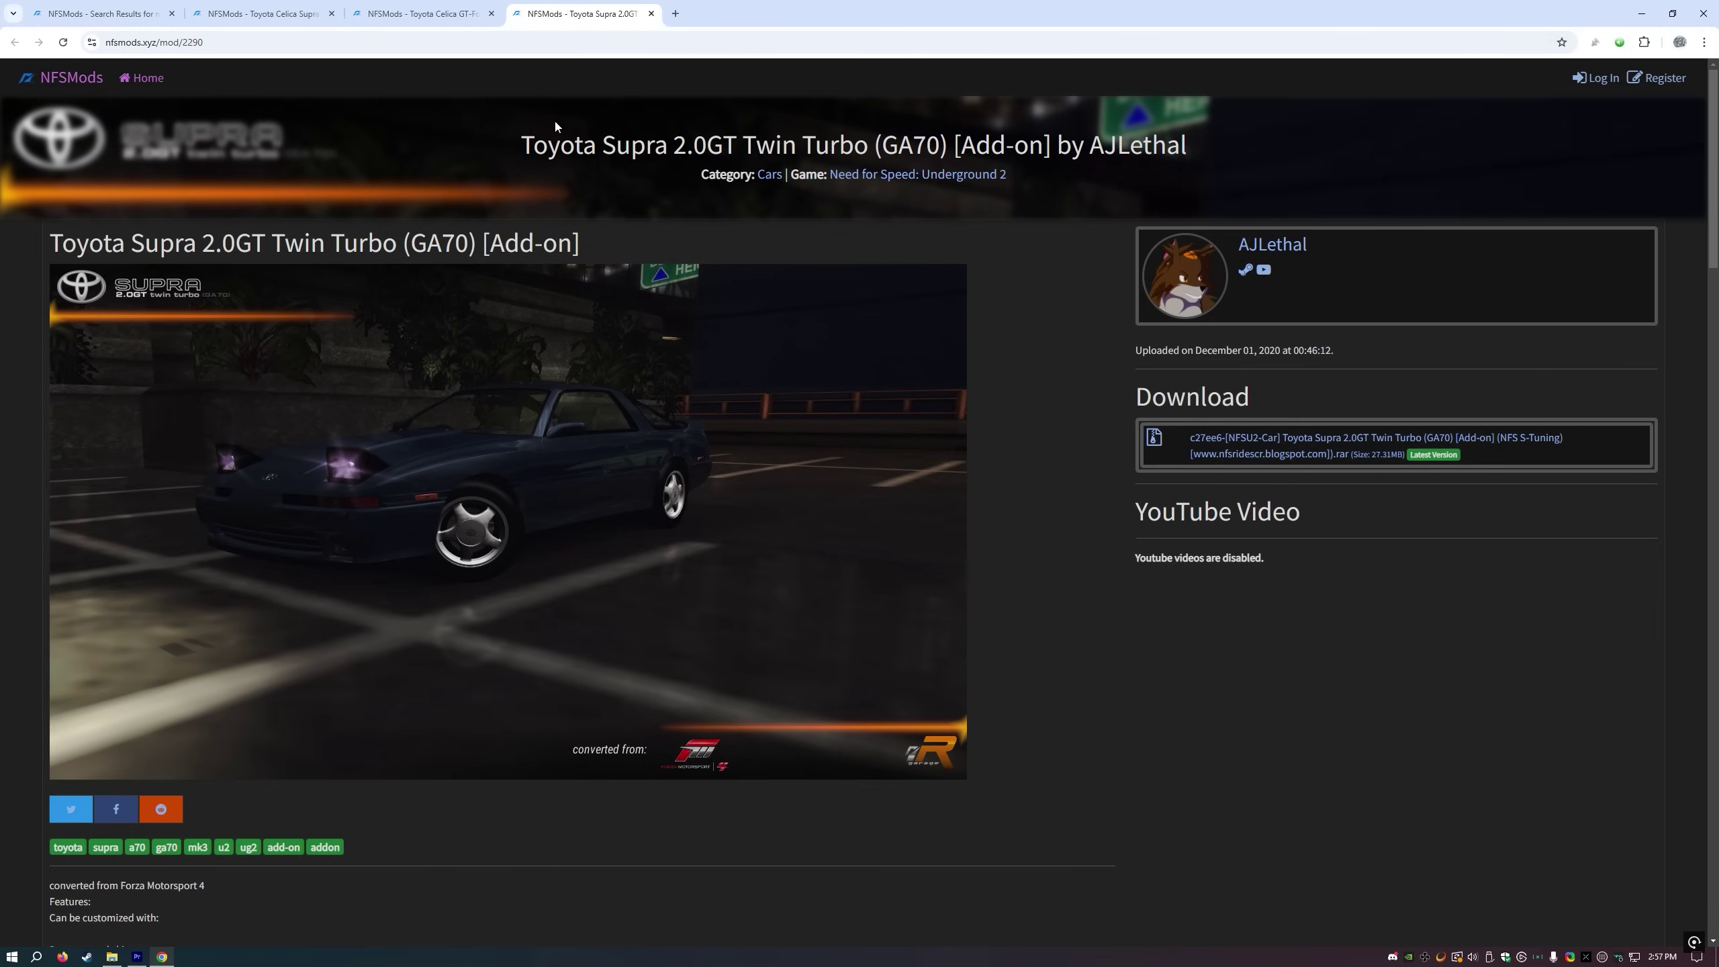
scroll(546, 382, down, 5)
scroll(538, 492, down, 12)
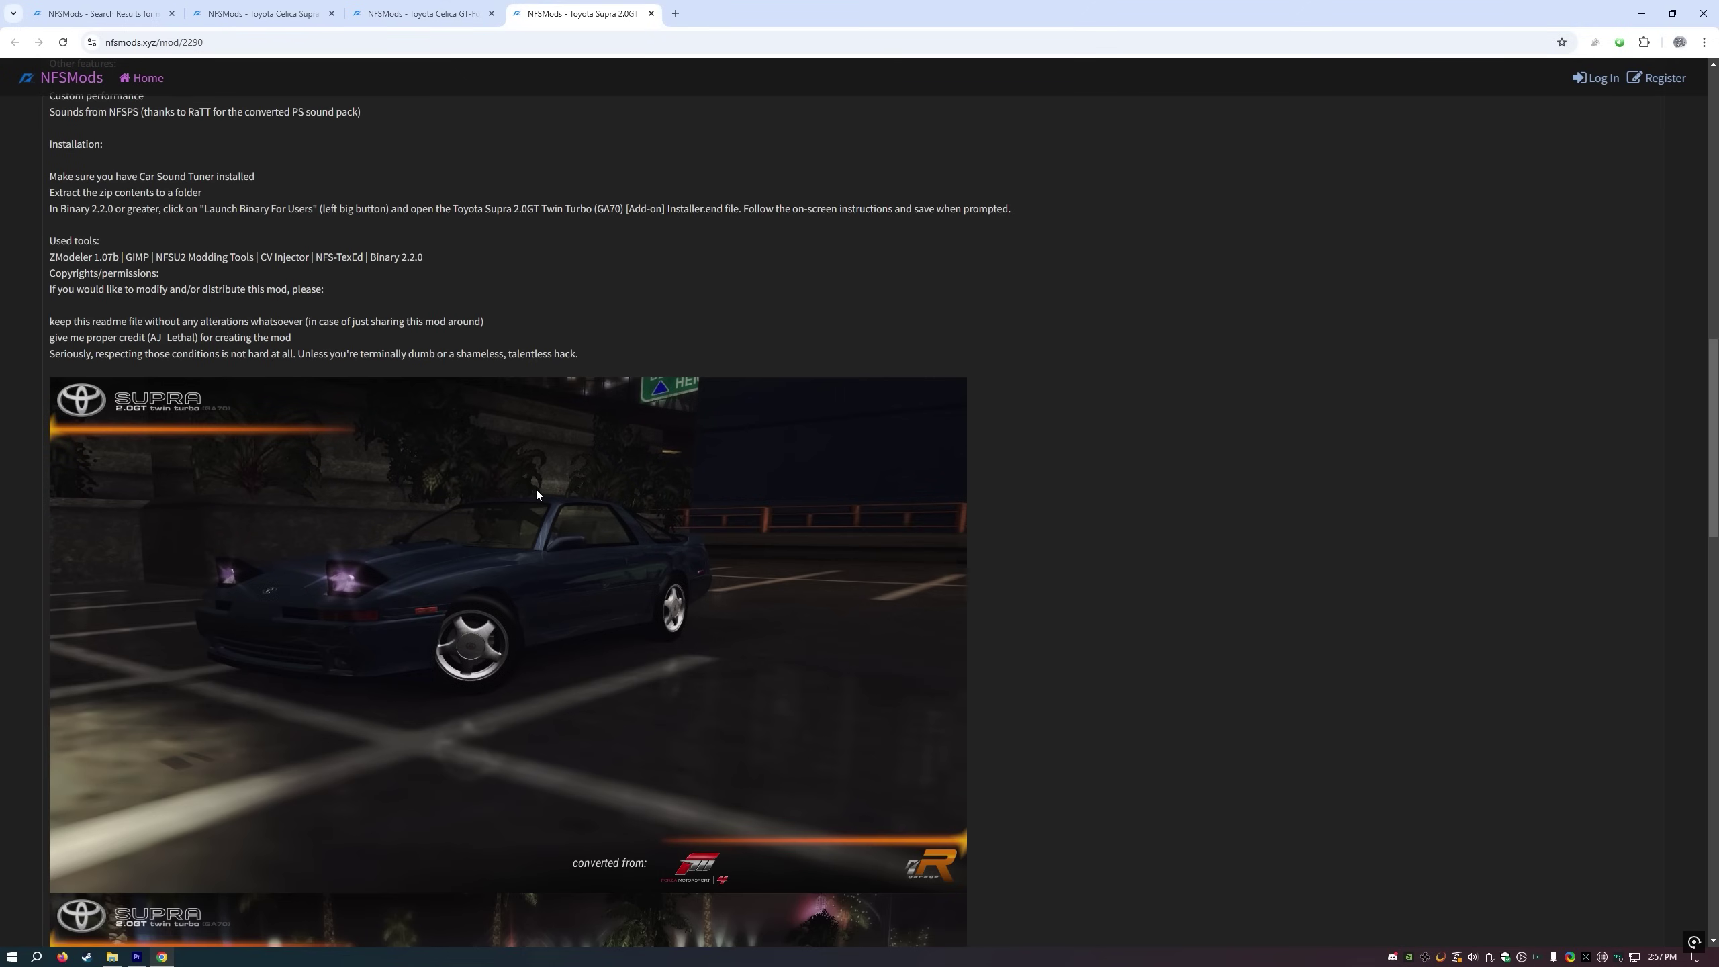
scroll(536, 489, down, 2)
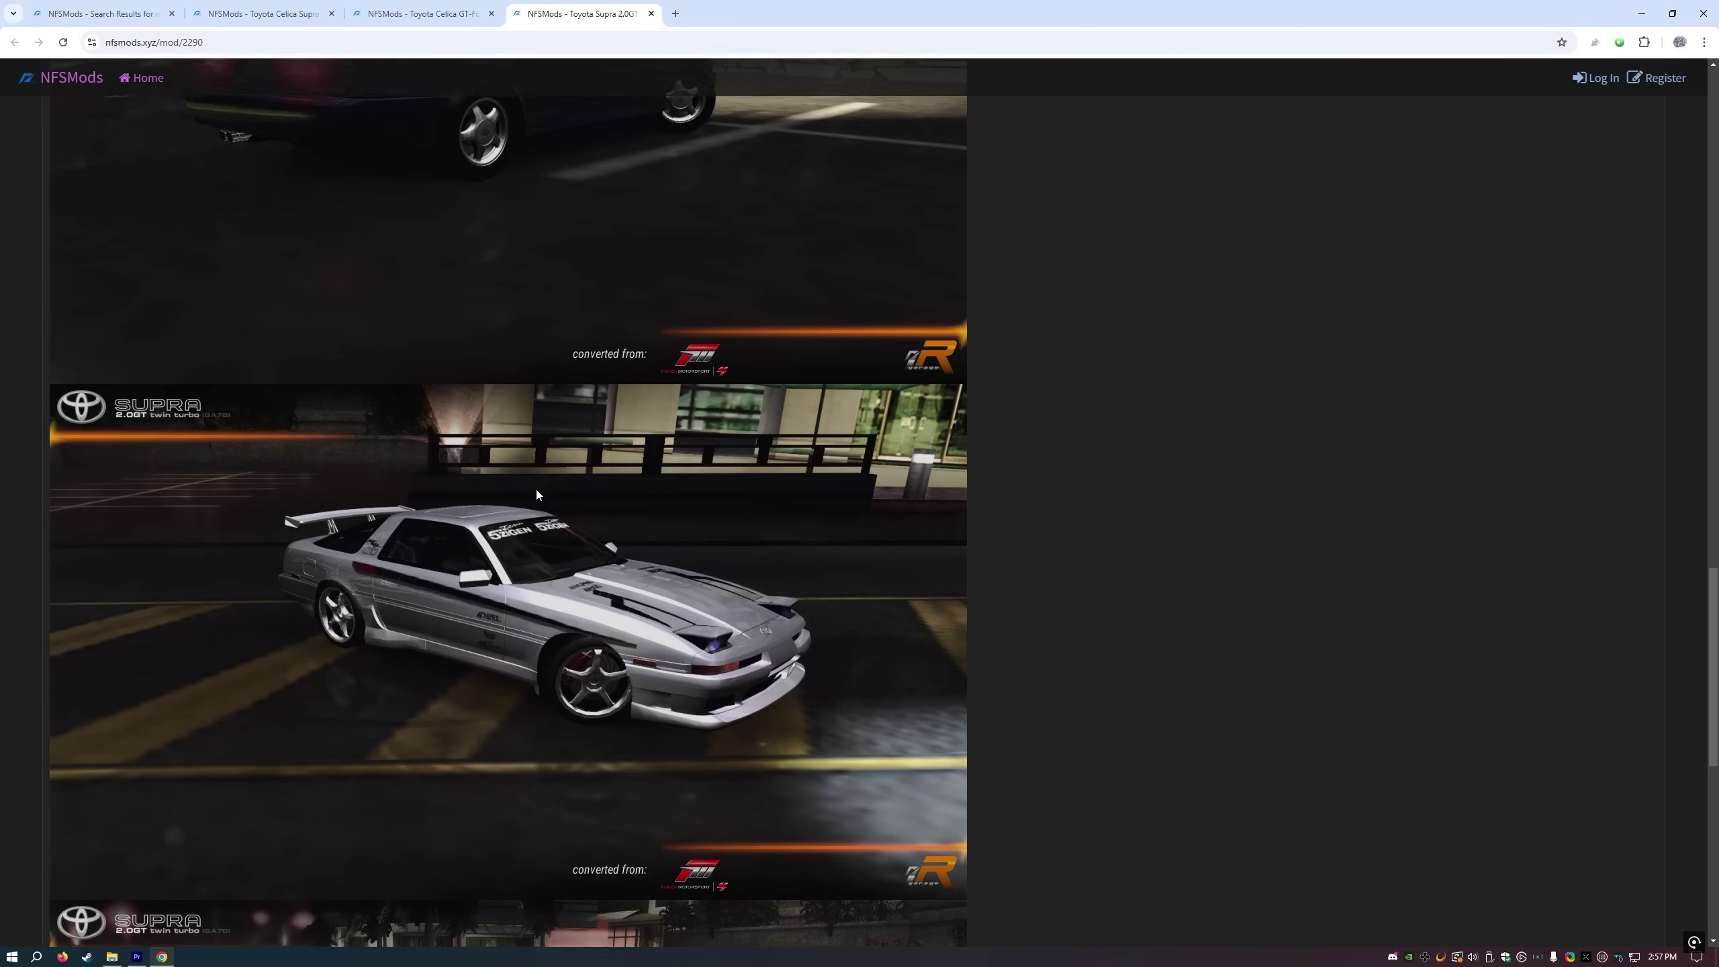
scroll(961, 514, down, 8)
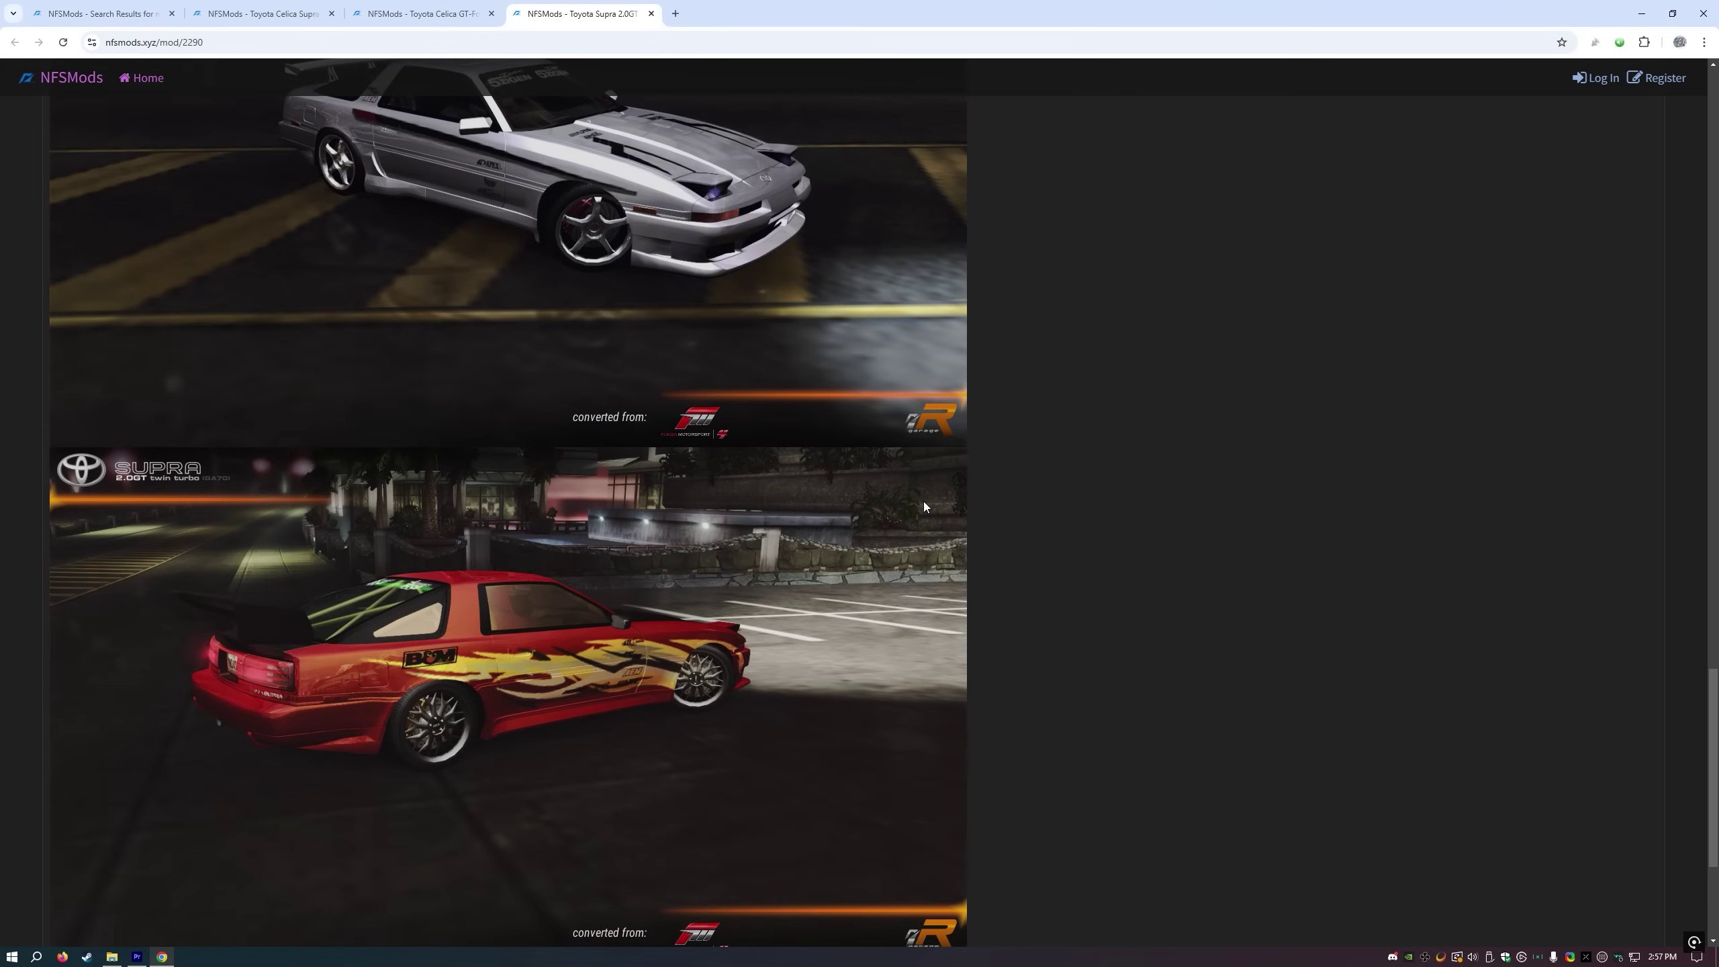
scroll(923, 506, up, 10)
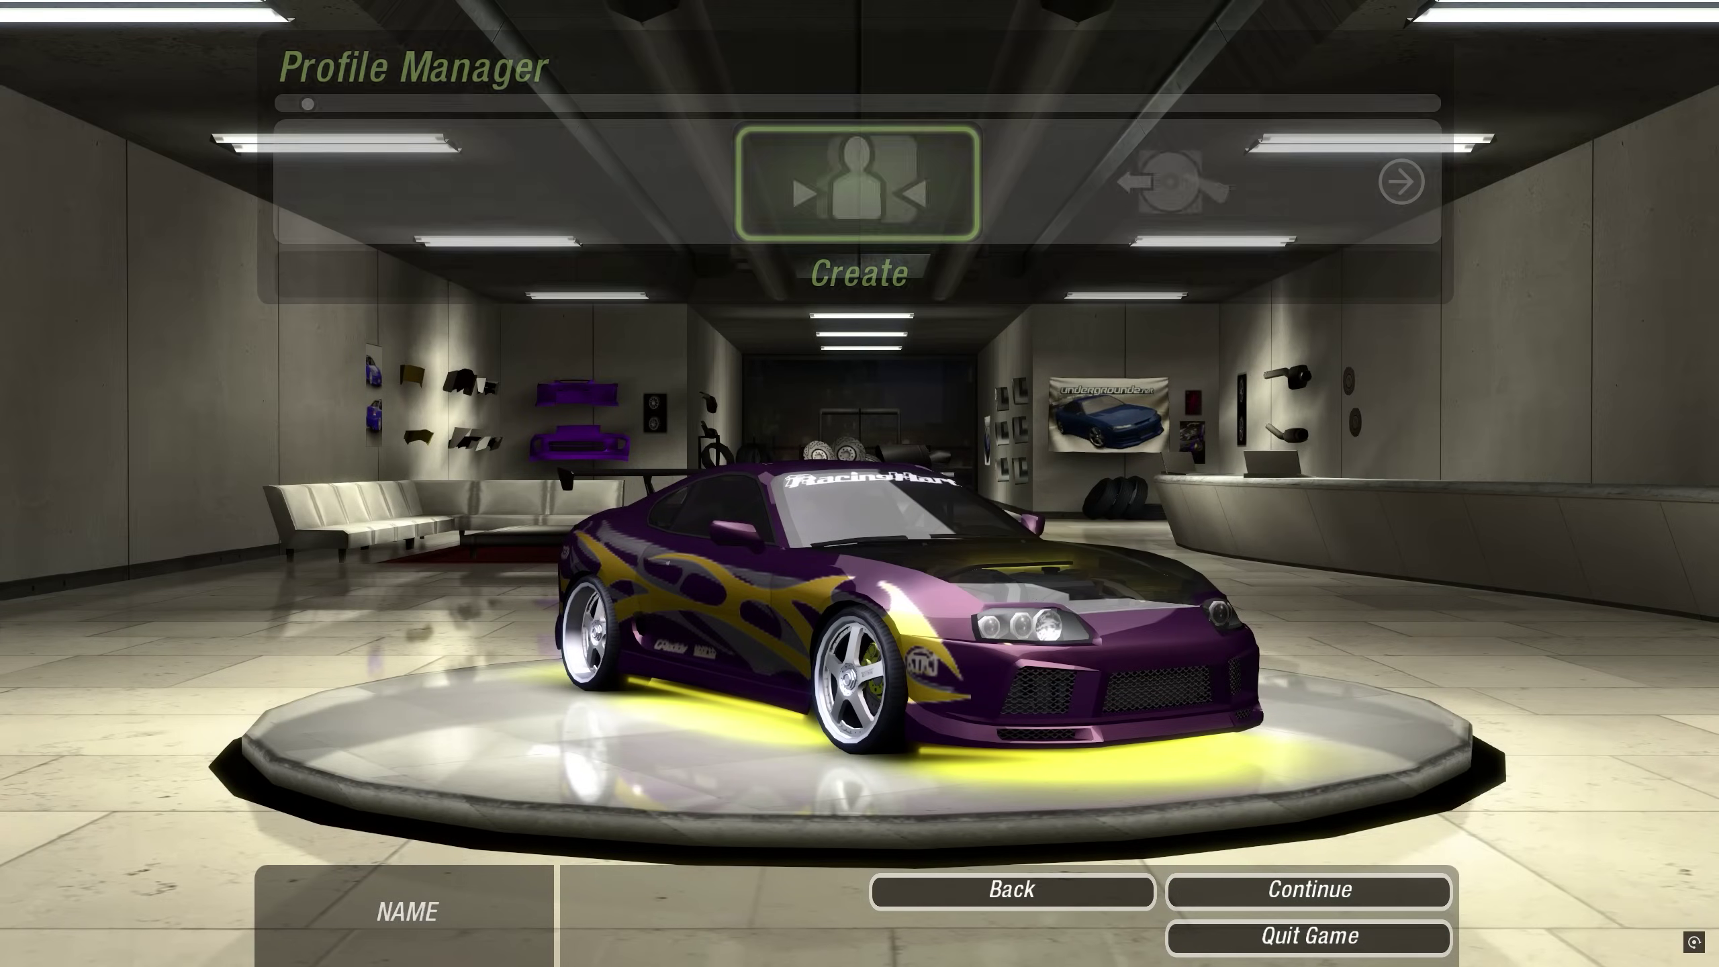
- Create a new profile in the game's Profile Manager, agreeing to discard unsaved changes to the current one
key(Return)
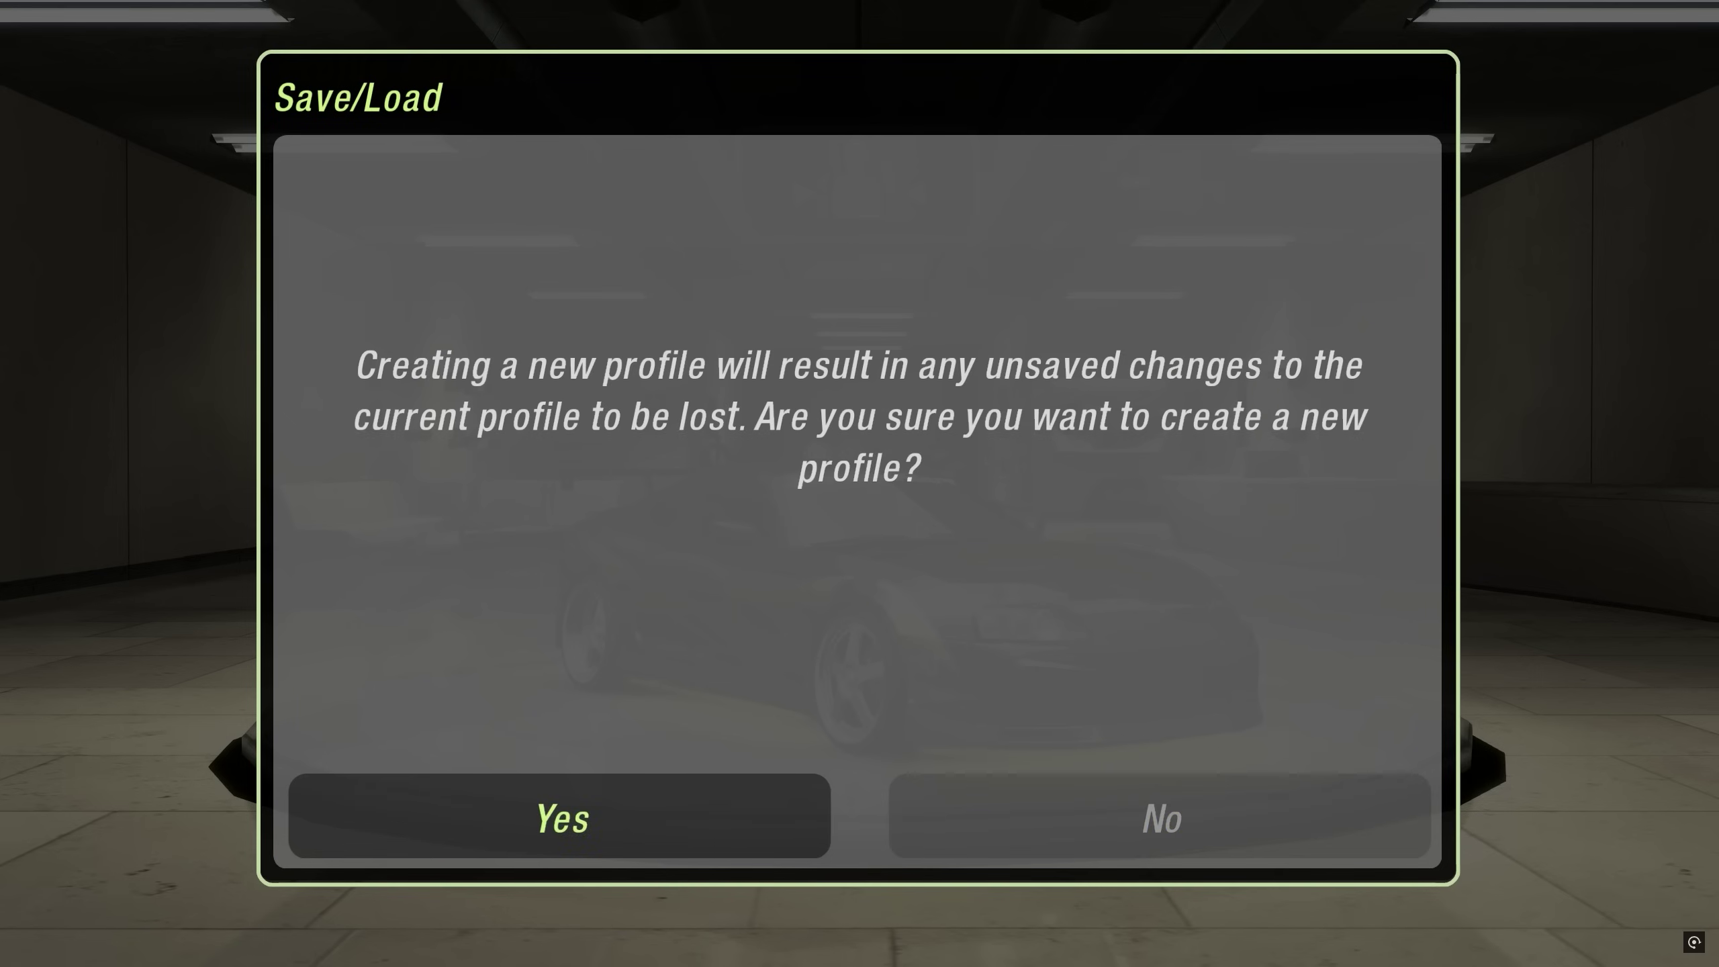
key(Return)
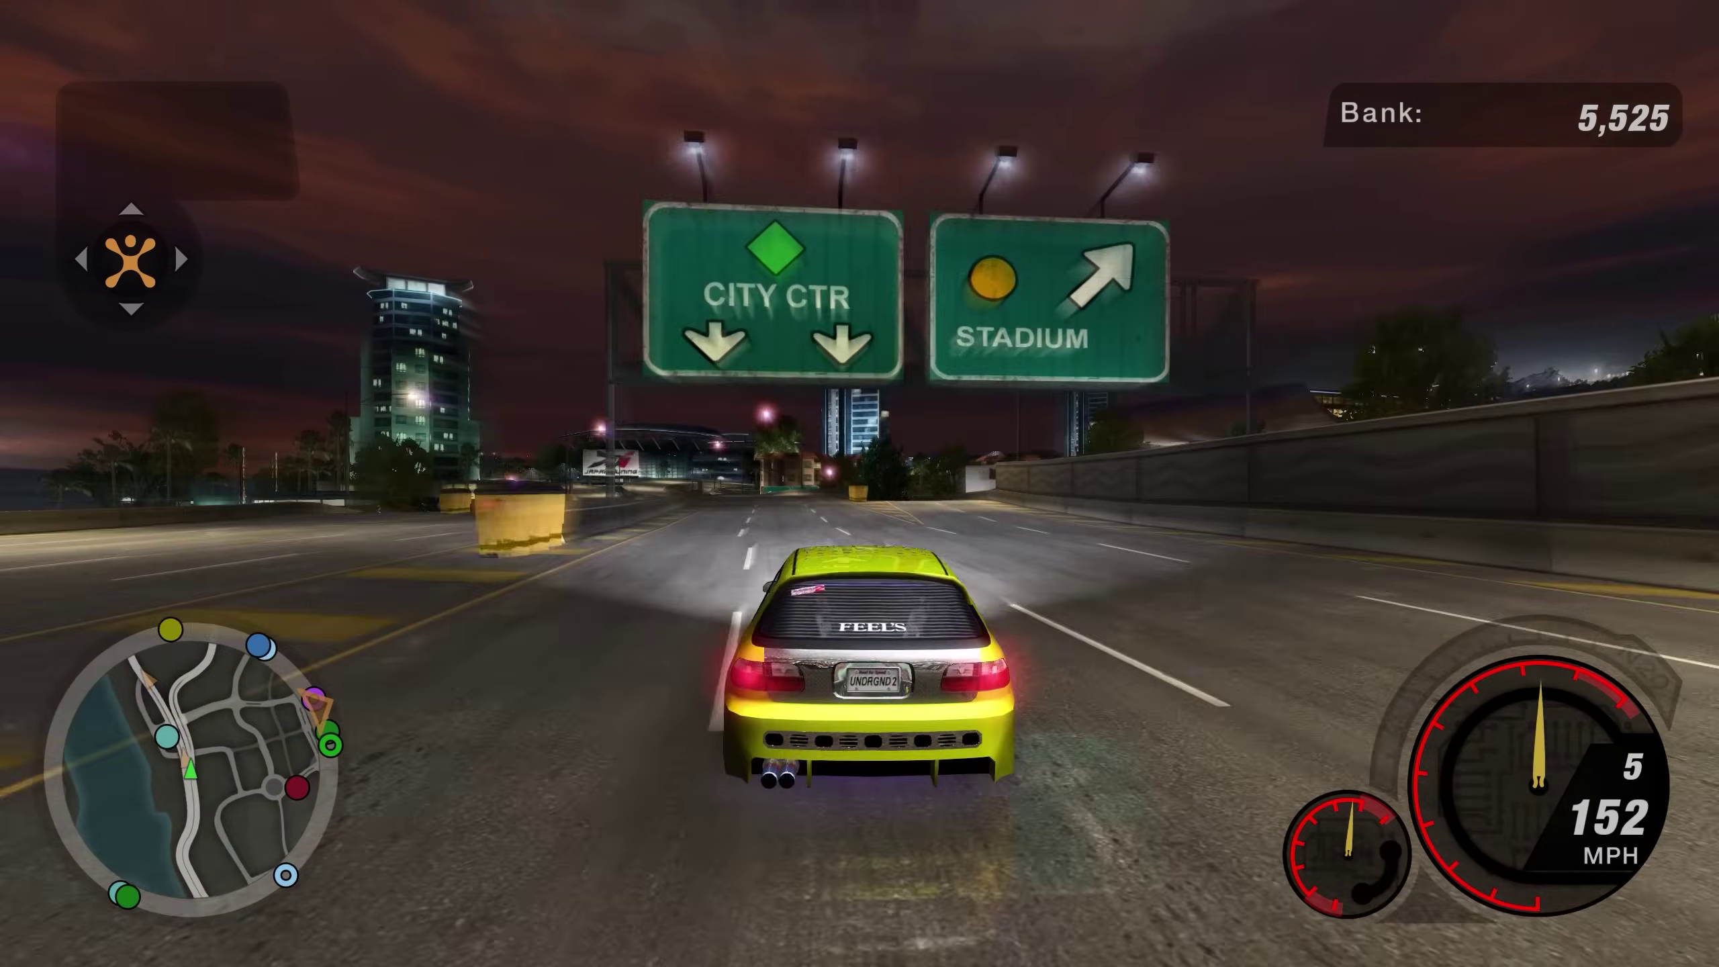
- Test-drive the yellow hatchback in free roam along the Bayview highway past the Stadium towards City Center
key(Up)
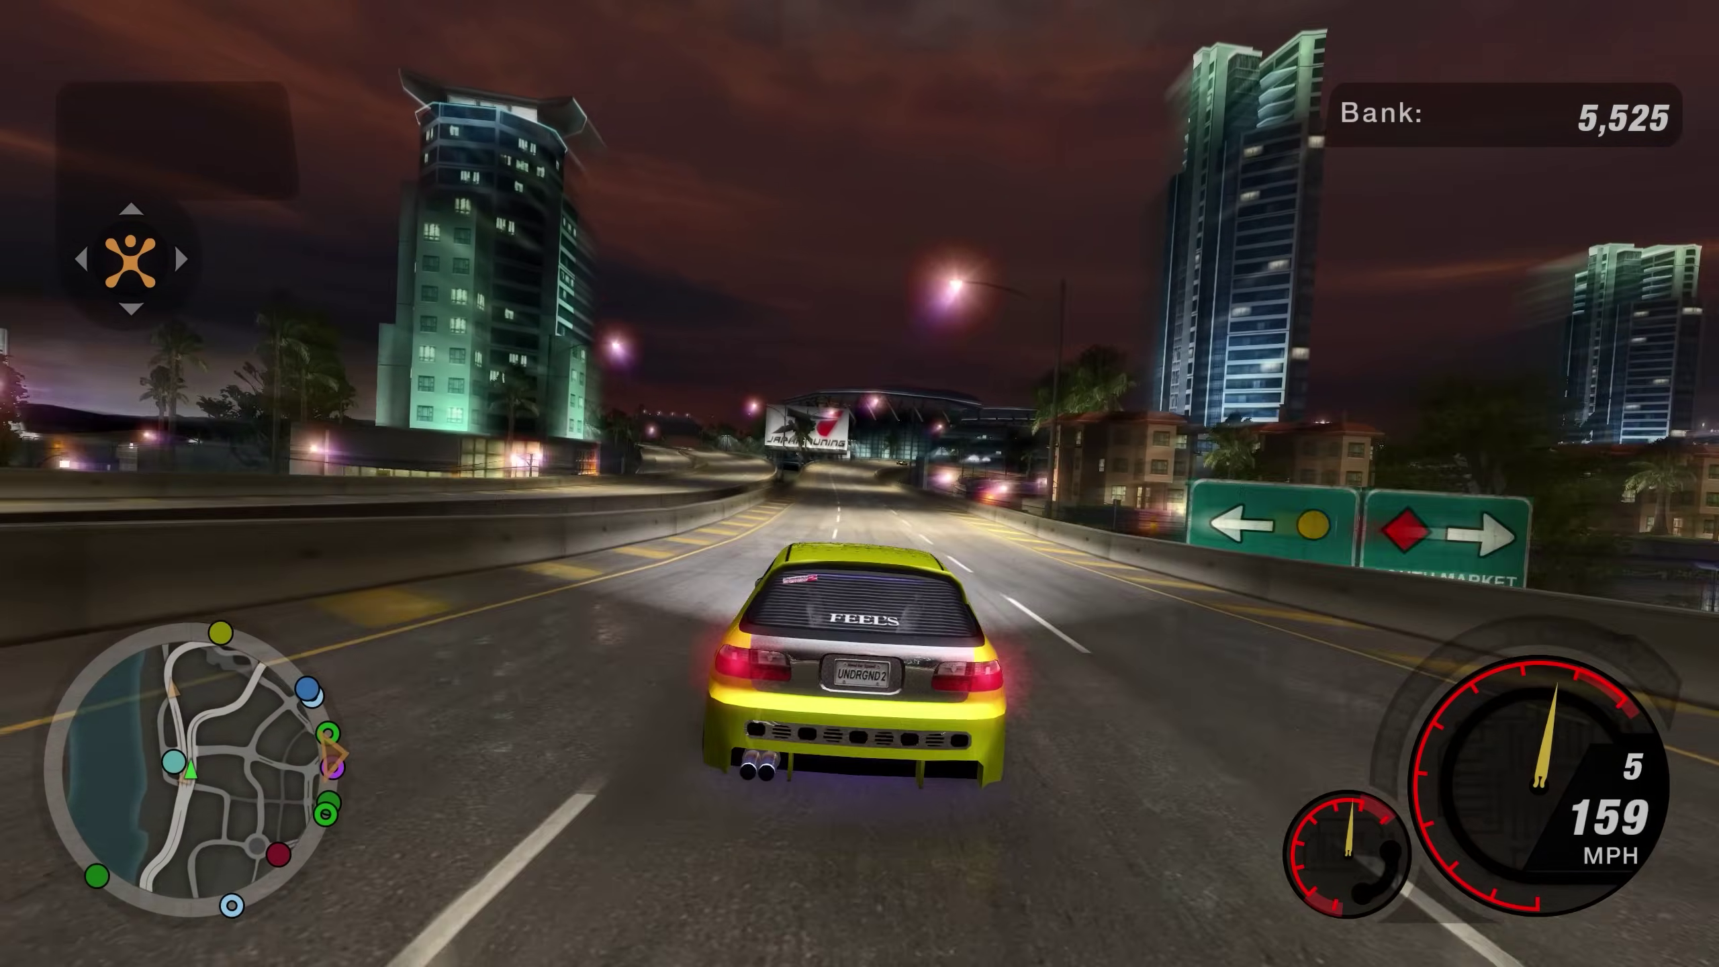
key(Down)
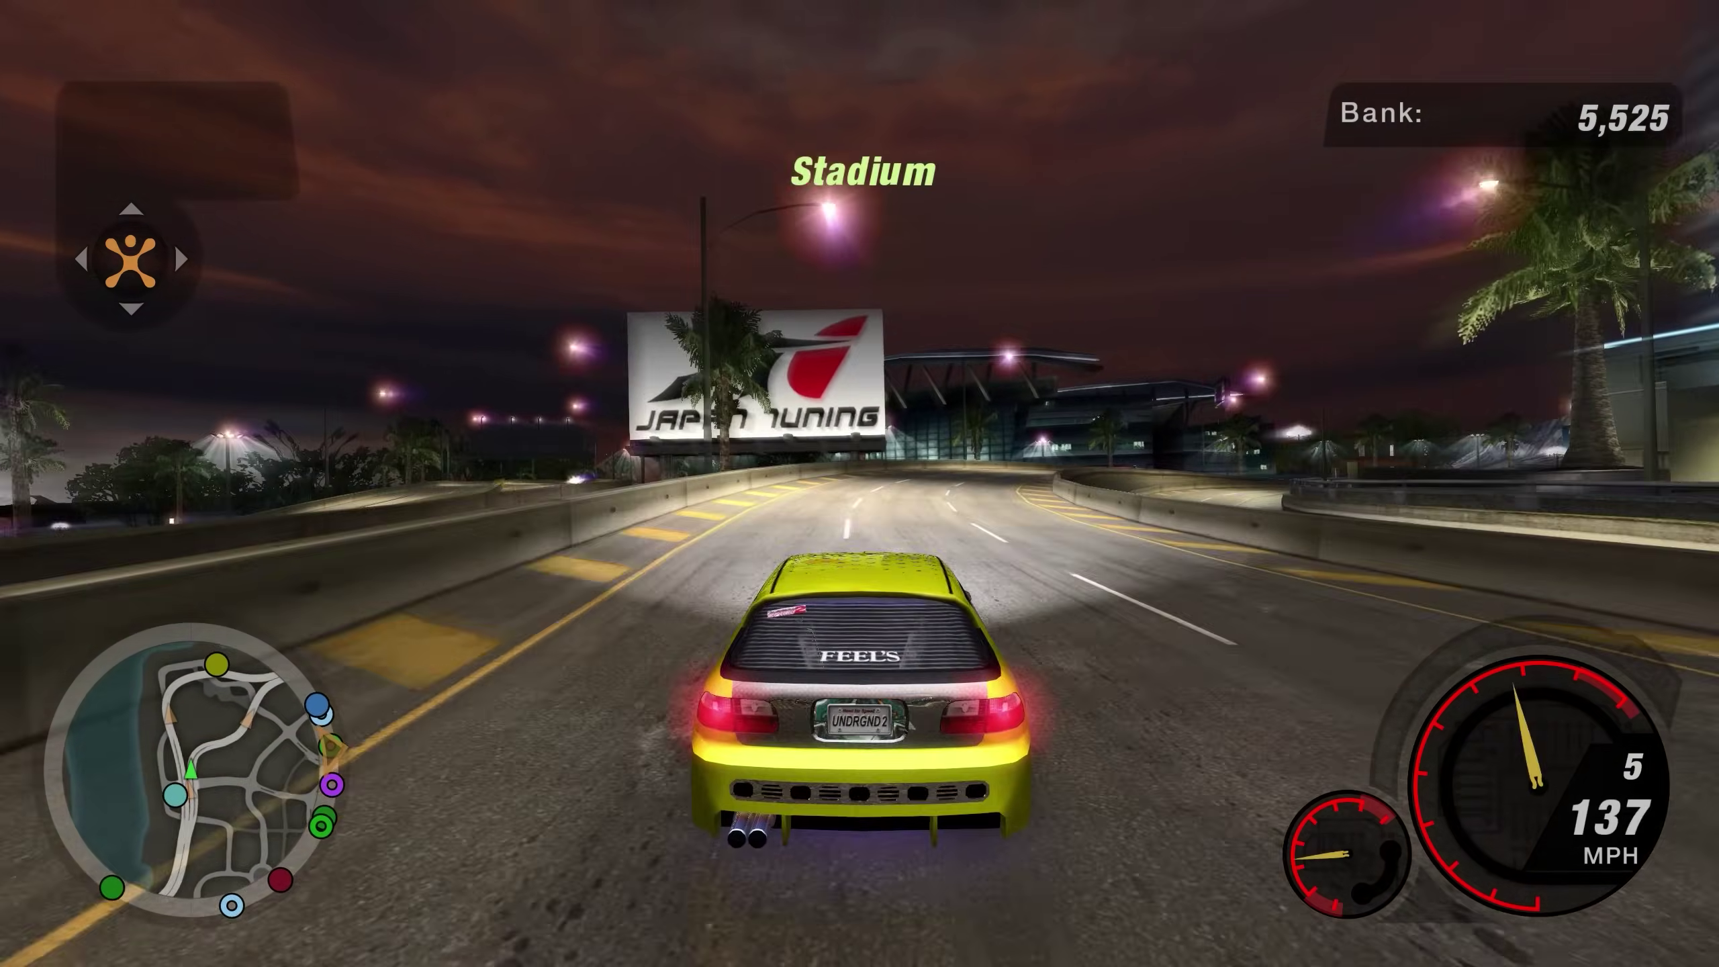
key(Right)
key(Up)
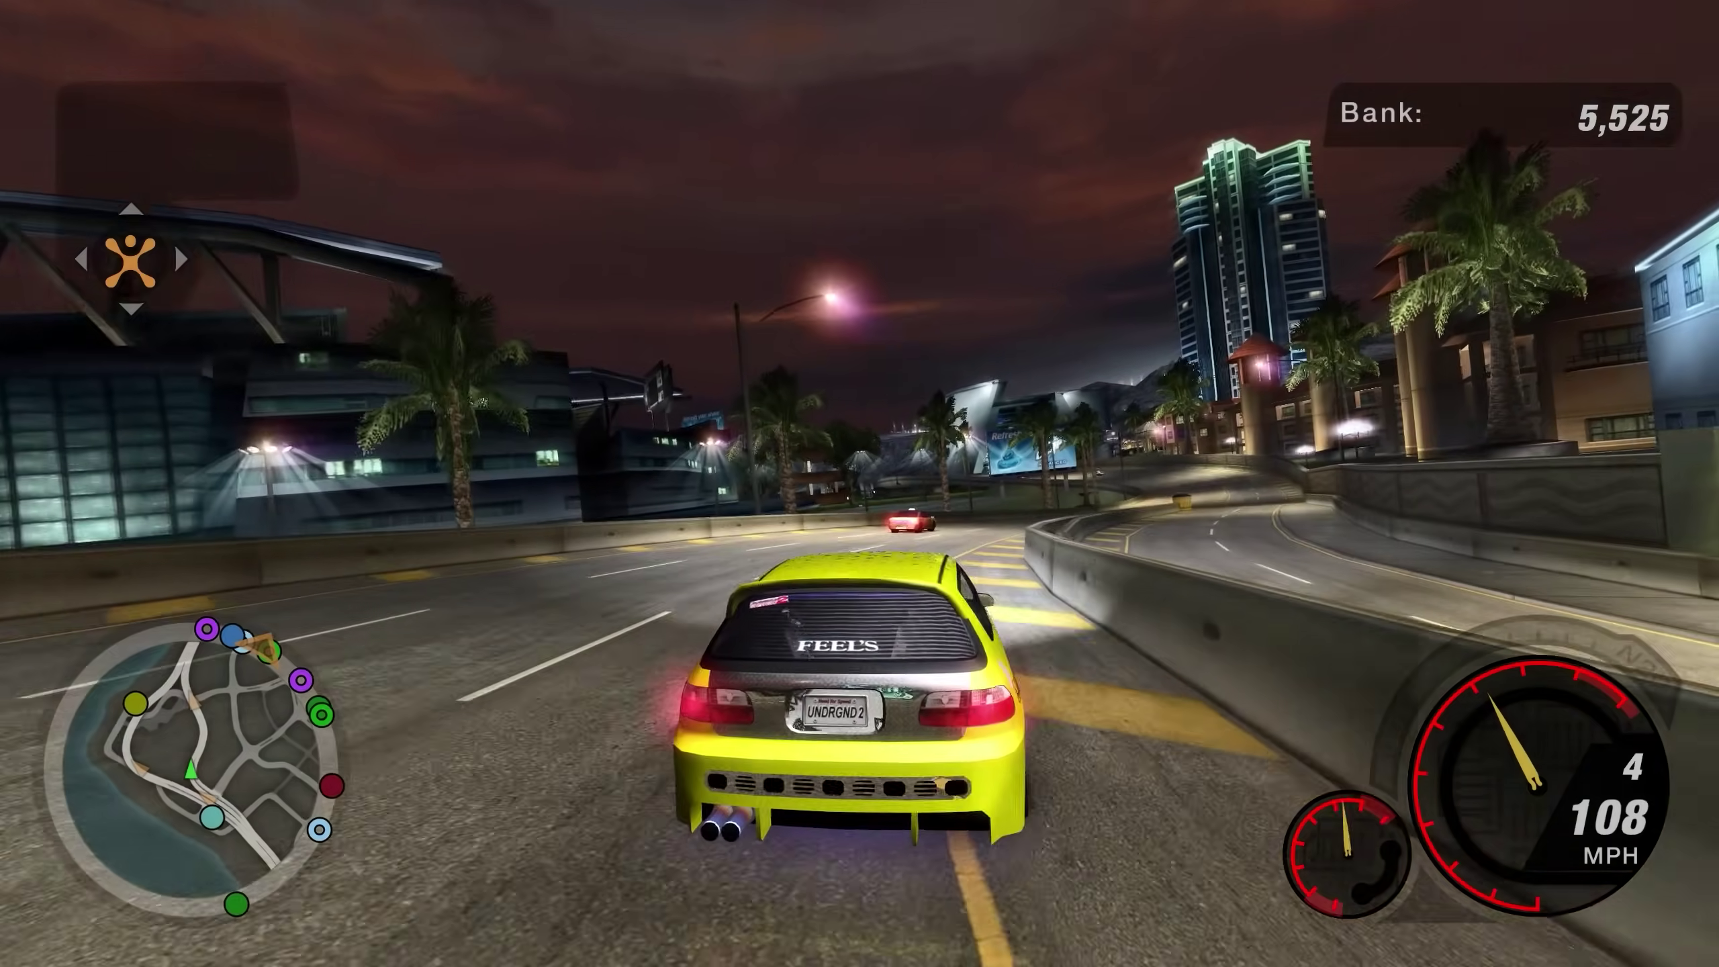
key(Up)
key(Right)
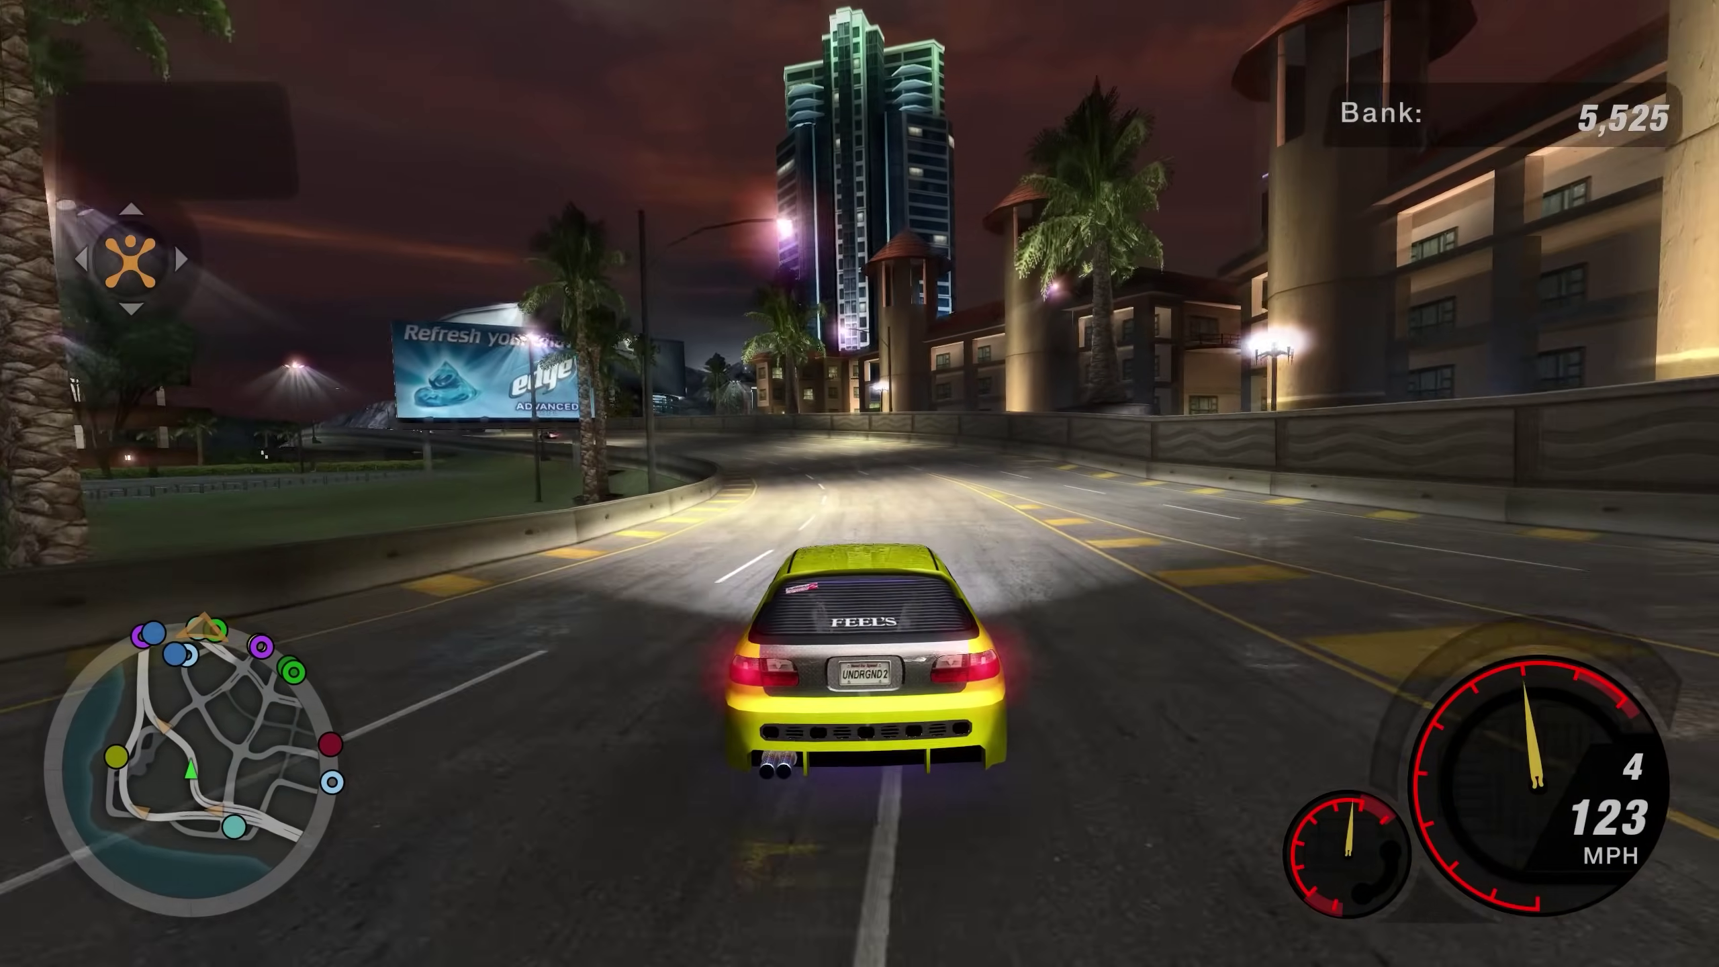
key(Up)
key(Left)
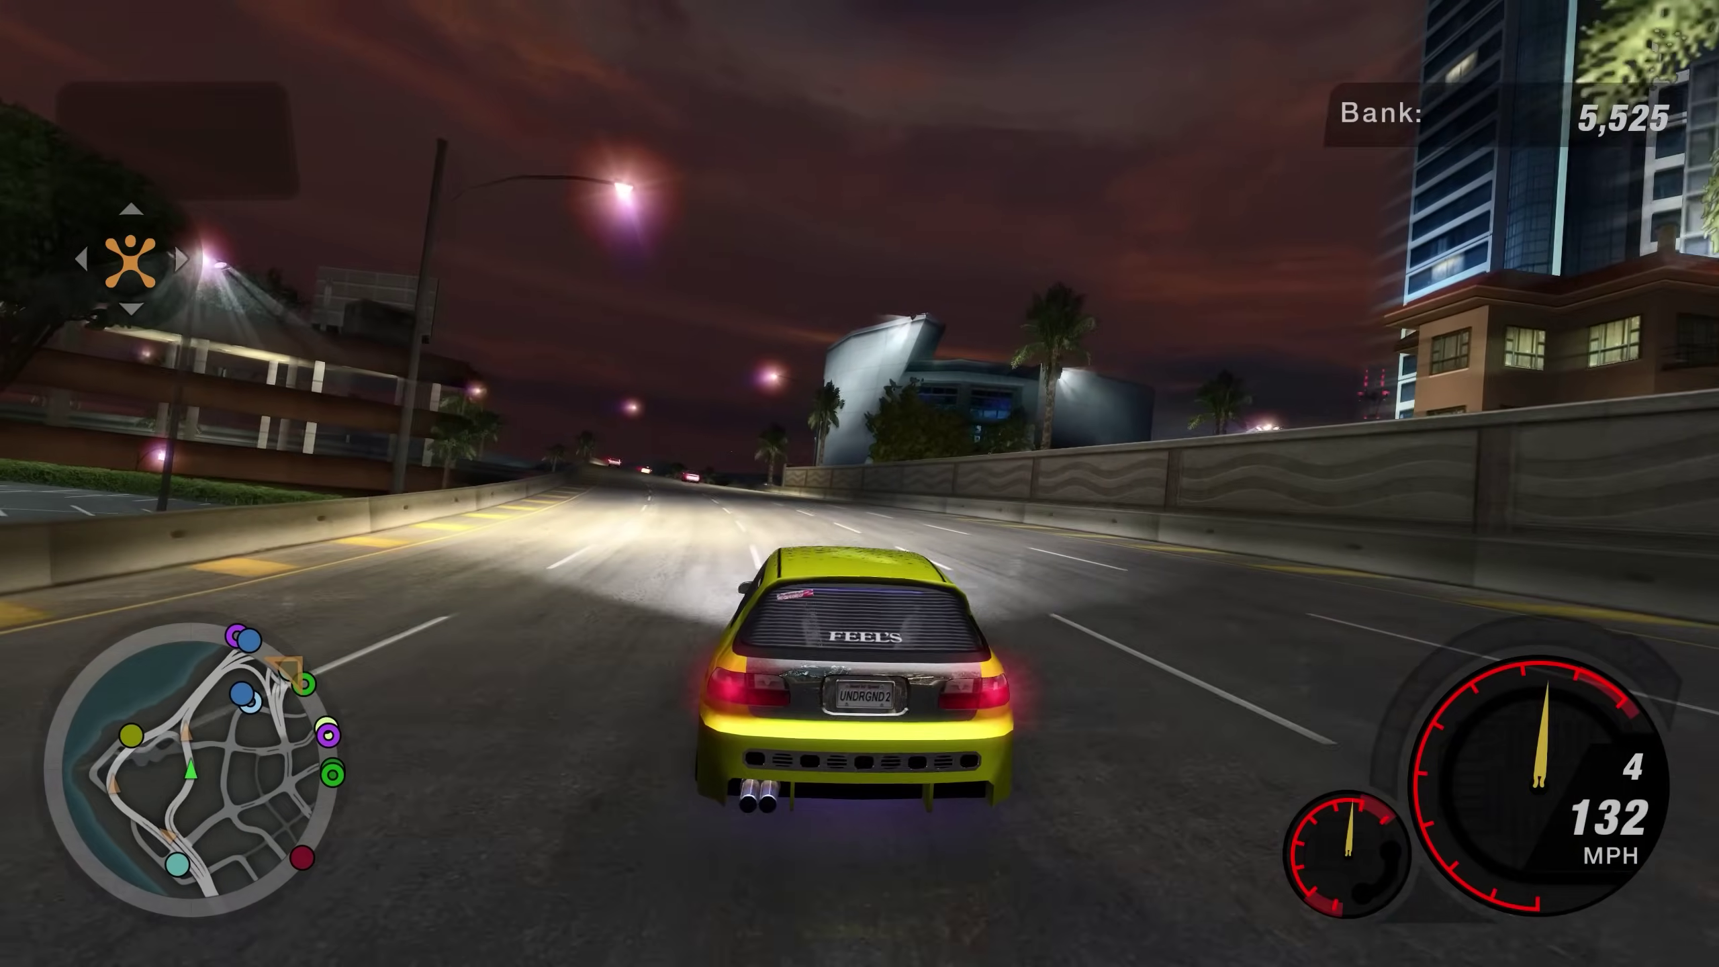
key(Up)
key(Right)
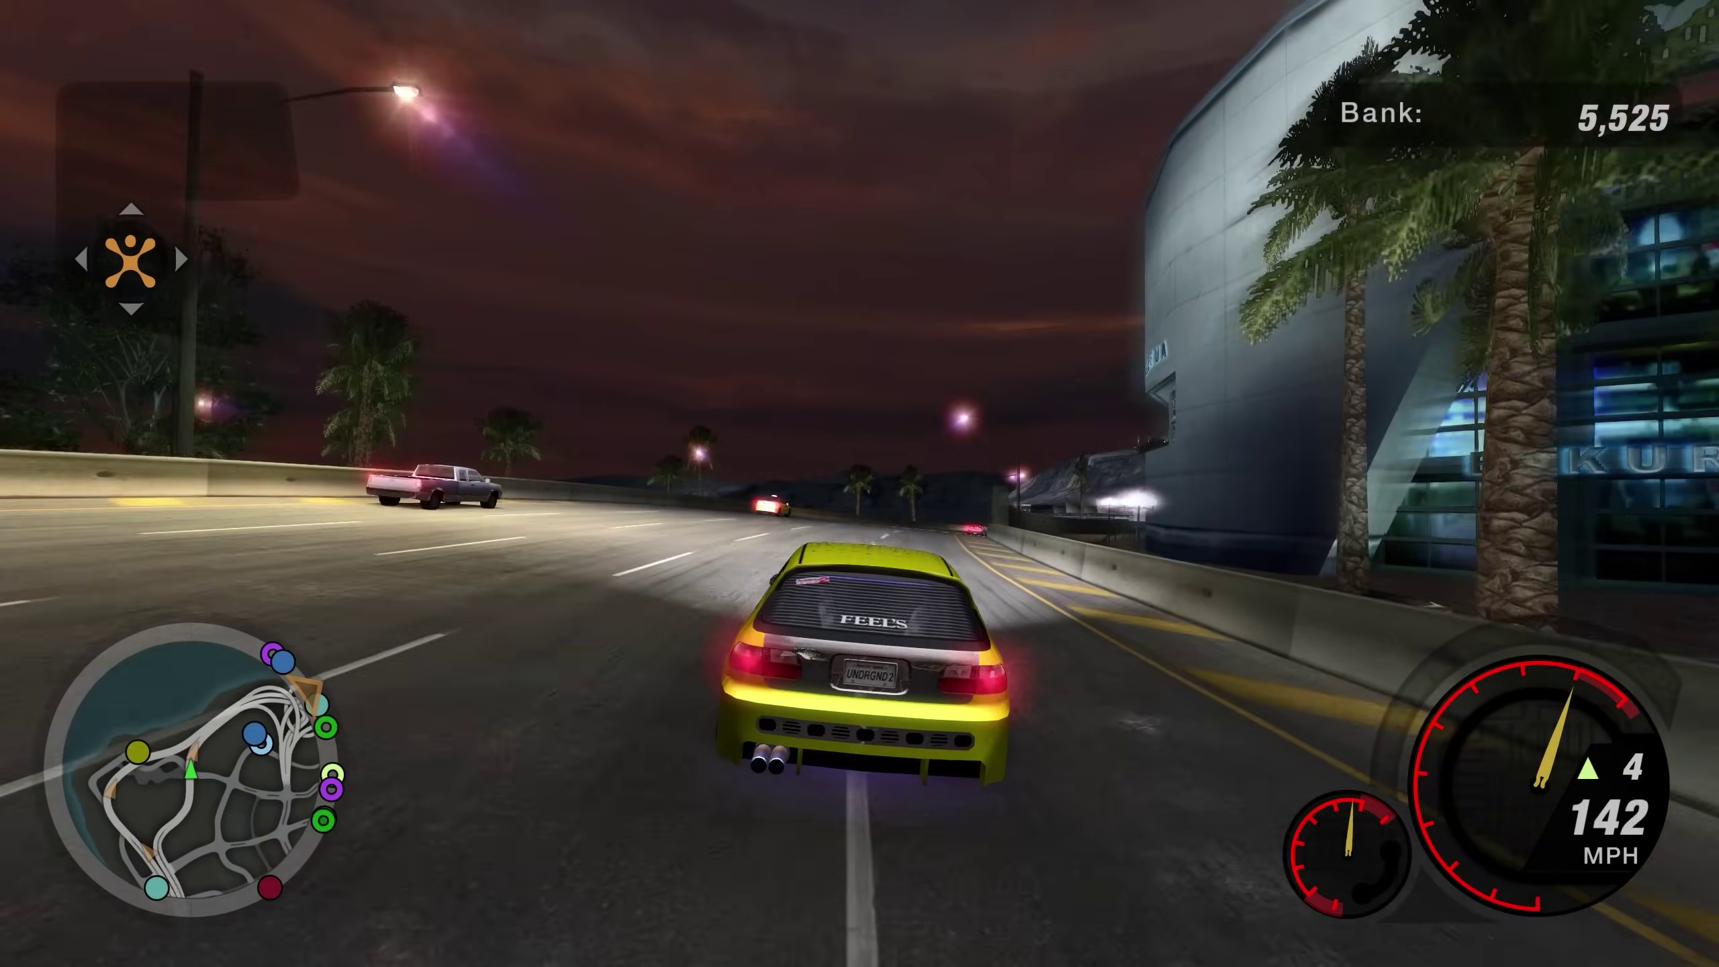
key(Up)
key(Right)
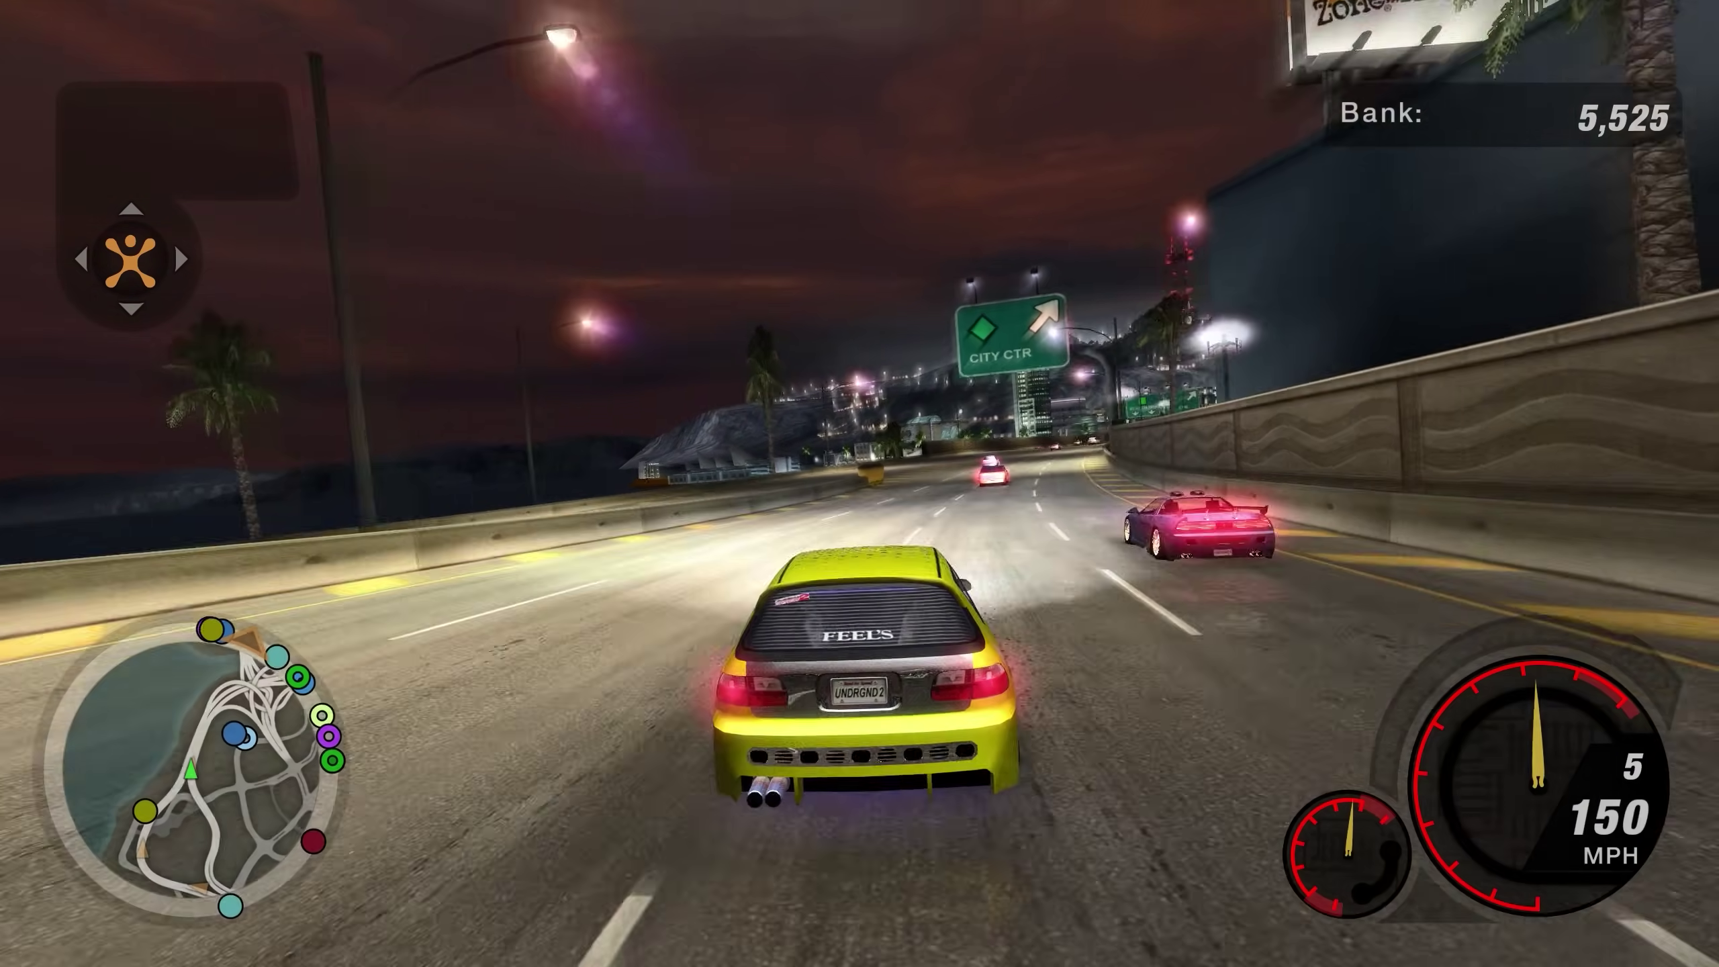
key(Up)
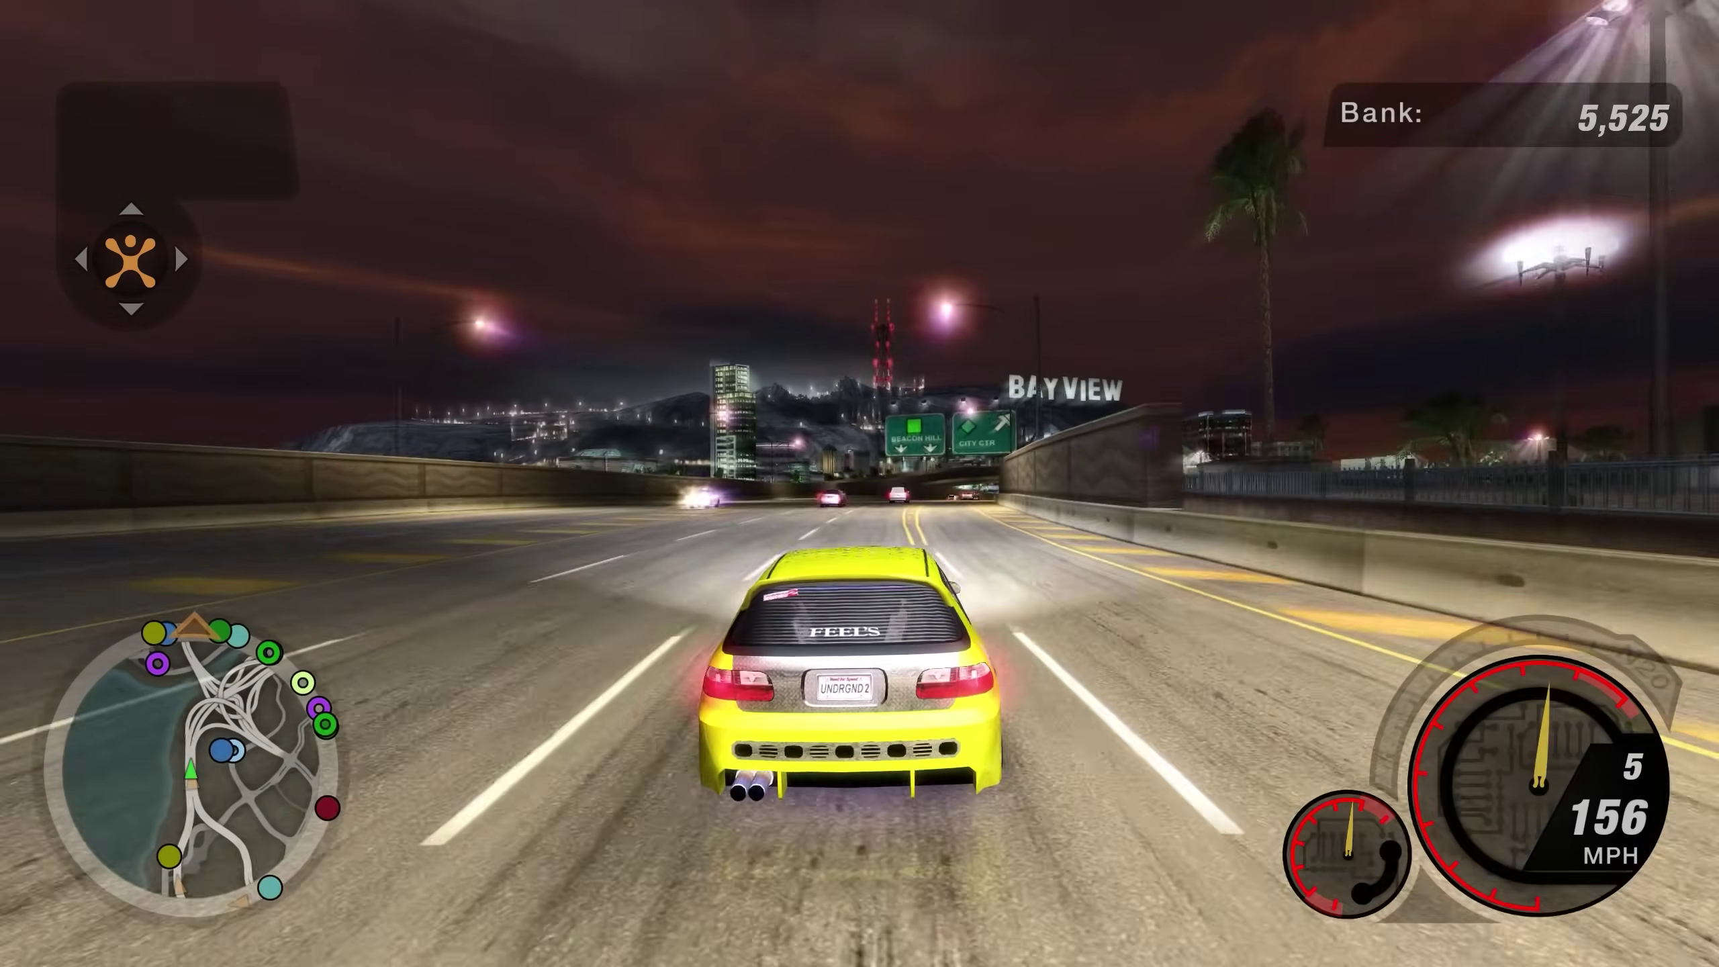
key(Right)
key(Up)
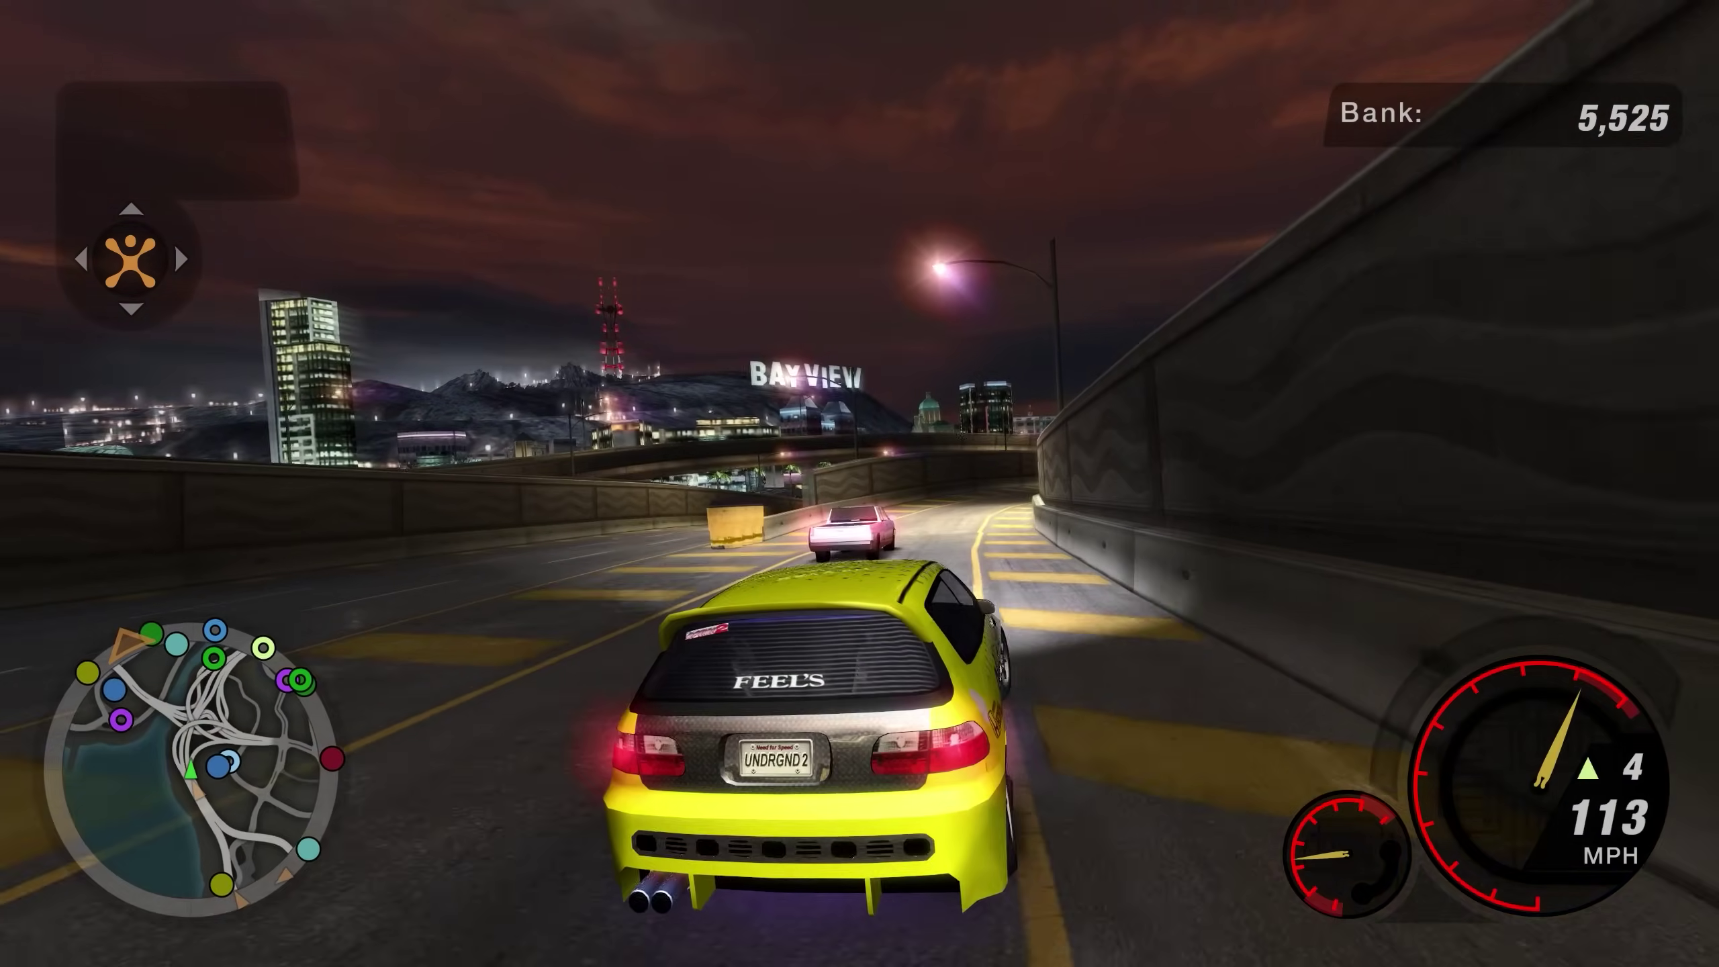